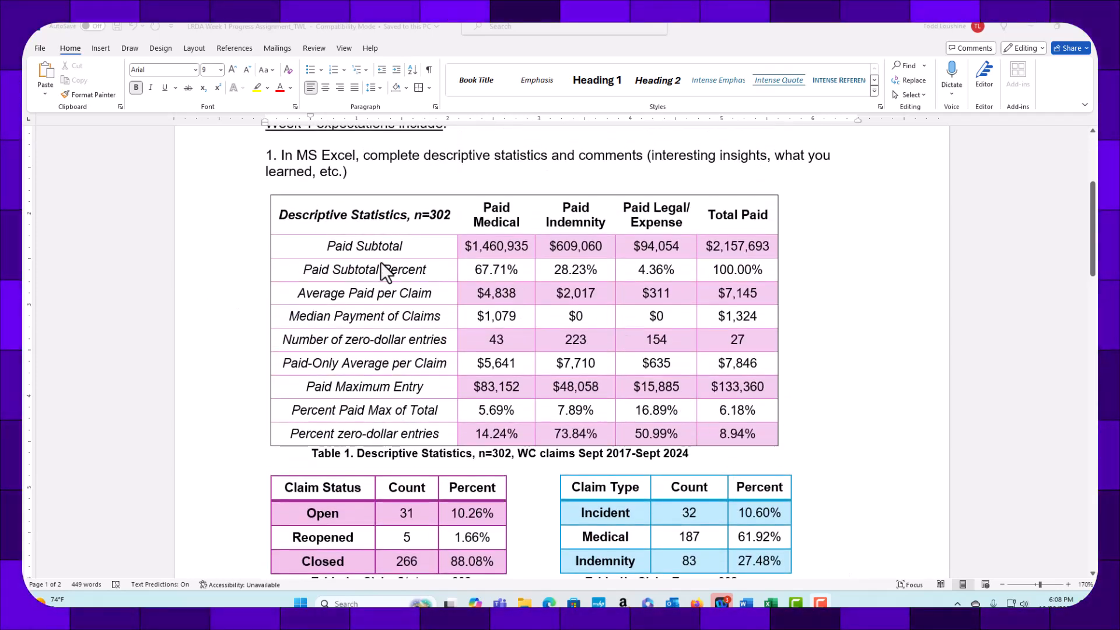
Apply the pink banded table style without outer side borders, first in the visible styles, to the descriptive statistics table.
{"action": "left_click", "coordinate": [416, 213]}
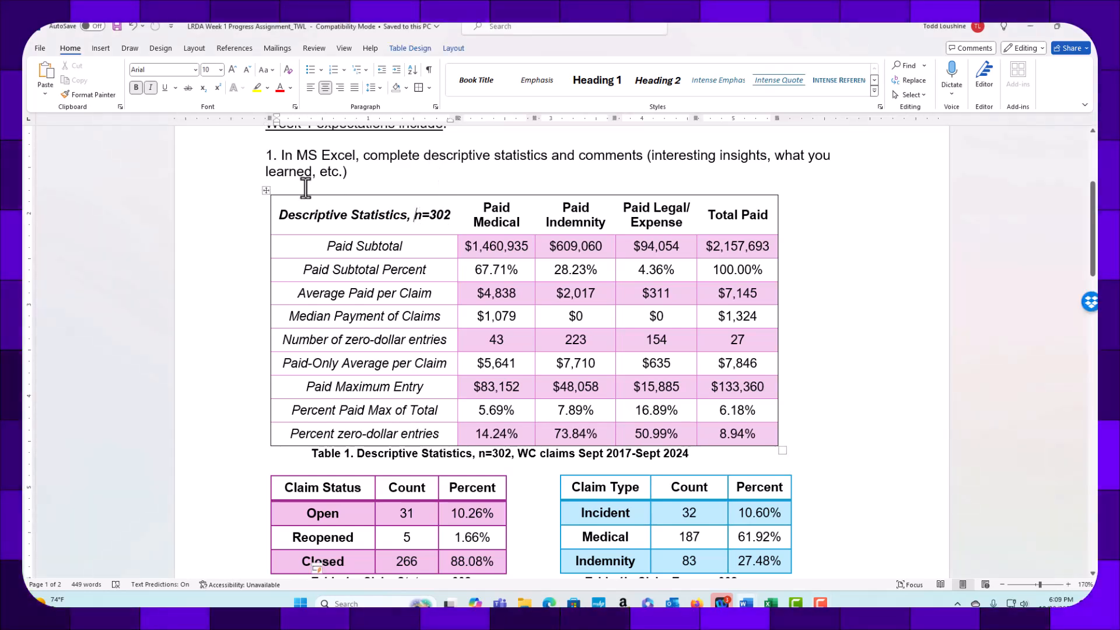
{"action": "left_click", "coordinate": [266, 190]}
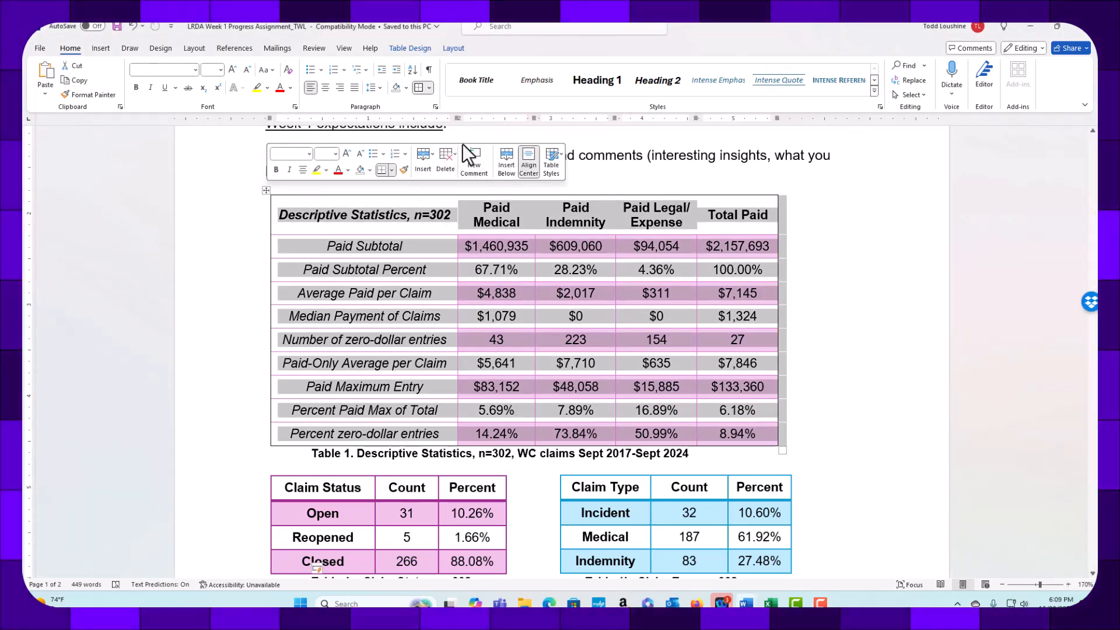
{"action": "left_click", "coordinate": [414, 49]}
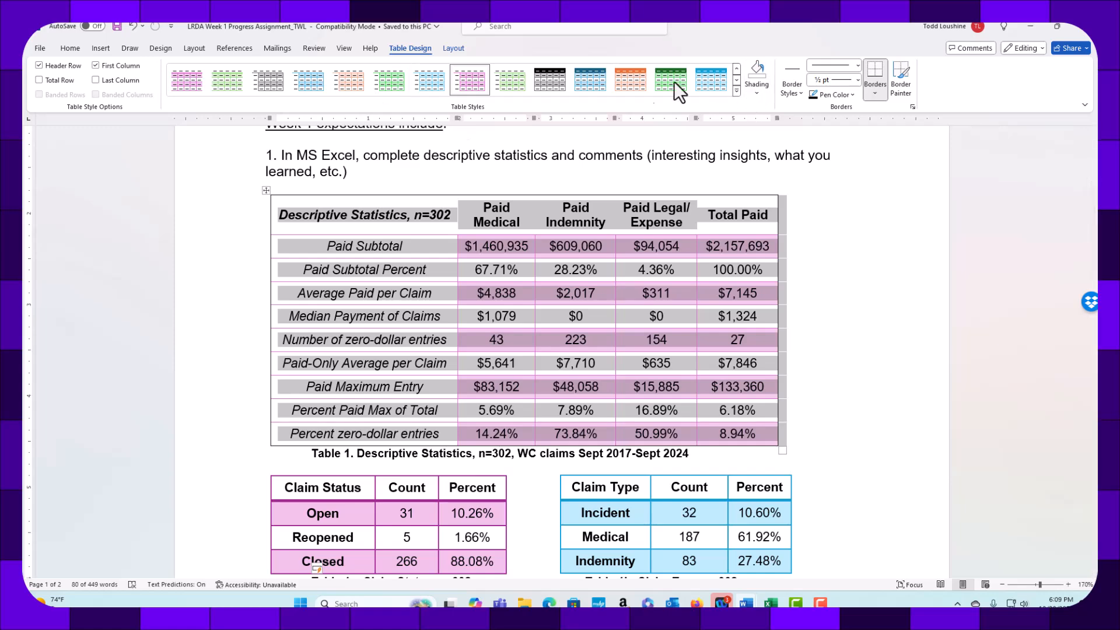
{"action": "left_click", "coordinate": [186, 77]}
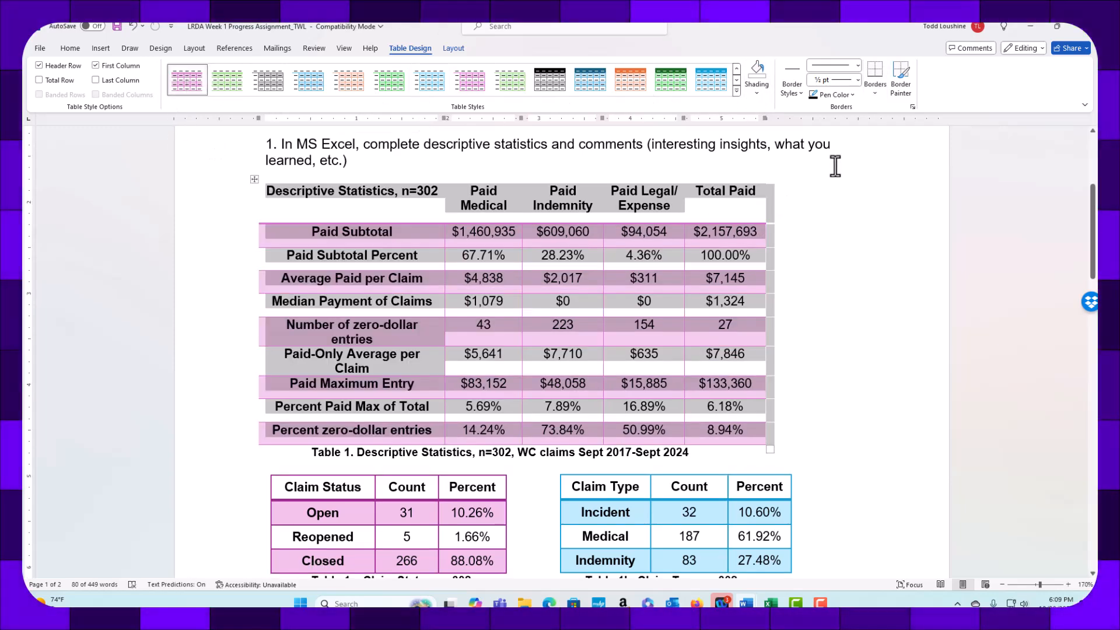
{"action": "left_click", "coordinate": [698, 263]}
Add an outside border around the whole descriptive statistics table.
{"action": "left_click", "coordinate": [255, 179]}
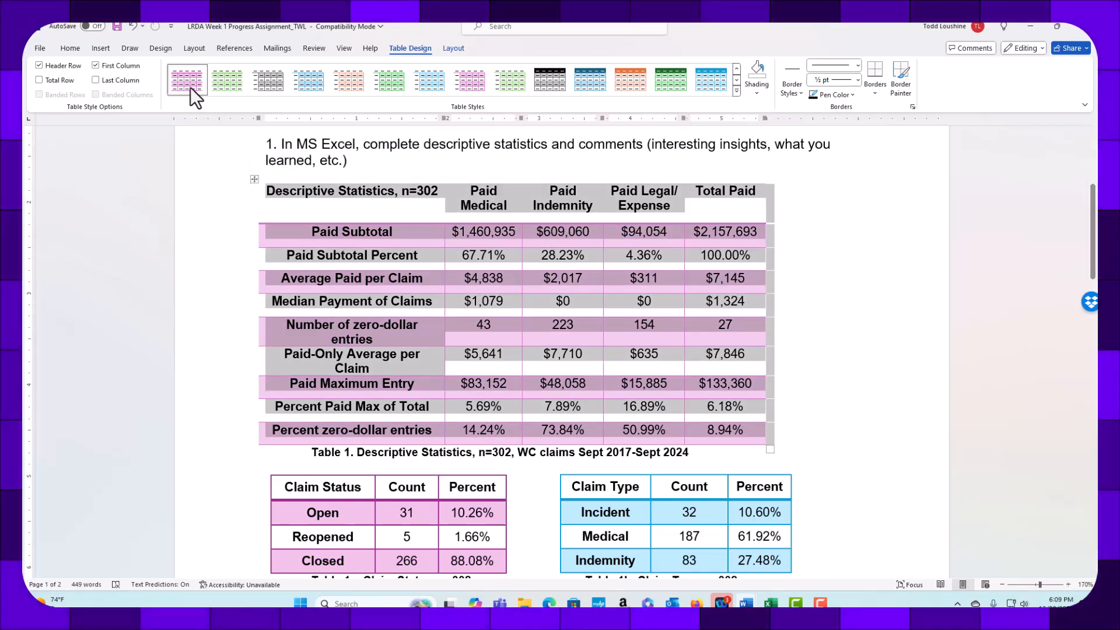
{"action": "left_click", "coordinate": [69, 48]}
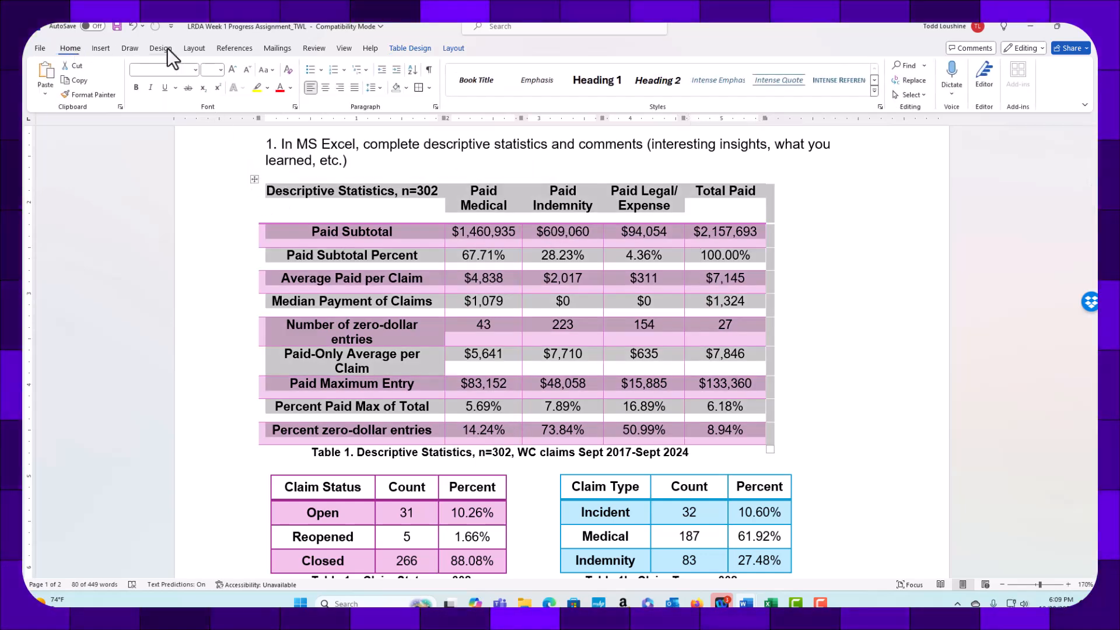
{"action": "left_click", "coordinate": [421, 90]}
{"action": "left_click", "coordinate": [827, 289]}
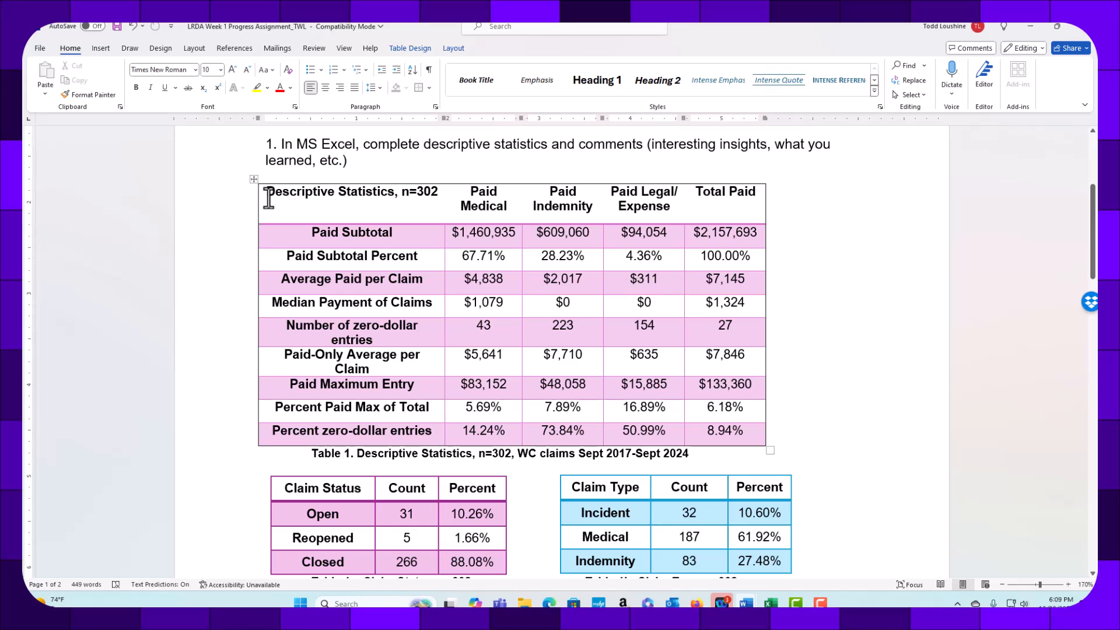
Shift the descriptive statistics table slightly right so its left edge lines up with the Claim Status table below.
{"action": "left_click", "coordinate": [255, 179]}
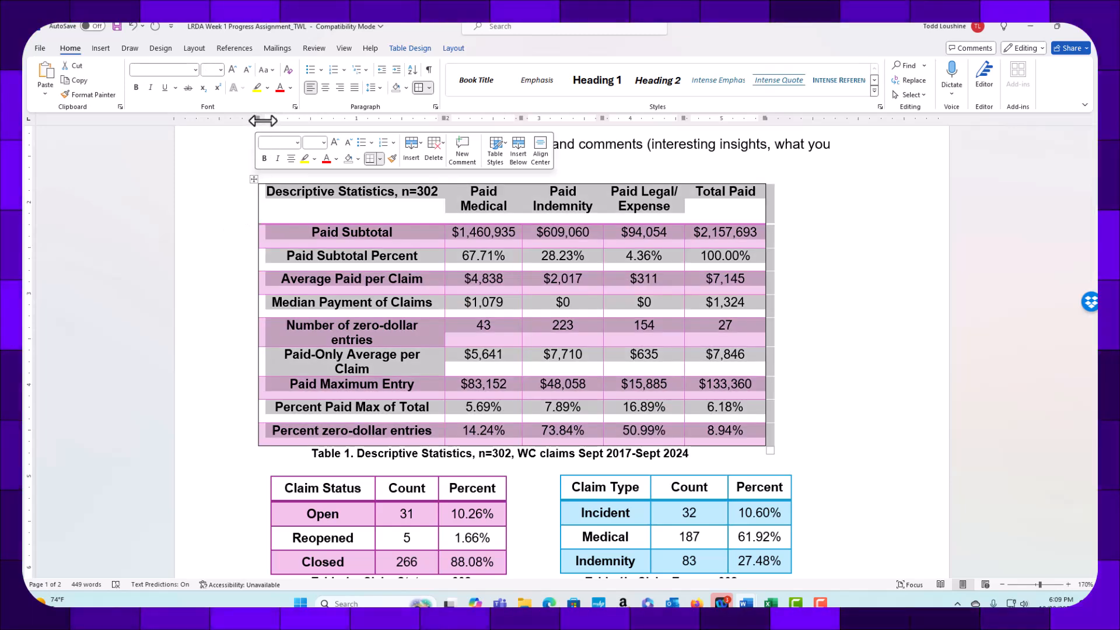
{"action": "left_click_drag", "start_coordinate": [263, 120], "coordinate": [275, 120]}
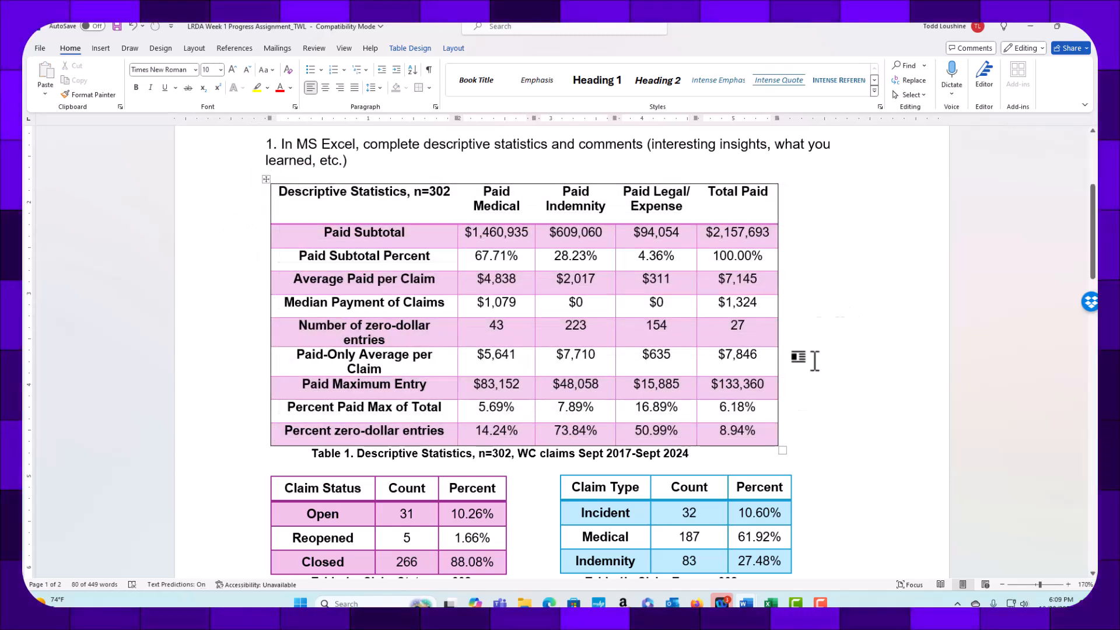
{"action": "left_click", "coordinate": [865, 352]}
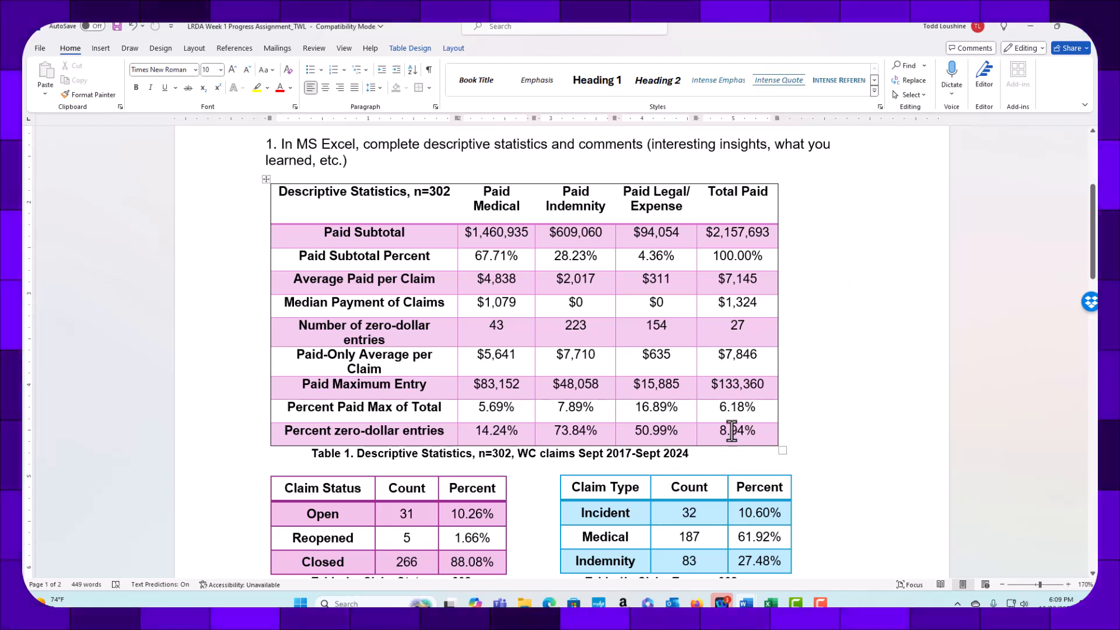
Center the text in all cells of the descriptive statistics table vertically and horizontally, and save the document.
{"action": "left_click_drag", "start_coordinate": [751, 429], "coordinate": [363, 199]}
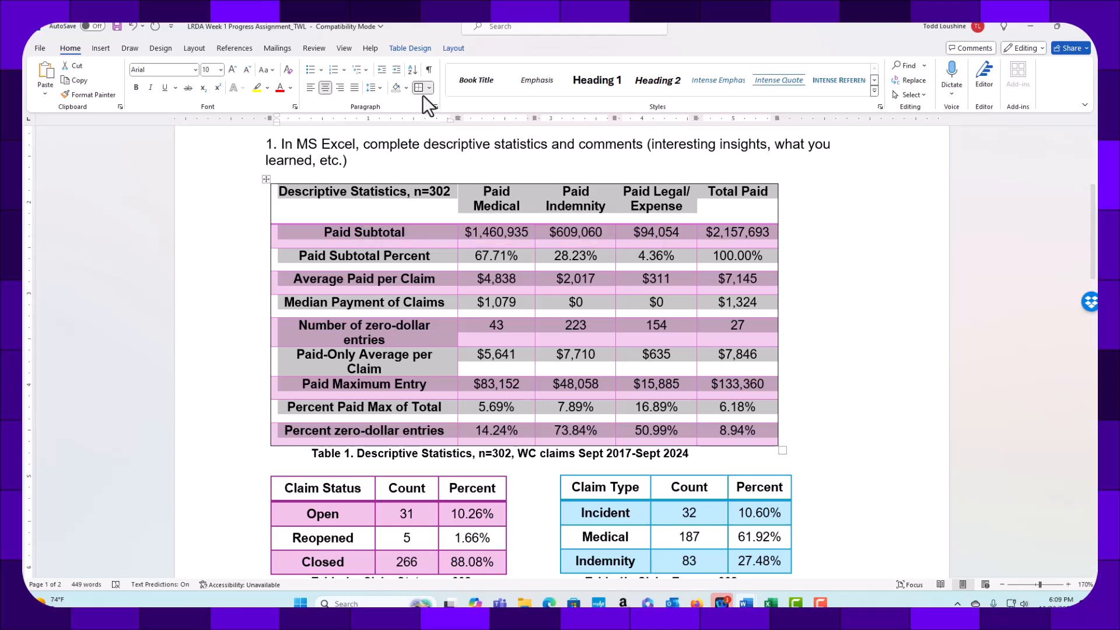
{"action": "left_click", "coordinate": [455, 48]}
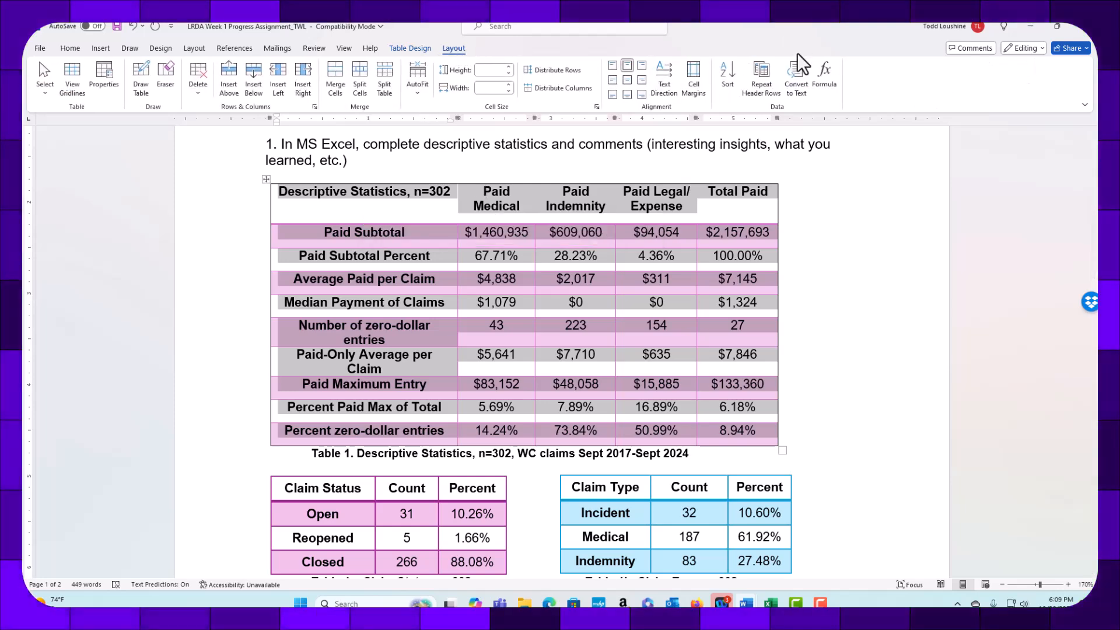
{"action": "left_click", "coordinate": [634, 82]}
{"action": "left_click", "coordinate": [892, 245]}
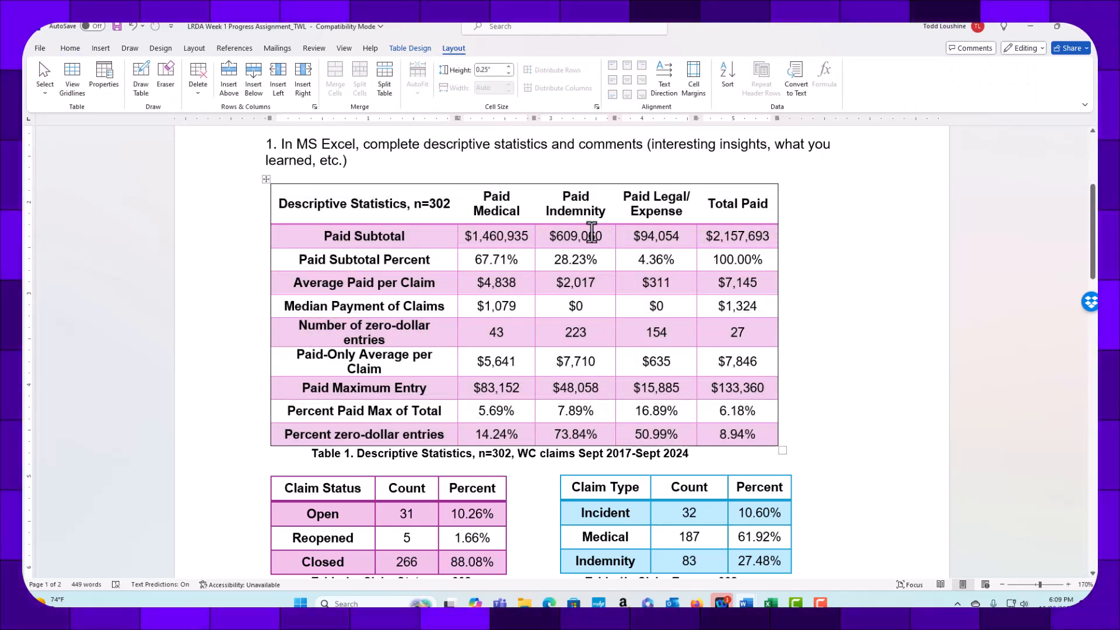
{"action": "left_click", "coordinate": [117, 26]}
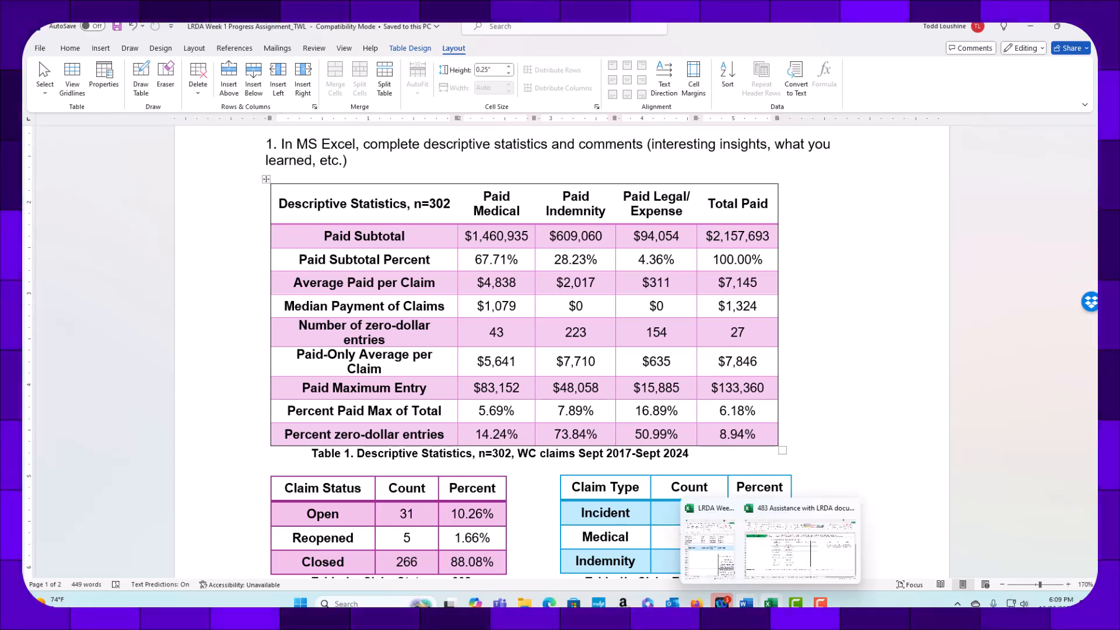
Switch to the Excel workbook 483 Assistance with LRDA document UPDATE_2021(2) and examine the range table and instructions on the Distr Key sheet.
{"action": "left_click", "coordinate": [786, 556]}
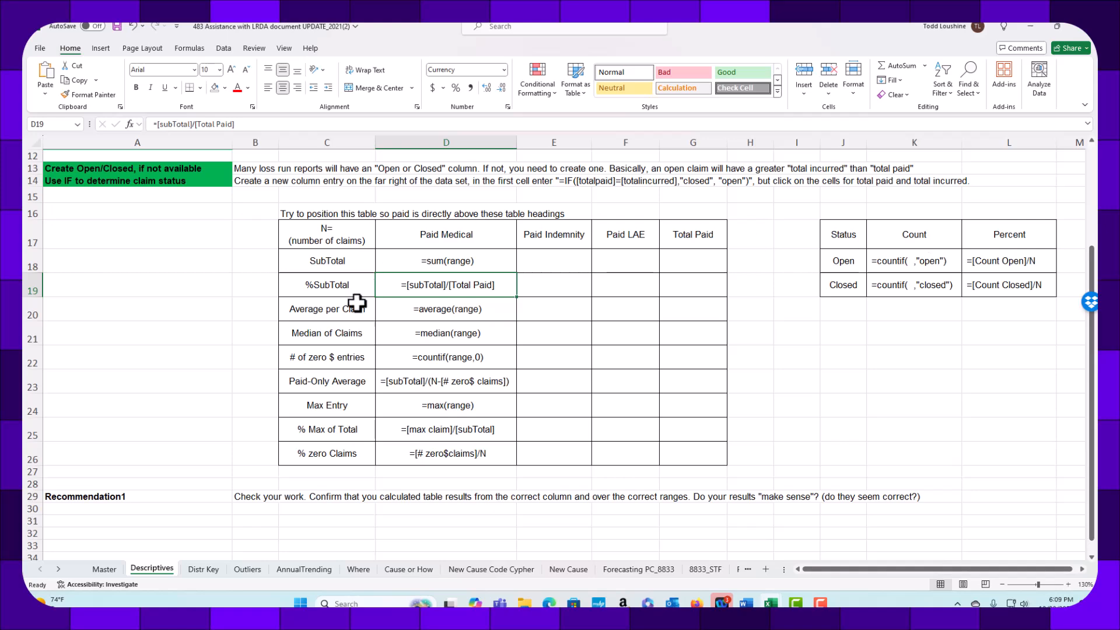
{"action": "left_click", "coordinate": [204, 568]}
{"action": "scroll", "coordinate": [723, 361], "scroll_direction": "down", "scroll_amount": 5}
{"action": "scroll", "coordinate": [680, 370], "scroll_direction": "up", "scroll_amount": 5}
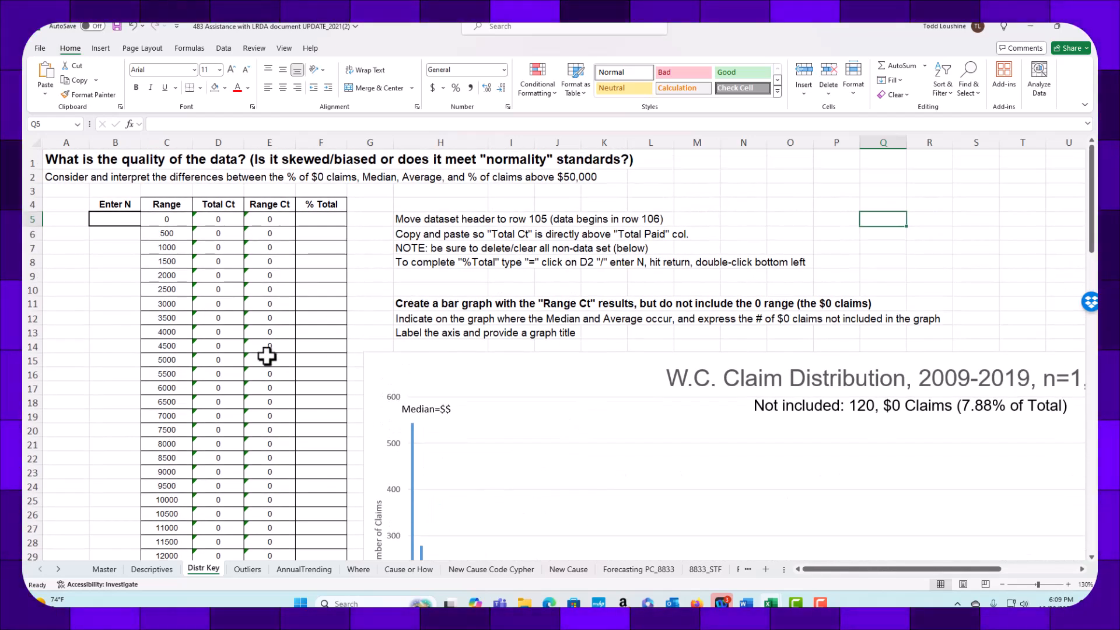
{"action": "scroll", "coordinate": [231, 381], "scroll_direction": "down", "scroll_amount": 18}
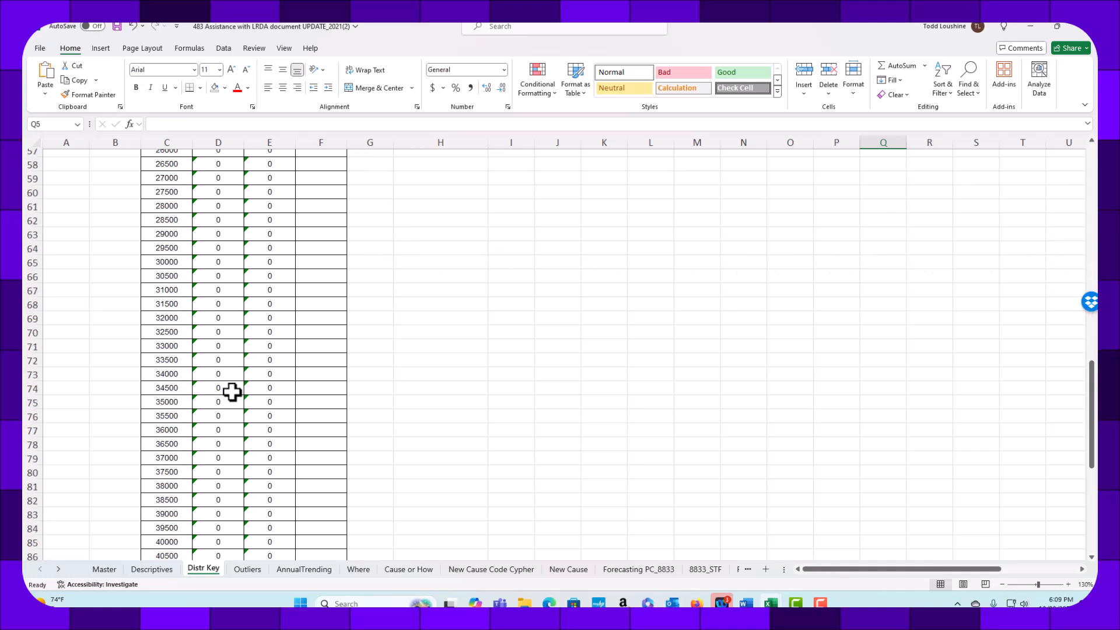
{"action": "scroll", "coordinate": [232, 392], "scroll_direction": "down", "scroll_amount": 6}
{"action": "scroll", "coordinate": [236, 384], "scroll_direction": "up", "scroll_amount": 20}
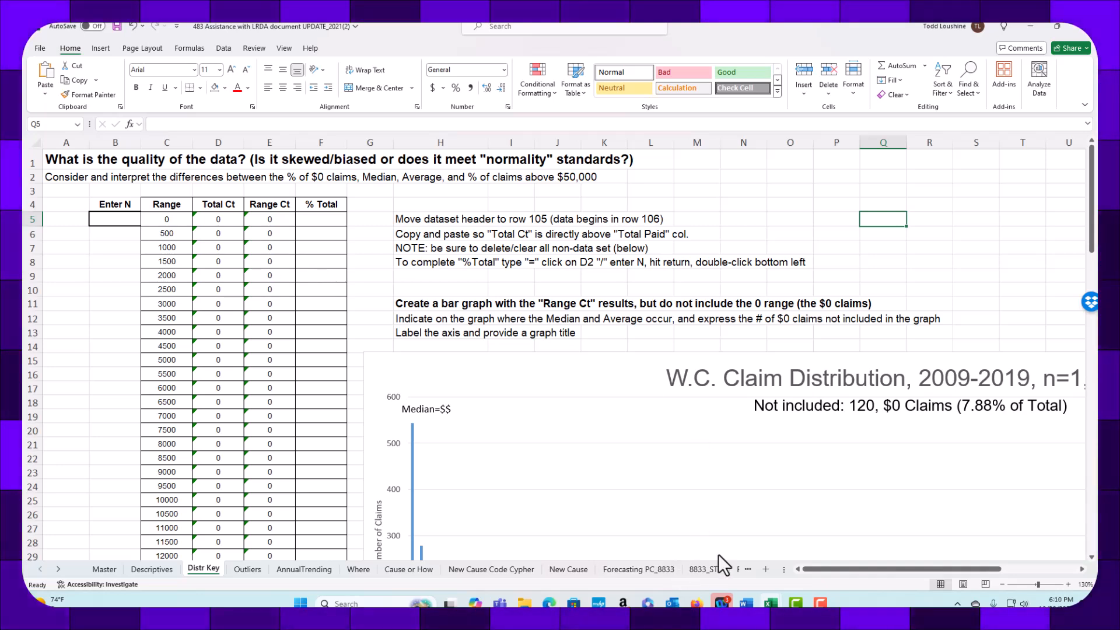
Switch to the LRDA Week1 Descriptive Stats_TWL workbook and copy the entire Descriptives sheet into a new sheet.
{"action": "mouse_move", "coordinate": [770, 602]}
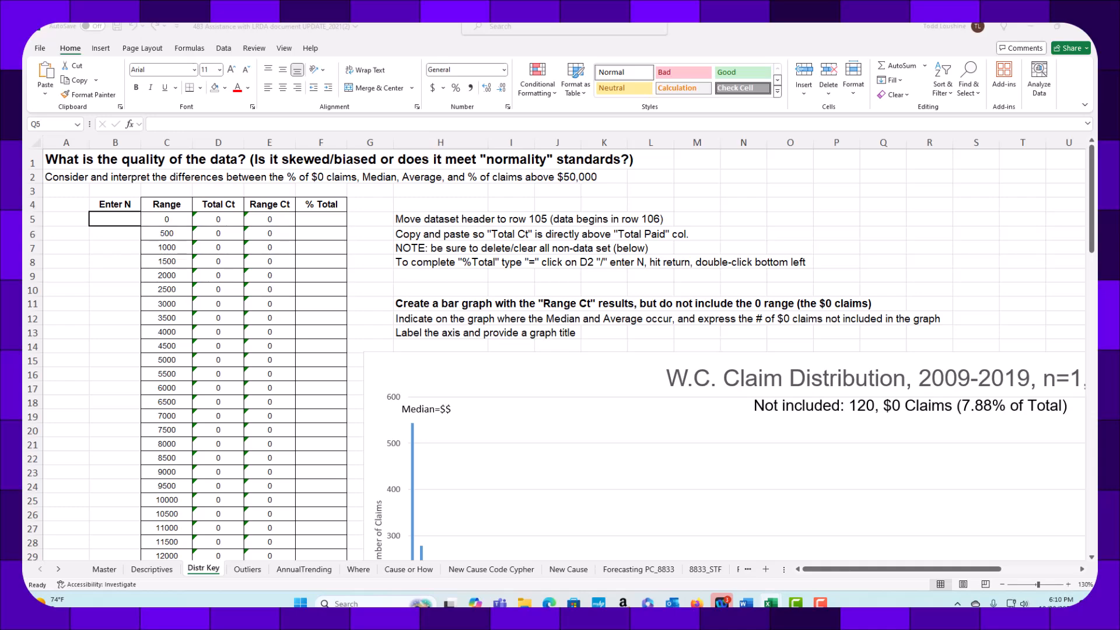
{"action": "left_click_drag", "start_coordinate": [1097, 300], "coordinate": [424, 25]}
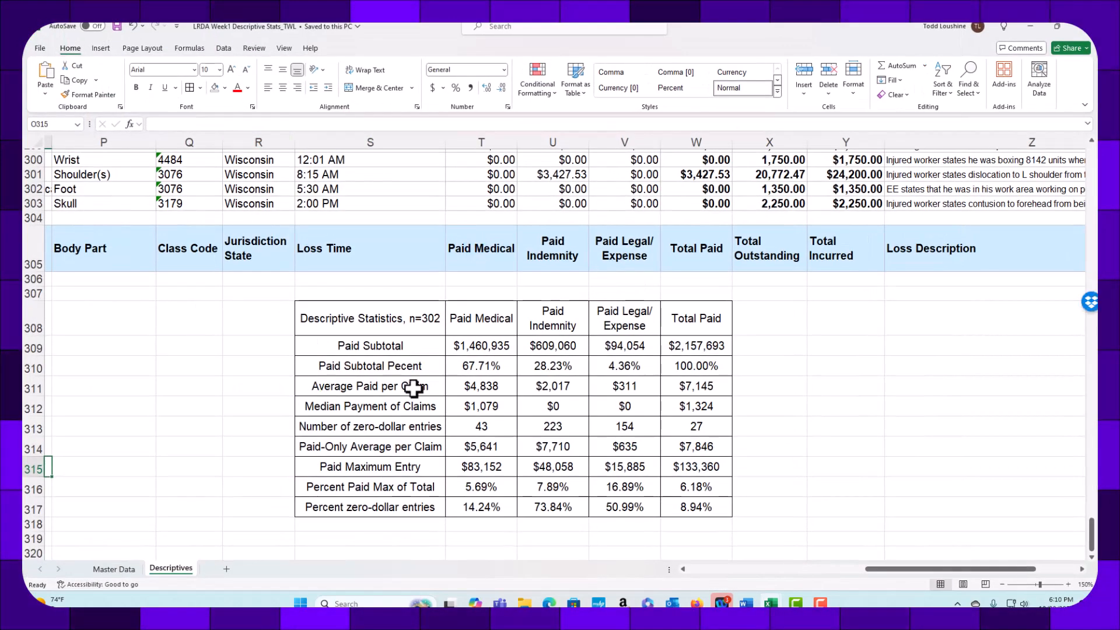
{"action": "left_click", "coordinate": [770, 386]}
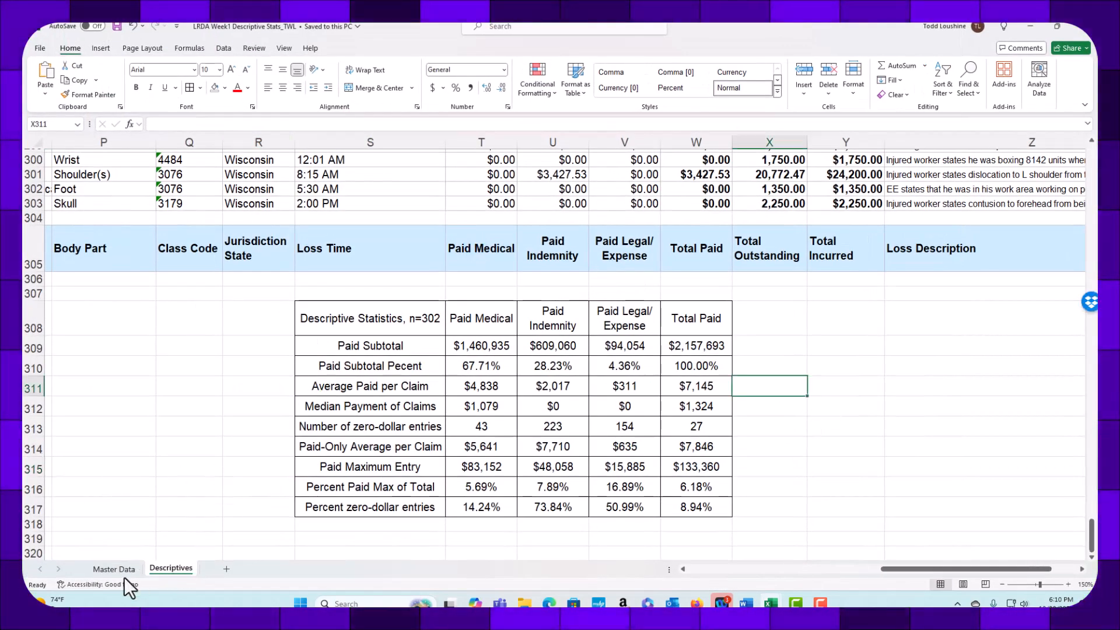
{"action": "left_click", "coordinate": [111, 568]}
{"action": "left_click", "coordinate": [175, 569]}
{"action": "left_click", "coordinate": [251, 449]}
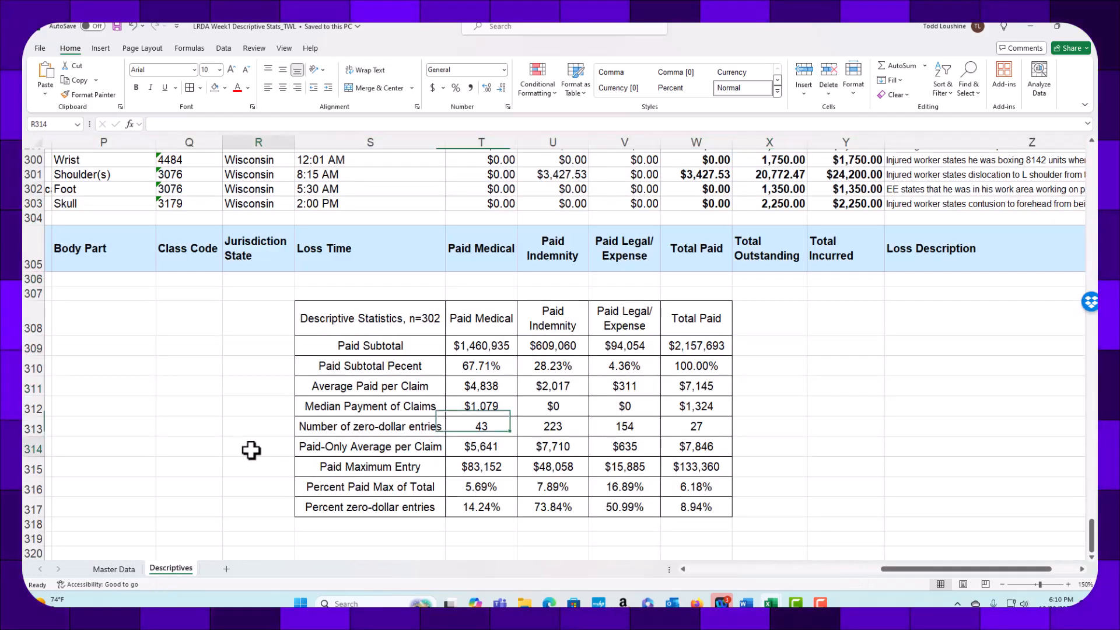
{"action": "left_click", "coordinate": [39, 142]}
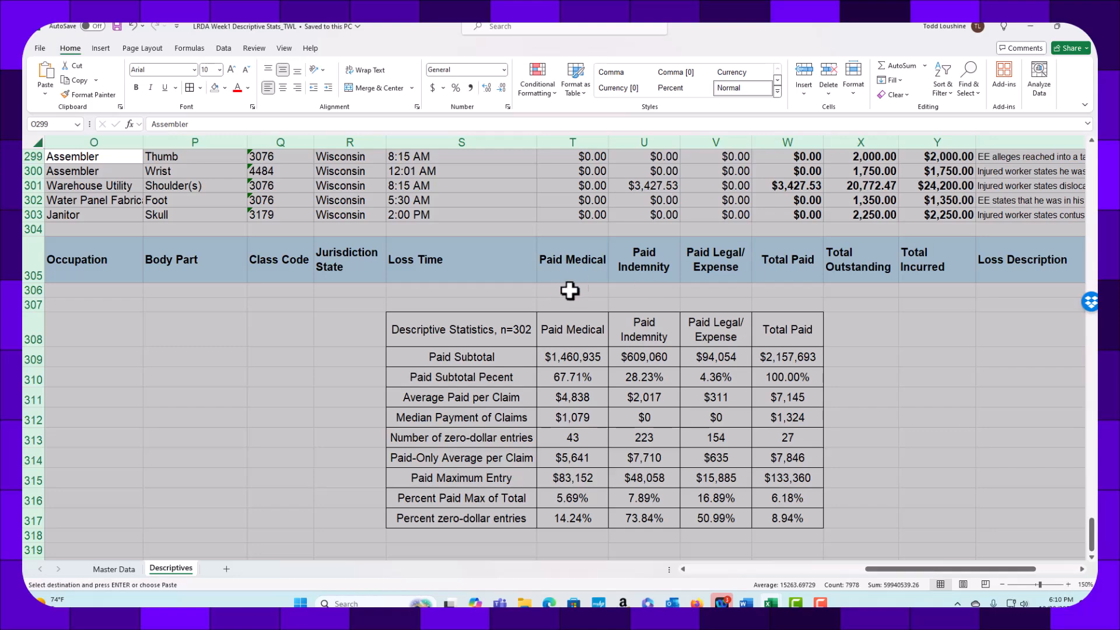
{"action": "left_click", "coordinate": [226, 568]}
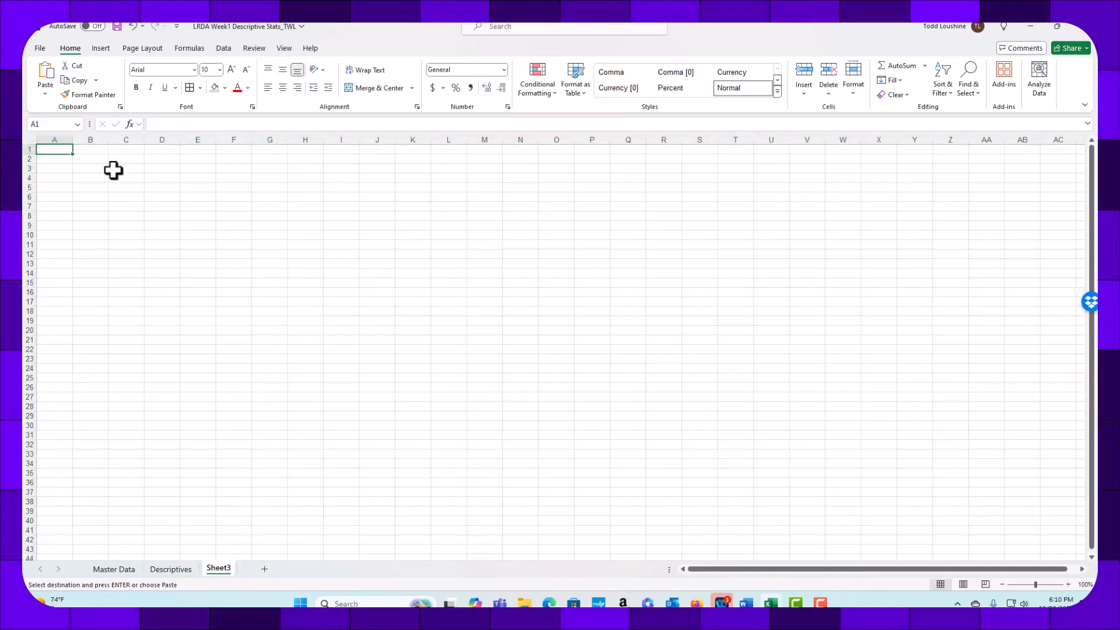
{"action": "key", "text": "ctrl+a"}
{"action": "key", "text": "ctrl+v"}
{"action": "left_click", "coordinate": [538, 301]}
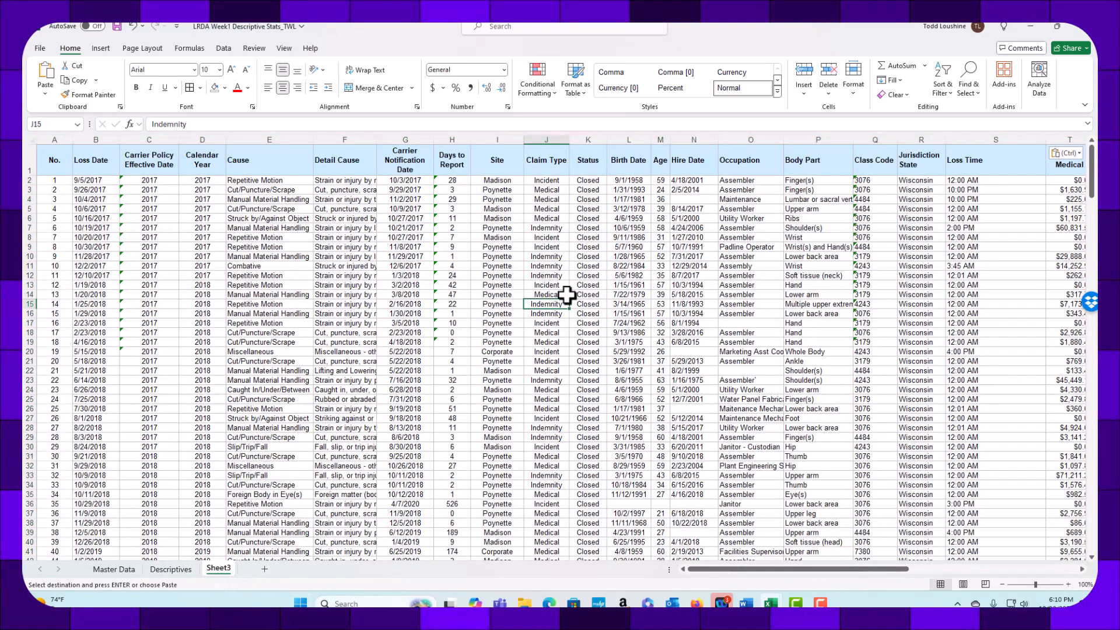
Delete rows 305 to 336 of the new sheet, covering the repeated header and the summary tables below the claims data.
{"action": "left_click", "coordinate": [1067, 584]}
{"action": "left_click", "coordinate": [1067, 584]}
{"action": "left_click", "coordinate": [1066, 584]}
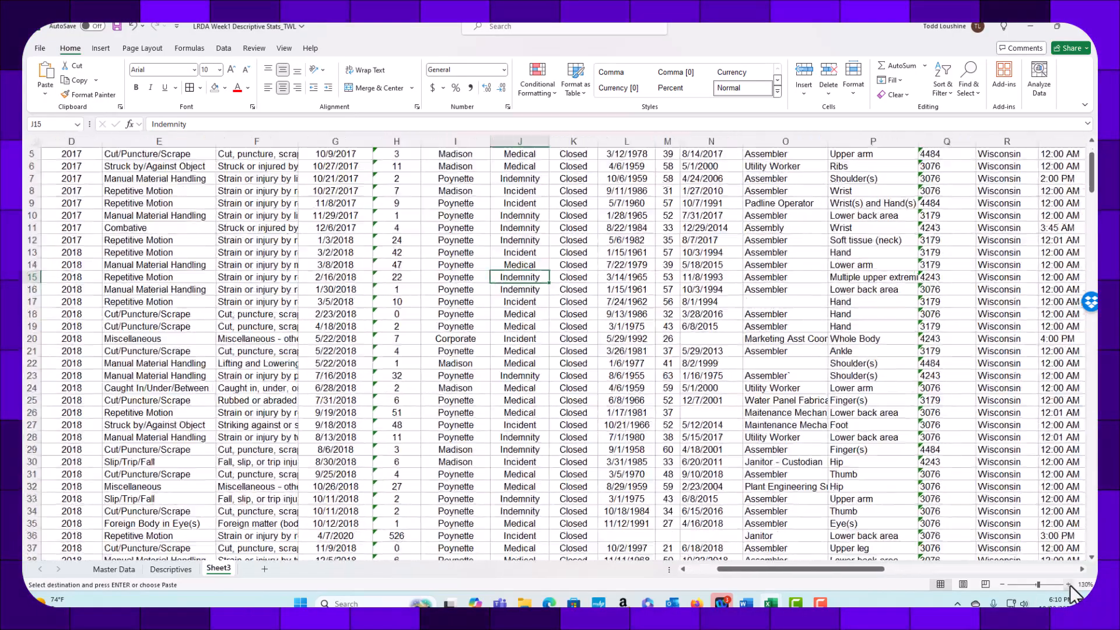
{"action": "left_click", "coordinate": [1066, 584]}
{"action": "left_click", "coordinate": [1067, 584]}
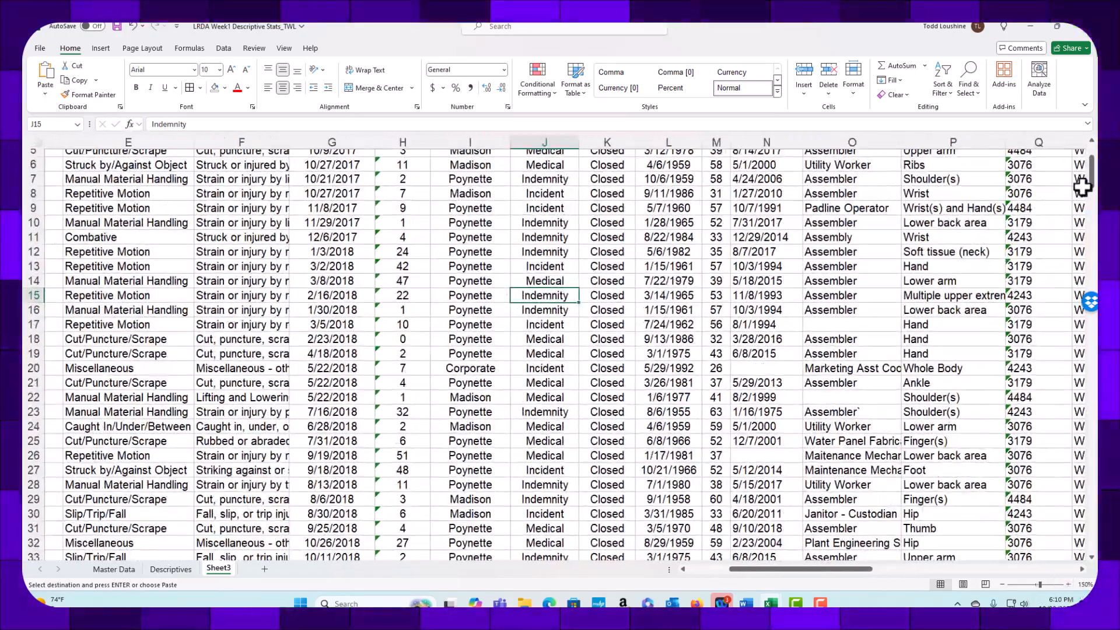
{"action": "left_click_drag", "start_coordinate": [1081, 187], "coordinate": [1090, 530]}
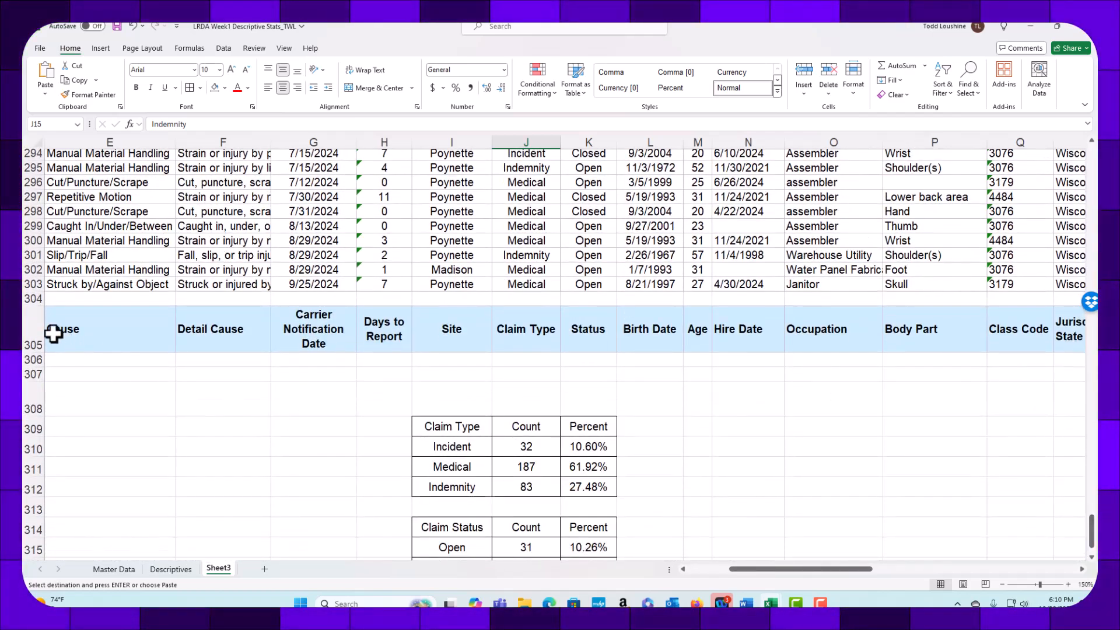
{"action": "left_click", "coordinate": [28, 330]}
{"action": "left_click_drag", "start_coordinate": [32, 337], "coordinate": [27, 417]}
{"action": "right_click", "coordinate": [36, 357]}
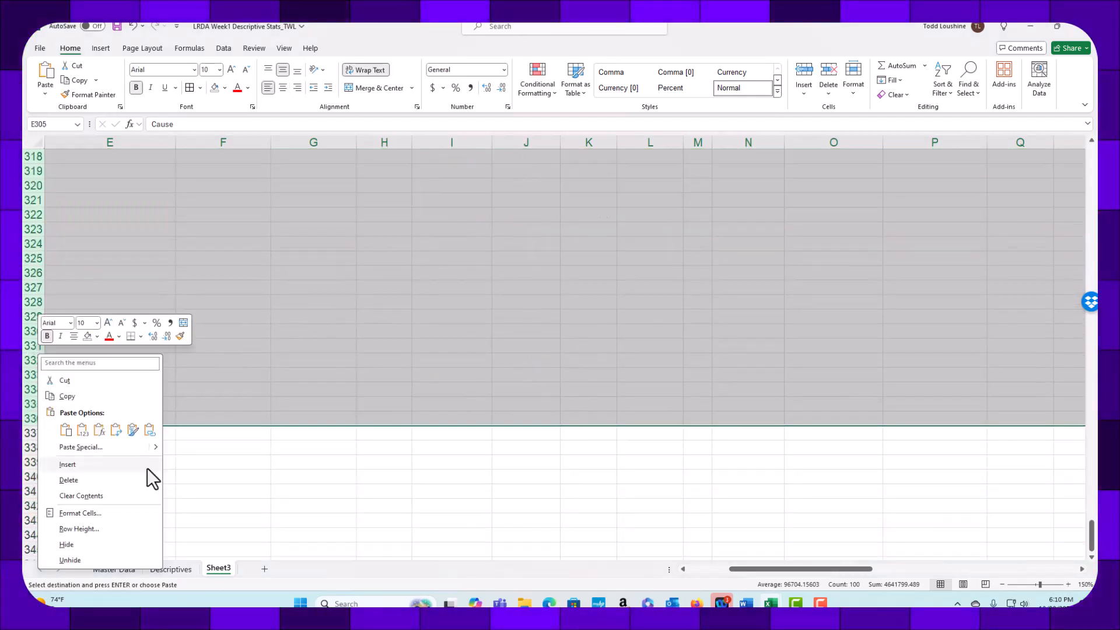
{"action": "left_click", "coordinate": [107, 479]}
{"action": "scroll", "coordinate": [350, 409], "scroll_direction": "up", "scroll_amount": 9}
{"action": "left_click", "coordinate": [413, 419]}
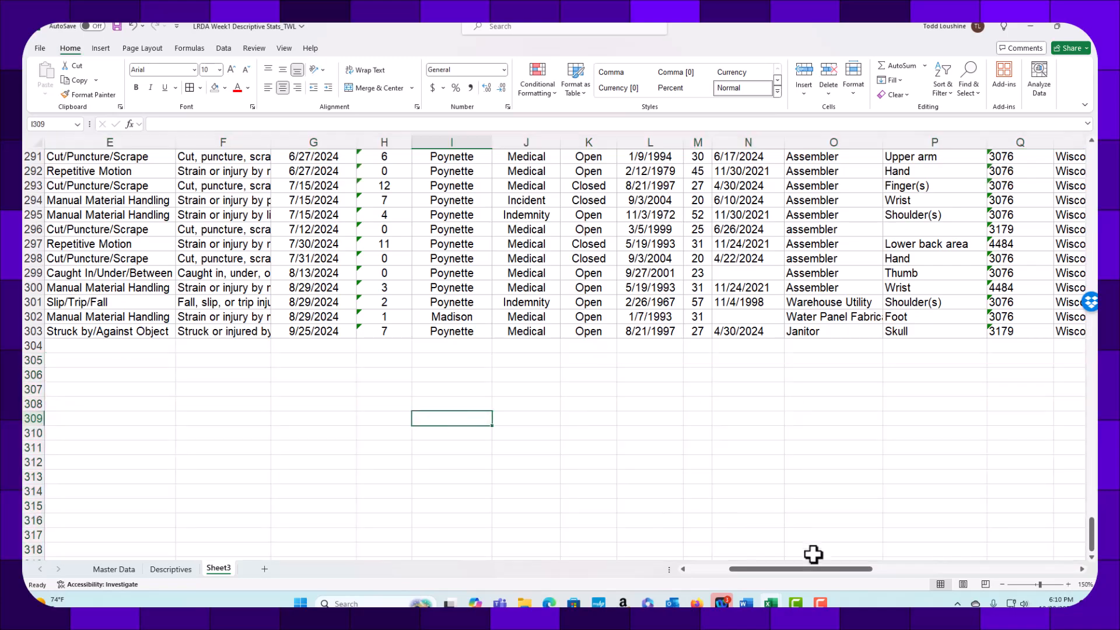
Look over the cleaned claims data, check the Distr Key sheet in the 483 Assistance workbook, and return to the new data sheet.
{"action": "mouse_move", "coordinate": [814, 569]}
{"action": "left_mouse_down"}
{"action": "mouse_move", "coordinate": [1007, 548]}
{"action": "mouse_move", "coordinate": [809, 569]}
{"action": "left_mouse_up"}
{"action": "left_click", "coordinate": [487, 433]}
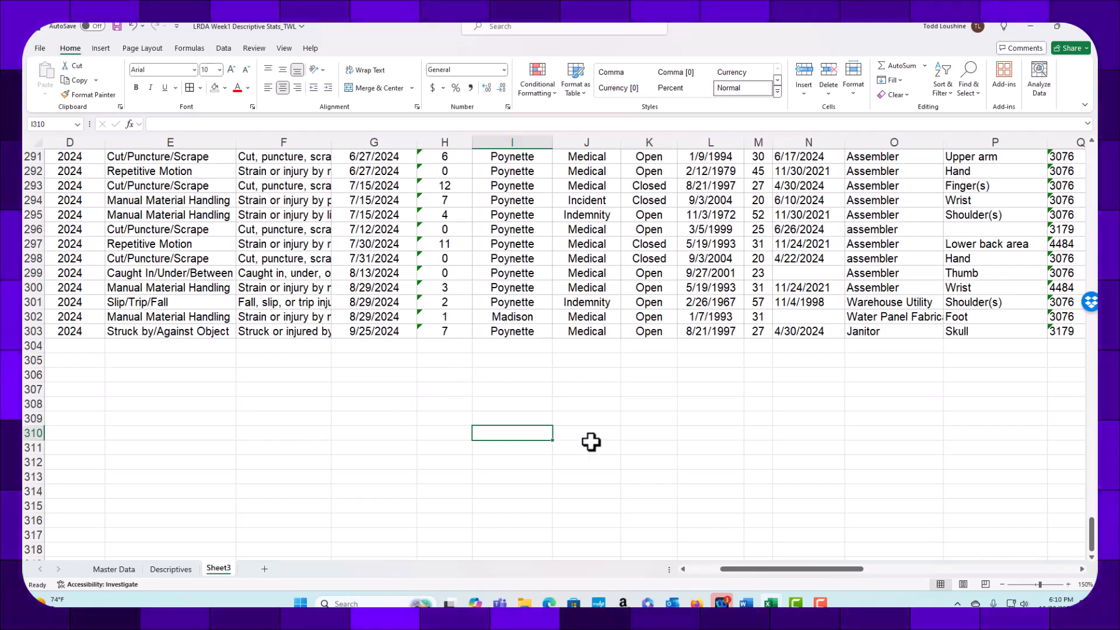
{"action": "scroll", "coordinate": [585, 447], "scroll_direction": "up", "scroll_amount": 5}
{"action": "left_click_drag", "start_coordinate": [1091, 516], "coordinate": [1092, 152]}
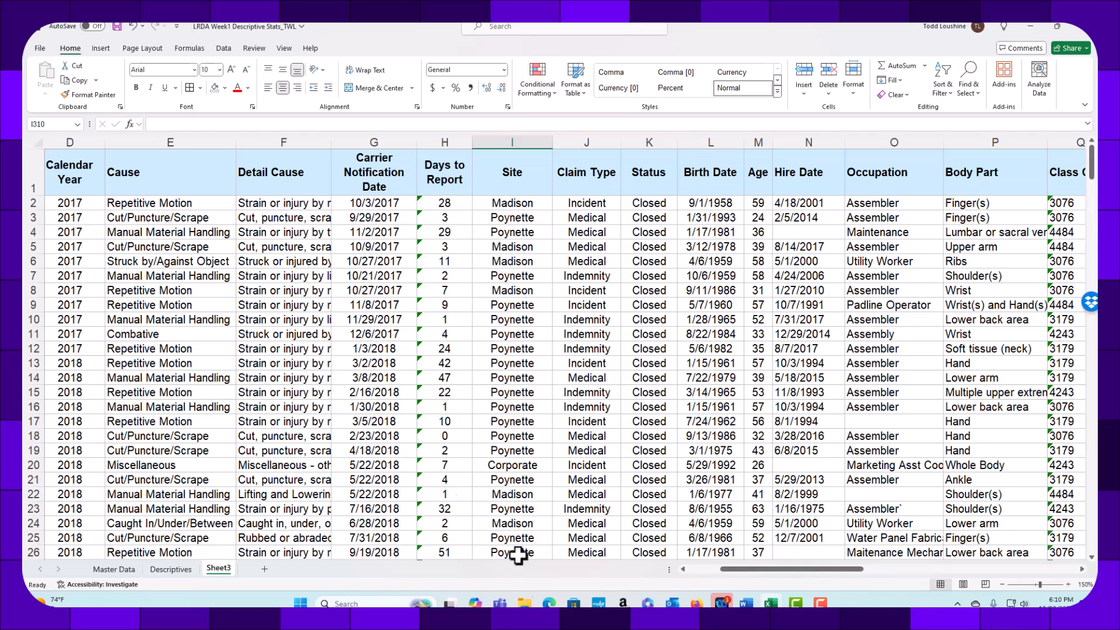
{"action": "mouse_move", "coordinate": [523, 602]}
{"action": "mouse_move", "coordinate": [779, 603]}
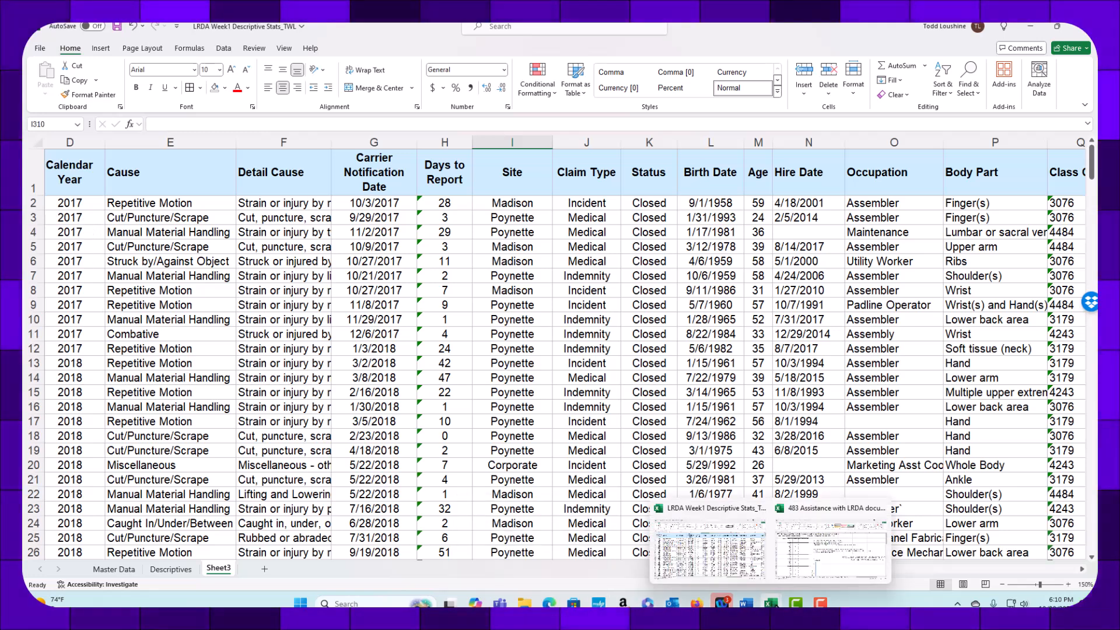
{"action": "left_click", "coordinate": [807, 562]}
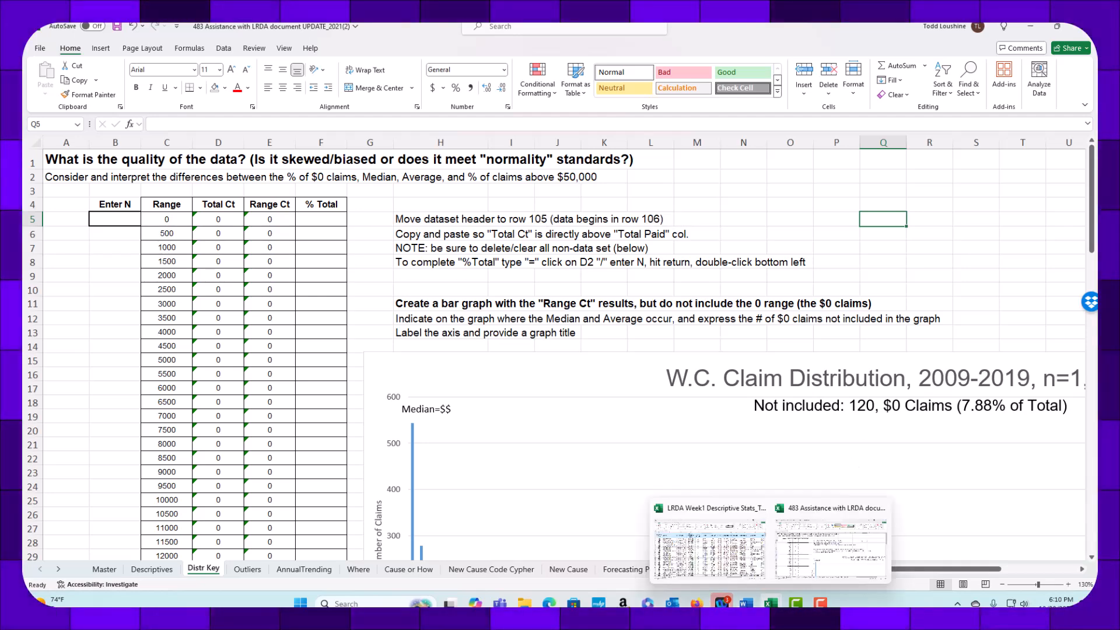
{"action": "left_click", "coordinate": [736, 558]}
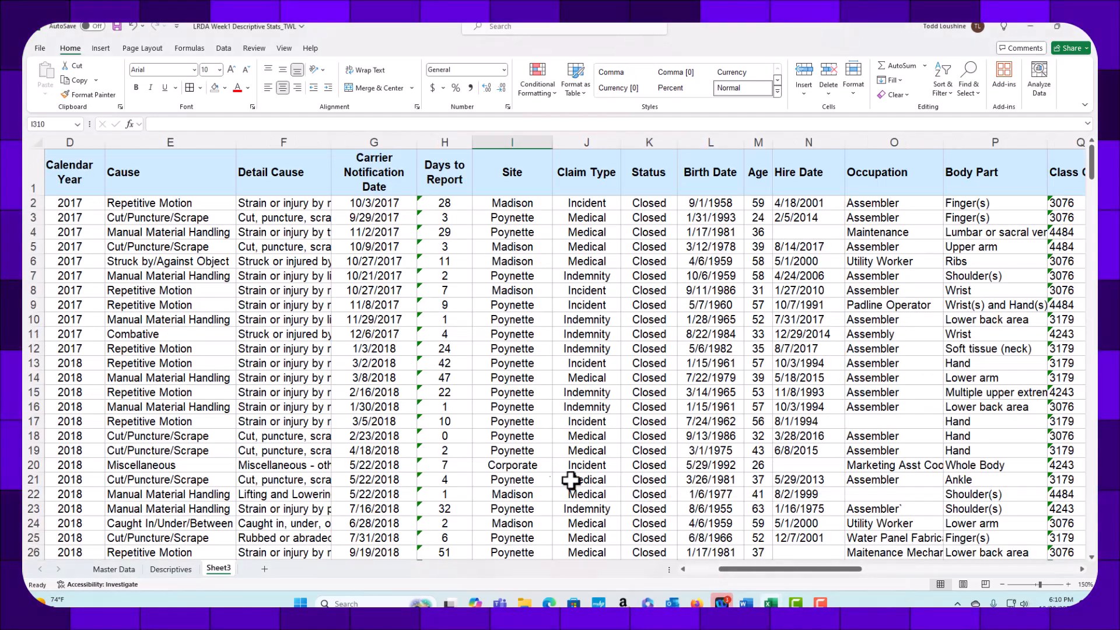
Insert enough blank rows above the claims data header on Sheet3 to push the header below row 105.
{"action": "left_click", "coordinate": [37, 180]}
{"action": "right_click", "coordinate": [37, 180]}
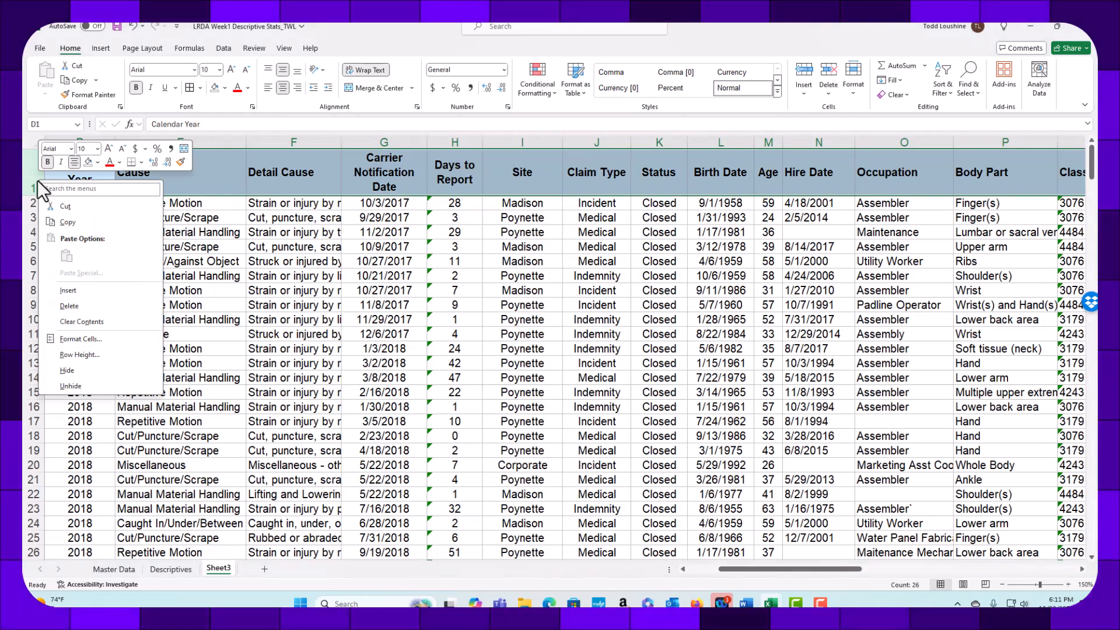
{"action": "left_click", "coordinate": [73, 290]}
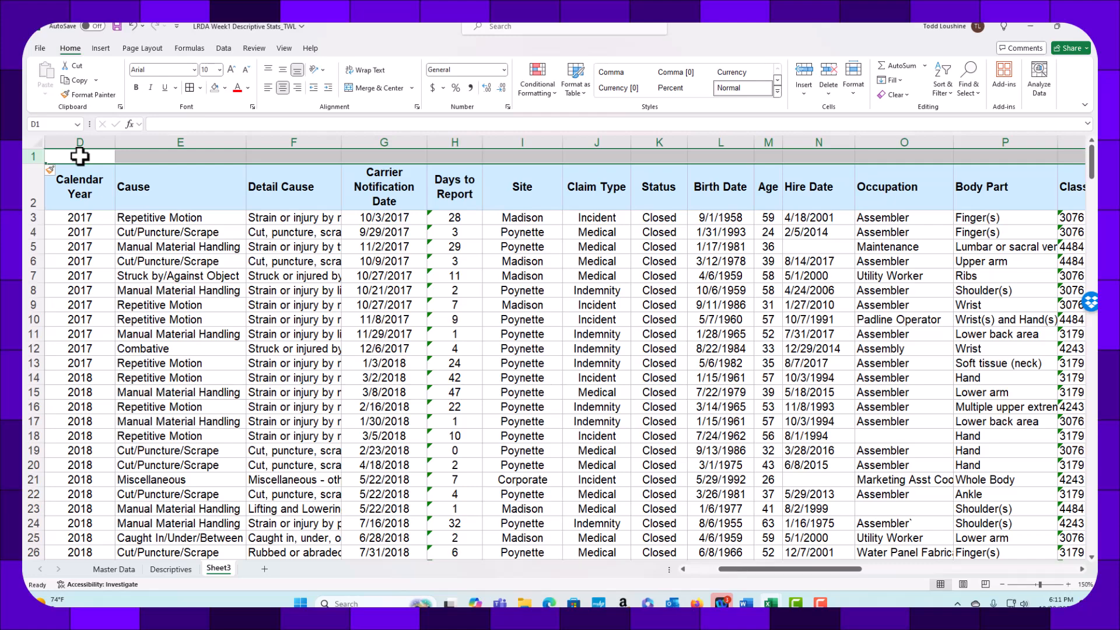
{"action": "key", "text": "F4"}
{"action": "key", "text": "F4"}
{"action": "key", "text": "F4"}
{"action": "key", "text": "F4"}
{"action": "key", "text": "F4"}
{"action": "key", "text": "F4"}
{"action": "key", "text": "F4"}
{"action": "key", "text": "F4"}
{"action": "key", "text": "F4"}
{"action": "key", "text": "F4"}
{"action": "key", "text": "F4"}
{"action": "key", "text": "F4"}
{"action": "key", "text": "F4"}
{"action": "key", "text": "F4"}
{"action": "key", "text": "F4"}
{"action": "key", "text": "F4"}
{"action": "key", "text": "F4"}
{"action": "key", "text": "F4"}
{"action": "key", "text": "F4"}
{"action": "key", "text": "F4"}
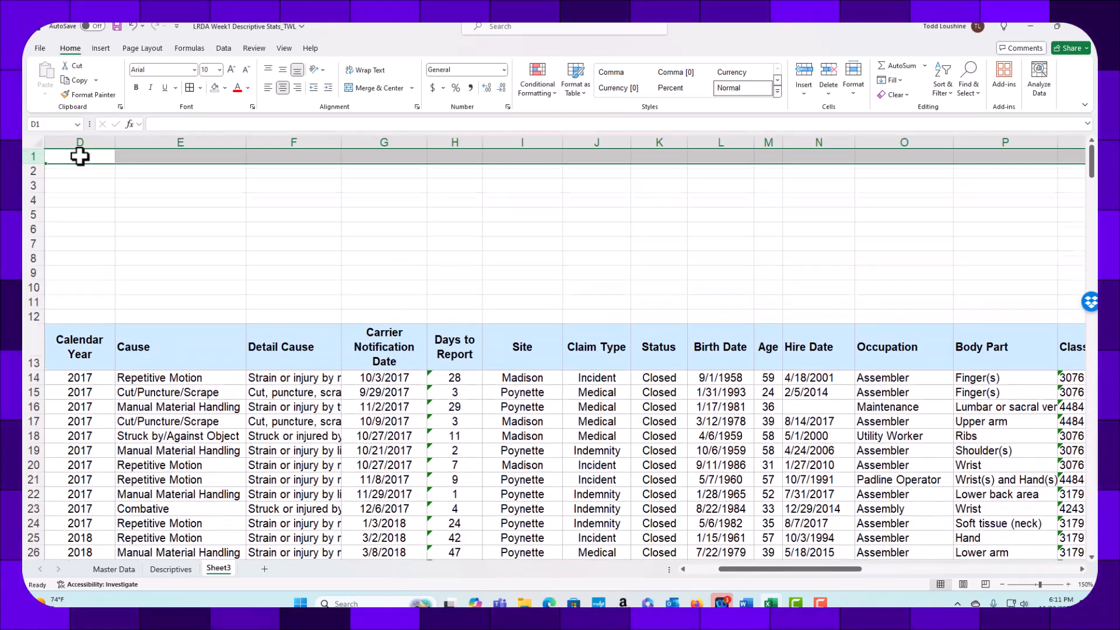
{"action": "key", "text": "F4"}
{"action": "key", "text": "F4"}
{"action": "key", "text": "F4"}
{"action": "key", "text": "F4"}
{"action": "key", "text": "F4"}
{"action": "key", "text": "F4"}
{"action": "key", "text": "F4"}
{"action": "key", "text": "F4"}
{"action": "key", "text": "F4"}
{"action": "key", "text": "F4"}
{"action": "key", "text": "F4"}
{"action": "key", "text": "F4"}
{"action": "key", "text": "F4"}
{"action": "key", "text": "F4"}
{"action": "key", "text": "F4"}
{"action": "key", "text": "F4"}
{"action": "key", "text": "F4"}
{"action": "key", "text": "F4"}
{"action": "key", "text": "F4"}
{"action": "key", "text": "F4"}
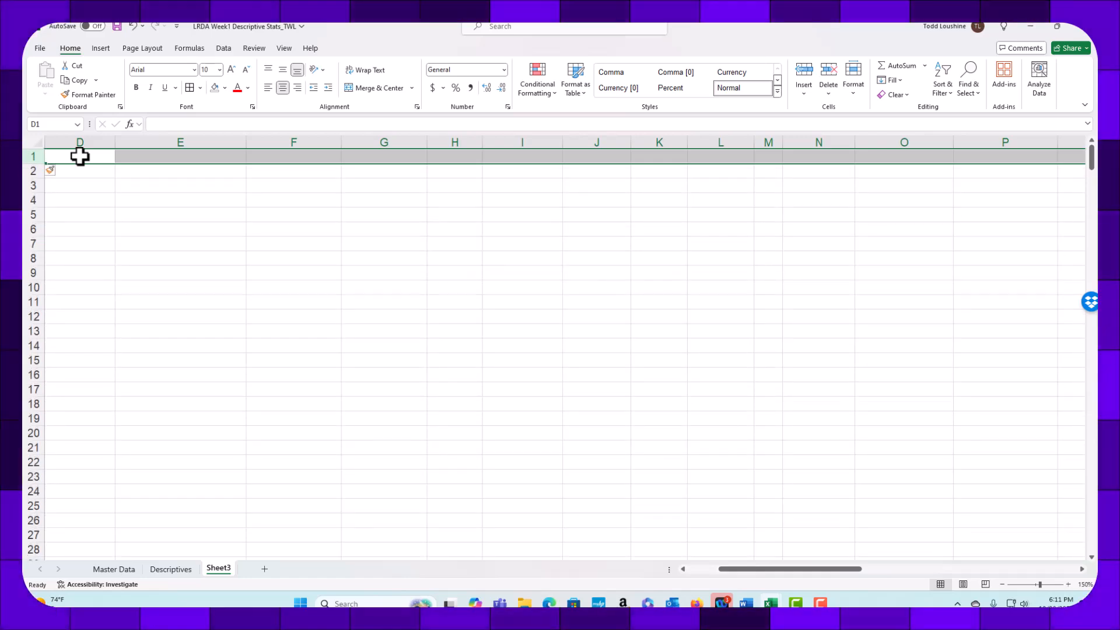
Delete the surplus blank rows 105 to 118 above the header so that the claims data header sits in row 105.
{"action": "scroll", "coordinate": [268, 466], "scroll_direction": "down", "scroll_amount": 5}
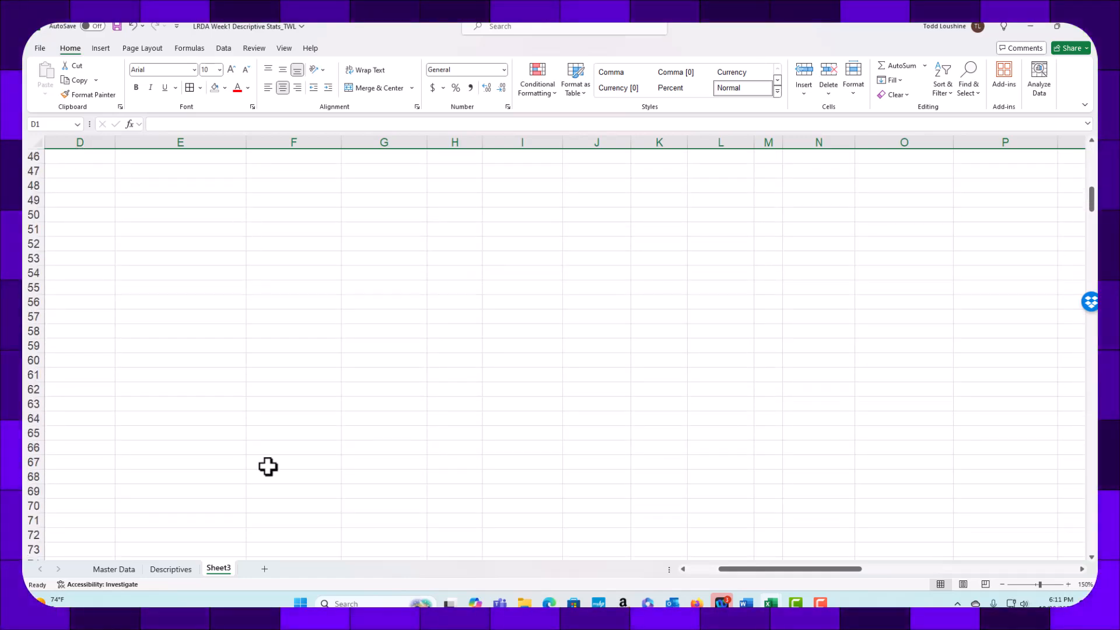
{"action": "scroll", "coordinate": [267, 466], "scroll_direction": "down", "scroll_amount": 11}
{"action": "scroll", "coordinate": [268, 466], "scroll_direction": "down", "scroll_amount": 5}
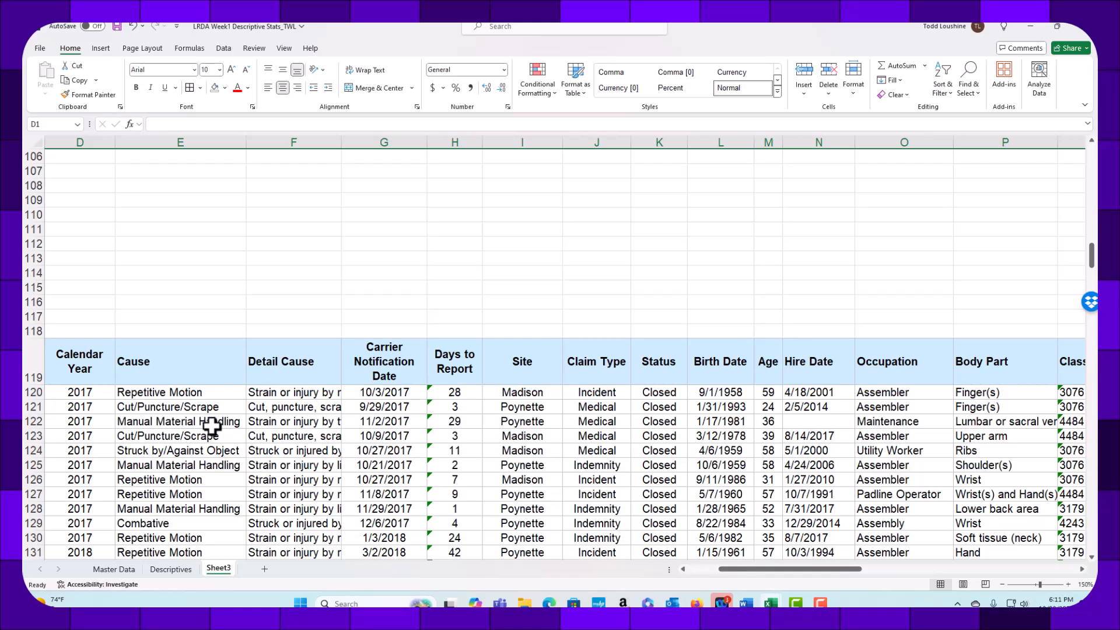
{"action": "scroll", "coordinate": [210, 426], "scroll_direction": "up", "scroll_amount": 4}
{"action": "left_click", "coordinate": [31, 505]}
{"action": "left_click_drag", "start_coordinate": [37, 493], "coordinate": [30, 327]}
{"action": "right_click", "coordinate": [32, 330]}
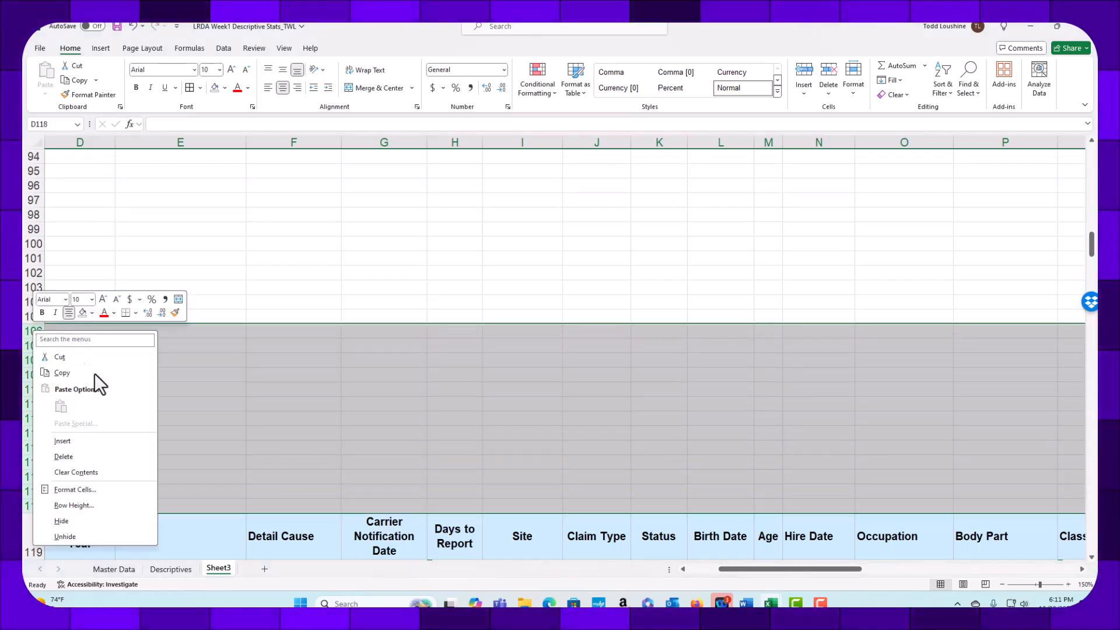
{"action": "left_click", "coordinate": [110, 458]}
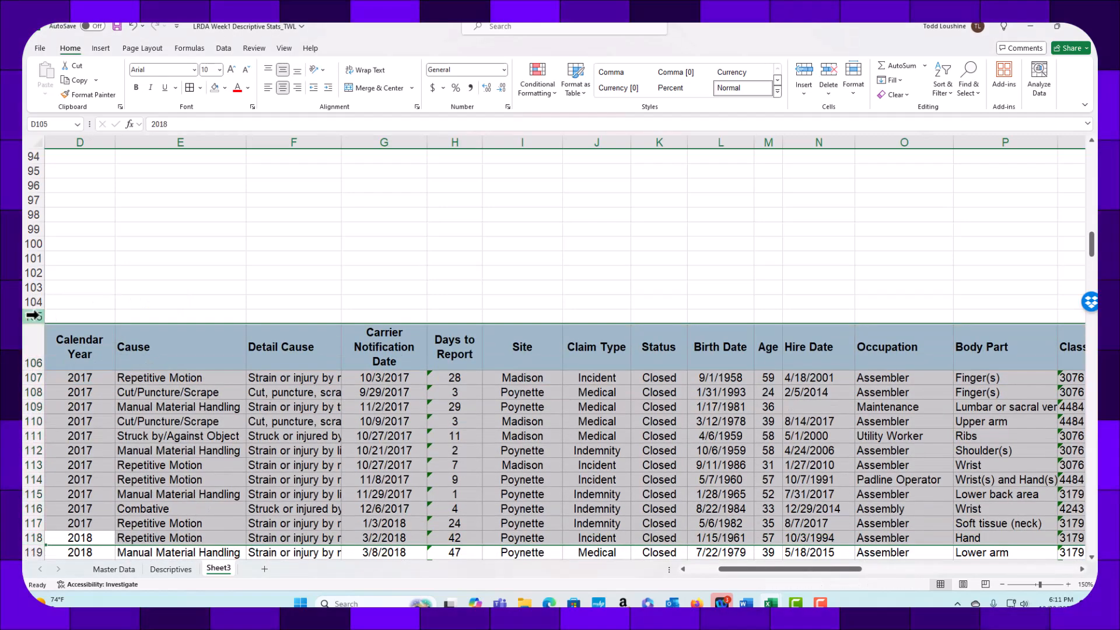
{"action": "right_click", "coordinate": [32, 315]}
{"action": "left_click", "coordinate": [109, 440]}
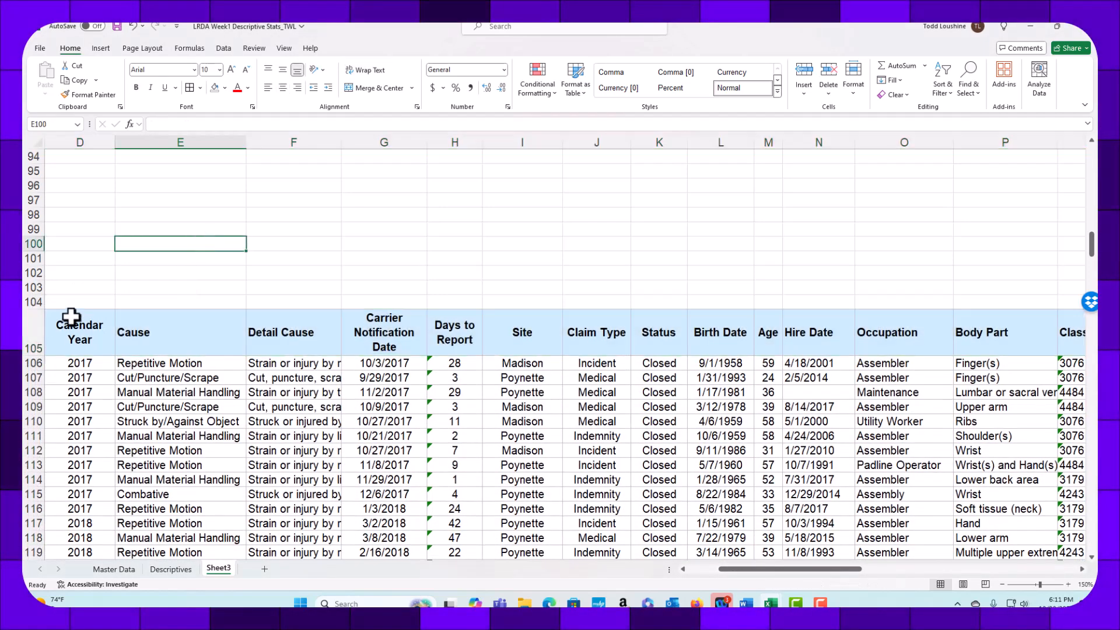
{"action": "left_click", "coordinate": [30, 325]}
Switch to the 483 Assistance workbook and copy the range table C4:F106 from the Distr Key sheet.
{"action": "mouse_move", "coordinate": [696, 602]}
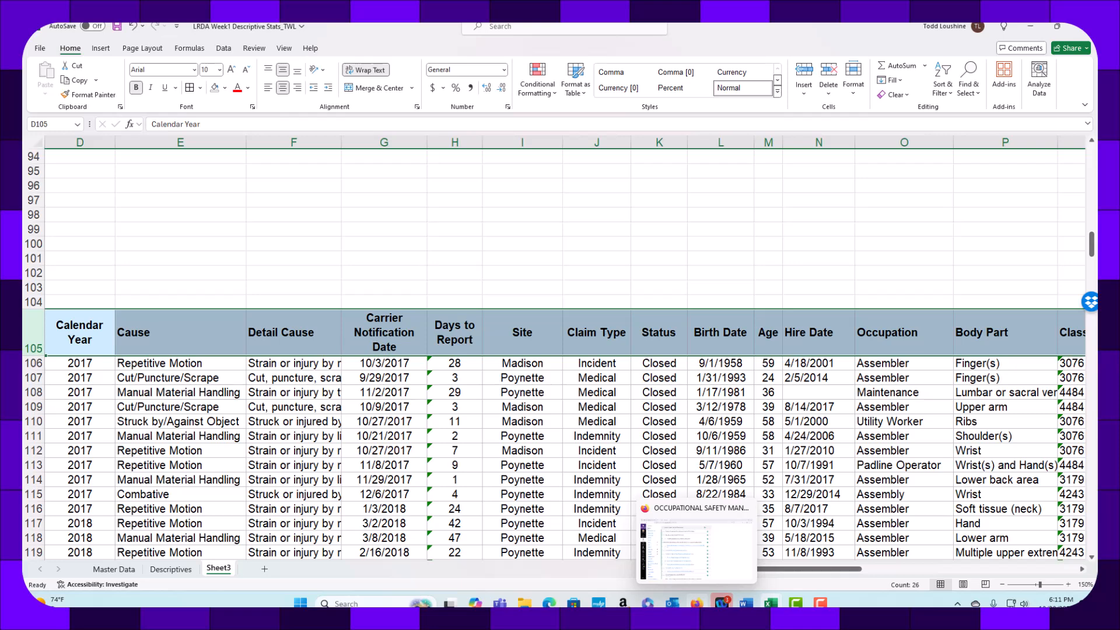
{"action": "mouse_move", "coordinate": [772, 605]}
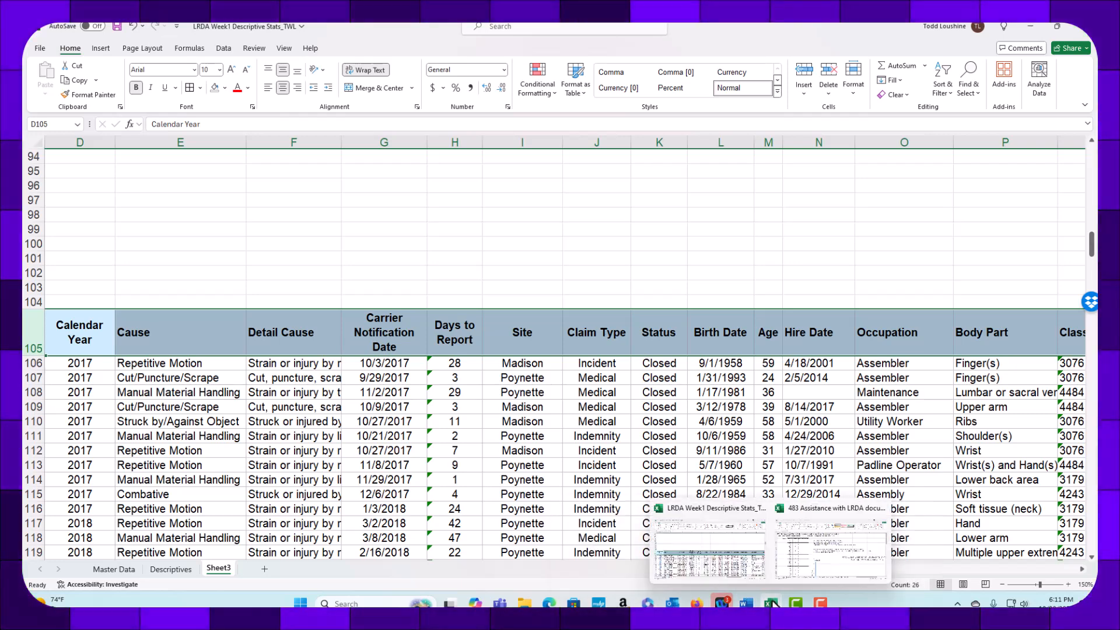
{"action": "left_click", "coordinate": [780, 562]}
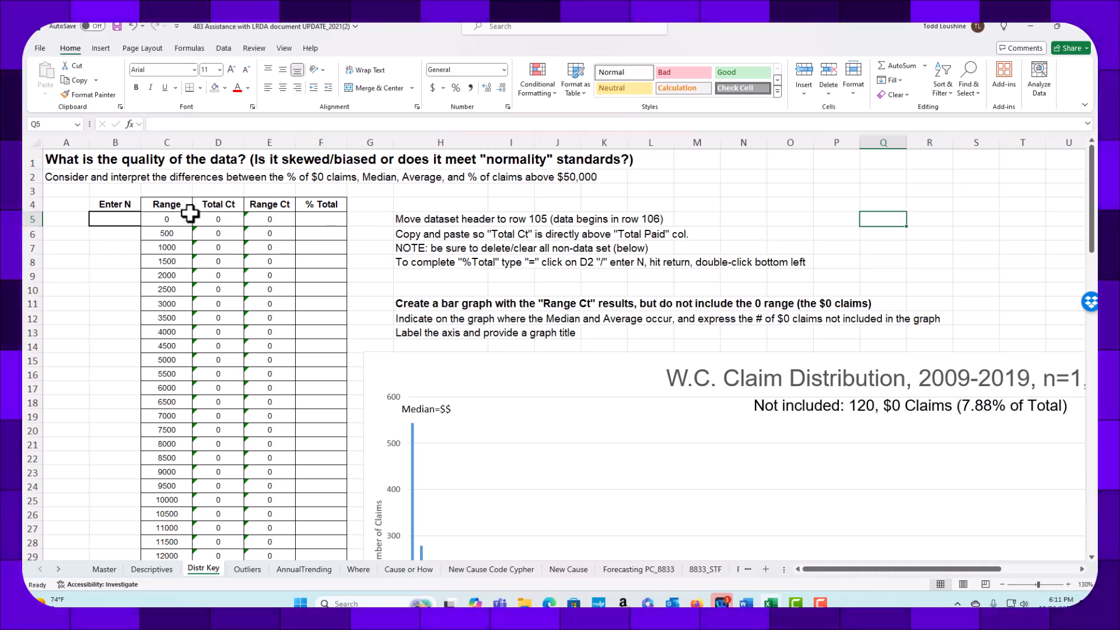
{"action": "left_click_drag", "start_coordinate": [207, 229], "coordinate": [319, 535]}
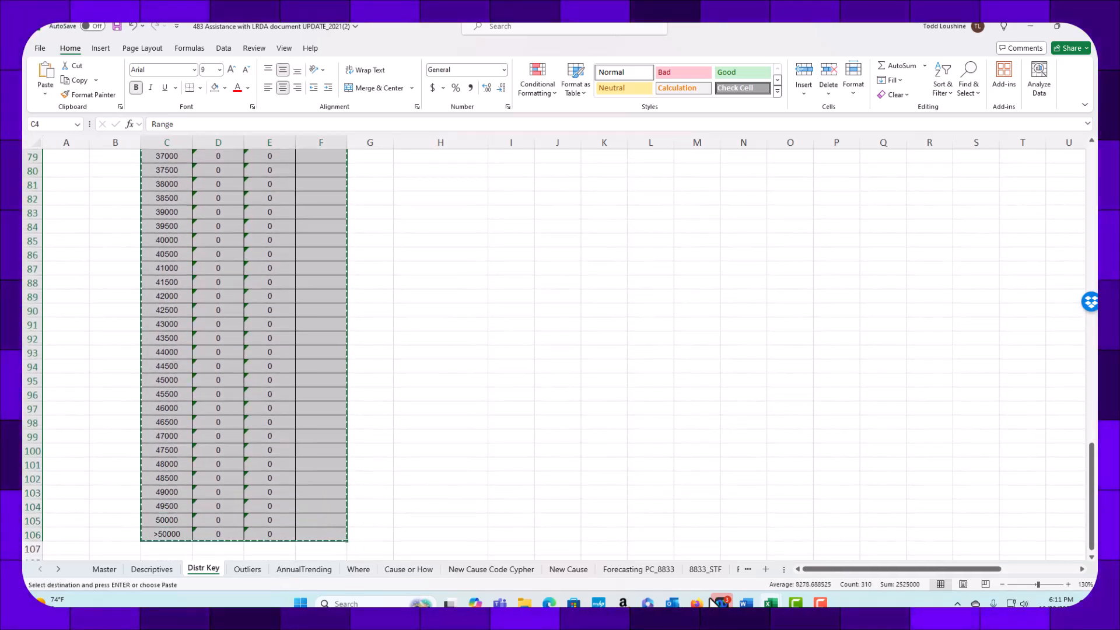
Return to Sheet3 of the LRDA workbook and paste the range table at V1, aligning Total Ct above the Total Paid column.
{"action": "mouse_move", "coordinate": [746, 602]}
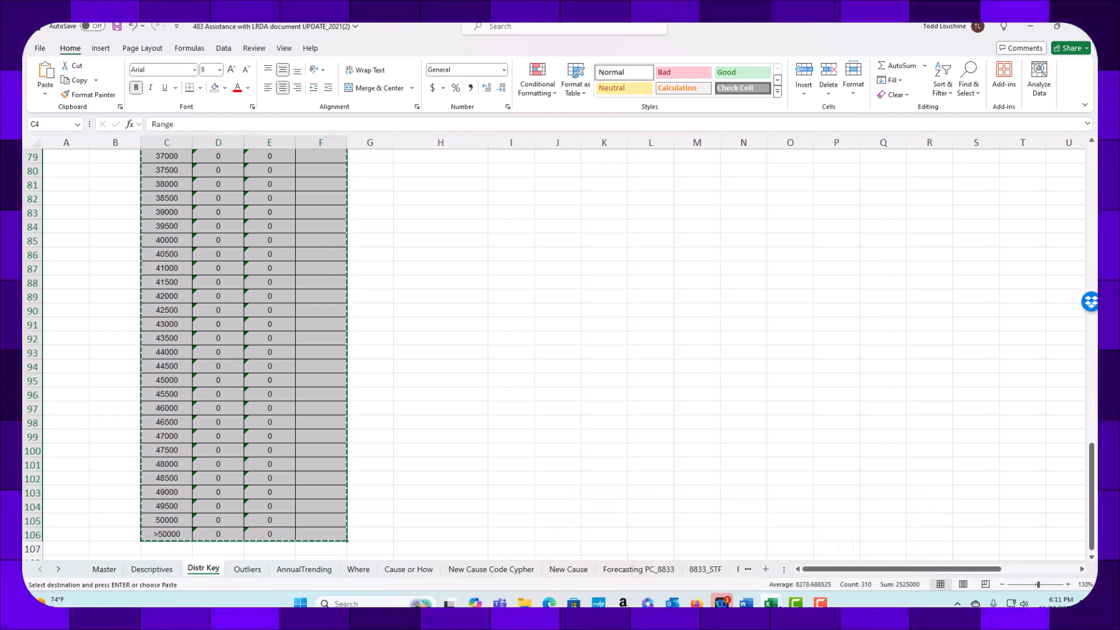
{"action": "left_click", "coordinate": [741, 564]}
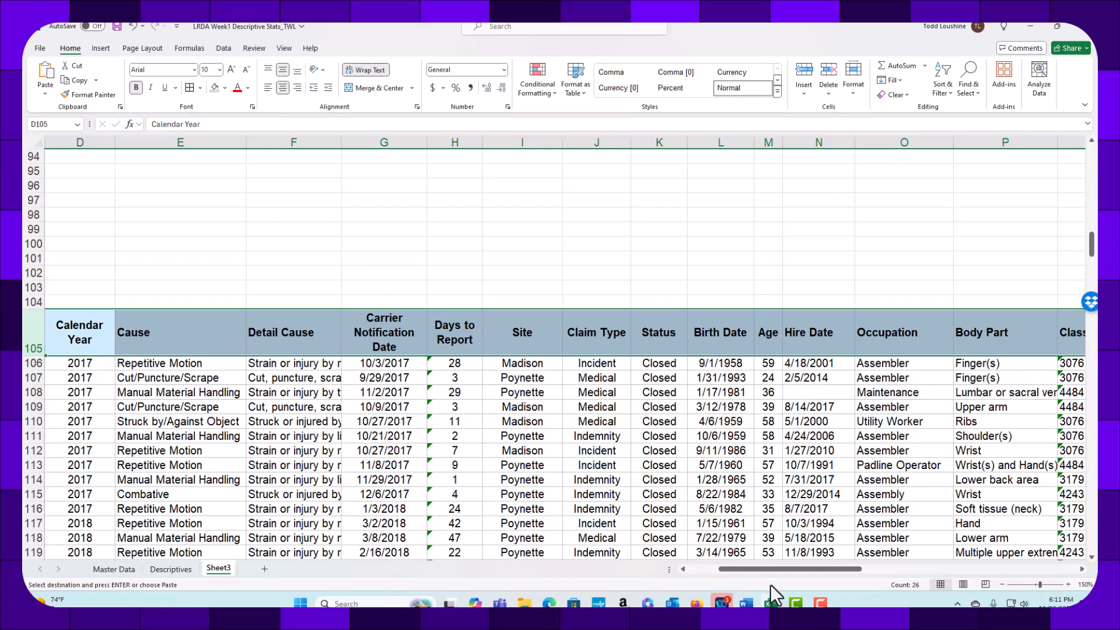
{"action": "left_click_drag", "start_coordinate": [775, 569], "coordinate": [937, 559]}
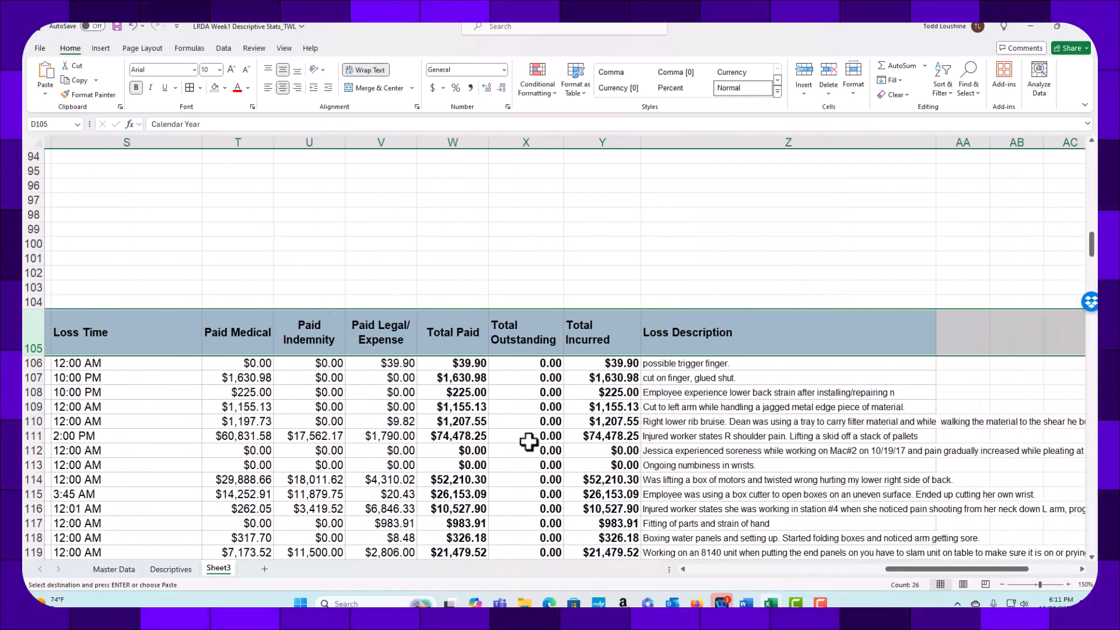
{"action": "scroll", "coordinate": [478, 406], "scroll_direction": "up", "scroll_amount": 13}
{"action": "scroll", "coordinate": [479, 407], "scroll_direction": "up", "scroll_amount": 12}
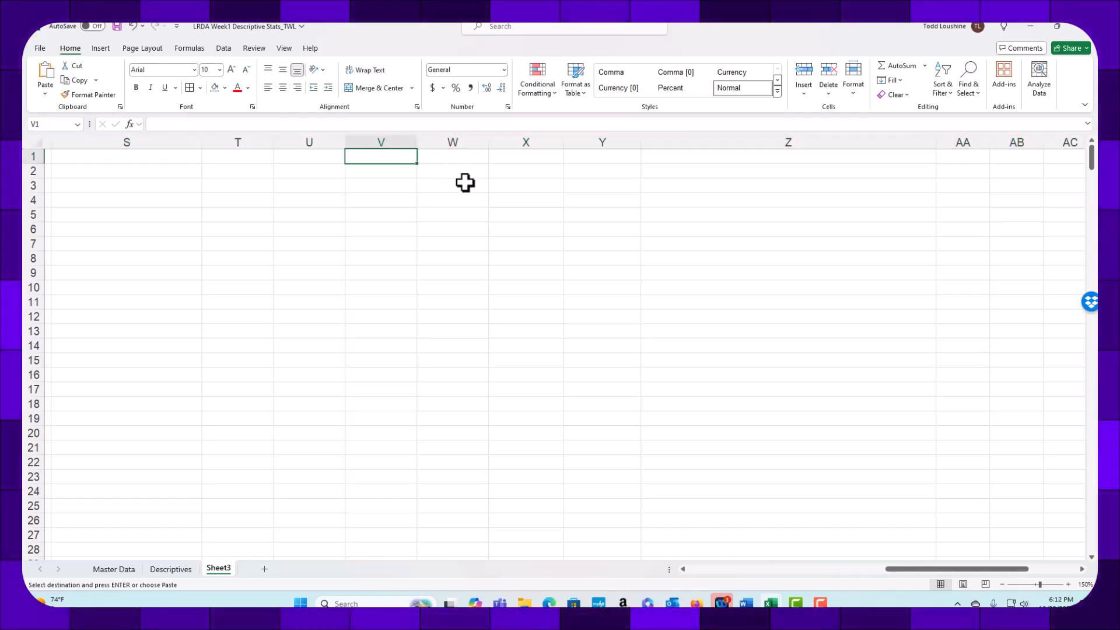
{"action": "key", "text": "ctrl+v"}
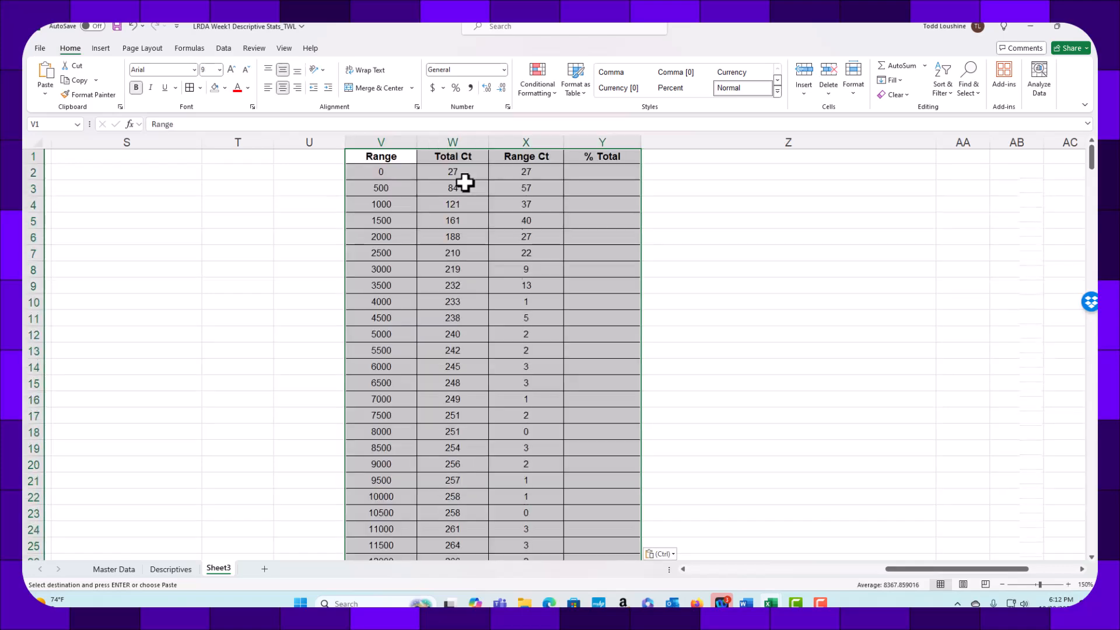
Examine the pasted range table's counts down to the >50000 row, checking the Total Ct and Range Ct formulas in W103 and X103.
{"action": "scroll", "coordinate": [492, 398], "scroll_direction": "down", "scroll_amount": 20}
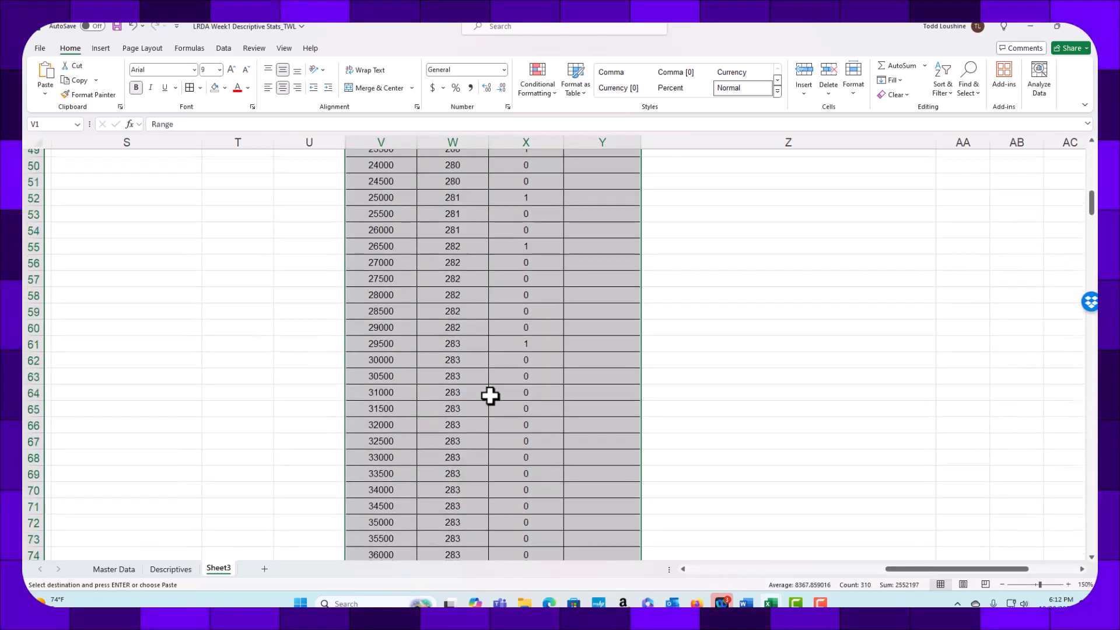
{"action": "scroll", "coordinate": [493, 397], "scroll_direction": "up", "scroll_amount": 20}
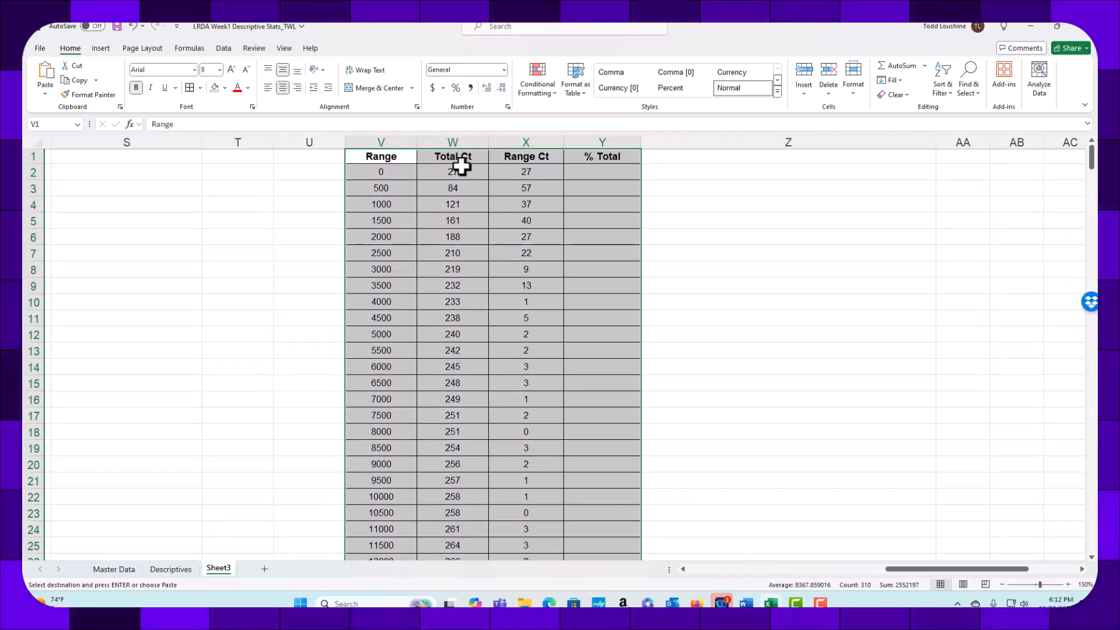
{"action": "scroll", "coordinate": [485, 372], "scroll_direction": "down", "scroll_amount": 20}
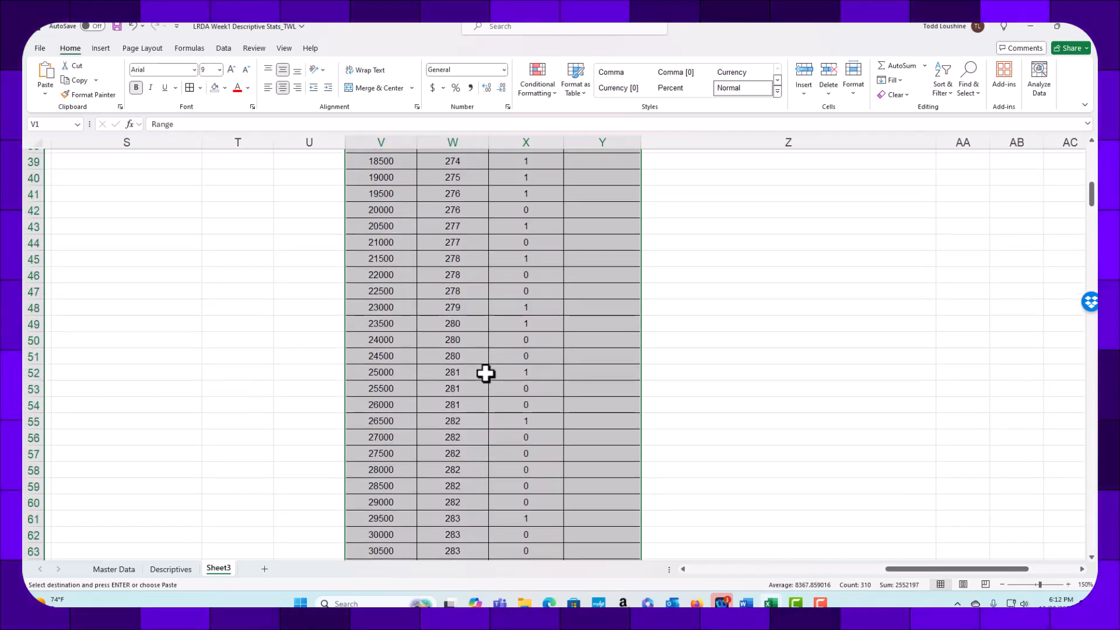
{"action": "scroll", "coordinate": [461, 318], "scroll_direction": "up", "scroll_amount": 1}
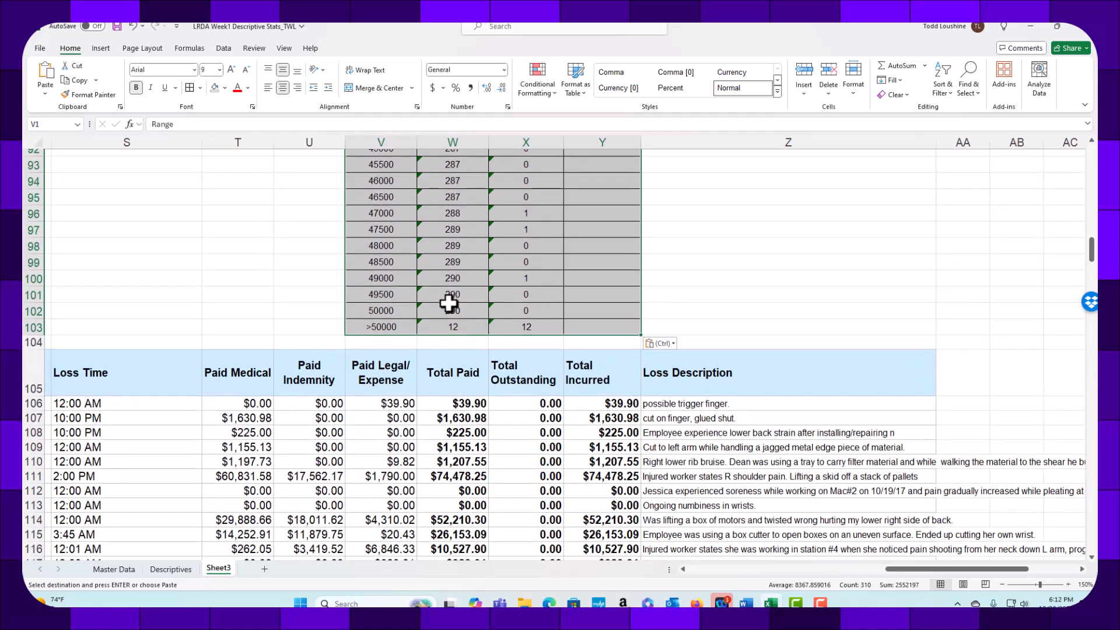
{"action": "left_click", "coordinate": [452, 308]}
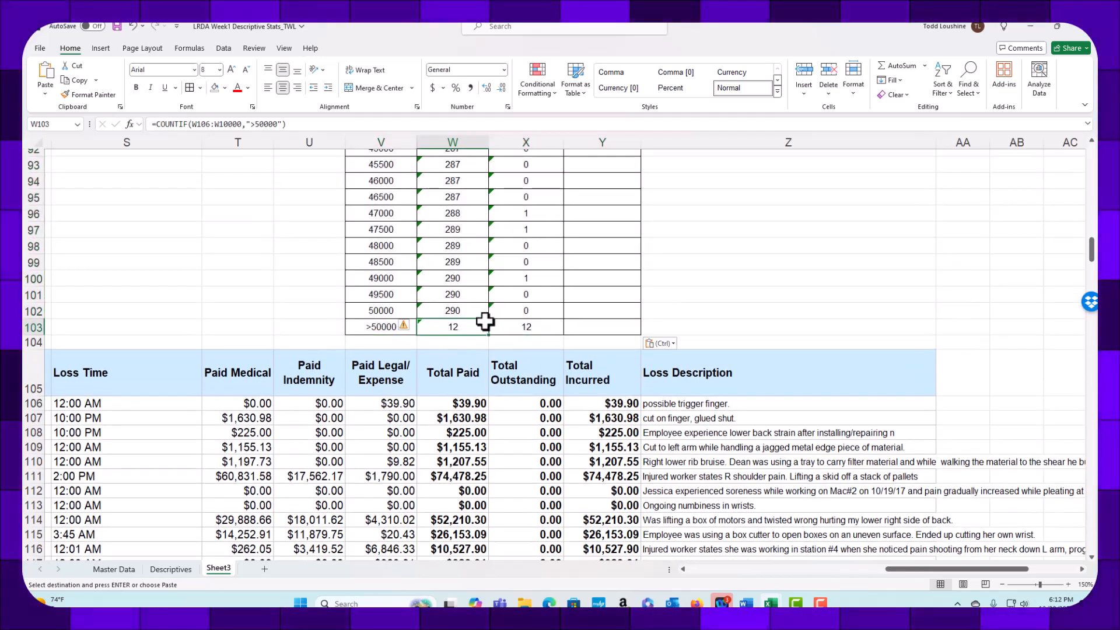
{"action": "left_click", "coordinate": [529, 329]}
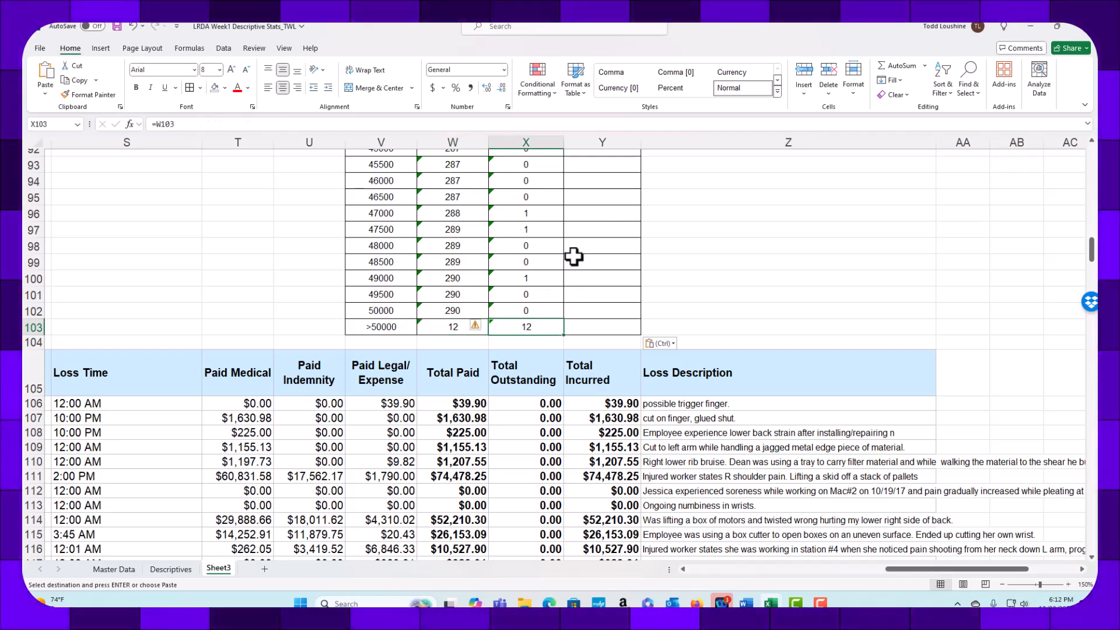
{"action": "scroll", "coordinate": [574, 256], "scroll_direction": "up", "scroll_amount": 20}
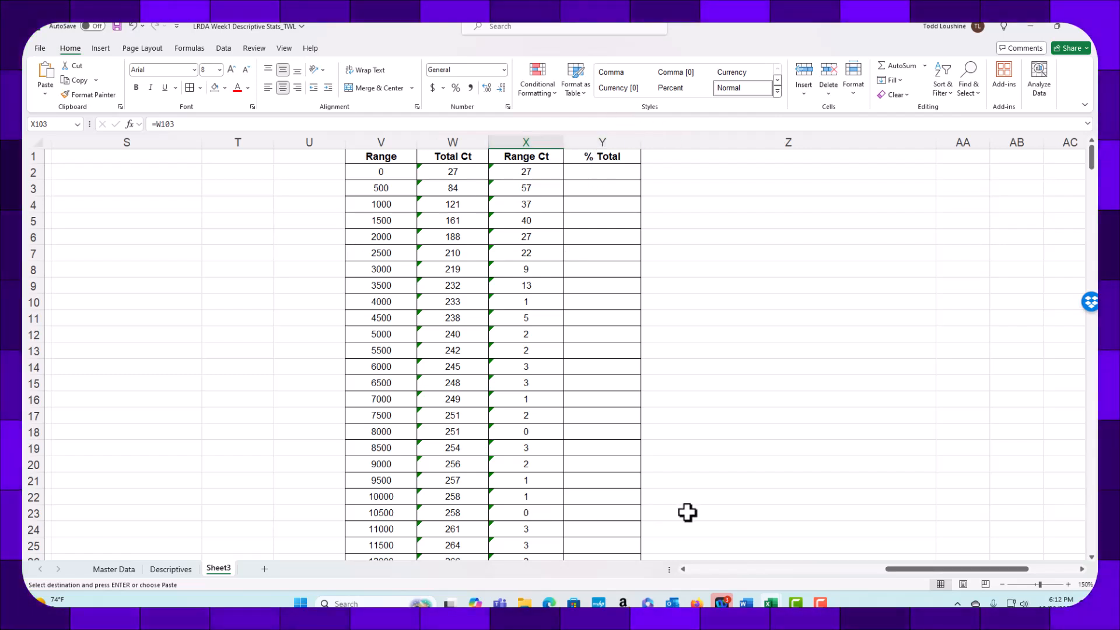
Reread the % Total instructions on the Distr Key sheet of the 483 Assistance workbook and return to Sheet3.
{"action": "mouse_move", "coordinate": [771, 604]}
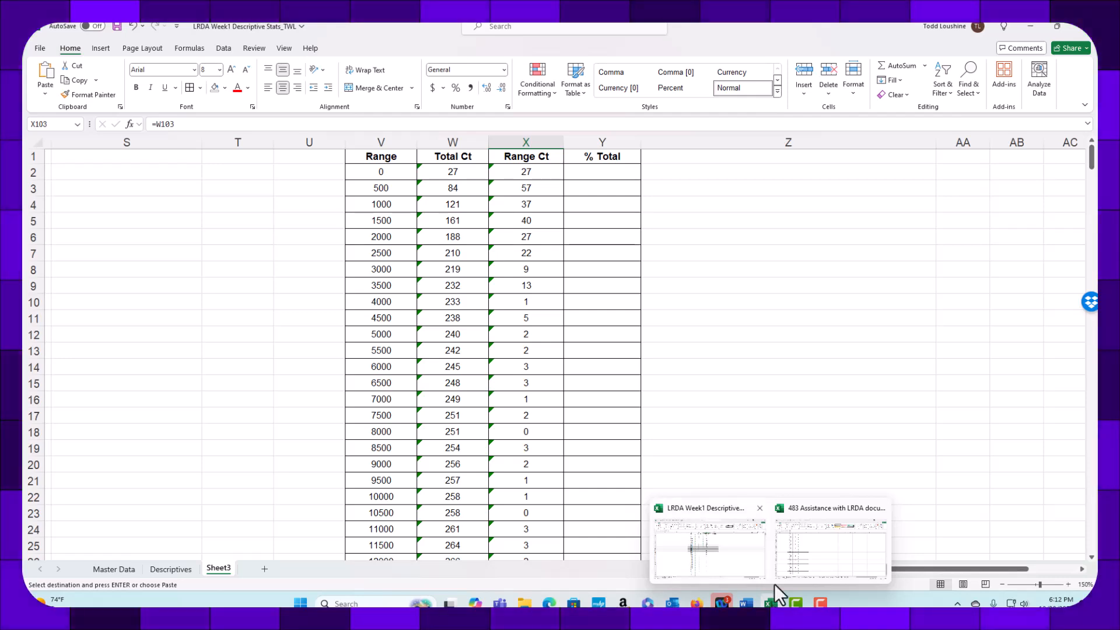
{"action": "left_click", "coordinate": [804, 560]}
{"action": "scroll", "coordinate": [635, 413], "scroll_direction": "up", "scroll_amount": 20}
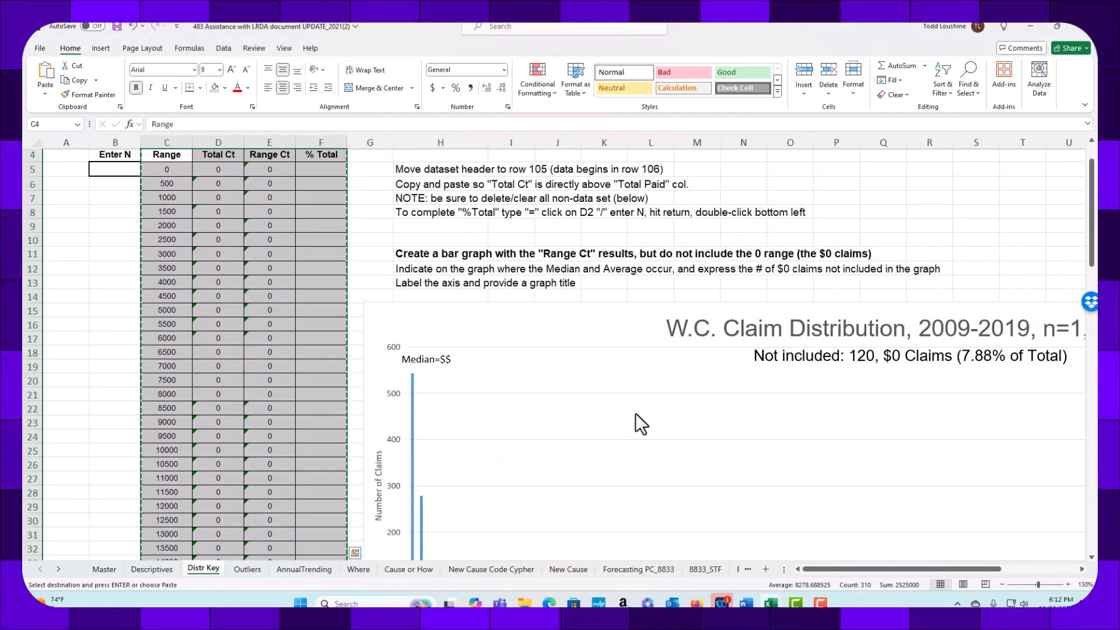
{"action": "scroll", "coordinate": [635, 413], "scroll_direction": "up", "scroll_amount": 1}
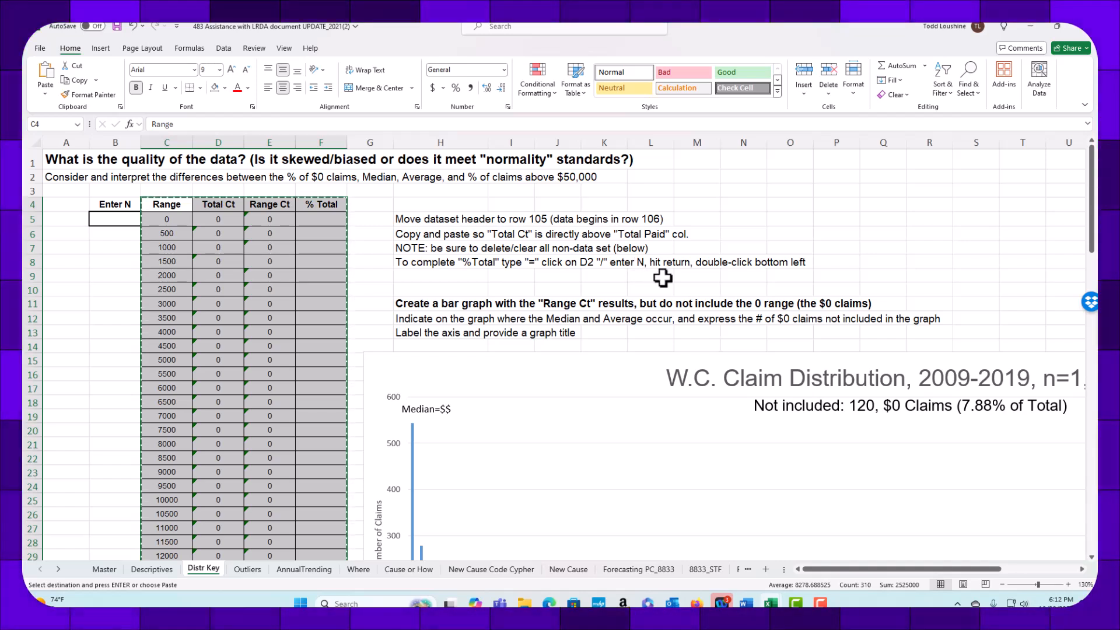
{"action": "mouse_move", "coordinate": [796, 602]}
{"action": "left_click", "coordinate": [737, 555]}
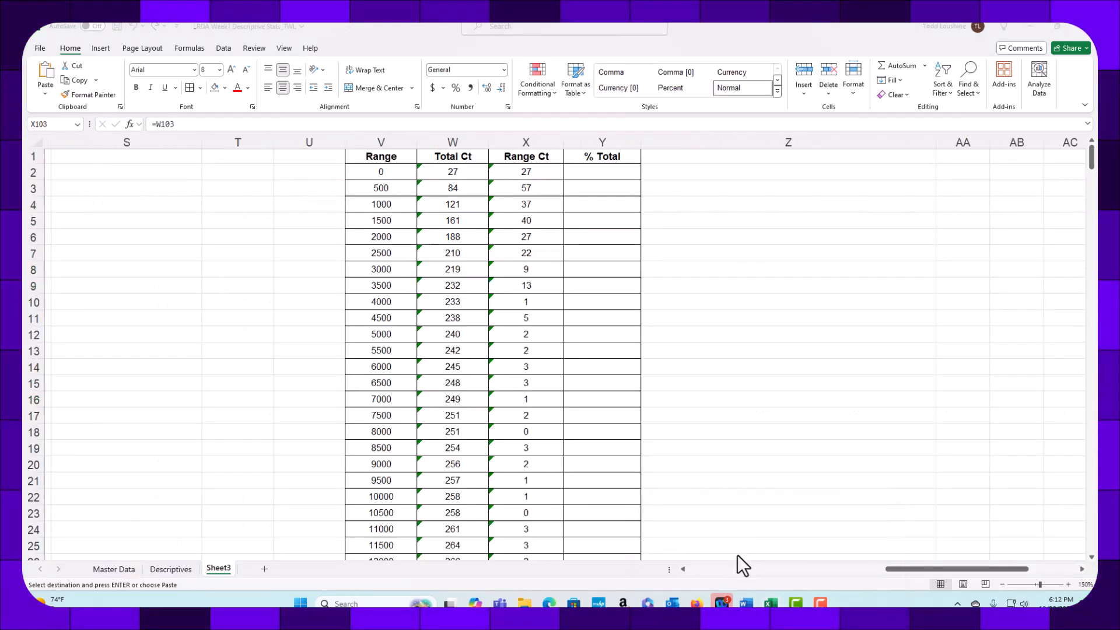
Enter the formula =W2/302 in the first % Total cell, Y2.
{"action": "left_click", "coordinate": [601, 169]}
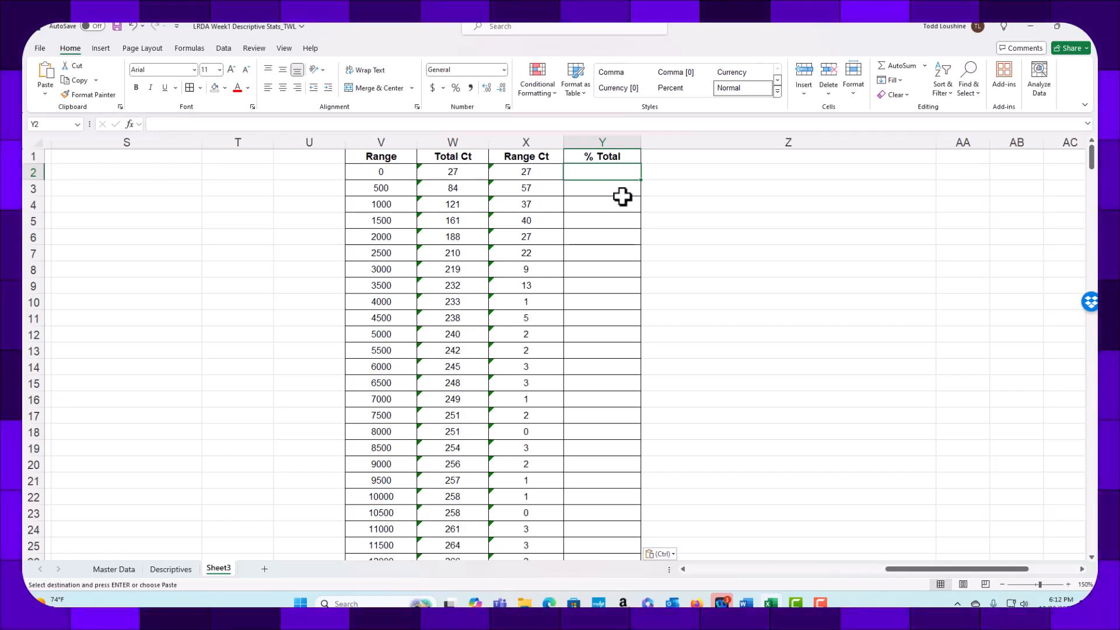
{"action": "type", "text": "="}
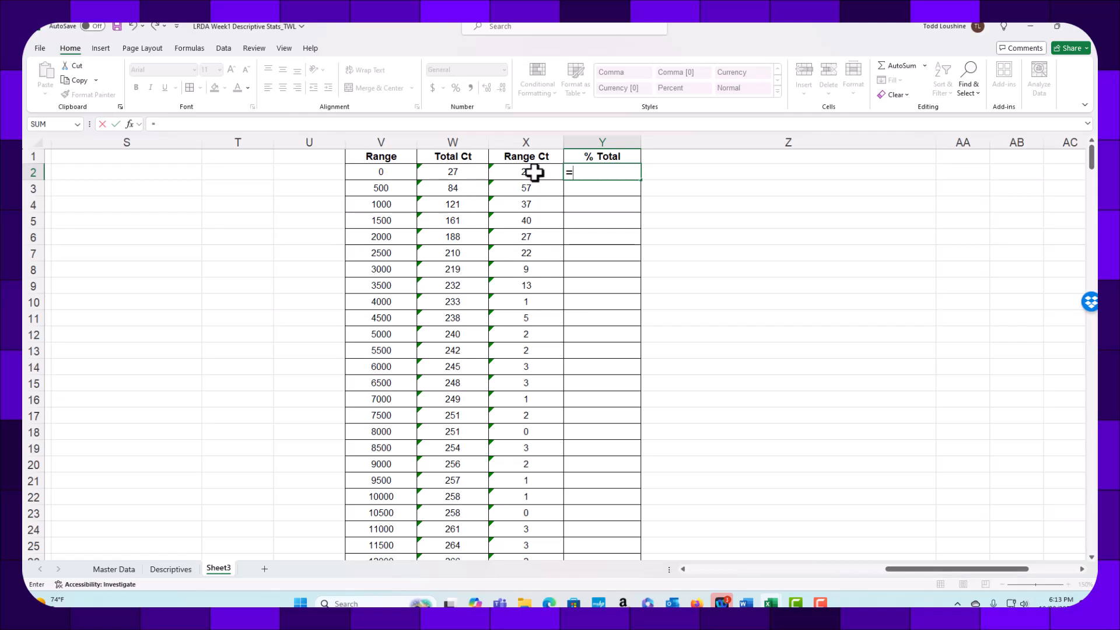
{"action": "left_click", "coordinate": [473, 173]}
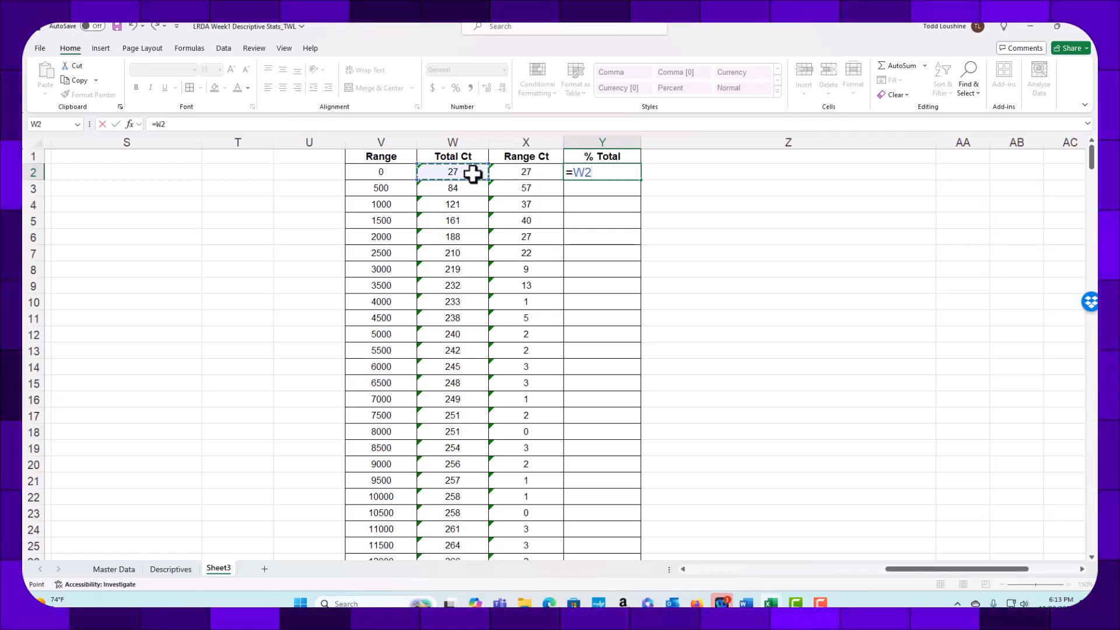
{"action": "type", "text": "/30"}
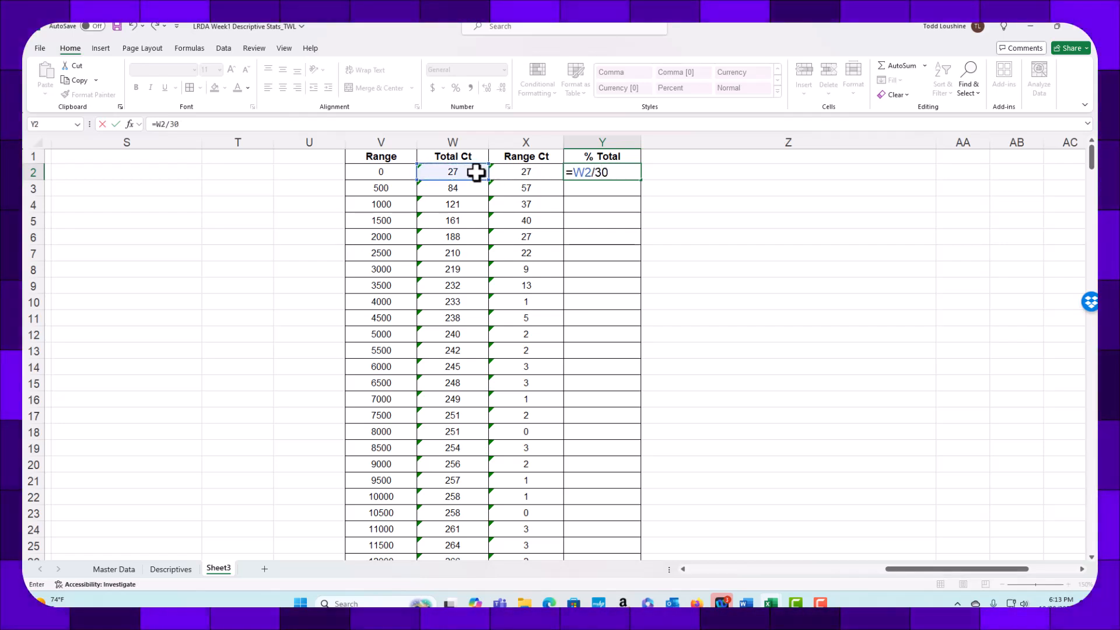
{"action": "type", "text": "2"}
Format the first % Total cell, Y2, with font size 9, Percentage number format and centred alignment.
{"action": "left_click", "coordinate": [609, 171]}
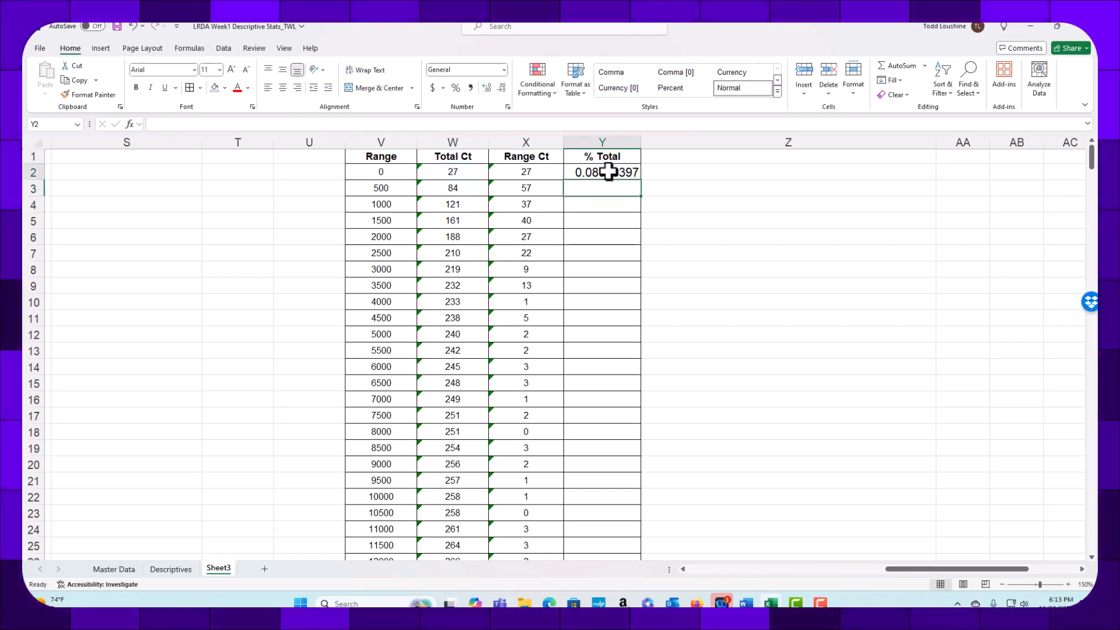
{"action": "left_click", "coordinate": [220, 70]}
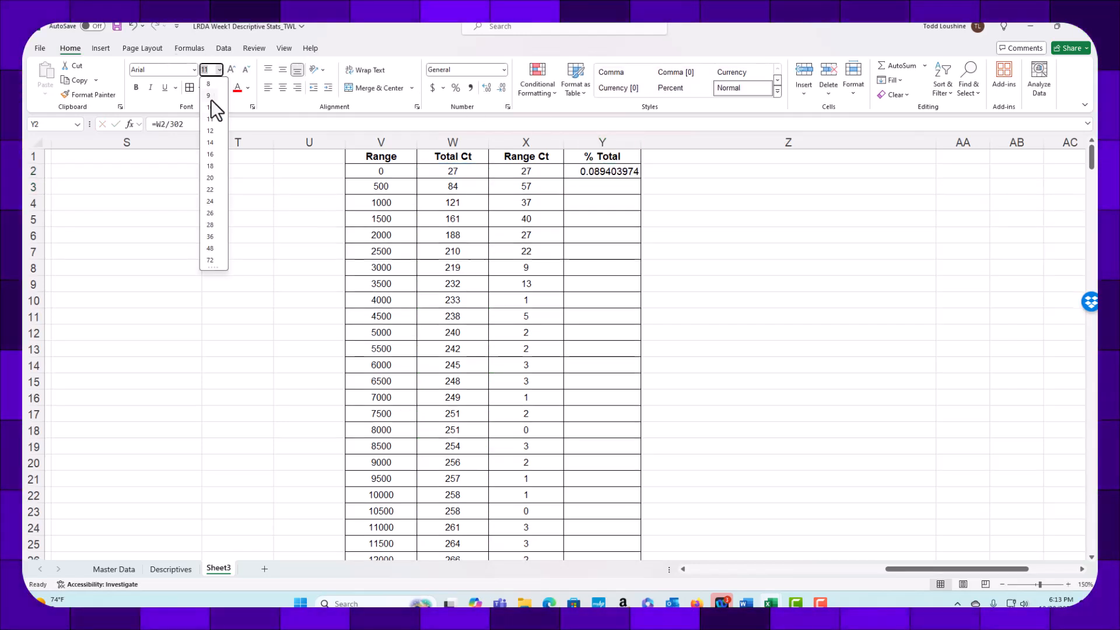
{"action": "left_click", "coordinate": [211, 97]}
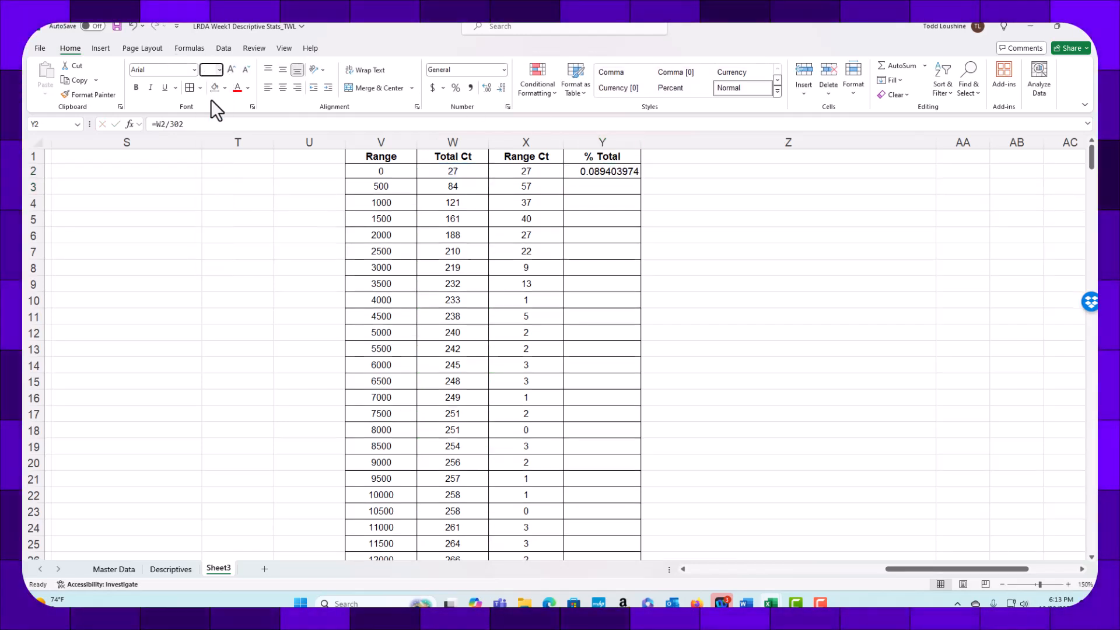
{"action": "left_click", "coordinate": [504, 70]}
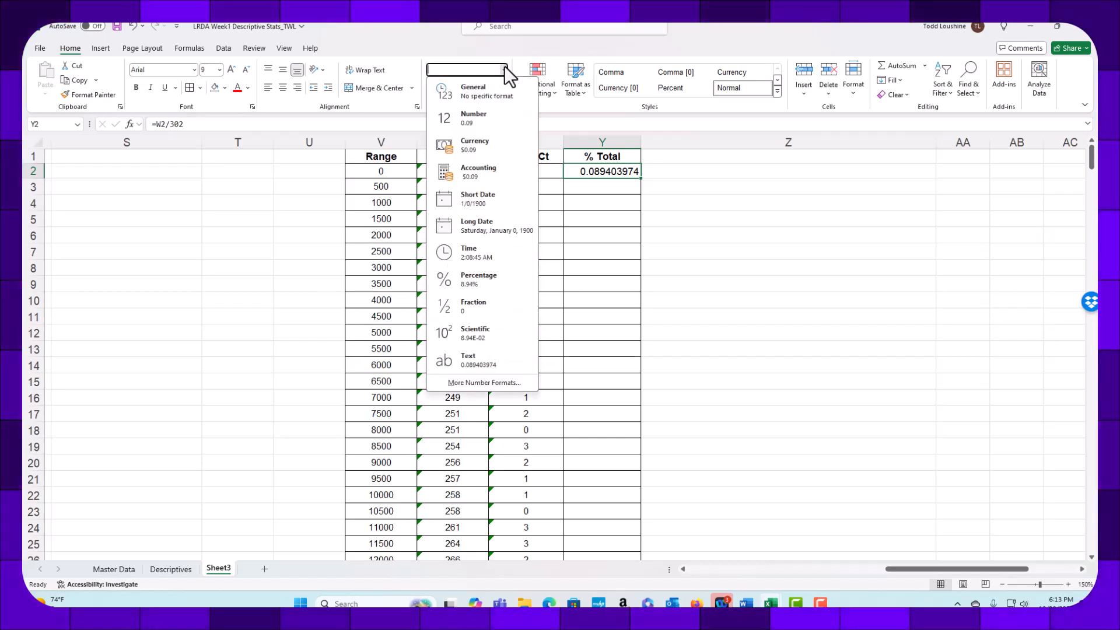
{"action": "left_click", "coordinate": [497, 277]}
{"action": "left_click", "coordinate": [283, 69]}
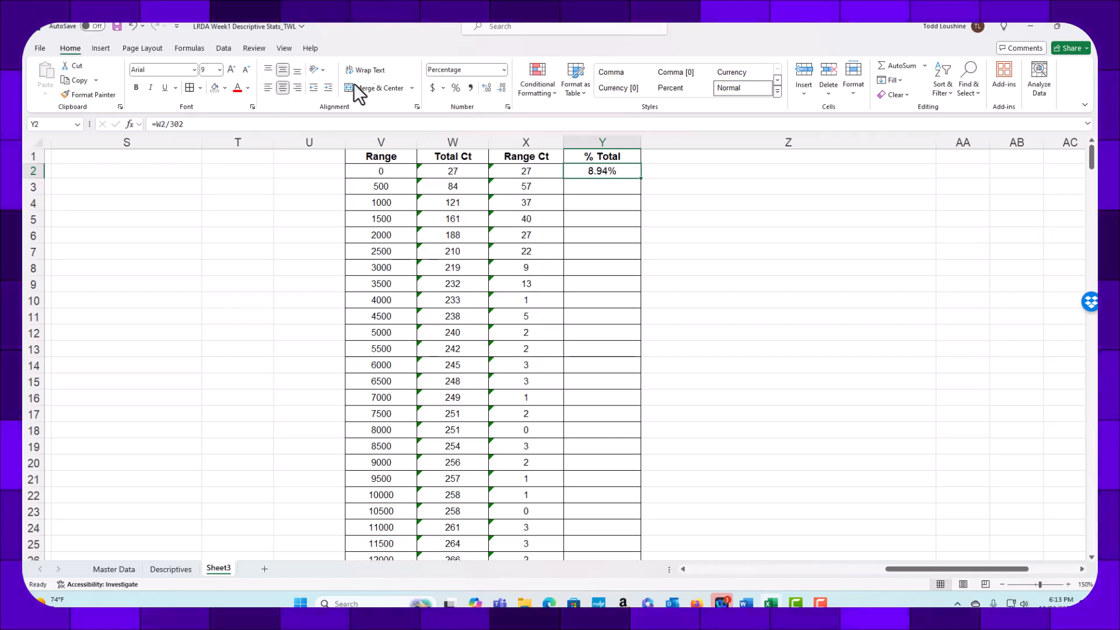
Fill the % Total formula from Y2 down through the >50000 row, Y103.
{"action": "left_click_drag", "start_coordinate": [625, 327], "coordinate": [628, 518]}
{"action": "left_click", "coordinate": [753, 392]}
{"action": "scroll", "coordinate": [724, 417], "scroll_direction": "down", "scroll_amount": 4}
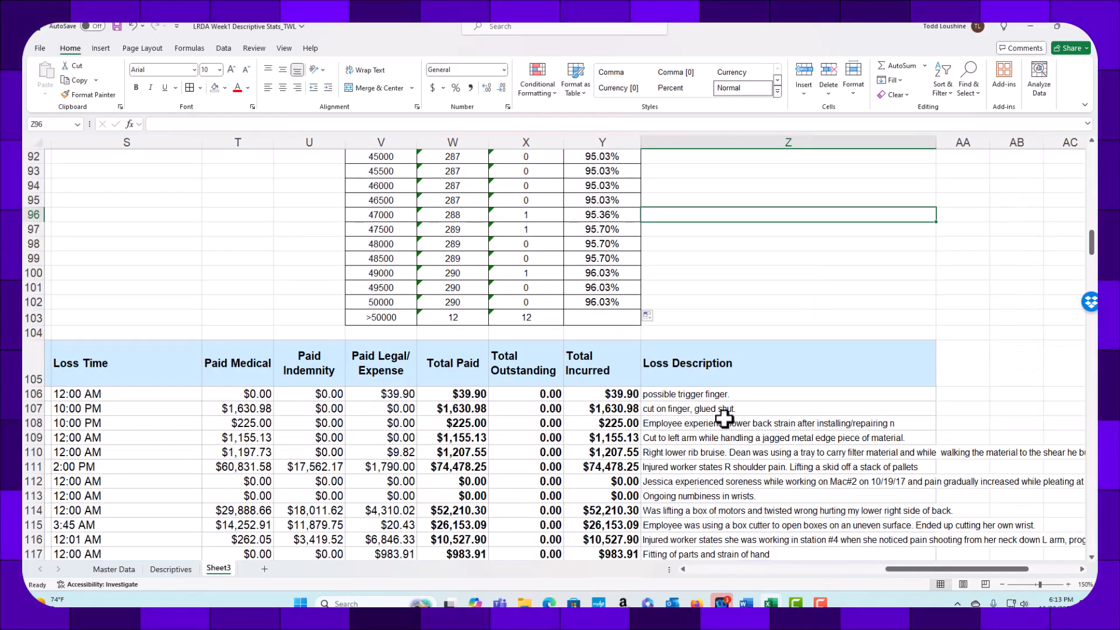
{"action": "left_click", "coordinate": [613, 302]}
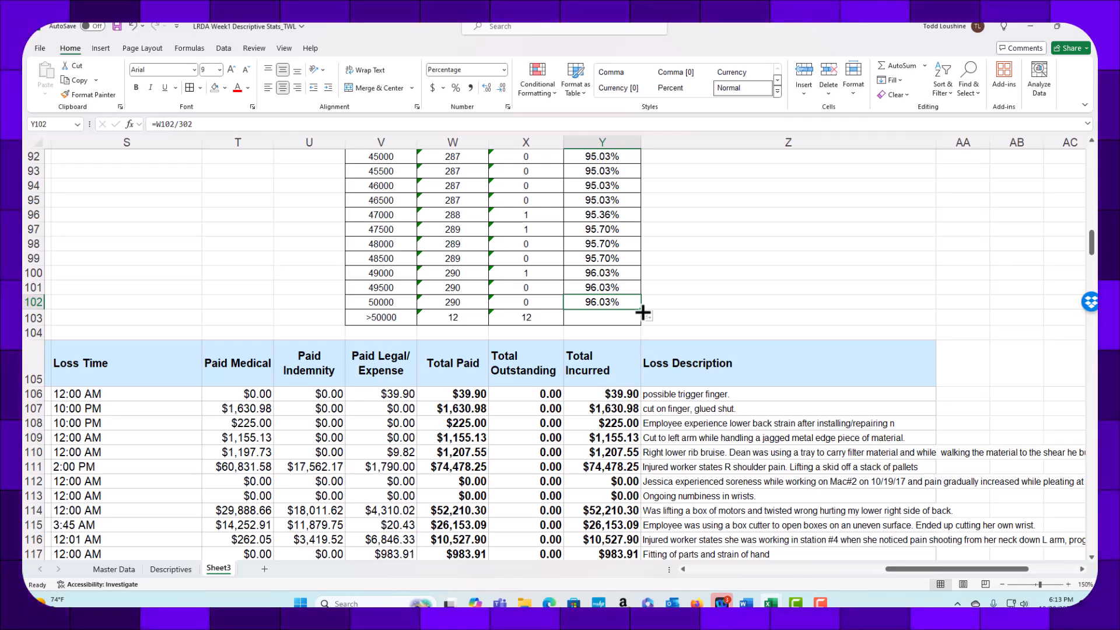
{"action": "left_click_drag", "start_coordinate": [643, 313], "coordinate": [642, 322]}
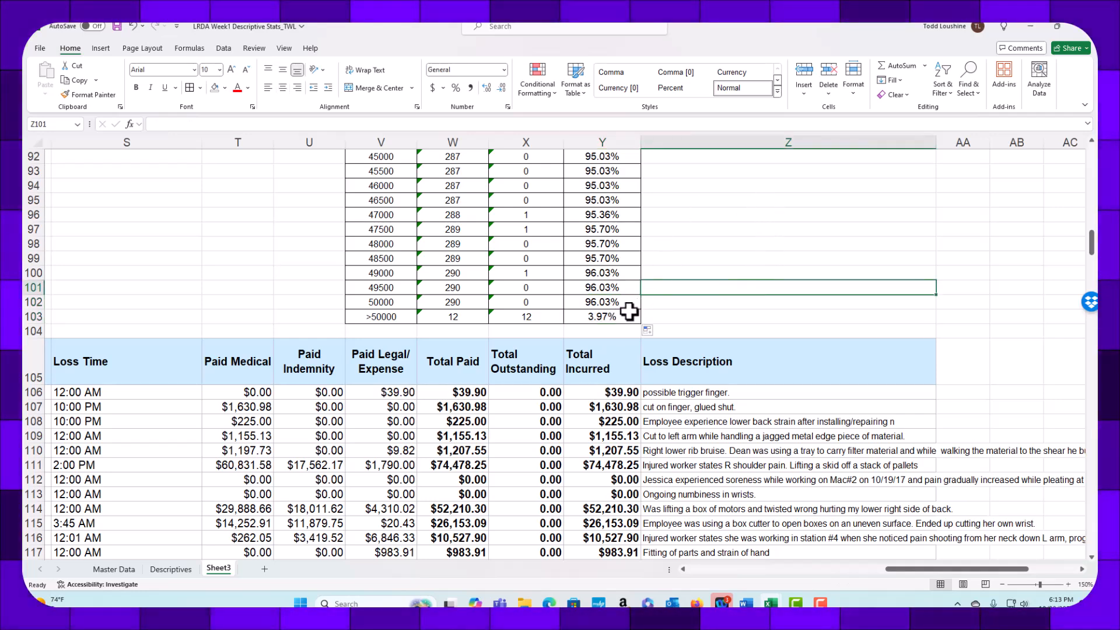
Reread the bar graph instructions on the Distr Key sheet of the 483 Assistance workbook and return to Sheet3.
{"action": "scroll", "coordinate": [648, 317], "scroll_direction": "up", "scroll_amount": 2}
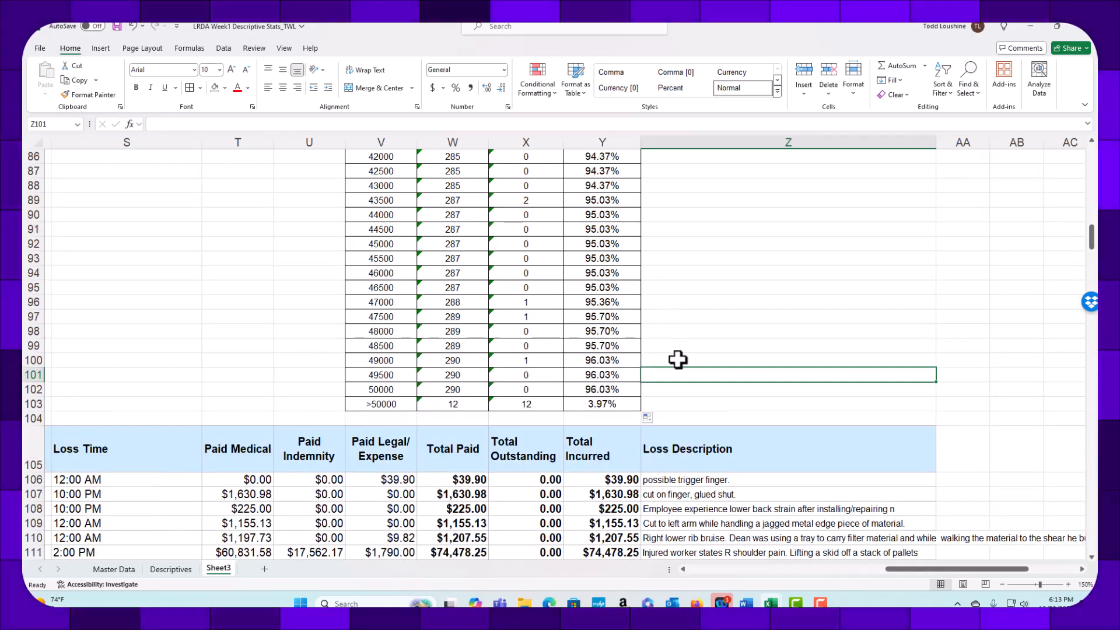
{"action": "scroll", "coordinate": [710, 282], "scroll_direction": "up", "scroll_amount": 13}
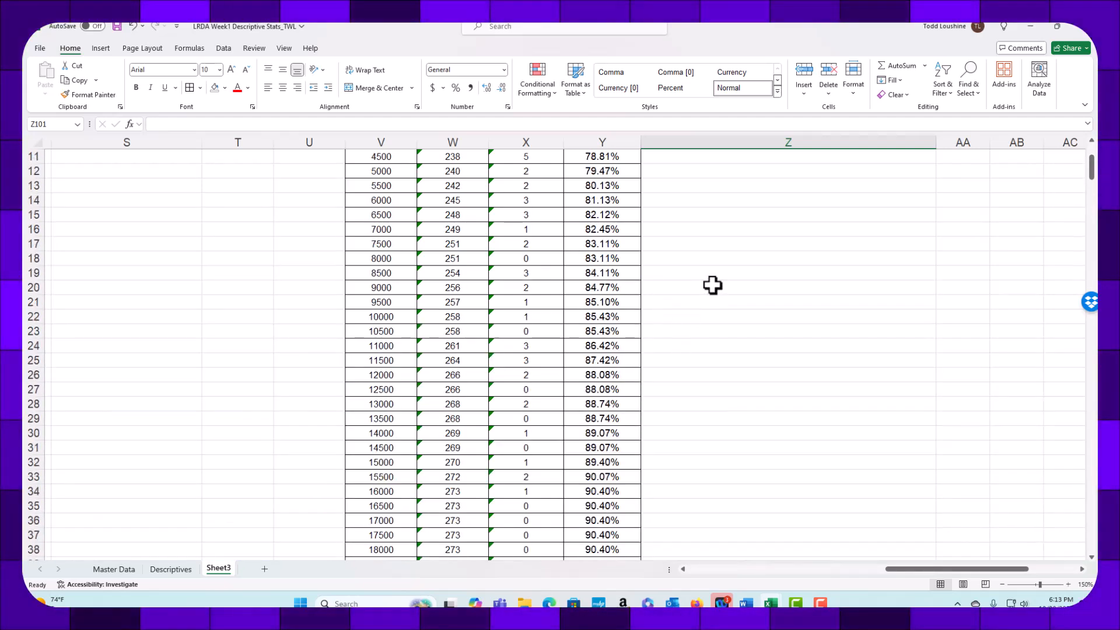
{"action": "scroll", "coordinate": [713, 285], "scroll_direction": "up", "scroll_amount": 4}
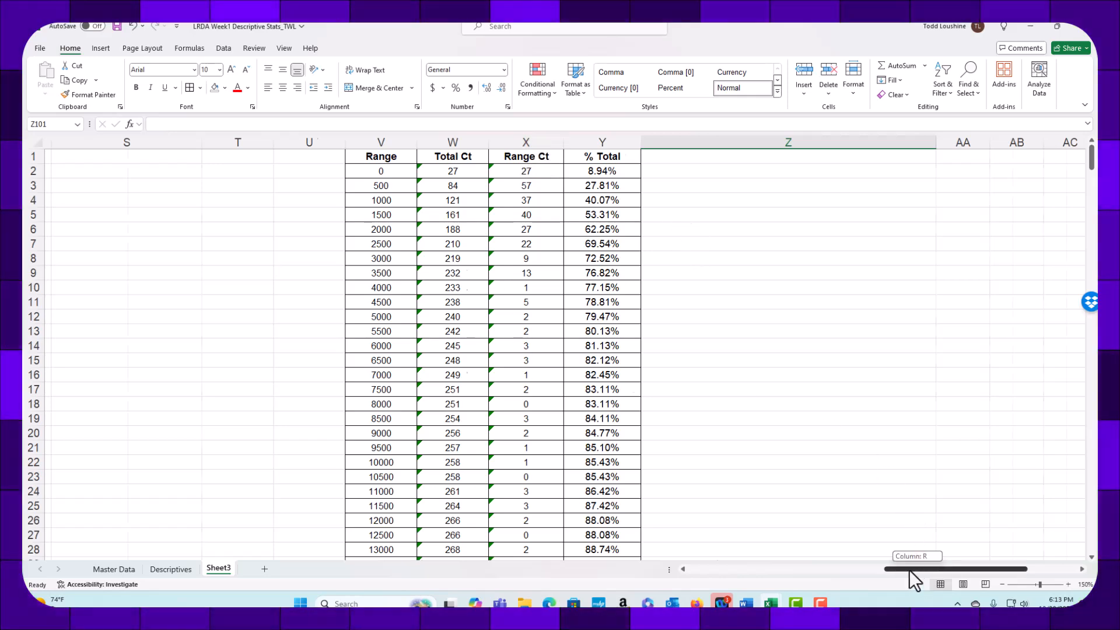
{"action": "left_click_drag", "start_coordinate": [914, 569], "coordinate": [831, 568]}
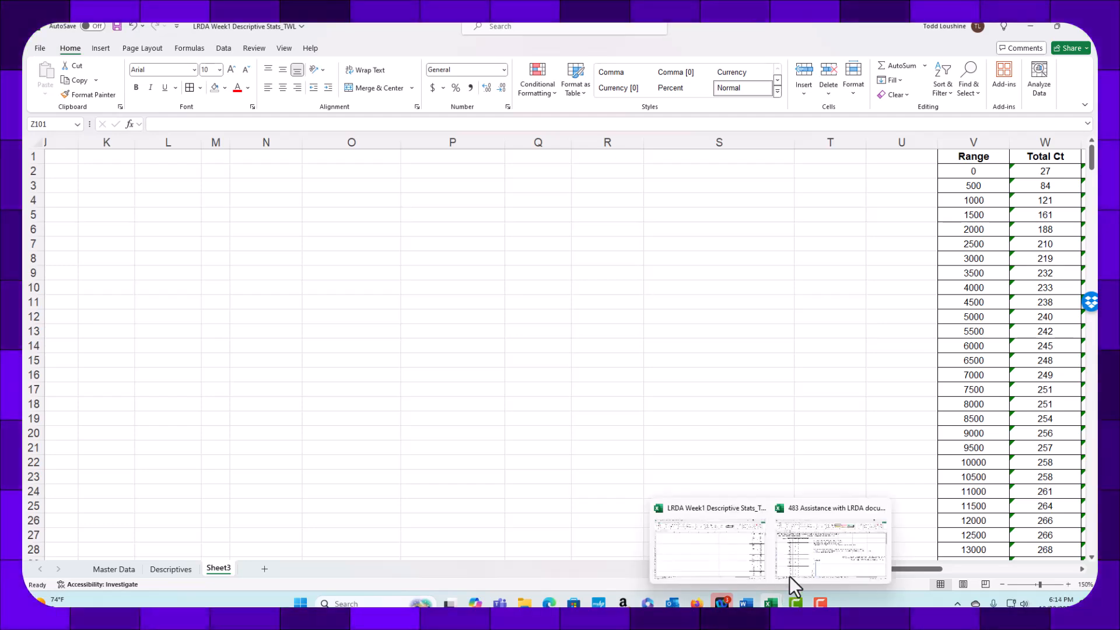
{"action": "left_click", "coordinate": [789, 576]}
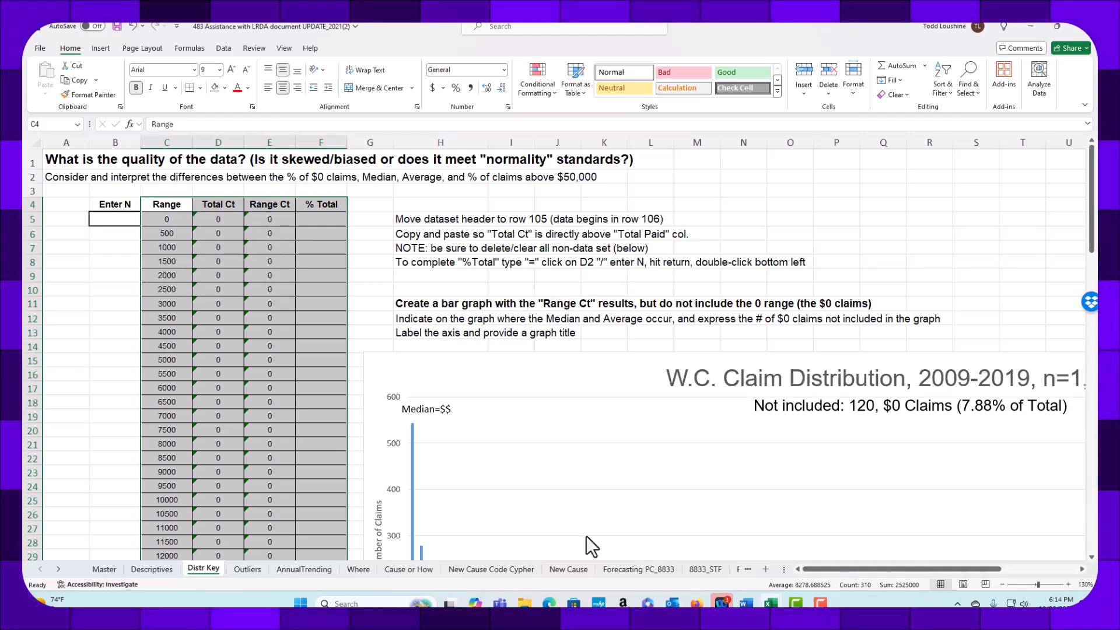
{"action": "mouse_move", "coordinate": [773, 603]}
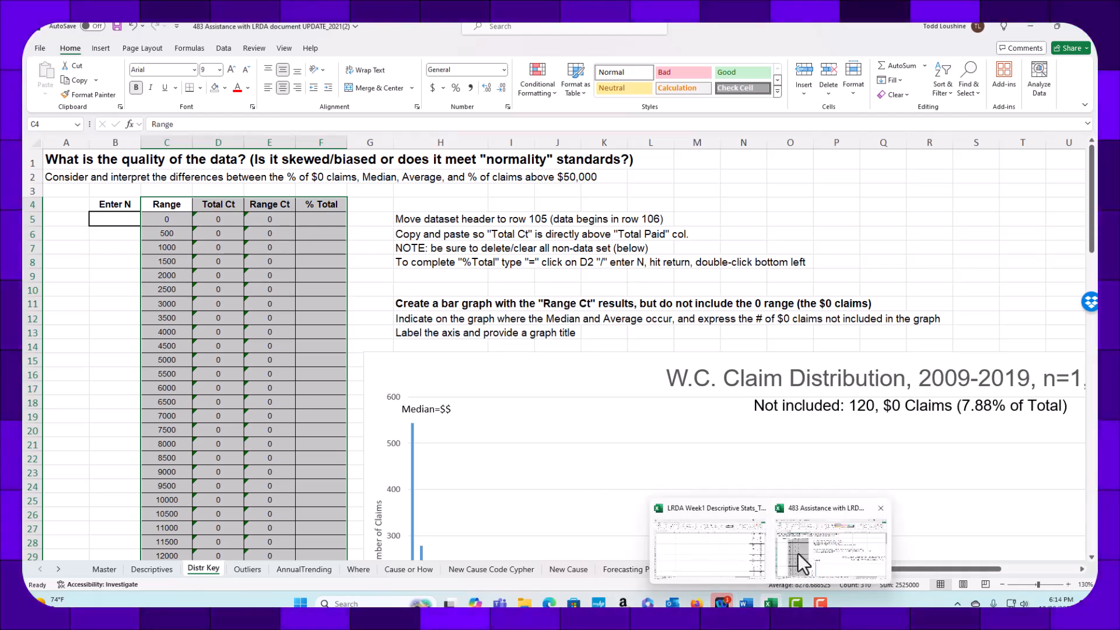
{"action": "left_click", "coordinate": [758, 562]}
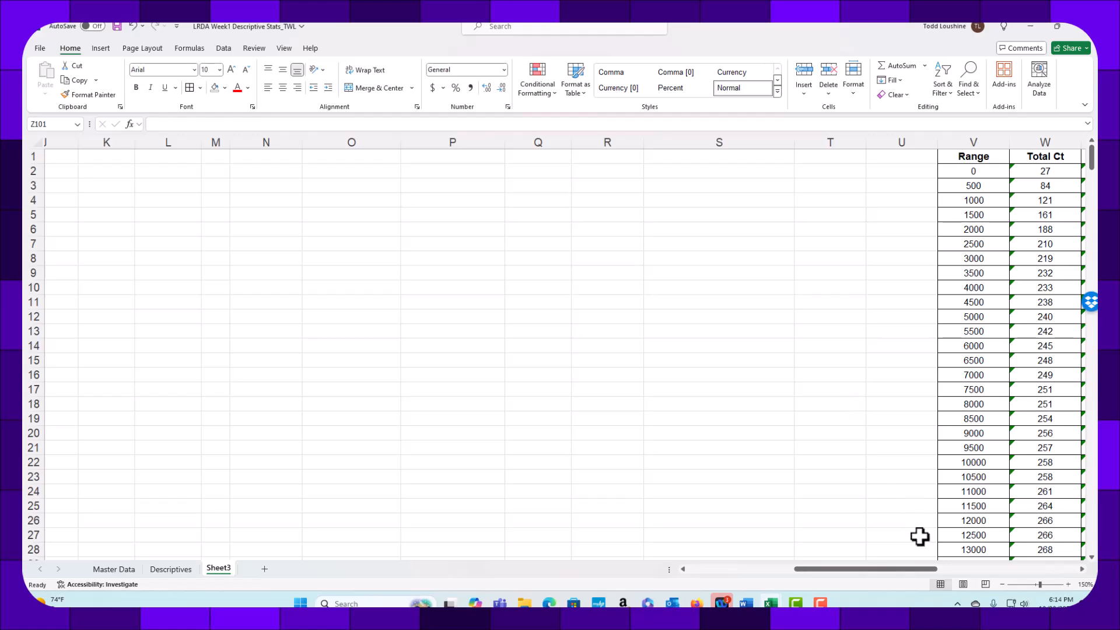
Insert a 2-D clustered column chart from the Range Ct values in X3:X103, leaving out the 0 range.
{"action": "left_click_drag", "start_coordinate": [903, 567], "coordinate": [938, 566]}
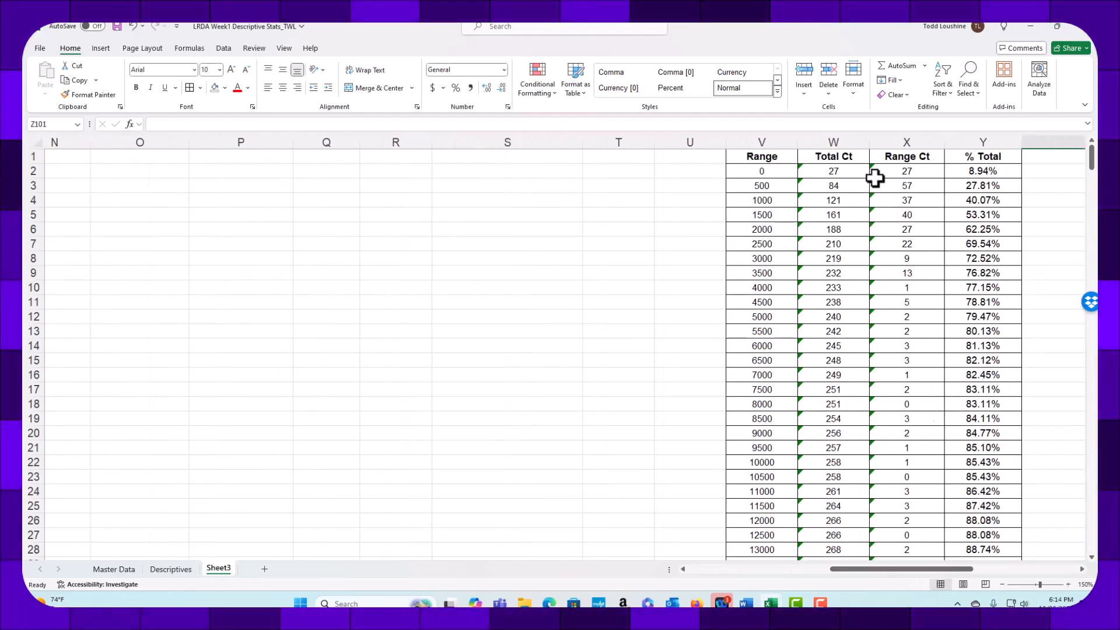
{"action": "left_click_drag", "start_coordinate": [891, 188], "coordinate": [902, 532]}
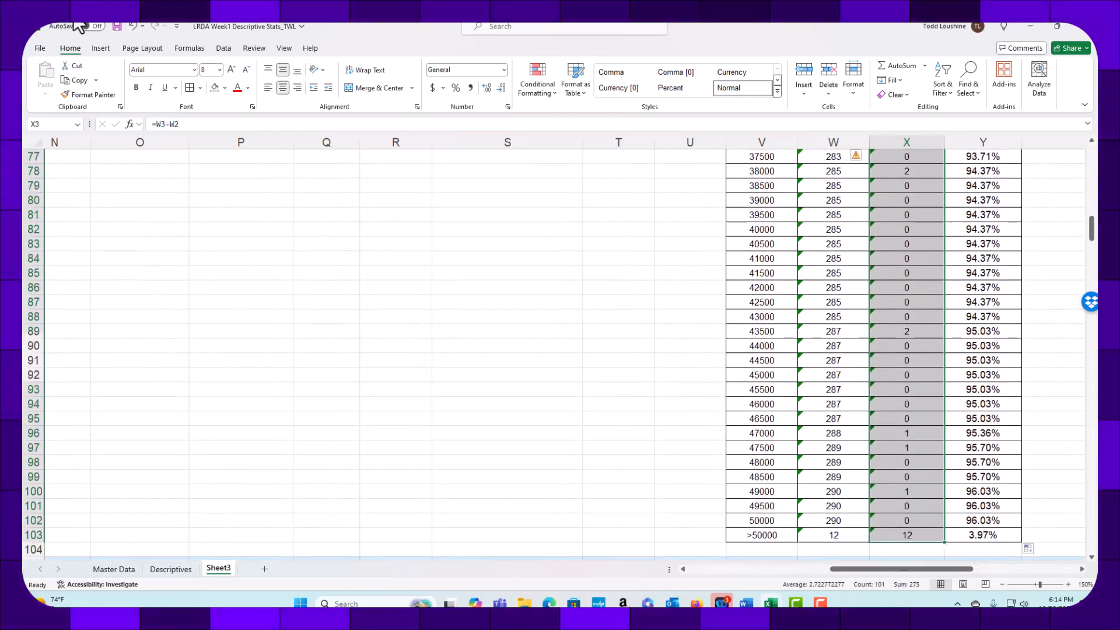
{"action": "left_click", "coordinate": [100, 49]}
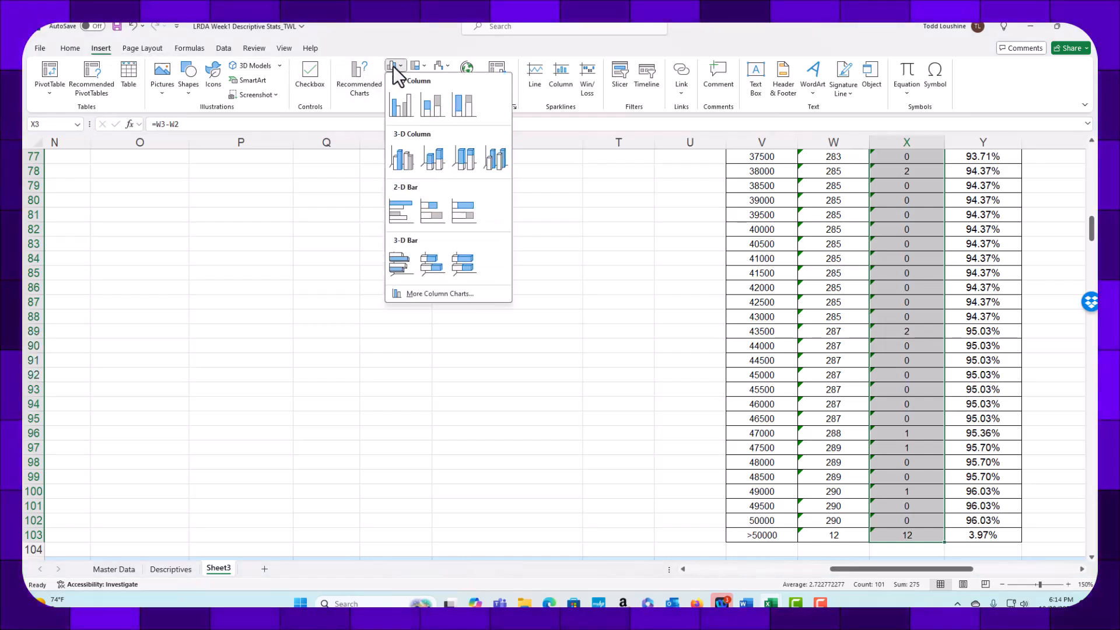
{"action": "left_click", "coordinate": [400, 108]}
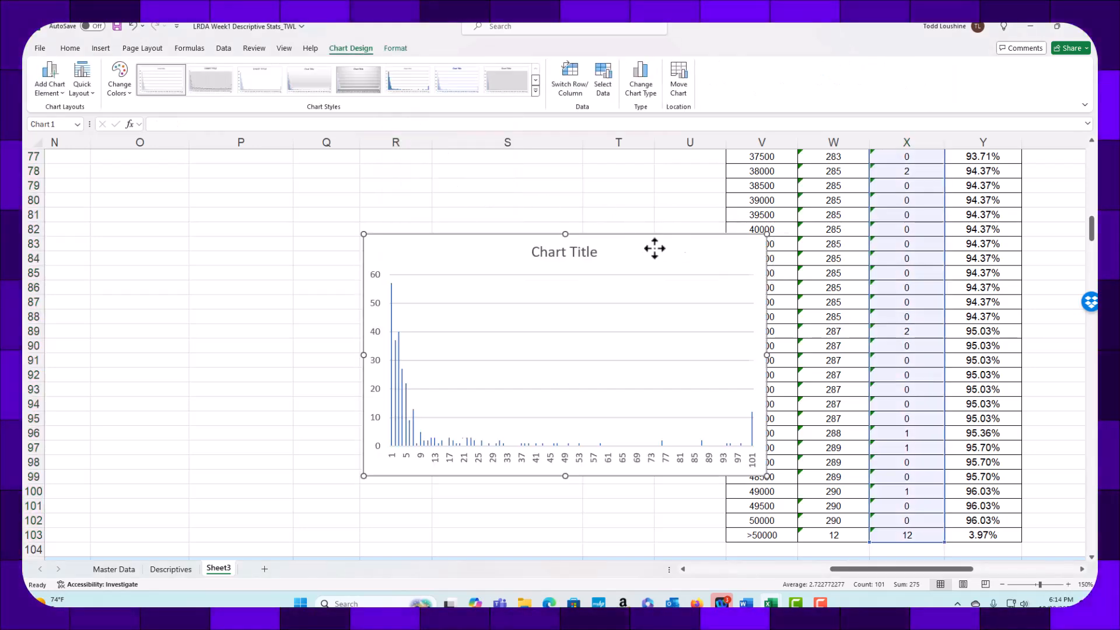
Move the chart to the top of the sheet beside the Range column and enlarge it to span columns N to U, rows 2 to 28.
{"action": "left_click_drag", "start_coordinate": [677, 249], "coordinate": [614, 197]}
{"action": "scroll", "coordinate": [569, 372], "scroll_direction": "up", "scroll_amount": 6}
{"action": "left_click_drag", "start_coordinate": [614, 470], "coordinate": [607, 249]}
{"action": "scroll", "coordinate": [640, 468], "scroll_direction": "up", "scroll_amount": 7}
{"action": "left_click_drag", "start_coordinate": [635, 467], "coordinate": [635, 233]}
{"action": "scroll", "coordinate": [722, 465], "scroll_direction": "up", "scroll_amount": 7}
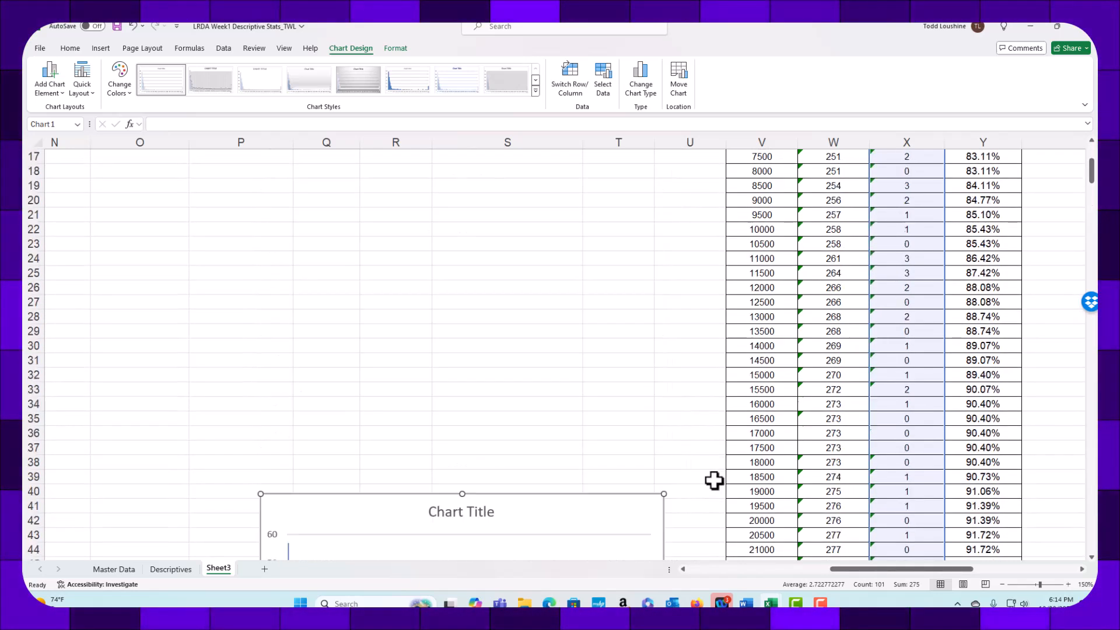
{"action": "left_click_drag", "start_coordinate": [652, 391], "coordinate": [666, 205]}
{"action": "scroll", "coordinate": [688, 408], "scroll_direction": "up", "scroll_amount": 4}
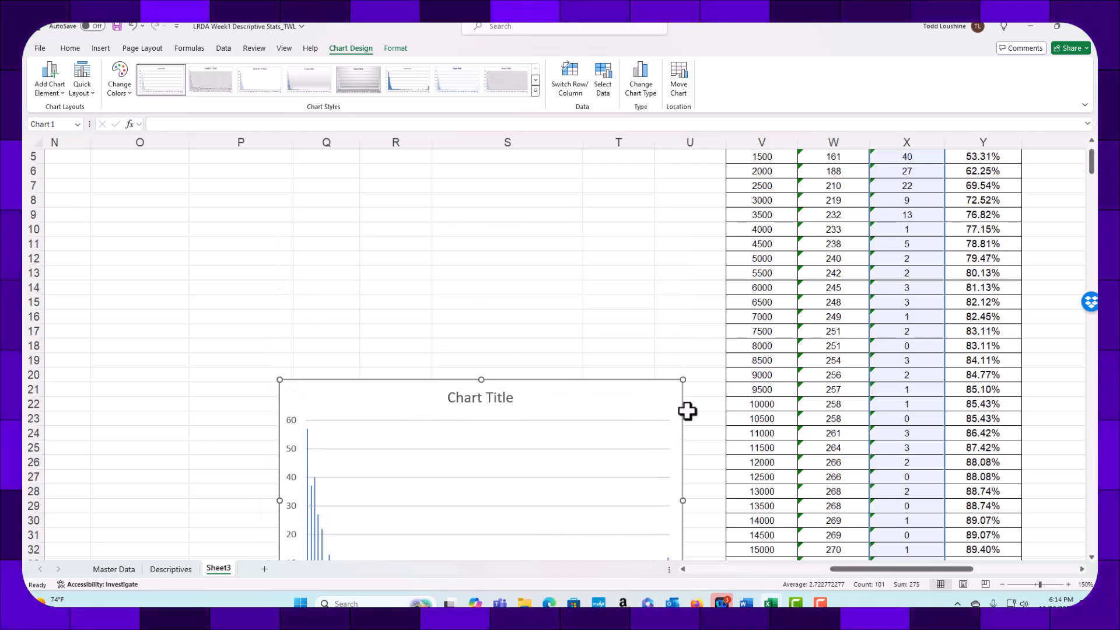
{"action": "left_click_drag", "start_coordinate": [658, 395], "coordinate": [657, 213]}
{"action": "scroll", "coordinate": [700, 498], "scroll_direction": "up", "scroll_amount": 2}
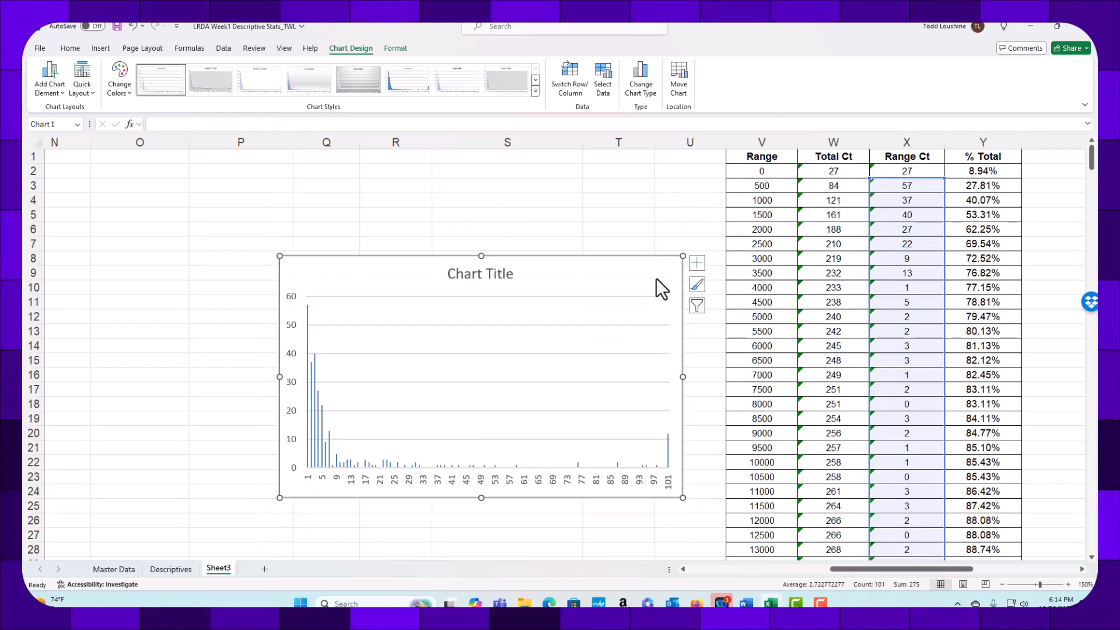
{"action": "left_click_drag", "start_coordinate": [656, 269], "coordinate": [683, 176]}
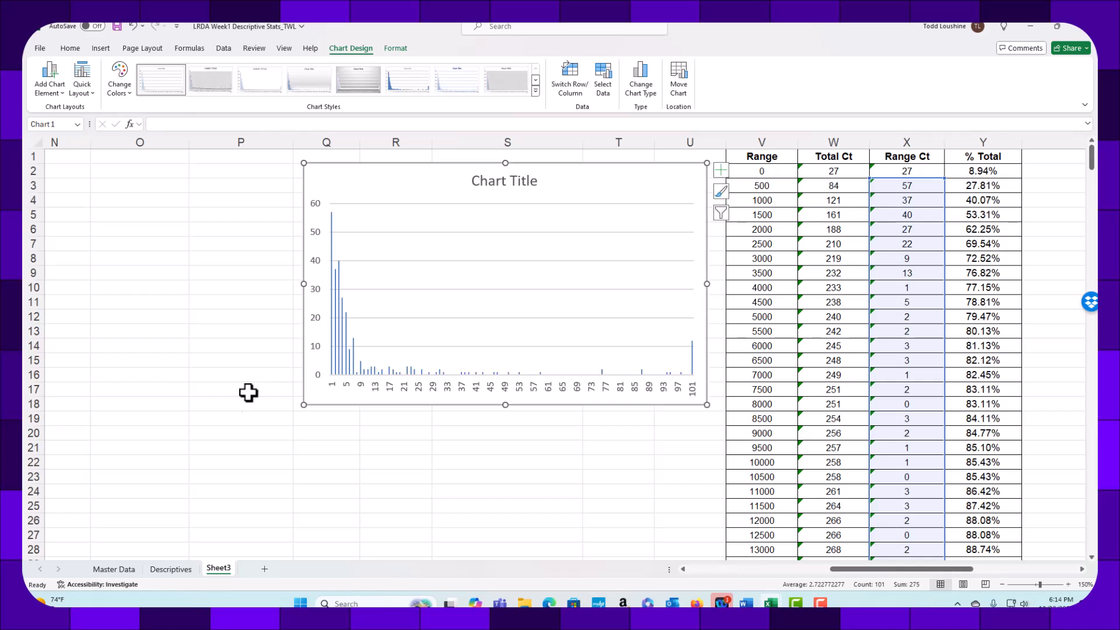
{"action": "left_click_drag", "start_coordinate": [130, 508], "coordinate": [58, 547]}
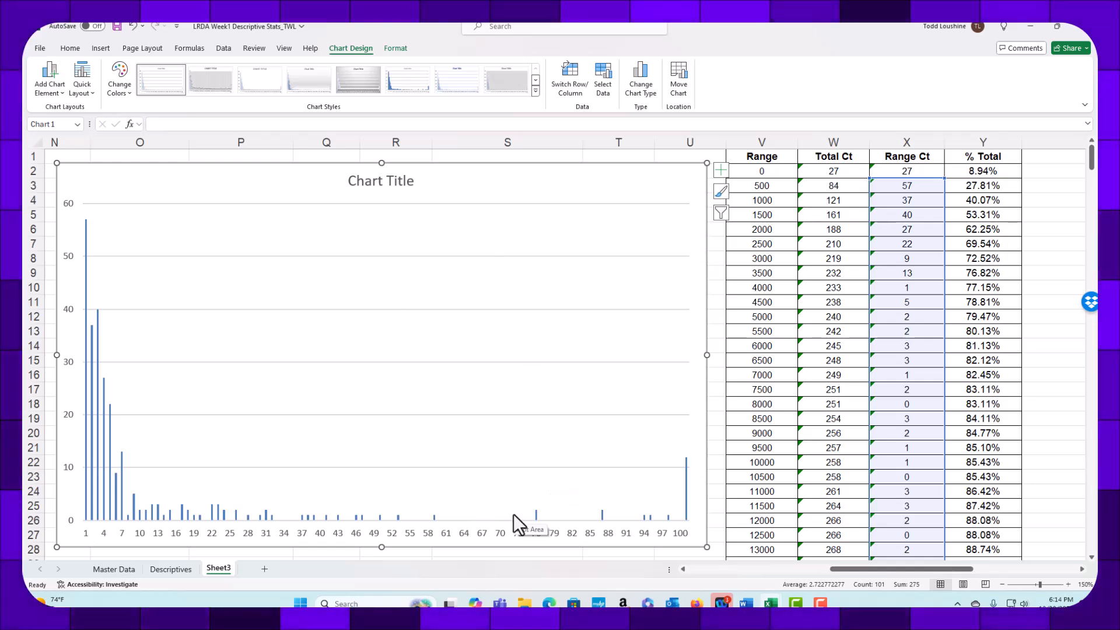
Set the chart's horizontal axis labels to the Range values in V3:V103.
{"action": "right_click", "coordinate": [603, 513]}
{"action": "left_click", "coordinate": [671, 440]}
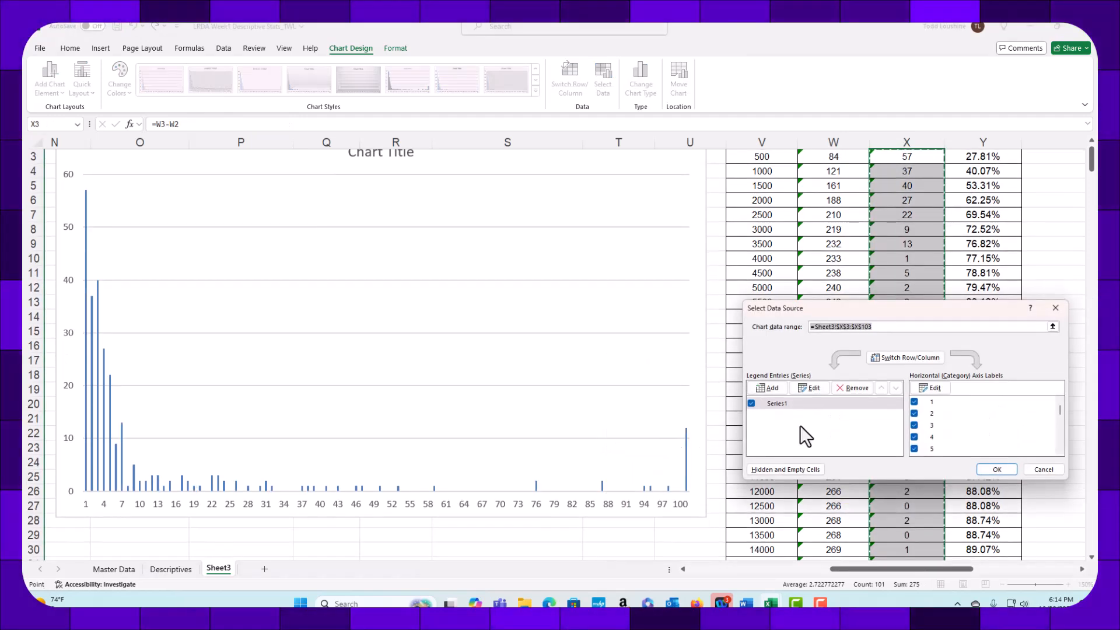
{"action": "left_click", "coordinate": [937, 389]}
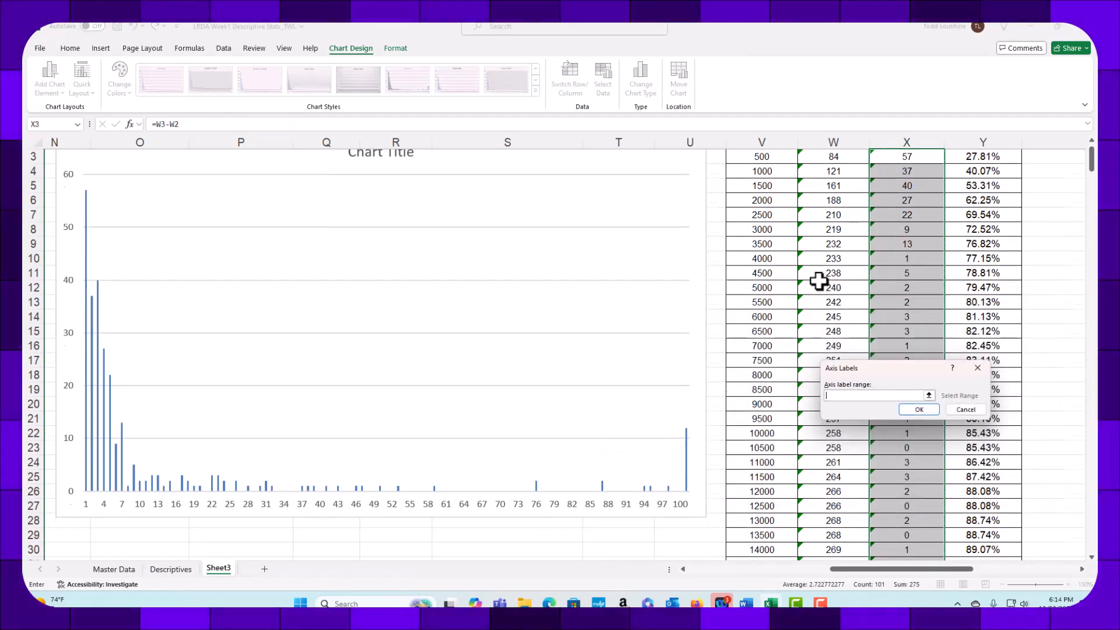
{"action": "scroll", "coordinate": [805, 245], "scroll_direction": "up", "scroll_amount": 1}
{"action": "left_click_drag", "start_coordinate": [785, 186], "coordinate": [763, 545]}
{"action": "left_click", "coordinate": [924, 410]}
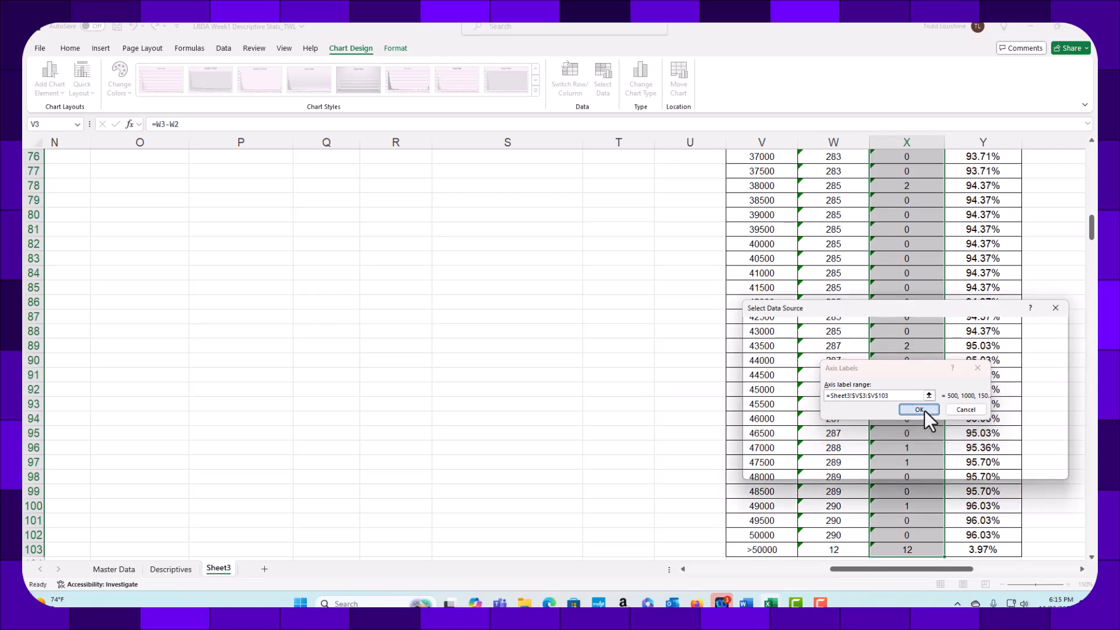
{"action": "left_click", "coordinate": [1003, 467]}
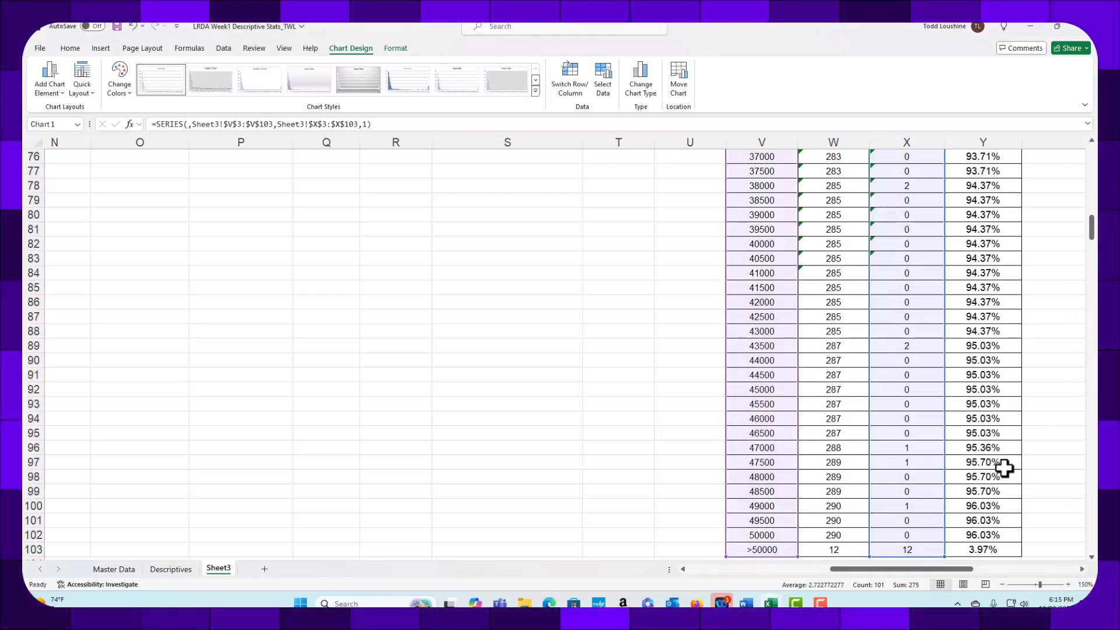
Widen the chart leftward to column J so the axis labels include the >50000 range.
{"action": "scroll", "coordinate": [580, 414], "scroll_direction": "up", "scroll_amount": 20}
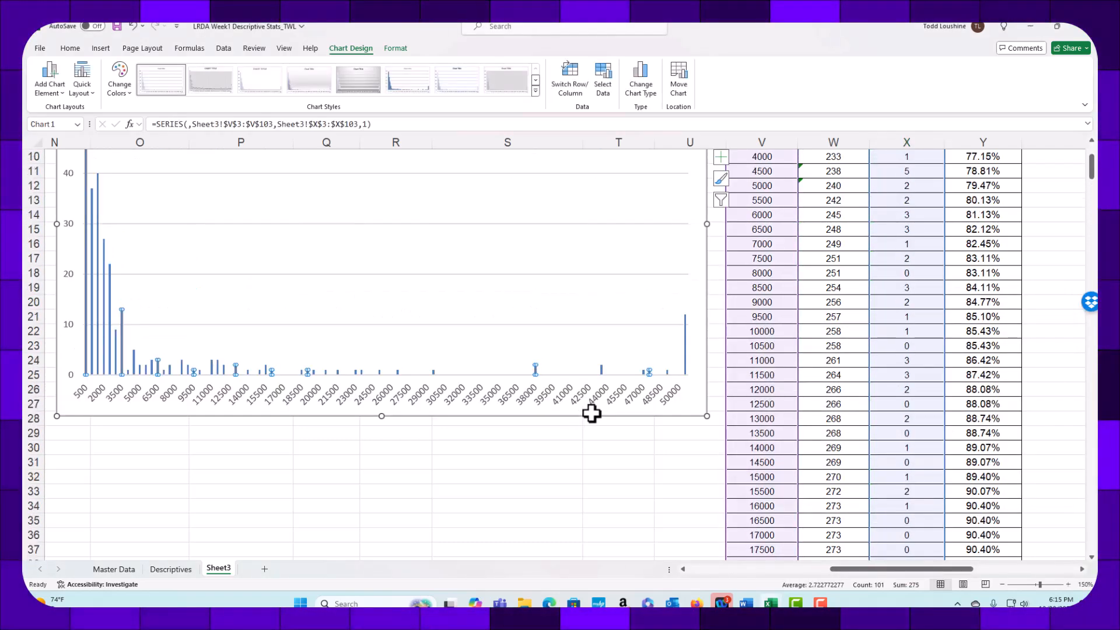
{"action": "left_click_drag", "start_coordinate": [943, 574], "coordinate": [907, 573]}
{"action": "scroll", "coordinate": [537, 331], "scroll_direction": "up", "scroll_amount": 2}
{"action": "scroll", "coordinate": [536, 331], "scroll_direction": "up", "scroll_amount": 1}
{"action": "left_click_drag", "start_coordinate": [303, 546], "coordinate": [280, 545]}
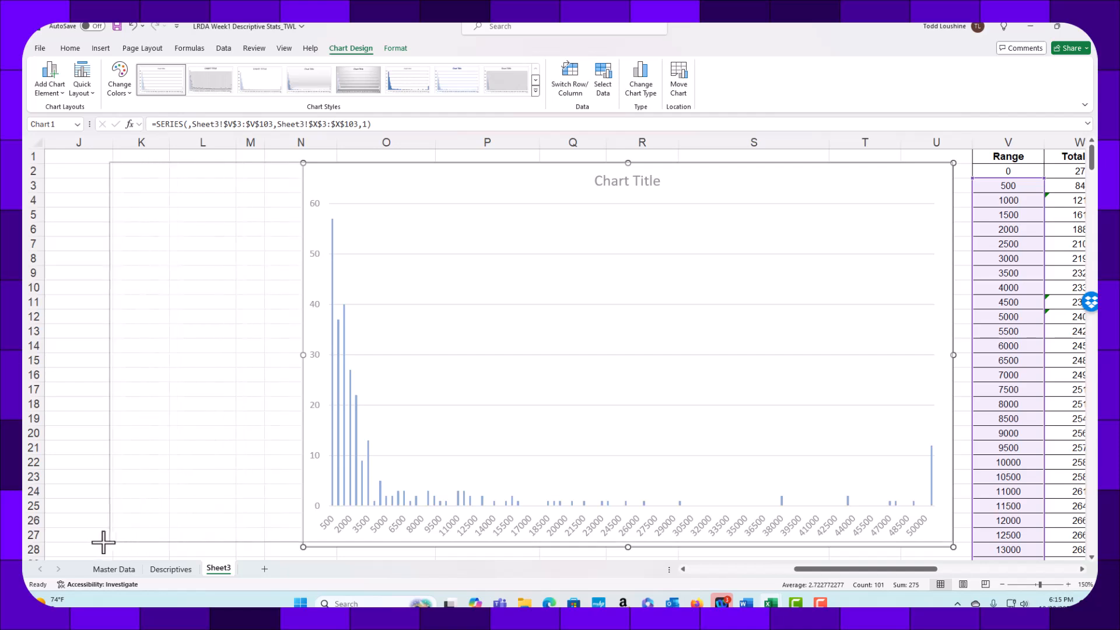
{"action": "left_click_drag", "start_coordinate": [105, 542], "coordinate": [88, 546]}
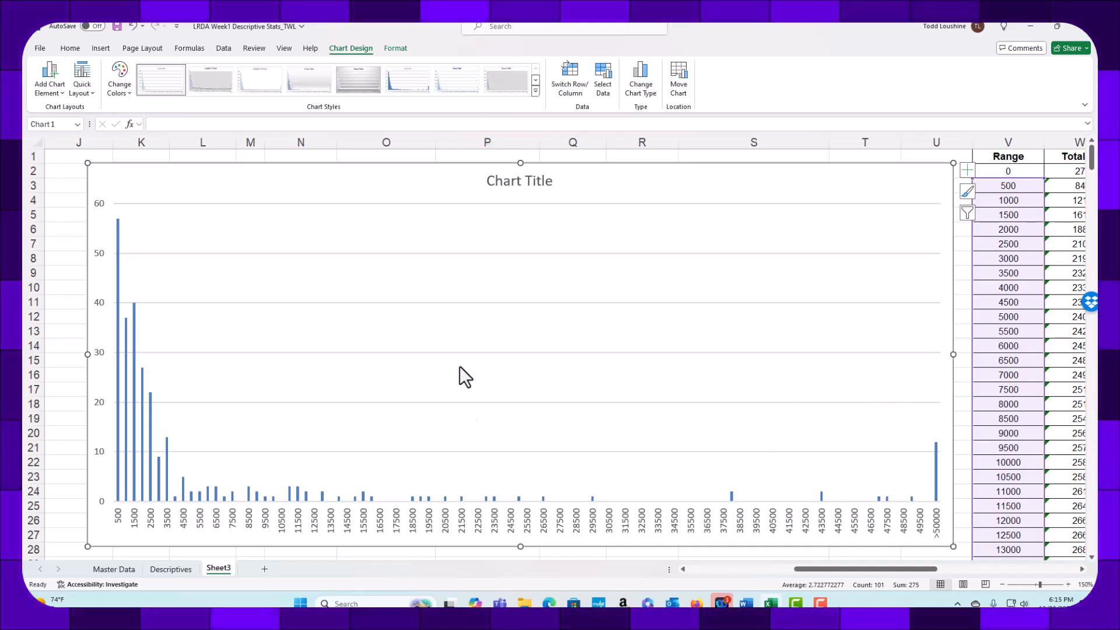
Examine the example W.C. Claim Distribution graph on the Distr Key sheet for its title, axis labels, text notes and median and average markers.
{"action": "mouse_move", "coordinate": [770, 603]}
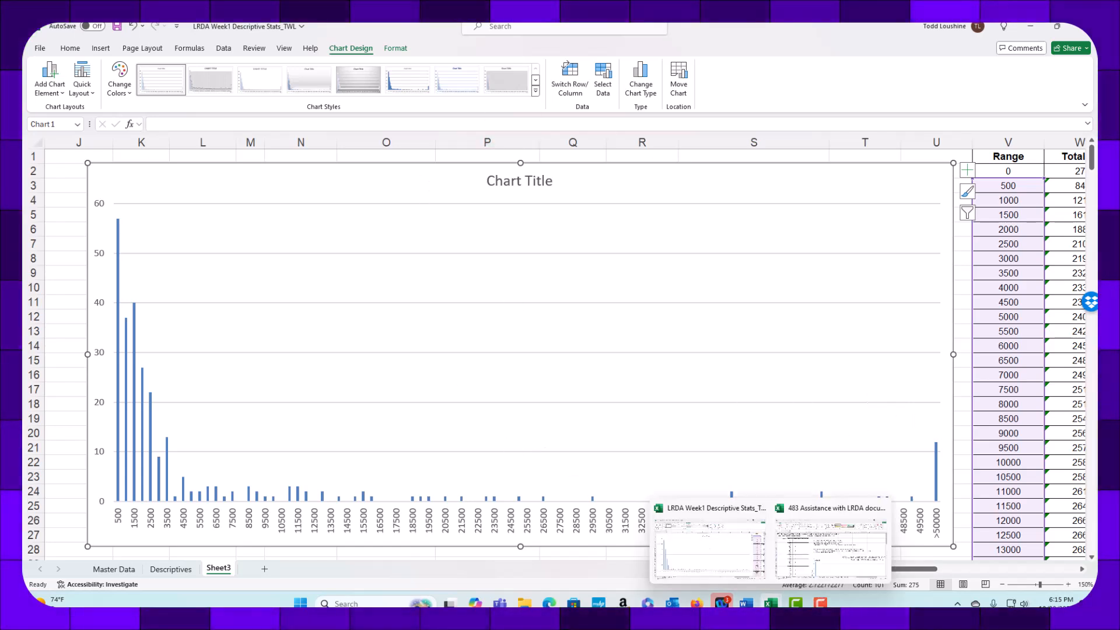
{"action": "left_click", "coordinate": [717, 566]}
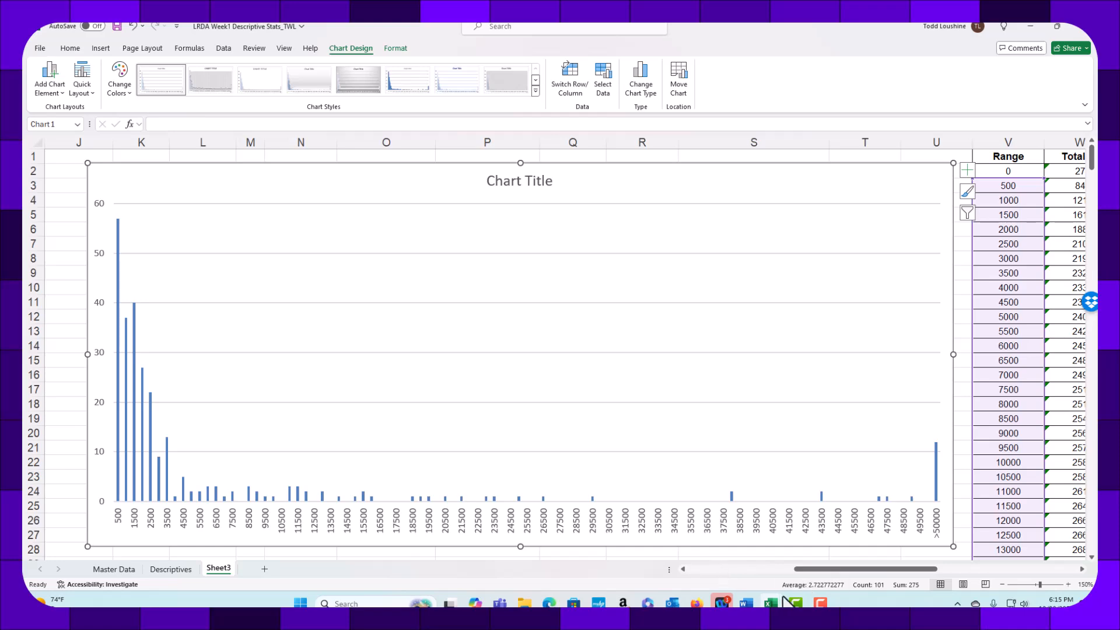
{"action": "left_click", "coordinate": [824, 555]}
{"action": "scroll", "coordinate": [700, 224], "scroll_direction": "down", "scroll_amount": 4}
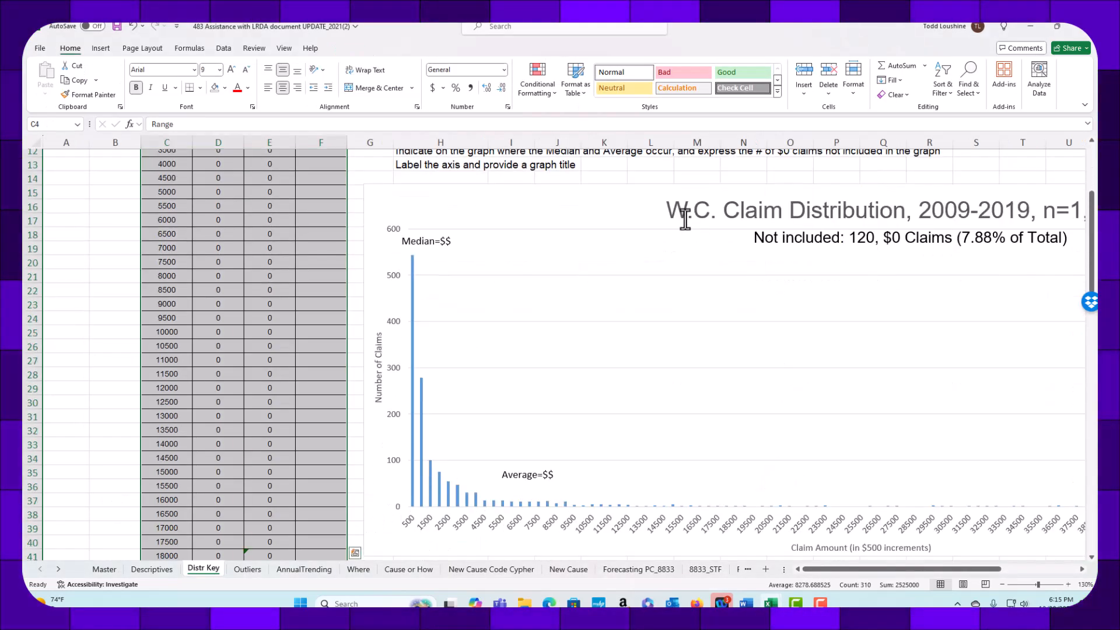
{"action": "left_click_drag", "start_coordinate": [954, 567], "coordinate": [978, 568]}
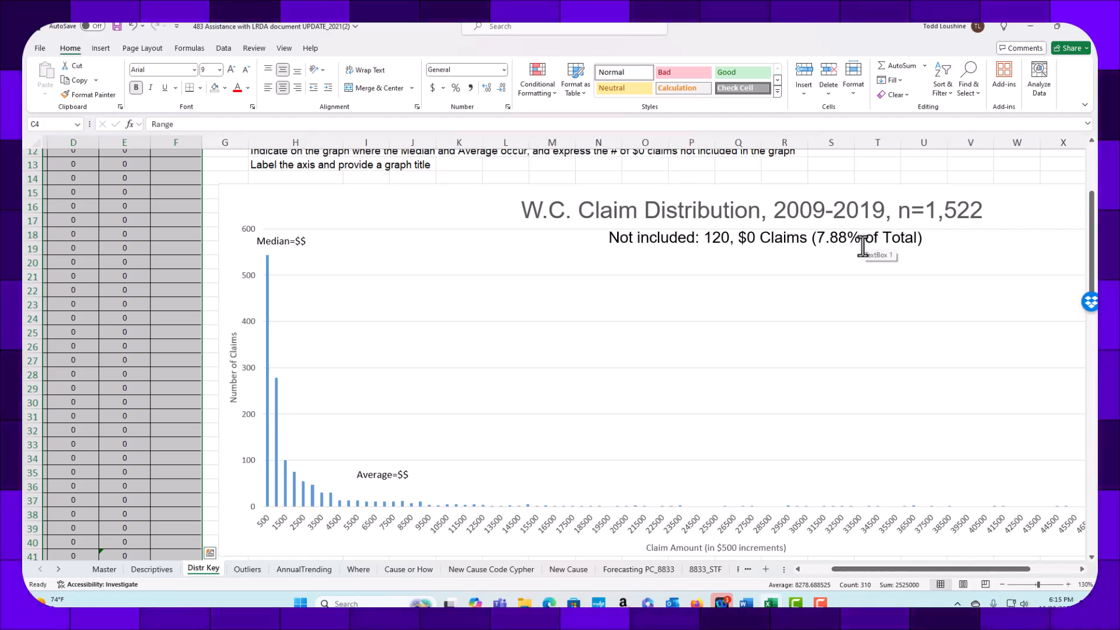
Return to the LRDA Week1 Descriptive Stats_TWL workbook and replace the chart title with "Workers Compensation Claim Distribution by Total Paid".
{"action": "left_click_drag", "start_coordinate": [841, 569], "coordinate": [812, 569]}
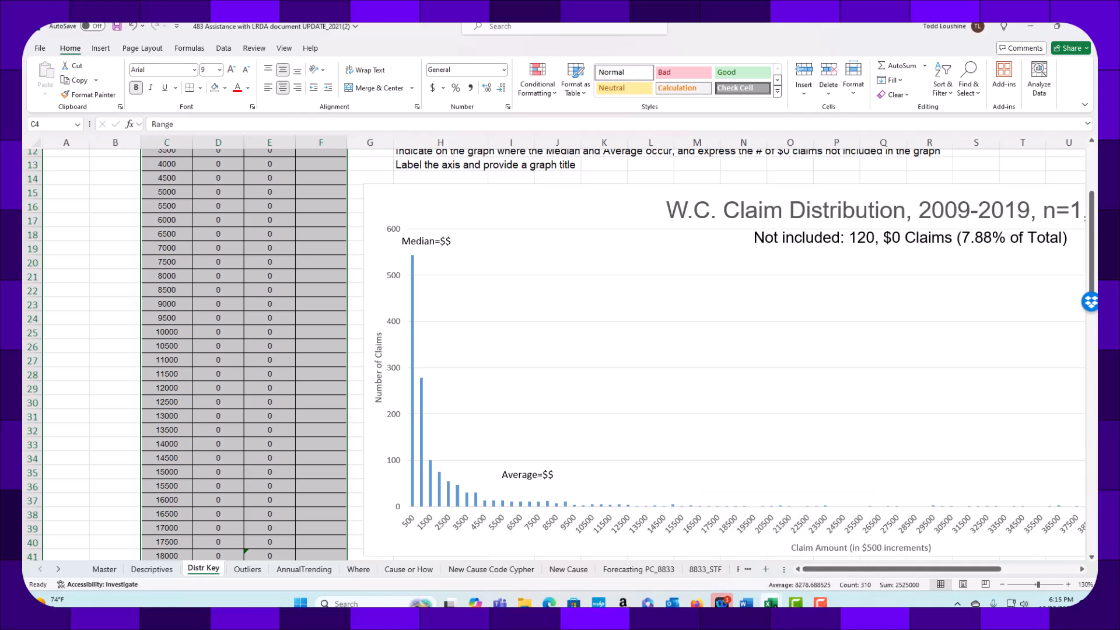
{"action": "mouse_move", "coordinate": [771, 603]}
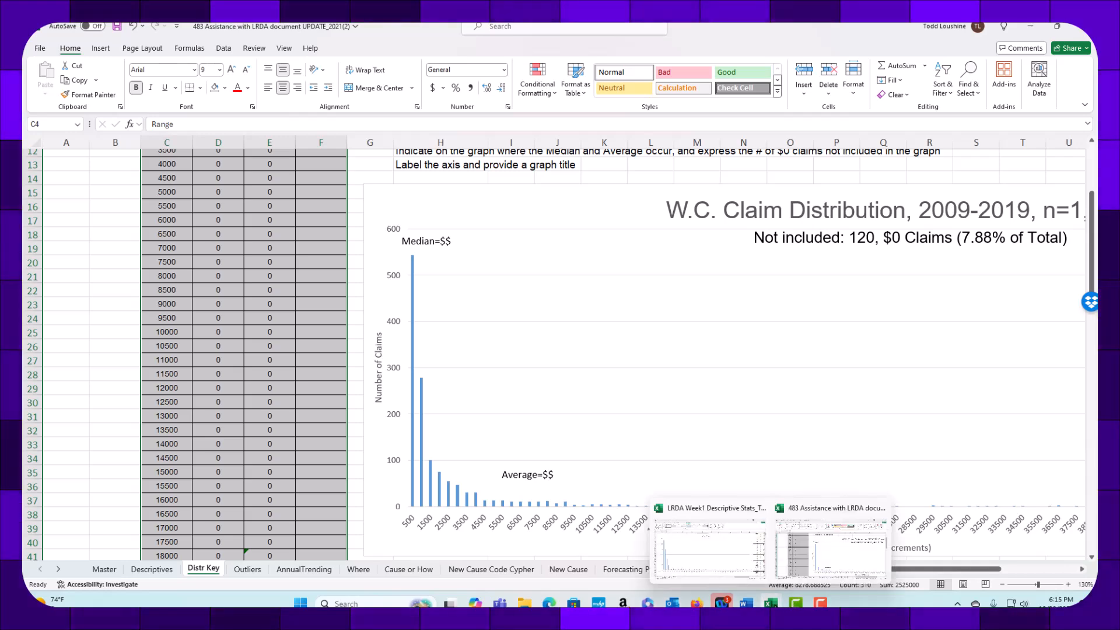
{"action": "left_click", "coordinate": [748, 559]}
{"action": "left_click", "coordinate": [510, 182]}
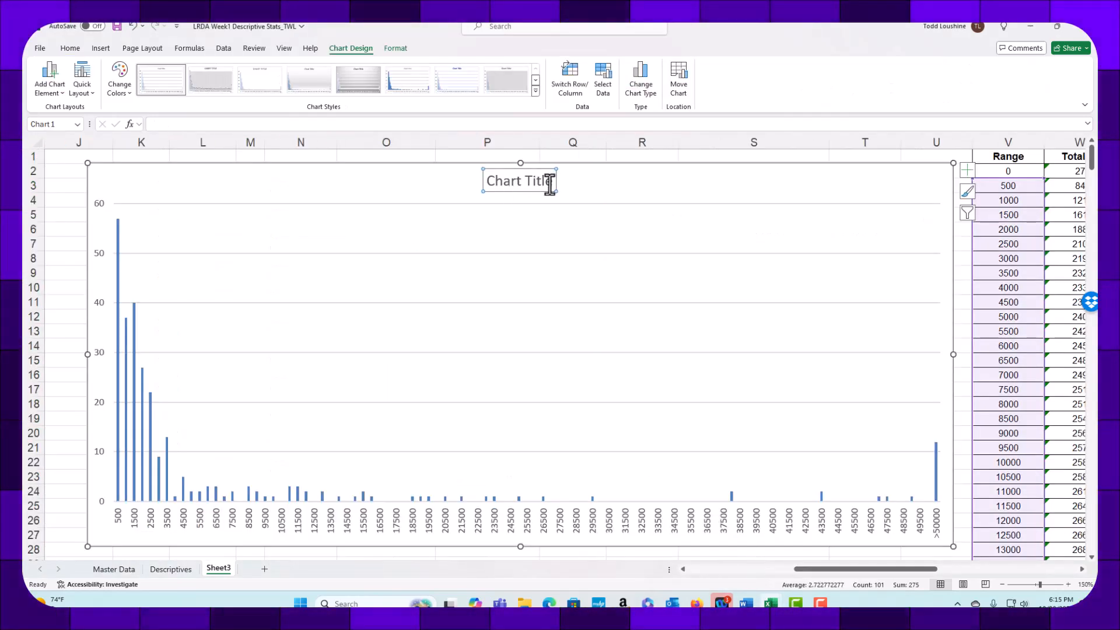
{"action": "left_click_drag", "start_coordinate": [549, 185], "coordinate": [437, 165]}
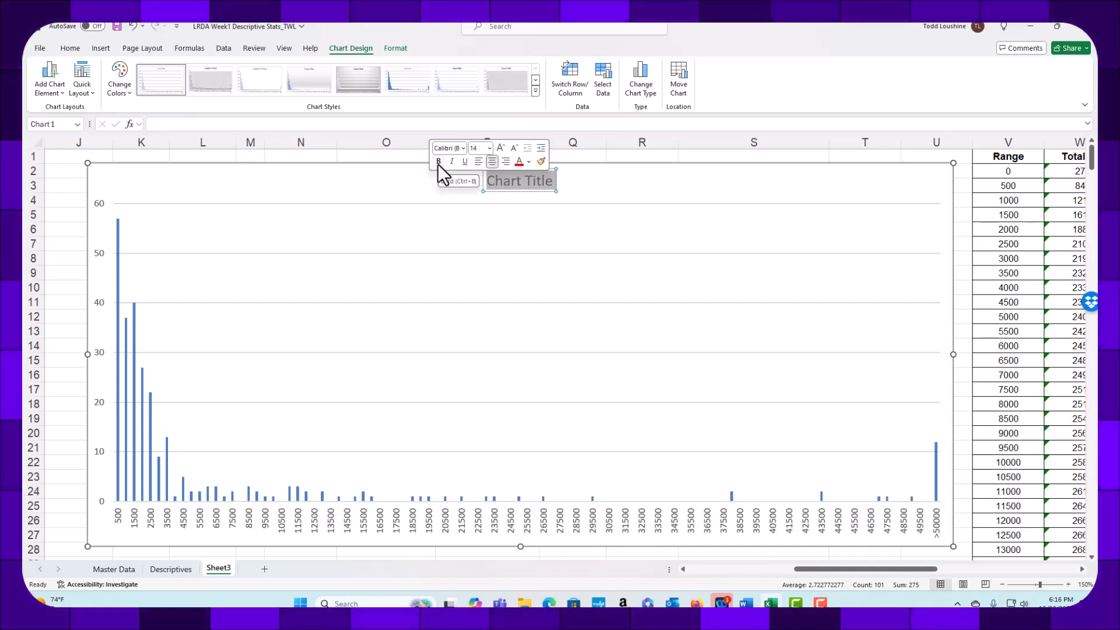
{"action": "type", "text": "W"}
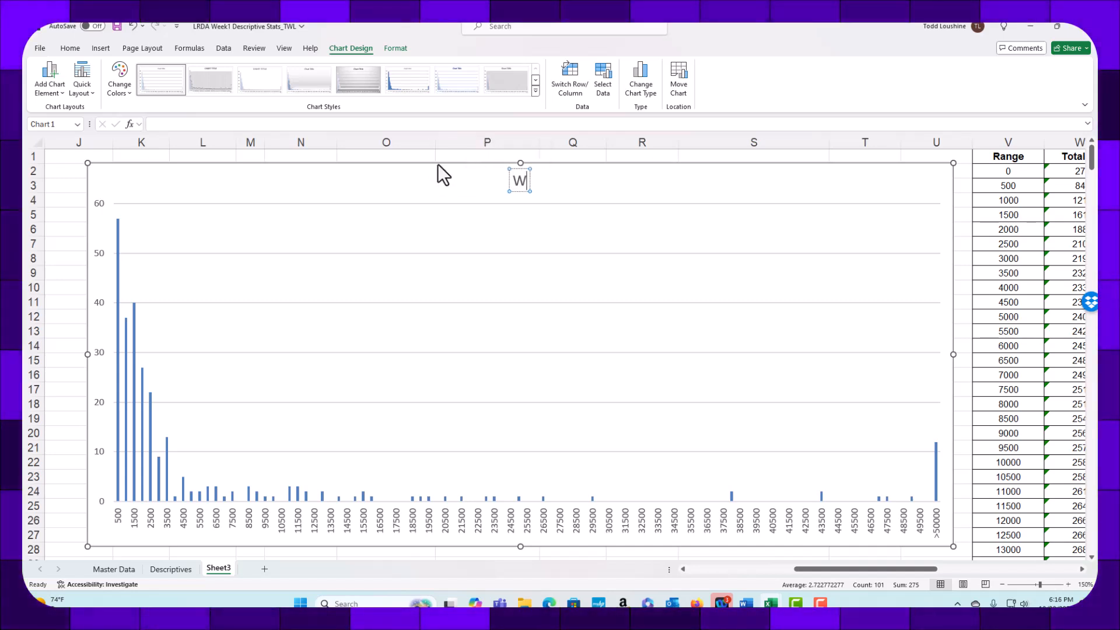
{"action": "type", "text": "orkers"}
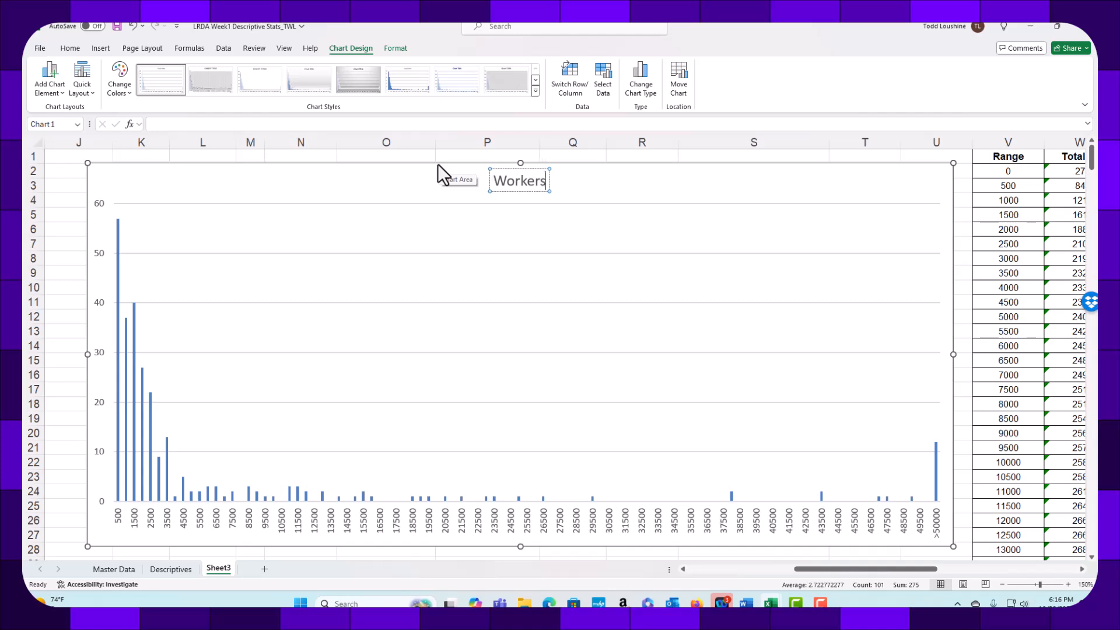
{"action": "type", "text": " Compens"}
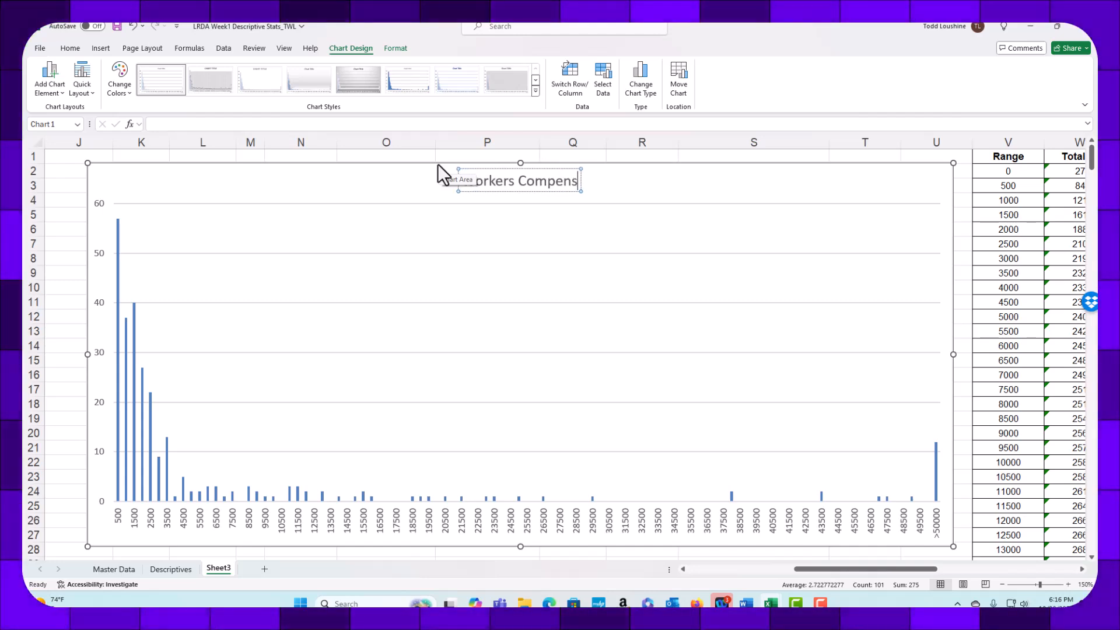
{"action": "type", "text": "ation Claim"}
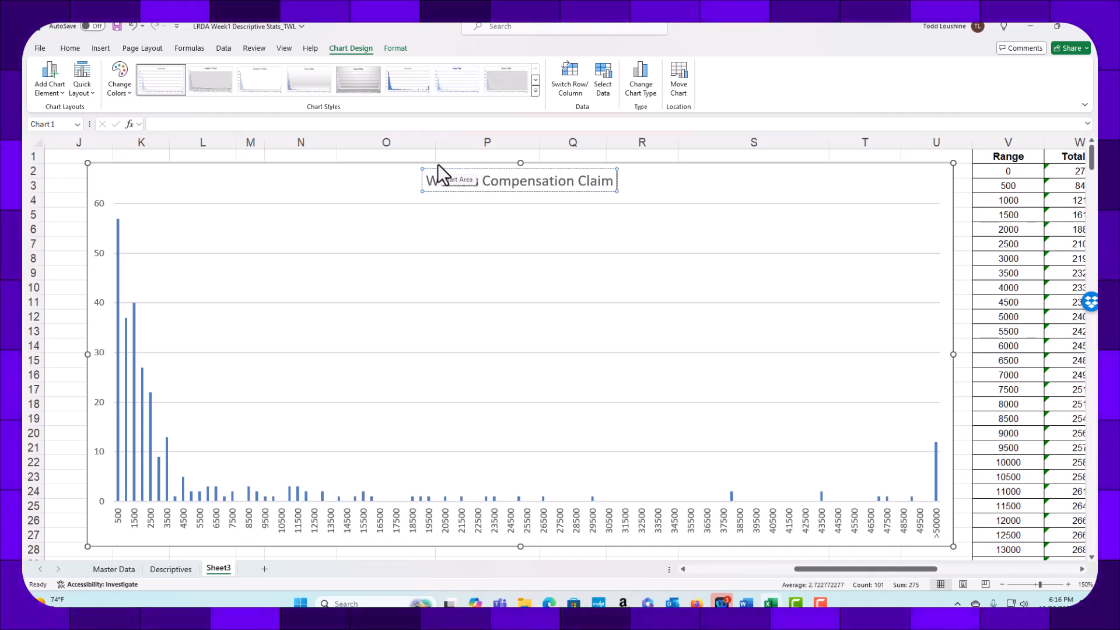
{"action": "type", "text": " Distrit"}
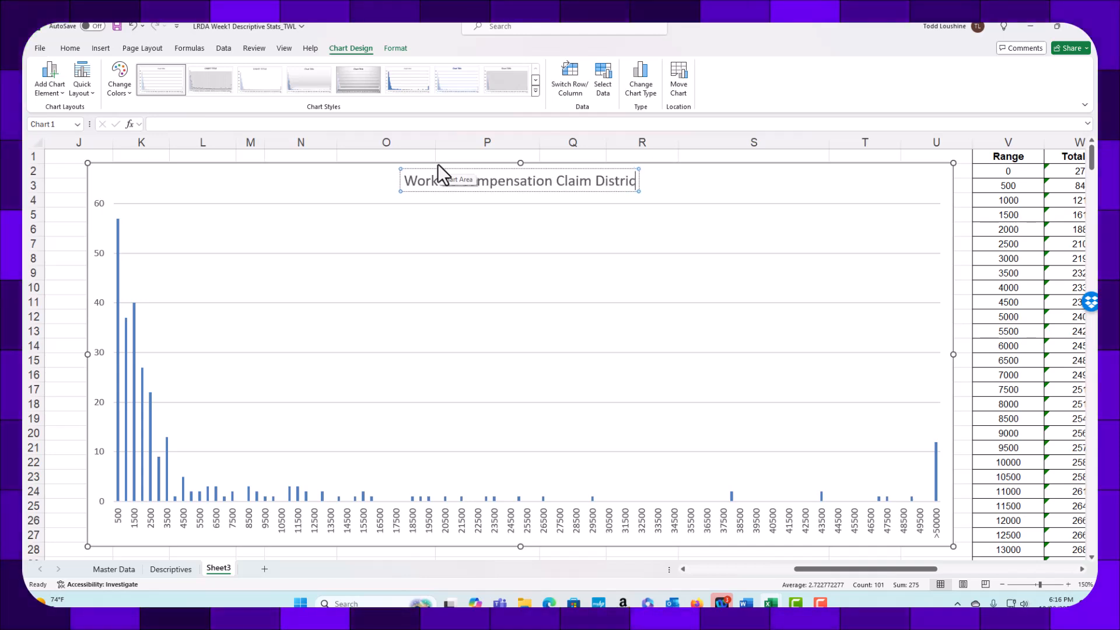
{"action": "type", "text": "ion"}
{"action": "key", "text": "BackSpace"}
{"action": "key", "text": "BackSpace"}
{"action": "key", "text": "BackSpace"}
{"action": "key", "text": "BackSpace"}
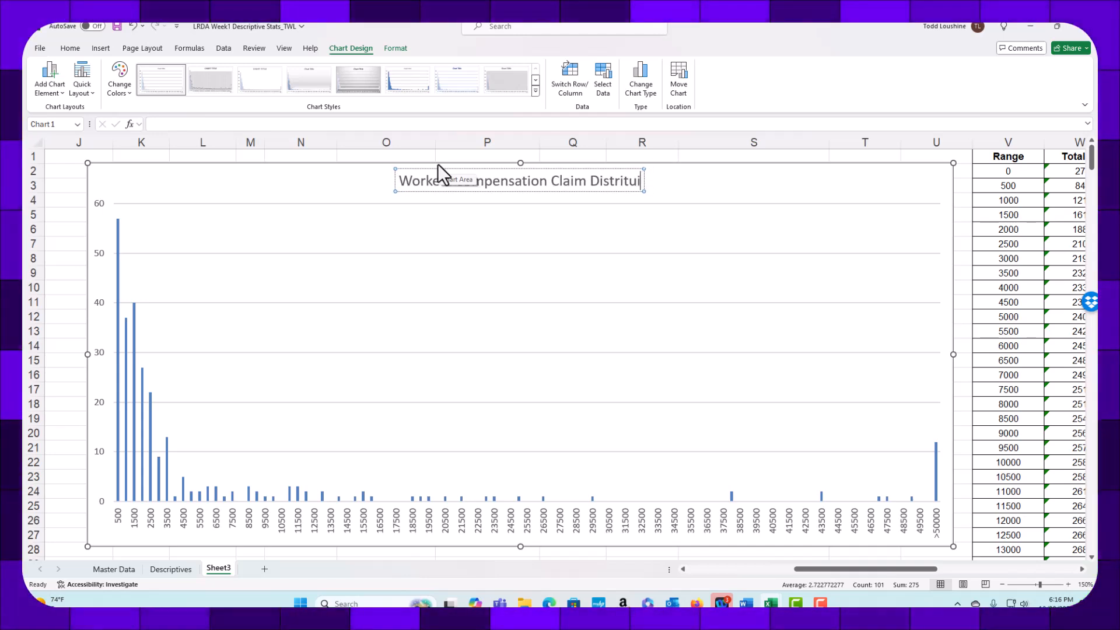
{"action": "type", "text": "bution by"}
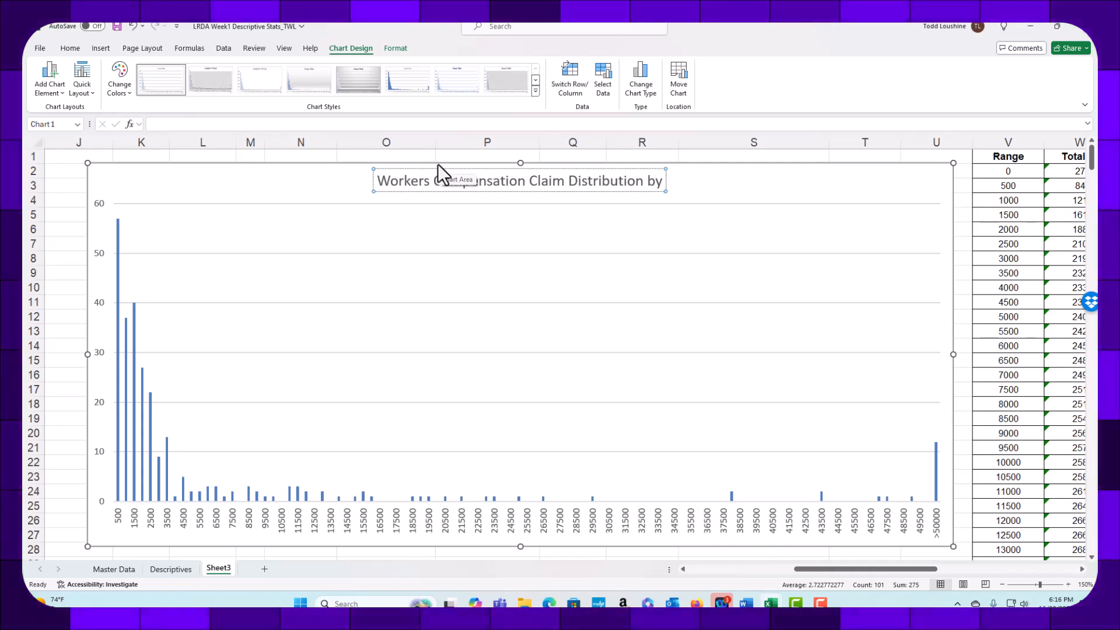
{"action": "type", "text": " Total Paid"}
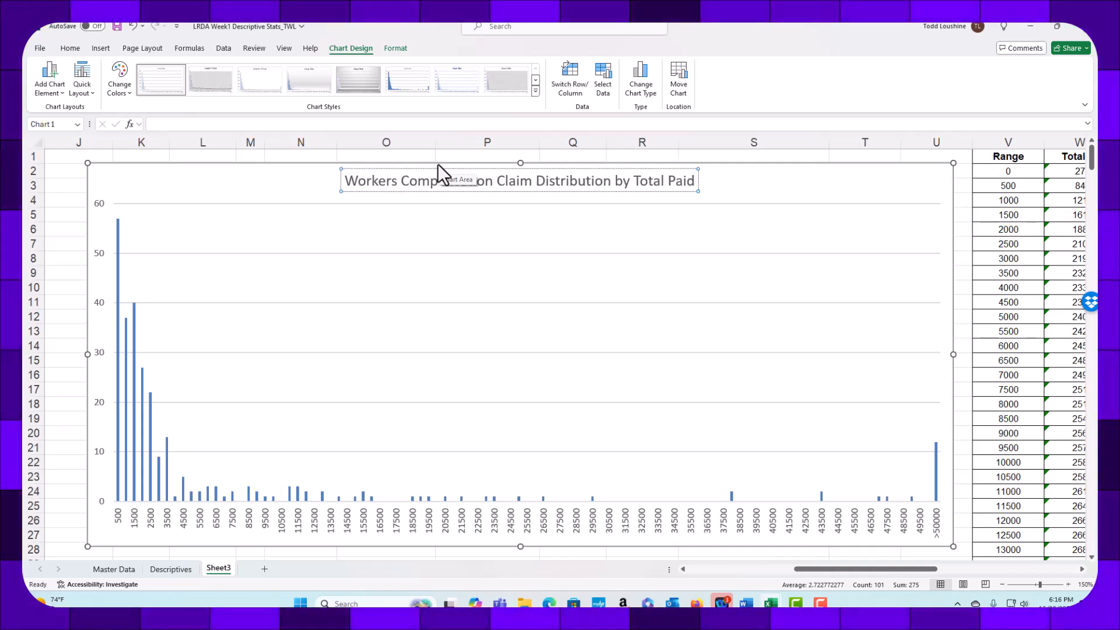
Append the sample size ", n=(302-27)=275" to the chart title, with the subtraction in parentheses.
{"action": "type", "text": ", n="}
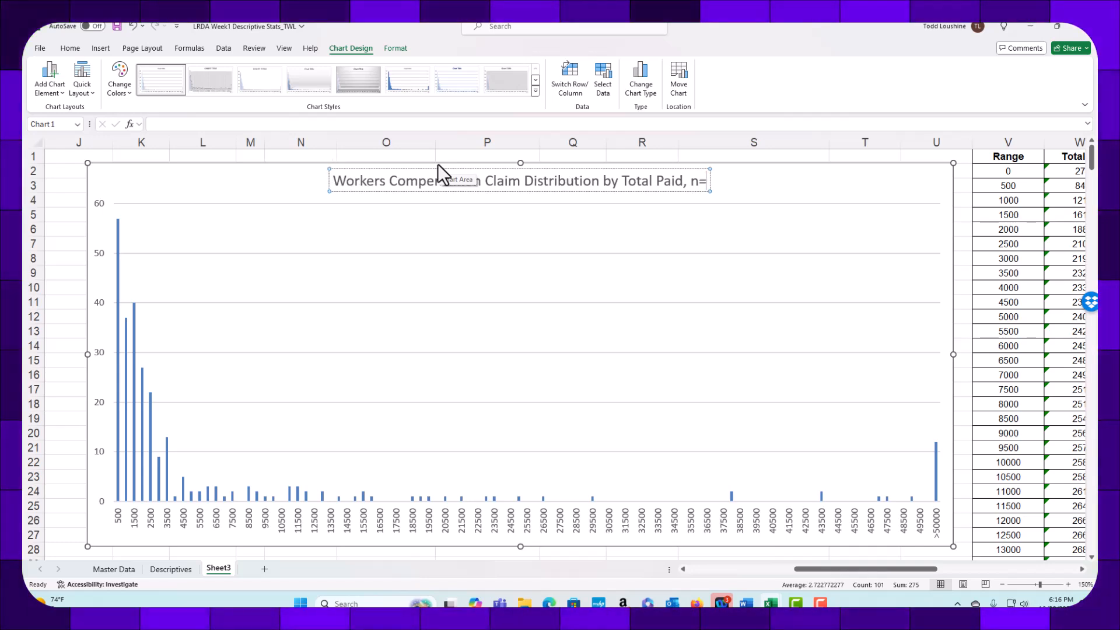
{"action": "type", "text": "302-"}
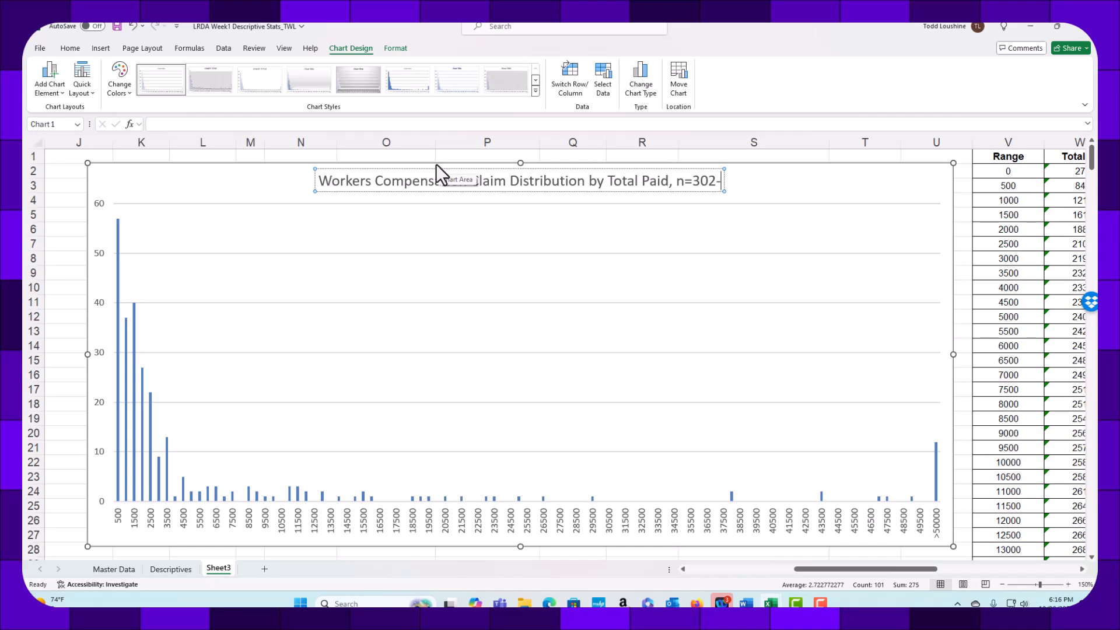
{"action": "left_click_drag", "start_coordinate": [817, 569], "coordinate": [851, 568]}
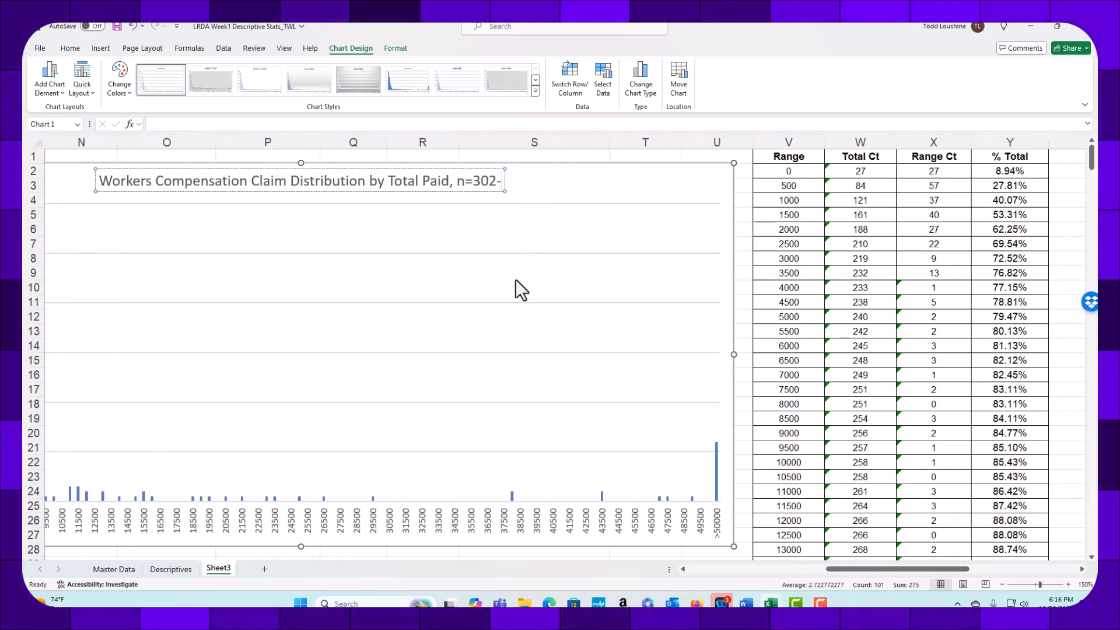
{"action": "type", "text": "27"}
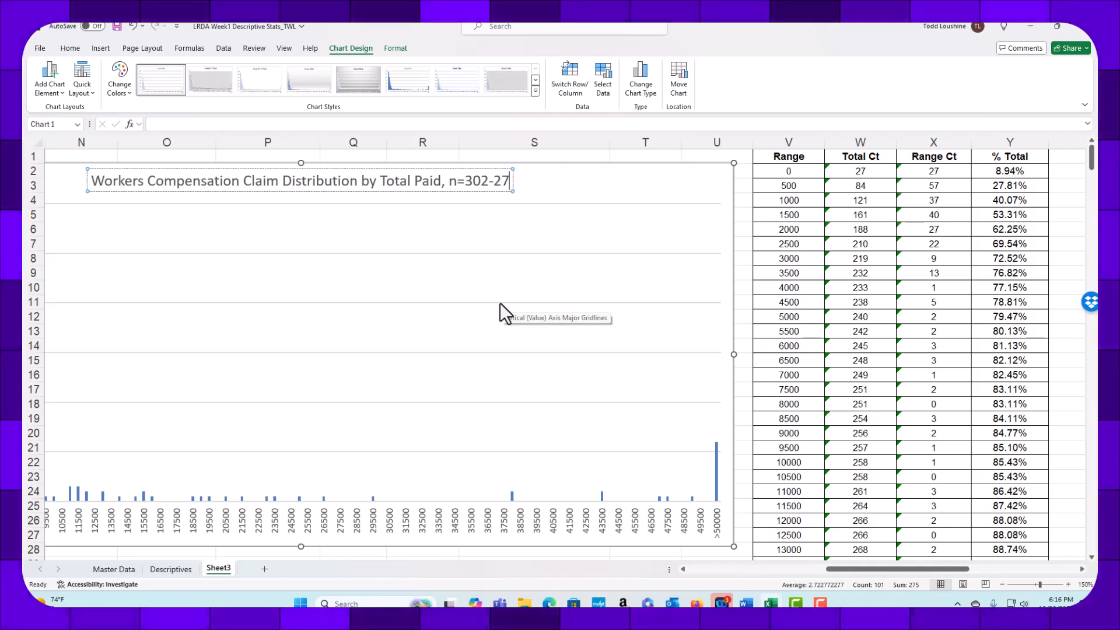
{"action": "type", "text": "="}
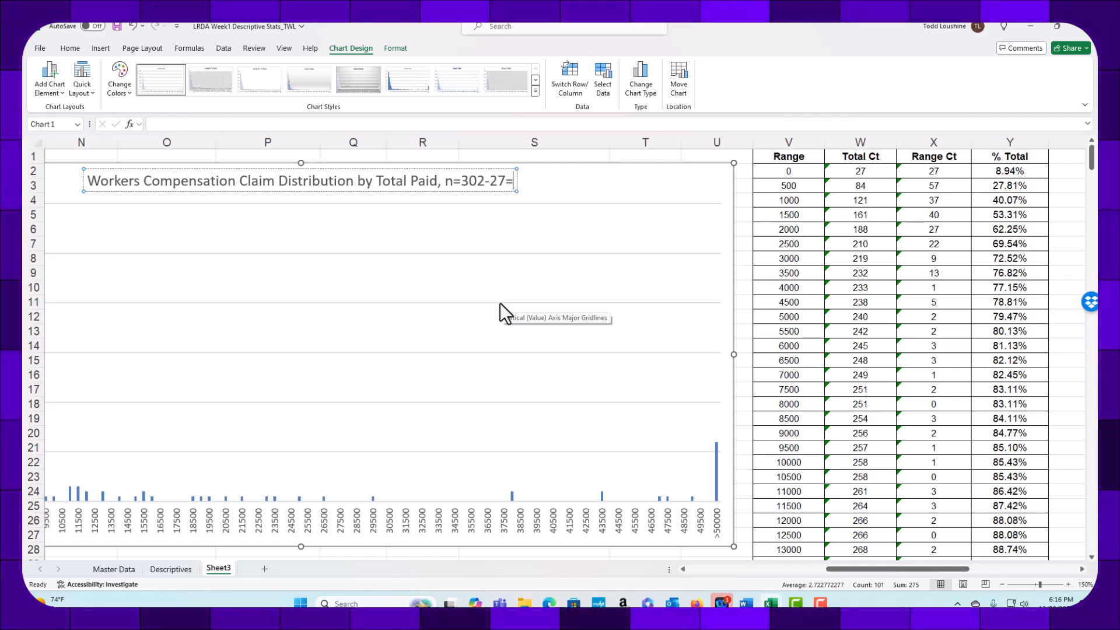
{"action": "type", "text": "275"}
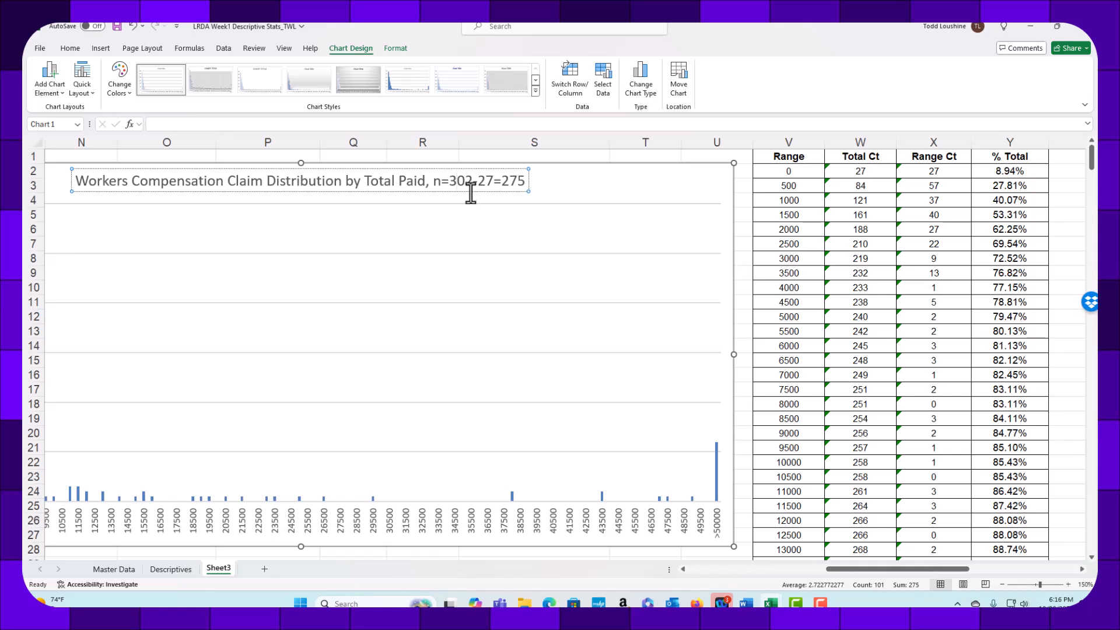
{"action": "type", "text": "("}
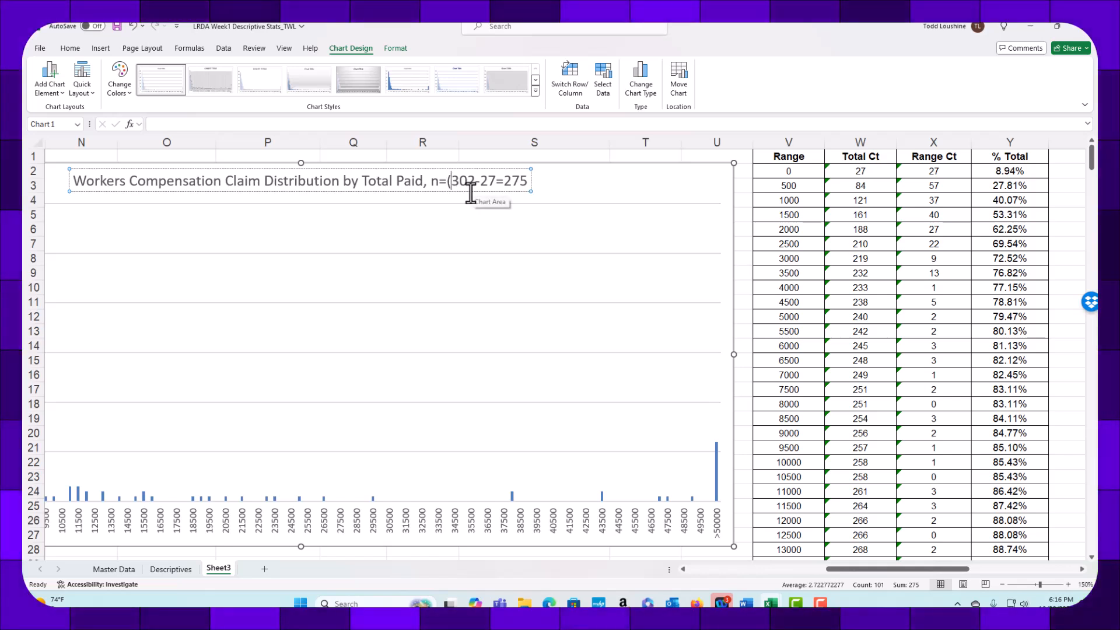
{"action": "key", "text": "Right"}
{"action": "key", "text": "Right"}
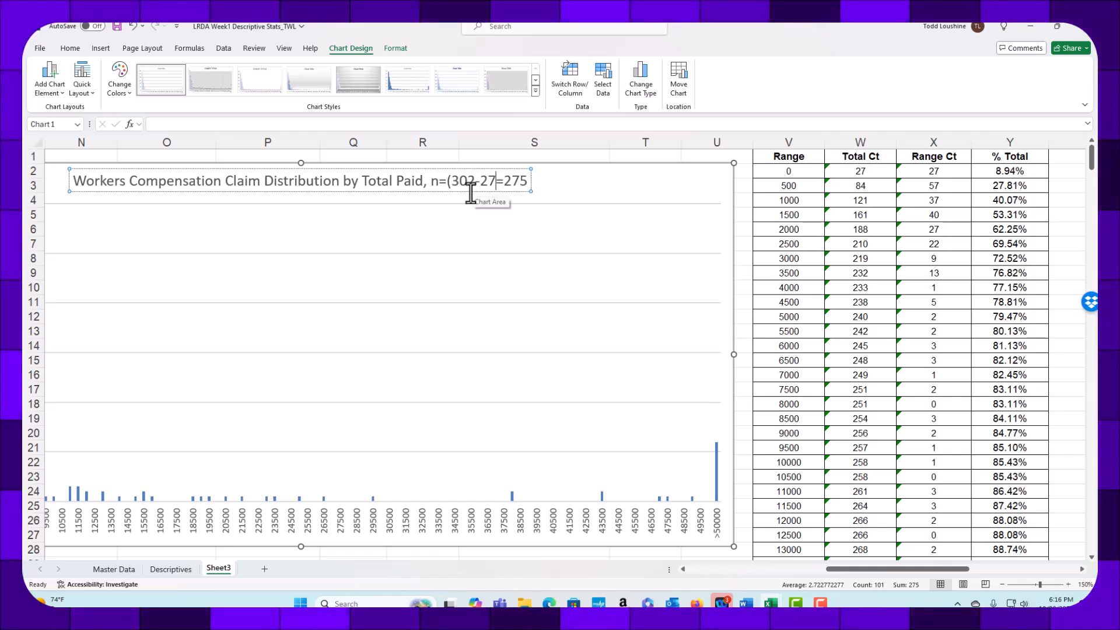
{"action": "type", "text": ")"}
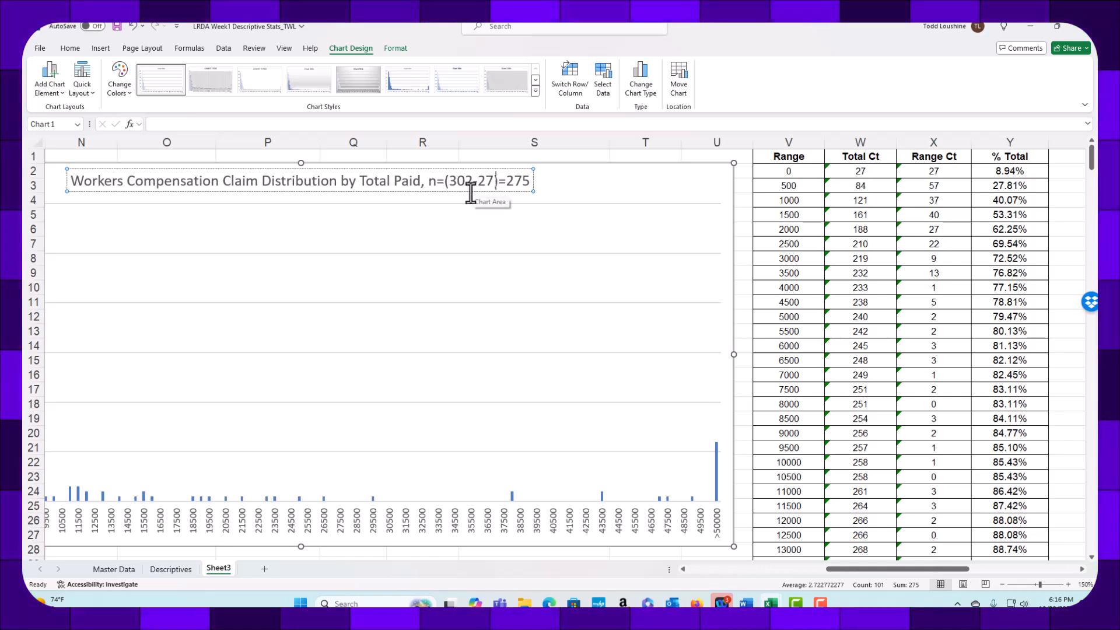
Append ", Policy Years 2017-2024" to the end of the chart title.
{"action": "left_click", "coordinate": [528, 181]}
{"action": "type", "text": ","}
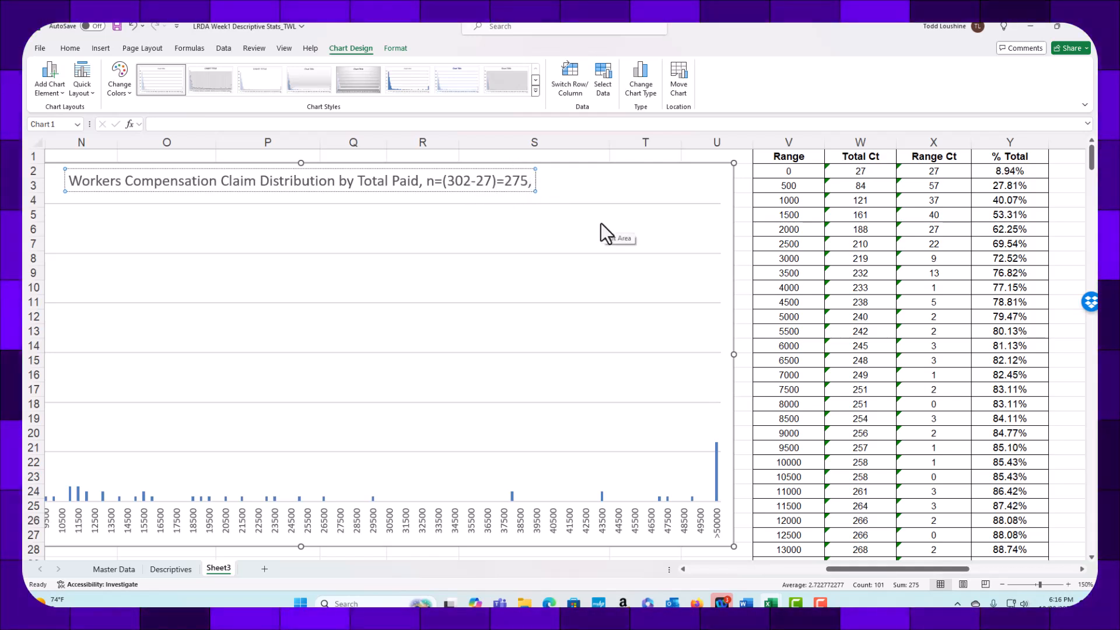
{"action": "type", "text": " Policy Year"}
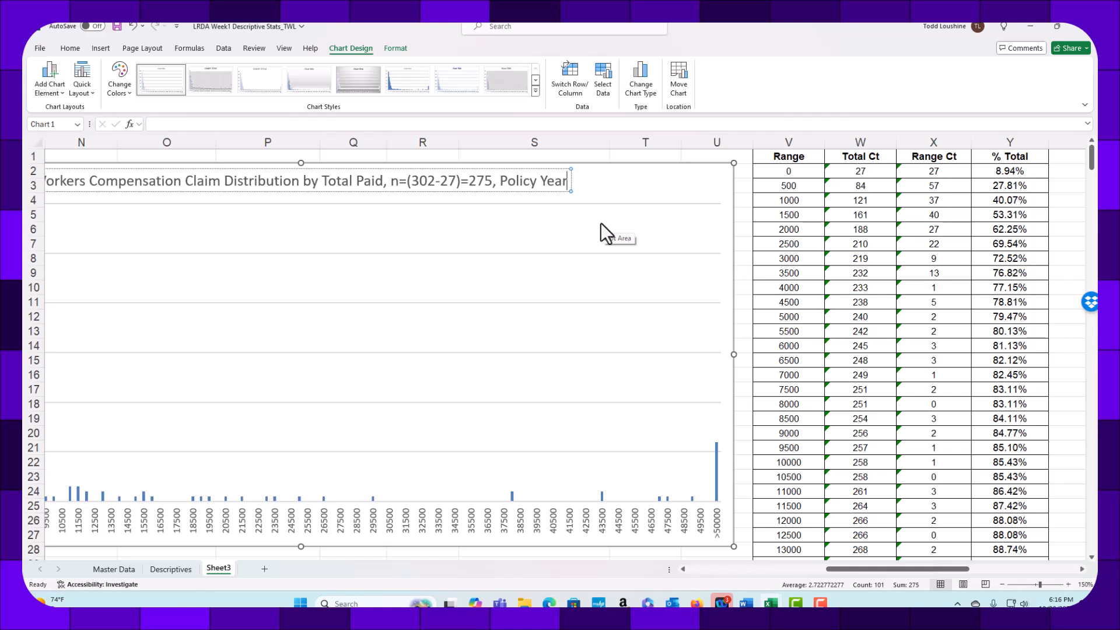
{"action": "type", "text": " 2017"}
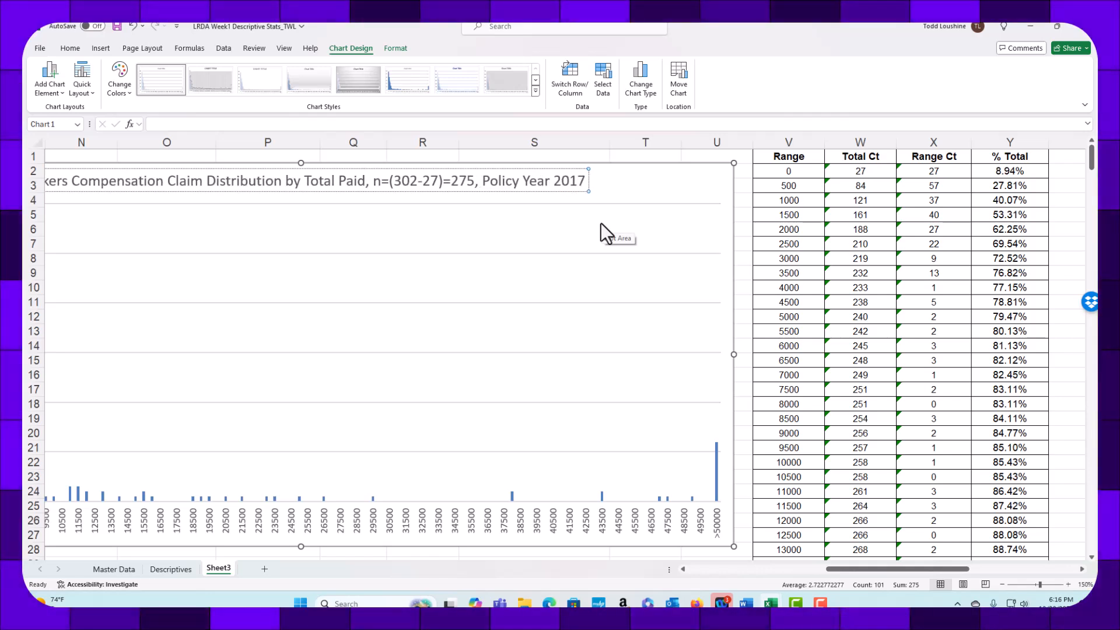
{"action": "type", "text": "-202"}
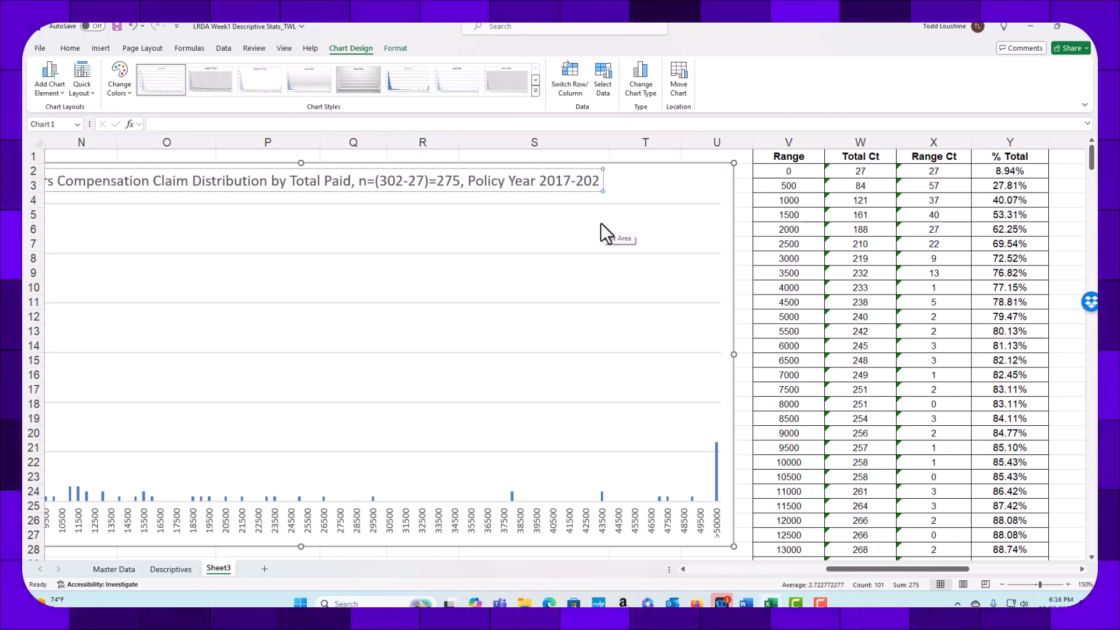
{"action": "type", "text": "4"}
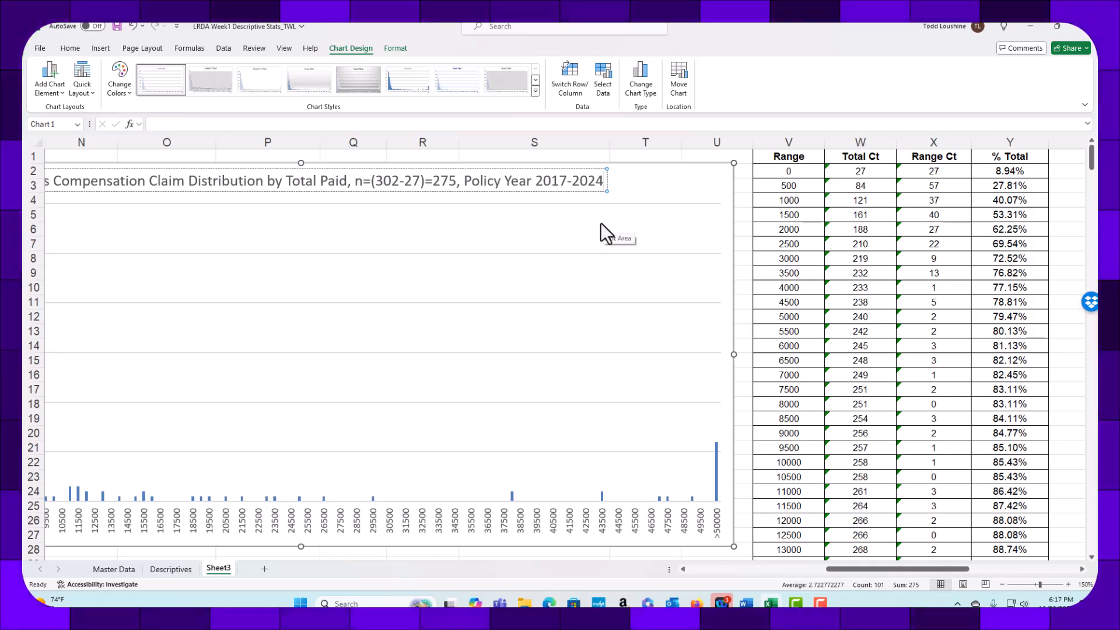
{"action": "left_click", "coordinate": [531, 180]}
{"action": "type", "text": "s"}
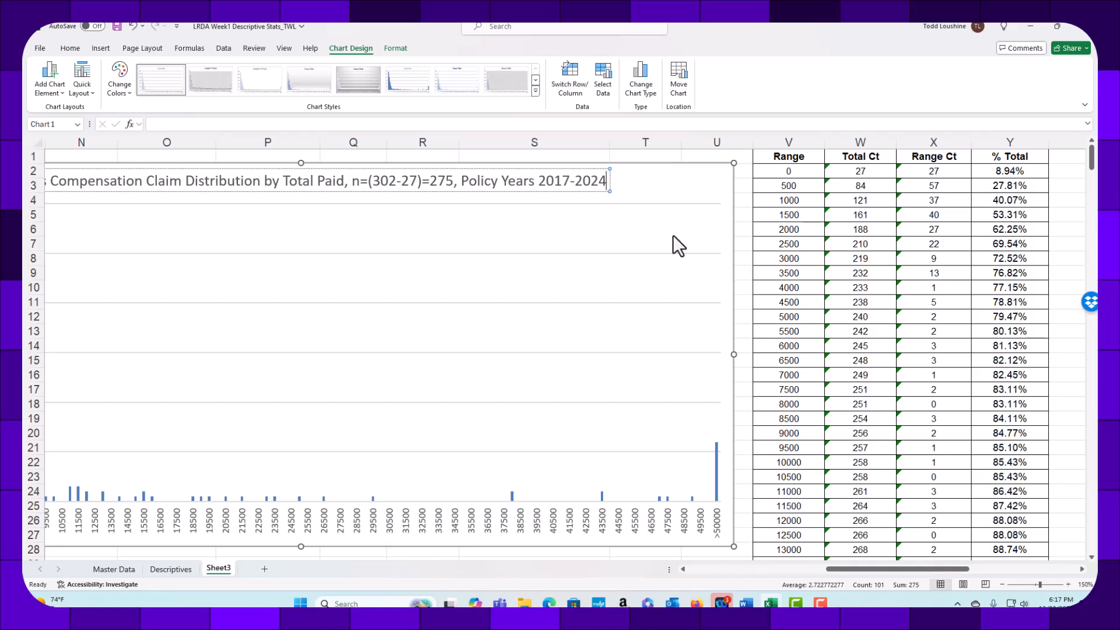
Add a second line to the chart title reading "27 Zero-Dollar Paid Claims removed (8.94%)" and finish editing the title.
{"action": "key", "text": "Return"}
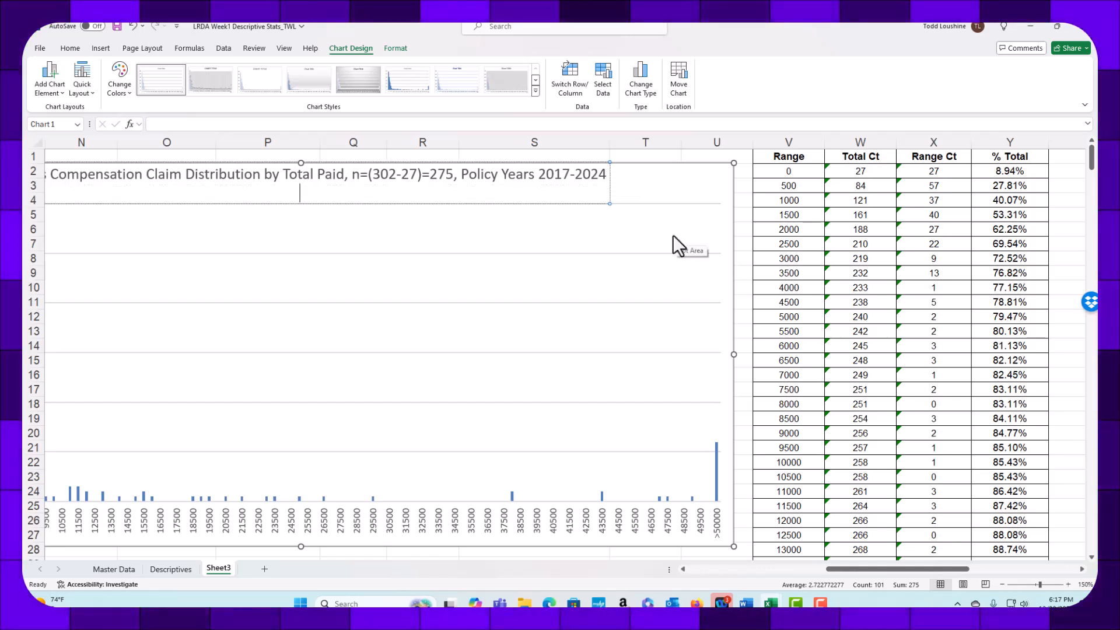
{"action": "type", "text": "27 Ze"}
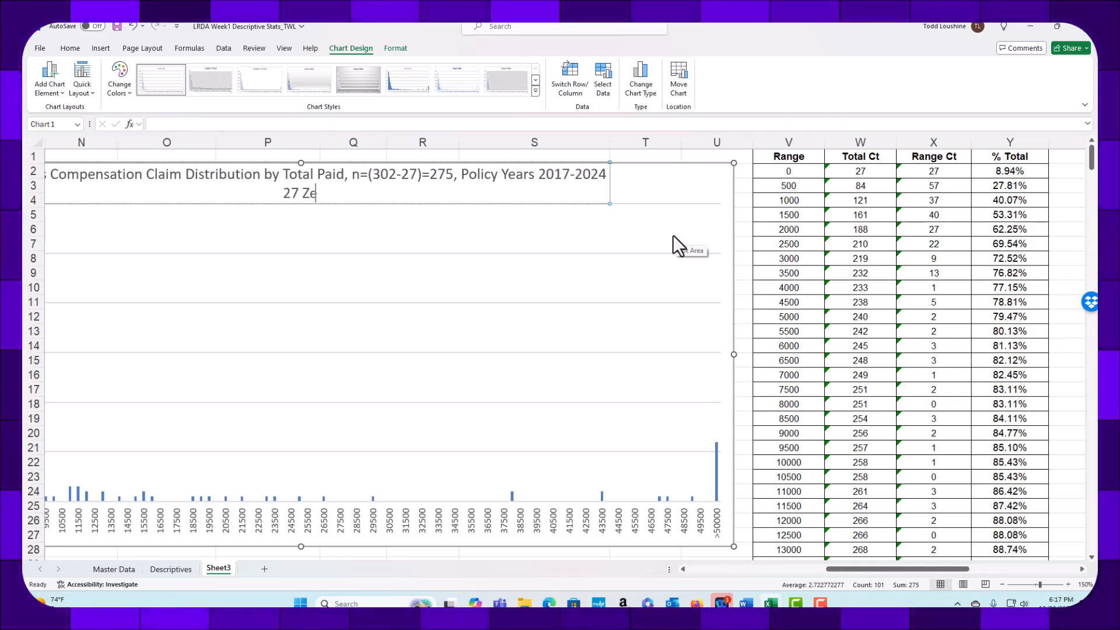
{"action": "type", "text": "ro"}
{"action": "key", "text": "BackSpace"}
{"action": "type", "text": "-"}
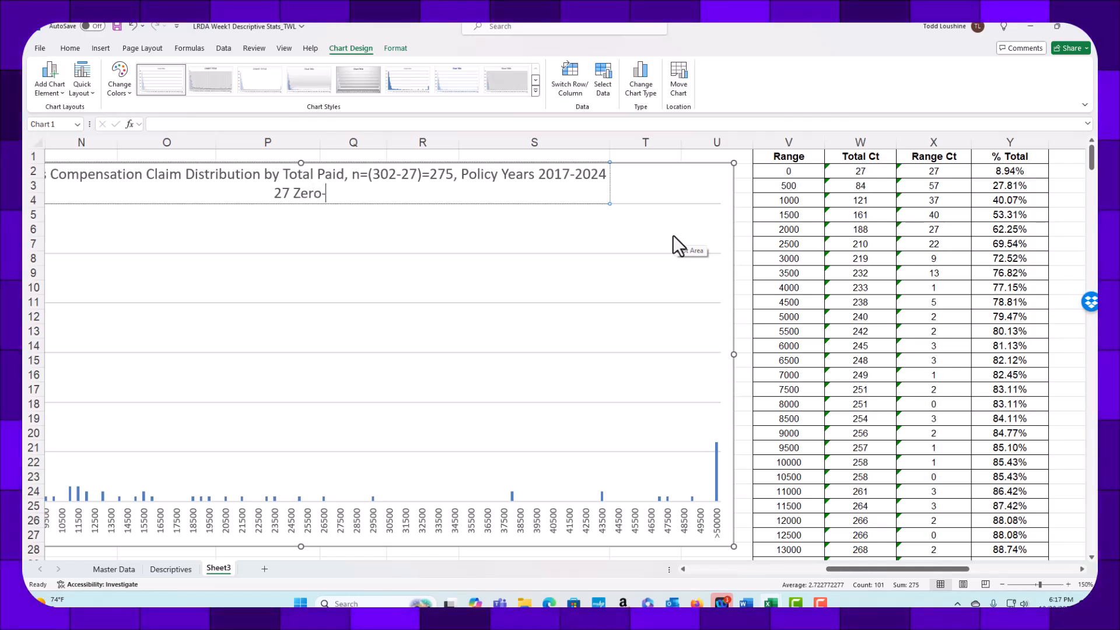
{"action": "type", "text": "Dollar Paid"}
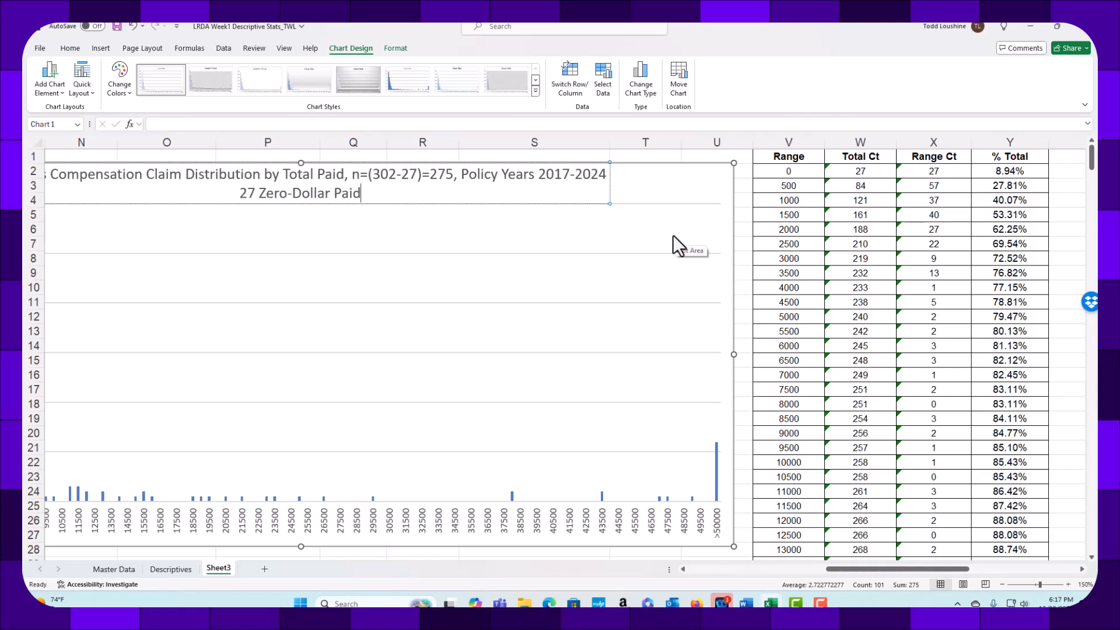
{"action": "type", "text": " Claims remove"}
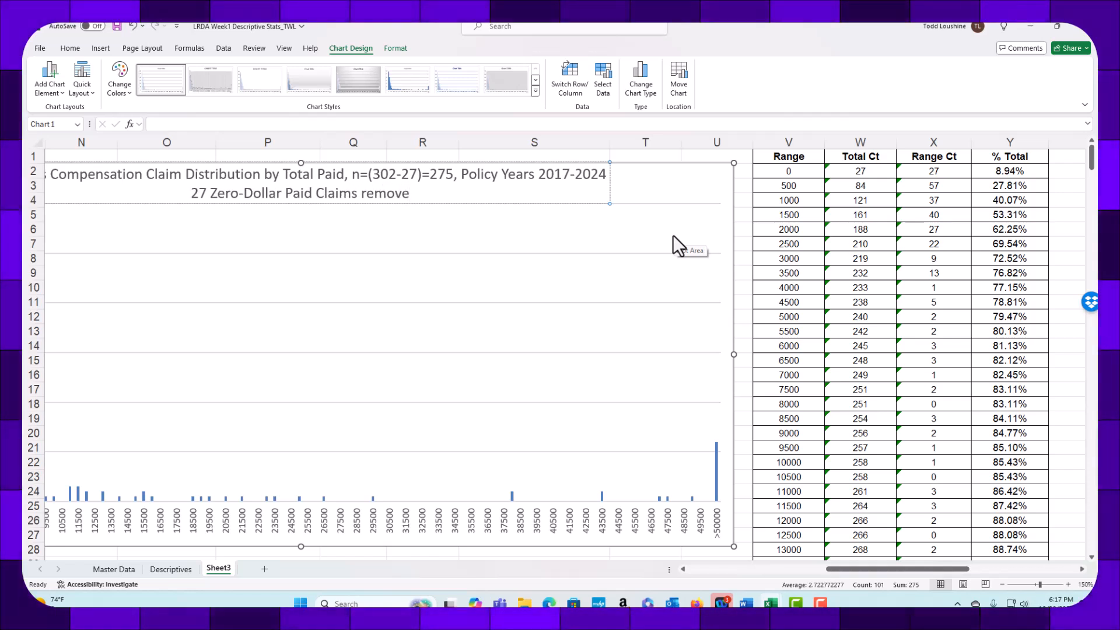
{"action": "type", "text": "d ("}
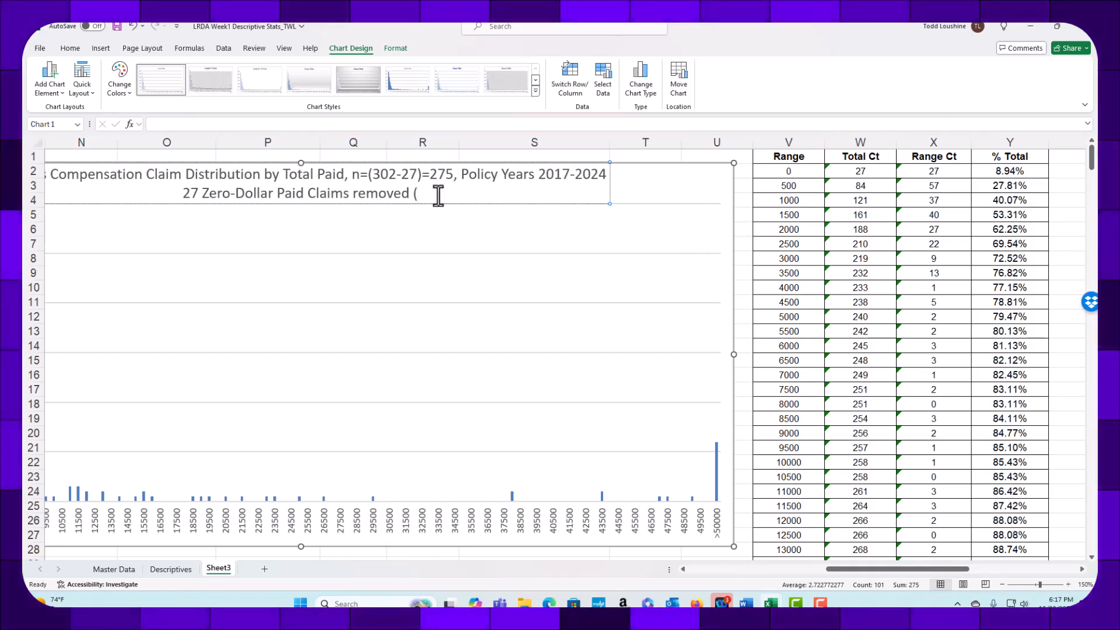
{"action": "type", "text": "8.94%"}
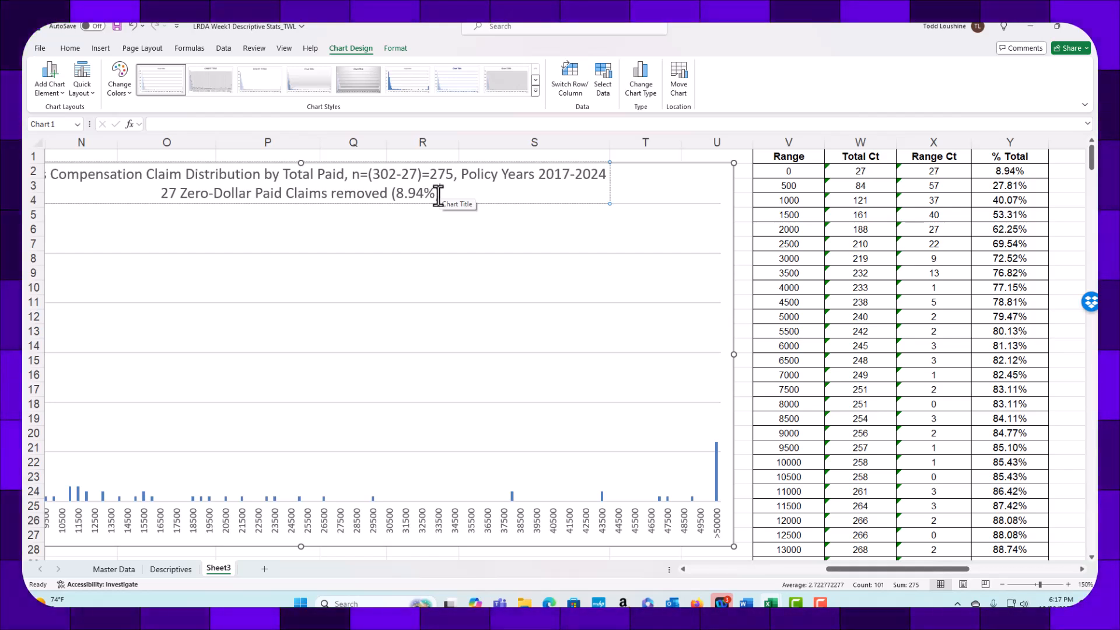
{"action": "left_click_drag", "start_coordinate": [933, 568], "coordinate": [895, 569]}
{"action": "key", "text": "Escape"}
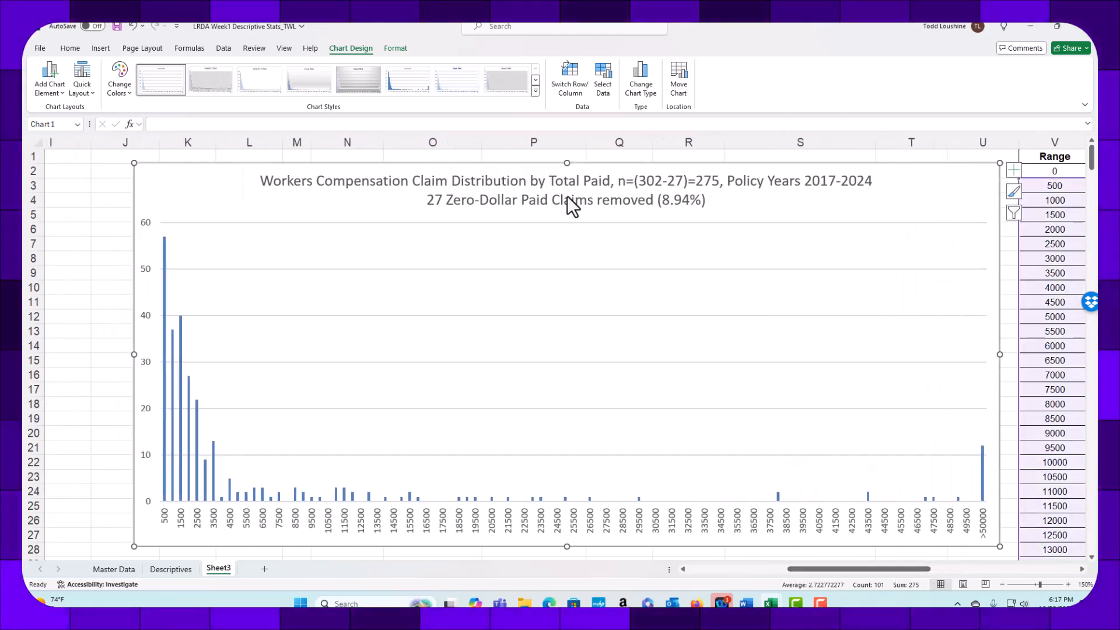
Change the font color of the whole two-line chart title to black.
{"action": "left_click_drag", "start_coordinate": [708, 198], "coordinate": [226, 158]}
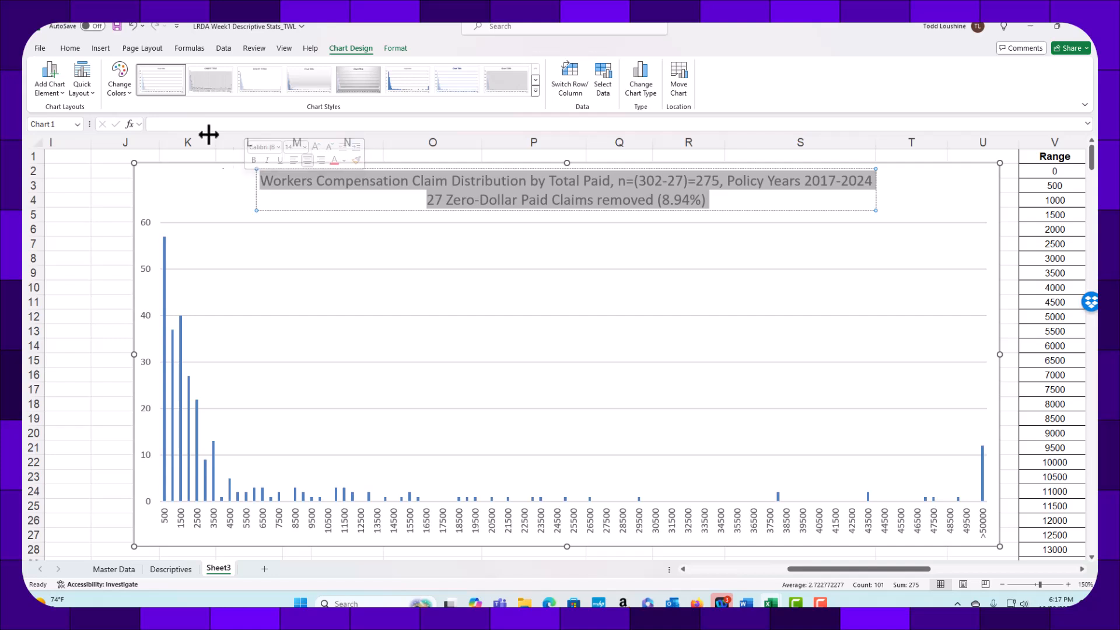
{"action": "left_click", "coordinate": [70, 48]}
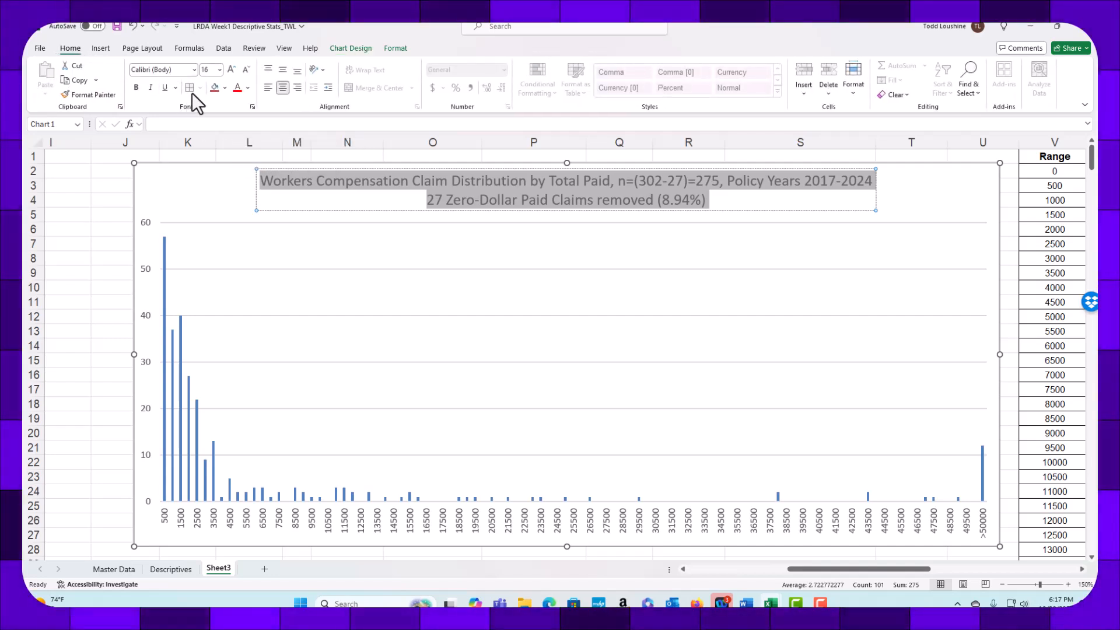
{"action": "left_click", "coordinate": [247, 87]}
{"action": "left_click", "coordinate": [247, 118]}
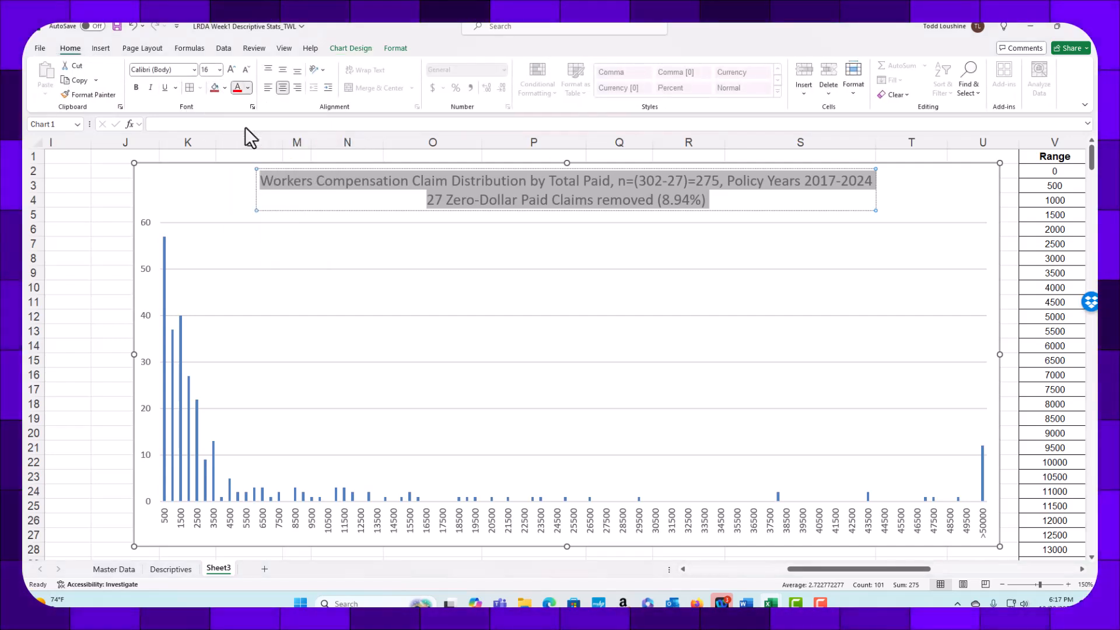
{"action": "left_click", "coordinate": [630, 238]}
Set the chart title's font to Arial at size 12.
{"action": "left_click", "coordinate": [541, 205]}
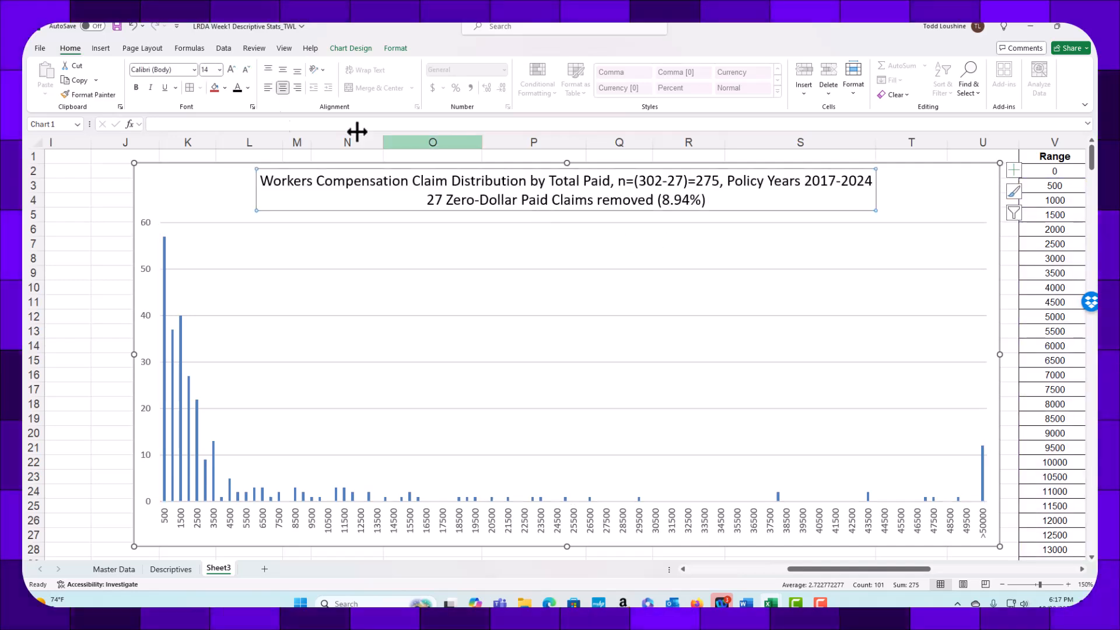
{"action": "left_click", "coordinate": [194, 70]}
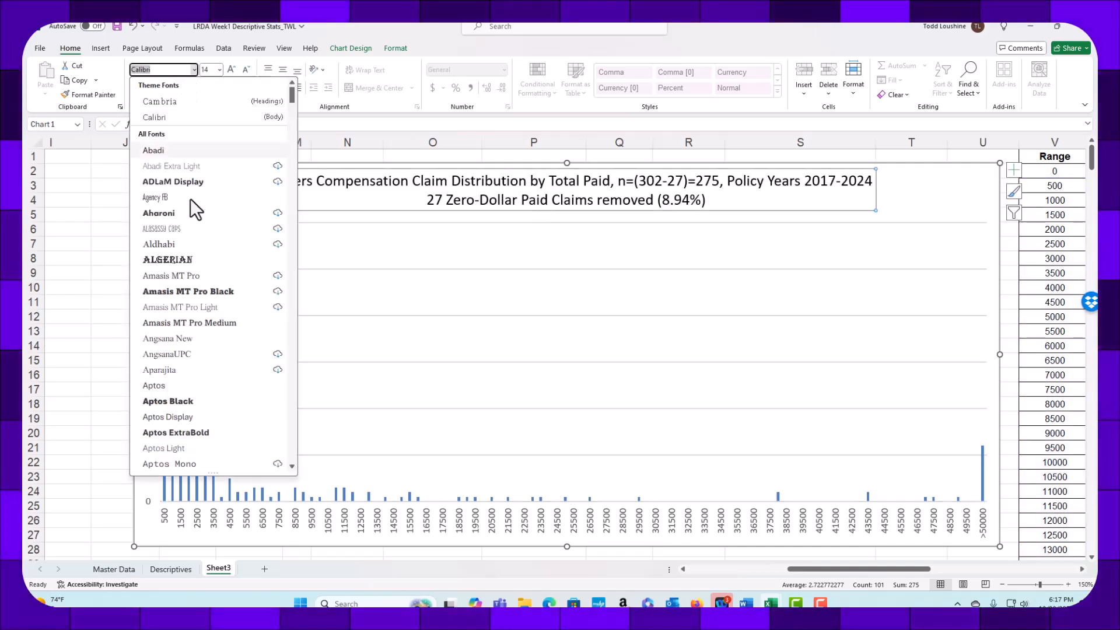
{"action": "scroll", "coordinate": [196, 347], "scroll_direction": "down", "scroll_amount": 2}
{"action": "left_click", "coordinate": [172, 402]}
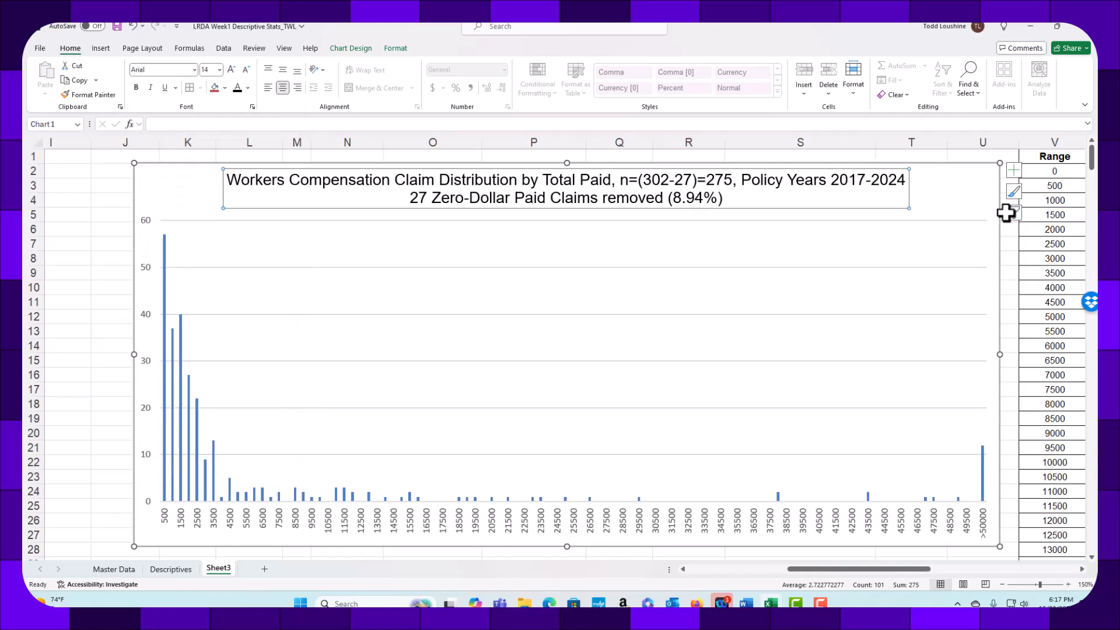
{"action": "left_click", "coordinate": [219, 70]}
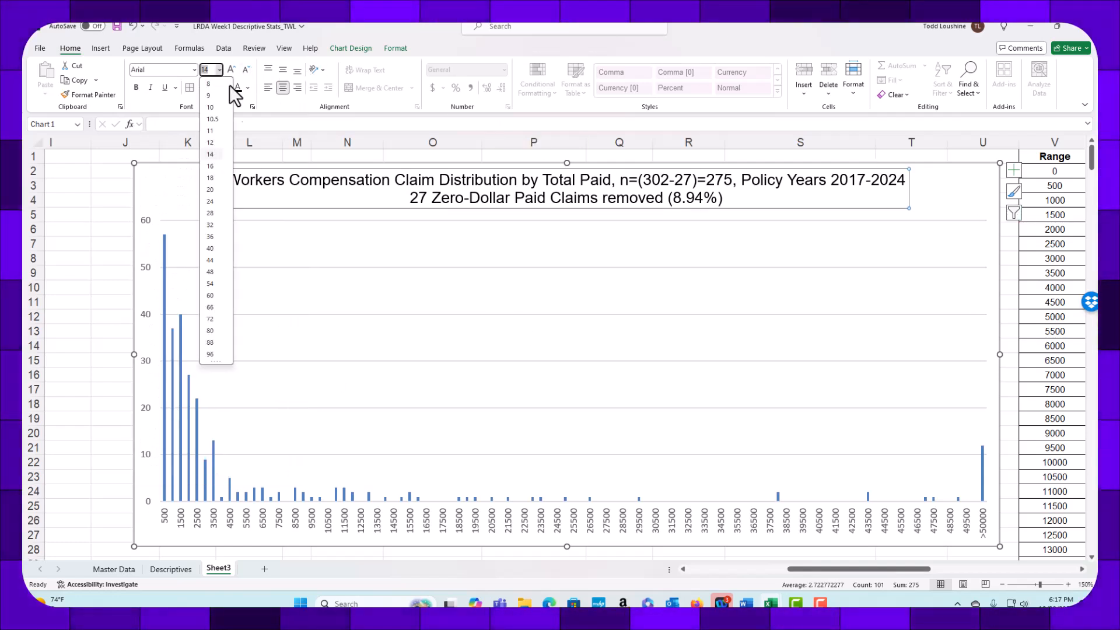
{"action": "left_click", "coordinate": [212, 143]}
{"action": "left_click", "coordinate": [898, 191]}
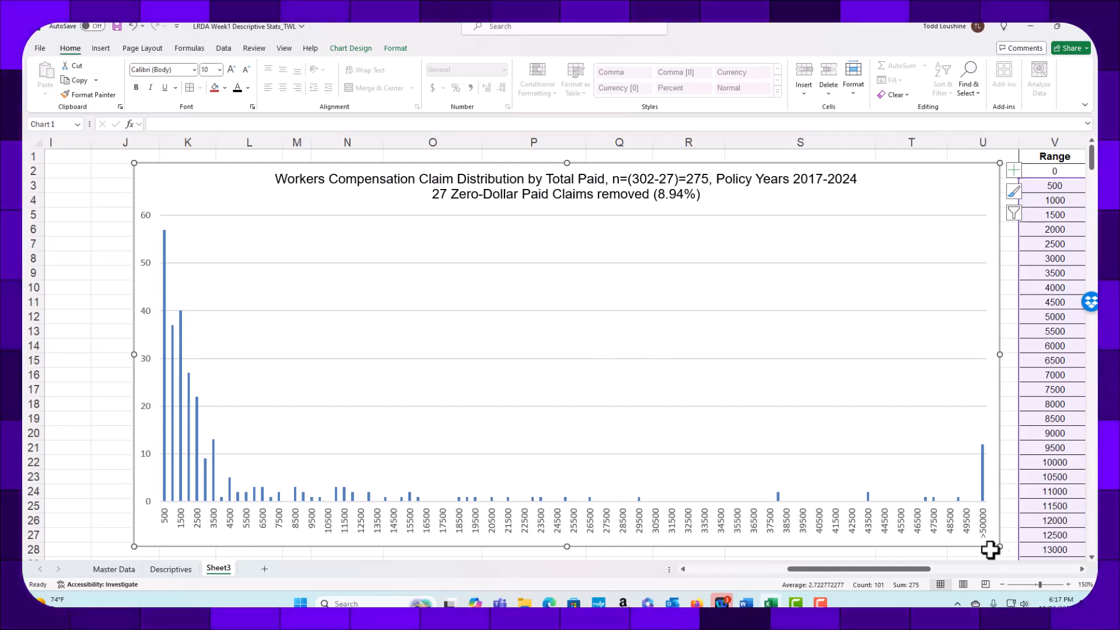
Add axis titles to the chart and select the horizontal axis title's placeholder text.
{"action": "left_click", "coordinate": [1082, 568]}
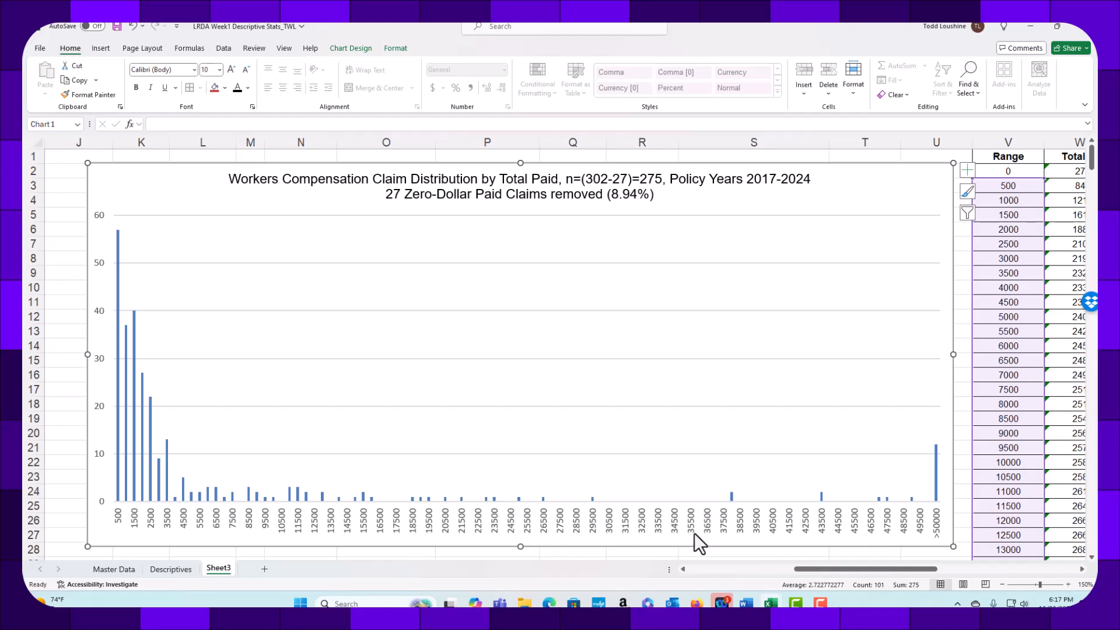
{"action": "left_click", "coordinate": [969, 173]}
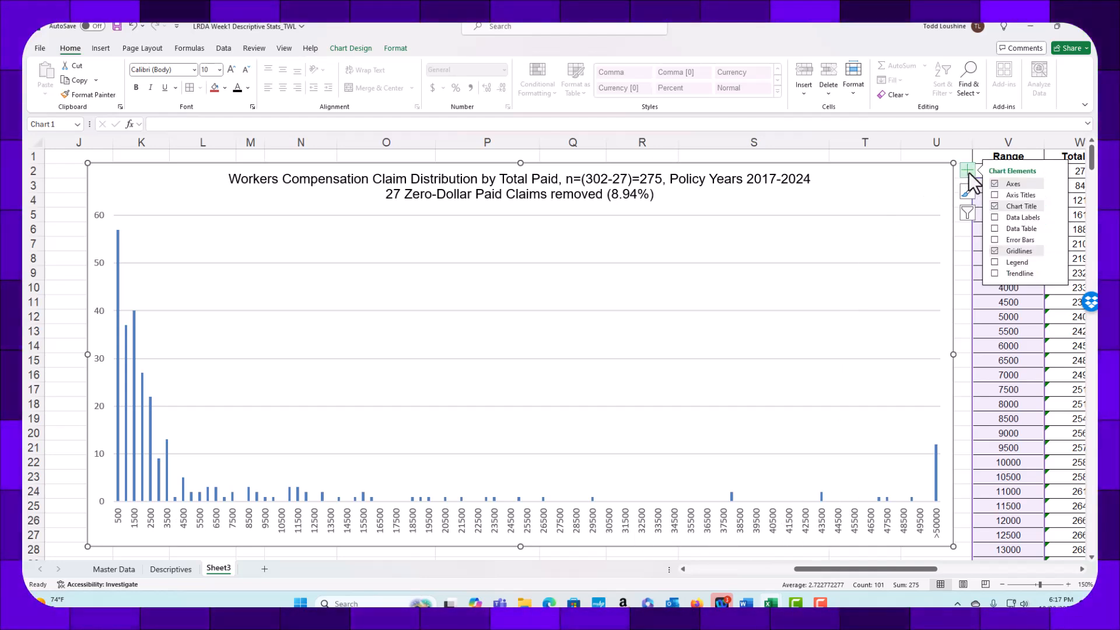
{"action": "left_click", "coordinate": [1022, 195]}
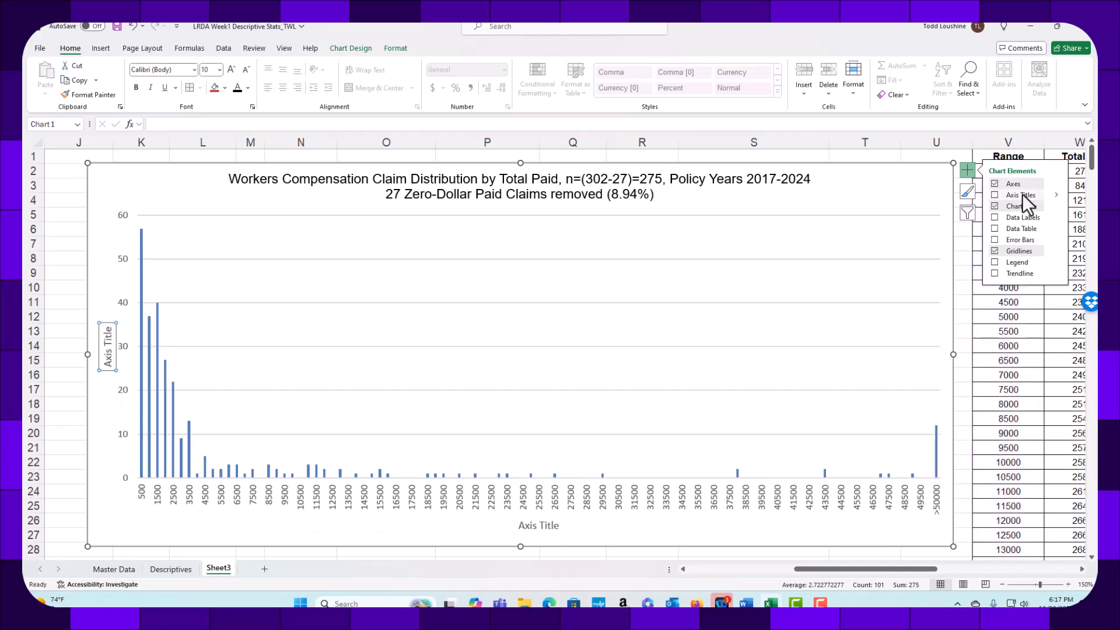
{"action": "left_click", "coordinate": [560, 525]}
{"action": "left_click_drag", "start_coordinate": [561, 525], "coordinate": [493, 525]}
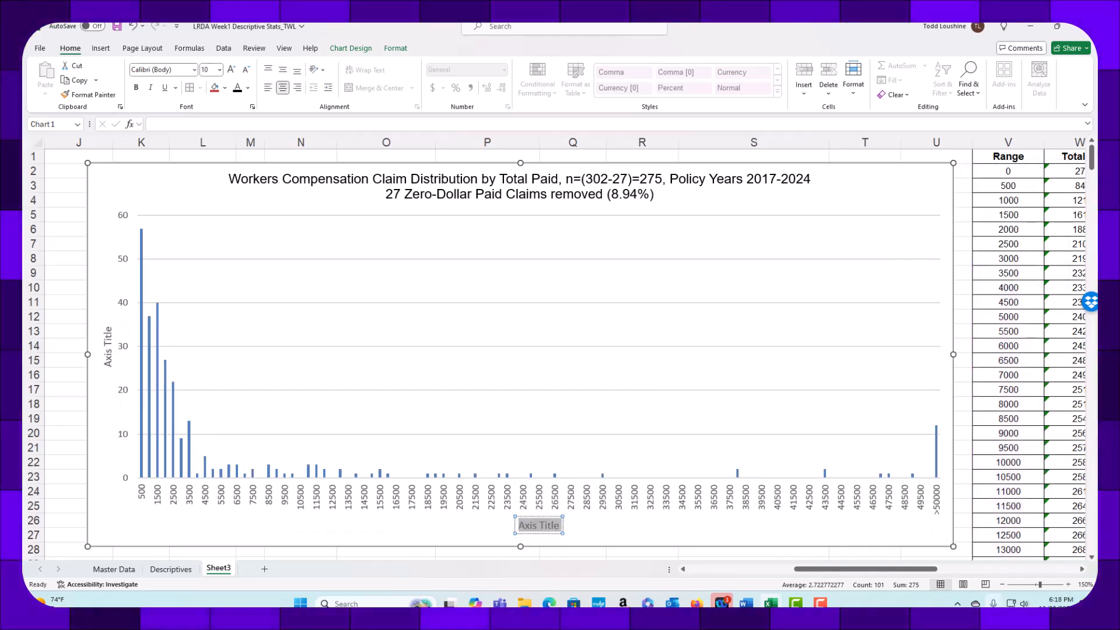
{"action": "type", "text": "Total Pa"}
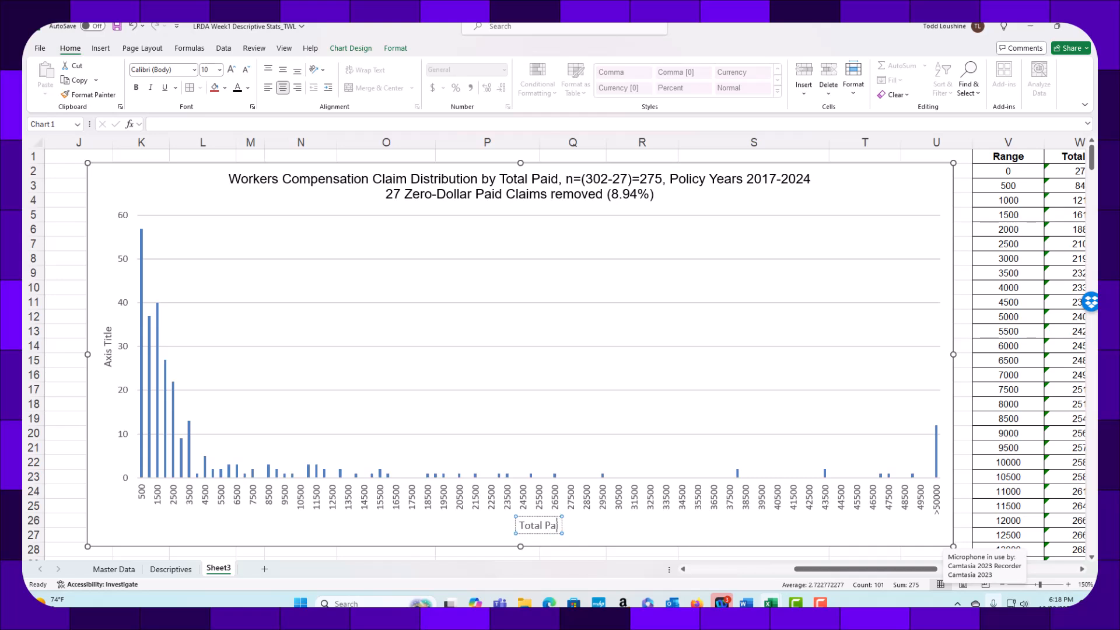
{"action": "type", "text": "i"}
{"action": "key", "text": "BackSpace"}
{"action": "key", "text": "BackSpace"}
{"action": "key", "text": "BackSpace"}
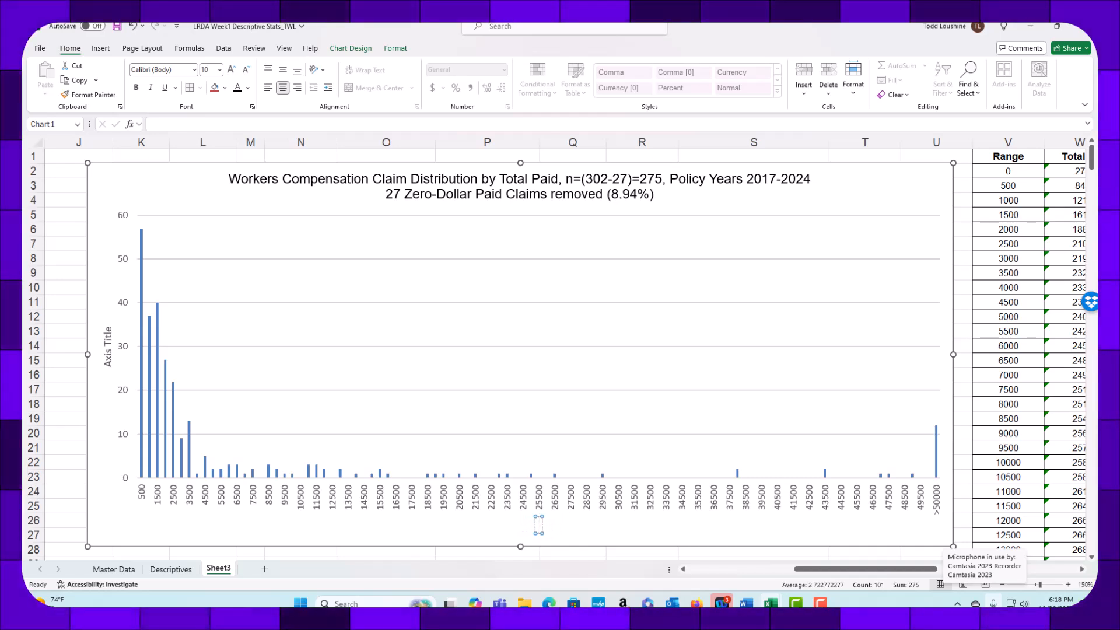
Enter "Claim Total Paid ($500 increments)" as the horizontal axis title.
{"action": "type", "text": "Claim total P"}
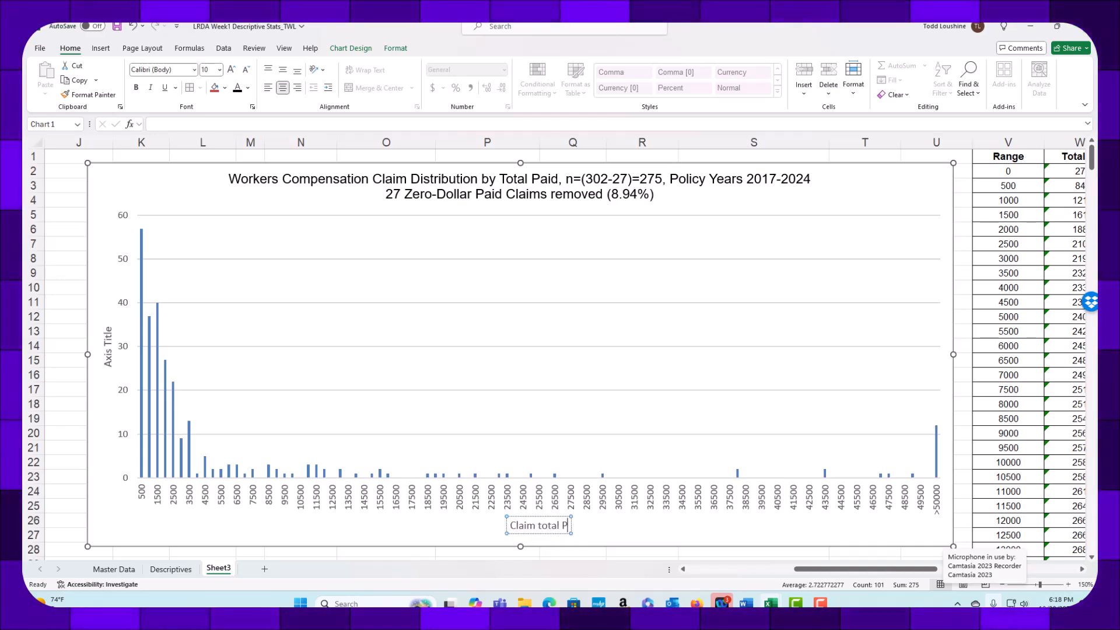
{"action": "key", "text": "BackSpace"}
{"action": "key", "text": "BackSpace"}
{"action": "key", "text": "BackSpace"}
{"action": "key", "text": "BackSpace"}
{"action": "type", "text": "Total"}
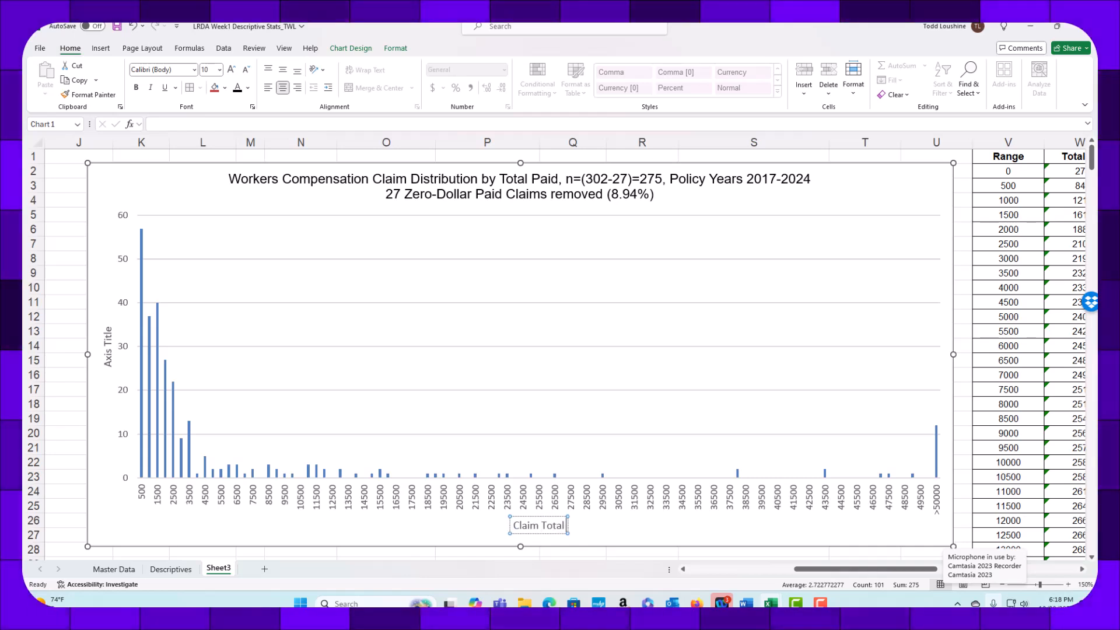
{"action": "type", "text": " Paid ("}
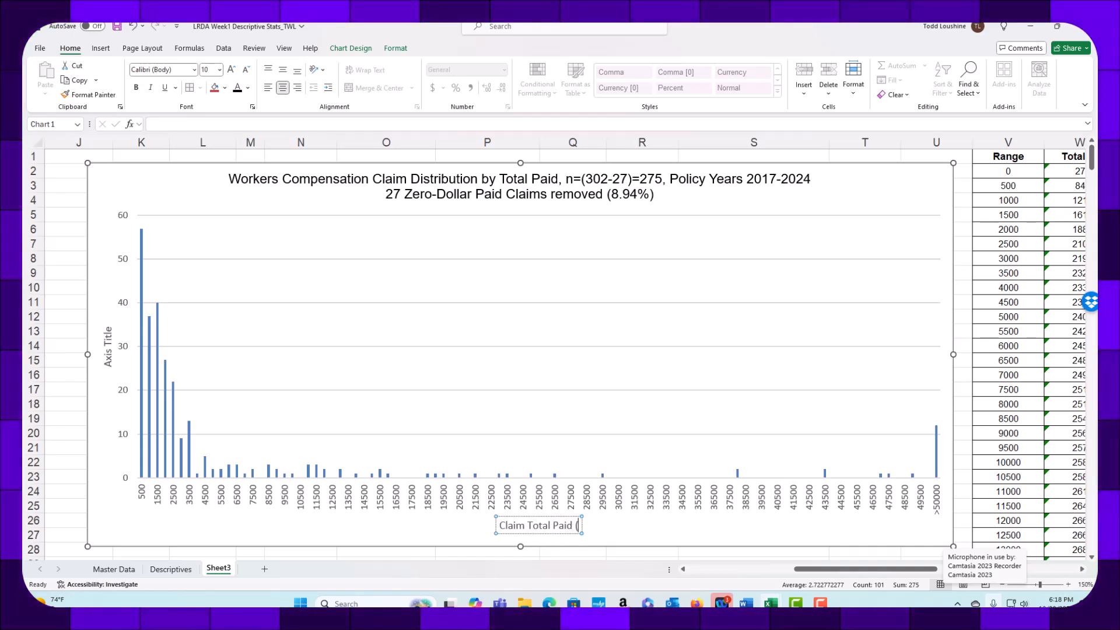
{"action": "type", "text": "$500 in"}
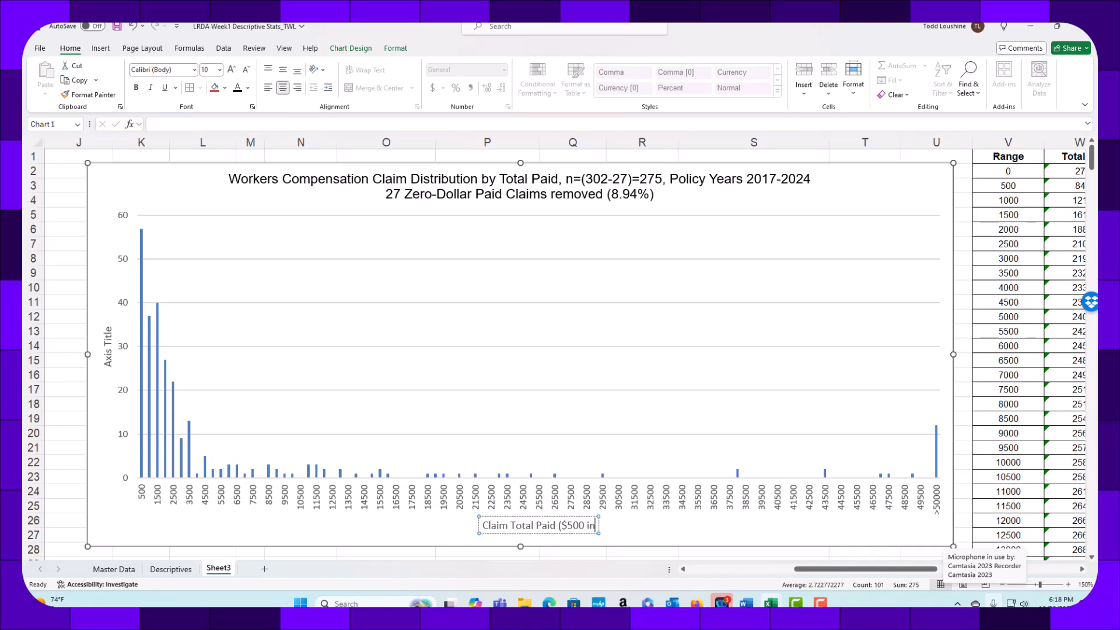
{"action": "type", "text": "crements"}
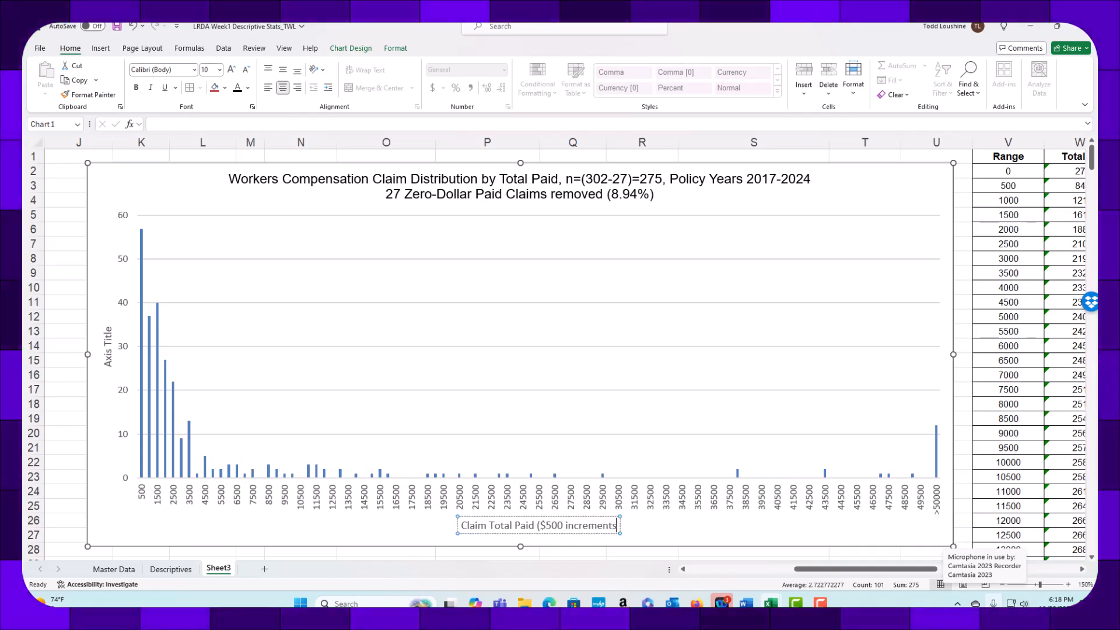
{"action": "type", "text": ")"}
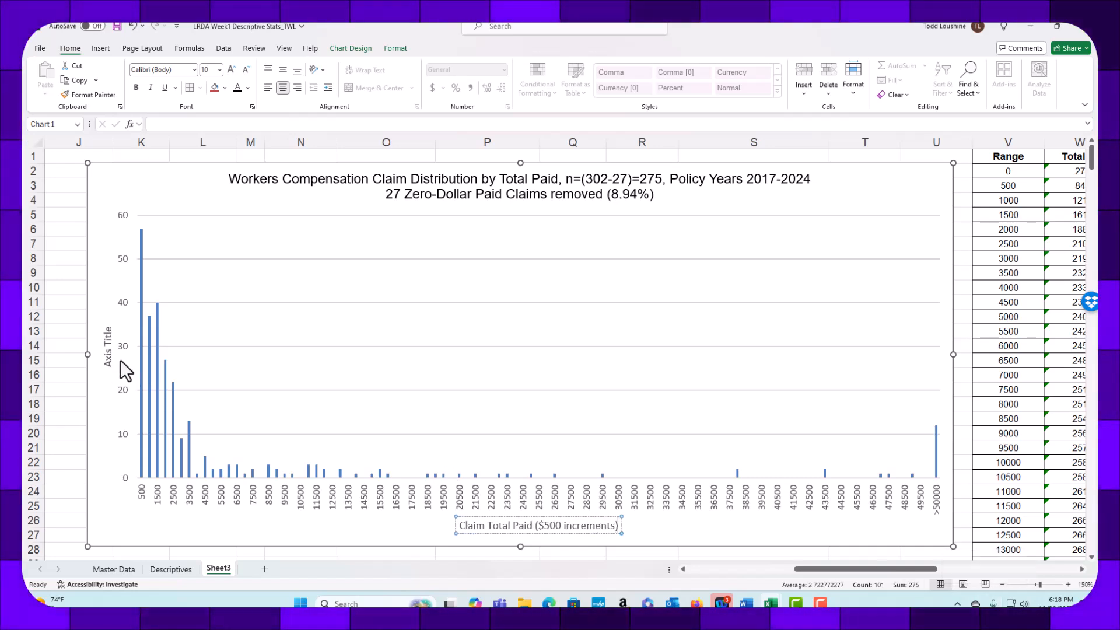
Replace the vertical axis title with "Number of Claims" and finish editing it.
{"action": "left_click", "coordinate": [109, 366]}
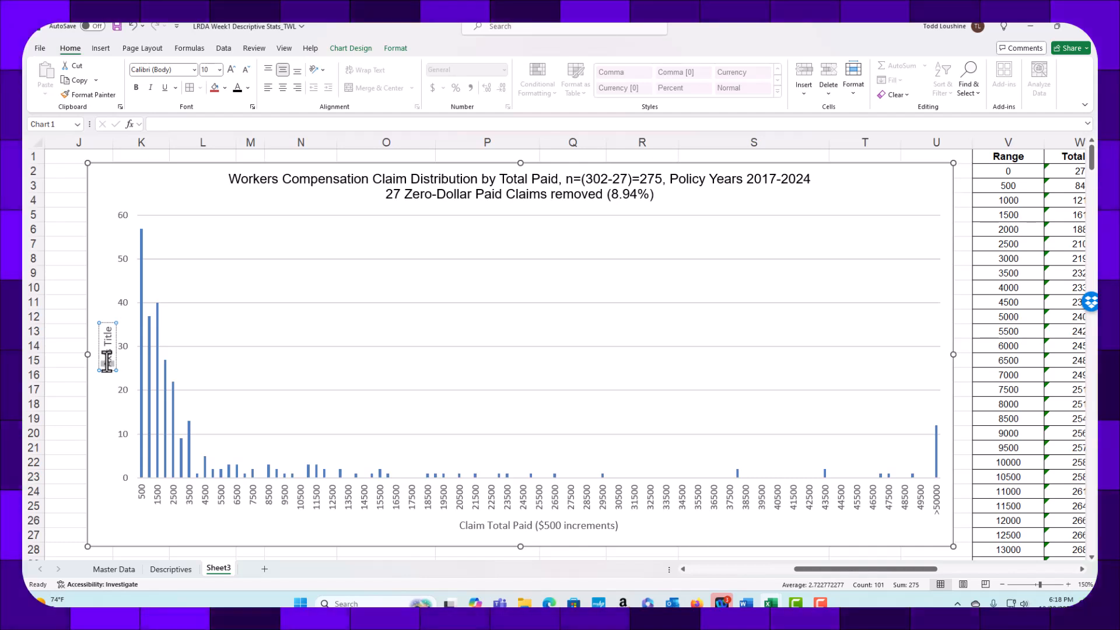
{"action": "left_click_drag", "start_coordinate": [106, 362], "coordinate": [107, 334]}
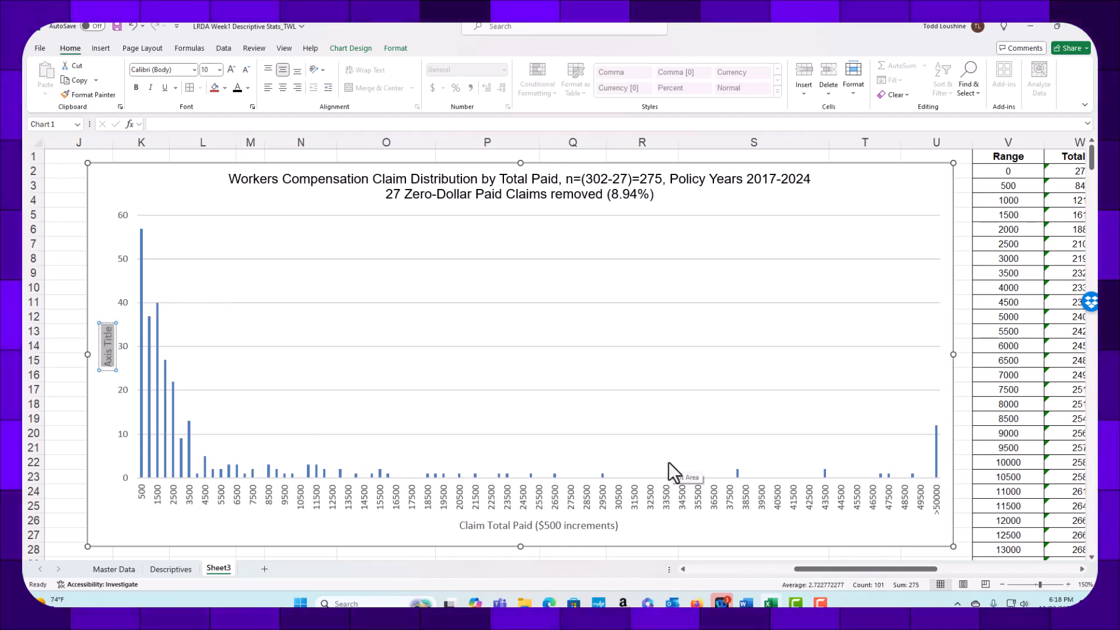
{"action": "type", "text": "Numbe"}
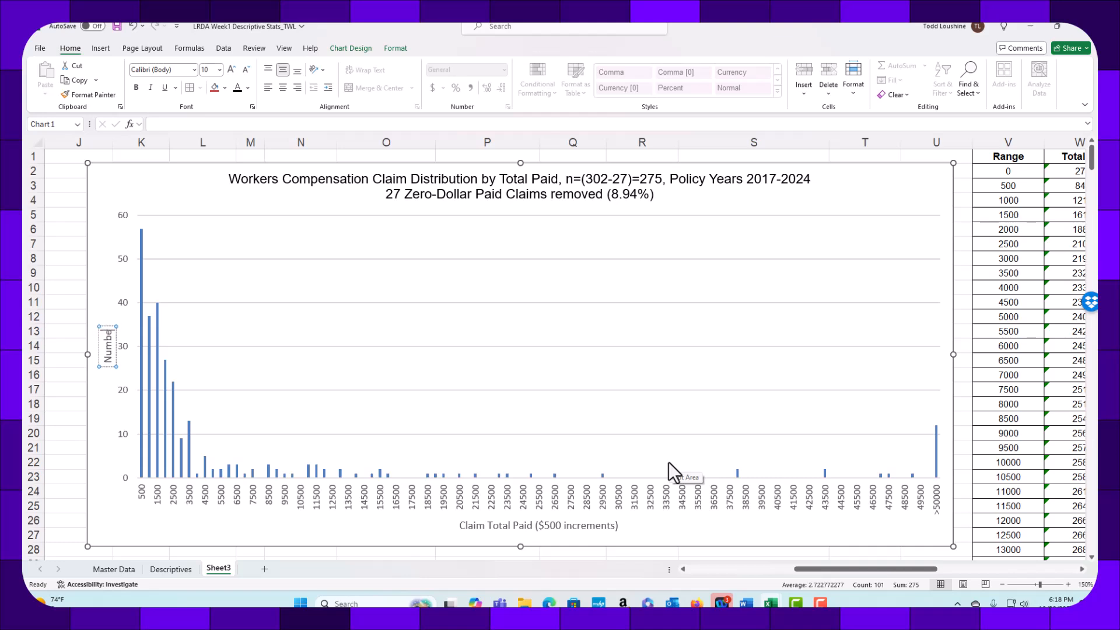
{"action": "type", "text": "r of Claims"}
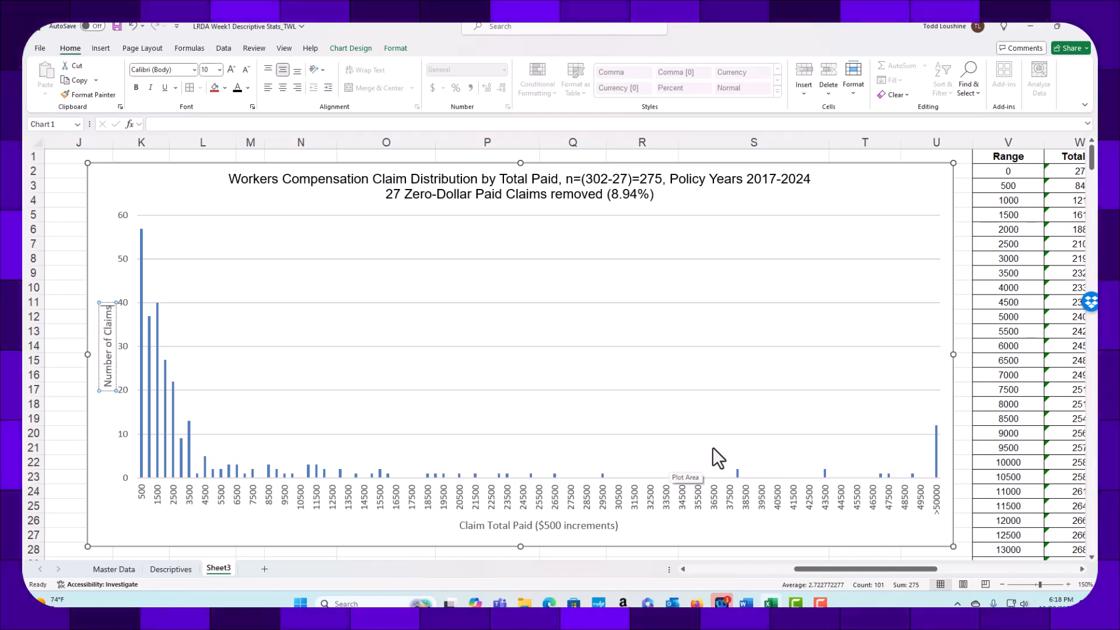
{"action": "left_click", "coordinate": [703, 531]}
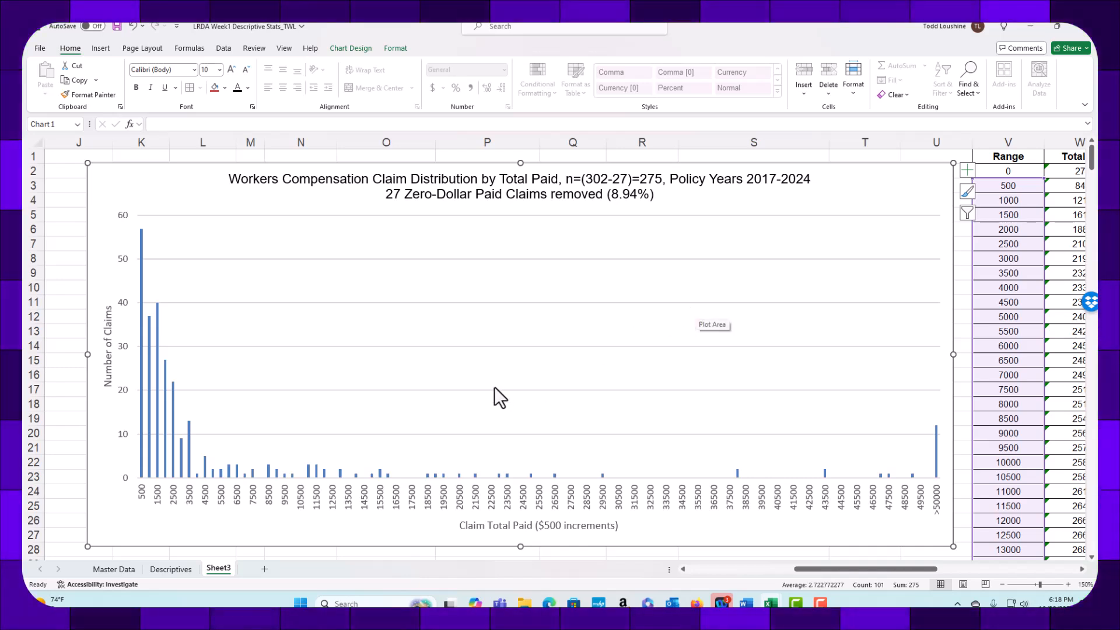
Format the Range values in V2:V103 as dollar accounting amounts with no decimal places.
{"action": "left_click", "coordinate": [1009, 187]}
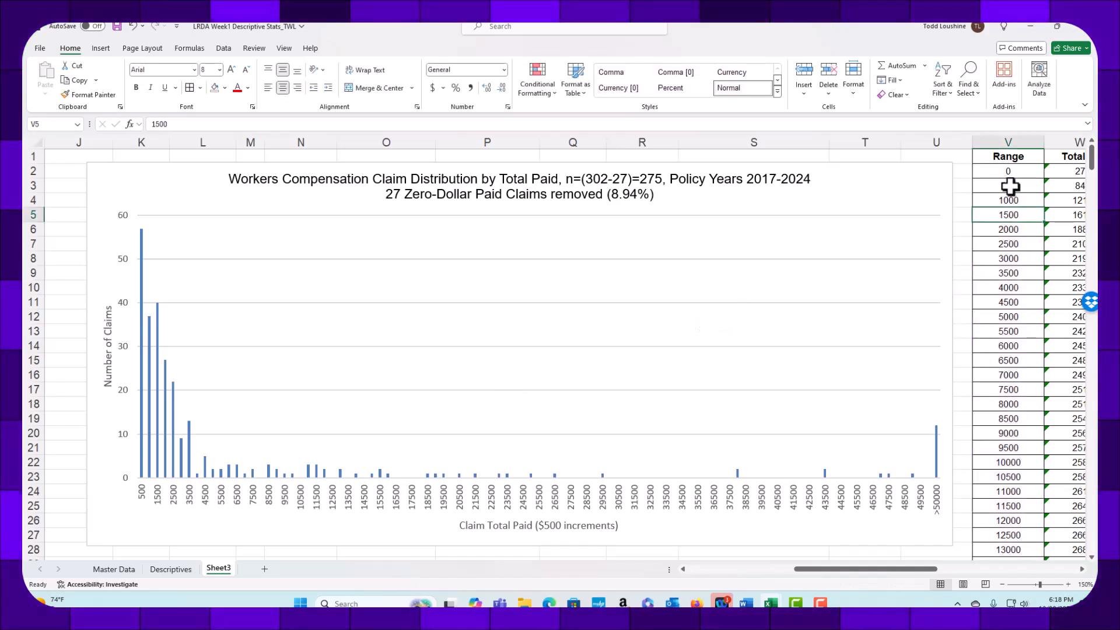
{"action": "left_click_drag", "start_coordinate": [1012, 174], "coordinate": [990, 530]}
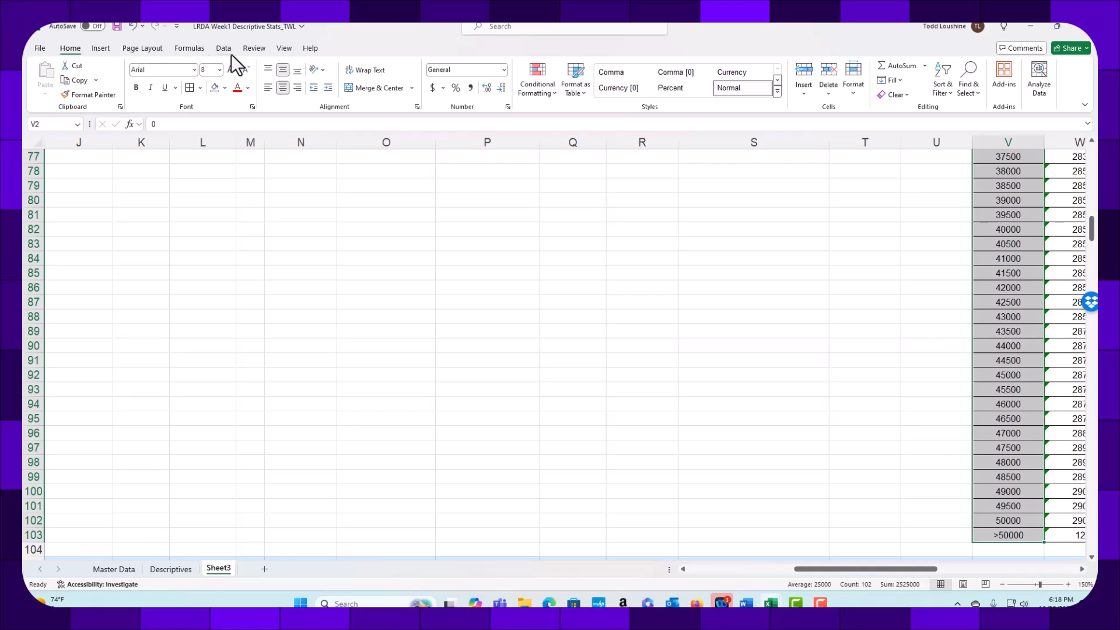
{"action": "left_click", "coordinate": [433, 88]}
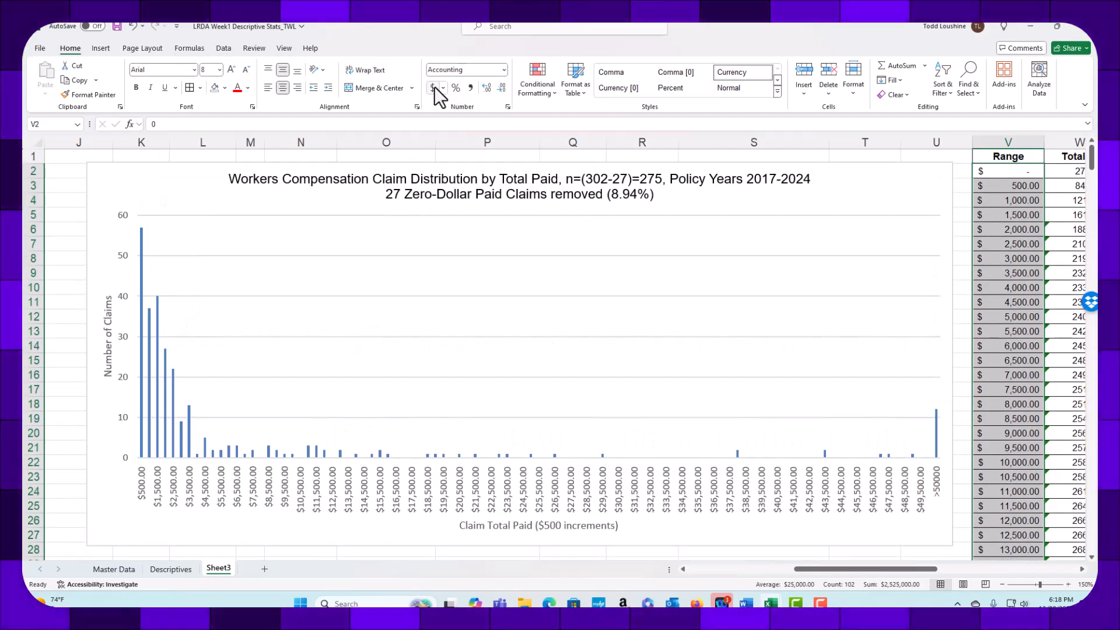
{"action": "left_click", "coordinate": [501, 87]}
{"action": "left_click", "coordinate": [501, 86]}
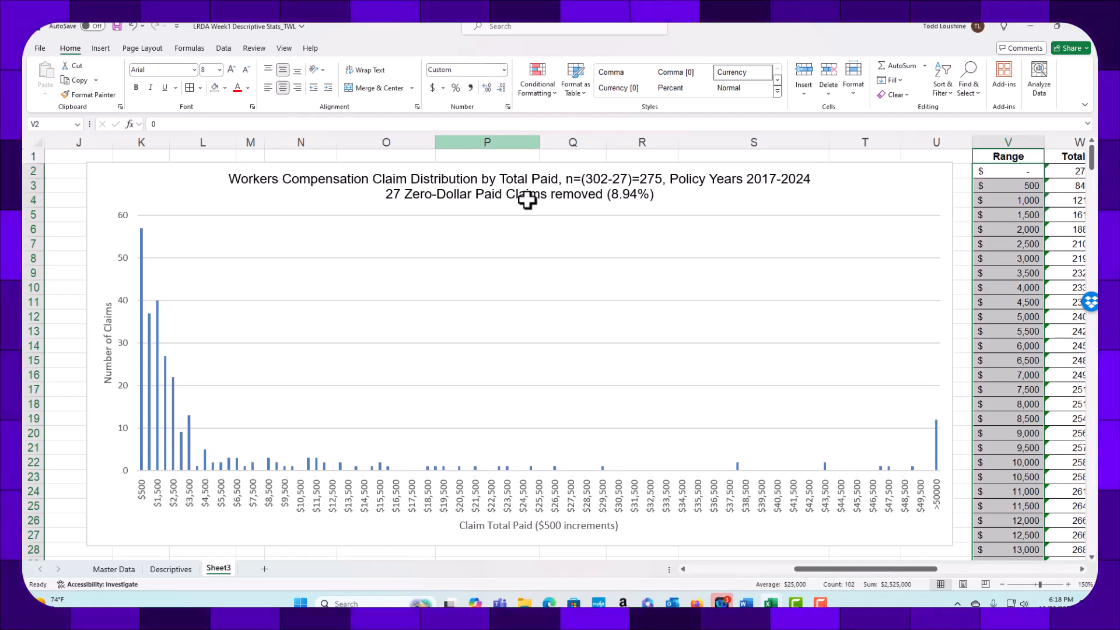
Change the last Range label in cell V103 to ">$50000" and return toward the chart.
{"action": "left_click", "coordinate": [886, 532]}
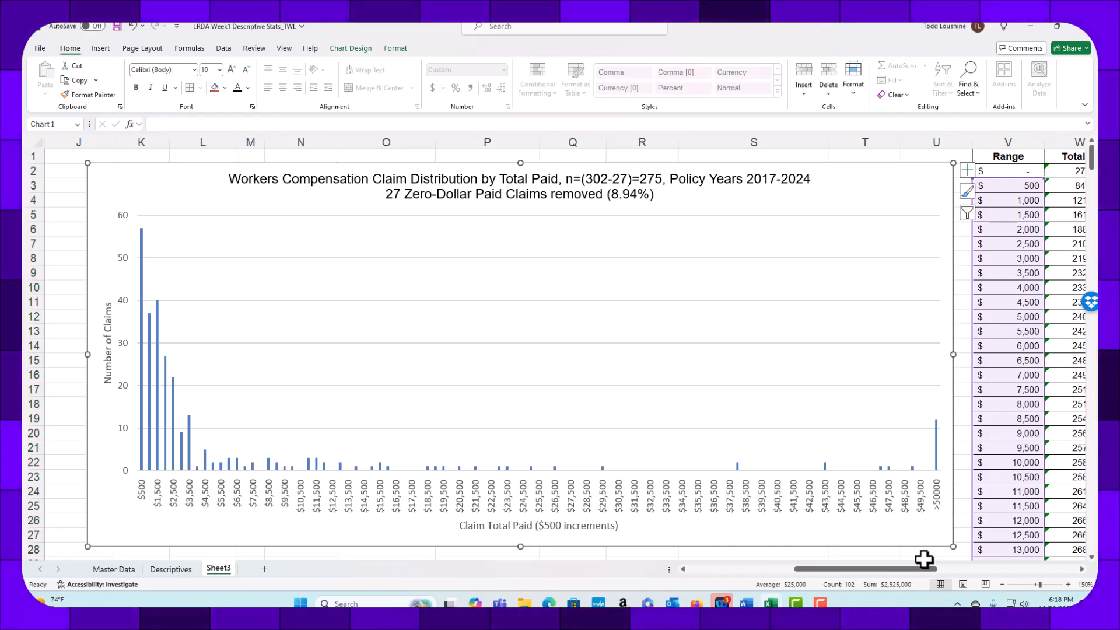
{"action": "scroll", "coordinate": [1017, 478], "scroll_direction": "down", "scroll_amount": 20}
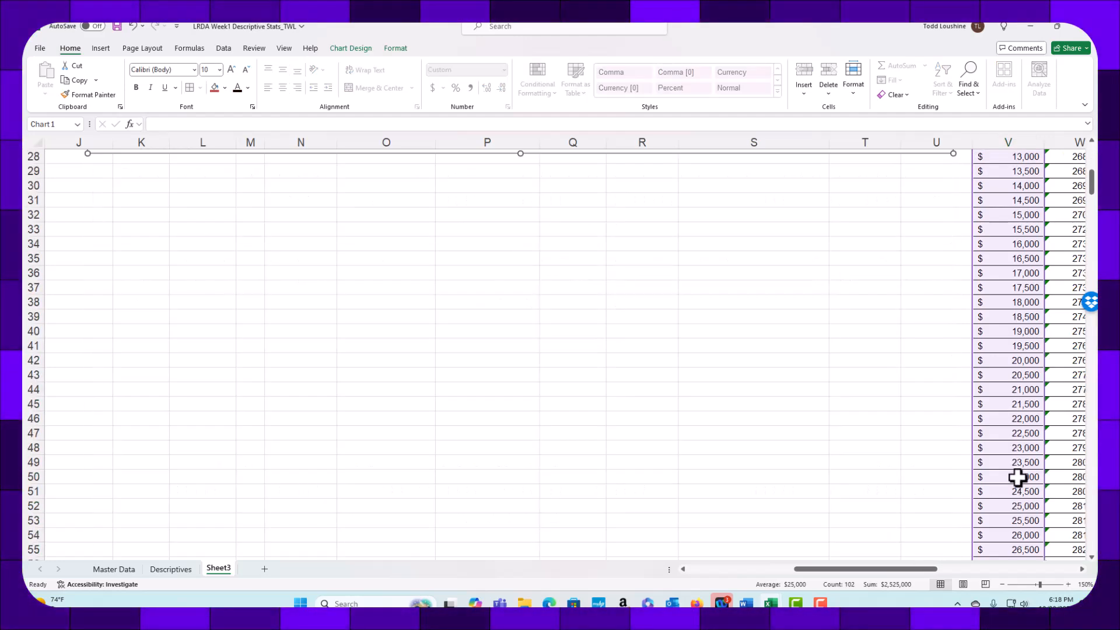
{"action": "left_click", "coordinate": [1019, 461]}
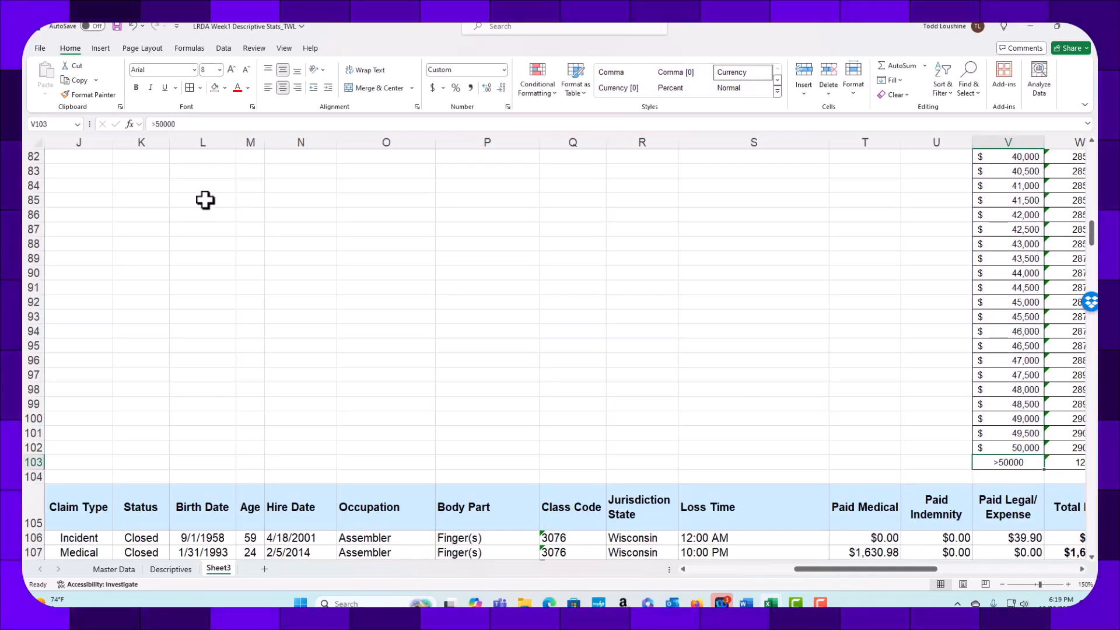
{"action": "left_click", "coordinate": [155, 123]}
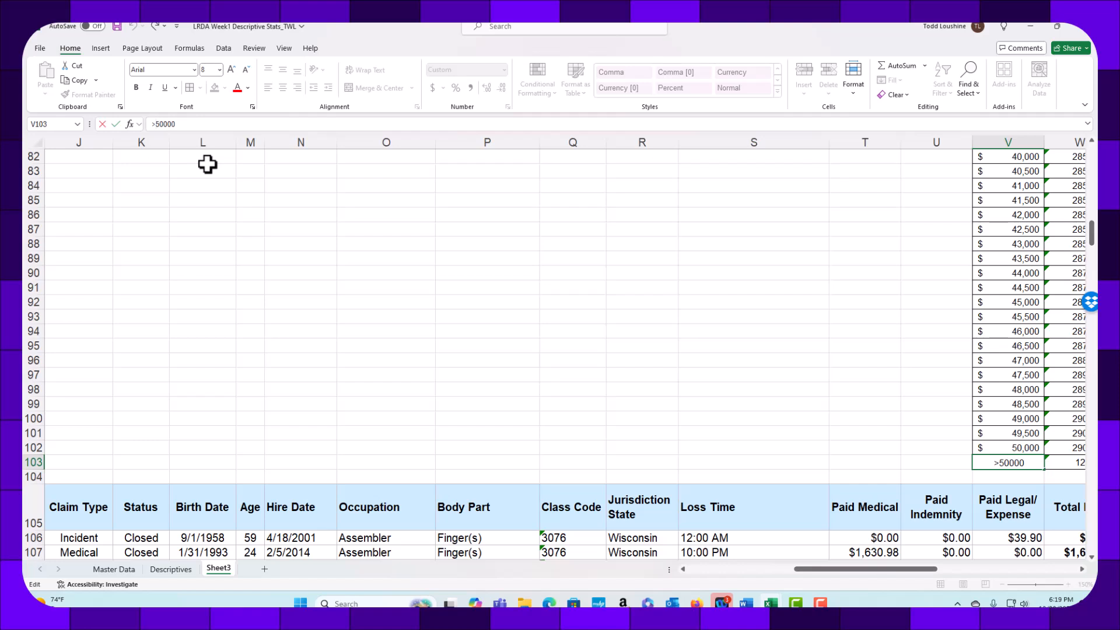
{"action": "type", "text": "$"}
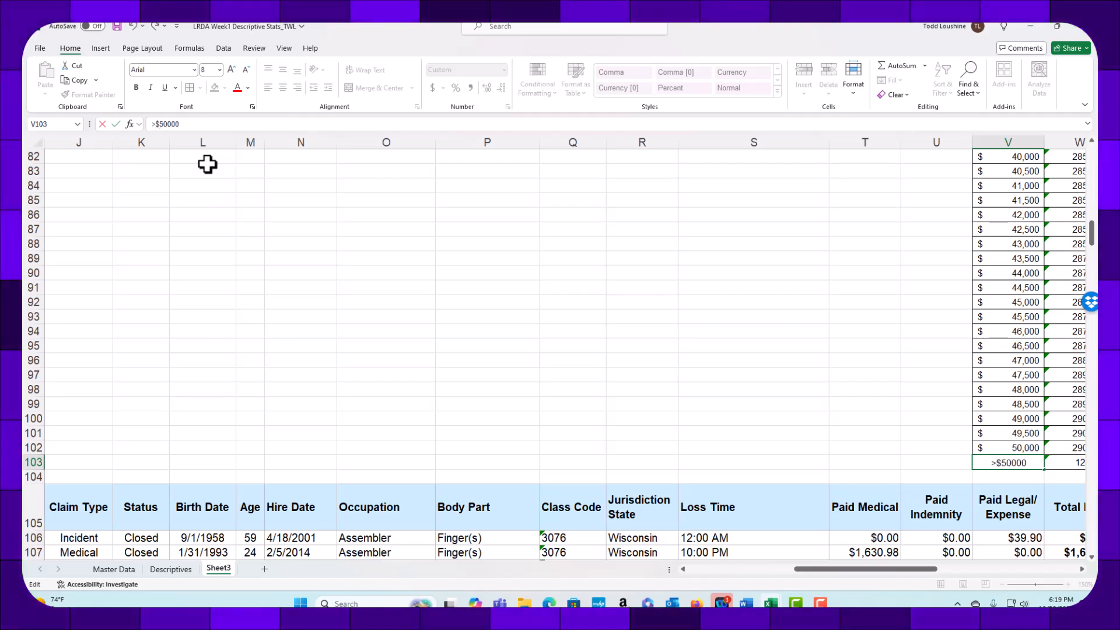
{"action": "key", "text": "ctrl+Return"}
{"action": "scroll", "coordinate": [625, 385], "scroll_direction": "up", "scroll_amount": 20}
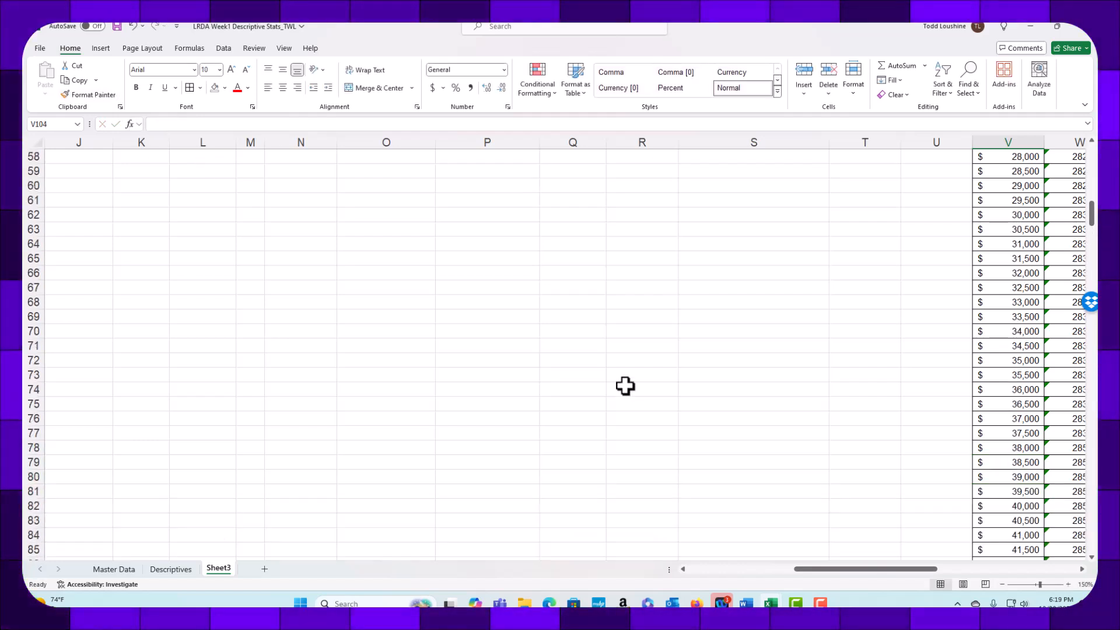
Add the thousands comma to the last Range label in cell V103 so it reads ">$50,000".
{"action": "scroll", "coordinate": [675, 370], "scroll_direction": "down", "scroll_amount": 20}
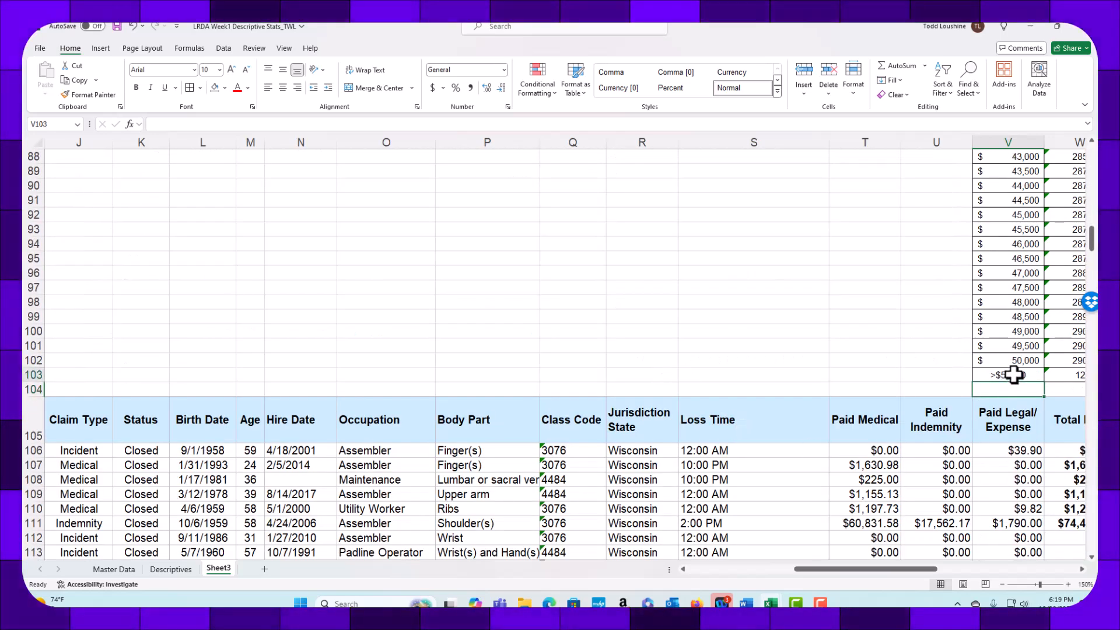
{"action": "left_click", "coordinate": [1014, 374]}
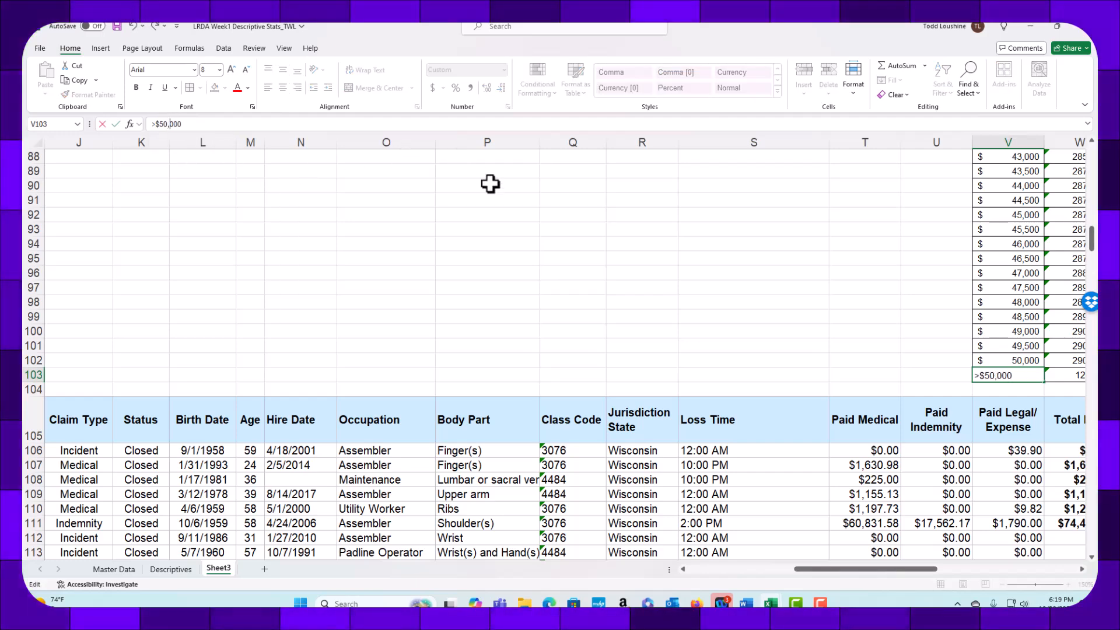
{"action": "left_click", "coordinate": [648, 272]}
{"action": "scroll", "coordinate": [659, 274], "scroll_direction": "up", "scroll_amount": 20}
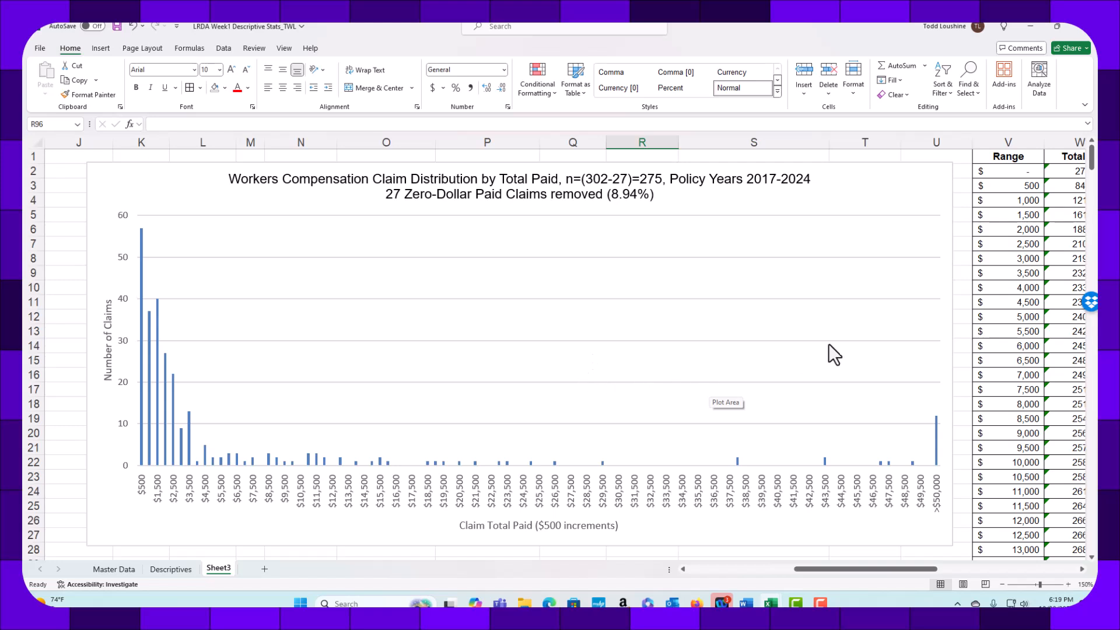
Narrow the chart by moving its left edge inward to column L, keeping its right edge in place.
{"action": "left_click", "coordinate": [943, 309]}
{"action": "left_click_drag", "start_coordinate": [88, 352], "coordinate": [181, 358]}
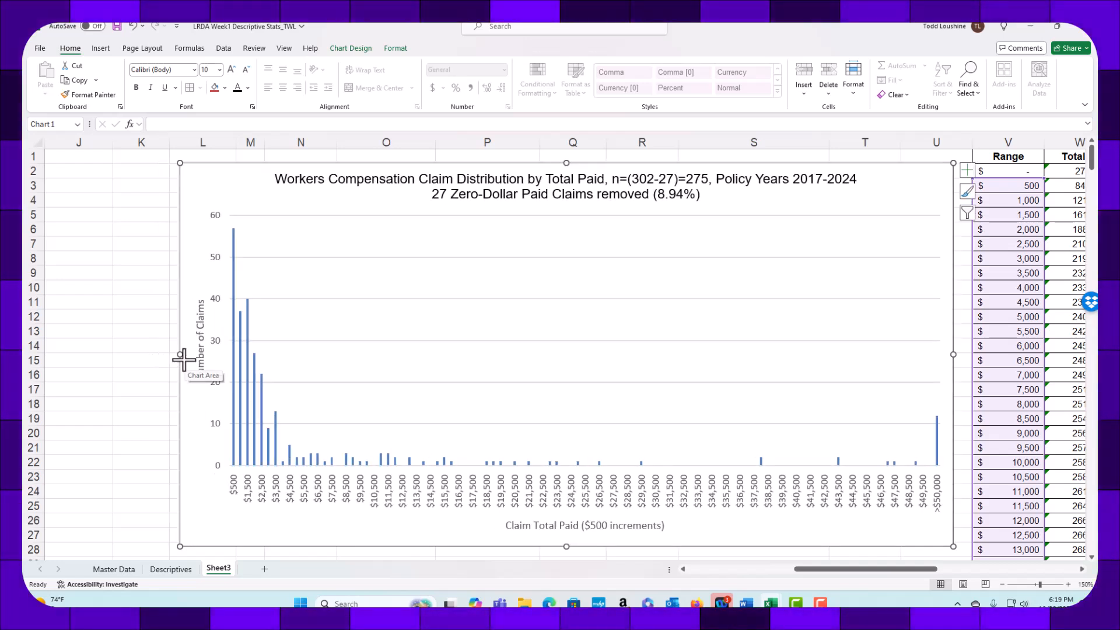
{"action": "left_click_drag", "start_coordinate": [178, 356], "coordinate": [208, 358]}
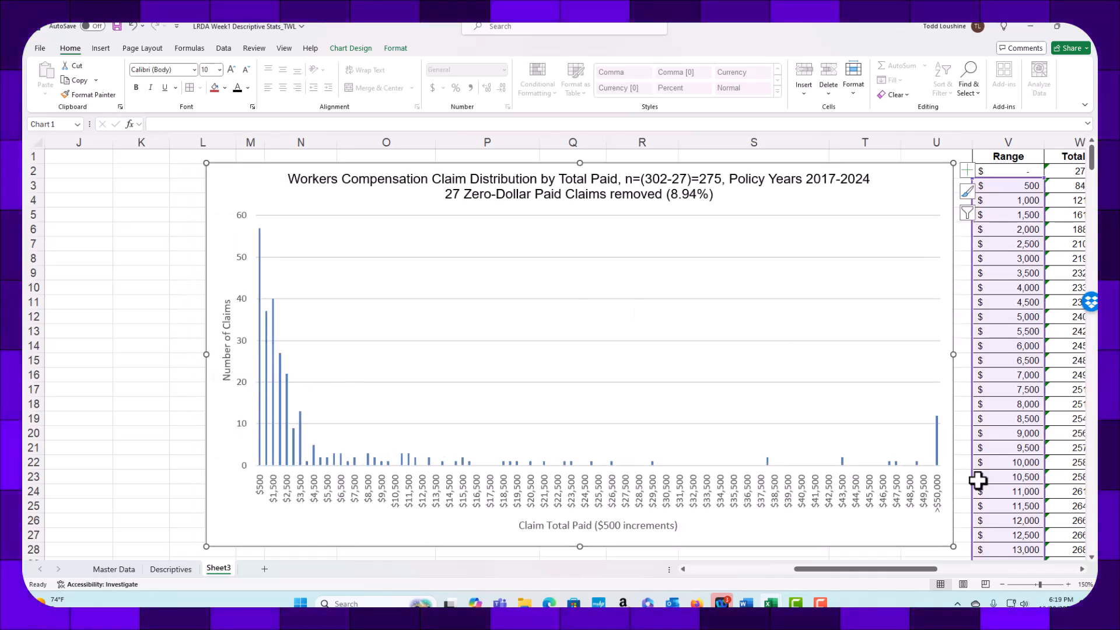
{"action": "left_click_drag", "start_coordinate": [930, 572], "coordinate": [954, 572]}
Set the chart title's second line, "27 Zero-Dollar Paid Claims removed (8.94%)", to font size 10.
{"action": "left_click", "coordinate": [575, 197]}
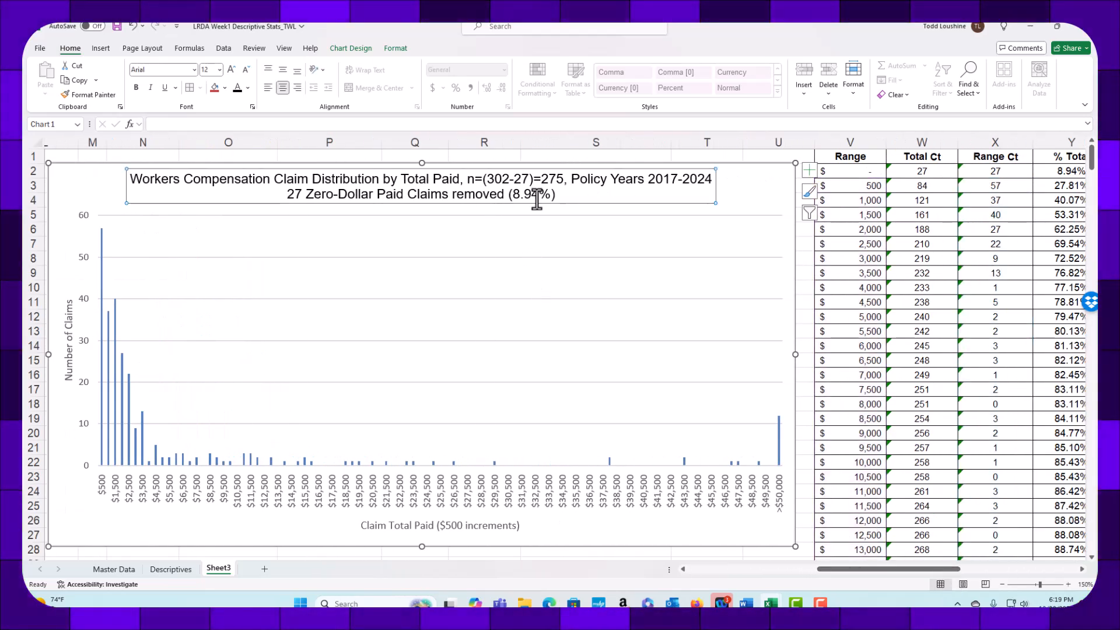
{"action": "left_click_drag", "start_coordinate": [563, 196], "coordinate": [375, 201]}
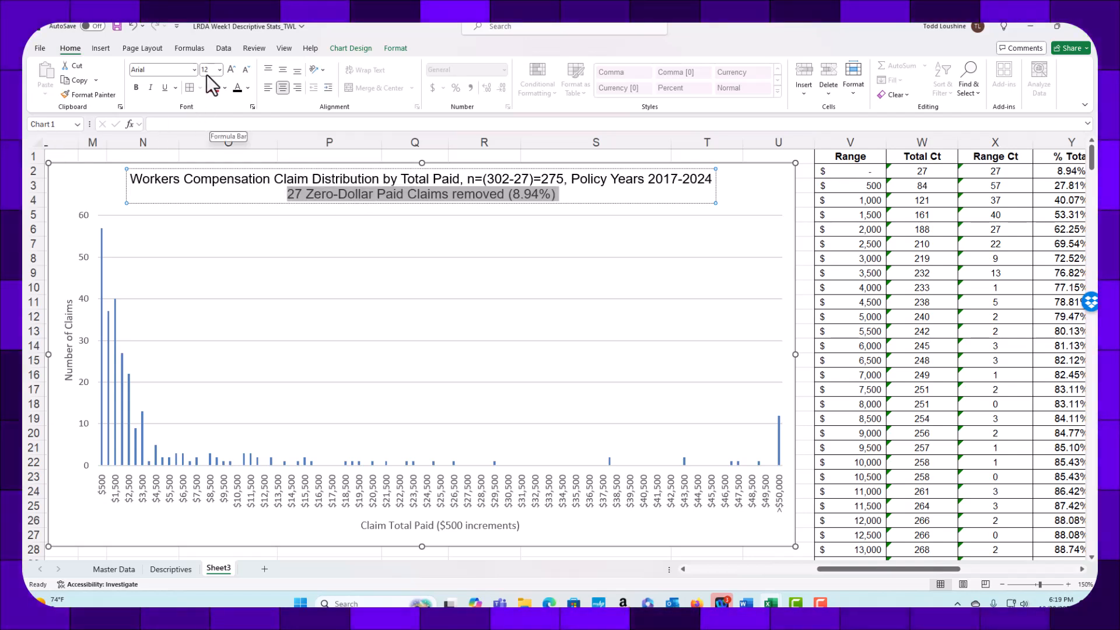
{"action": "left_click", "coordinate": [211, 107]}
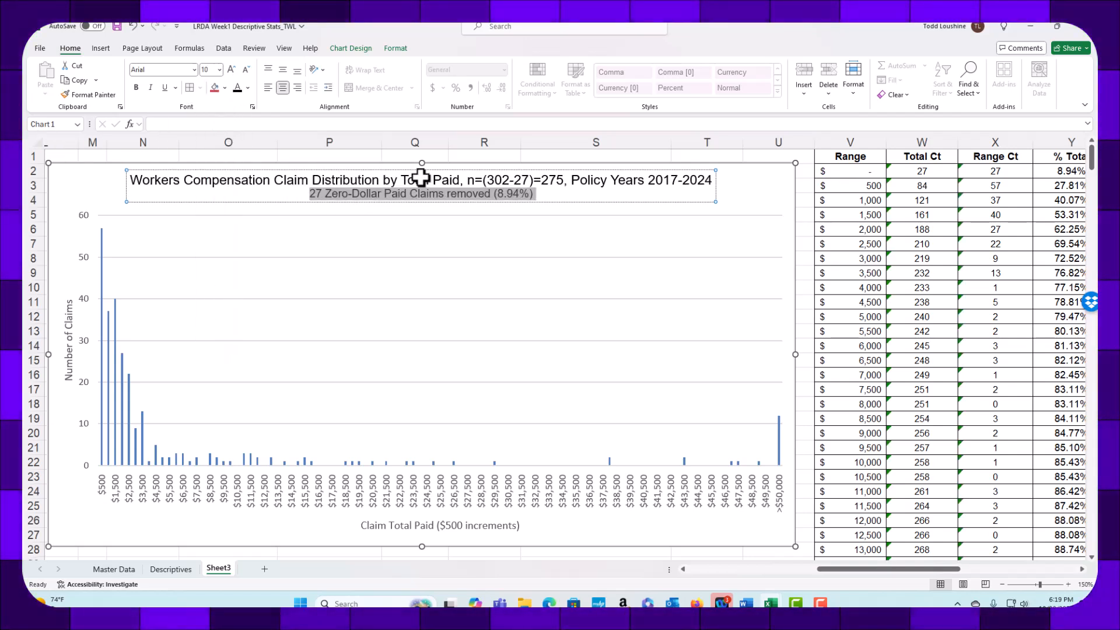
{"action": "left_click", "coordinate": [762, 195]}
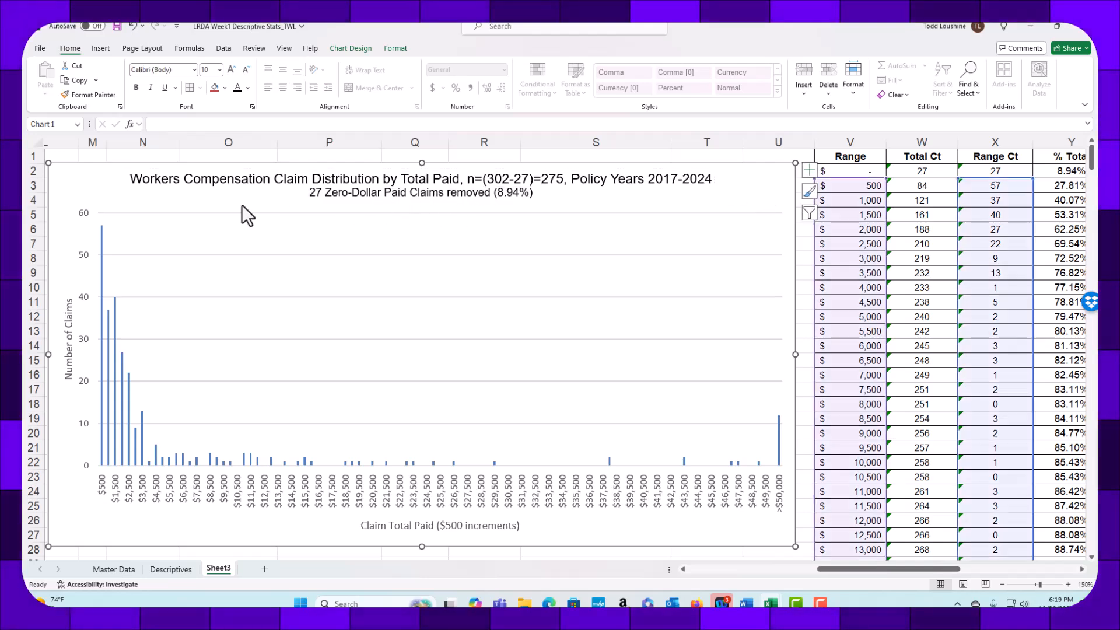
Insert "Figure 1. " at the beginning of the chart title.
{"action": "left_click", "coordinate": [134, 185]}
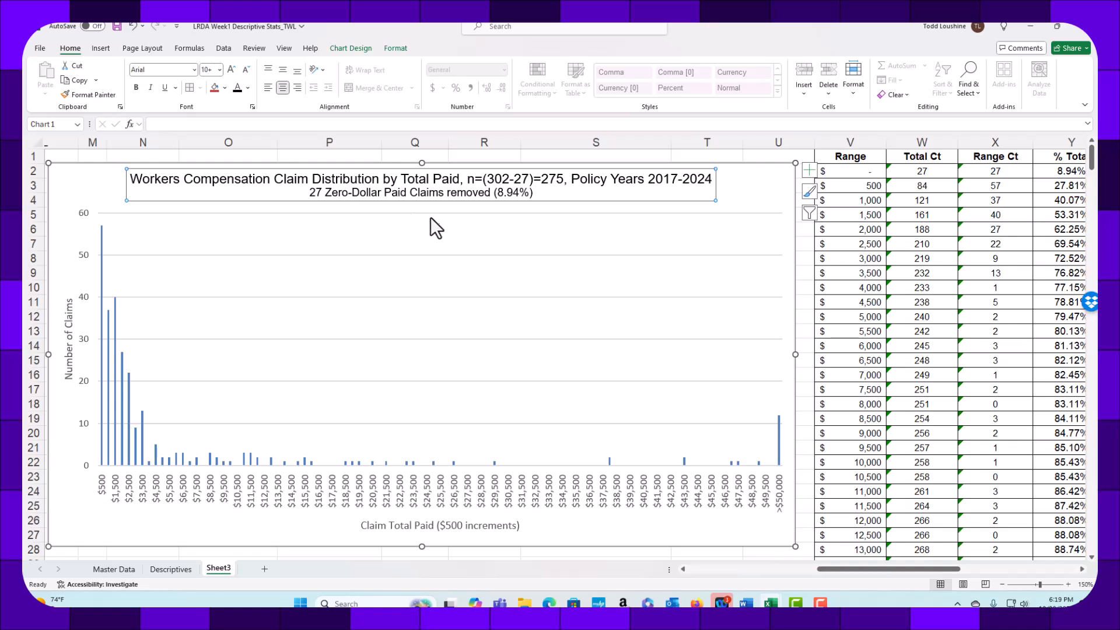
{"action": "left_click", "coordinate": [131, 182]}
{"action": "type", "text": "Figure "}
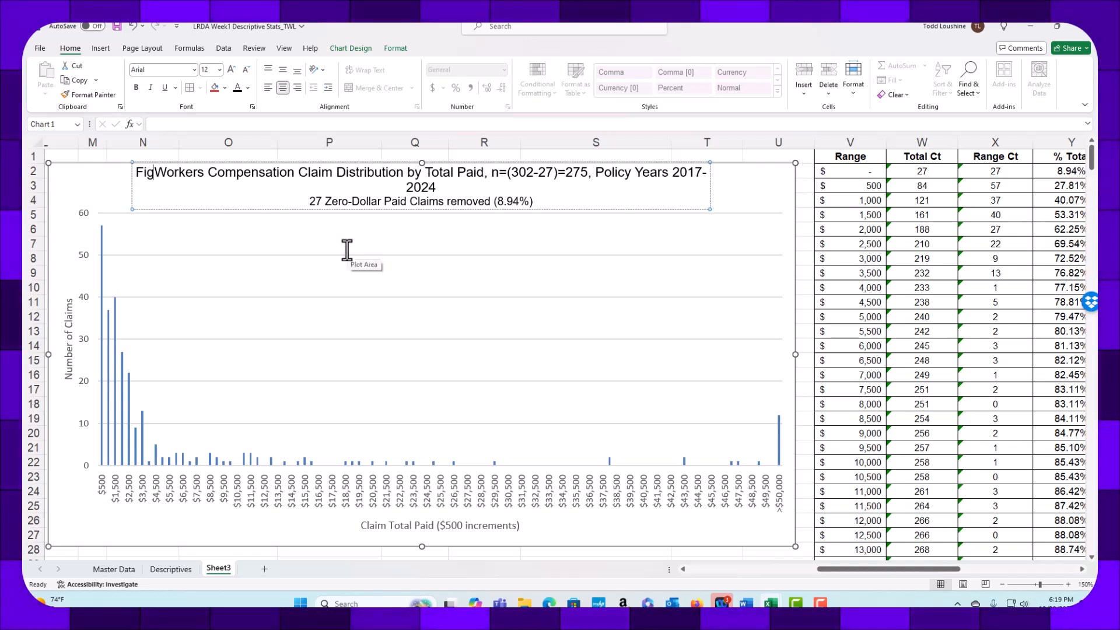
{"action": "type", "text": "1."}
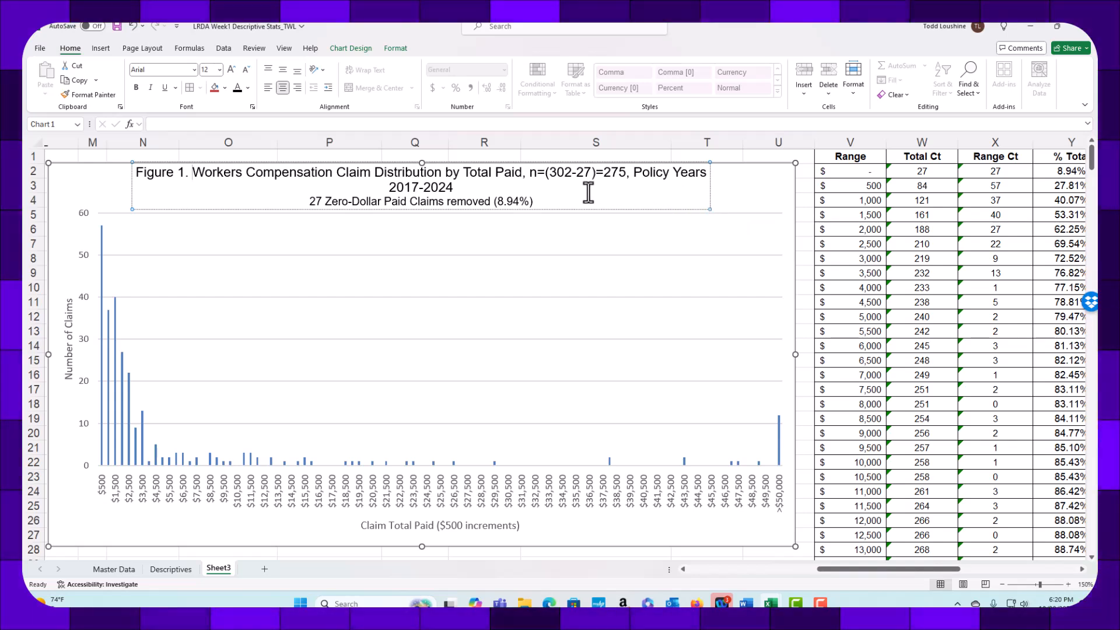
{"action": "left_click", "coordinate": [117, 209]}
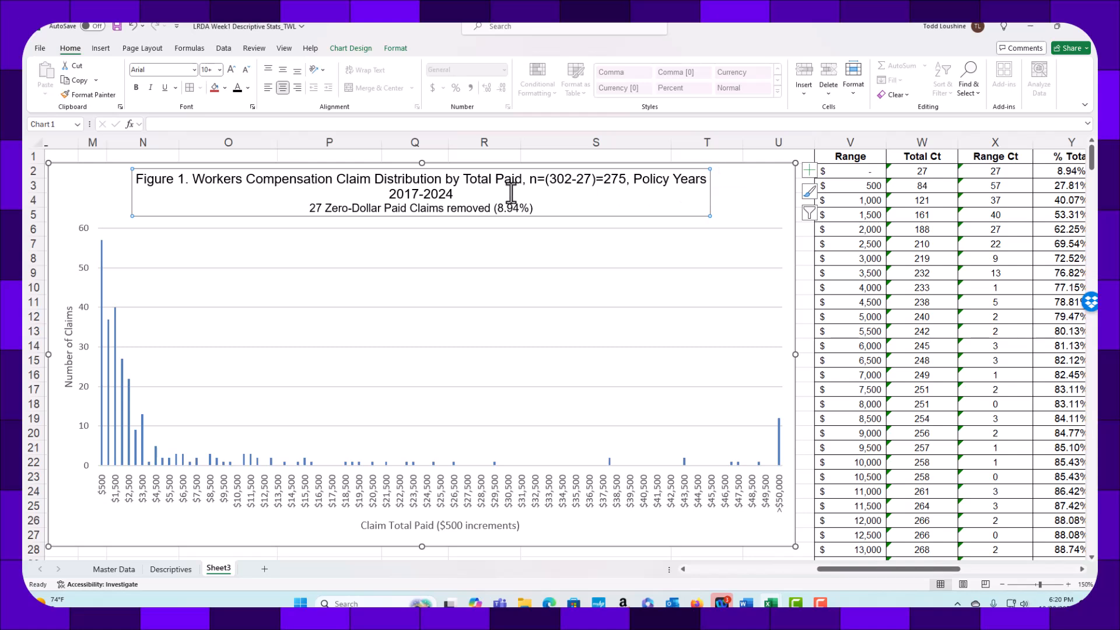
Break the chart title before "n=(302-27)=275" so that the sample size and policy years start a new line.
{"action": "left_click", "coordinate": [633, 183]}
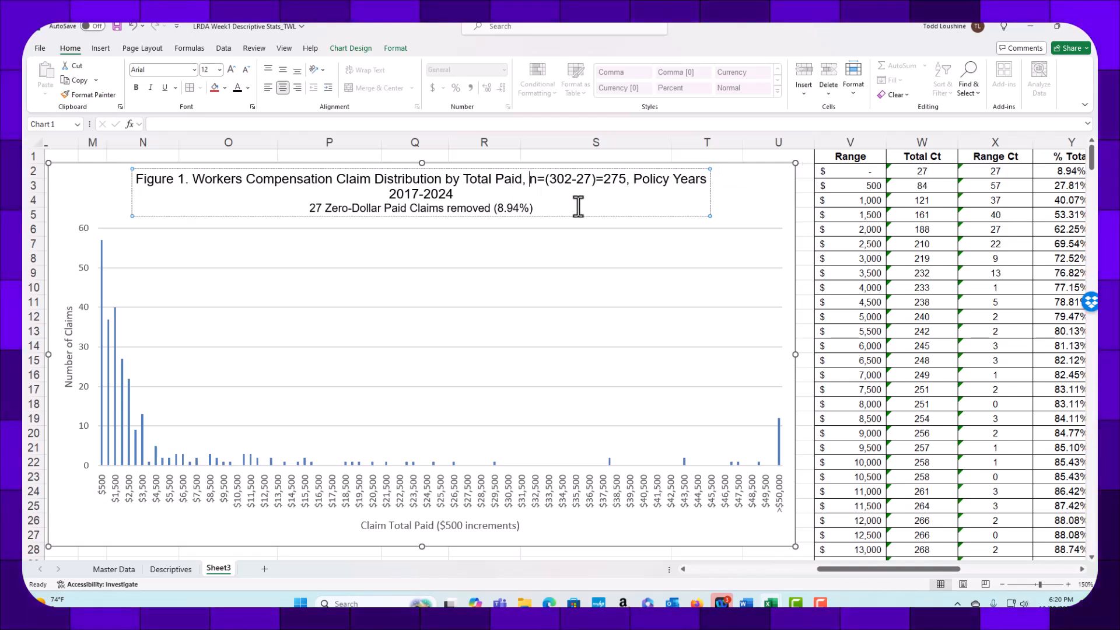
{"action": "left_click", "coordinate": [530, 185]}
{"action": "key", "text": "Return"}
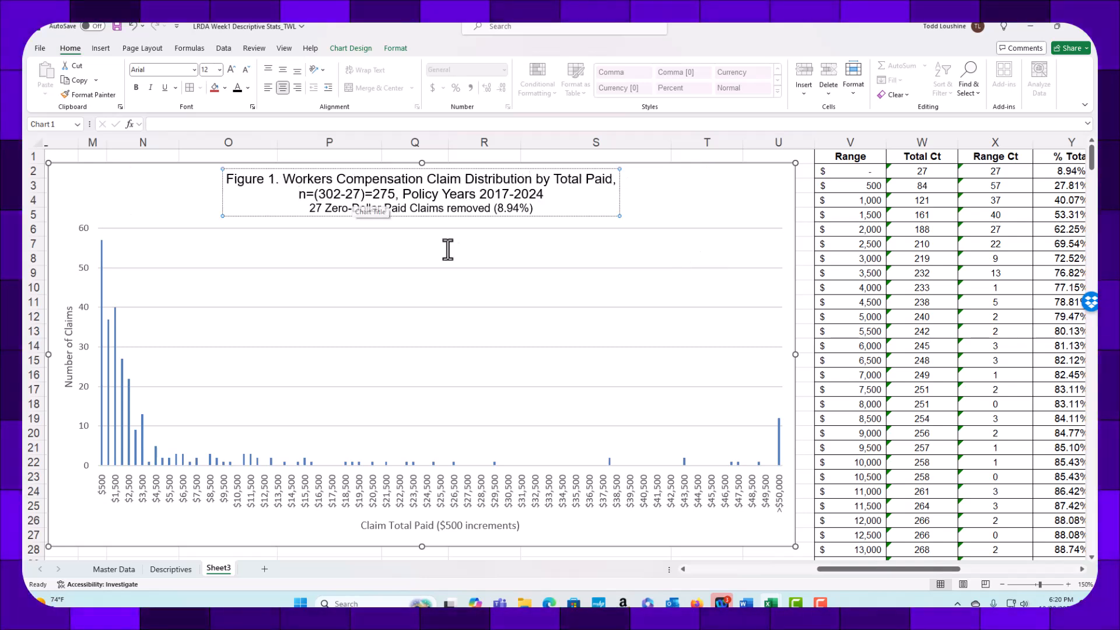
{"action": "left_click", "coordinate": [652, 195]}
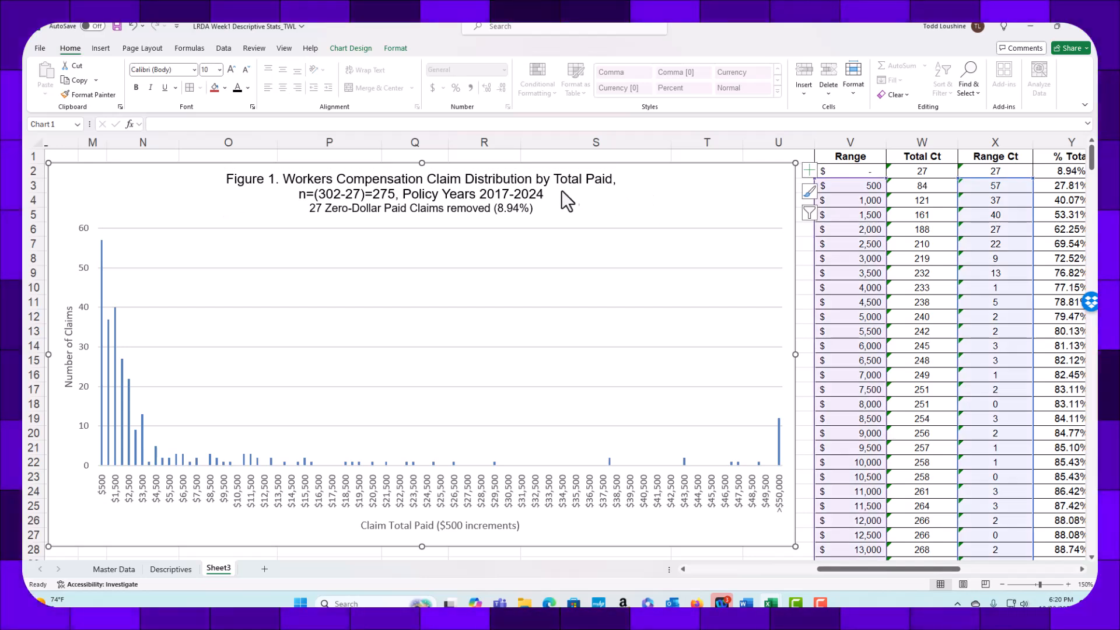
{"action": "left_click", "coordinate": [537, 200]}
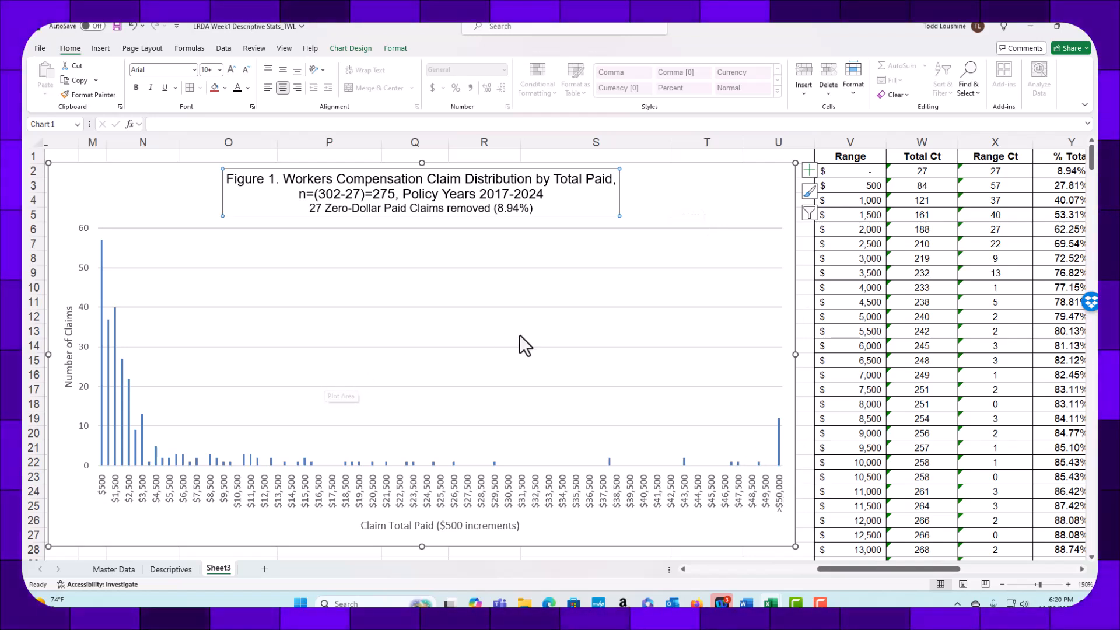
Save a copy of the workbook in the 2024 Fall folder as "LRDA Week1 Distribution Chart_TWL".
{"action": "left_click", "coordinate": [40, 49]}
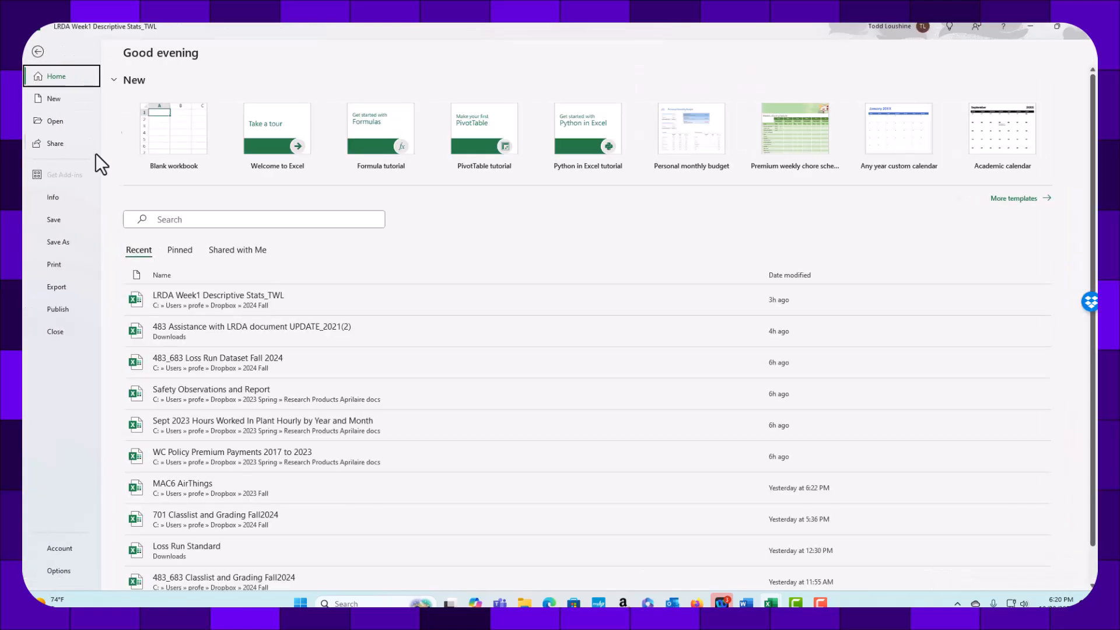
{"action": "left_click", "coordinate": [75, 238]}
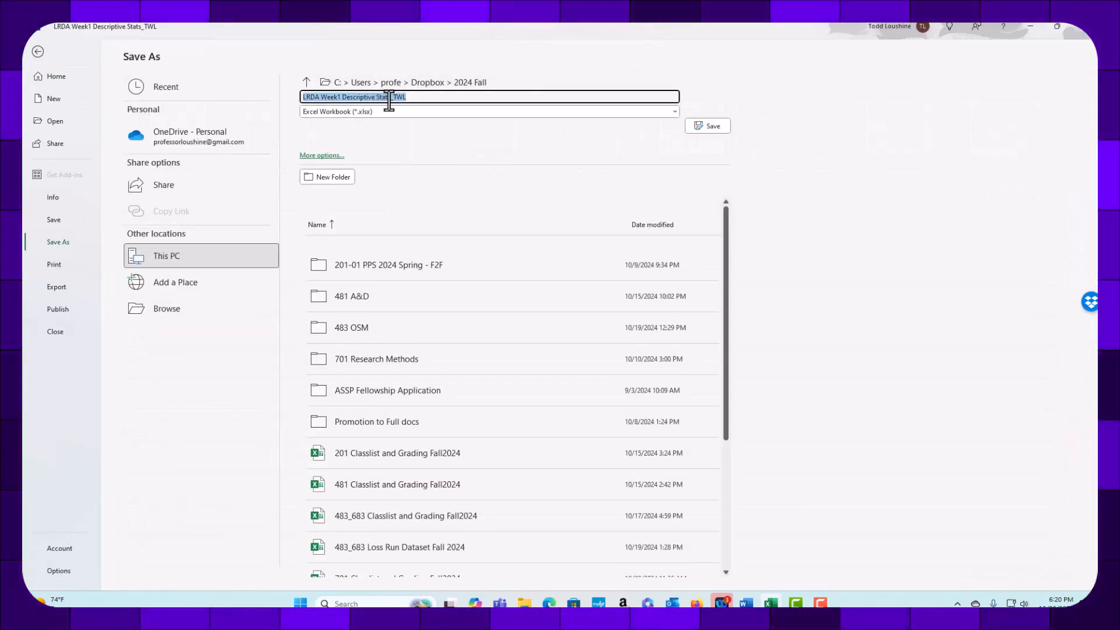
{"action": "left_click_drag", "start_coordinate": [389, 100], "coordinate": [380, 99]}
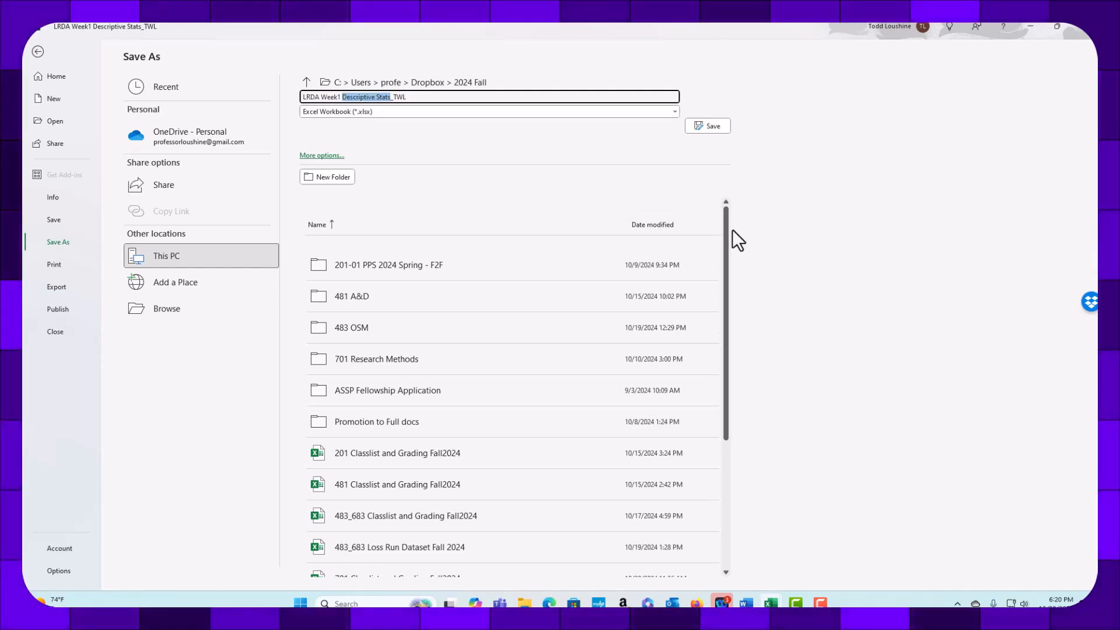
{"action": "type", "text": "Disc"}
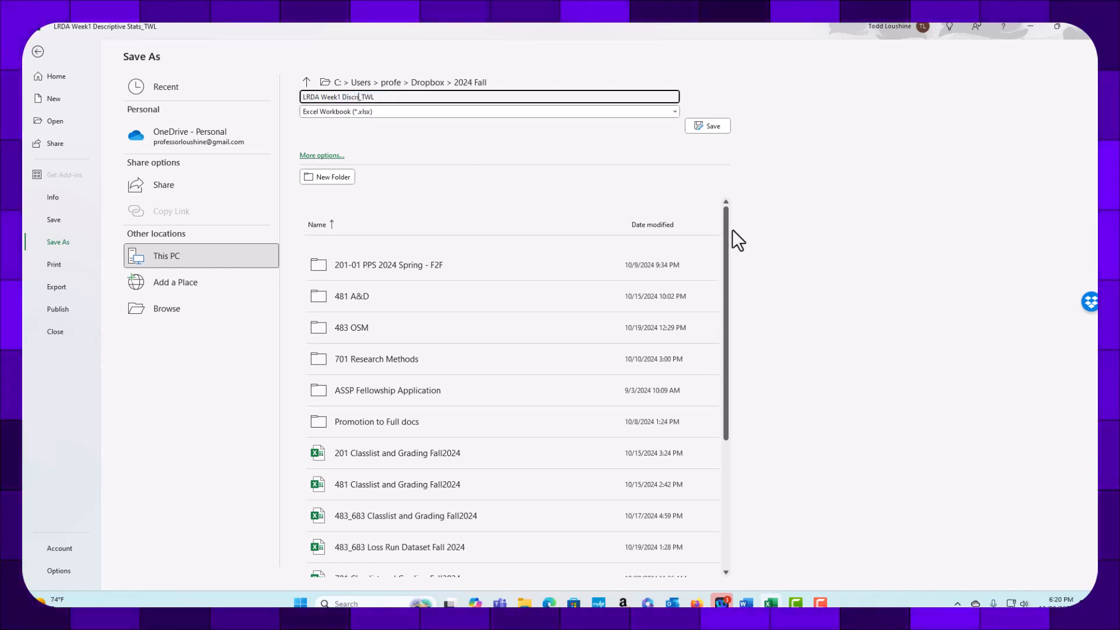
{"action": "key", "text": "BackSpace"}
{"action": "key", "text": "BackSpace"}
{"action": "key", "text": "BackSpace"}
{"action": "type", "text": "tribution "}
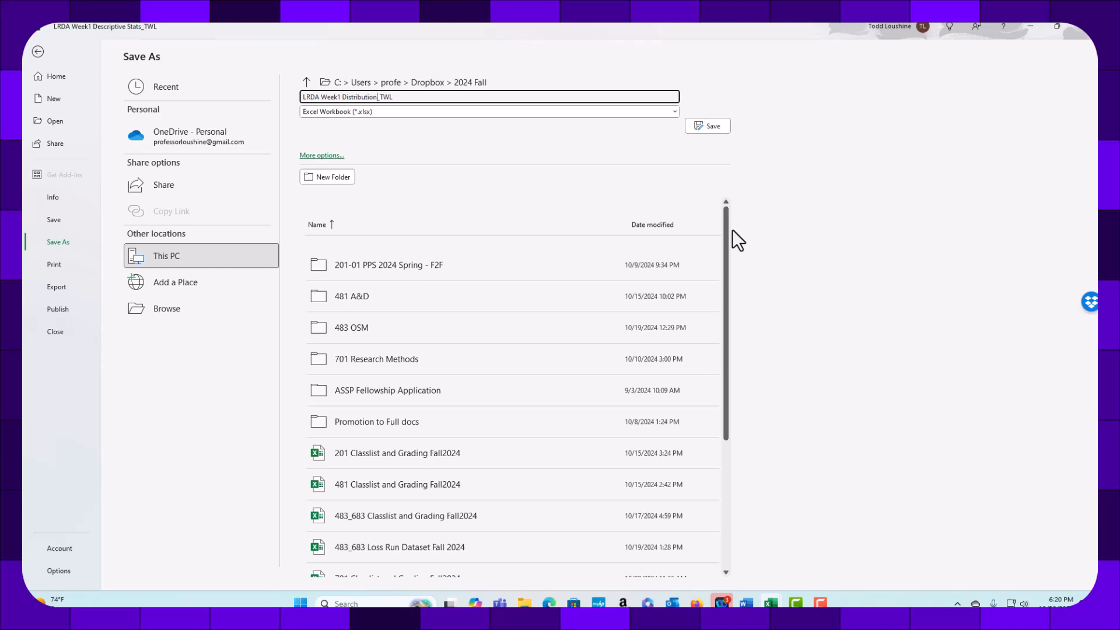
{"action": "type", "text": "C"}
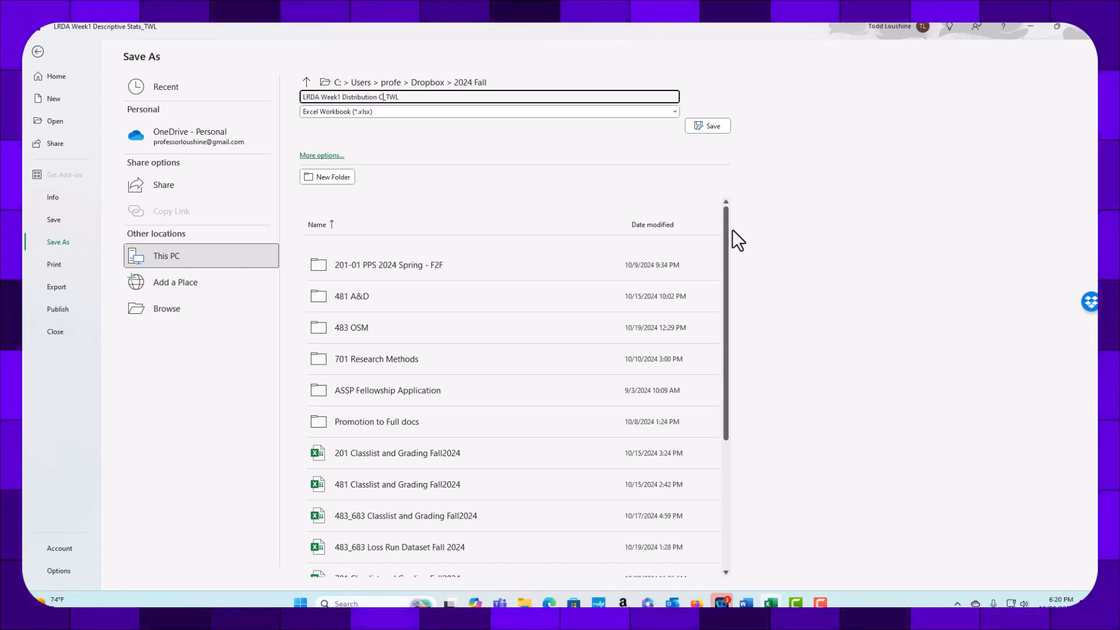
{"action": "type", "text": "hart"}
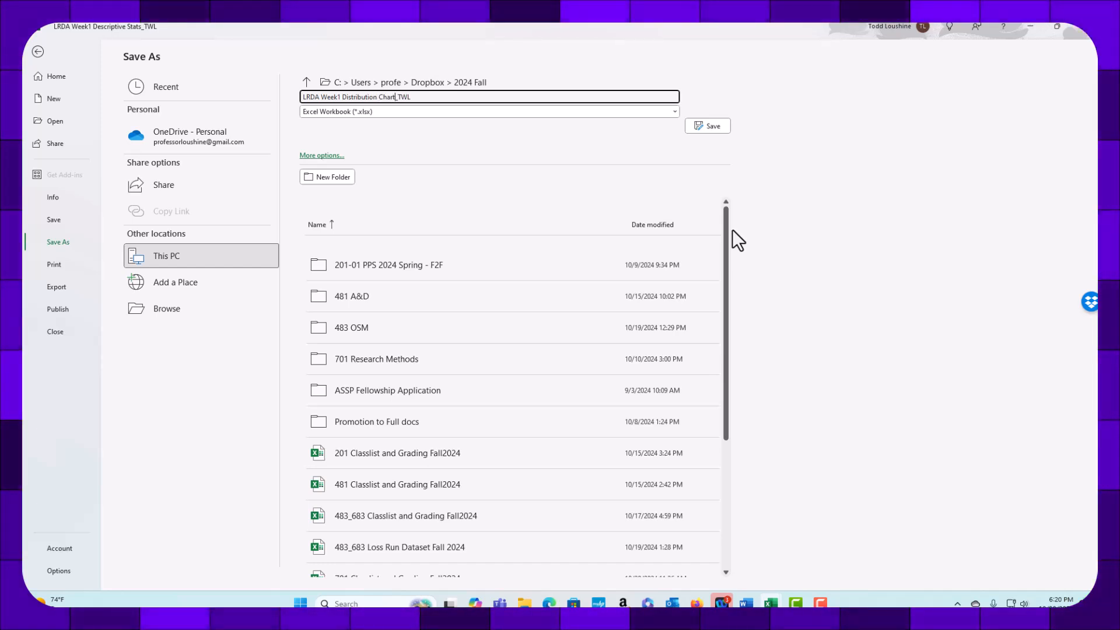
{"action": "left_click", "coordinate": [720, 127]}
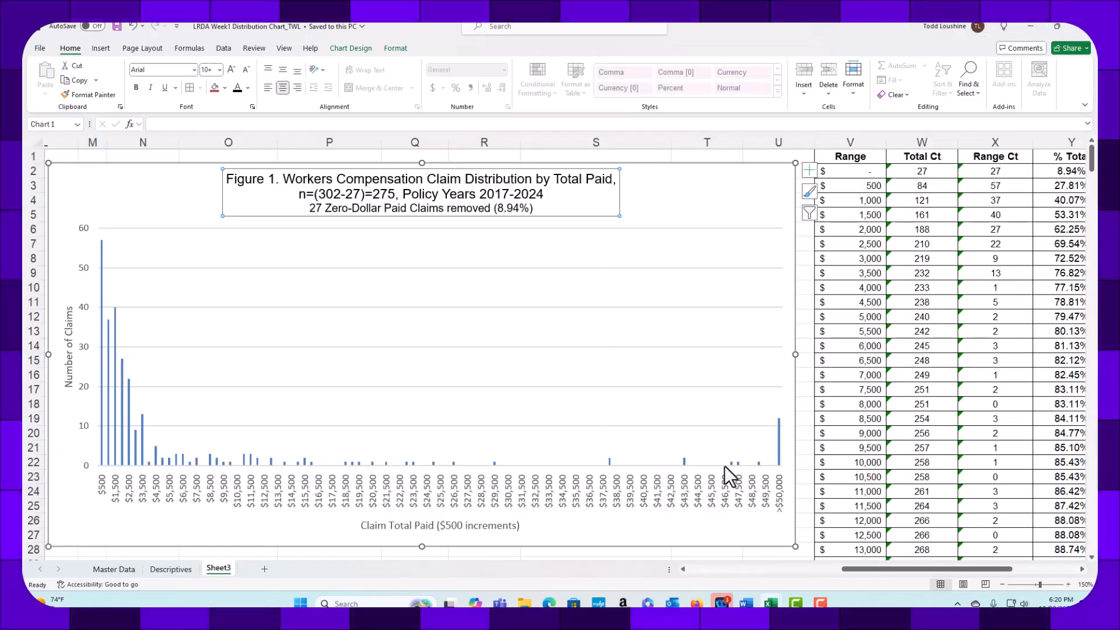
Rename the Sheet3 worksheet "Distribution".
{"action": "left_click", "coordinate": [807, 503]}
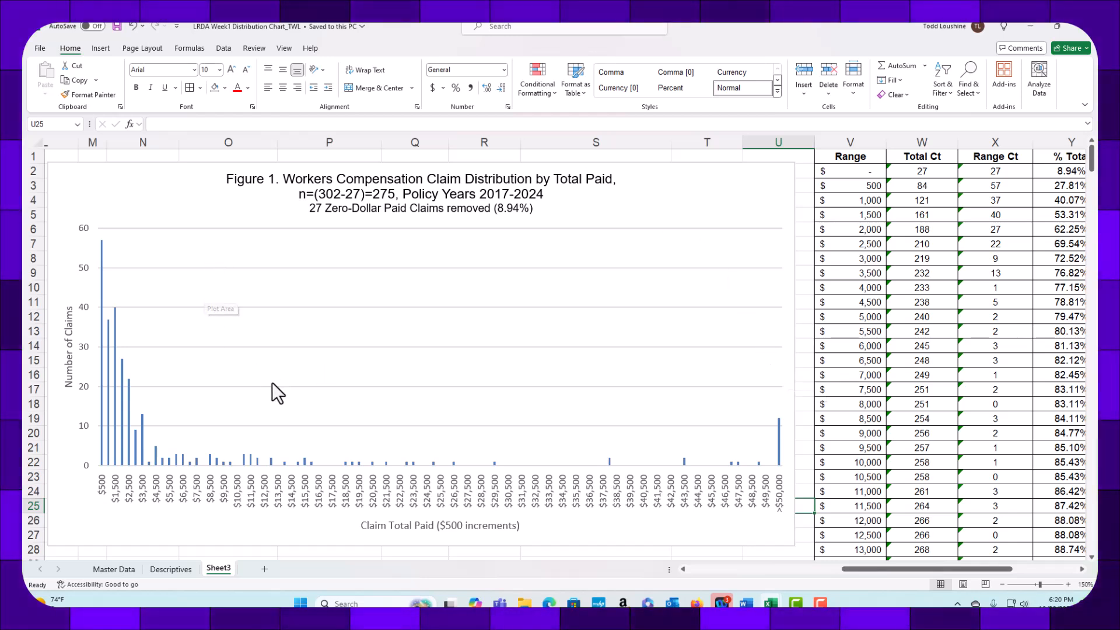
{"action": "double_click", "coordinate": [219, 568]}
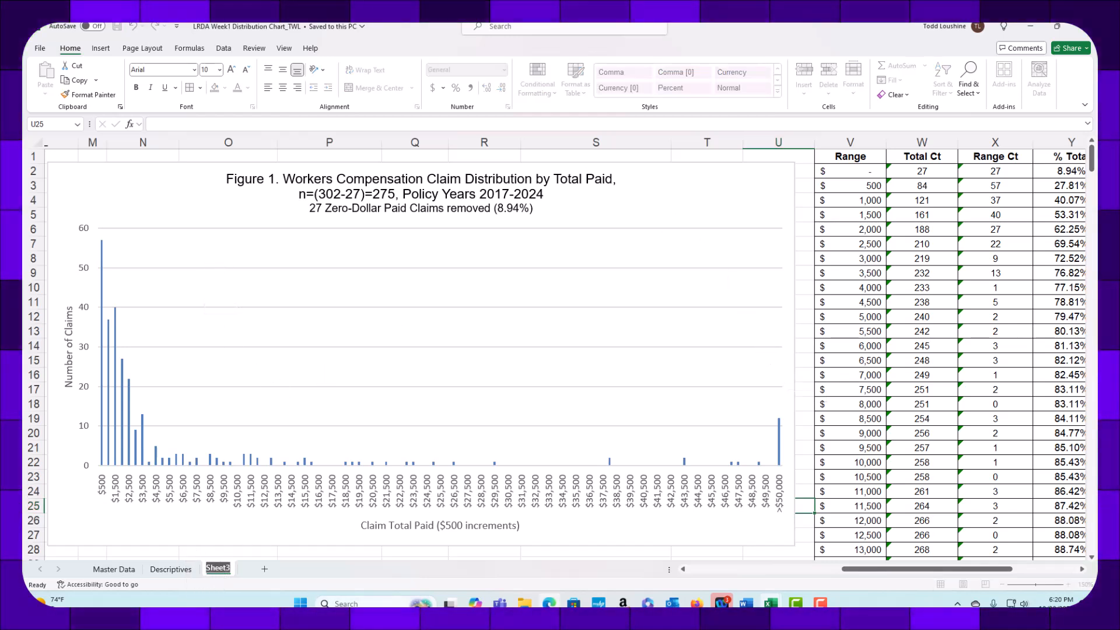
{"action": "mouse_move", "coordinate": [549, 602]}
{"action": "type", "text": "Distri"}
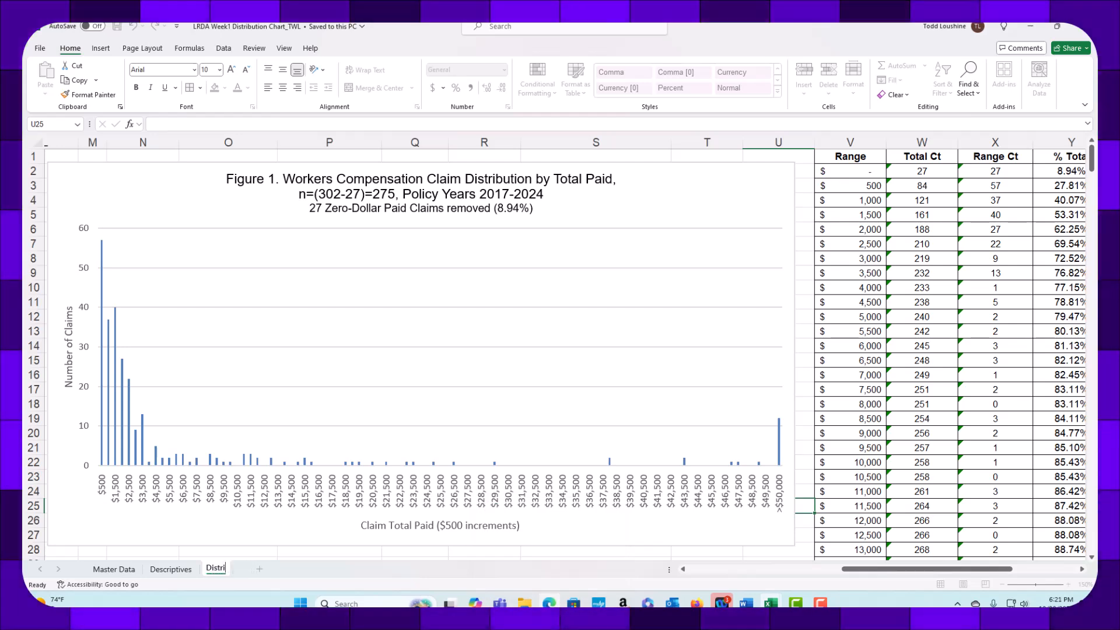
{"action": "type", "text": "bu"}
{"action": "key", "text": "Return"}
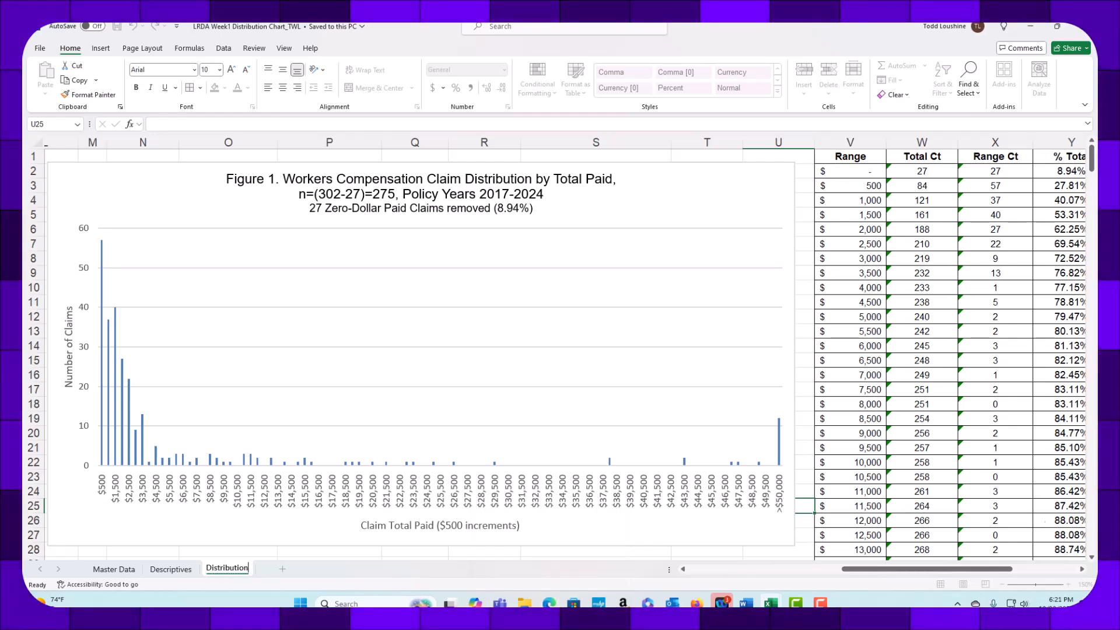
{"action": "key", "text": "Return"}
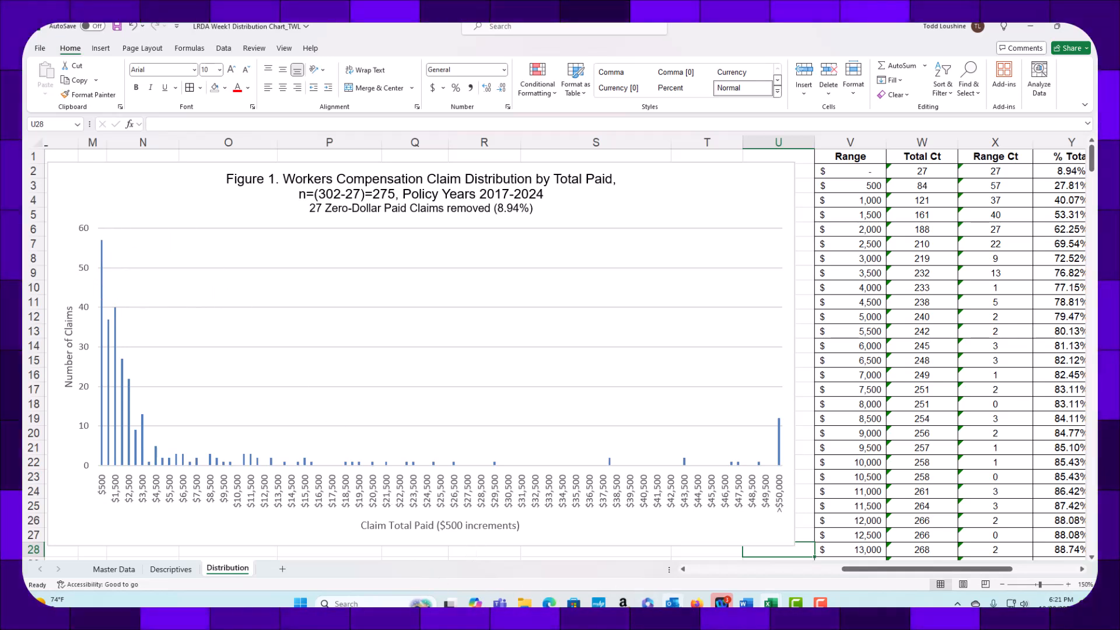
Examine how the example chart in the 483 Assistance with LRDA workbook marks the median and average, and return to the distribution chart workbook.
{"action": "mouse_move", "coordinate": [770, 602]}
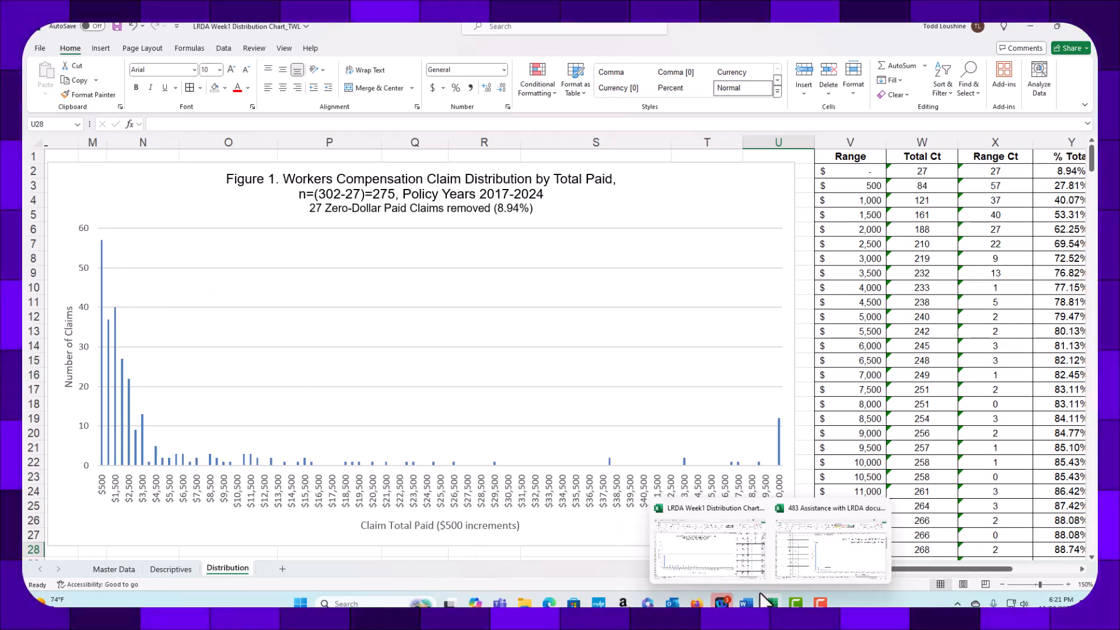
{"action": "left_click", "coordinate": [796, 570]}
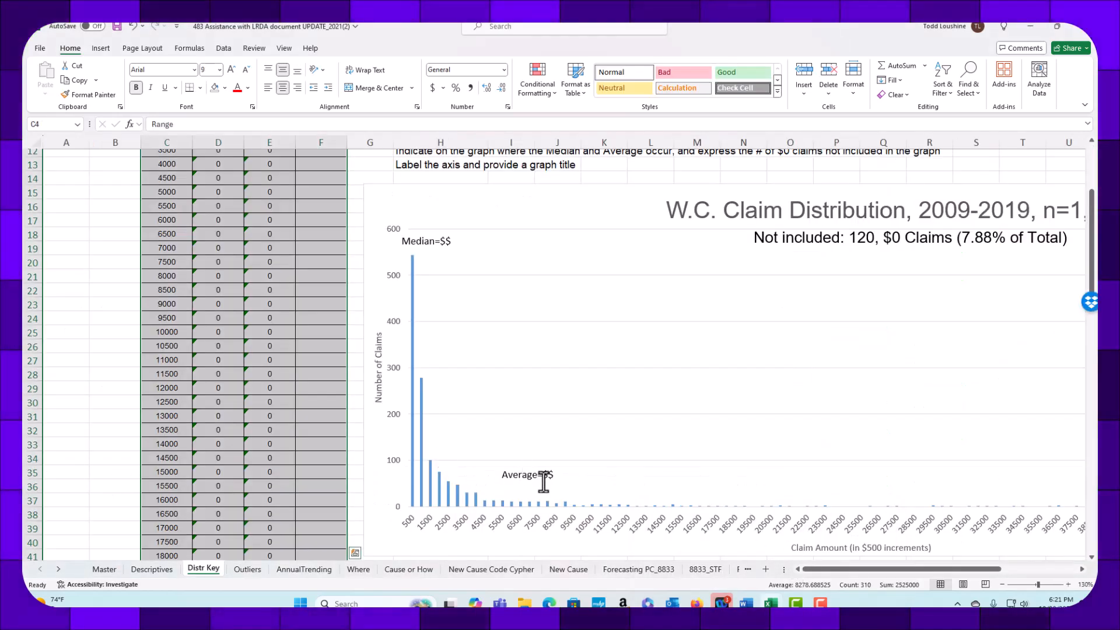
{"action": "mouse_move", "coordinate": [819, 603]}
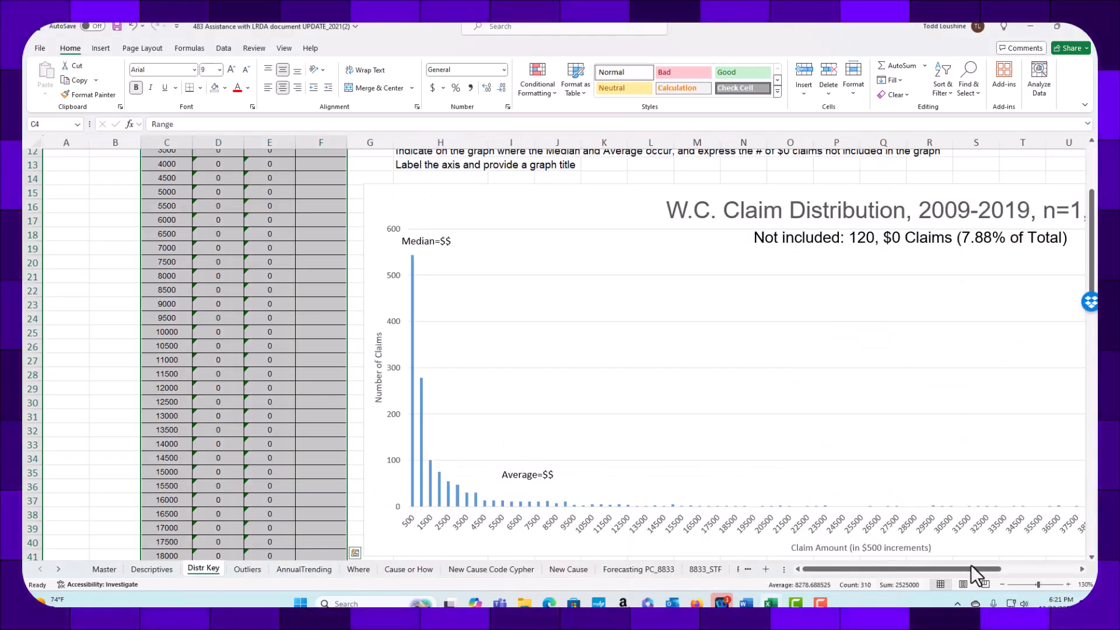
{"action": "left_click_drag", "start_coordinate": [974, 568], "coordinate": [925, 567]}
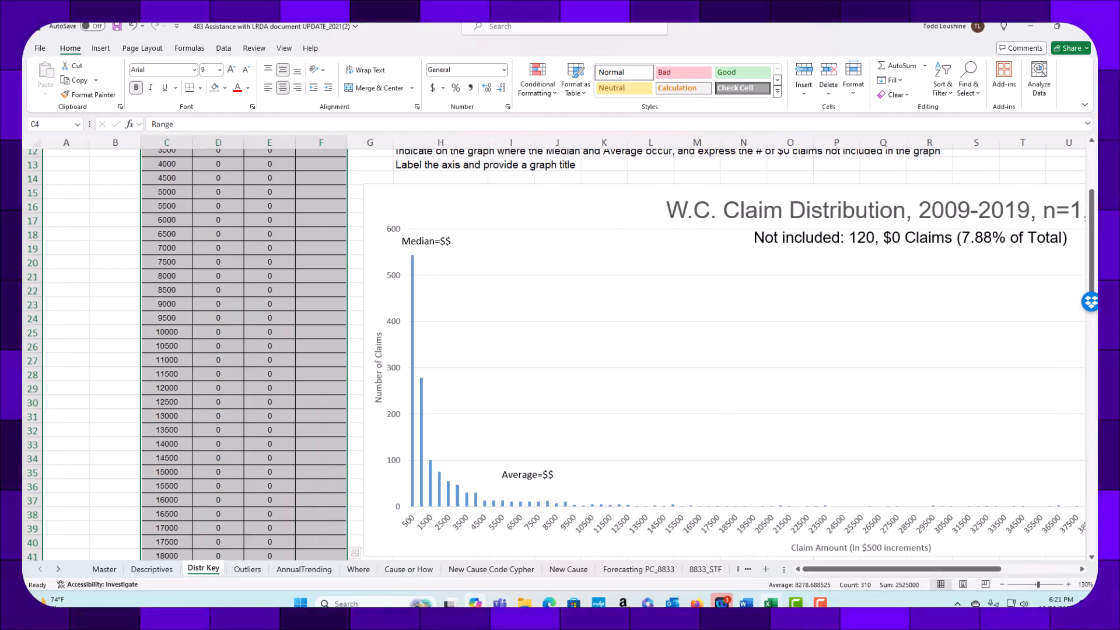
{"action": "left_click", "coordinate": [1027, 26]}
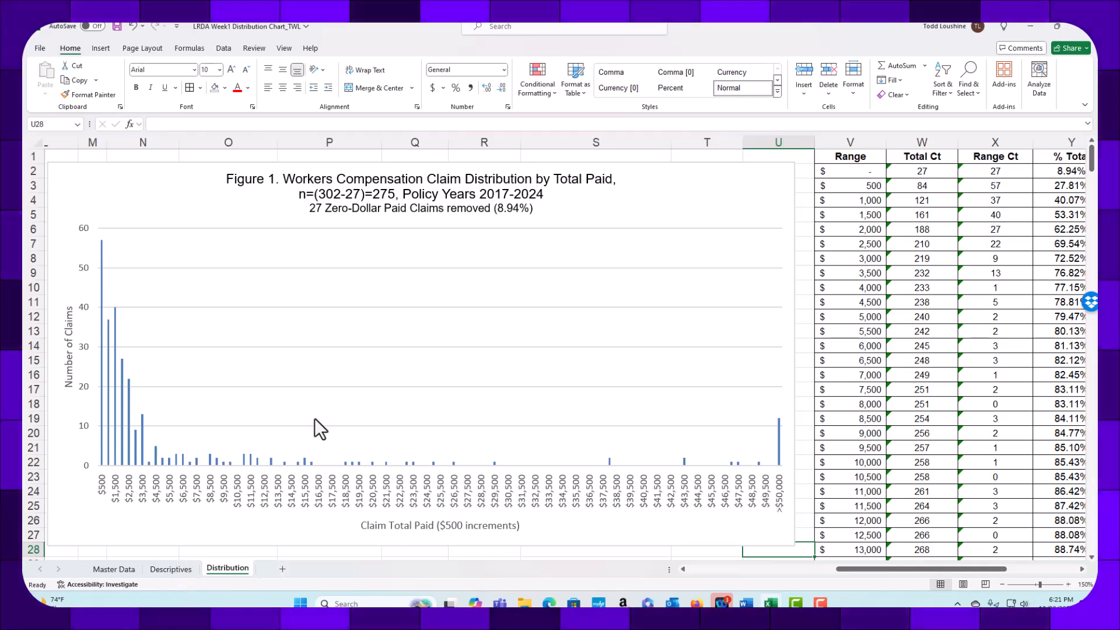
Copy the Descriptive Statistics table from the Descriptives sheet and paste it as a linked picture at cell O31 of the Distribution sheet.
{"action": "scroll", "coordinate": [313, 419], "scroll_direction": "down", "scroll_amount": 4}
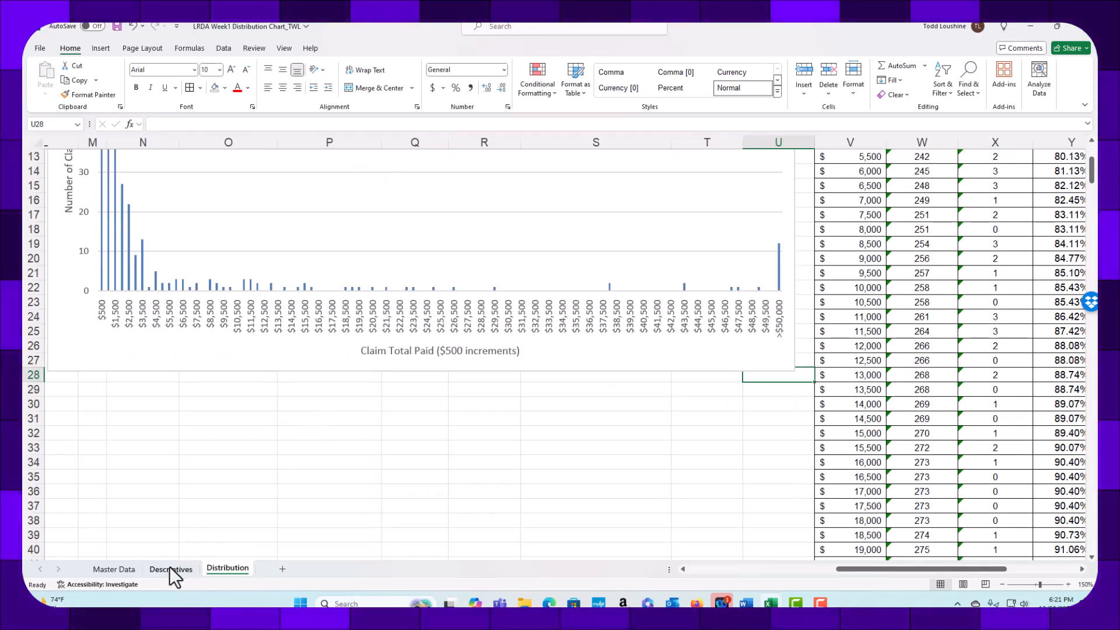
{"action": "left_click", "coordinate": [170, 569]}
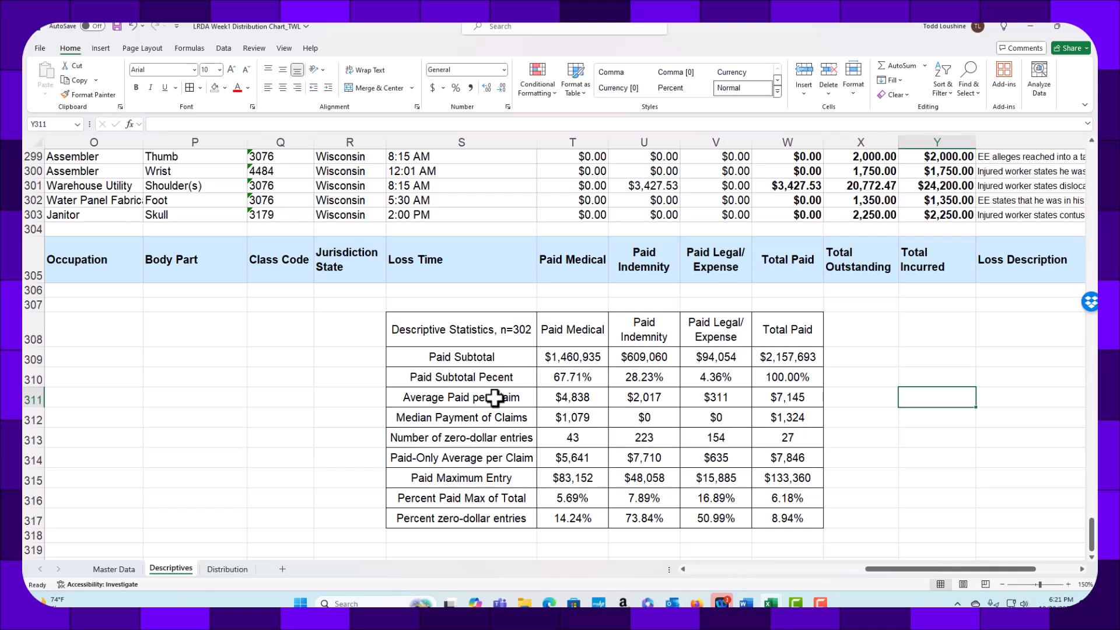
{"action": "left_click_drag", "start_coordinate": [554, 356], "coordinate": [792, 515]}
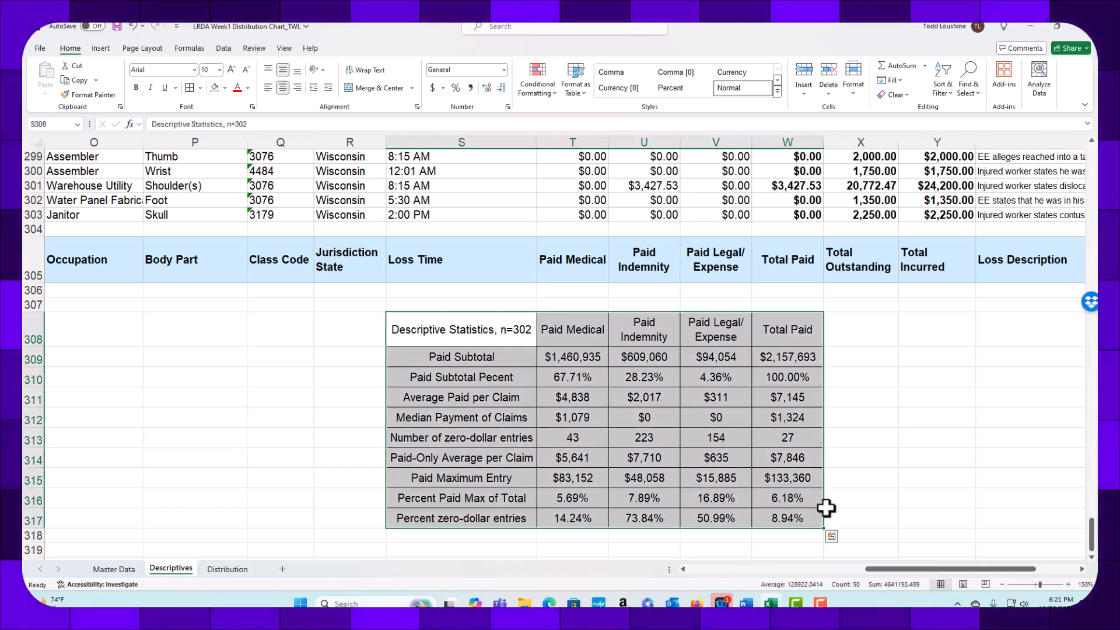
{"action": "key", "text": "ctrl+c"}
{"action": "left_click", "coordinate": [245, 572]}
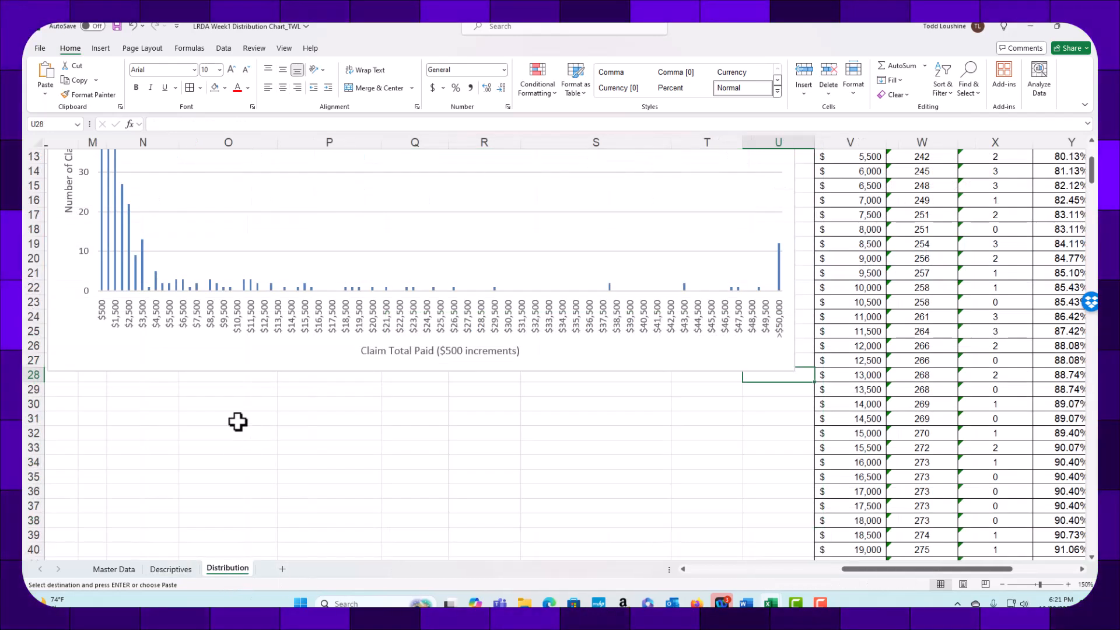
{"action": "right_click", "coordinate": [237, 421]}
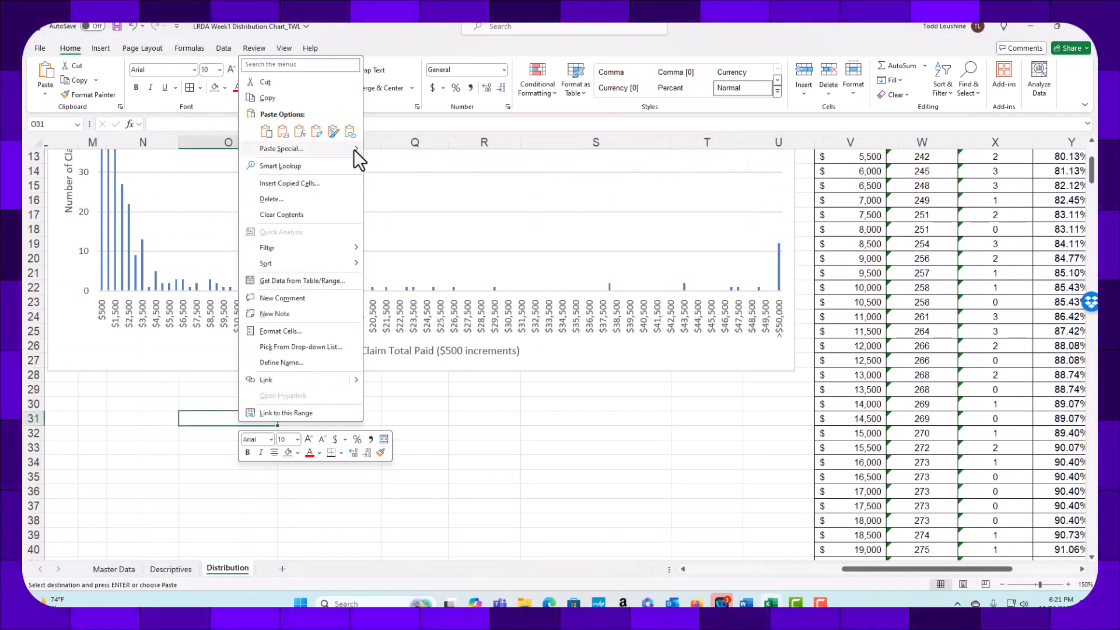
{"action": "mouse_move", "coordinate": [353, 150]}
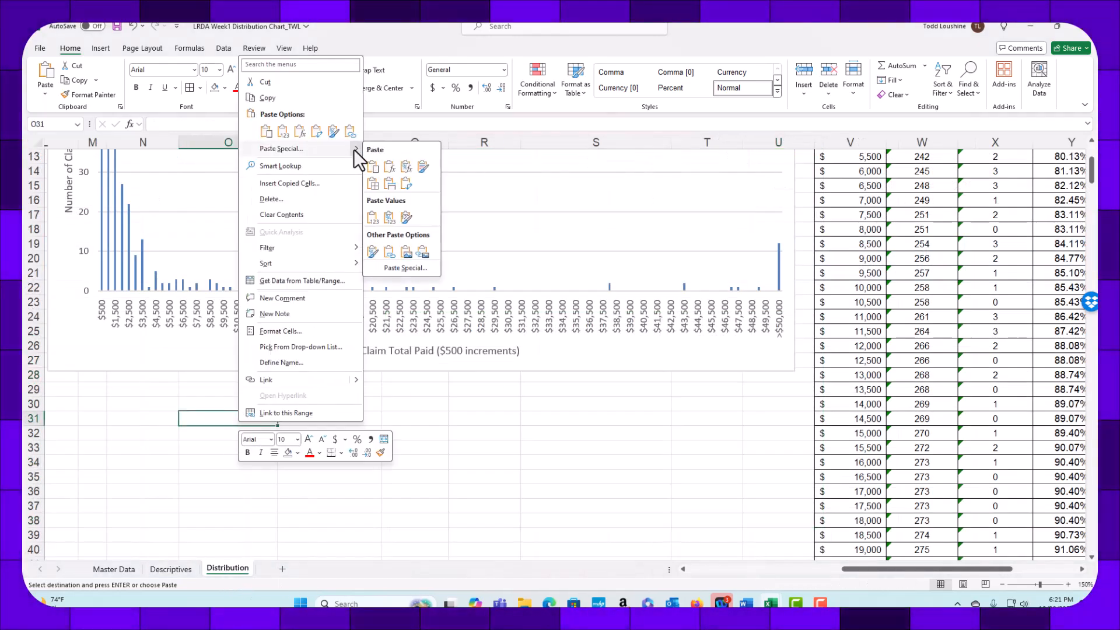
{"action": "left_click", "coordinate": [421, 250]}
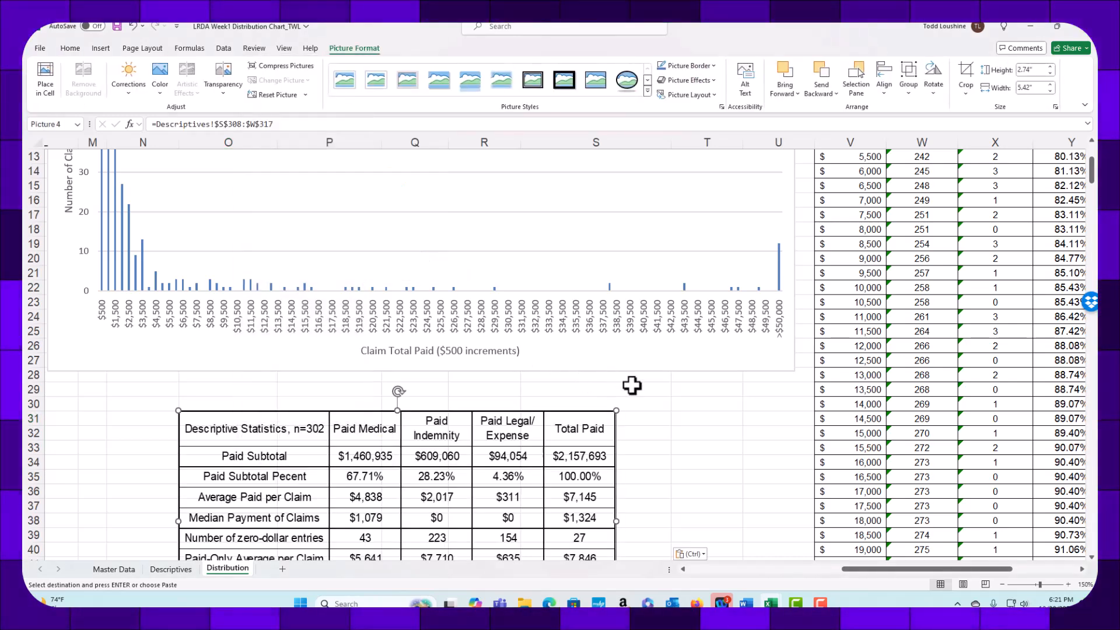
Shrink the linked statistics picture proportionally from its lower-left corner so that it ends at about row 44.
{"action": "scroll", "coordinate": [725, 449], "scroll_direction": "down", "scroll_amount": 4}
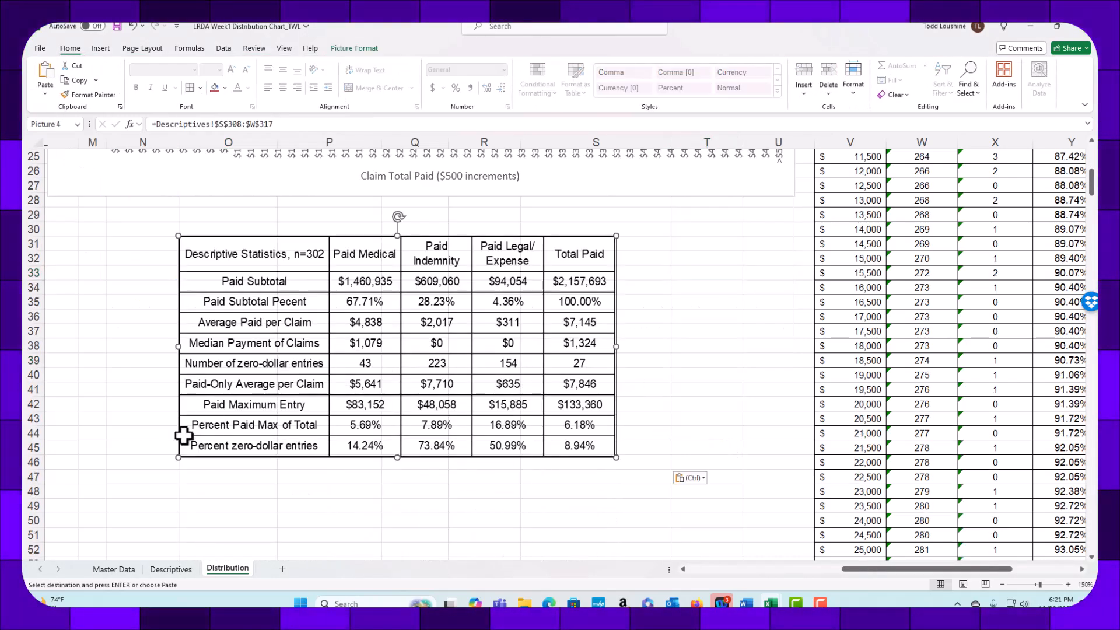
{"action": "left_click_drag", "start_coordinate": [173, 461], "coordinate": [228, 435]}
{"action": "left_click", "coordinate": [749, 329]}
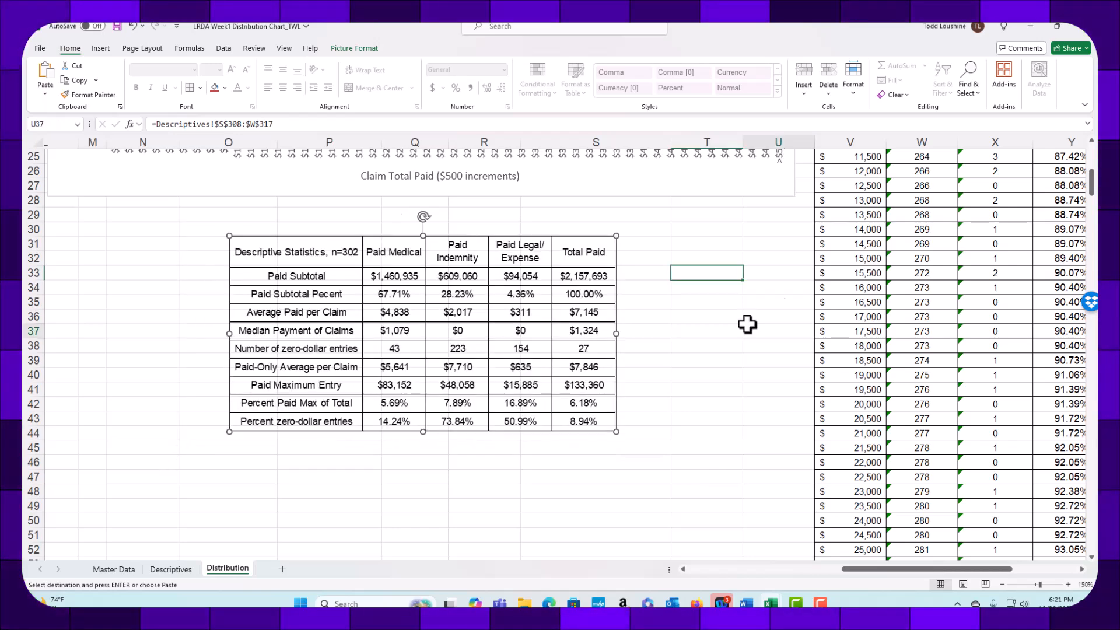
Draw a thin down arrow inside the chart above the $1,000 and $1,500 bars, about 0.74" high and 0.07" wide.
{"action": "scroll", "coordinate": [549, 331], "scroll_direction": "up", "scroll_amount": 3}
{"action": "scroll", "coordinate": [682, 415], "scroll_direction": "up", "scroll_amount": 5}
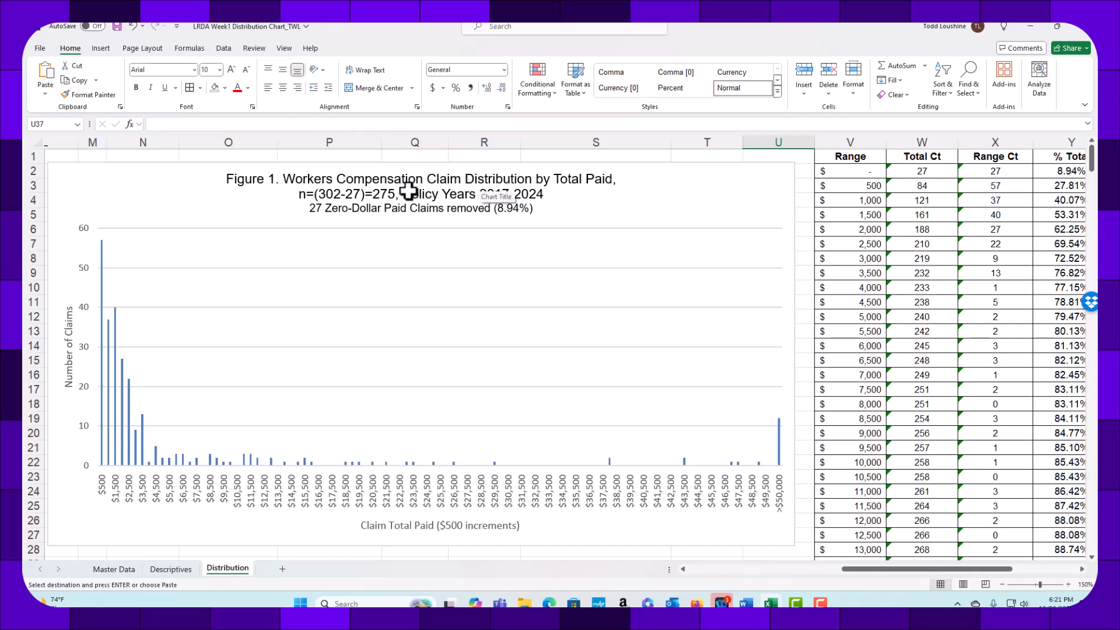
{"action": "left_click", "coordinate": [543, 211]}
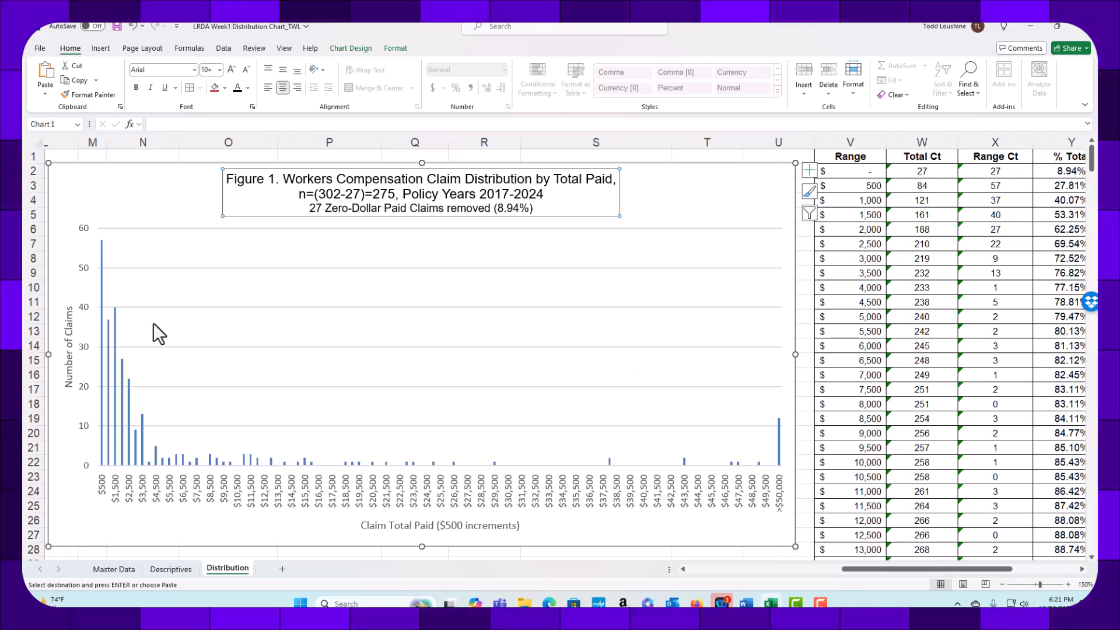
{"action": "scroll", "coordinate": [208, 373], "scroll_direction": "down", "scroll_amount": 5}
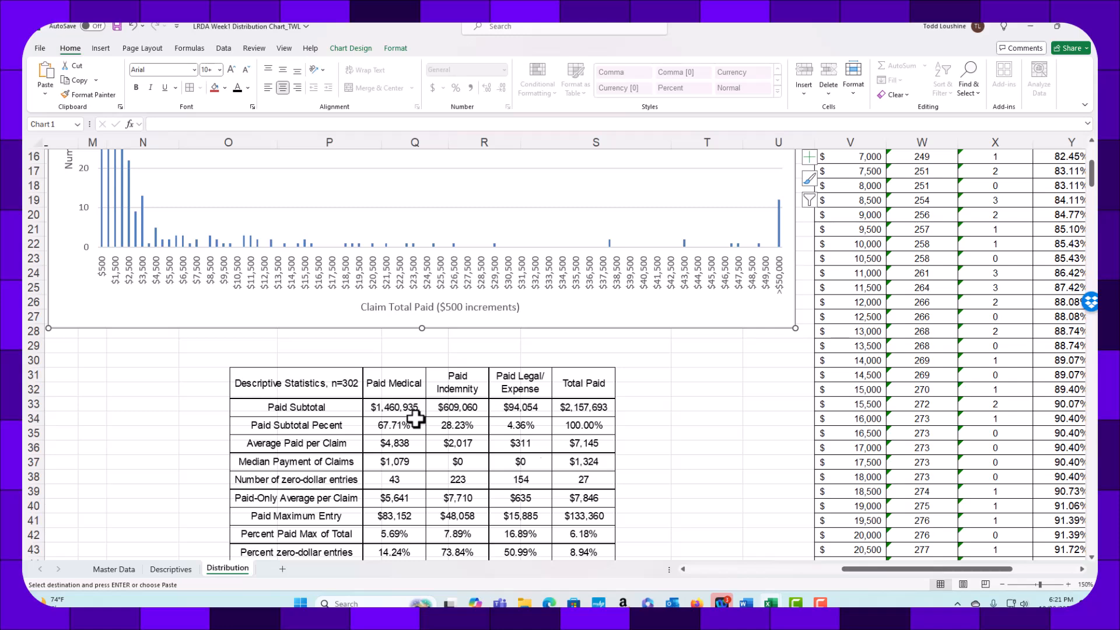
{"action": "scroll", "coordinate": [128, 414], "scroll_direction": "up", "scroll_amount": 3}
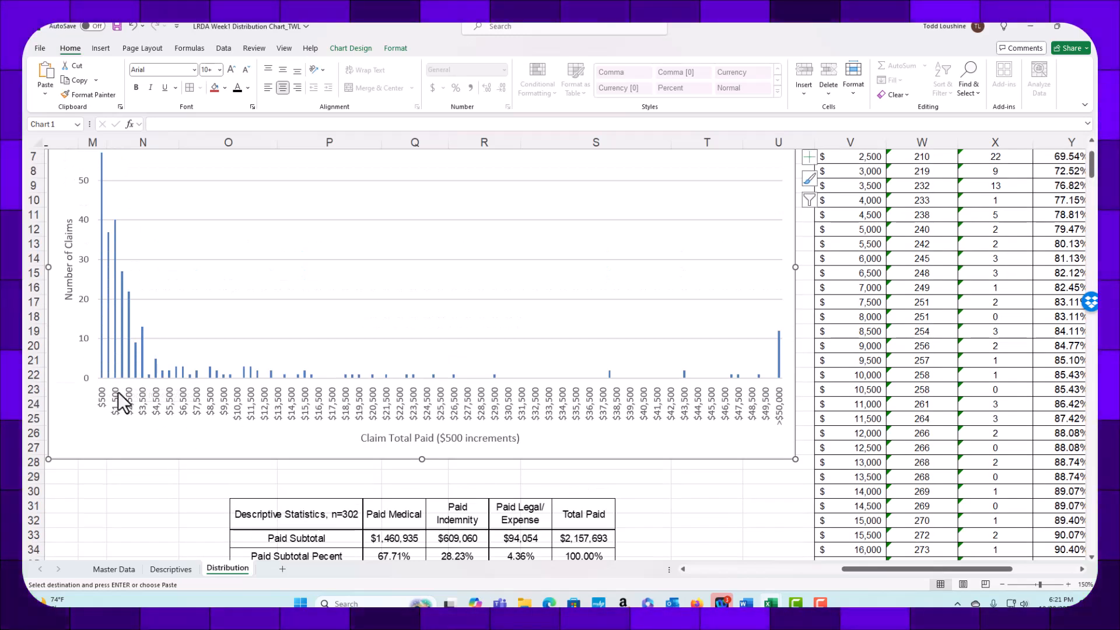
{"action": "scroll", "coordinate": [117, 392], "scroll_direction": "up", "scroll_amount": 2}
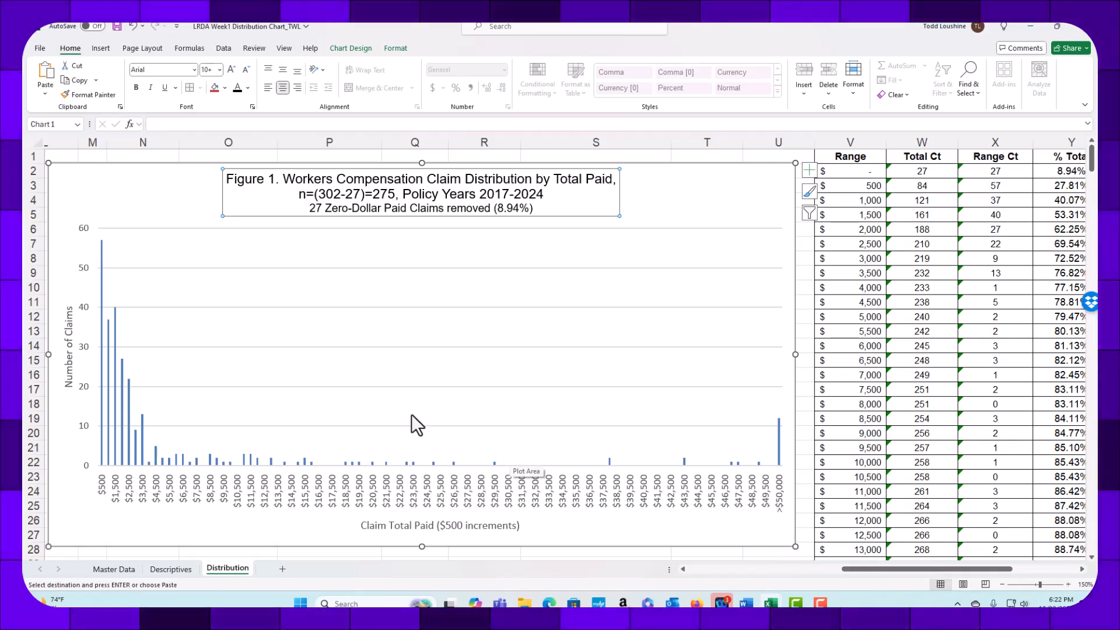
{"action": "left_click", "coordinate": [97, 46]}
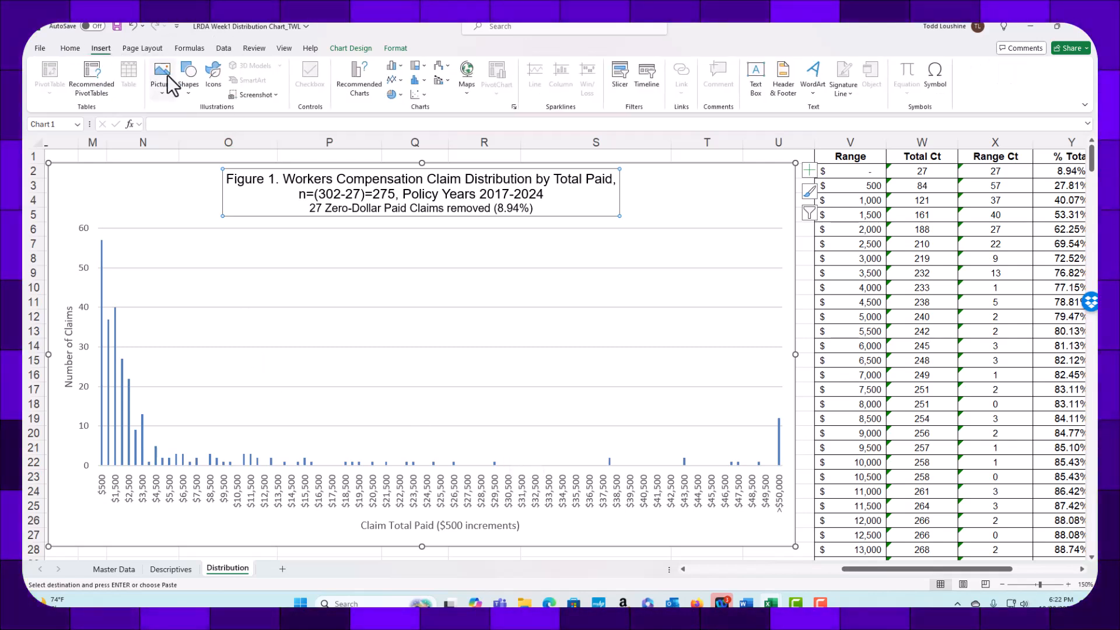
{"action": "left_click", "coordinate": [189, 88]}
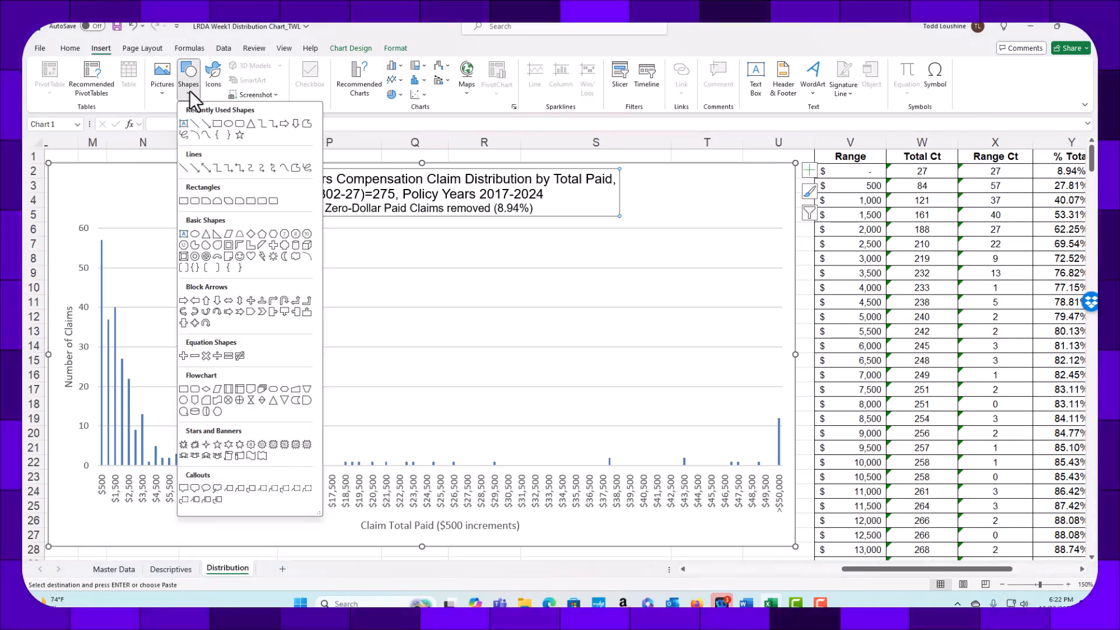
{"action": "left_click", "coordinate": [296, 125]}
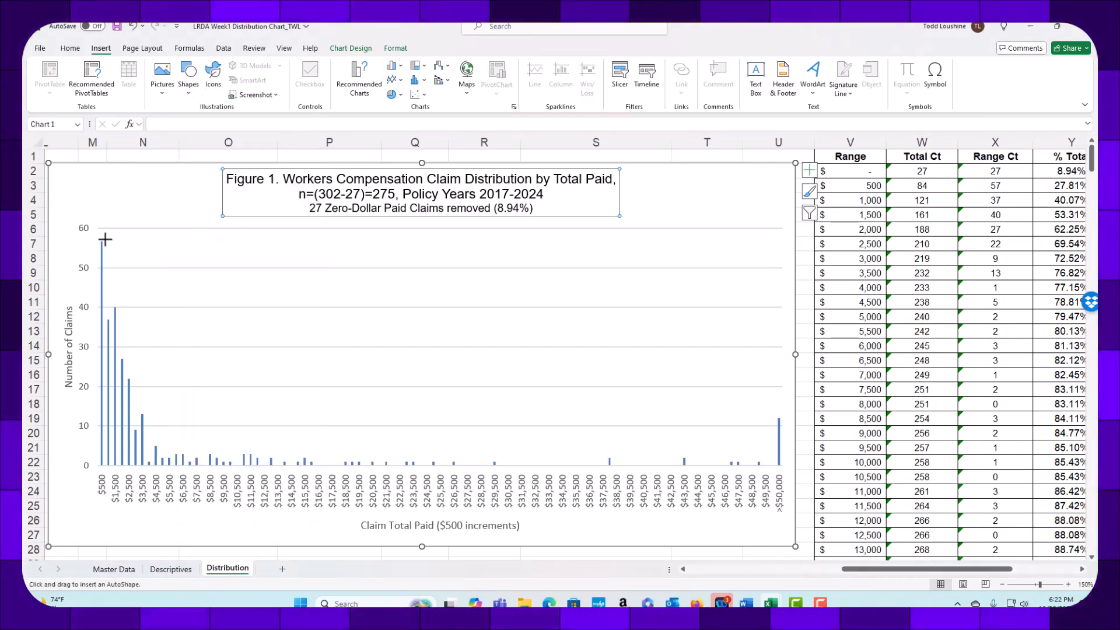
{"action": "left_click_drag", "start_coordinate": [106, 243], "coordinate": [107, 245]}
{"action": "left_click_drag", "start_coordinate": [112, 299], "coordinate": [112, 299]}
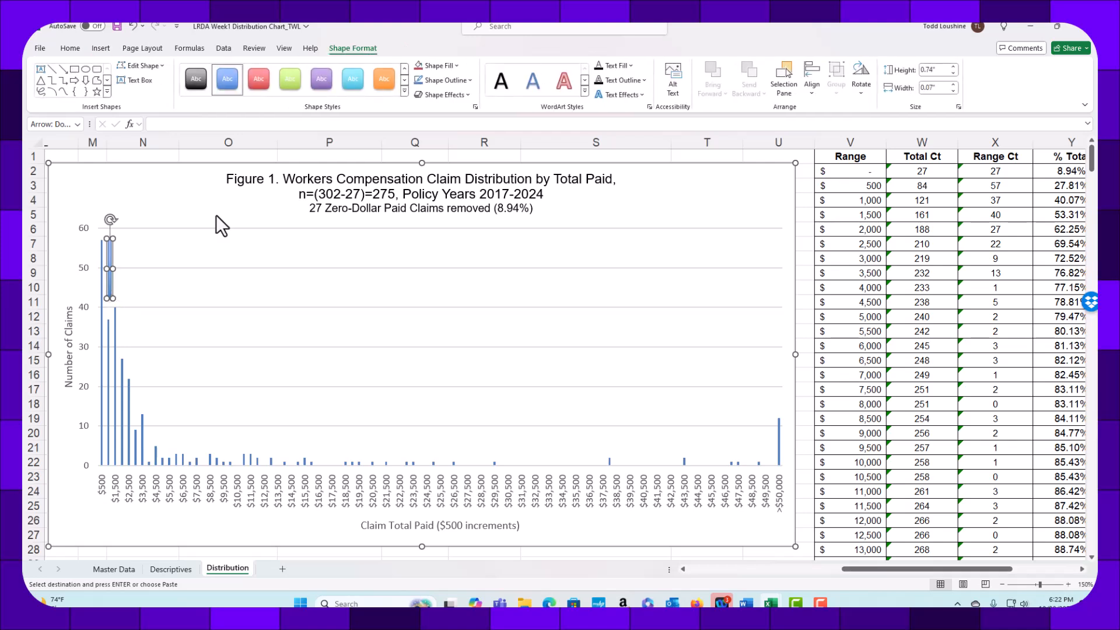
Fill the down arrow with black.
{"action": "left_click", "coordinate": [453, 66]}
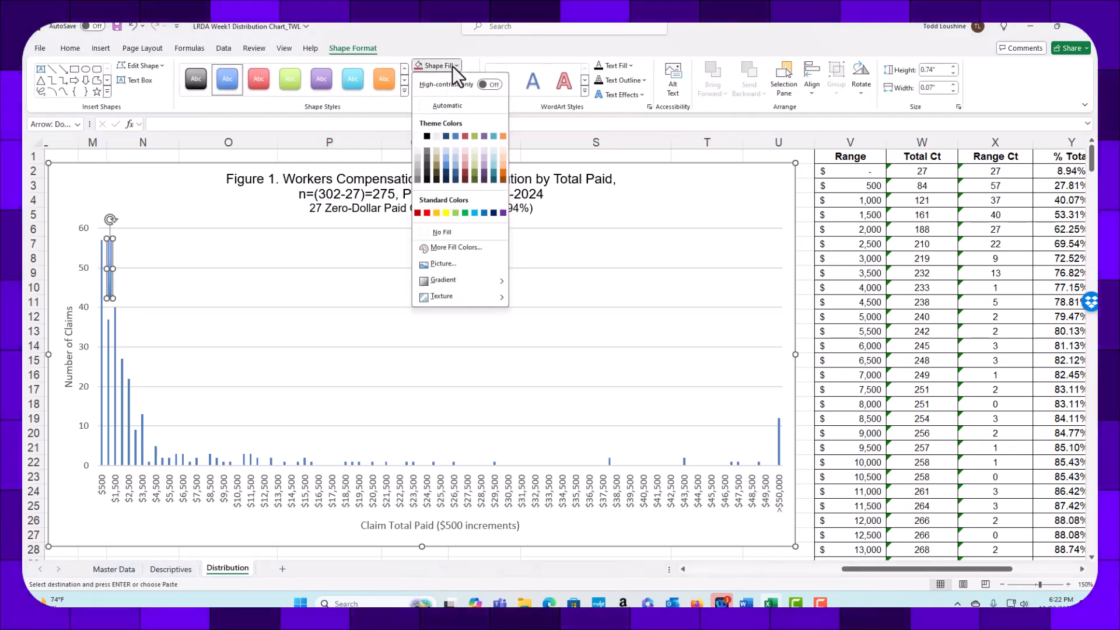
{"action": "left_click", "coordinate": [427, 136]}
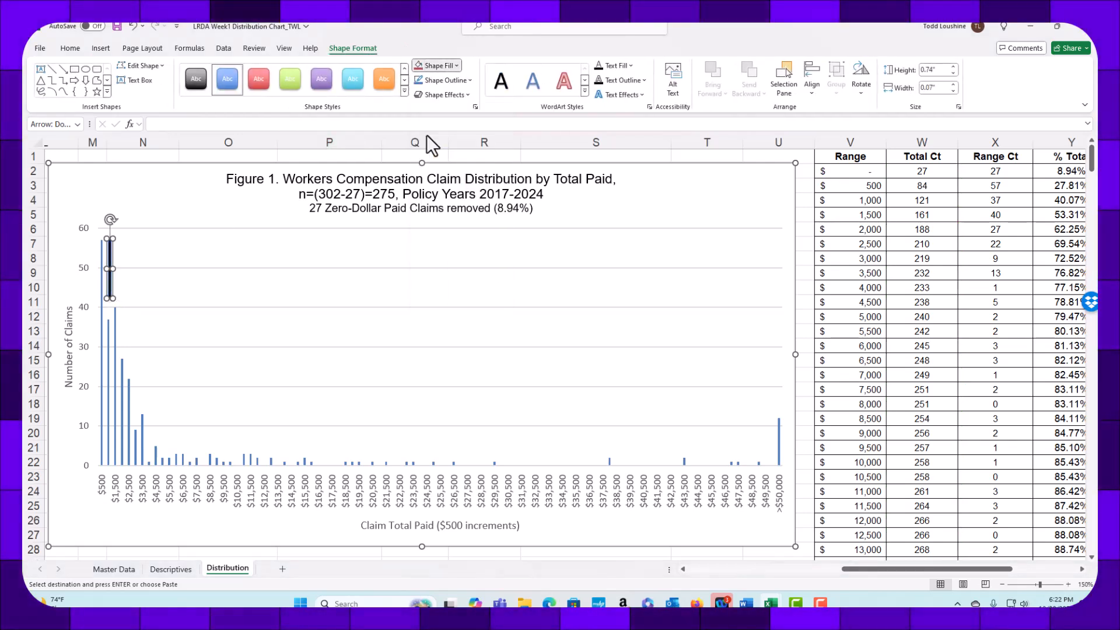
{"action": "left_click", "coordinate": [302, 251]}
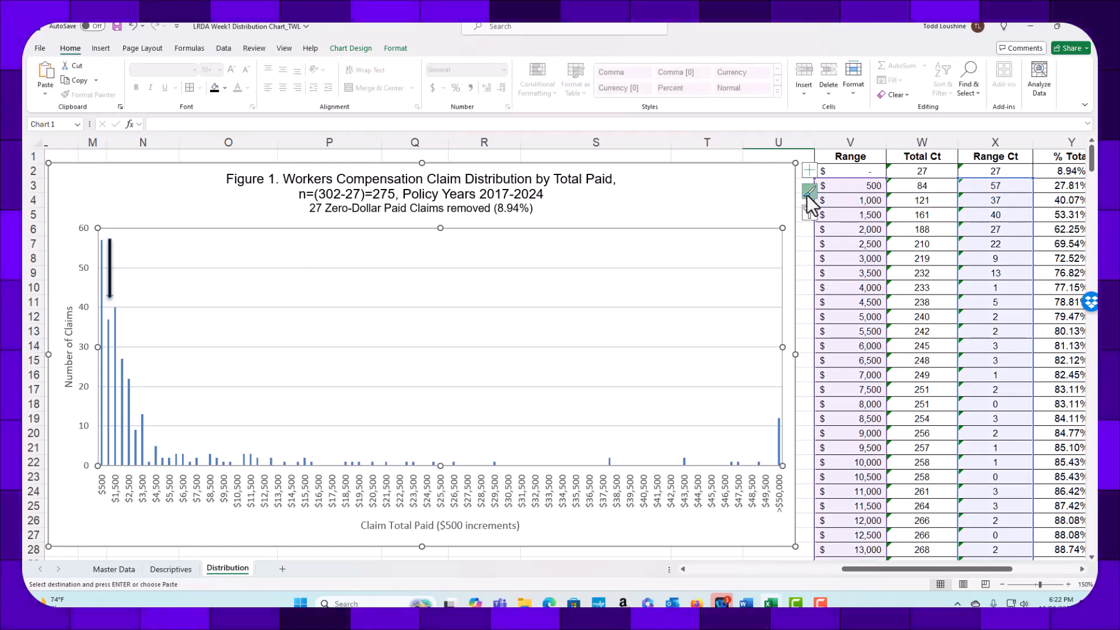
Preview the available chart styles and apply the dark Style 9 to the claim distribution chart.
{"action": "left_click", "coordinate": [808, 191]}
{"action": "scroll", "coordinate": [902, 278], "scroll_direction": "down", "scroll_amount": 3}
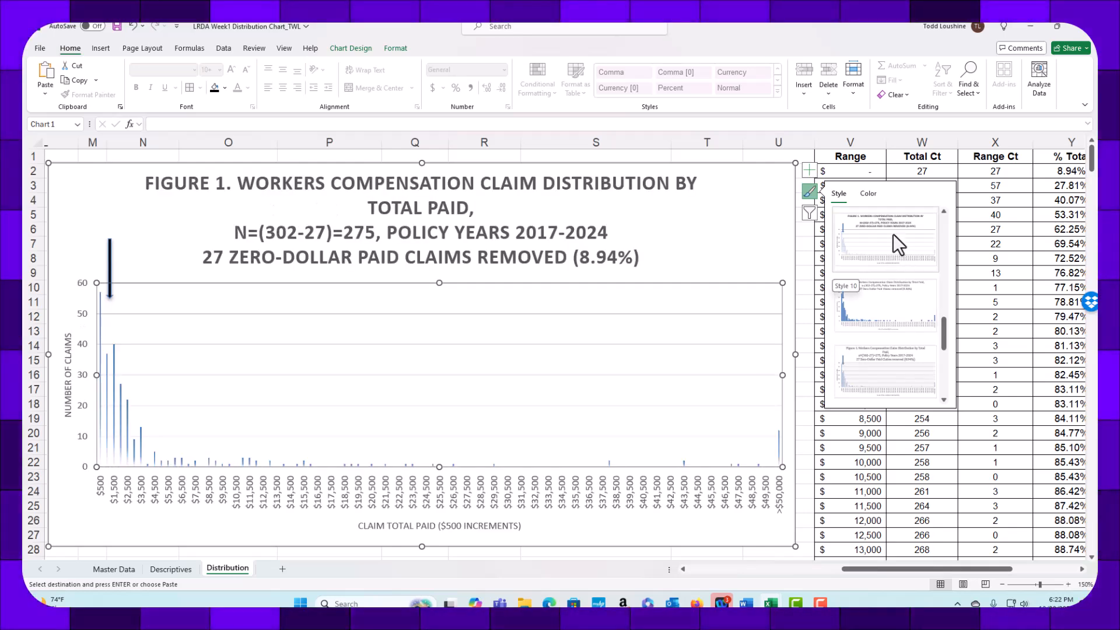
{"action": "scroll", "coordinate": [893, 240], "scroll_direction": "up", "scroll_amount": 5}
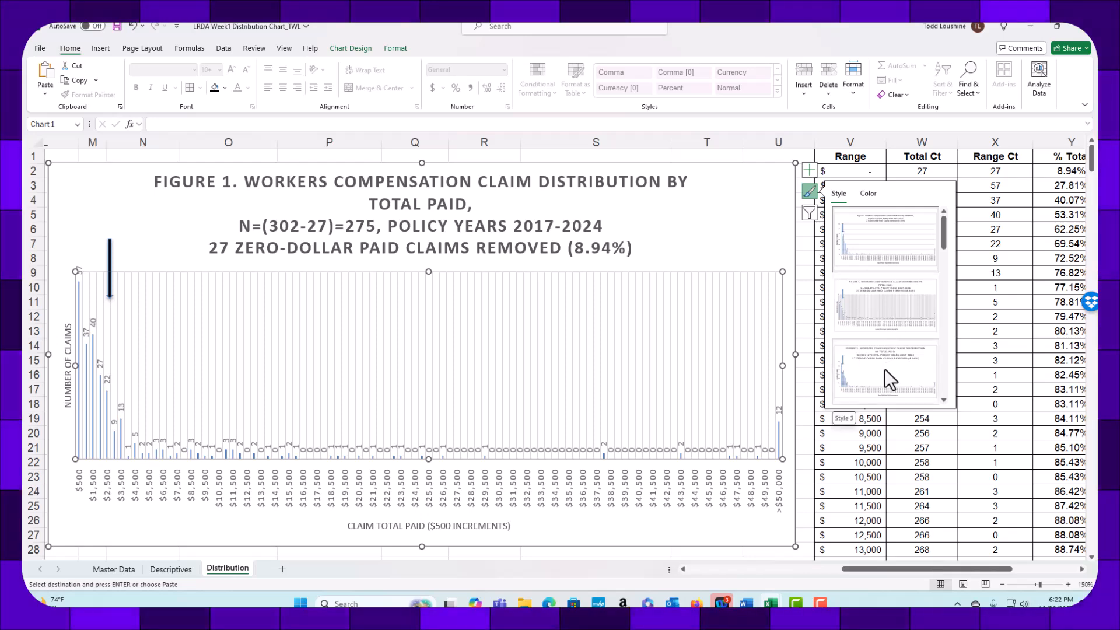
{"action": "scroll", "coordinate": [888, 383], "scroll_direction": "down", "scroll_amount": 3}
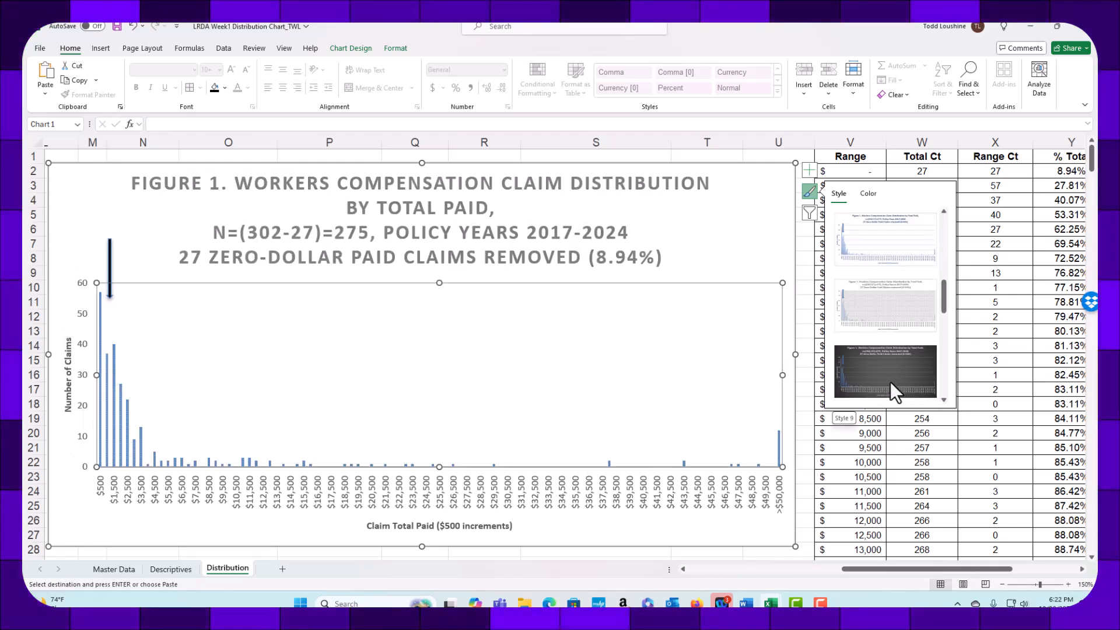
{"action": "scroll", "coordinate": [899, 344], "scroll_direction": "up", "scroll_amount": 2}
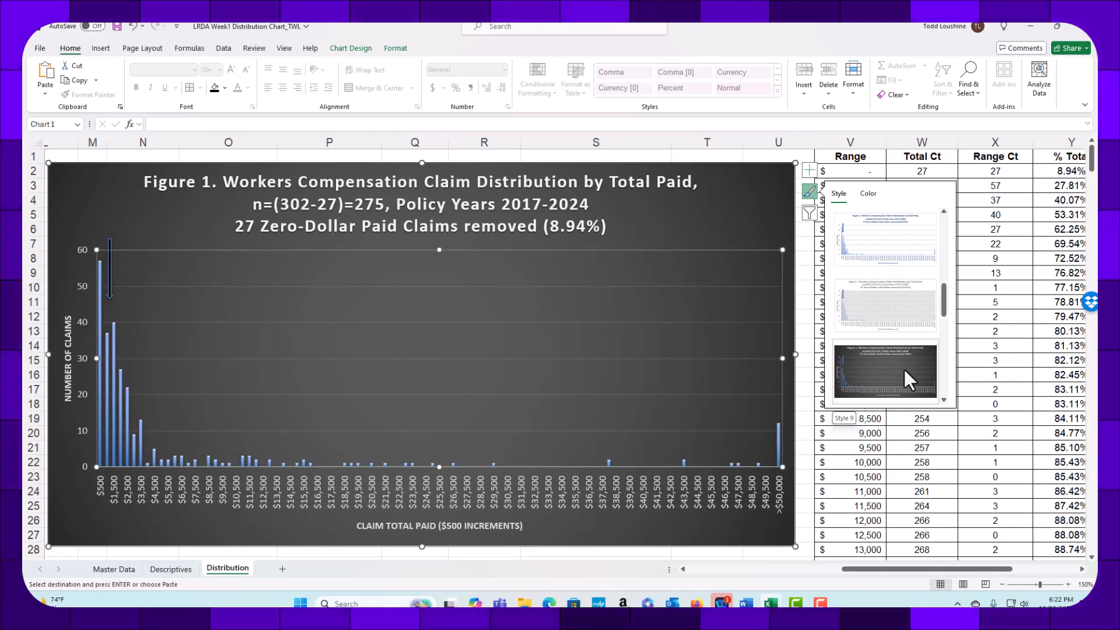
{"action": "left_click", "coordinate": [904, 367]}
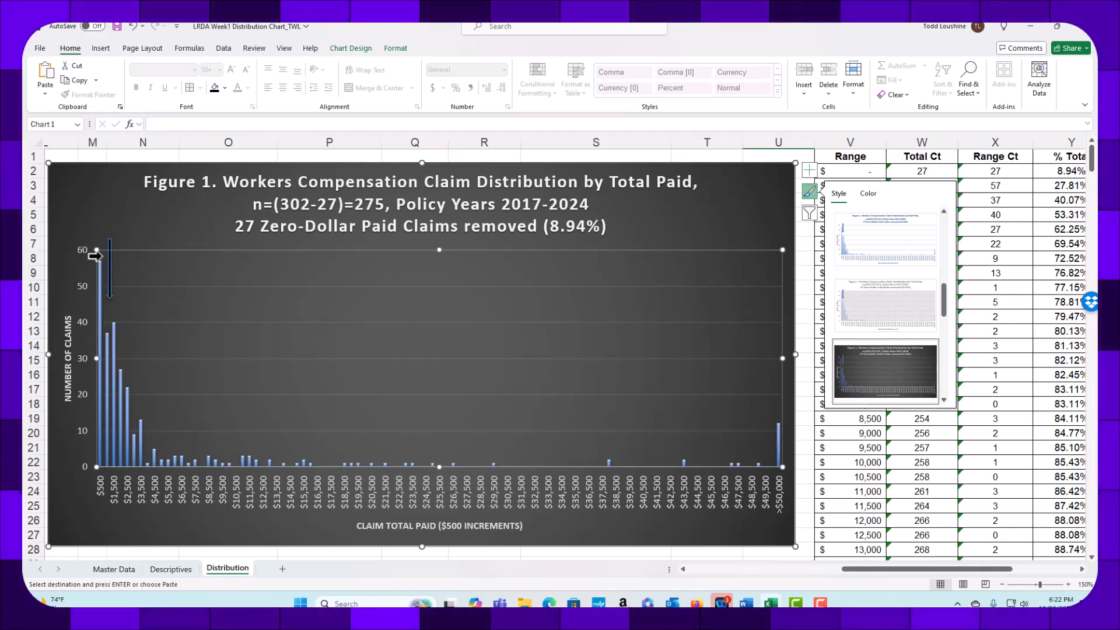
Fill the down arrow with a near-white theme color and lower it until its tip sits just above the $1,000 and $1,500 bars.
{"action": "left_click", "coordinate": [109, 274]}
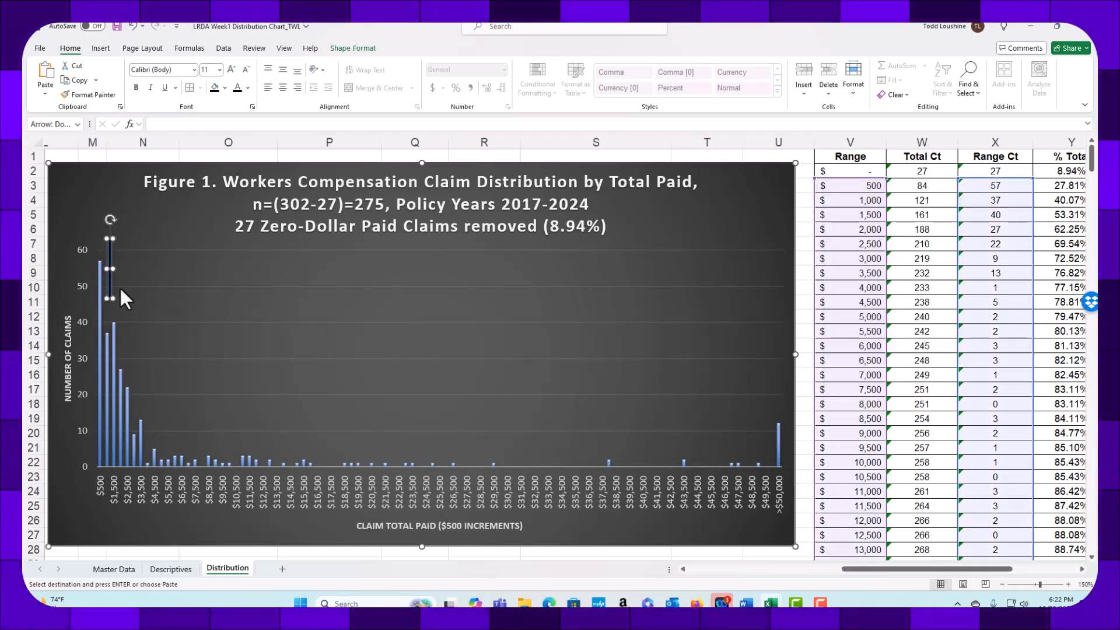
{"action": "left_click", "coordinate": [353, 49]}
{"action": "left_click", "coordinate": [449, 66]}
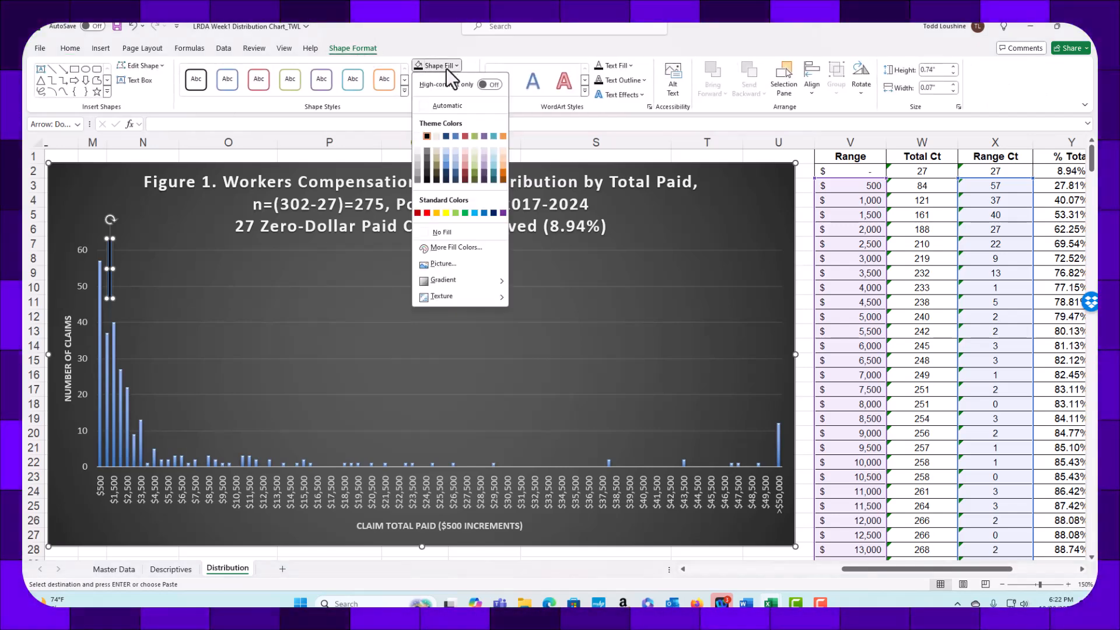
{"action": "left_click", "coordinate": [436, 136]}
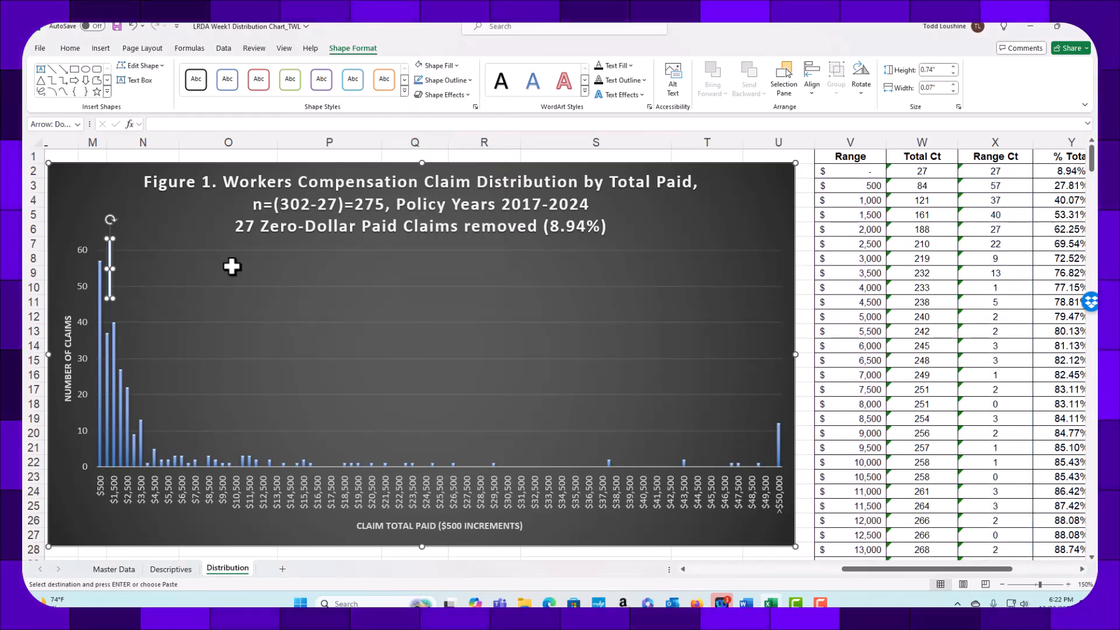
{"action": "left_click", "coordinate": [134, 288]}
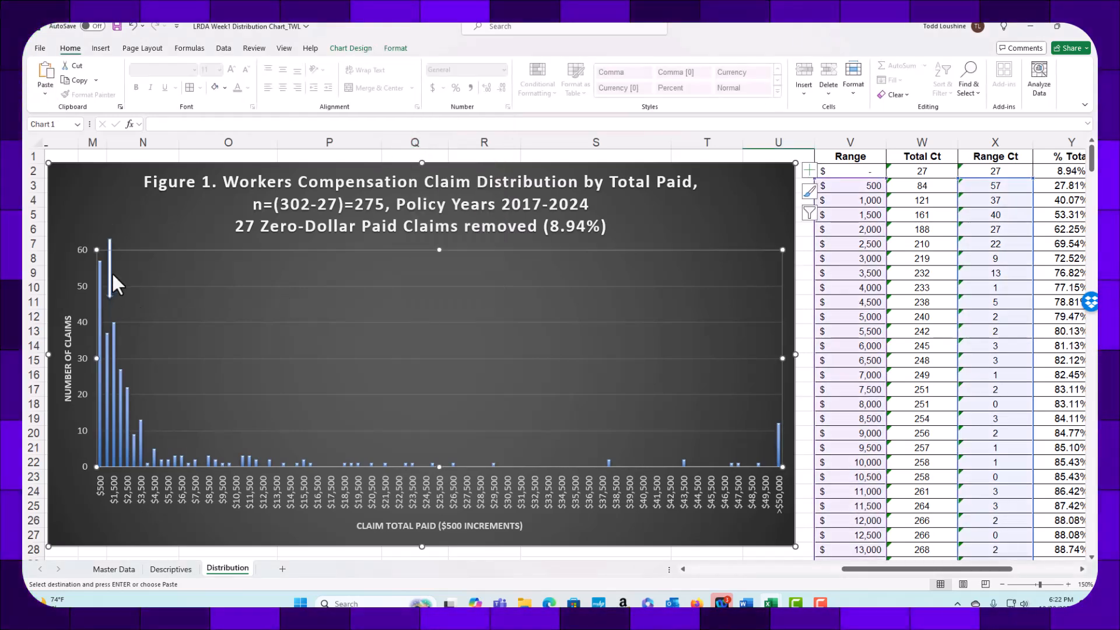
{"action": "mouse_move", "coordinate": [111, 274]}
{"action": "left_mouse_down"}
{"action": "mouse_move", "coordinate": [113, 300]}
{"action": "mouse_move", "coordinate": [122, 271]}
{"action": "mouse_move", "coordinate": [111, 294]}
{"action": "left_mouse_up"}
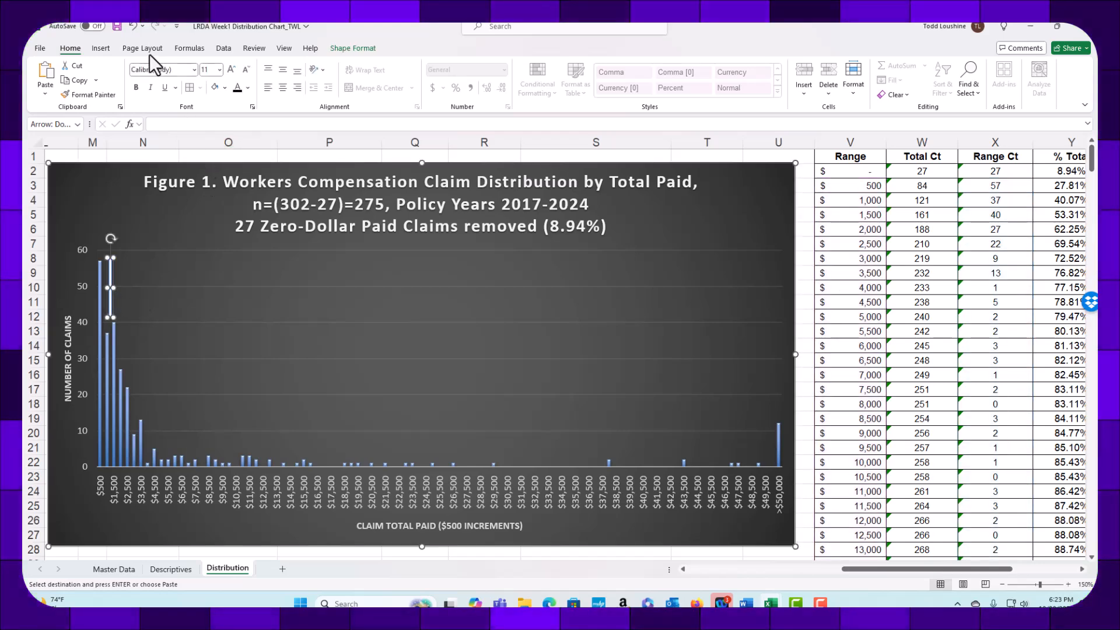
Insert a text box beside the down arrow reading "Median Claim = $1,324" and resize it to fit the text on one line.
{"action": "left_click", "coordinate": [99, 49]}
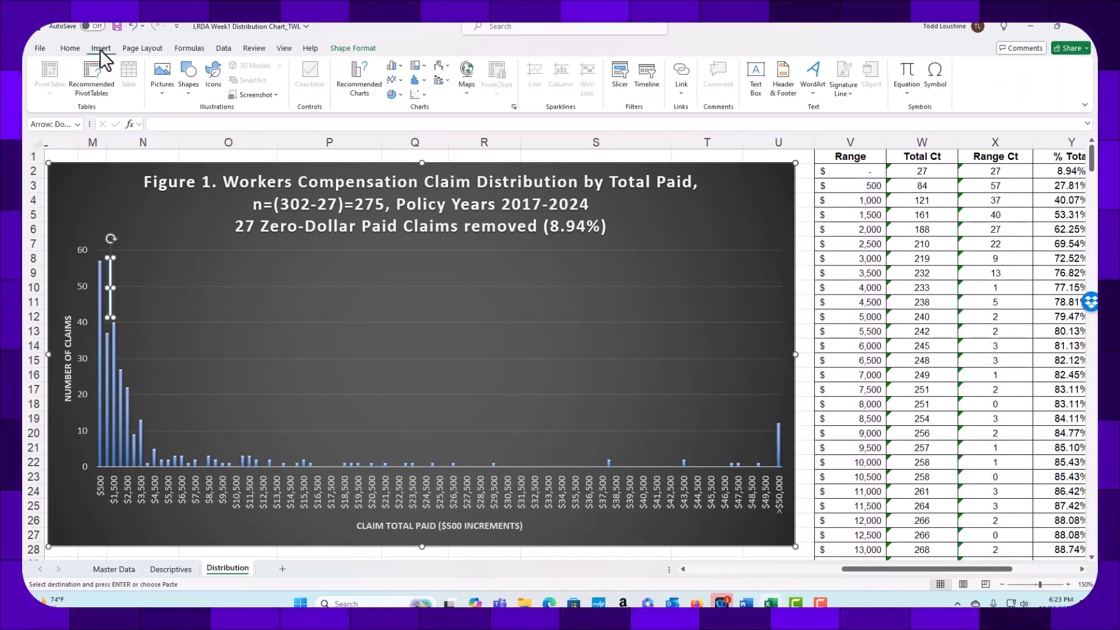
{"action": "left_click", "coordinate": [751, 80]}
{"action": "left_click_drag", "start_coordinate": [125, 263], "coordinate": [206, 345]}
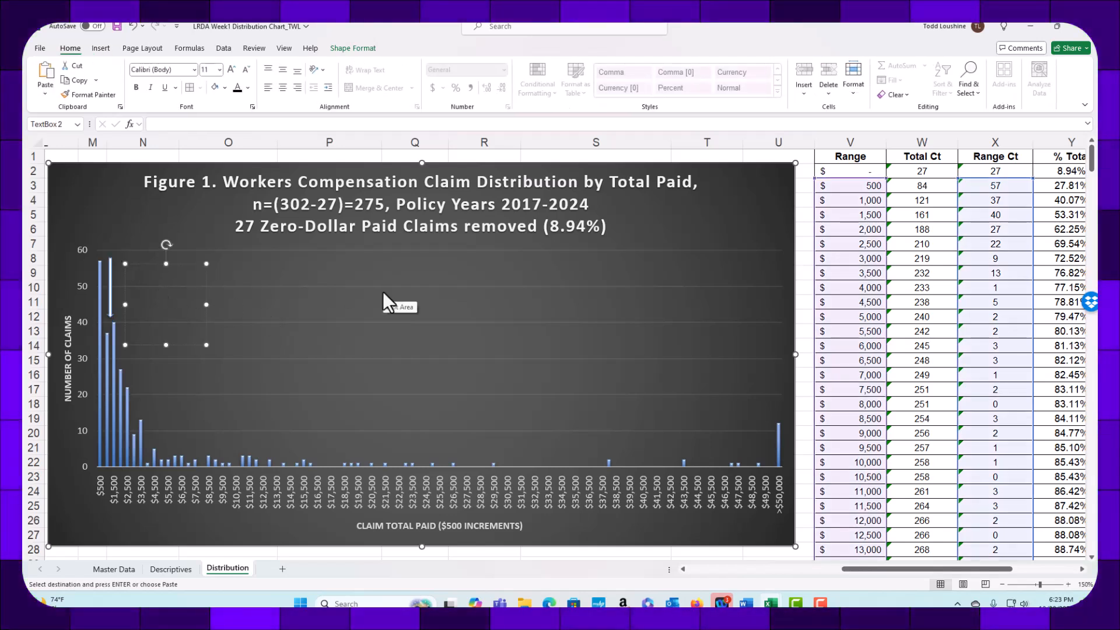
{"action": "type", "text": "Mean"}
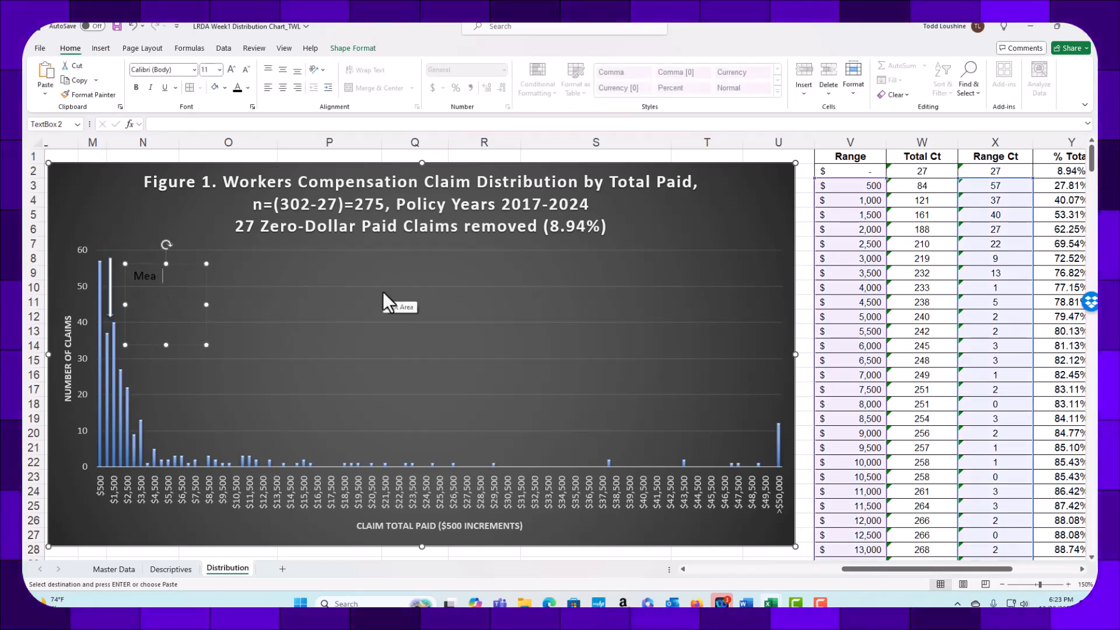
{"action": "key", "text": "BackSpace"}
{"action": "key", "text": "BackSpace"}
{"action": "type", "text": "dian Cla"}
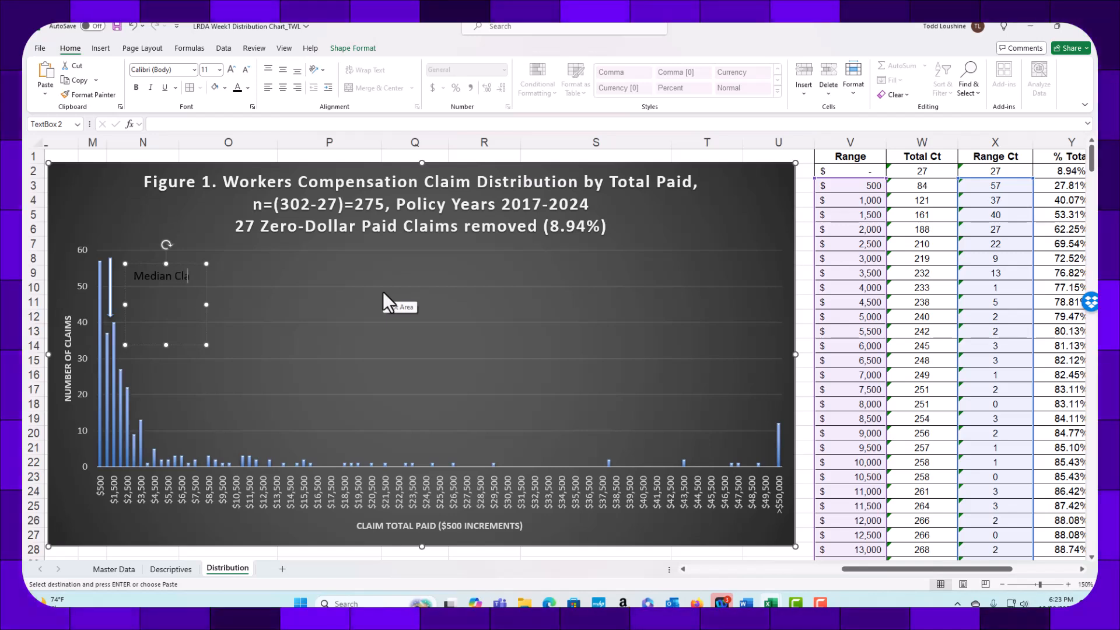
{"action": "type", "text": "im ="}
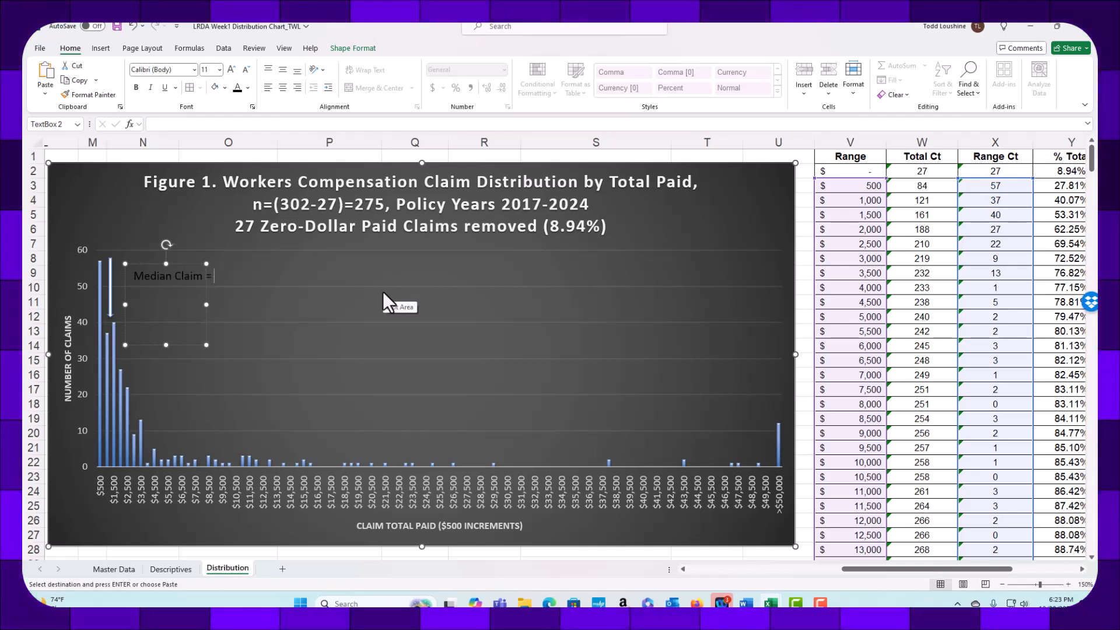
{"action": "type", "text": " $"}
{"action": "scroll", "coordinate": [567, 491], "scroll_direction": "down", "scroll_amount": 2}
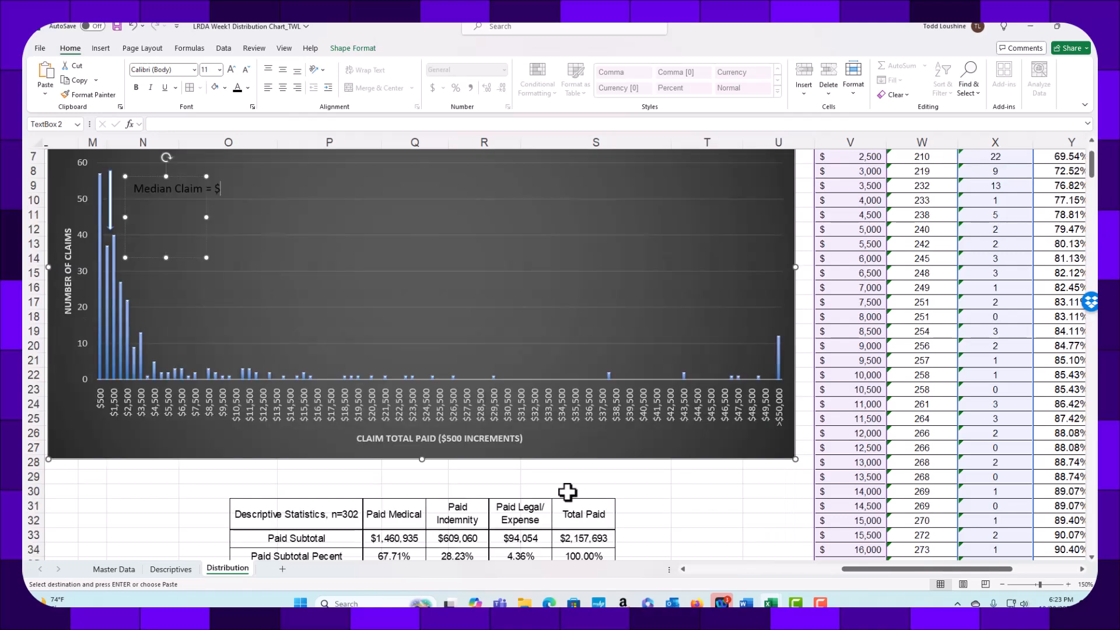
{"action": "scroll", "coordinate": [567, 491], "scroll_direction": "down", "scroll_amount": 3}
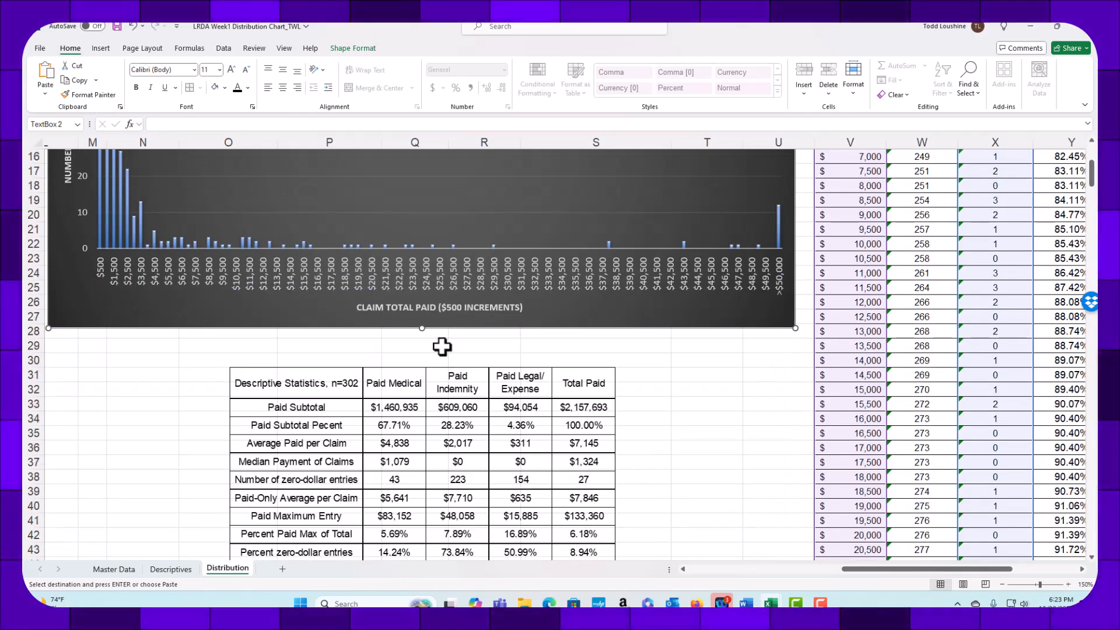
{"action": "scroll", "coordinate": [441, 346], "scroll_direction": "up", "scroll_amount": 5}
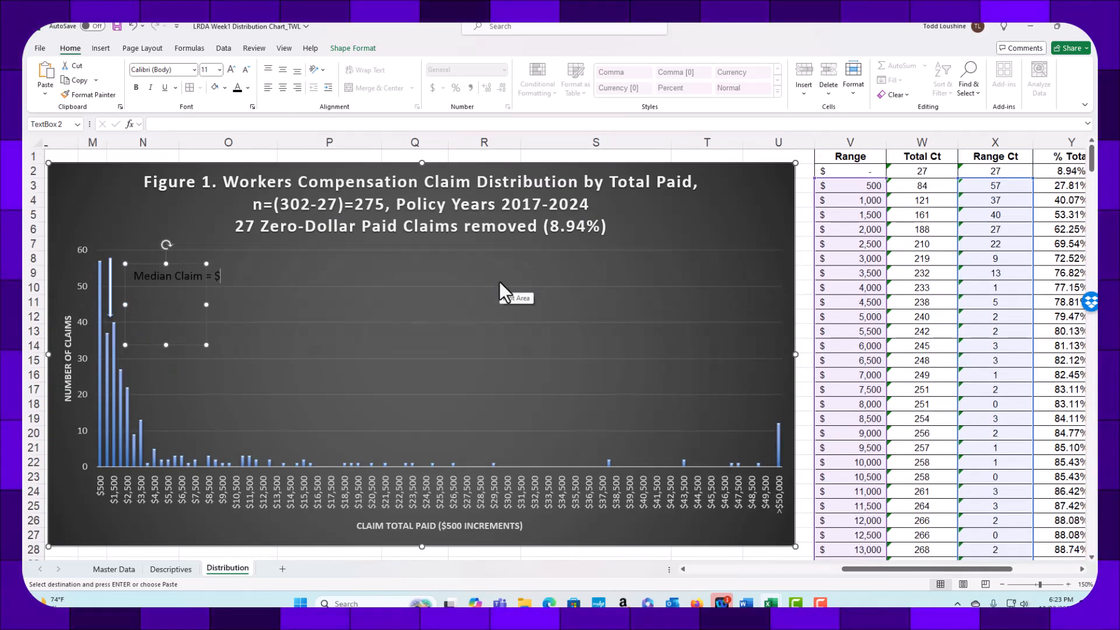
{"action": "type", "text": "24"}
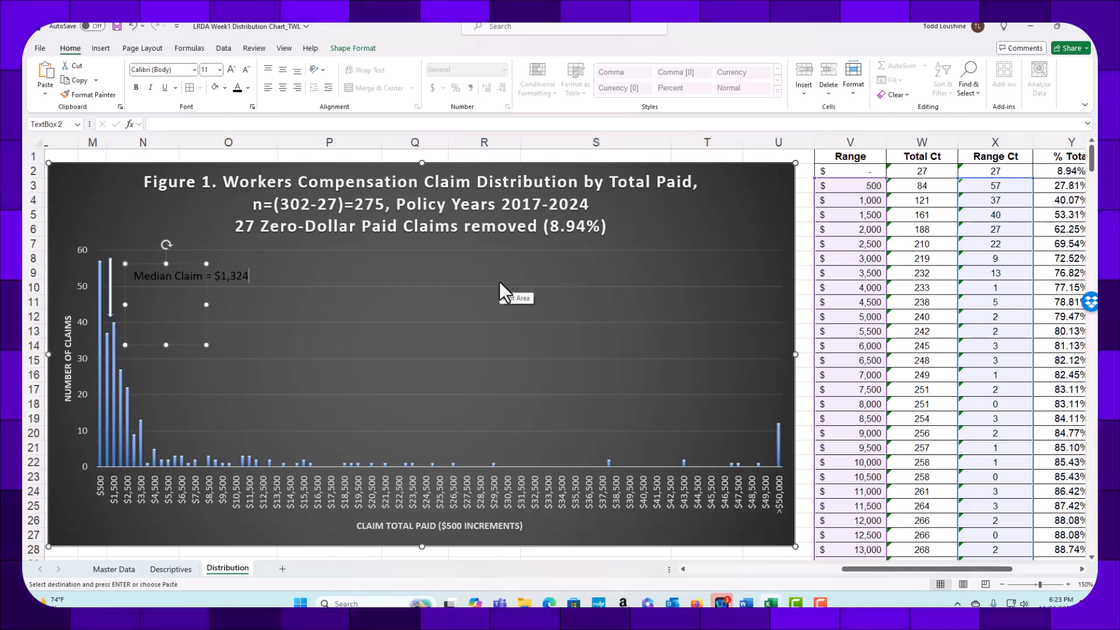
{"action": "left_click_drag", "start_coordinate": [205, 345], "coordinate": [230, 315]}
Color the median label's text white and move the label up against the upper end of the down arrow.
{"action": "left_click_drag", "start_coordinate": [258, 279], "coordinate": [231, 275]}
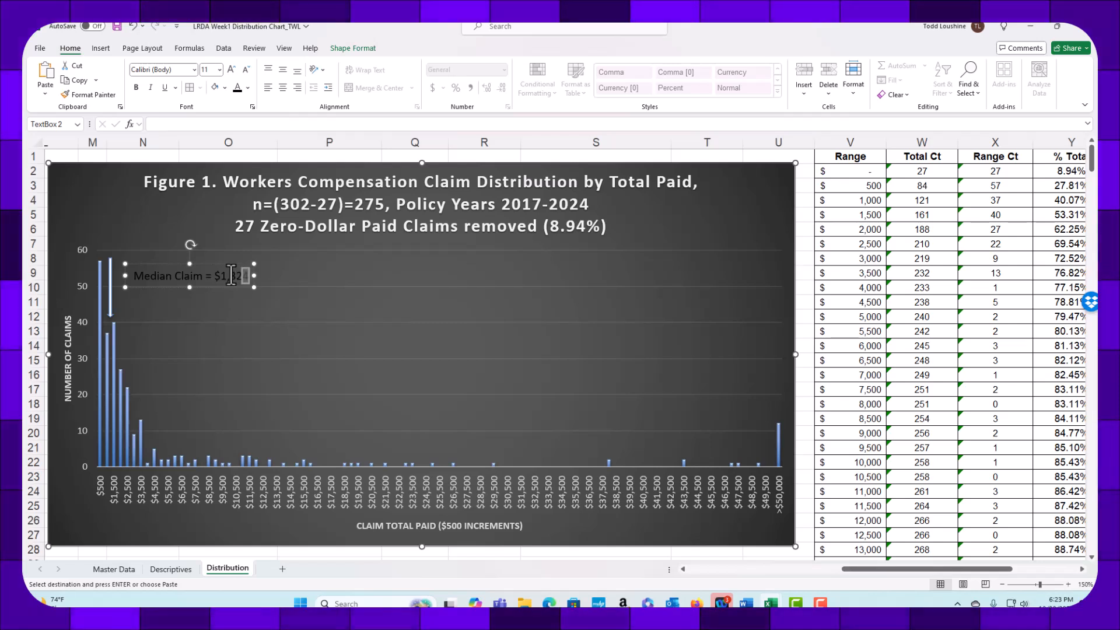
{"action": "left_click", "coordinate": [248, 88]}
{"action": "left_click", "coordinate": [236, 159]}
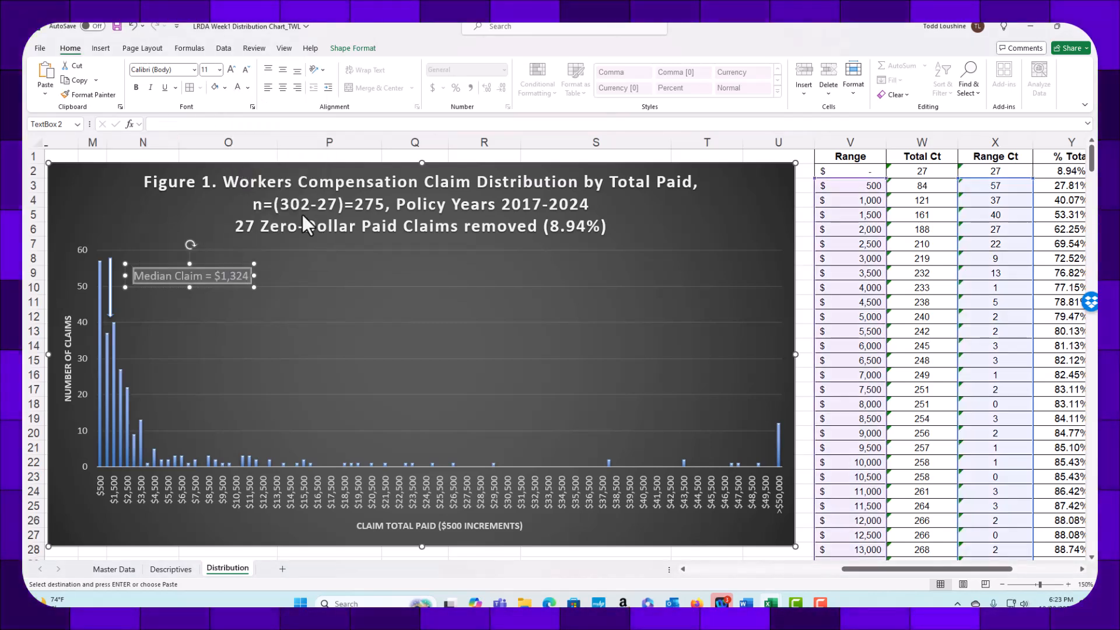
{"action": "left_click", "coordinate": [389, 272]}
{"action": "left_click", "coordinate": [213, 278]}
{"action": "left_click_drag", "start_coordinate": [201, 265], "coordinate": [181, 252]}
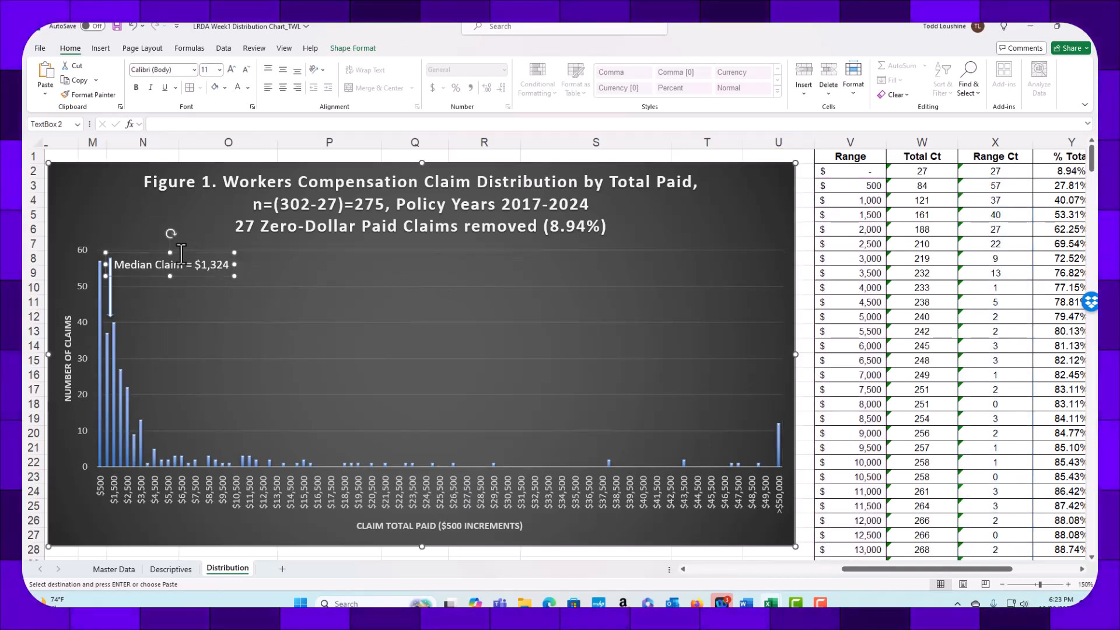
Shorten the median arrow by raising its tip slightly above the $1,000 and $1,500 bars.
{"action": "left_click", "coordinate": [111, 292]}
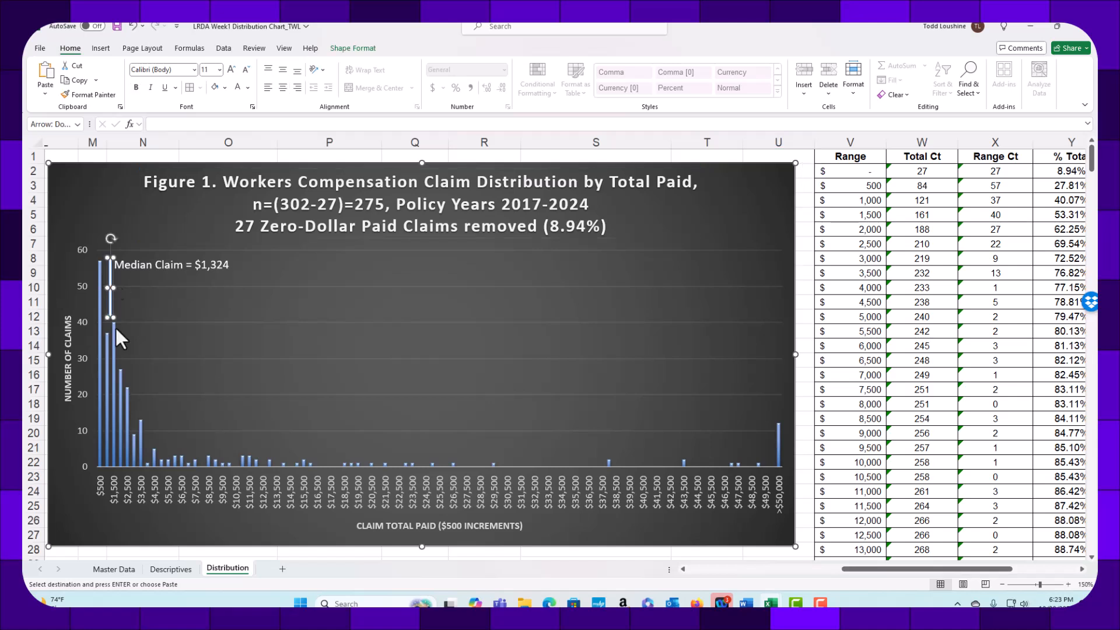
{"action": "left_click_drag", "start_coordinate": [112, 317], "coordinate": [112, 308]}
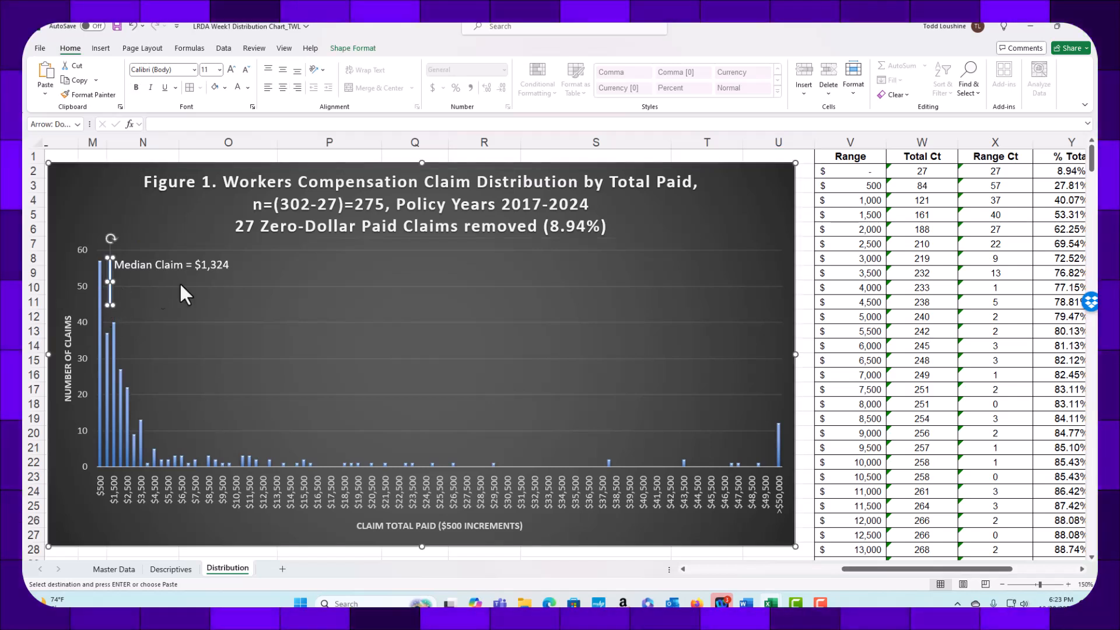
{"action": "left_click", "coordinate": [266, 269]}
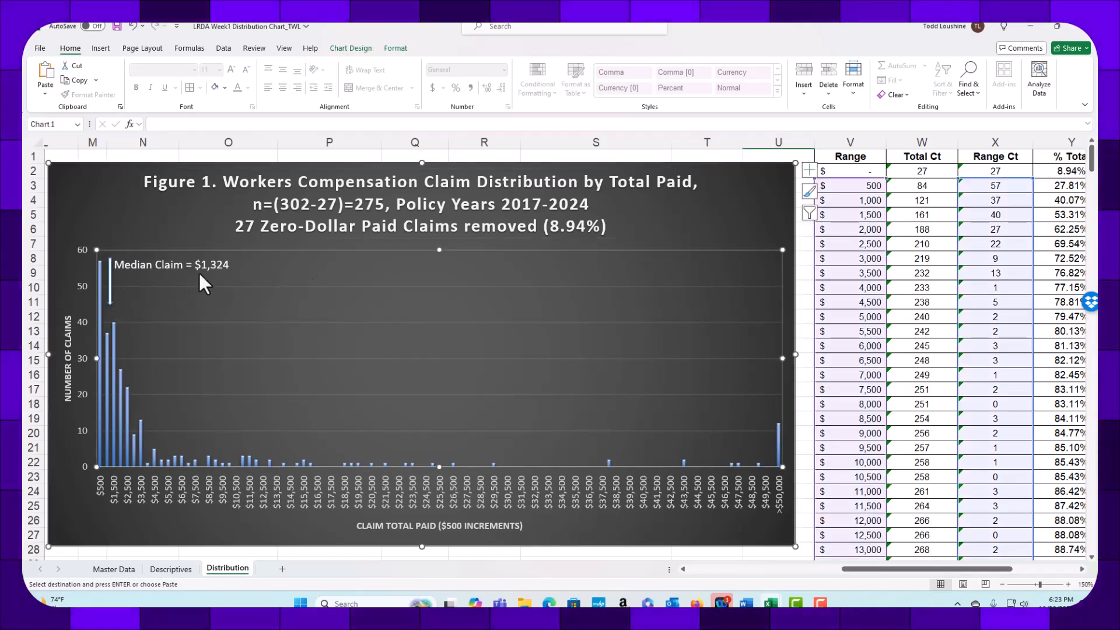
Duplicate the median arrow and place the copy just above the bars between $7,000 and $7,500.
{"action": "left_click", "coordinate": [111, 291]}
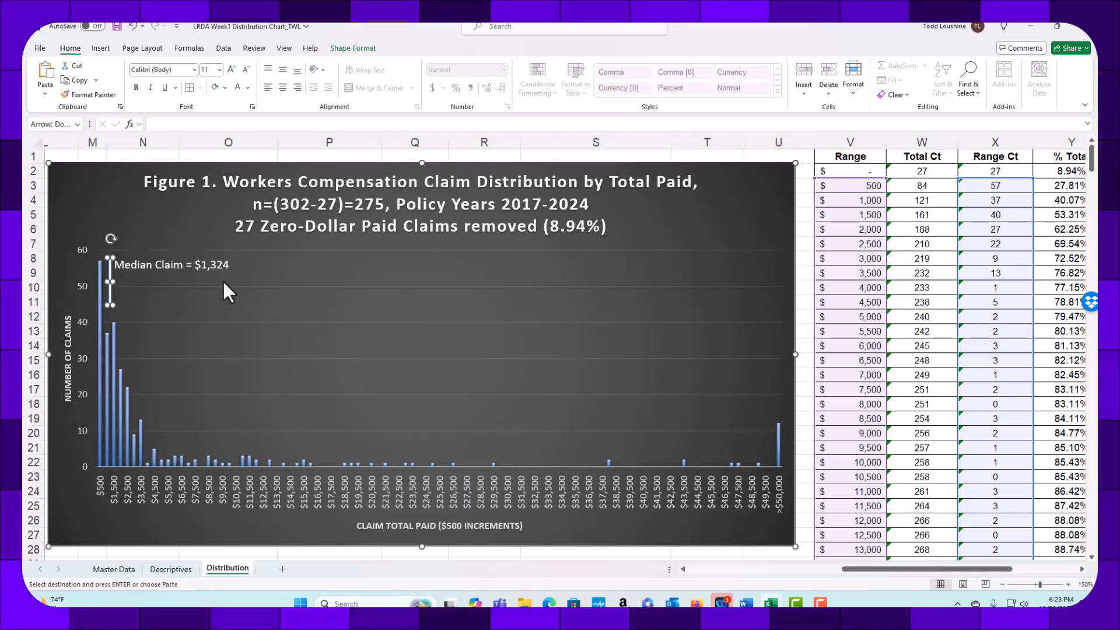
{"action": "key", "text": "ctrl+v"}
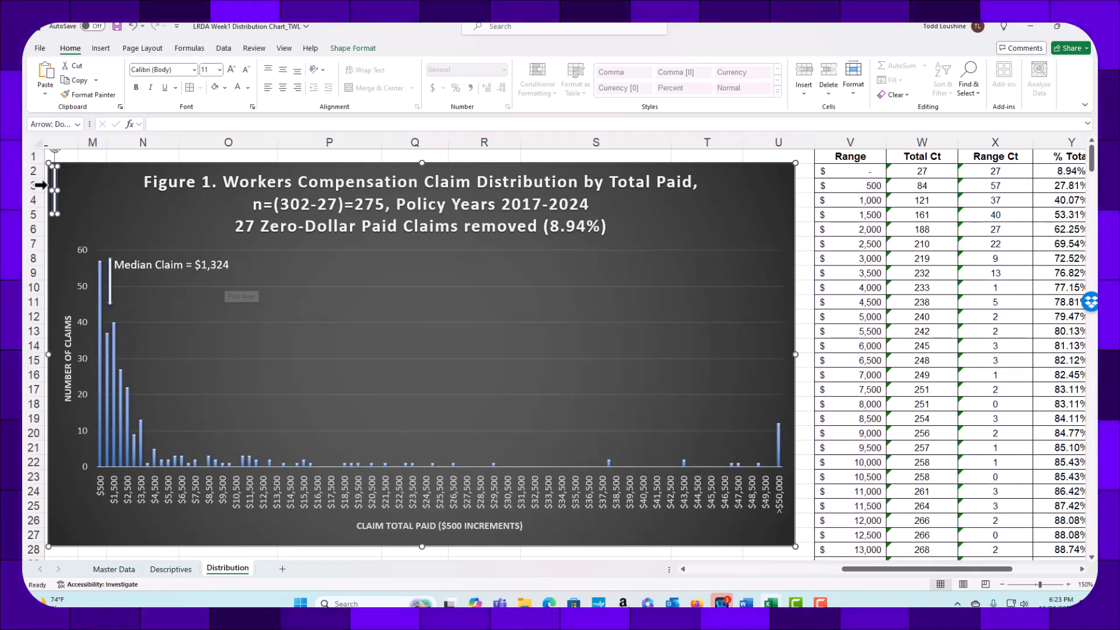
{"action": "left_click_drag", "start_coordinate": [104, 243], "coordinate": [196, 428]}
{"action": "scroll", "coordinate": [595, 528], "scroll_direction": "down", "scroll_amount": 4}
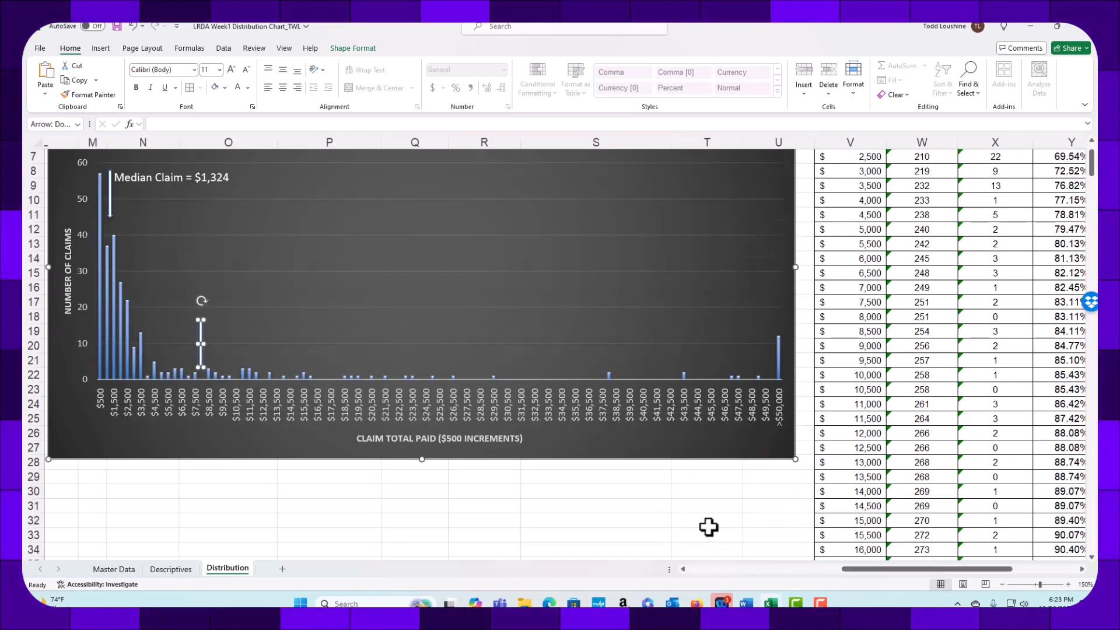
{"action": "scroll", "coordinate": [607, 527], "scroll_direction": "down", "scroll_amount": 1}
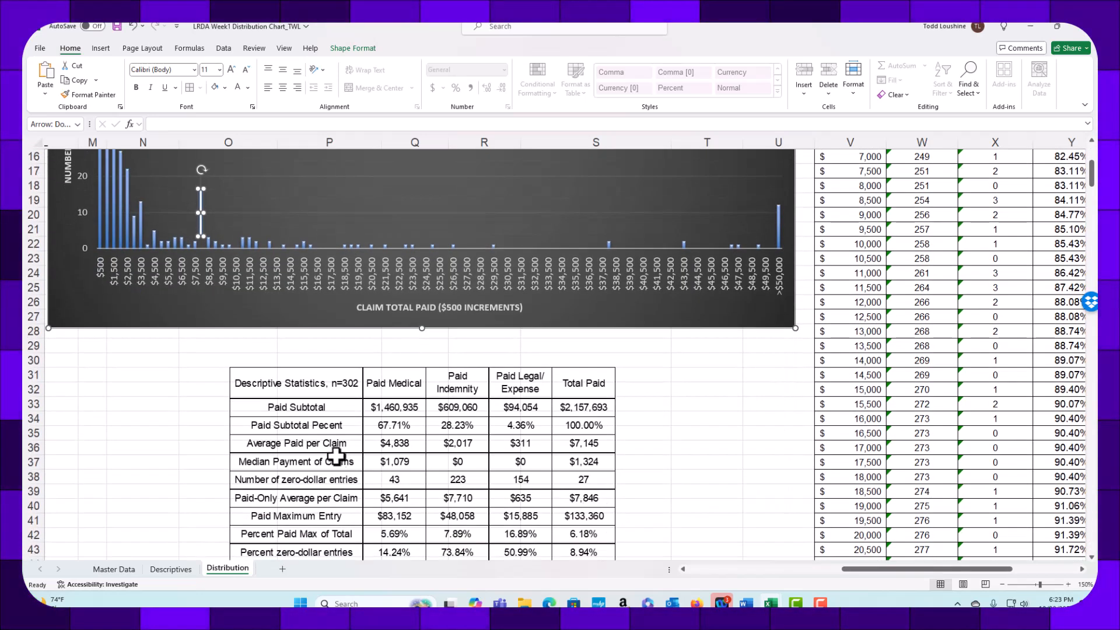
{"action": "scroll", "coordinate": [226, 400], "scroll_direction": "up", "scroll_amount": 4}
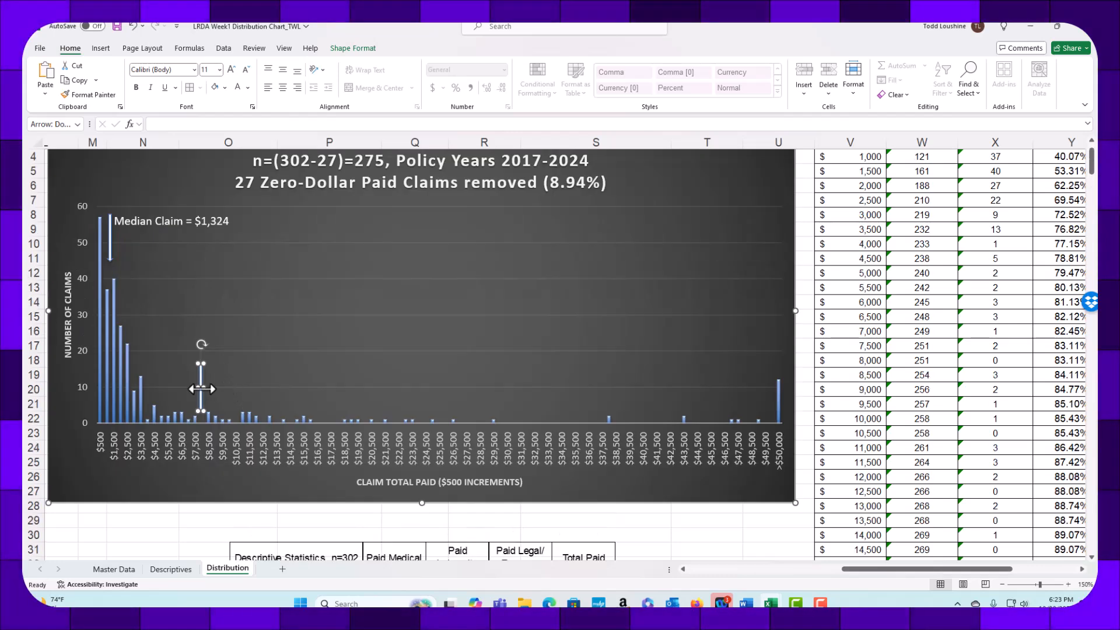
{"action": "left_click_drag", "start_coordinate": [194, 376], "coordinate": [190, 377]}
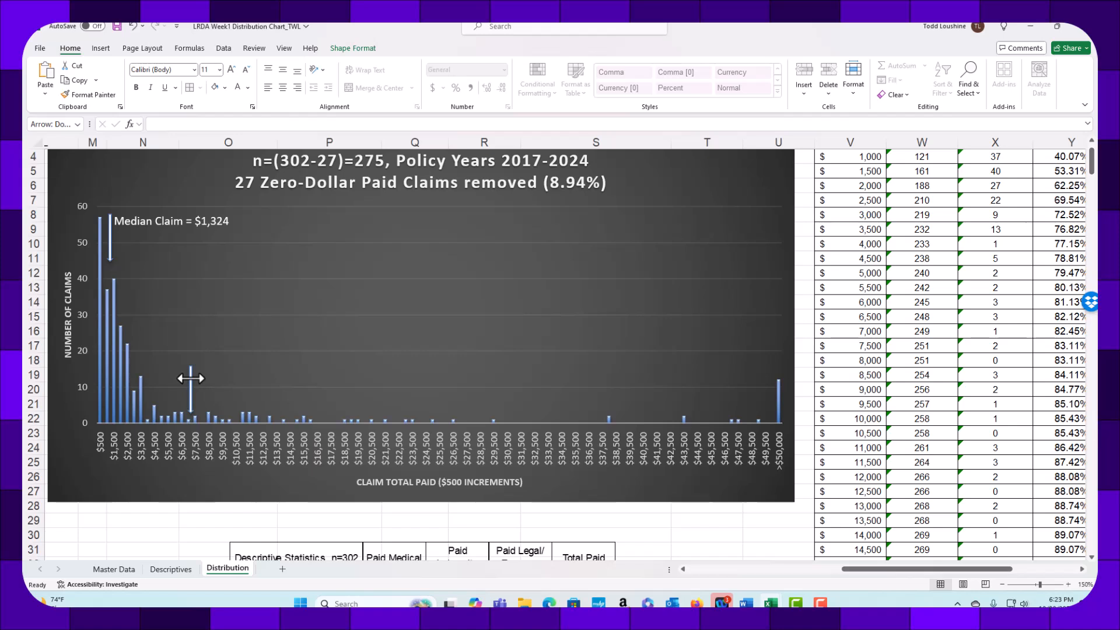
Duplicate the median label twice, placing one copy above the second arrow and the other above the >$50,000 bar.
{"action": "left_click", "coordinate": [178, 222]}
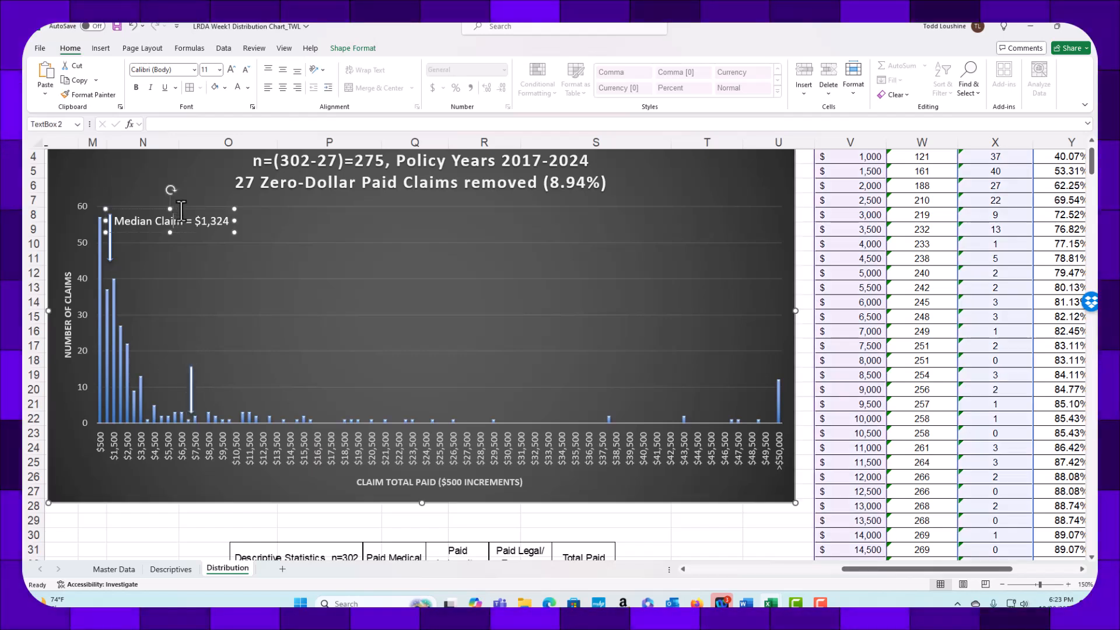
{"action": "left_click", "coordinate": [221, 262]}
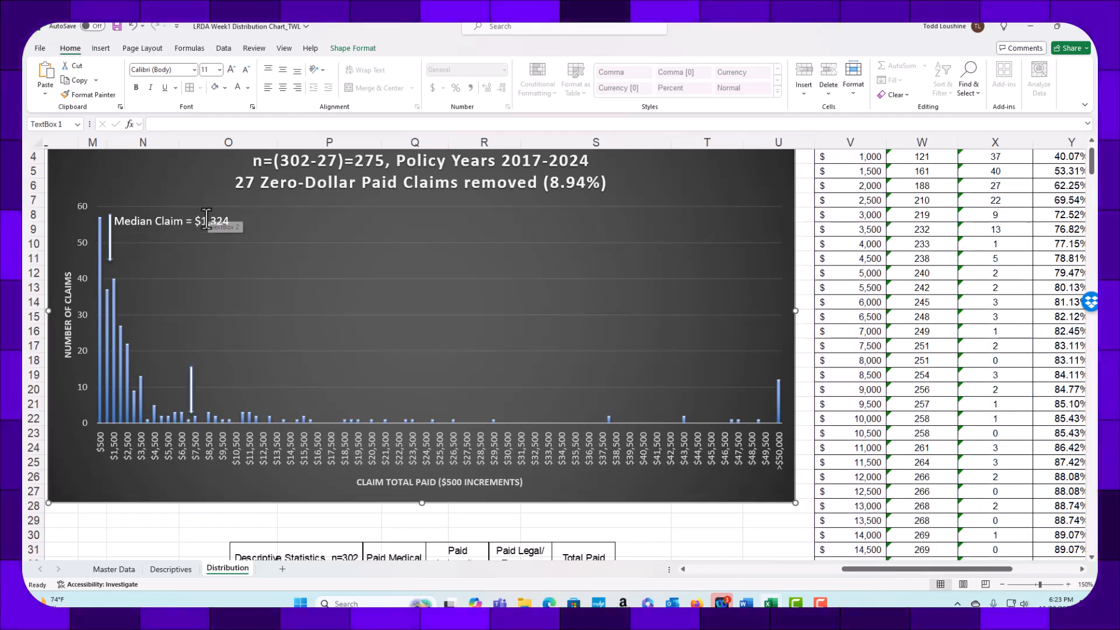
{"action": "left_click", "coordinate": [166, 226]}
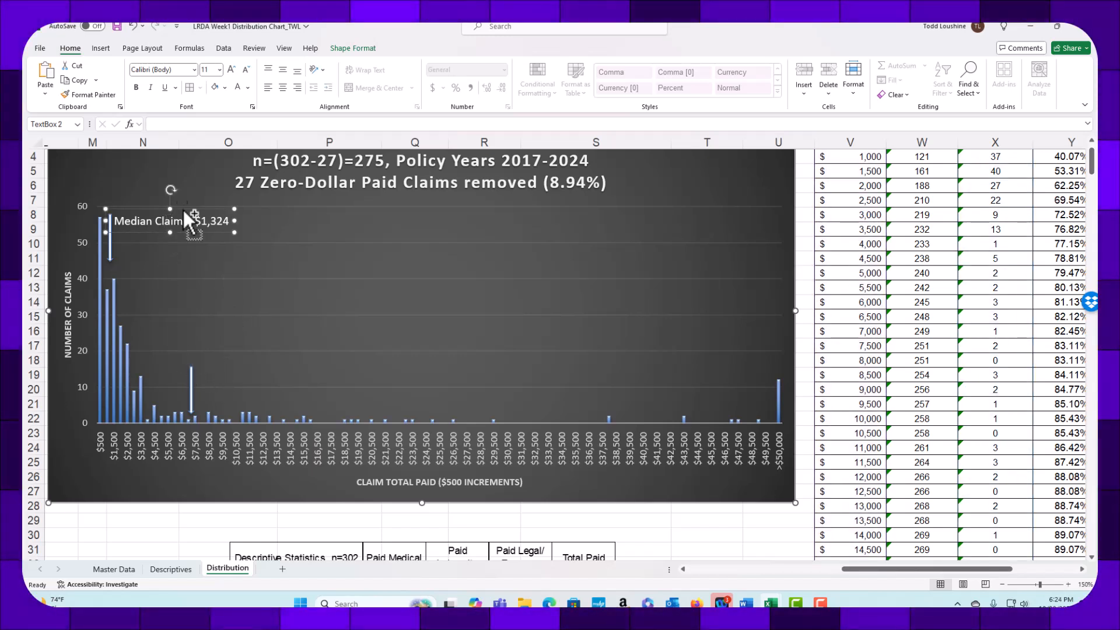
{"action": "left_click", "coordinate": [327, 247]}
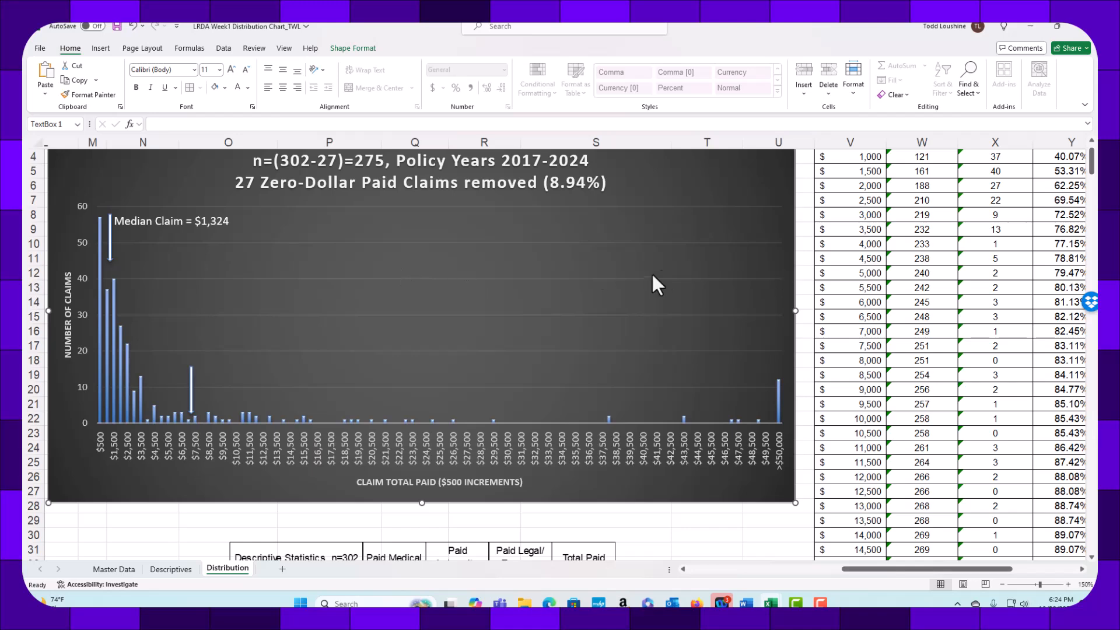
{"action": "scroll", "coordinate": [654, 272], "scroll_direction": "up", "scroll_amount": 1}
{"action": "left_click_drag", "start_coordinate": [122, 190], "coordinate": [244, 410]}
{"action": "left_click", "coordinate": [94, 186]}
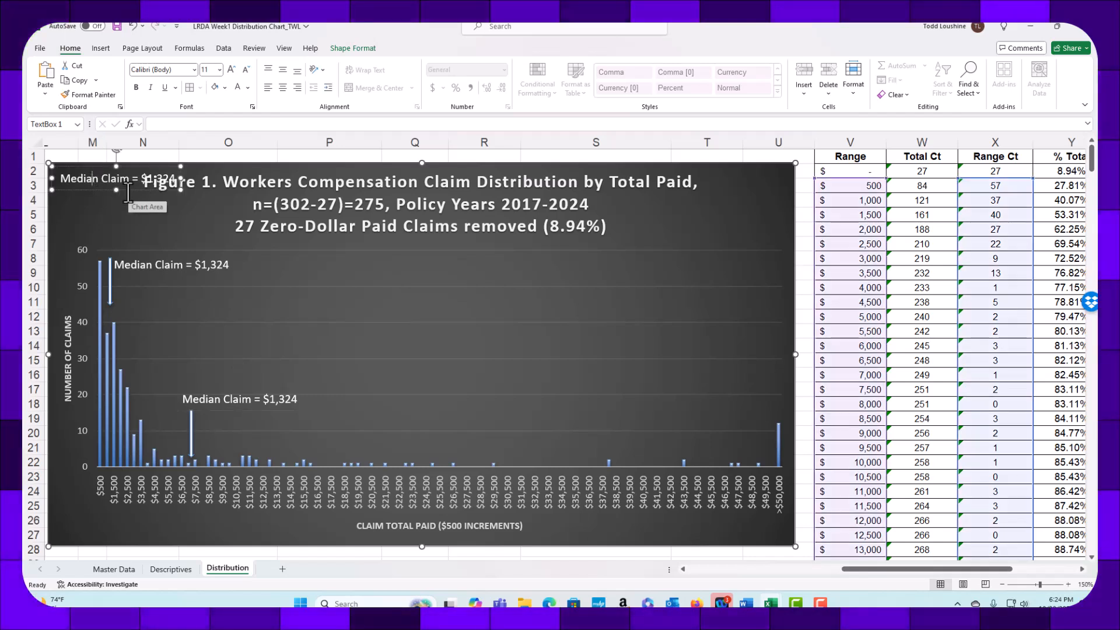
{"action": "left_click_drag", "start_coordinate": [127, 192], "coordinate": [337, 298]}
{"action": "left_click_drag", "start_coordinate": [647, 403], "coordinate": [733, 415]}
Replace the word "Median" with "Average" in the label above the second arrow.
{"action": "left_click", "coordinate": [216, 400]}
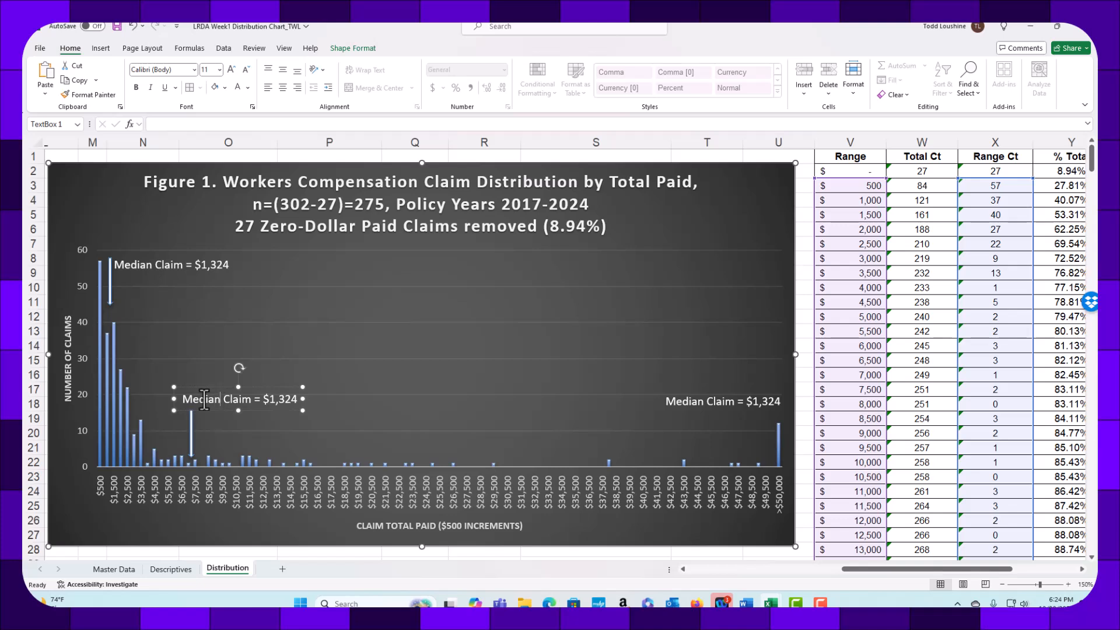
{"action": "double_click", "coordinate": [207, 400]}
{"action": "type", "text": "Av"}
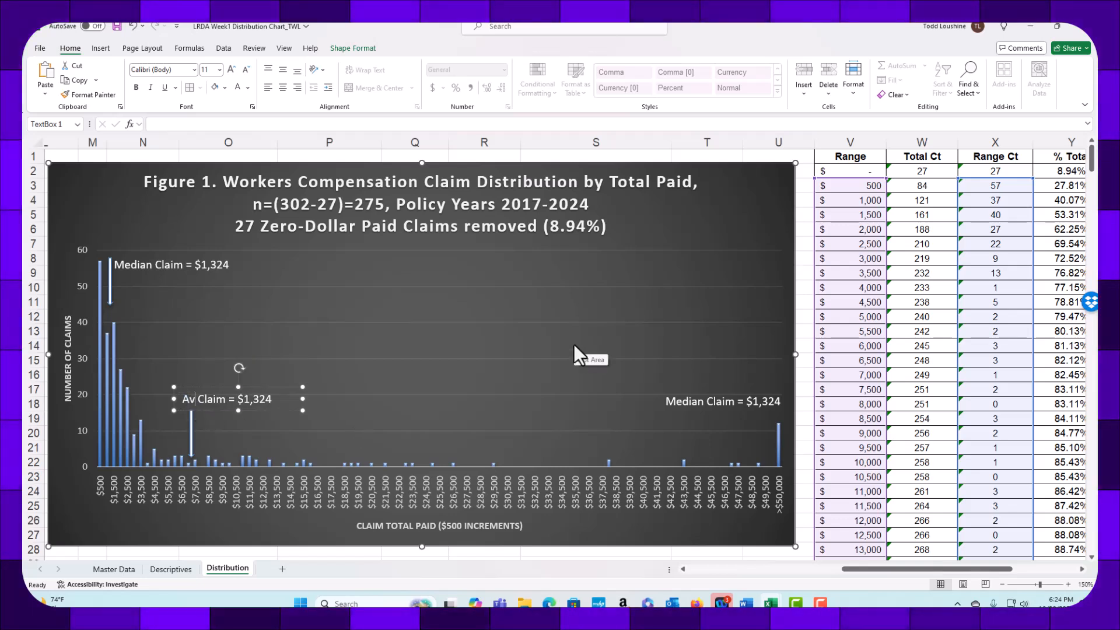
{"action": "type", "text": "erage"}
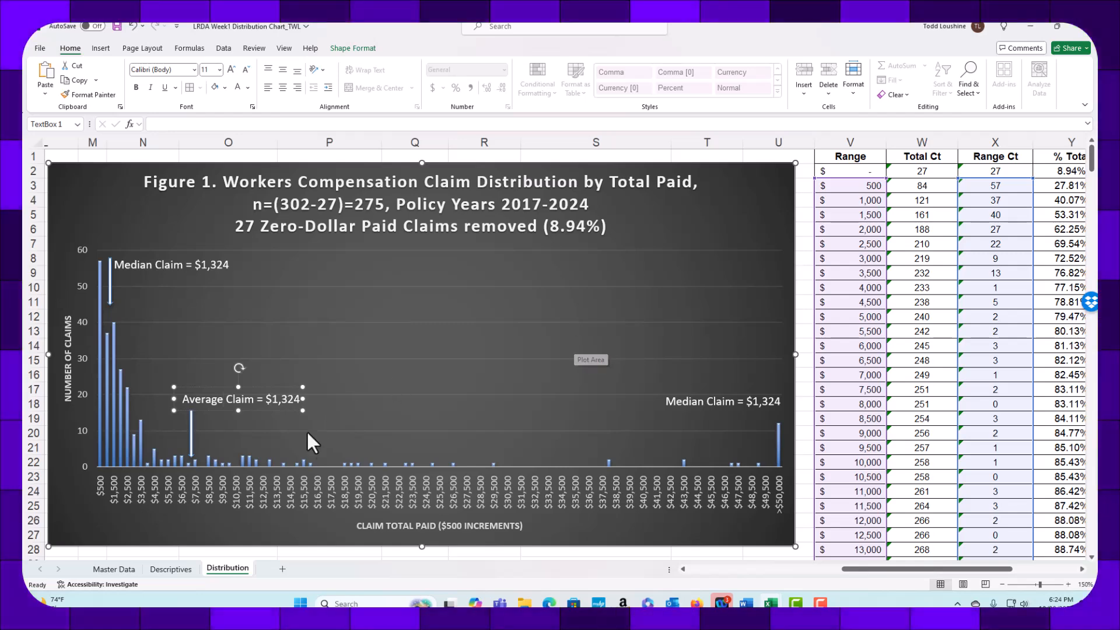
Set the average label's amount to $7,145, taken from the Total Paid average in the descriptive statistics.
{"action": "scroll", "coordinate": [339, 464], "scroll_direction": "down", "scroll_amount": 5}
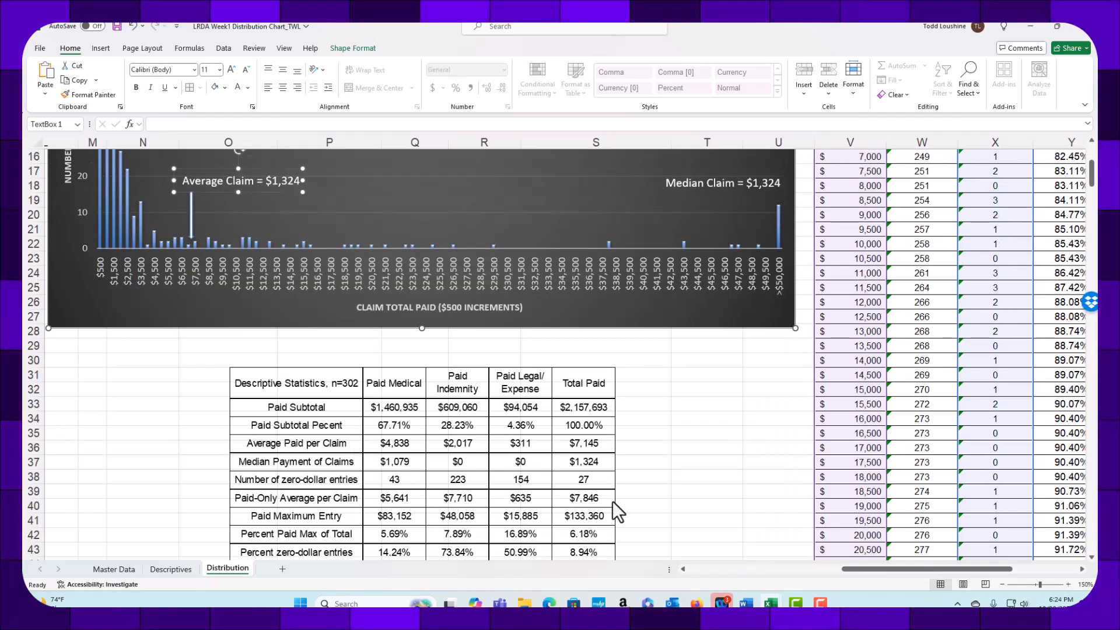
{"action": "scroll", "coordinate": [373, 414], "scroll_direction": "up", "scroll_amount": 3}
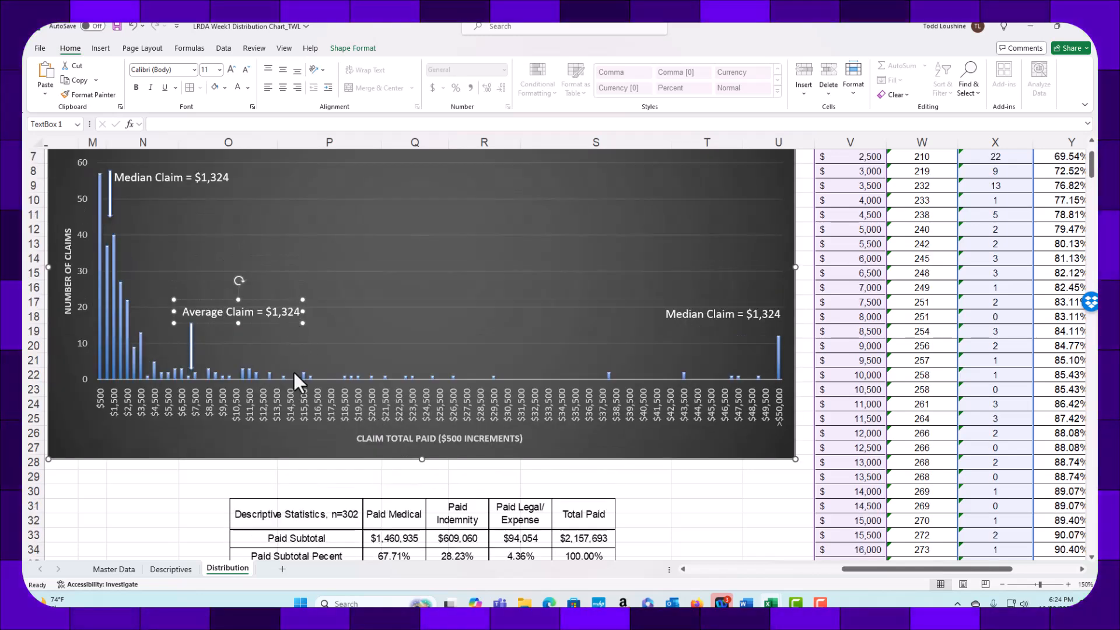
{"action": "key", "text": "BackSpace"}
{"action": "key", "text": "BackSpace"}
{"action": "key", "text": "BackSpace"}
{"action": "key", "text": "BackSpace"}
{"action": "key", "text": "BackSpace"}
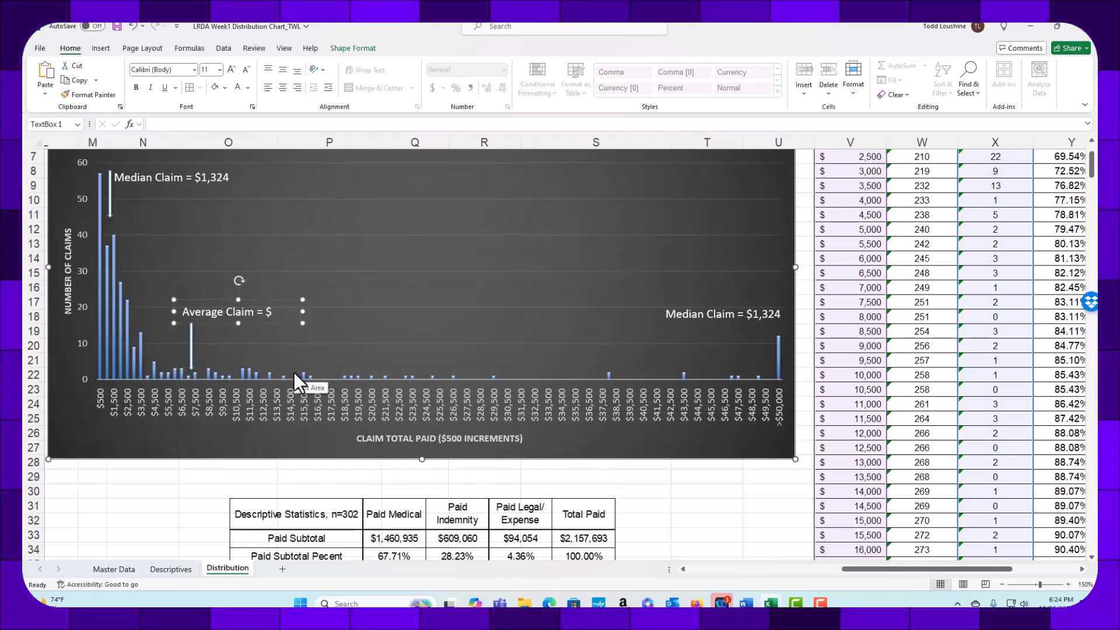
{"action": "type", "text": "7"}
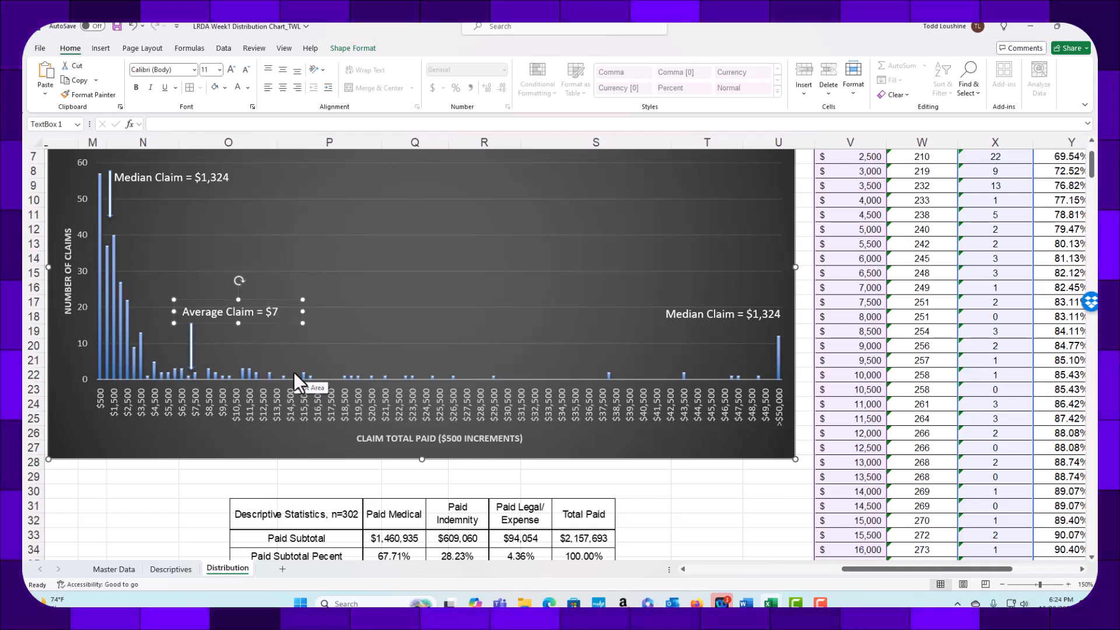
{"action": "type", "text": ",145"}
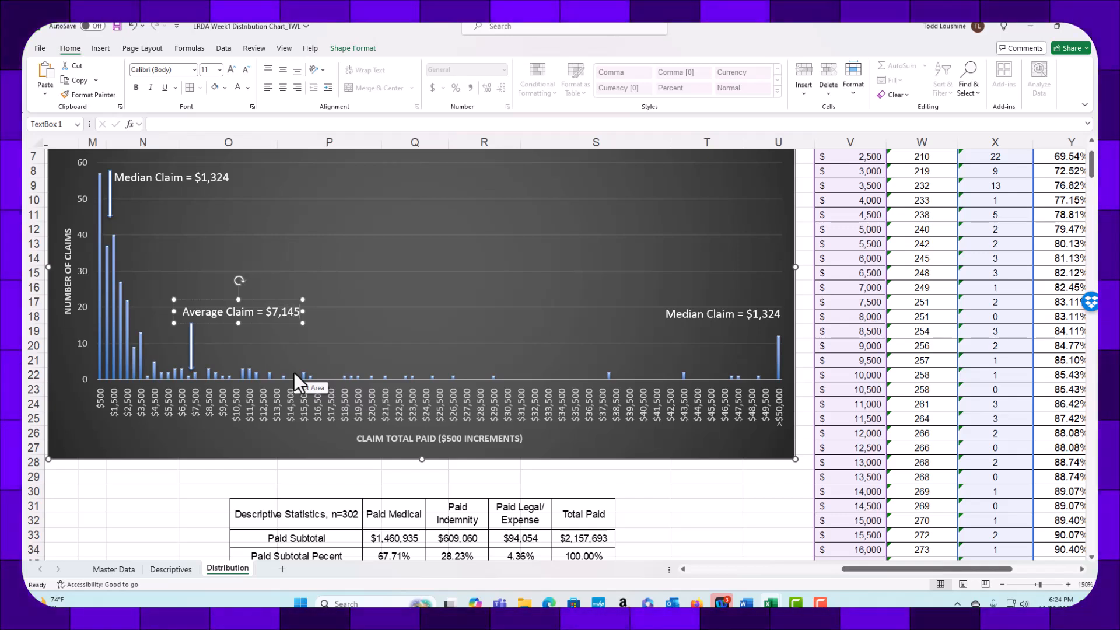
Shift the average label so it sits centered over its arrow, and slightly widen the median and average arrows.
{"action": "left_click", "coordinate": [211, 299]}
{"action": "left_click", "coordinate": [110, 194]}
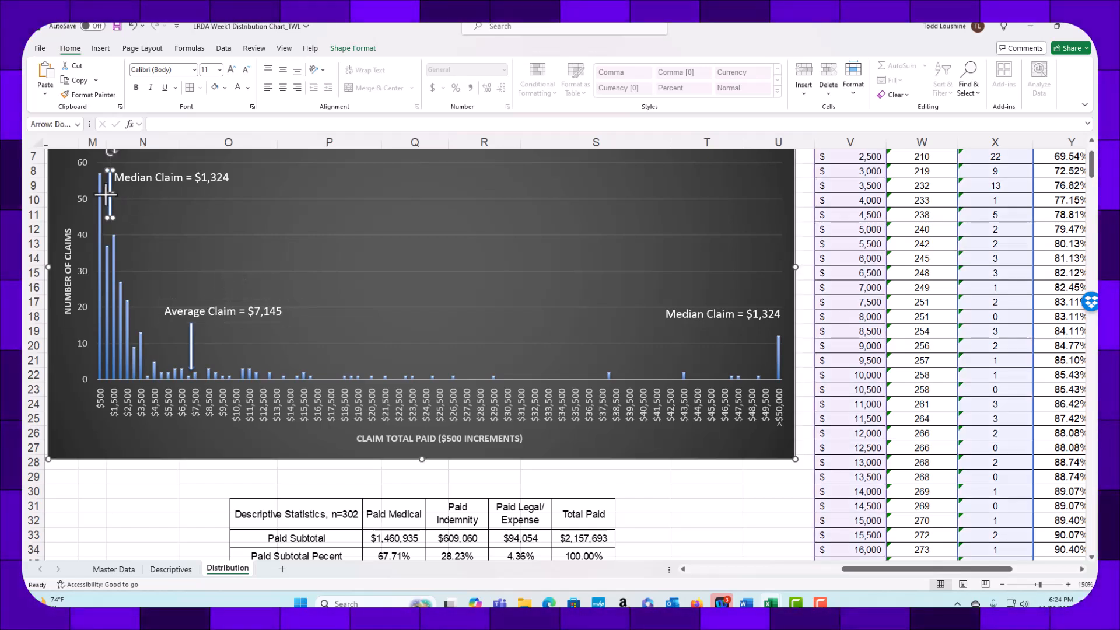
{"action": "left_click", "coordinate": [190, 345]}
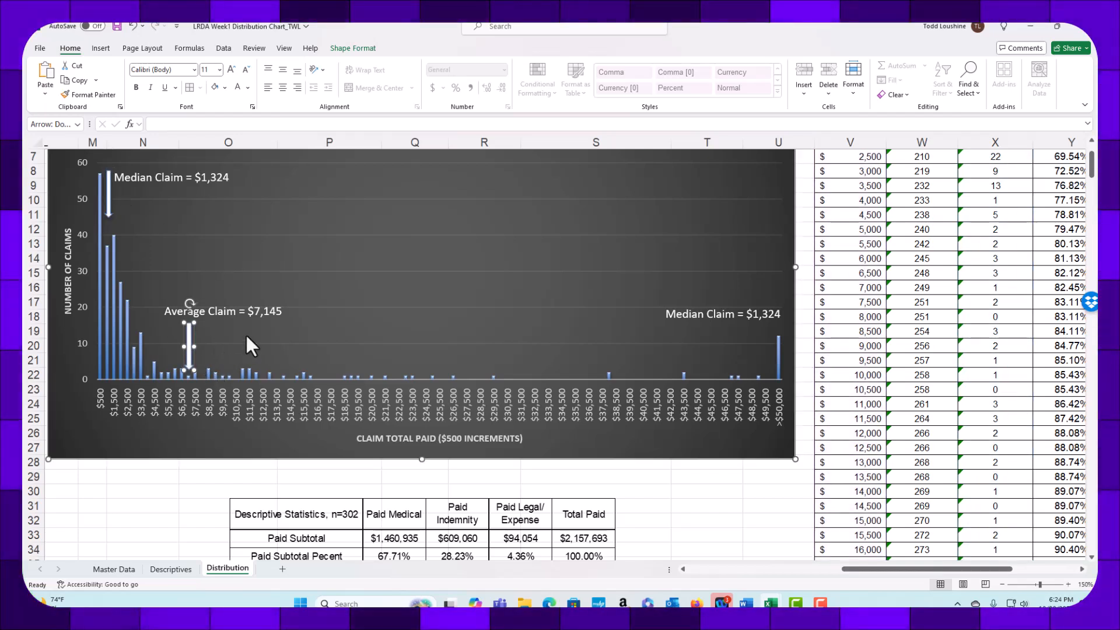
{"action": "left_click", "coordinate": [246, 336]}
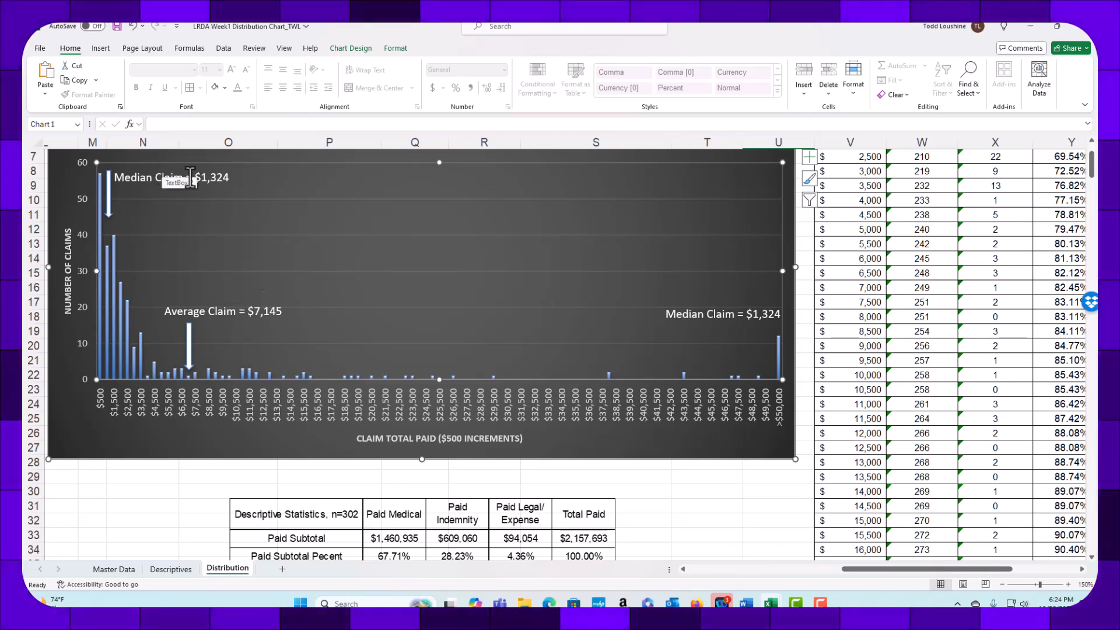
Replace "Median Claim" with "Claims >$50,000" in the label above the >$50,000 bar, pushing the amount onto a second line.
{"action": "left_click", "coordinate": [707, 318]}
{"action": "left_click_drag", "start_coordinate": [682, 322], "coordinate": [639, 327]}
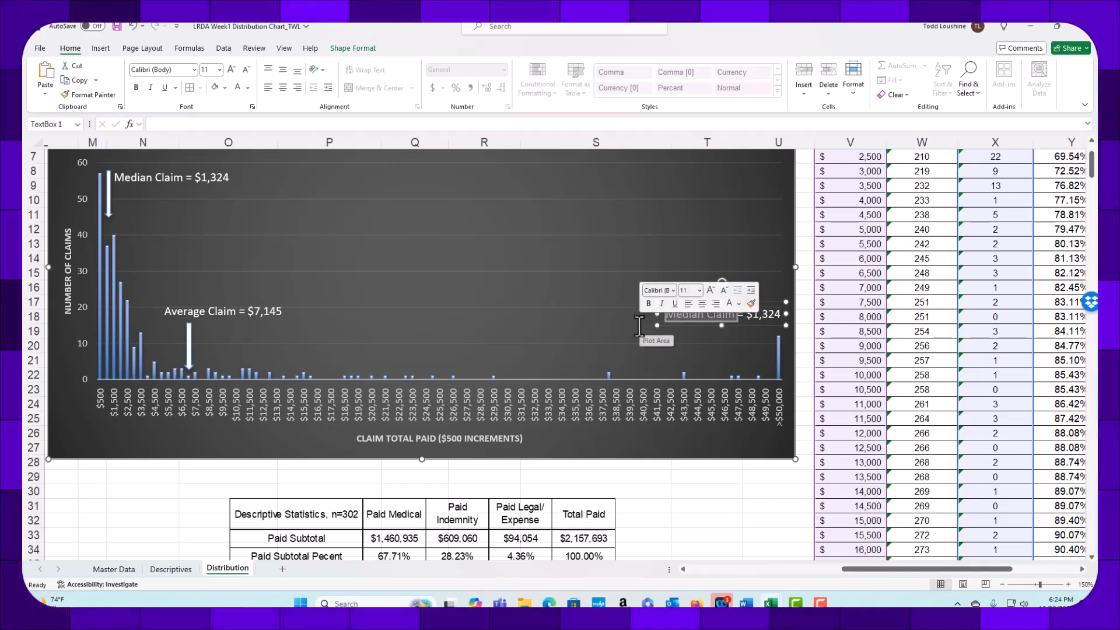
{"action": "type", "text": "Claims >"}
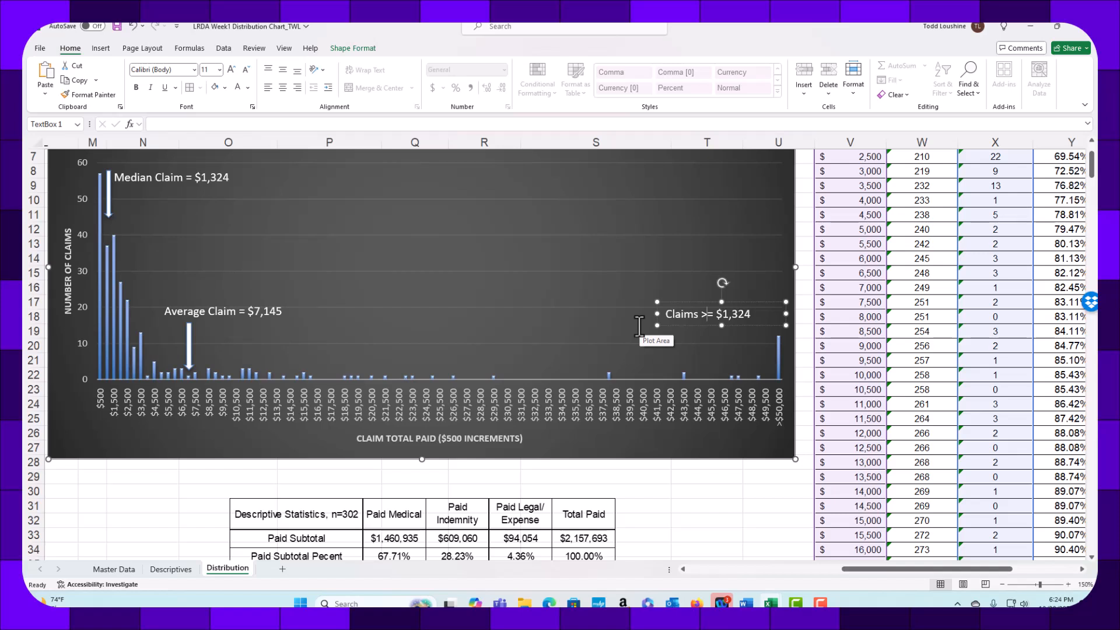
{"action": "type", "text": "$50"}
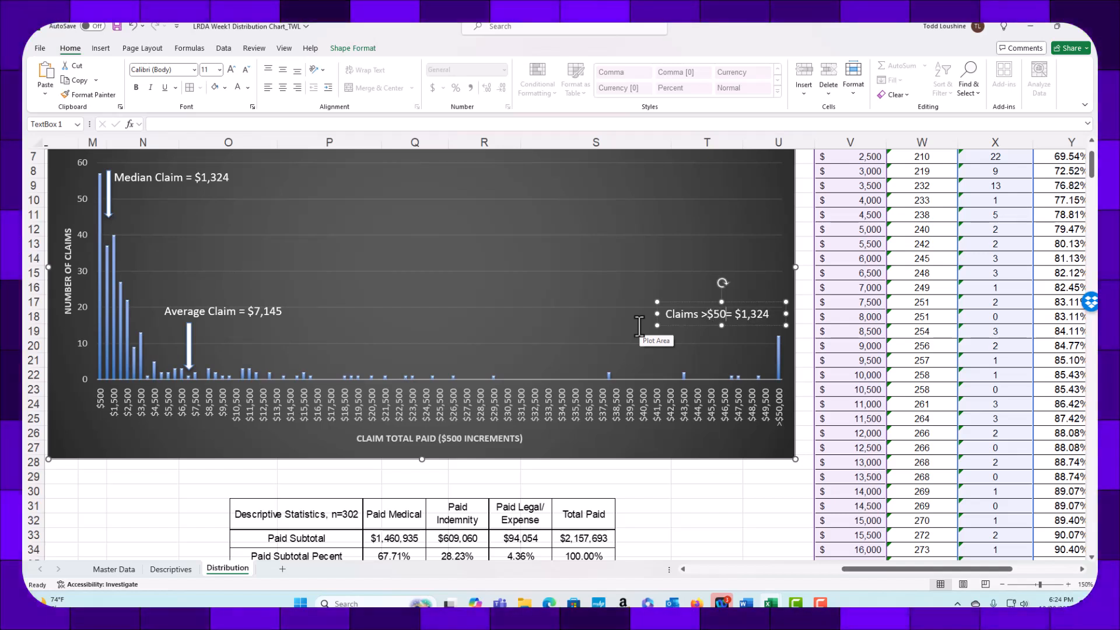
{"action": "type", "text": ",000"}
{"action": "key", "text": "Return"}
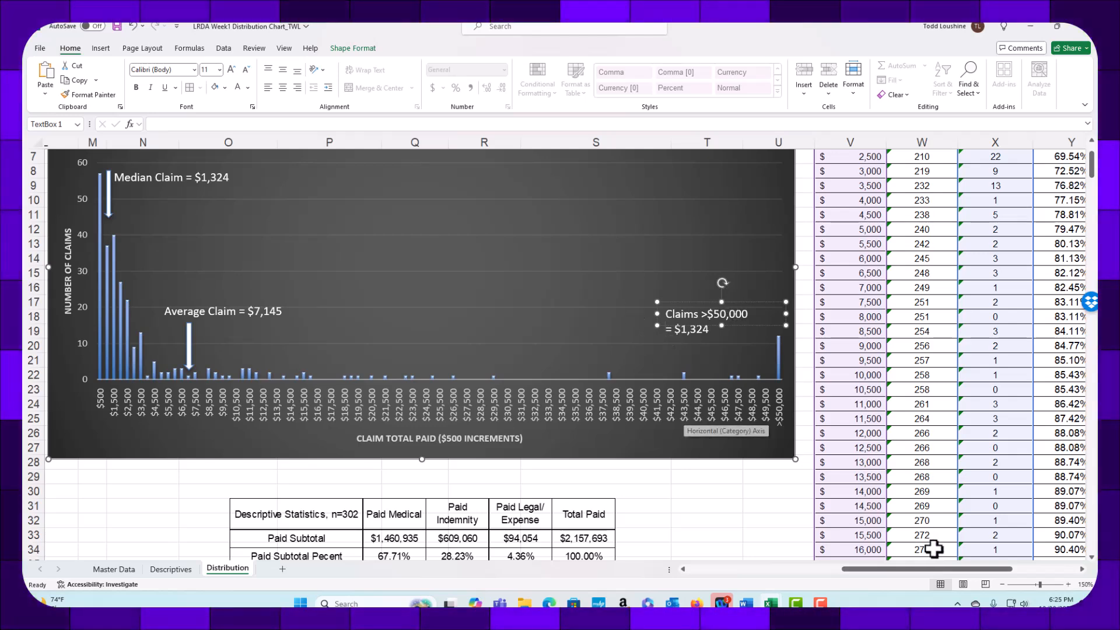
Delete the leftover "= $1,324" line from the >$50,000 label after checking the last row of the distribution table.
{"action": "scroll", "coordinate": [782, 447], "scroll_direction": "down", "scroll_amount": 14}
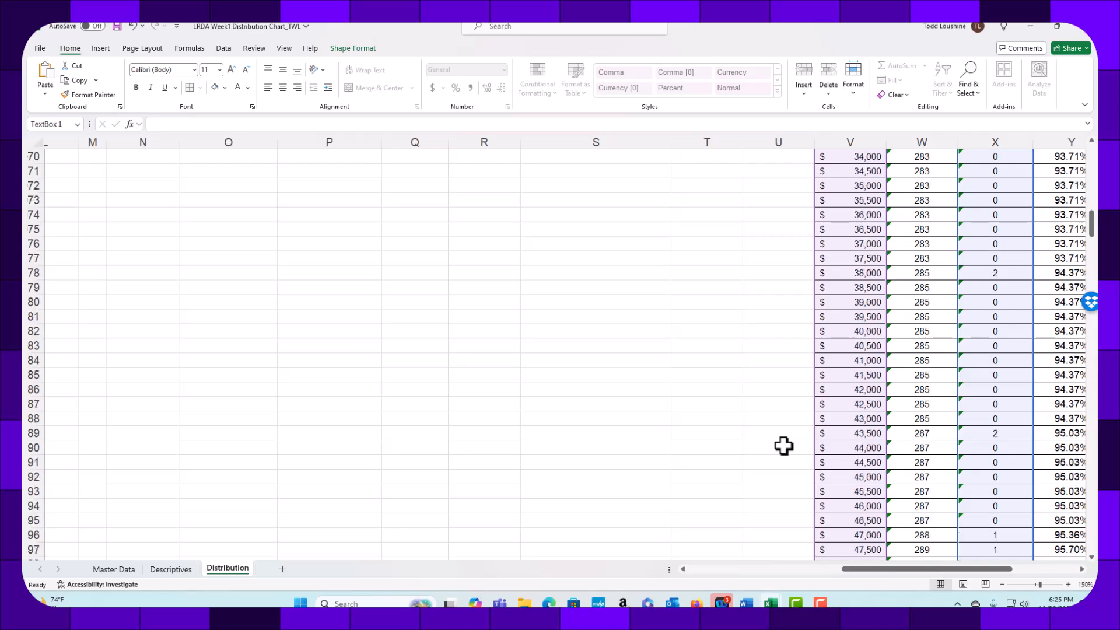
{"action": "scroll", "coordinate": [783, 446], "scroll_direction": "down", "scroll_amount": 6}
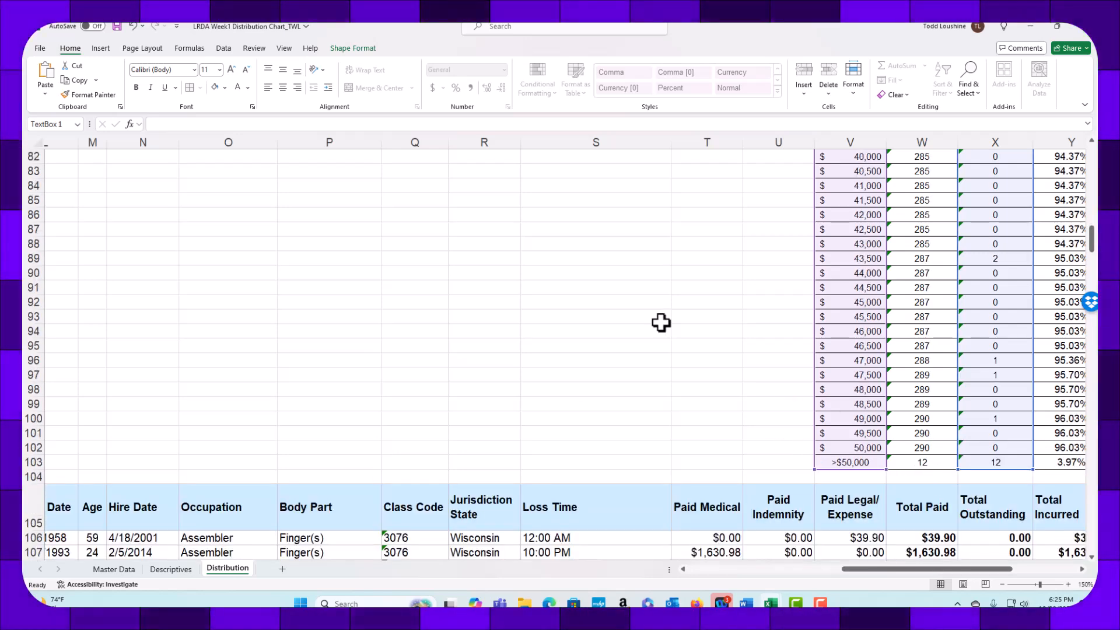
{"action": "scroll", "coordinate": [662, 323], "scroll_direction": "up", "scroll_amount": 20}
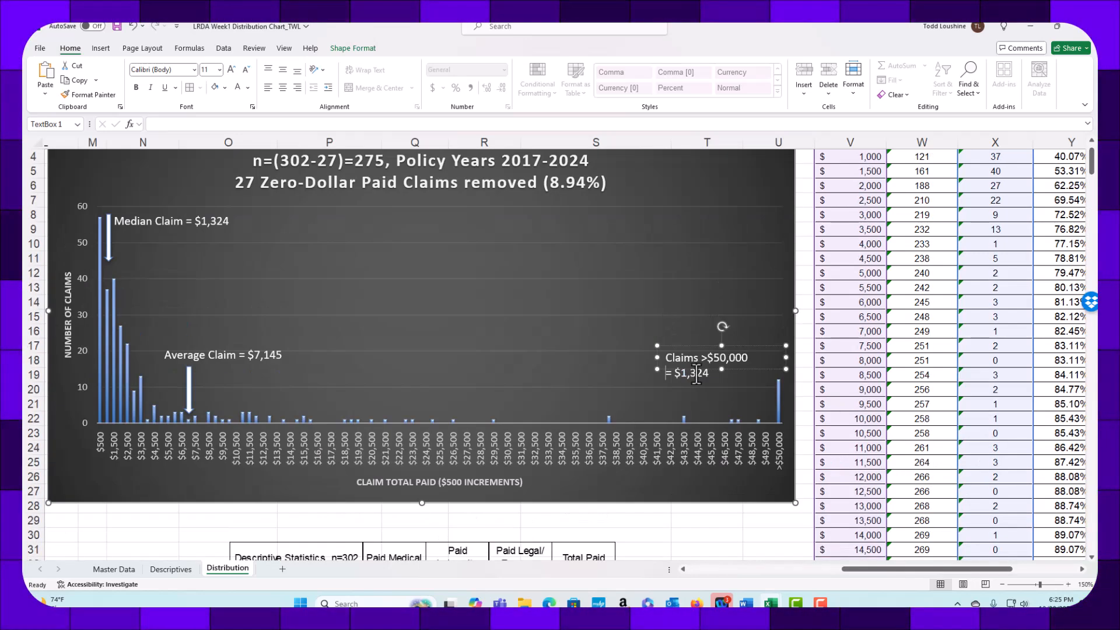
{"action": "left_click", "coordinate": [708, 373]}
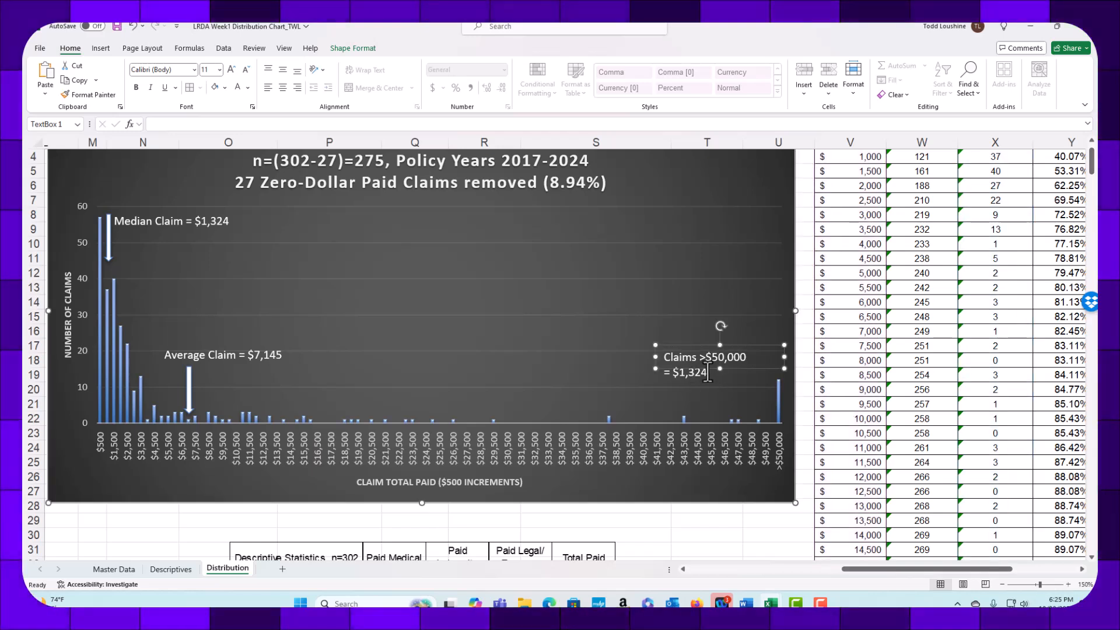
{"action": "left_click_drag", "start_coordinate": [704, 376], "coordinate": [659, 376]}
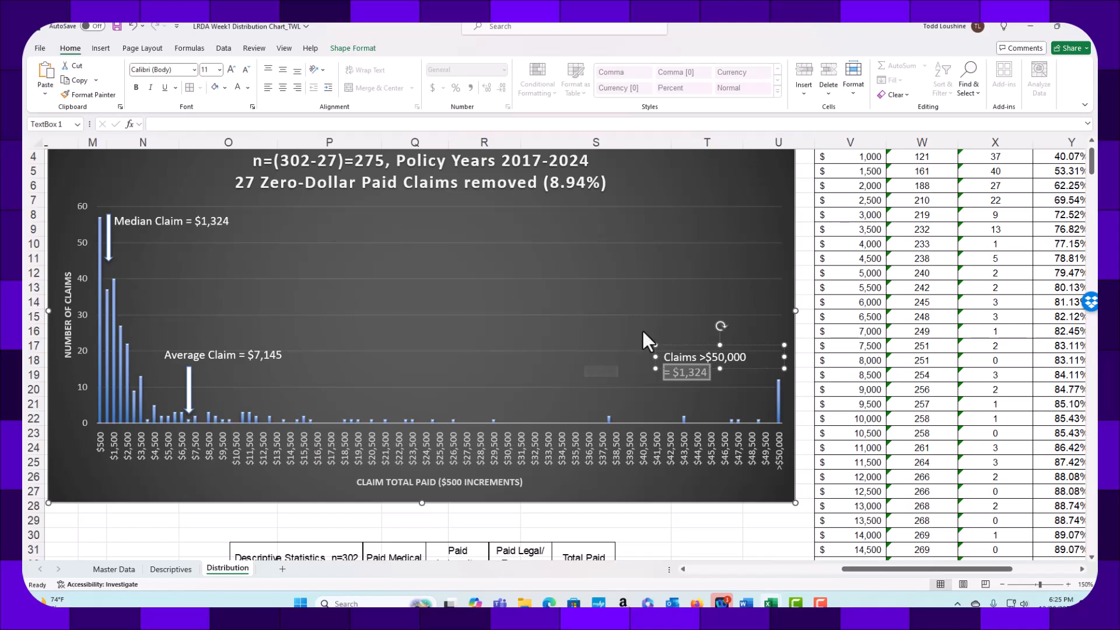
{"action": "key", "text": "BackSpace"}
{"action": "key", "text": "BackSpace"}
Add the claim count 12 before the >$50,000 label text and "(3.97%" after it, taken from the table's >$50,000 row.
{"action": "scroll", "coordinate": [909, 463], "scroll_direction": "down", "scroll_amount": 20}
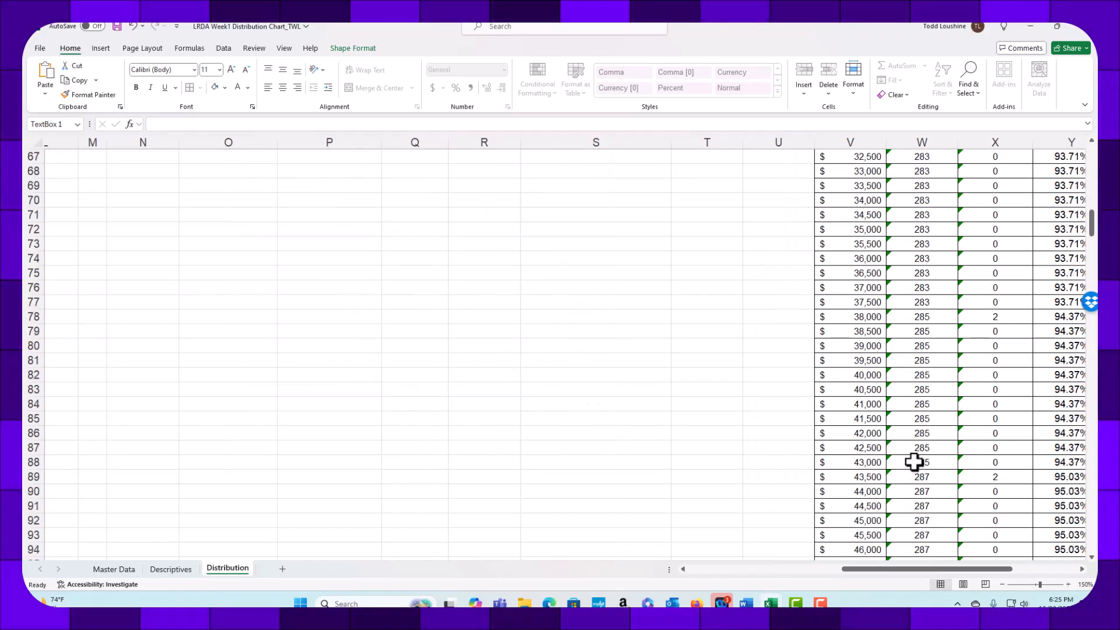
{"action": "scroll", "coordinate": [738, 383], "scroll_direction": "up", "scroll_amount": 20}
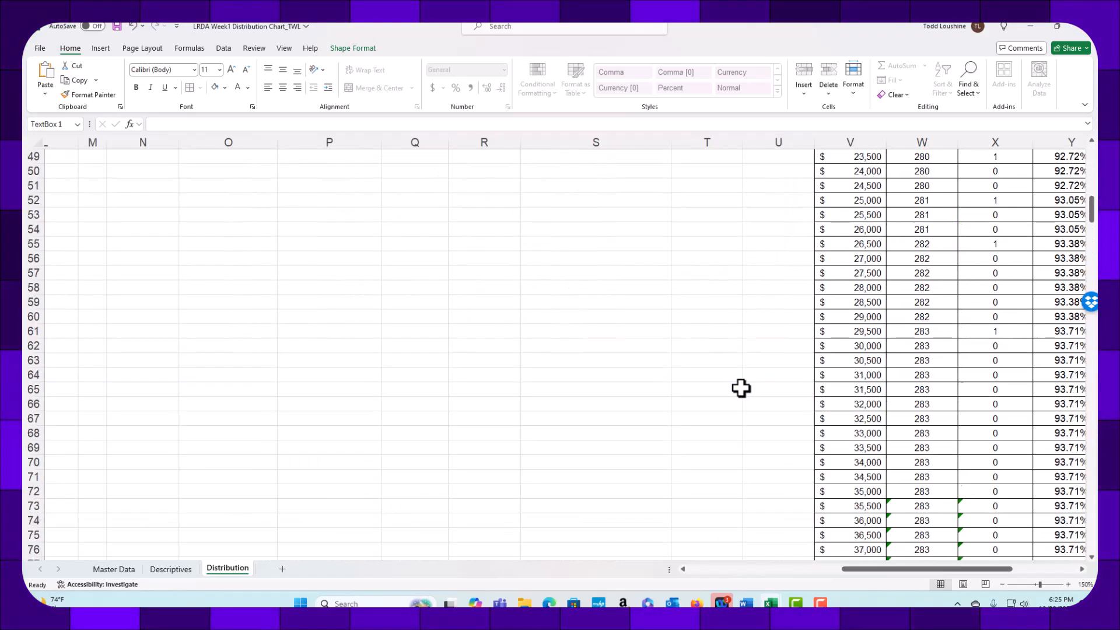
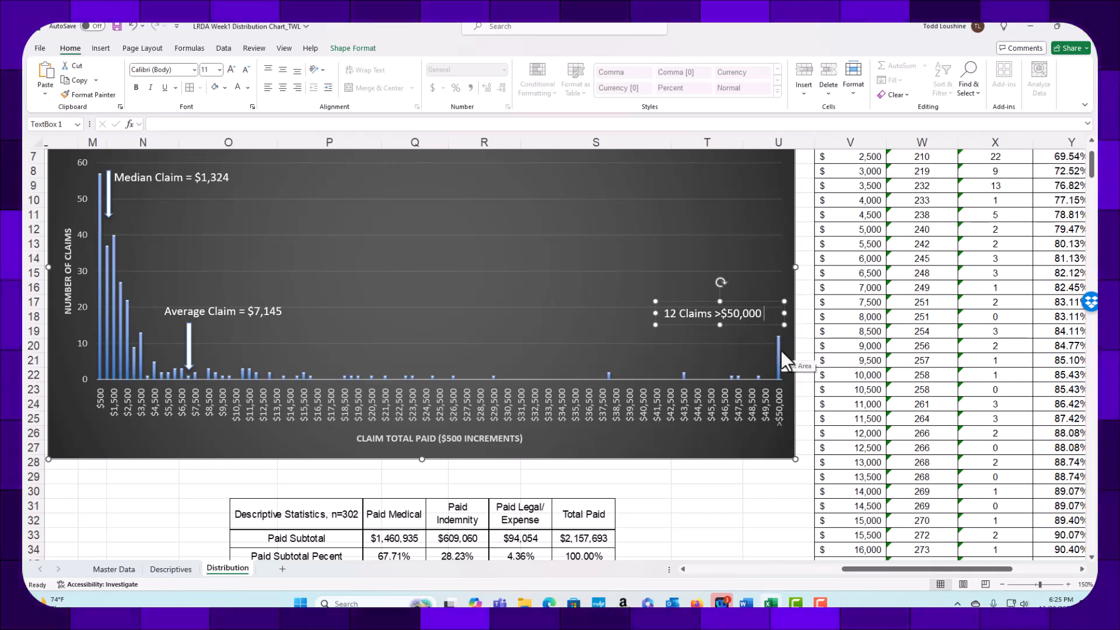
{"action": "type", "text": "(3.97"}
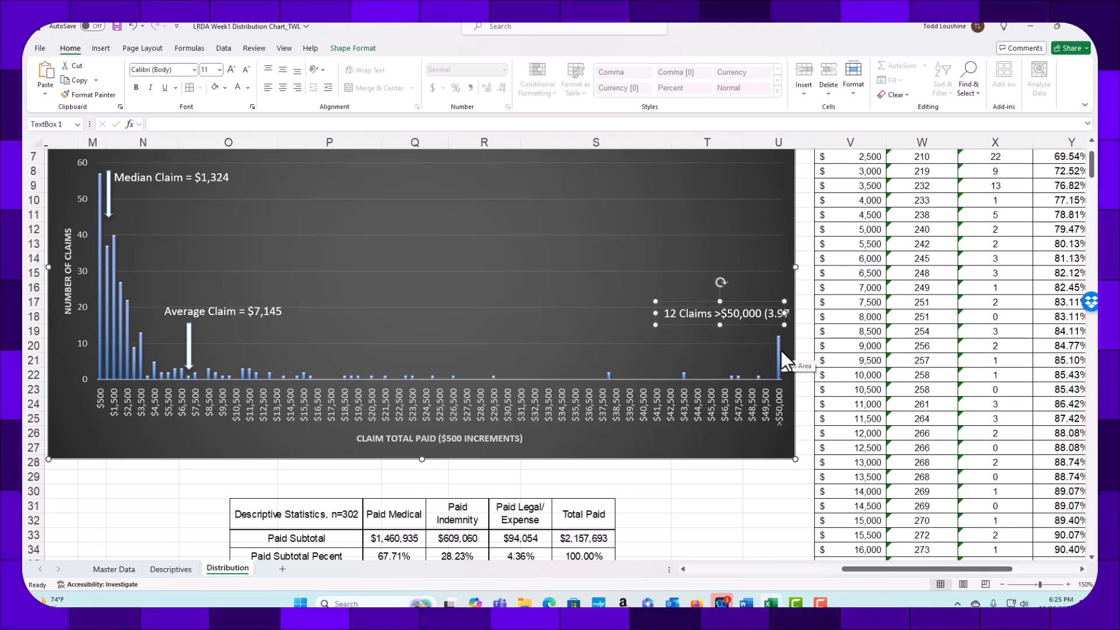
{"action": "scroll", "coordinate": [807, 353], "scroll_direction": "down", "scroll_amount": 6}
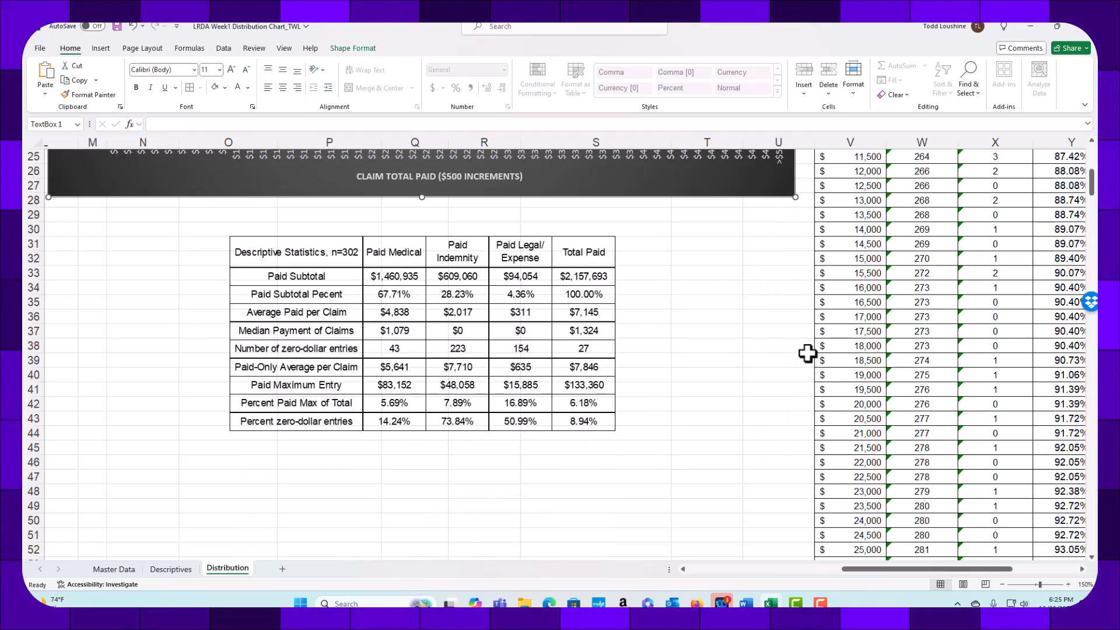
{"action": "scroll", "coordinate": [807, 353], "scroll_direction": "down", "scroll_amount": 20}
{"action": "scroll", "coordinate": [830, 364], "scroll_direction": "up", "scroll_amount": 20}
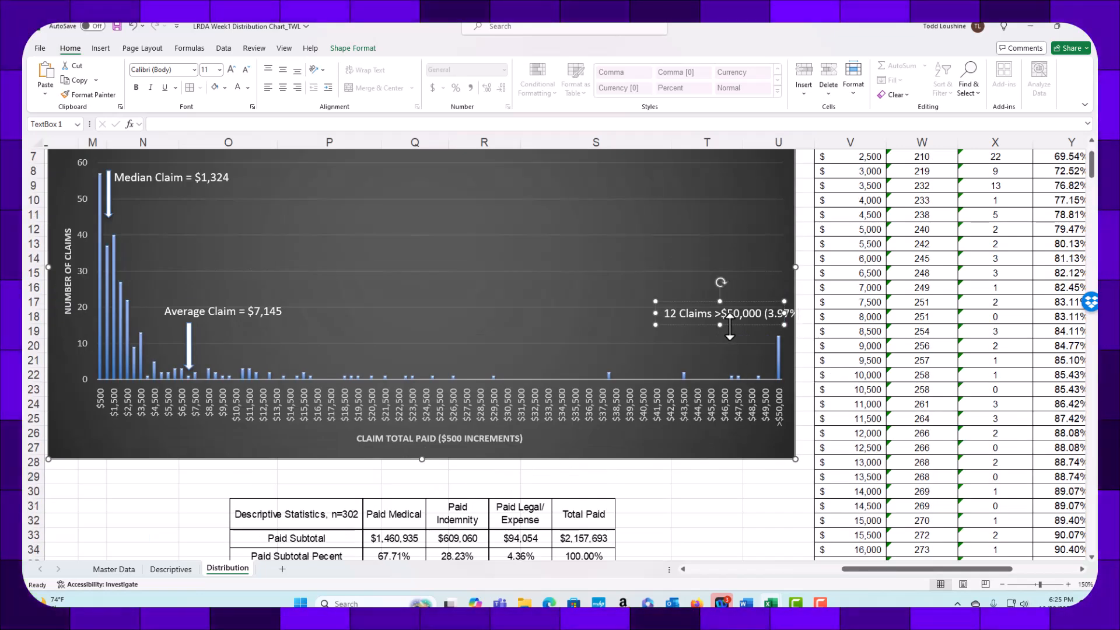
Widen the >$50,000 label, close the parenthesis after 3.97%, and position the label just above the >$50,000 bar.
{"action": "left_click_drag", "start_coordinate": [726, 330], "coordinate": [715, 331]}
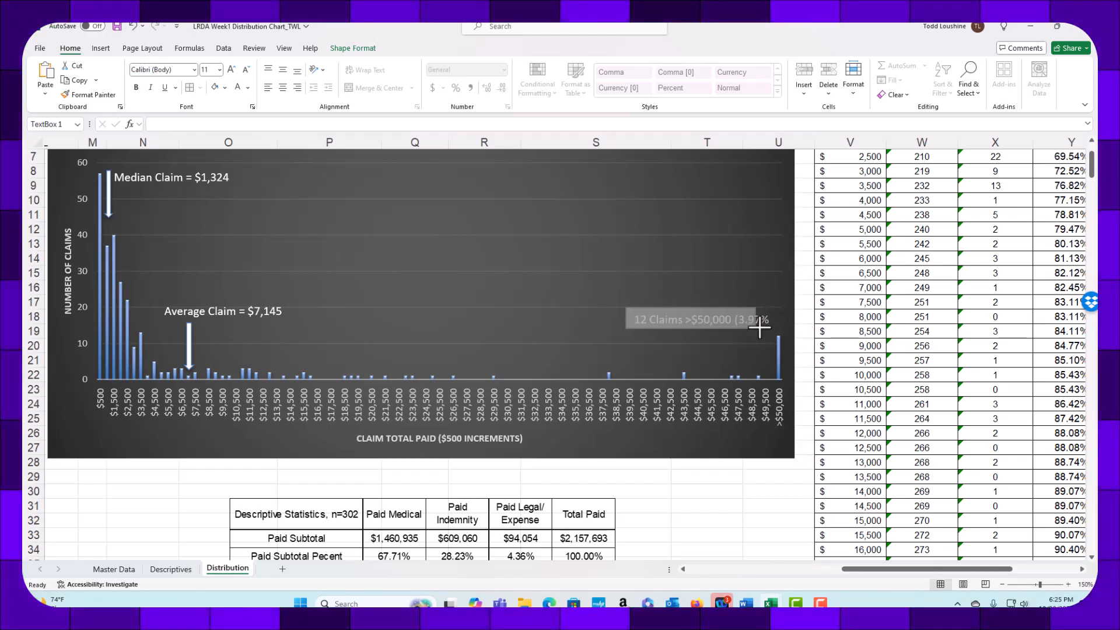
{"action": "left_click_drag", "start_coordinate": [760, 328], "coordinate": [774, 326]}
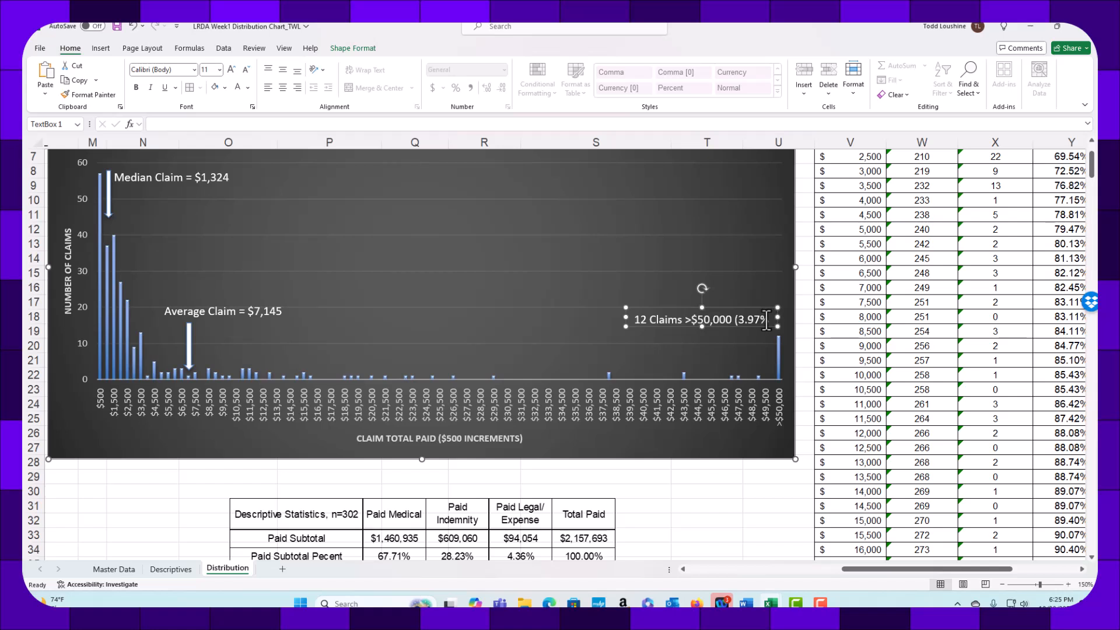
{"action": "type", "text": ")"}
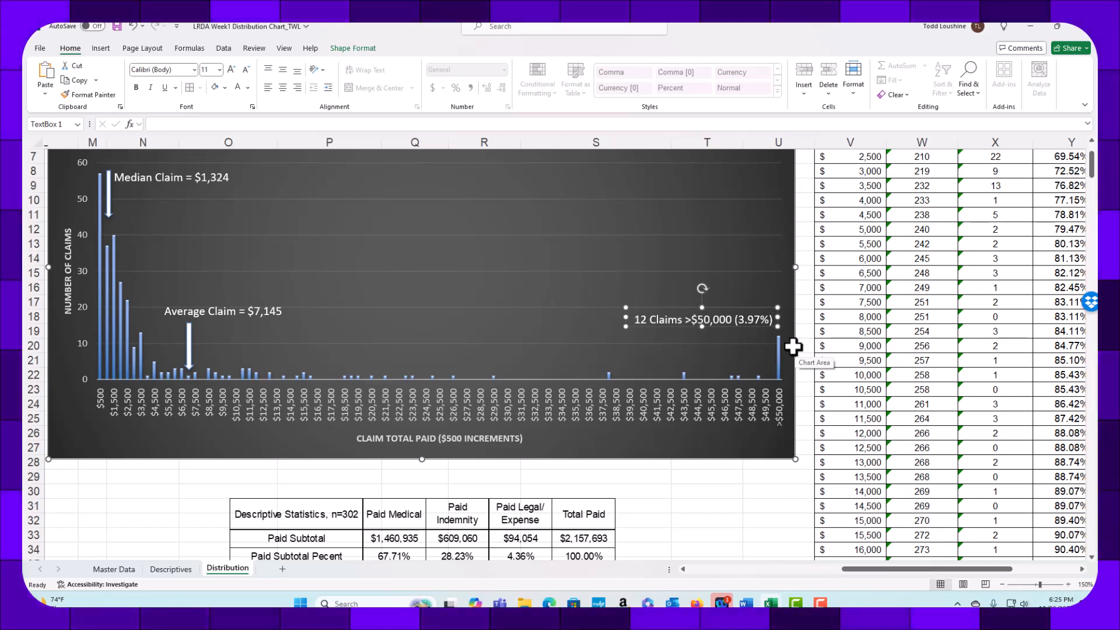
{"action": "left_click_drag", "start_coordinate": [702, 328], "coordinate": [747, 308]}
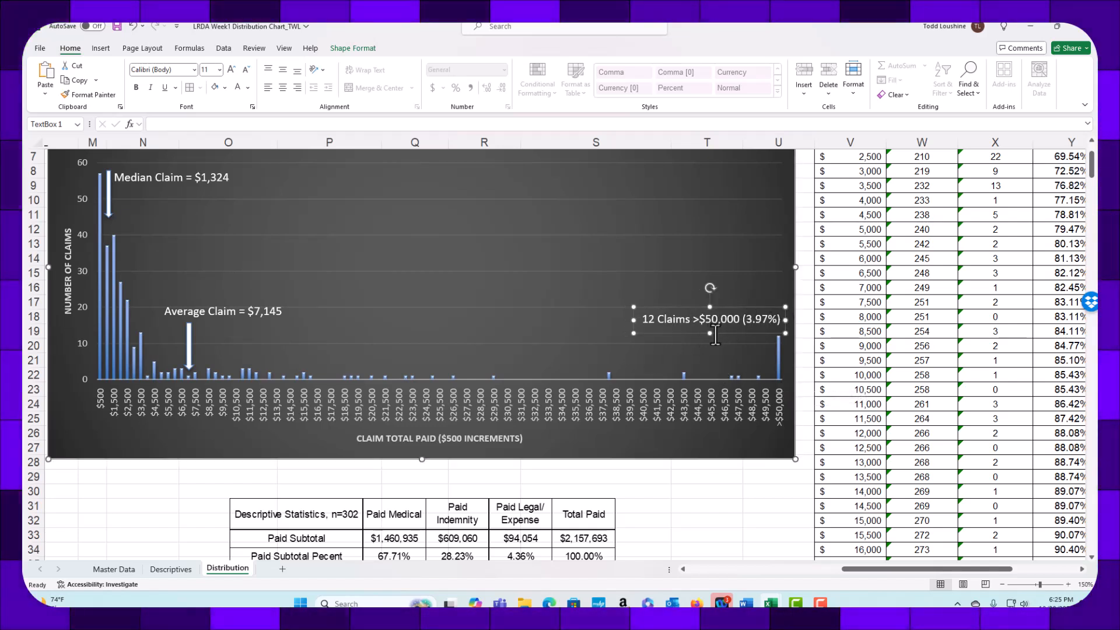
Add filters to the claims data header in row 105 below the distribution table.
{"action": "left_click", "coordinate": [923, 461]}
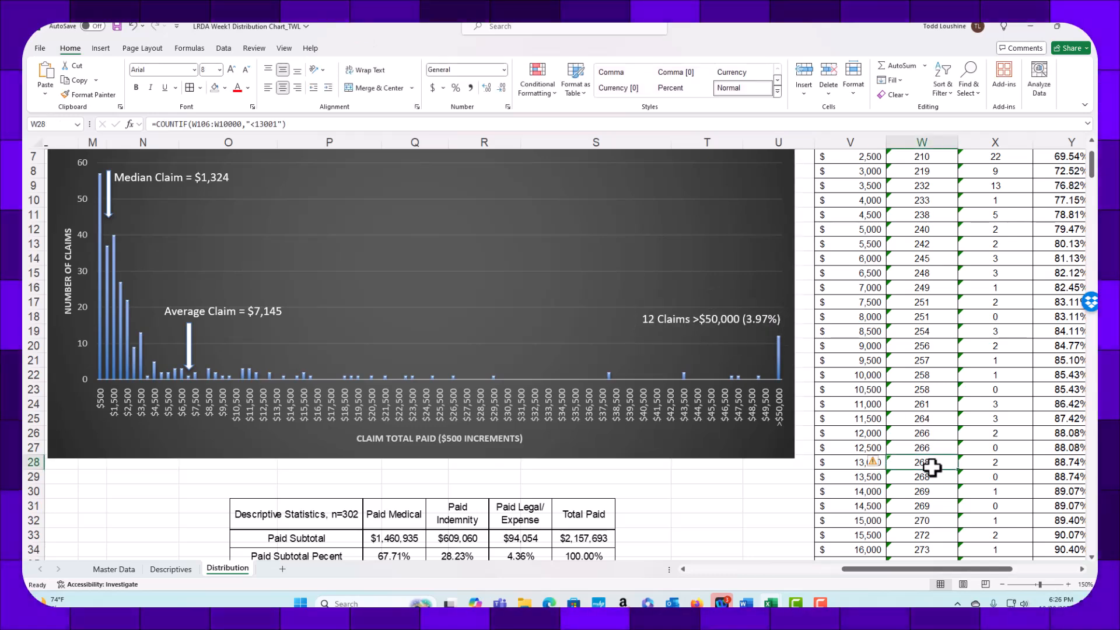
{"action": "scroll", "coordinate": [961, 476], "scroll_direction": "down", "scroll_amount": 4}
{"action": "scroll", "coordinate": [961, 476], "scroll_direction": "down", "scroll_amount": 19}
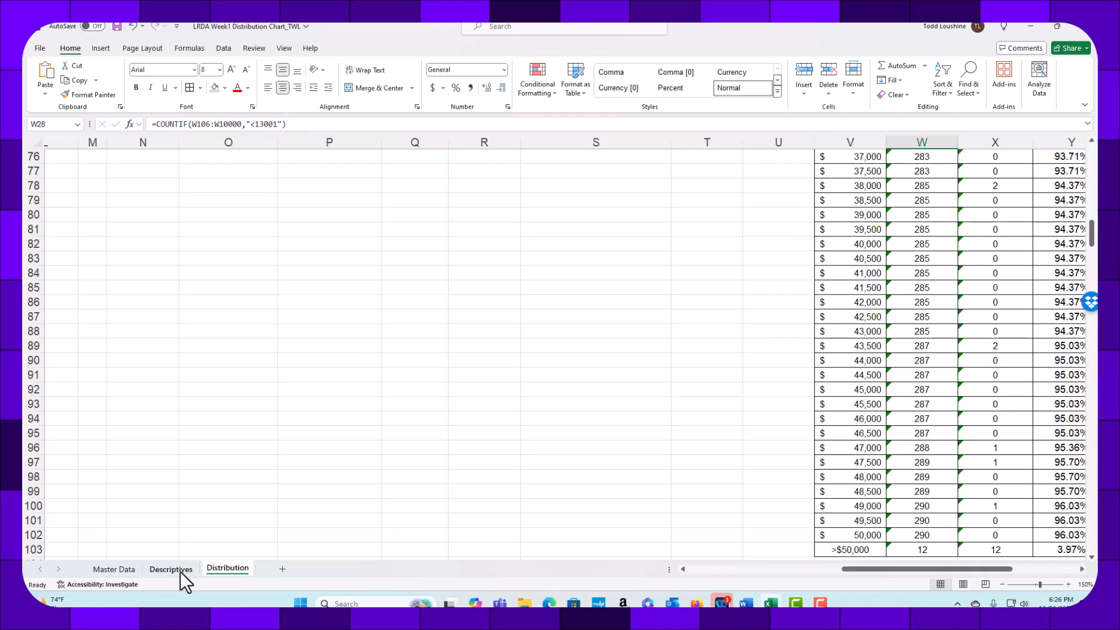
{"action": "scroll", "coordinate": [409, 490], "scroll_direction": "down", "scroll_amount": 7}
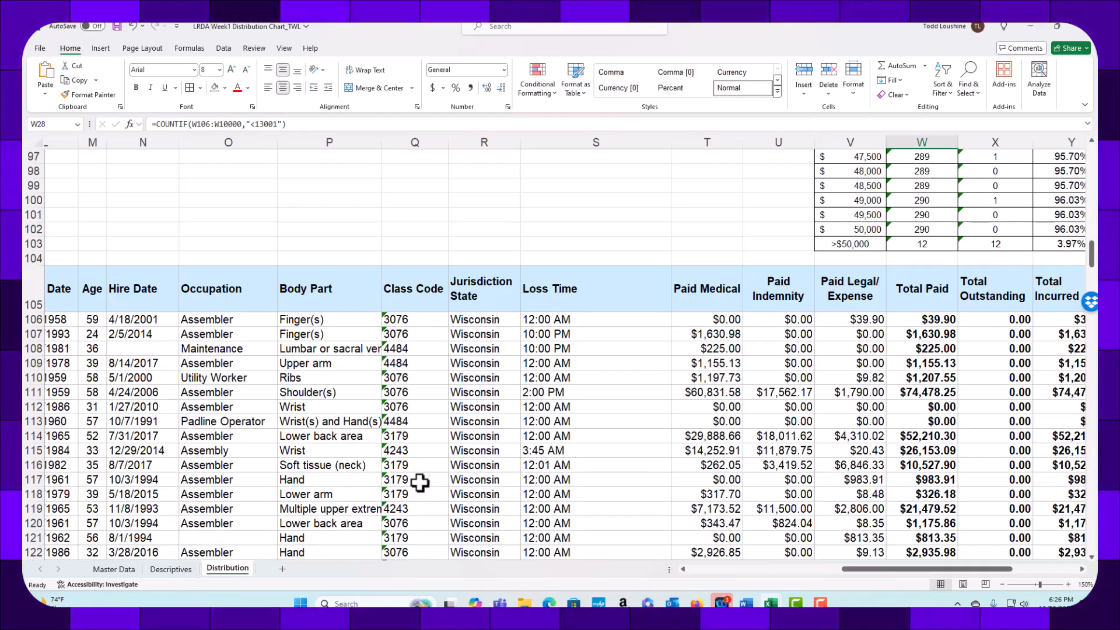
{"action": "left_click", "coordinate": [27, 294]}
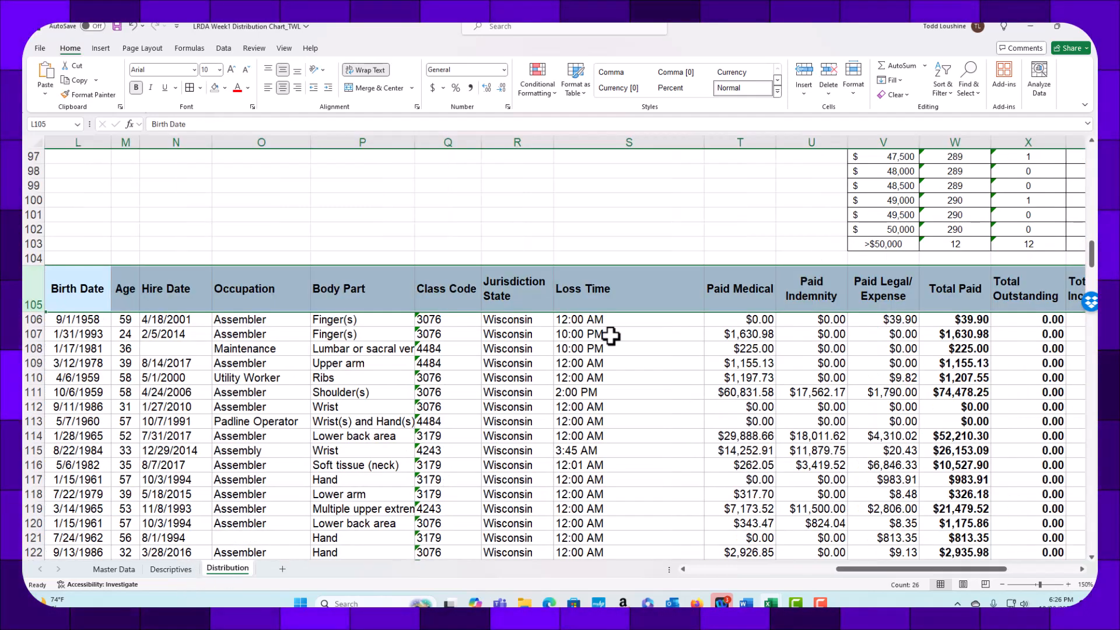
{"action": "left_click", "coordinate": [224, 48]}
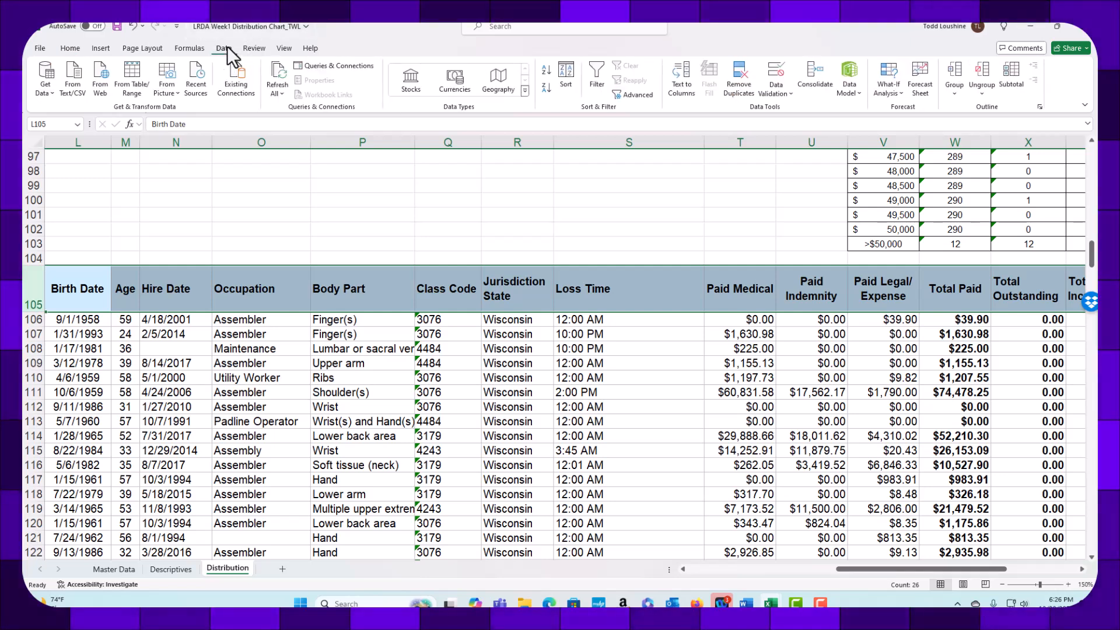
{"action": "left_click", "coordinate": [604, 77]}
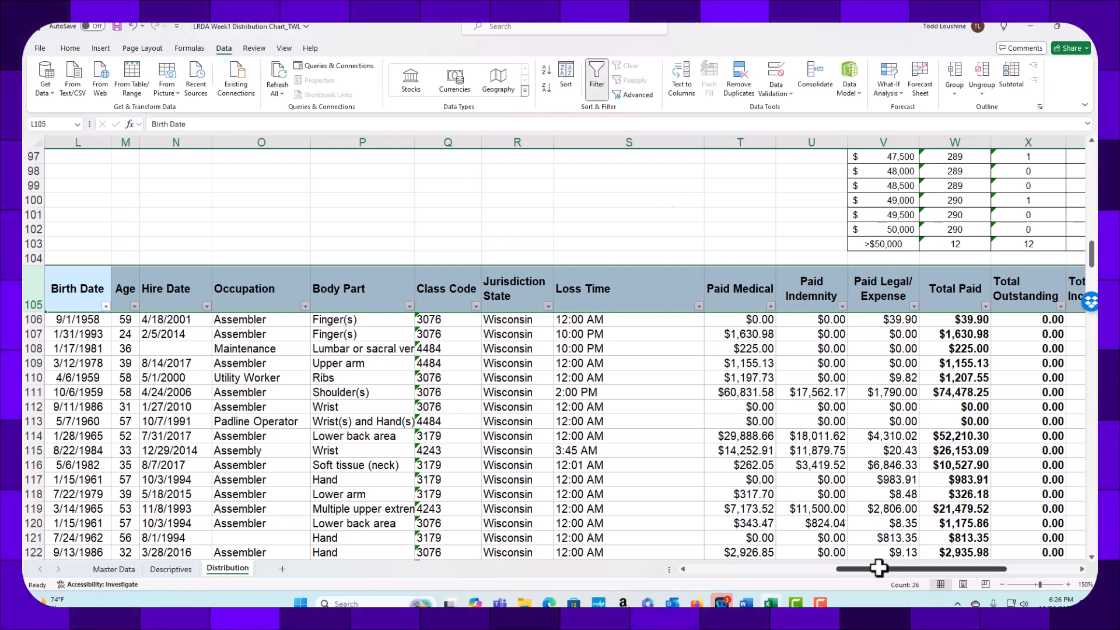
Sort the claims data by Total Paid from largest to smallest.
{"action": "left_click_drag", "start_coordinate": [932, 568], "coordinate": [1062, 575]}
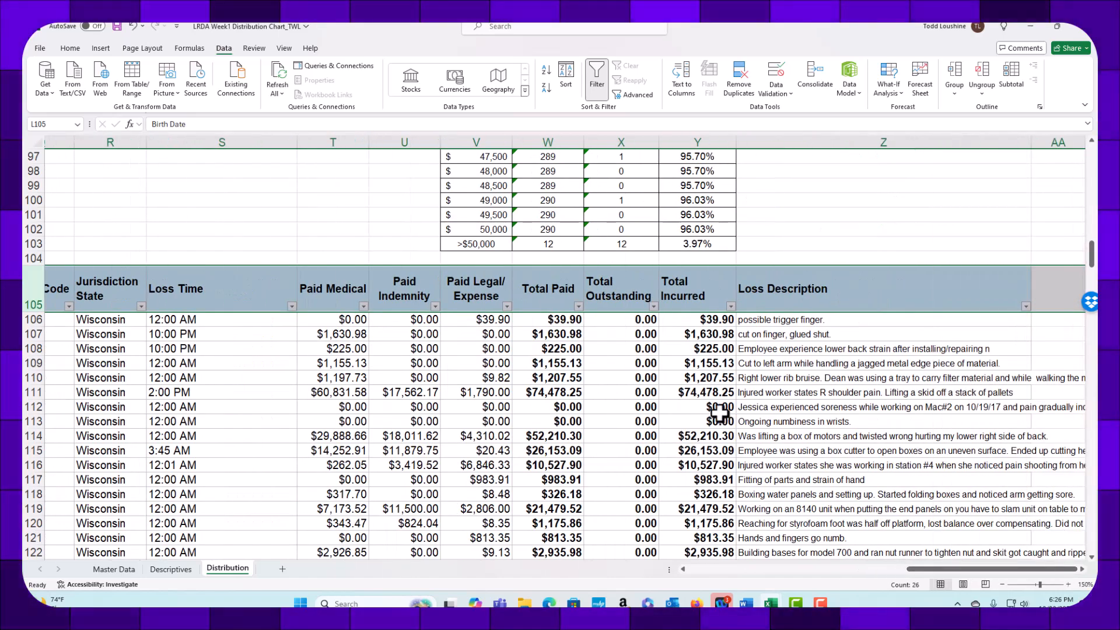
{"action": "left_click", "coordinate": [578, 306]}
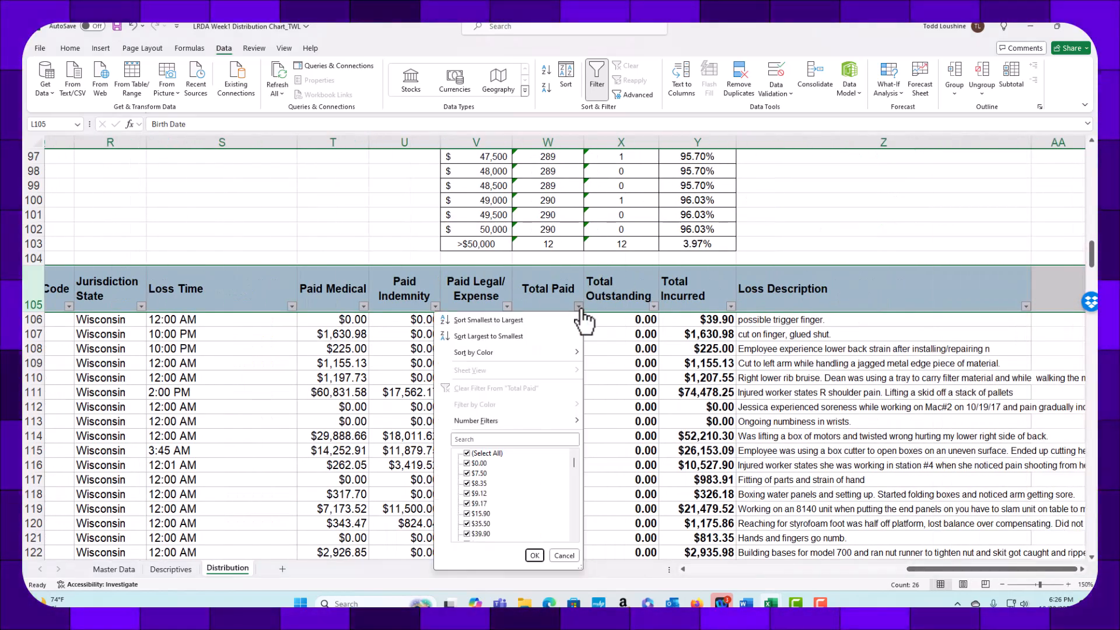
{"action": "key", "text": "Escape"}
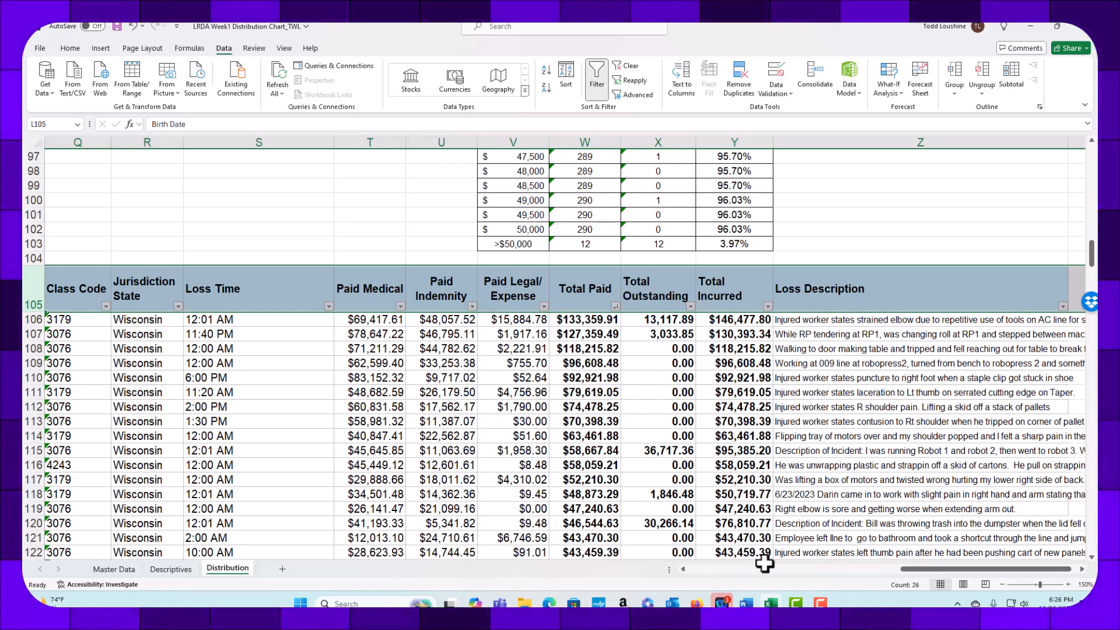
{"action": "left_click_drag", "start_coordinate": [932, 570], "coordinate": [944, 570]}
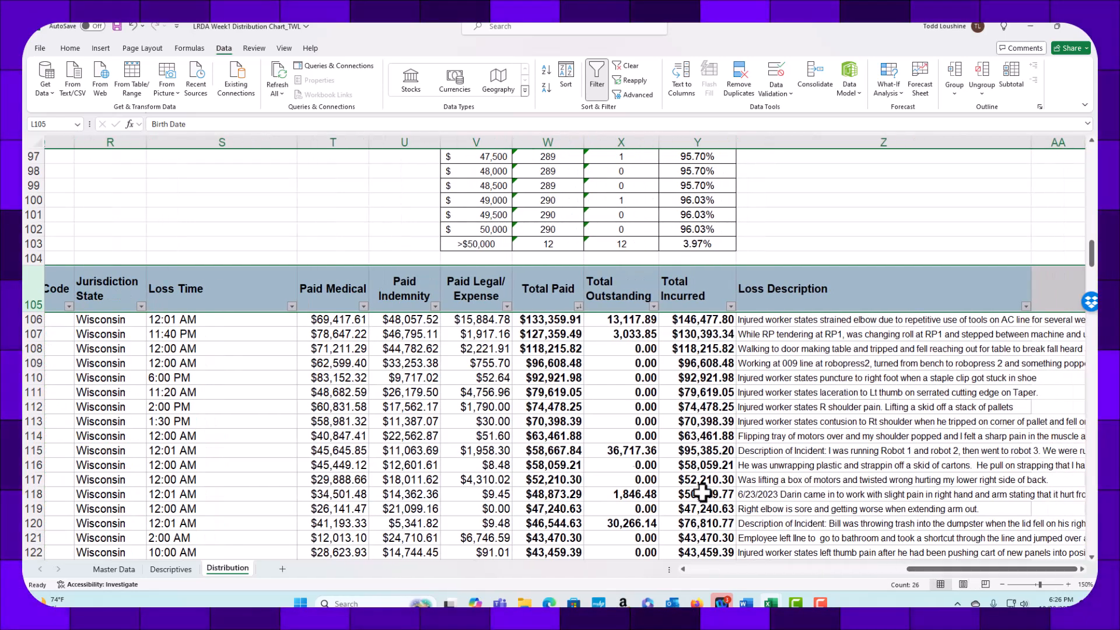
Number the highest-paid claims 1, 2, 3 down column AA beside the loss descriptions, starting in AA106.
{"action": "scroll", "coordinate": [636, 461], "scroll_direction": "up", "scroll_amount": 20}
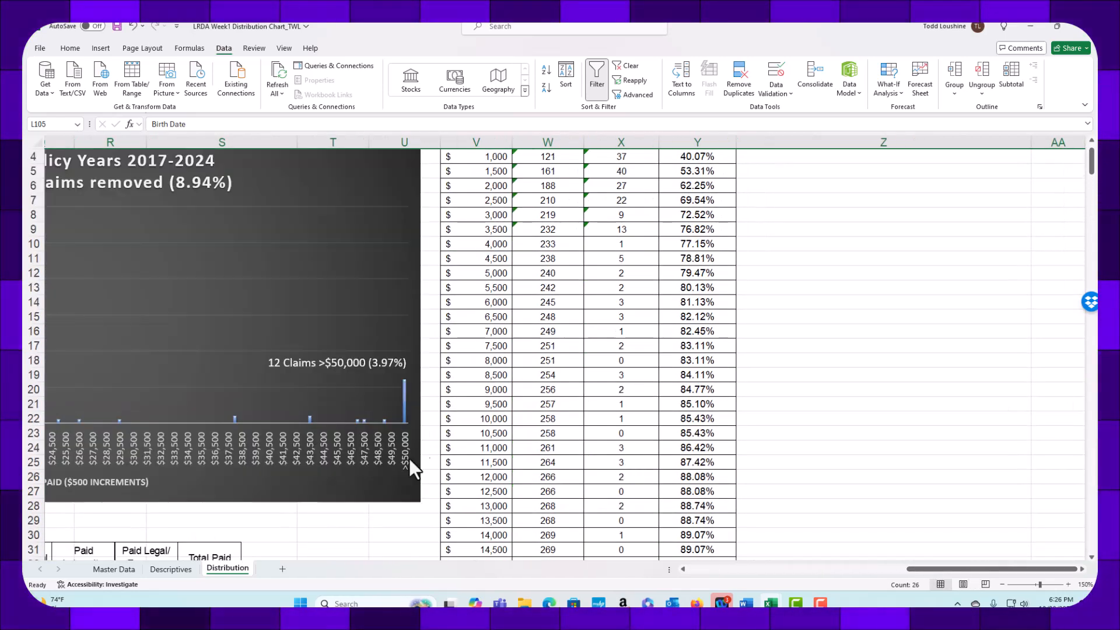
{"action": "scroll", "coordinate": [885, 464], "scroll_direction": "down", "scroll_amount": 20}
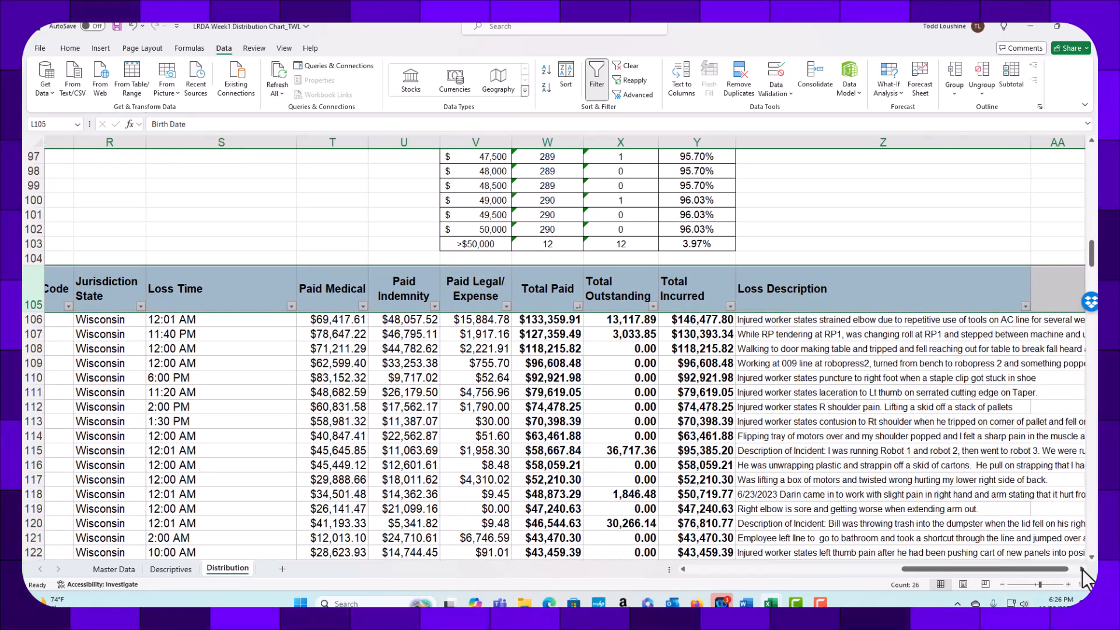
{"action": "left_click", "coordinate": [1082, 569]}
{"action": "left_click", "coordinate": [730, 320]}
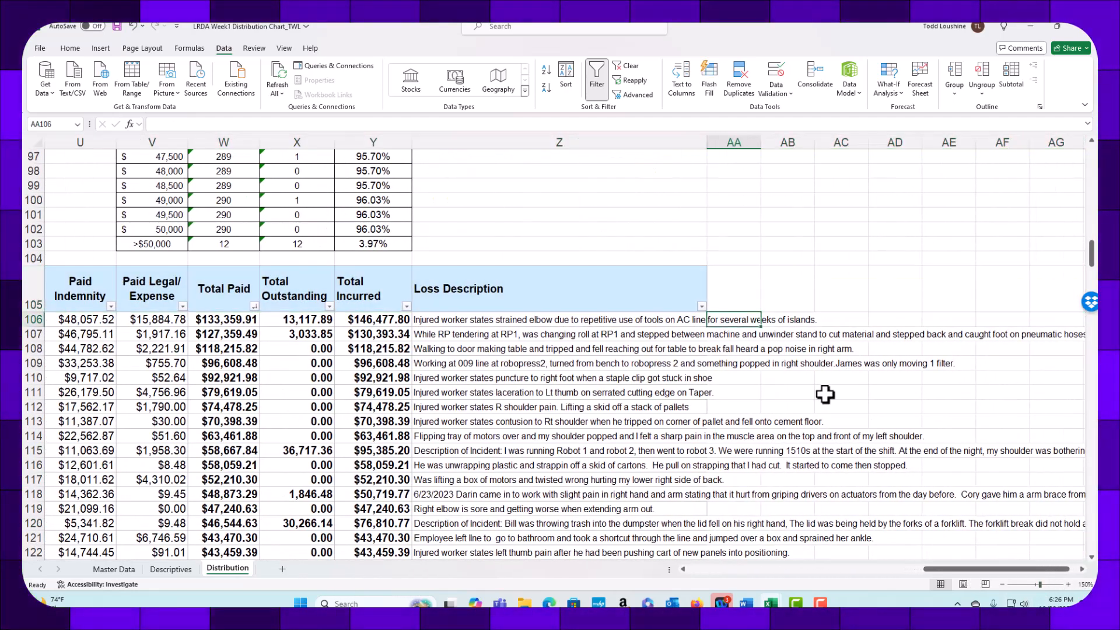
{"action": "type", "text": "1"}
{"action": "key", "text": "Return"}
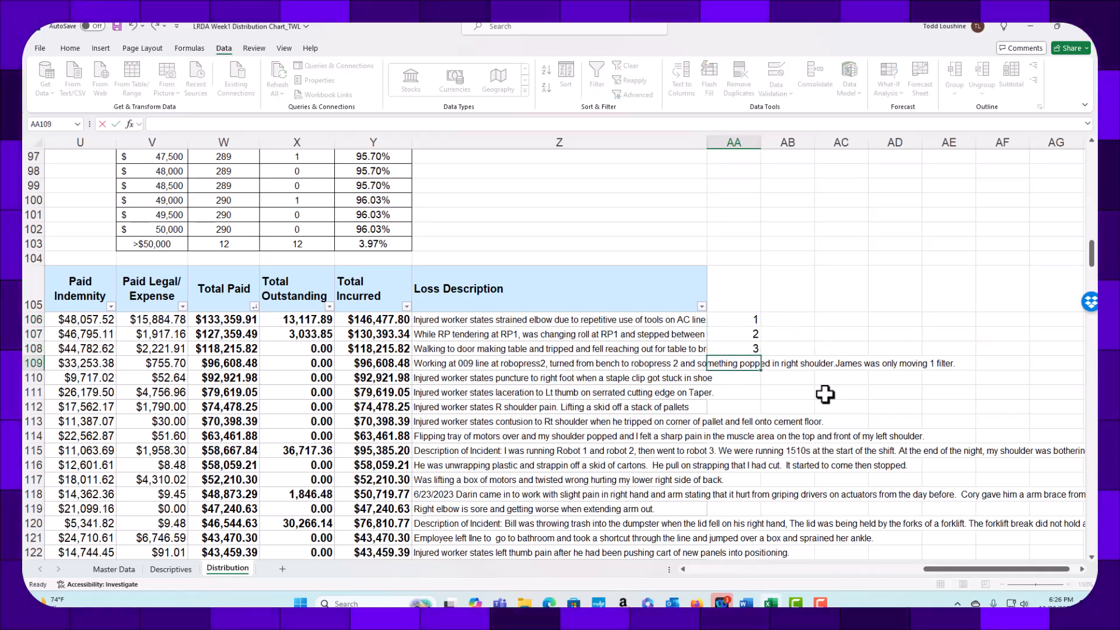
Continue numbering the claim rows beside the loss descriptions in column AA, entering 4 through 12 in AA109:AA117.
{"action": "type", "text": "4"}
{"action": "key", "text": "Return"}
{"action": "type", "text": "5"}
{"action": "key", "text": "Return"}
{"action": "type", "text": "7"}
{"action": "key", "text": "Return"}
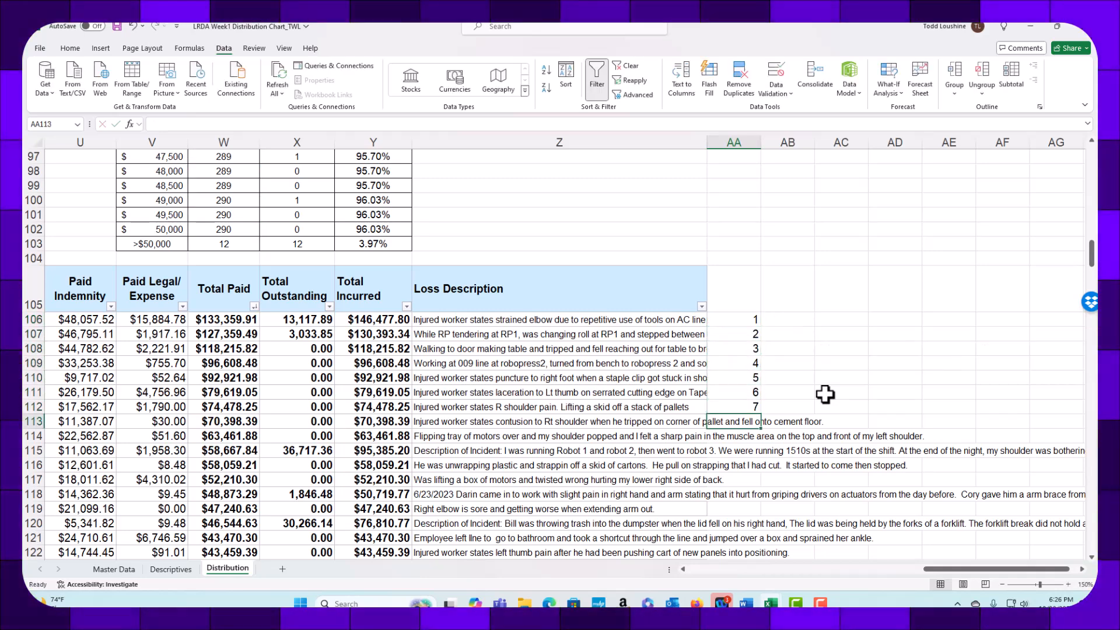
{"action": "type", "text": "8"}
{"action": "key", "text": "Return"}
{"action": "type", "text": "1"}
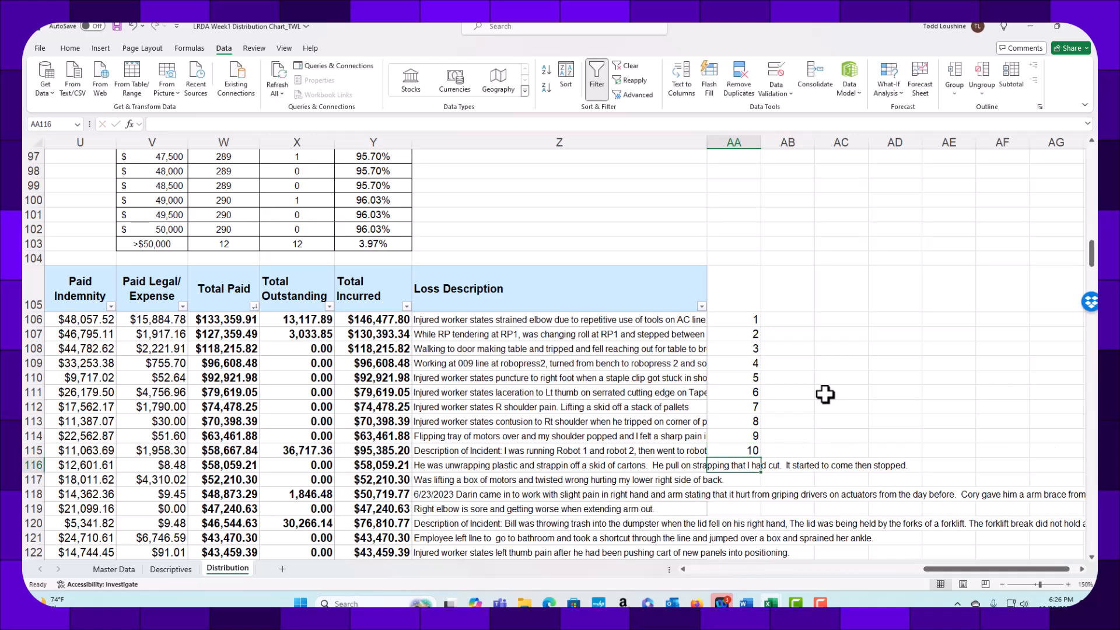
{"action": "type", "text": "11"}
{"action": "key", "text": "Return"}
{"action": "type", "text": "12"}
{"action": "key", "text": "Return"}
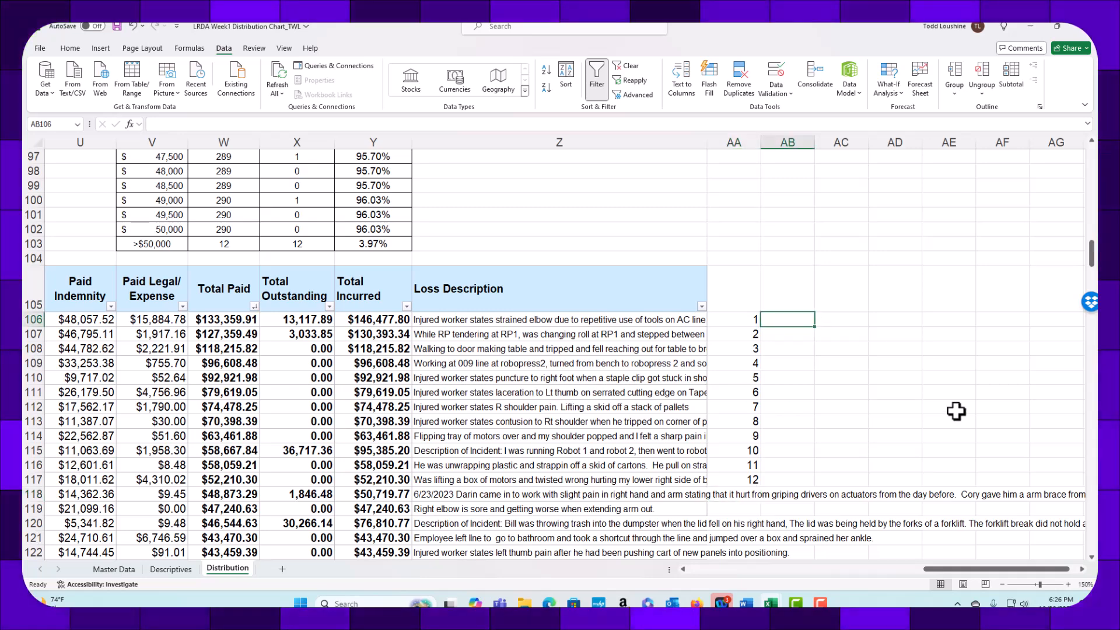
In AB106, sum the Total Paid amounts of the twelve numbered claims, W106:W117.
{"action": "type", "text": "sum("}
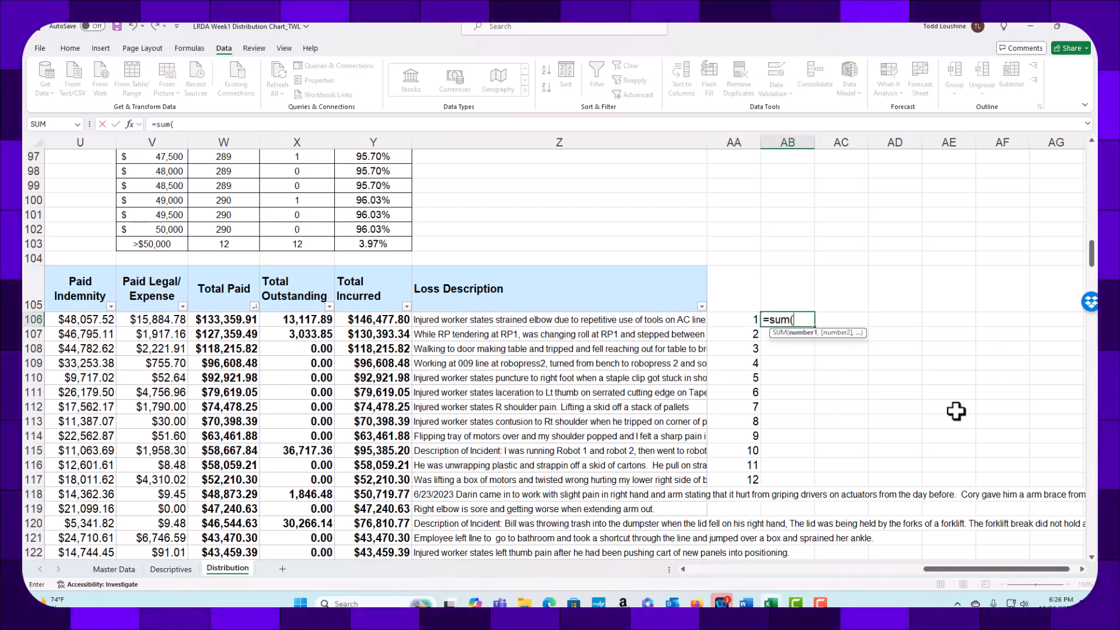
{"action": "left_click", "coordinate": [242, 323]}
{"action": "left_click_drag", "start_coordinate": [249, 430], "coordinate": [251, 473]}
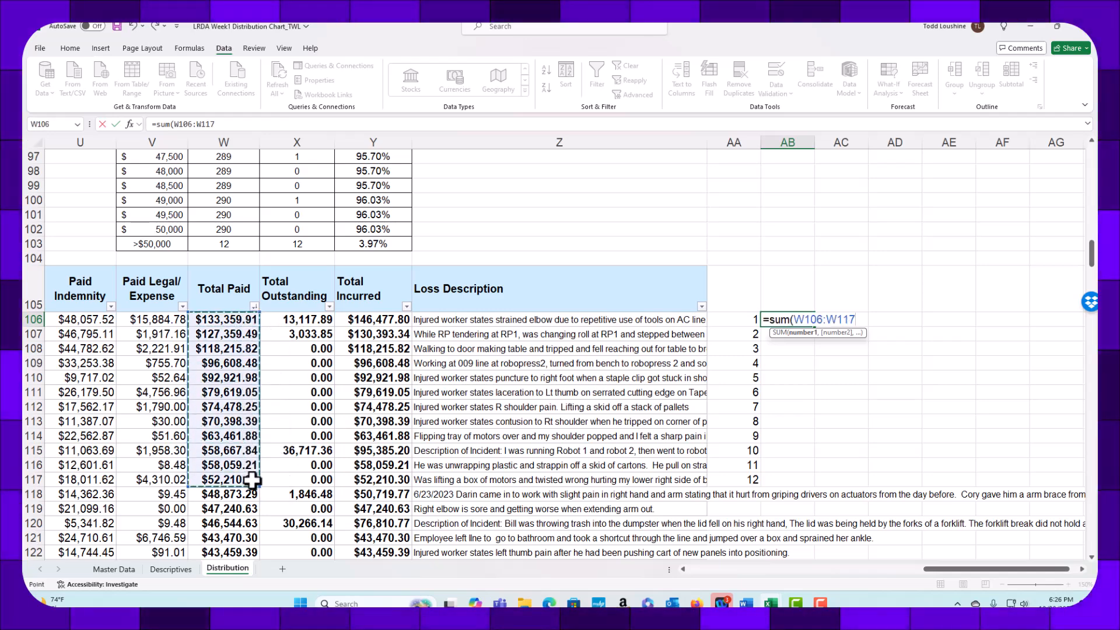
{"action": "key", "text": "Return"}
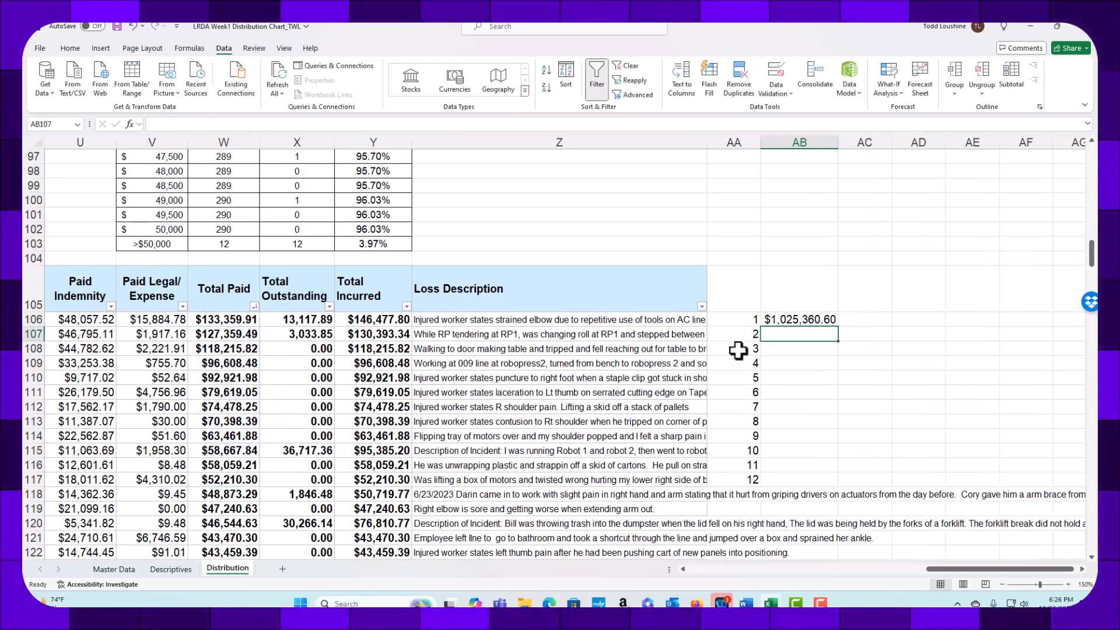
Format the sum in AB106 to show no decimal places.
{"action": "left_click", "coordinate": [821, 322]}
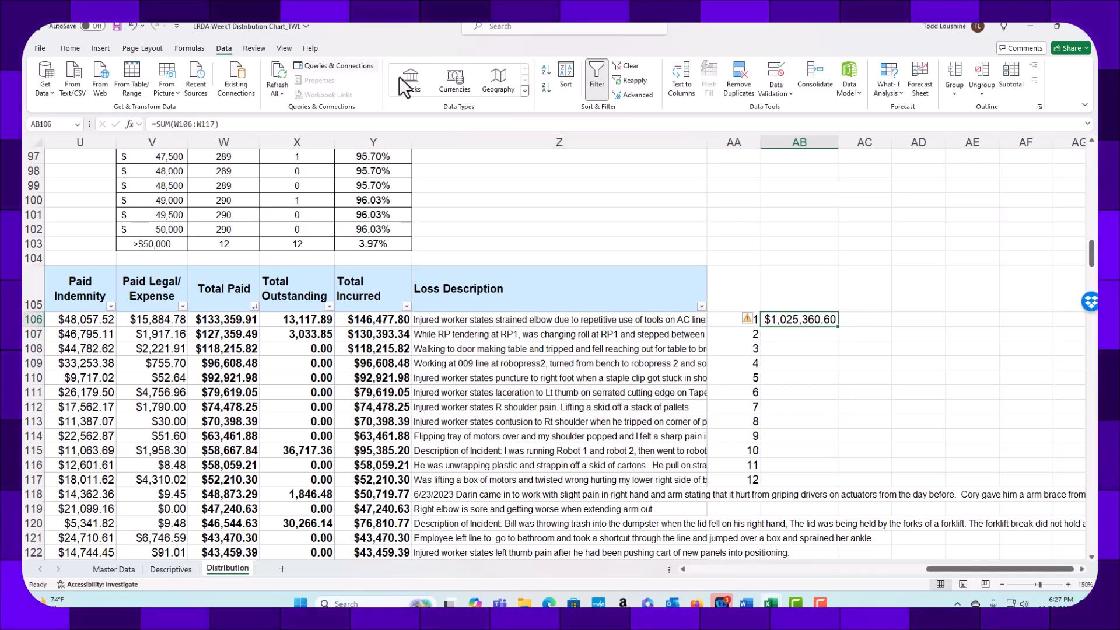
{"action": "left_click", "coordinate": [70, 49]}
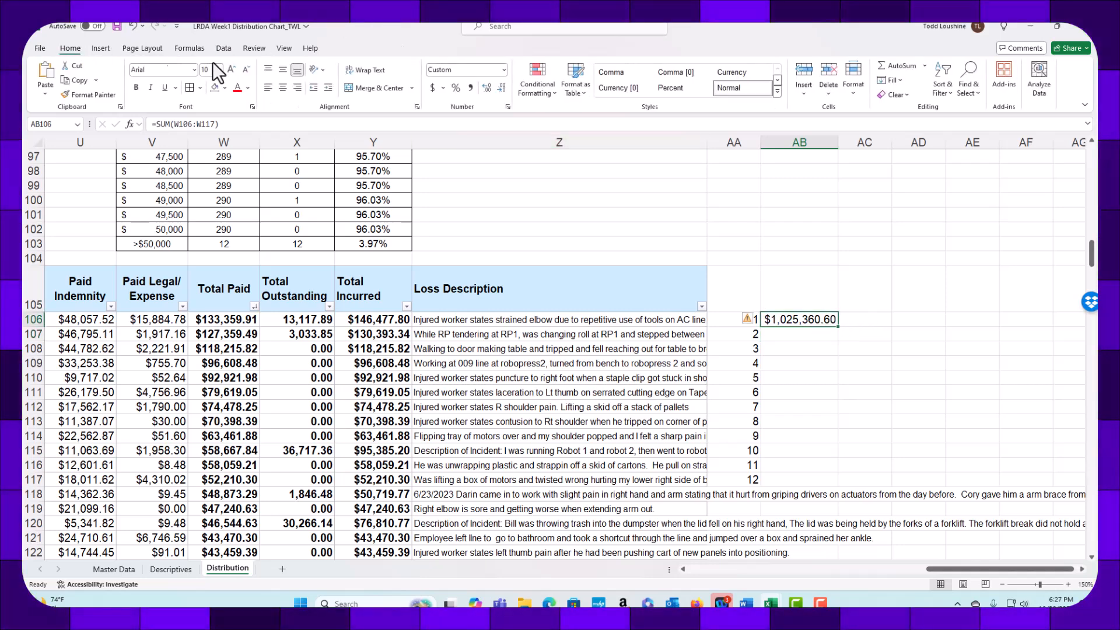
{"action": "left_click", "coordinate": [502, 88]}
{"action": "left_click", "coordinate": [501, 88]}
In AC106, divide the sum in AB106 by the overall paid total from the descriptive statistics table, using =AB106/2157693.
{"action": "left_click", "coordinate": [873, 318]}
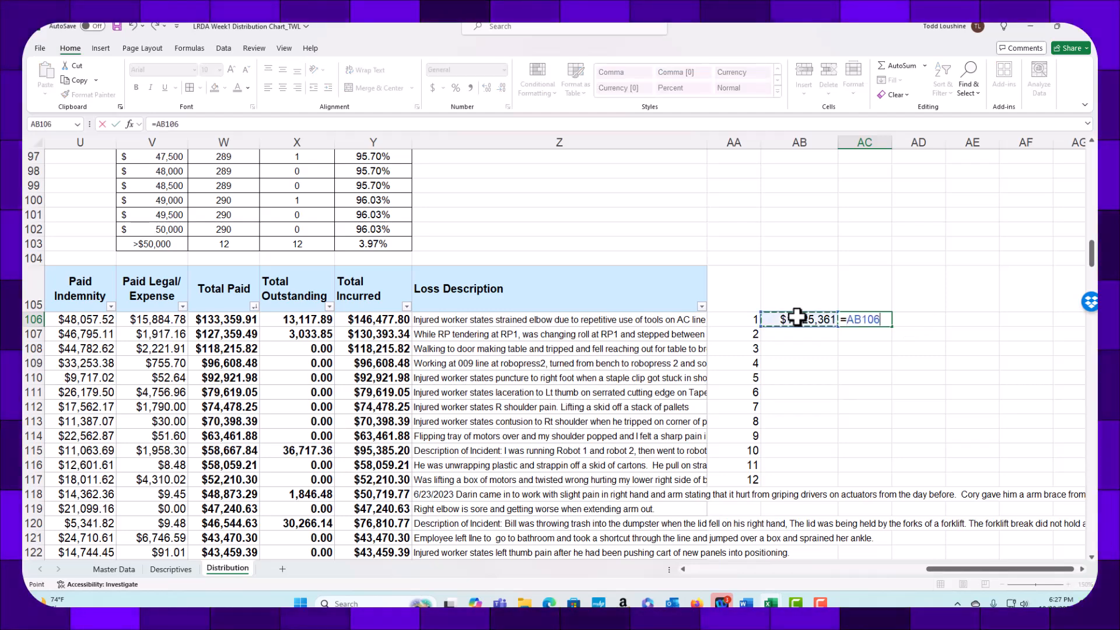
{"action": "type", "text": "/"}
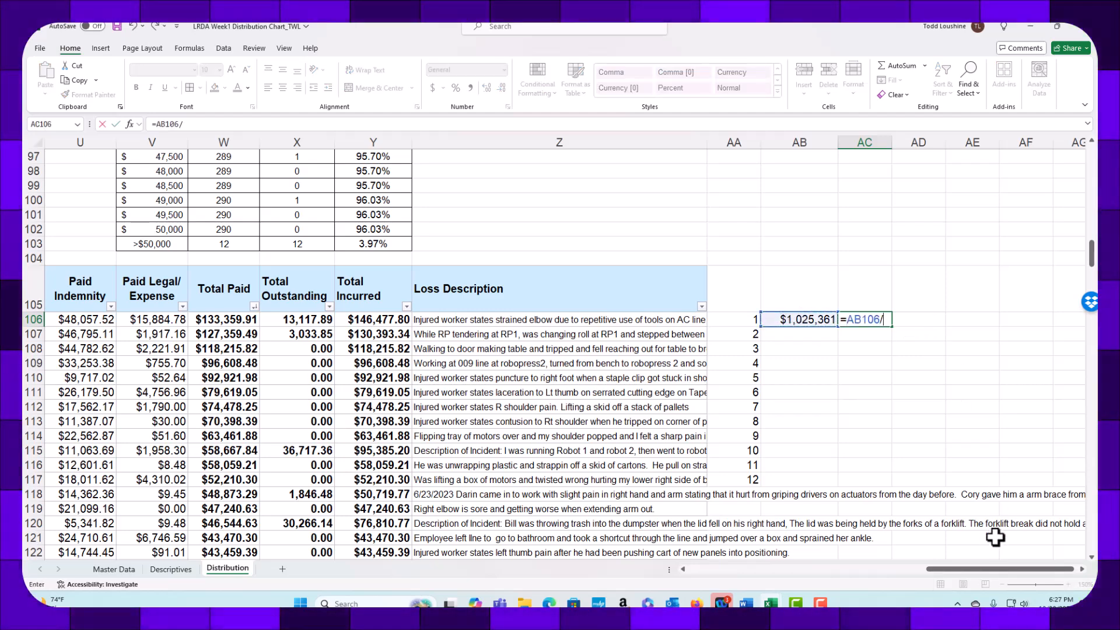
{"action": "left_click_drag", "start_coordinate": [1003, 563], "coordinate": [897, 576]}
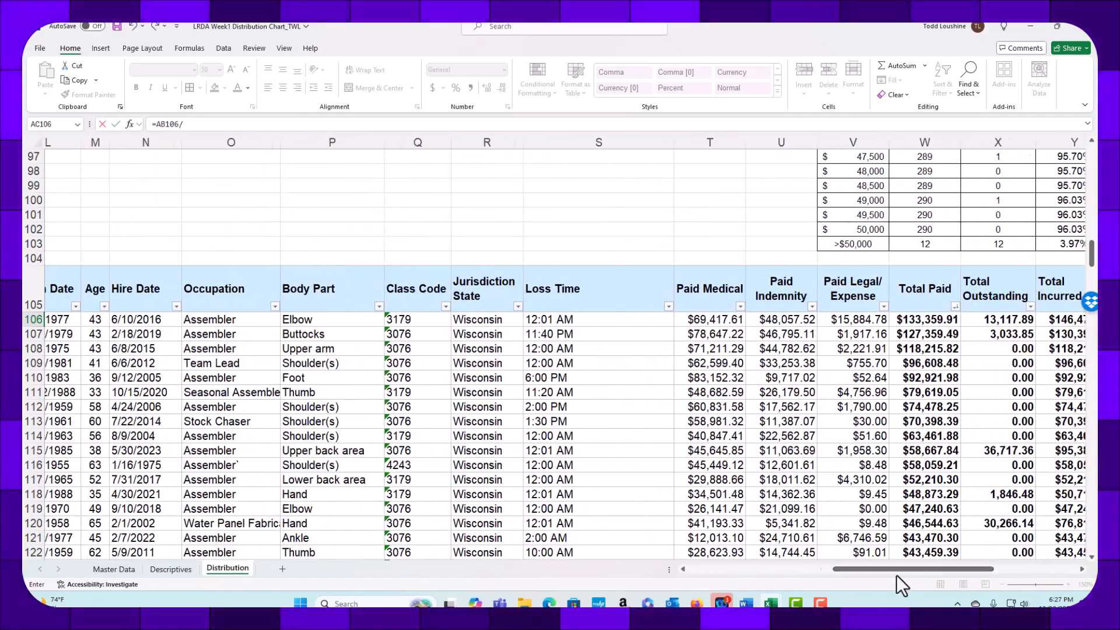
{"action": "scroll", "coordinate": [780, 421], "scroll_direction": "up", "scroll_amount": 20}
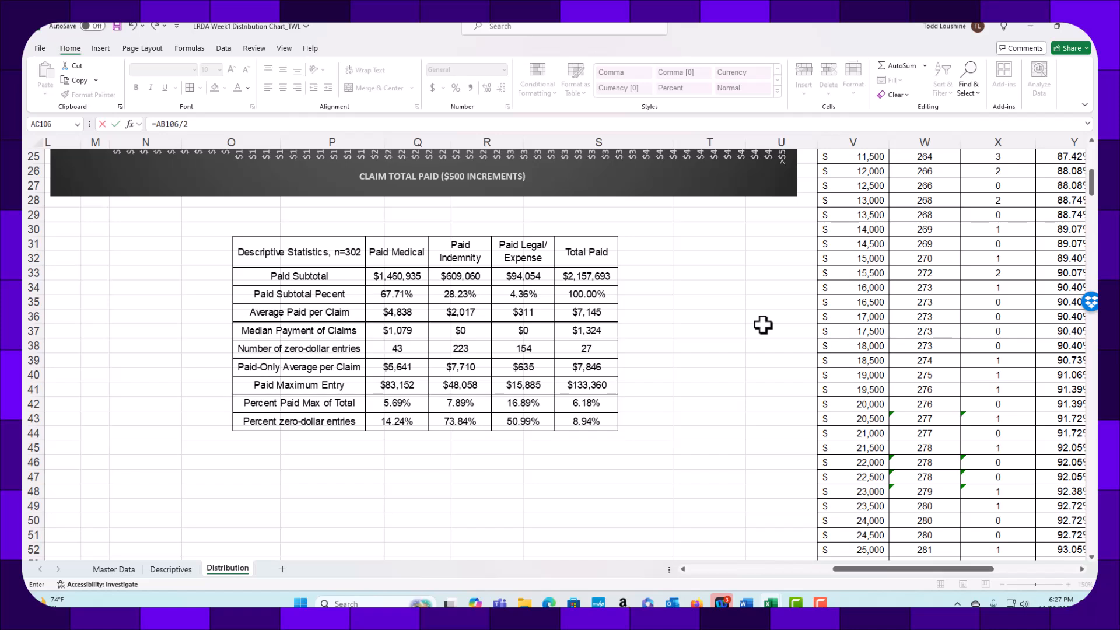
{"action": "type", "text": "57"}
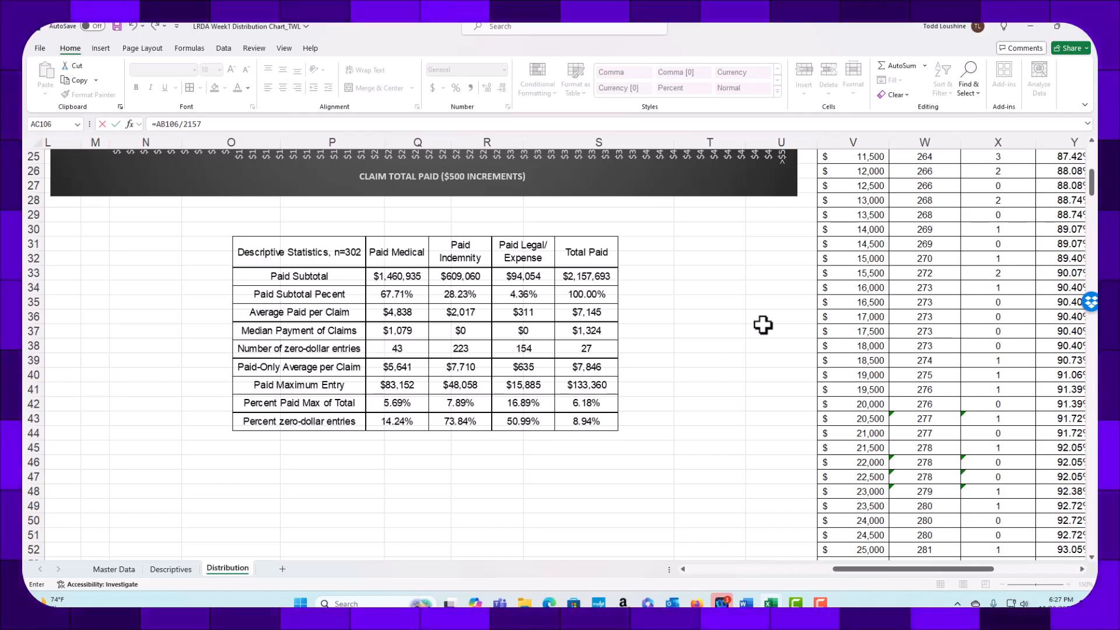
{"action": "type", "text": "6"}
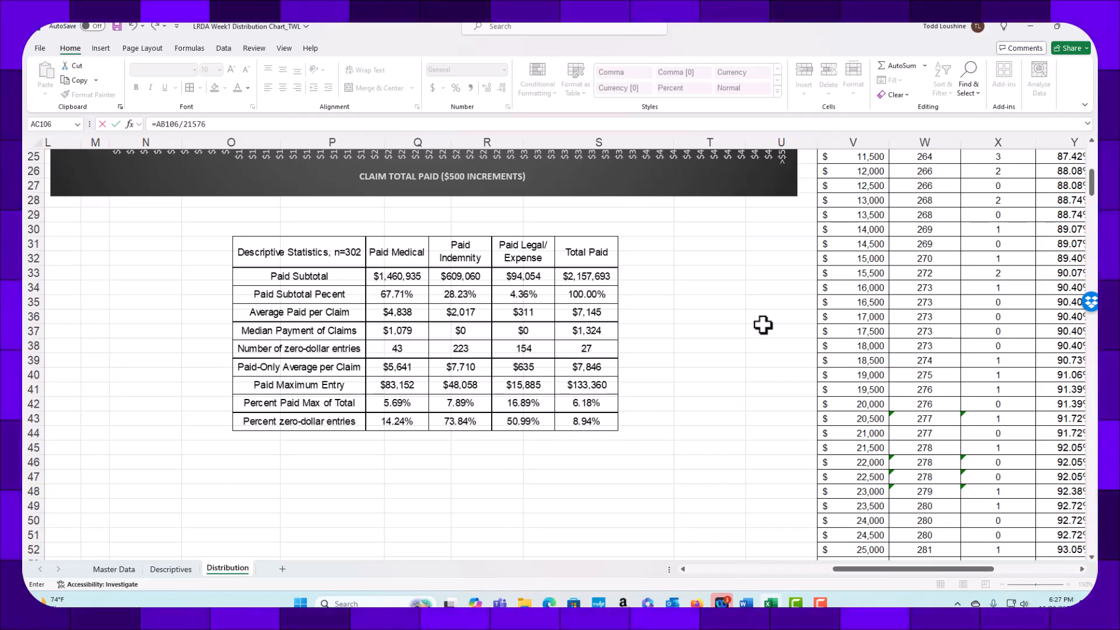
{"action": "type", "text": "93"}
{"action": "key", "text": "Return"}
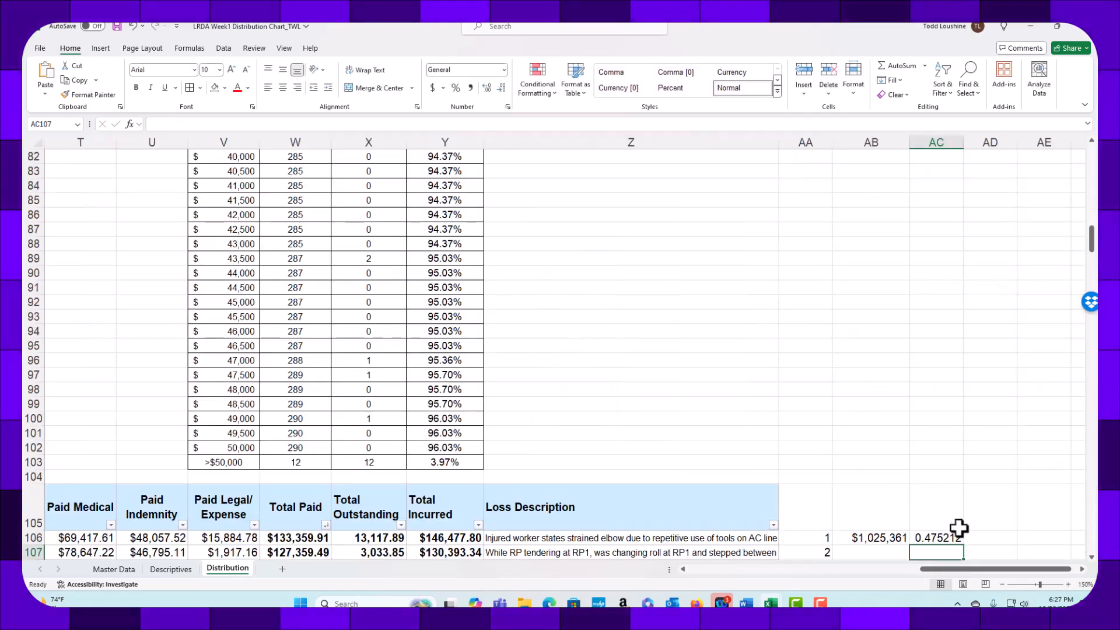
Format the ratio in AC106 as a percentage.
{"action": "left_click", "coordinate": [951, 536]}
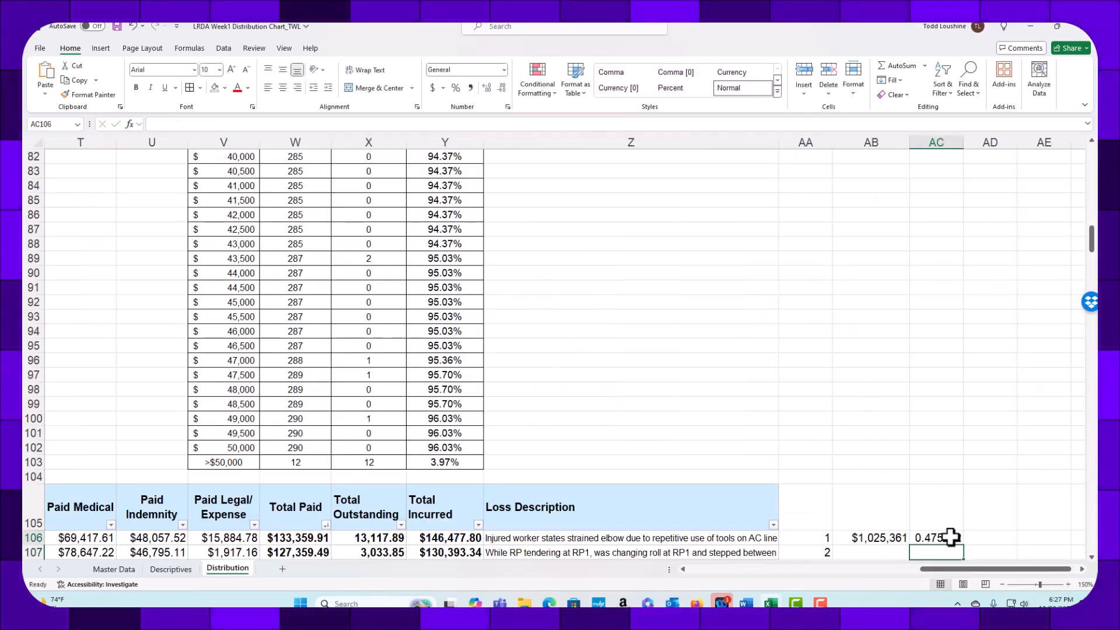
{"action": "left_click", "coordinate": [504, 70]}
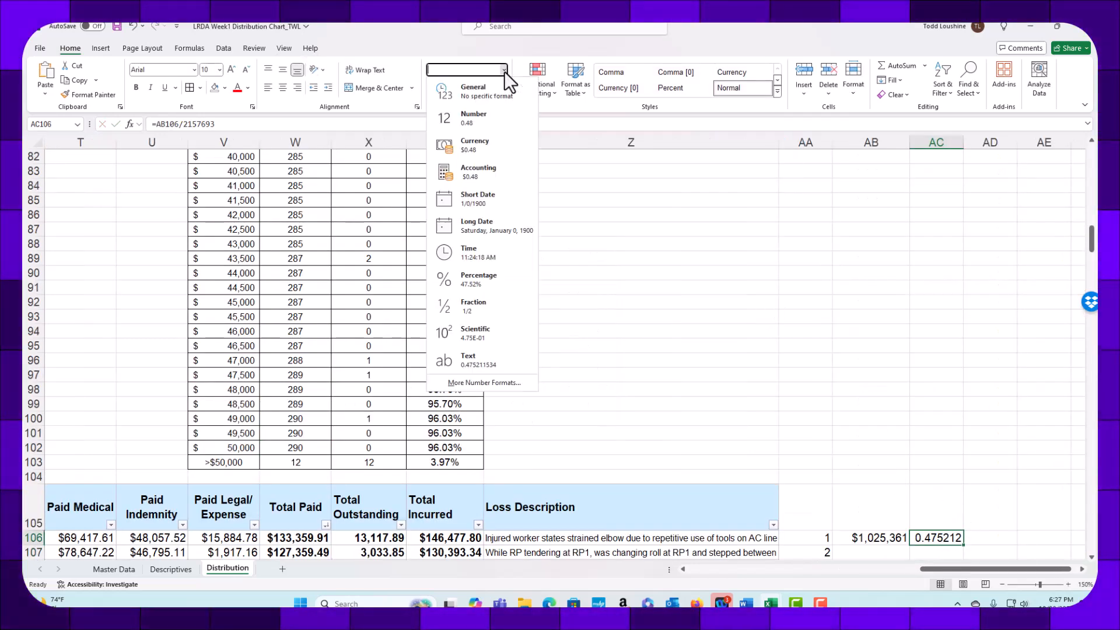
{"action": "left_click", "coordinate": [493, 279]}
{"action": "left_click", "coordinate": [719, 283]}
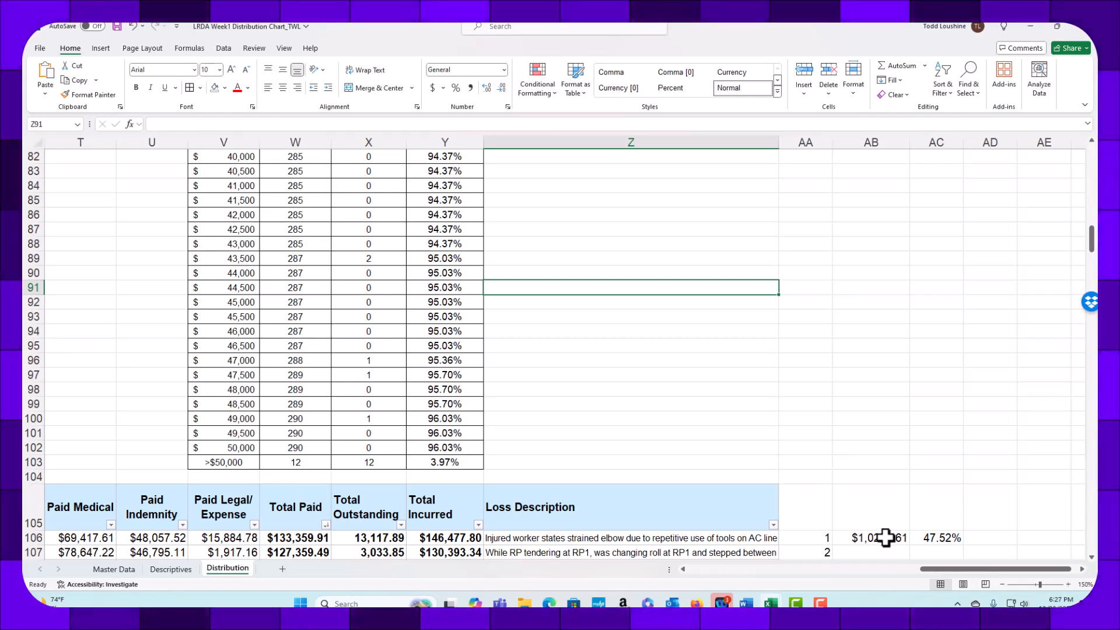
Copy AB106:AC106 and paste it as a linked picture at T31, below the chart.
{"action": "left_click_drag", "start_coordinate": [885, 537], "coordinate": [924, 538]}
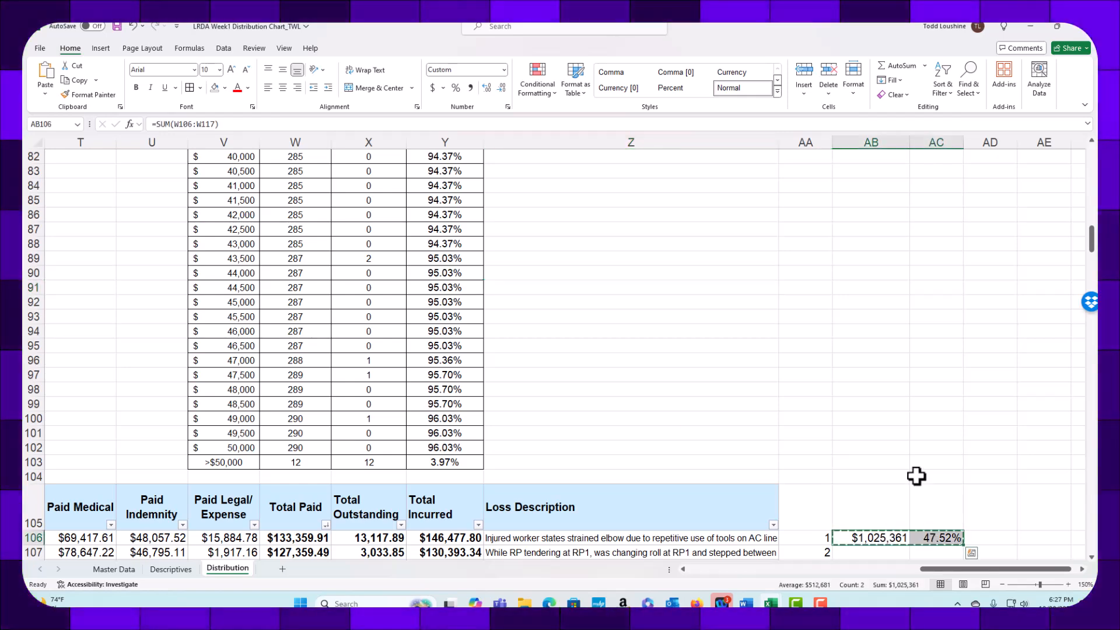
{"action": "scroll", "coordinate": [313, 335], "scroll_direction": "up", "scroll_amount": 20}
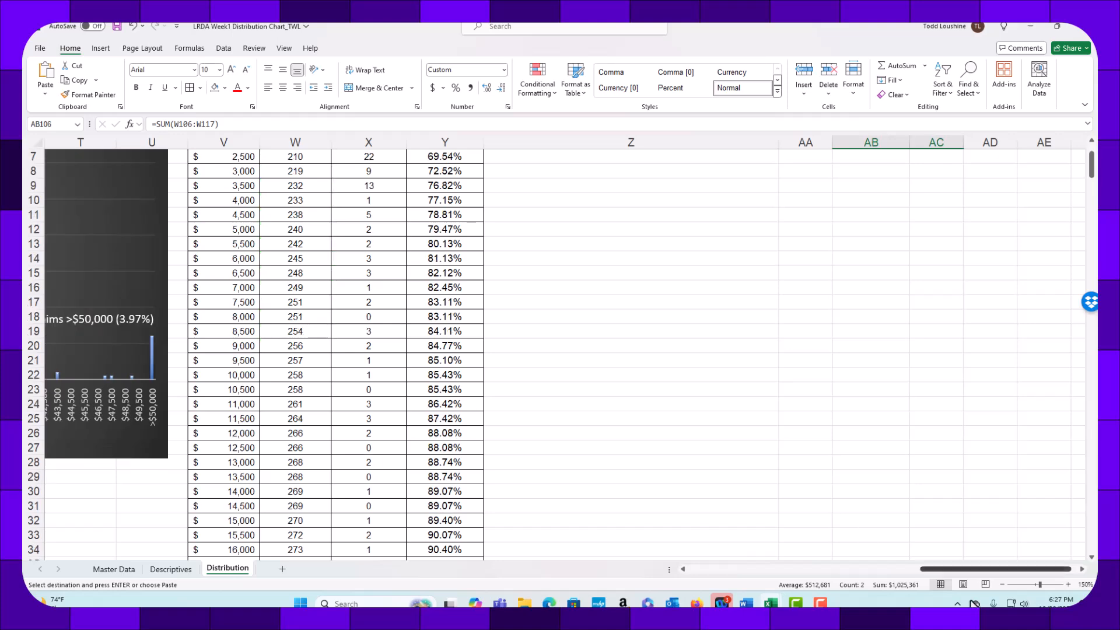
{"action": "left_click_drag", "start_coordinate": [983, 569], "coordinate": [844, 554]}
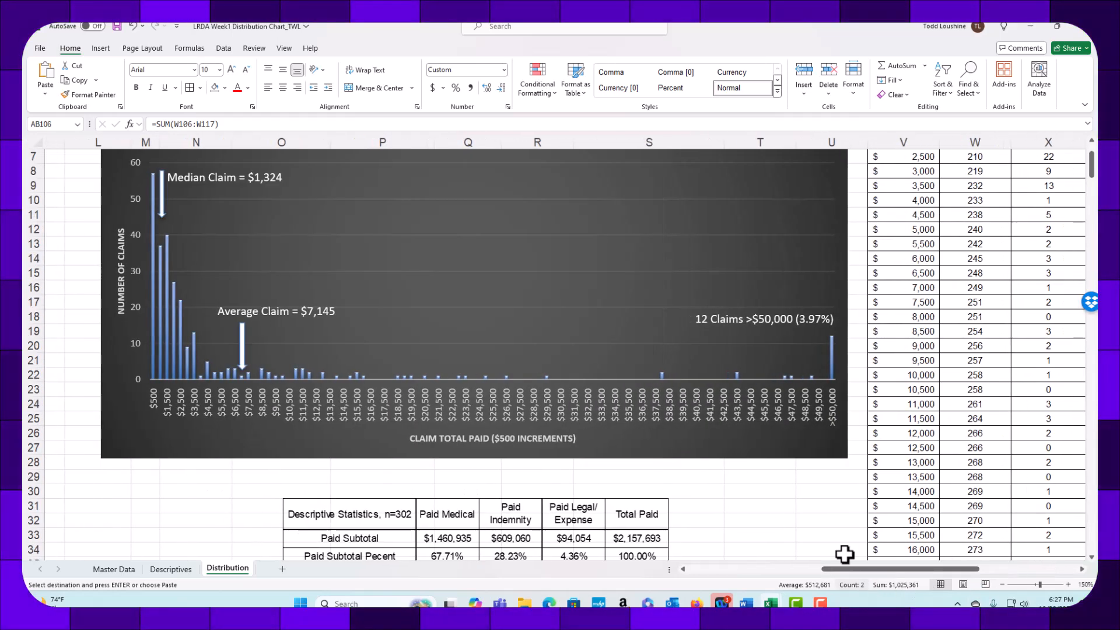
{"action": "right_click", "coordinate": [743, 504]}
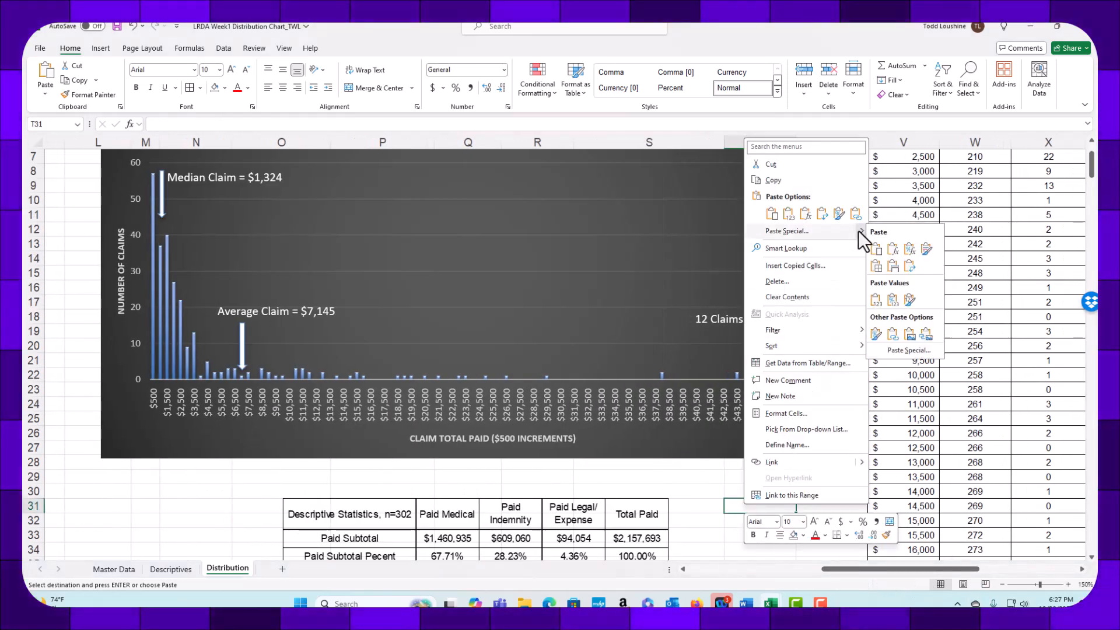
{"action": "mouse_move", "coordinate": [858, 230]}
{"action": "left_click", "coordinate": [928, 338]}
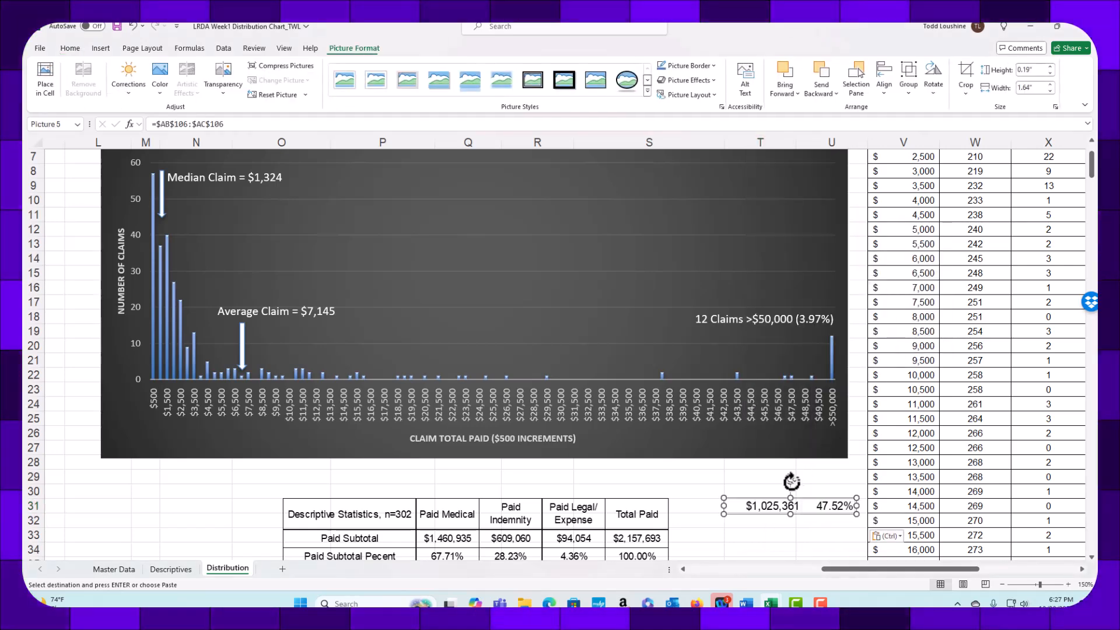
{"action": "left_click", "coordinate": [794, 480]}
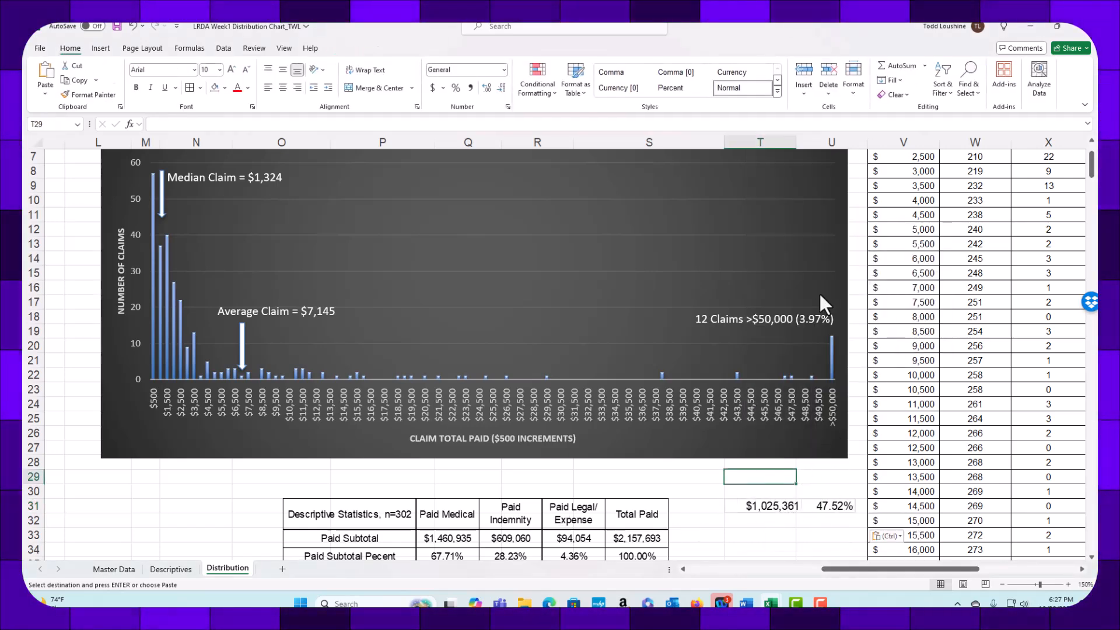
Move the chart's "12 Claims >$50,000 (3.97%)" label slightly up and to the left.
{"action": "left_click", "coordinate": [751, 319]}
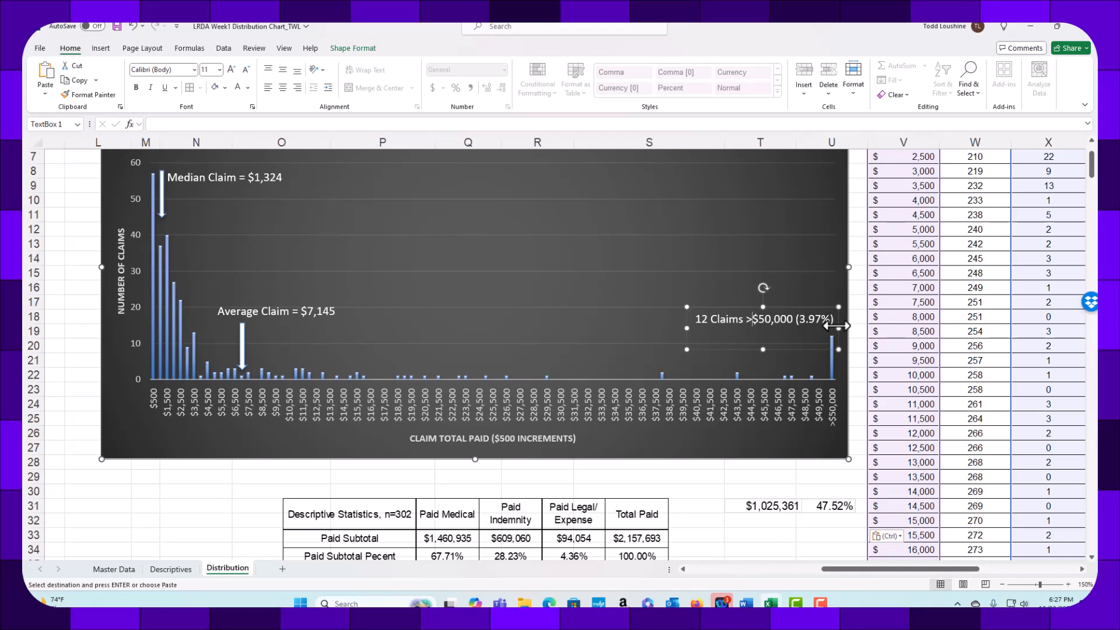
{"action": "left_click_drag", "start_coordinate": [810, 306], "coordinate": [801, 290]}
Try to paste the copied cells into the chart's 12-claims label, and undo the paste.
{"action": "left_click", "coordinate": [827, 303]}
{"action": "key", "text": "BackSpace"}
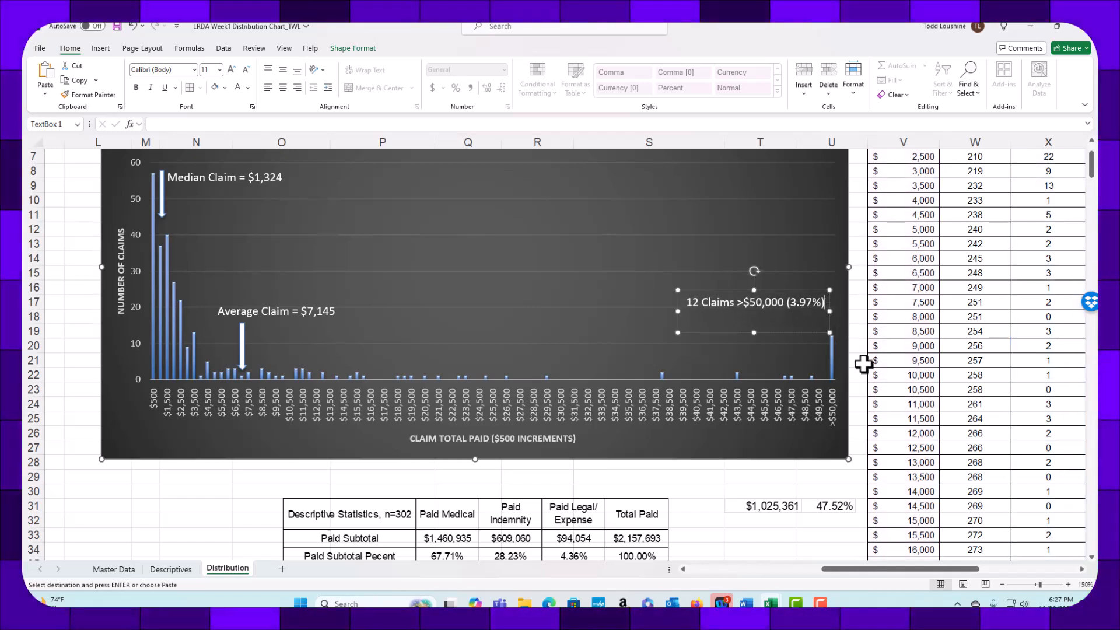
{"action": "key", "text": "ctrl+v"}
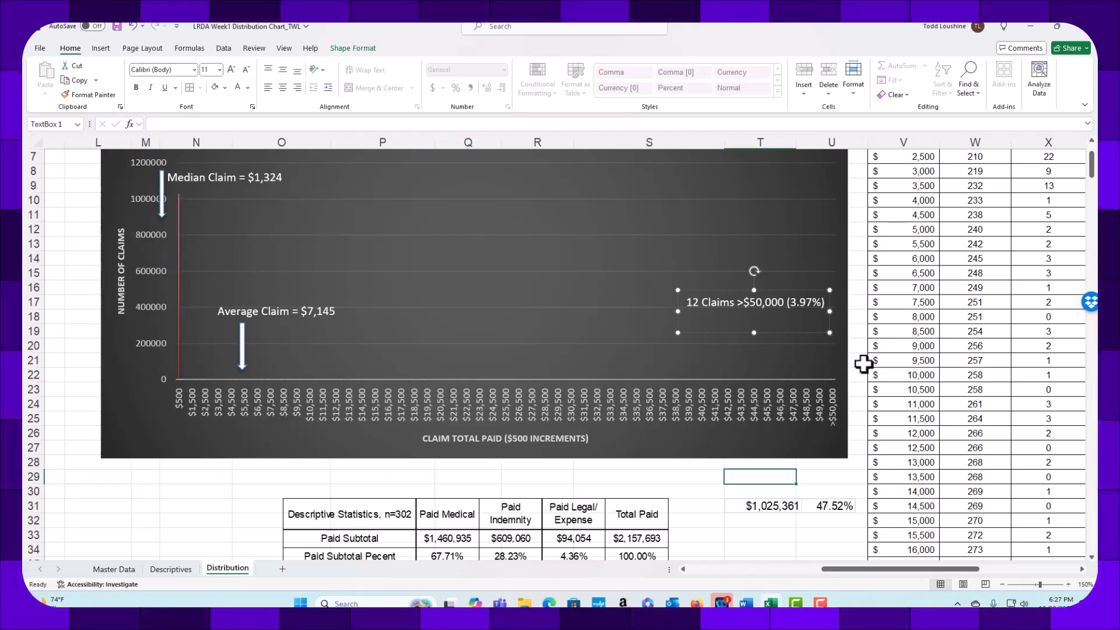
{"action": "key", "text": "ctrl+z"}
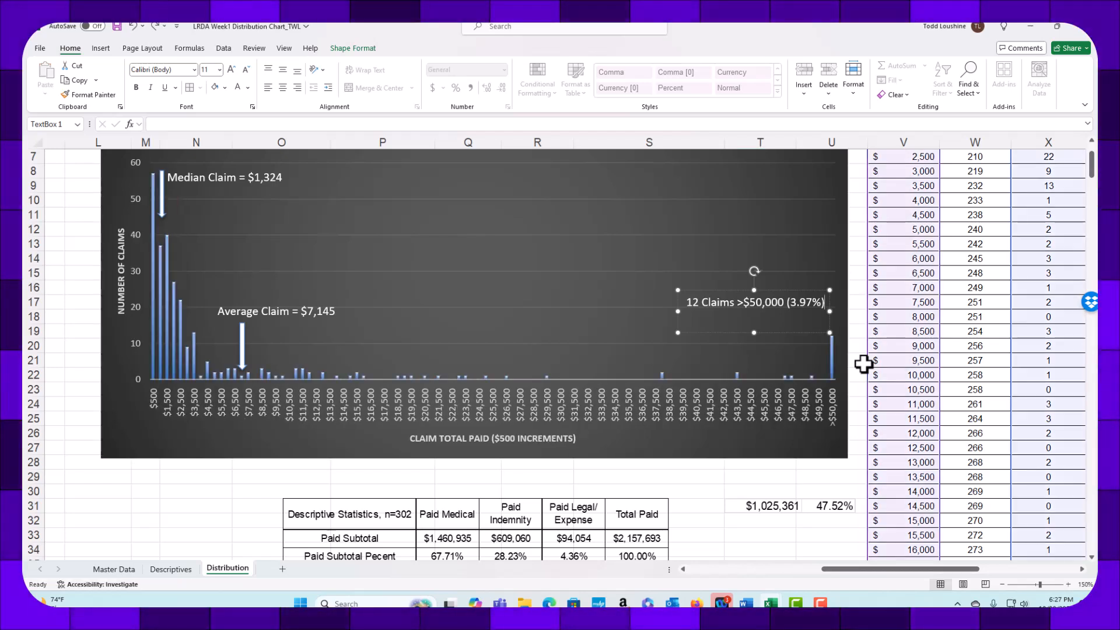
Shift the 12-claims label further up and left in the chart and start a second line in its text.
{"action": "double_click", "coordinate": [771, 315]}
{"action": "left_click", "coordinate": [774, 307]}
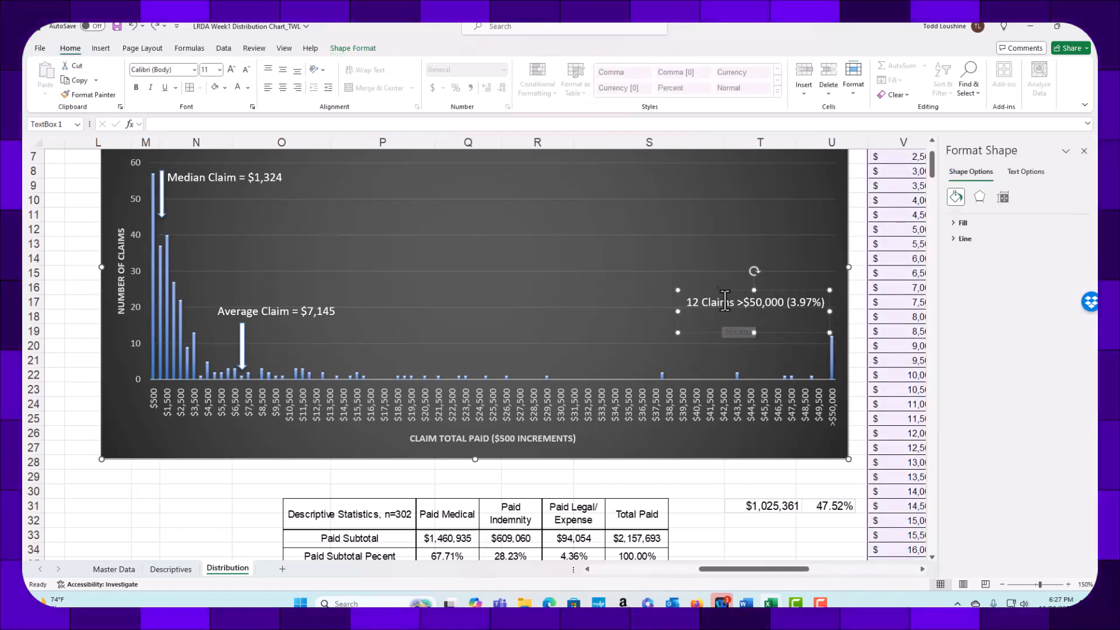
{"action": "left_click_drag", "start_coordinate": [720, 290], "coordinate": [704, 279]}
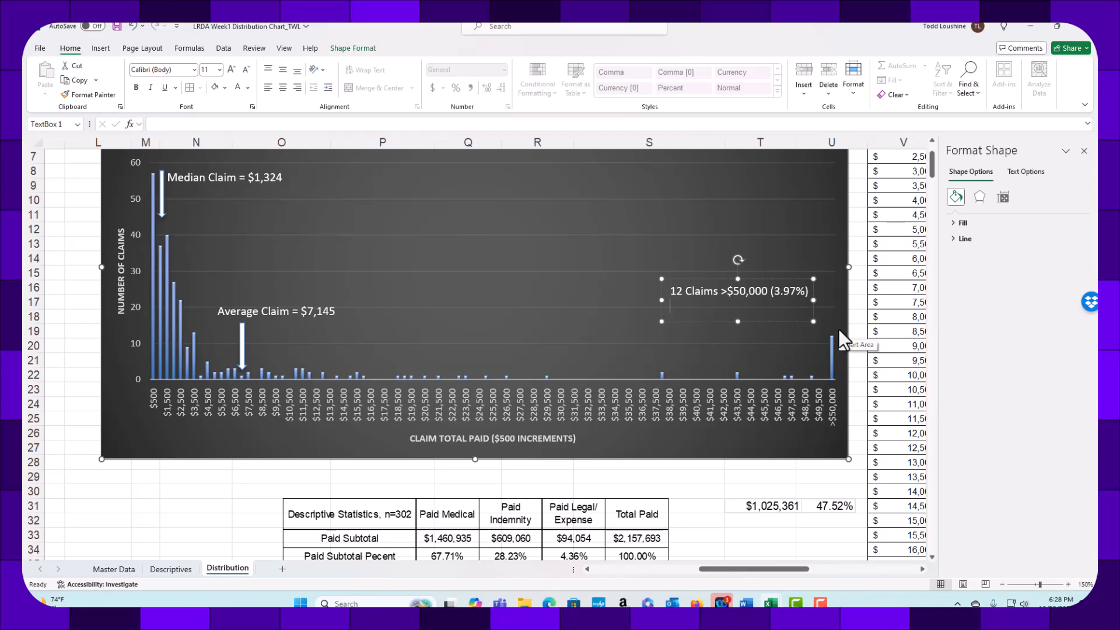
{"action": "scroll", "coordinate": [728, 295], "scroll_direction": "up", "scroll_amount": 2}
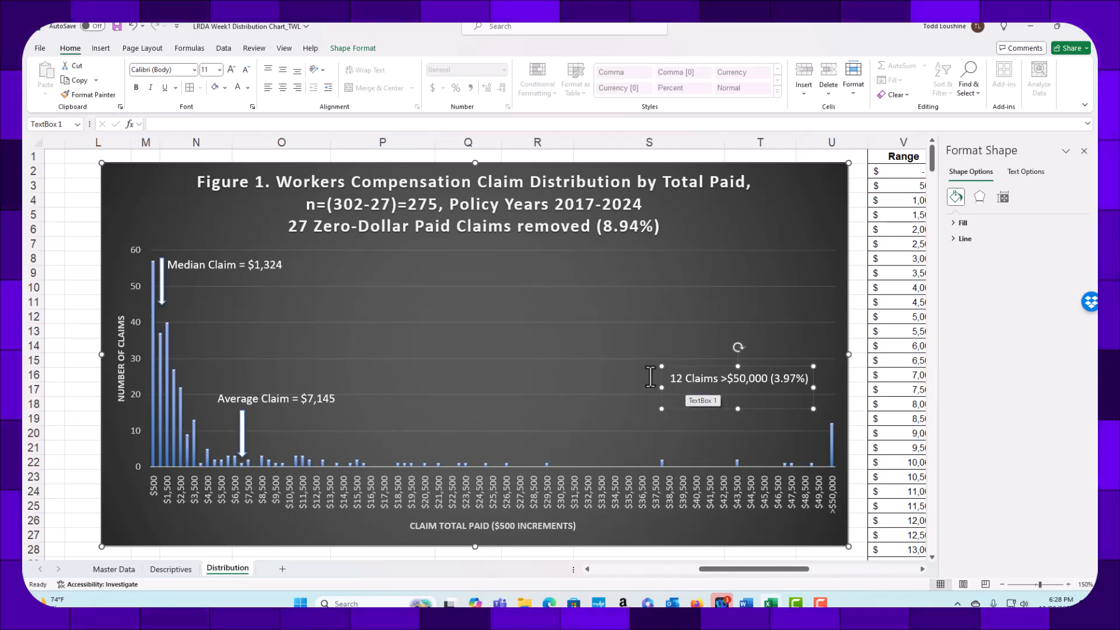
{"action": "scroll", "coordinate": [651, 378], "scroll_direction": "down", "scroll_amount": 2}
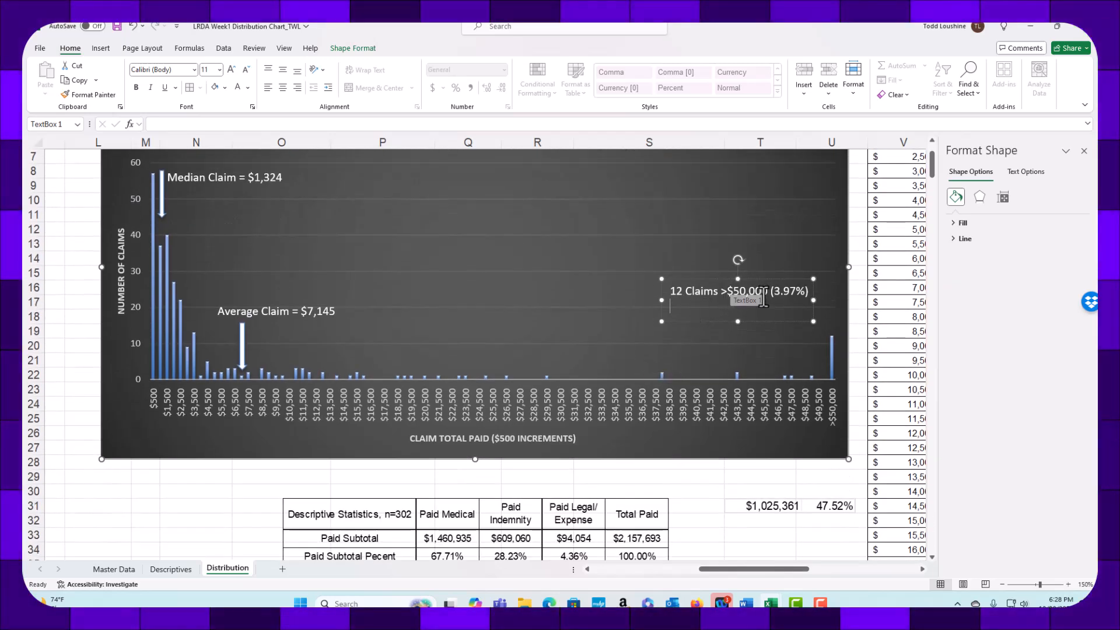
Move "(3.97%)" before ">$50,000" in the 12-claims label, widening the label slightly and removing its empty second line.
{"action": "left_click", "coordinate": [717, 291]}
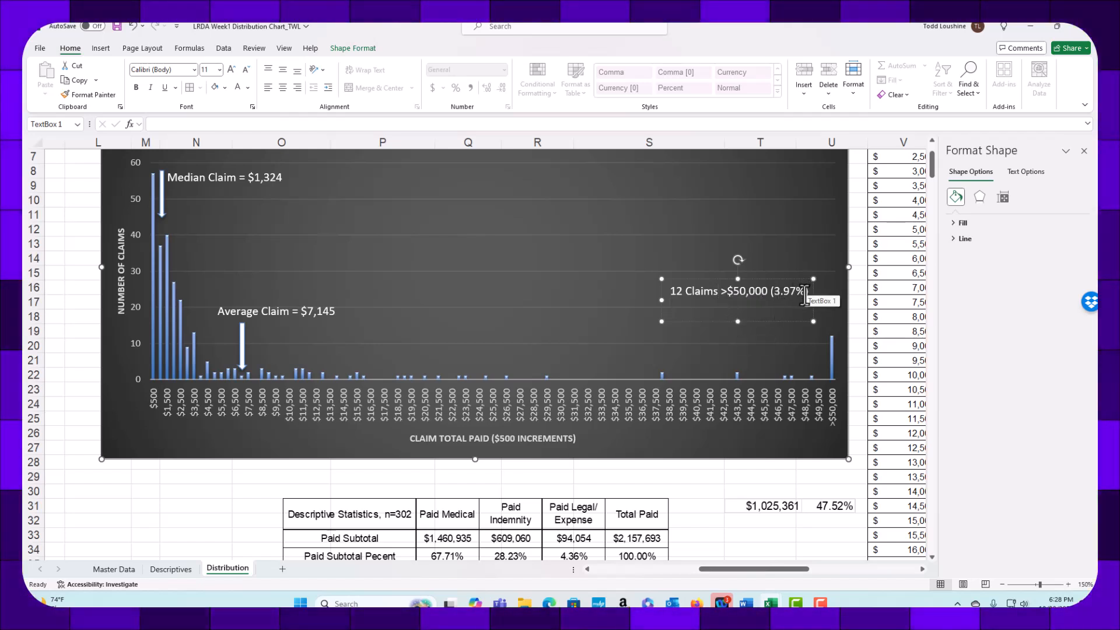
{"action": "left_click_drag", "start_coordinate": [786, 298], "coordinate": [771, 298]}
{"action": "key", "text": "ctrl+c"}
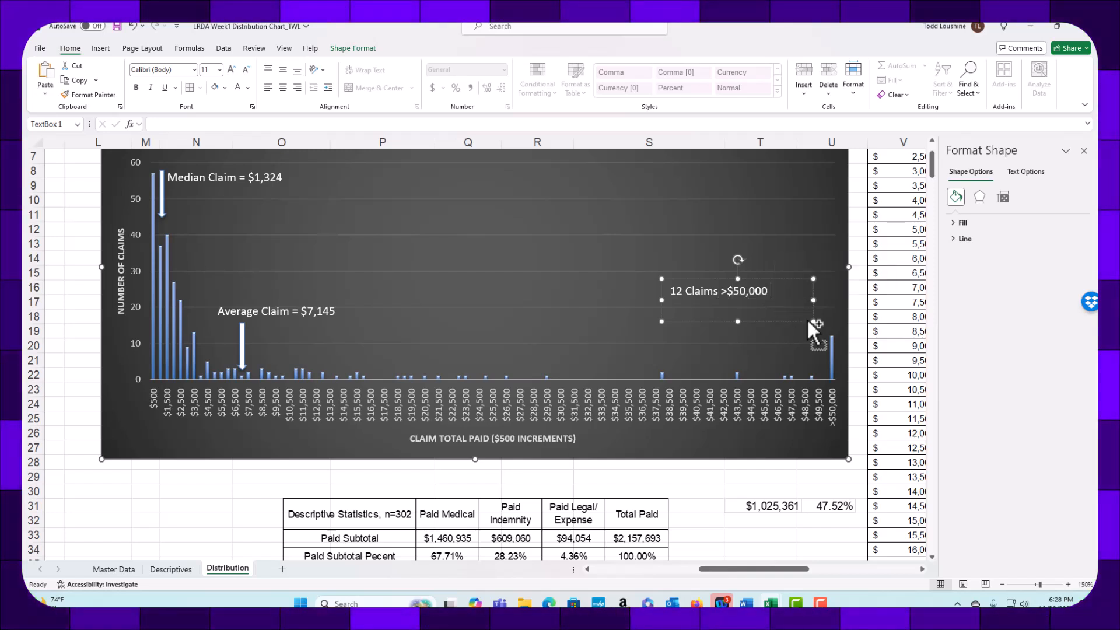
{"action": "key", "text": "Delete"}
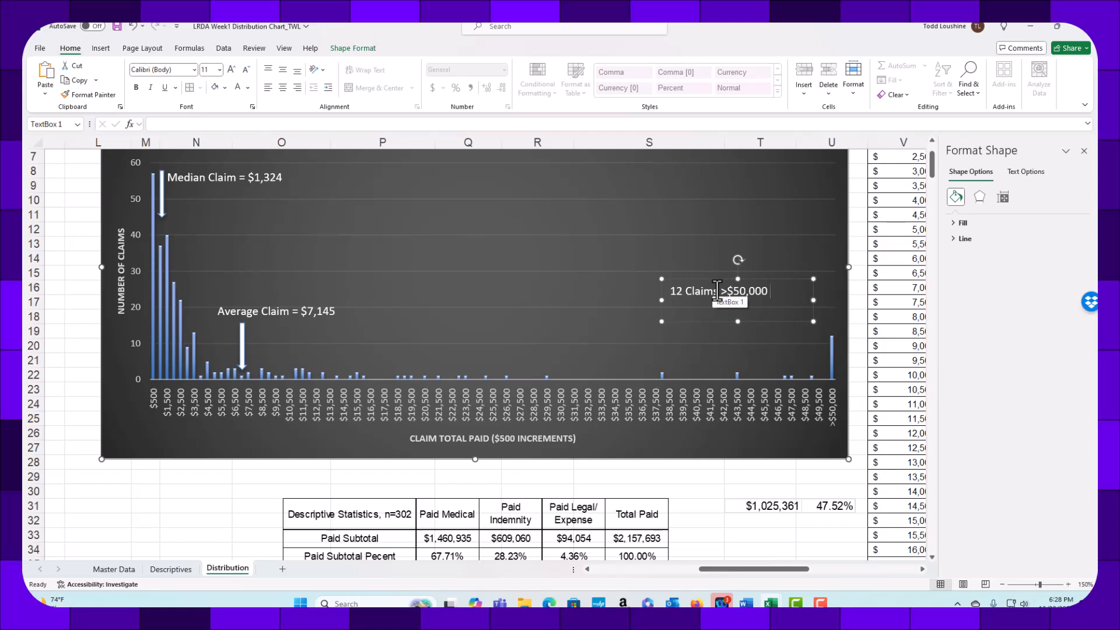
{"action": "left_click", "coordinate": [718, 291]}
{"action": "key", "text": "ctrl+v"}
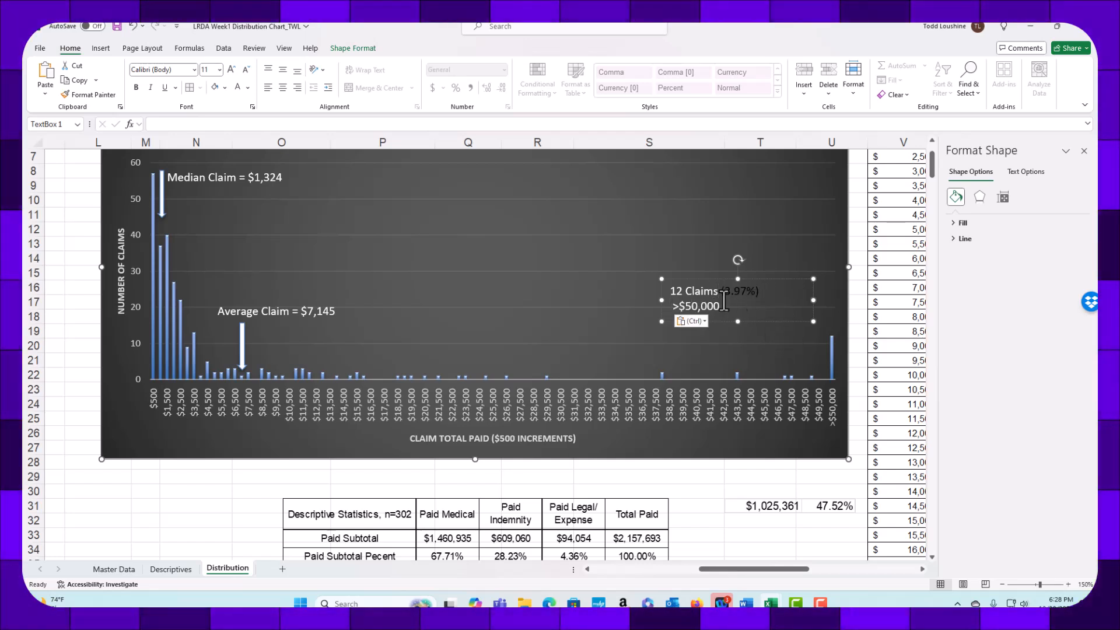
{"action": "left_click_drag", "start_coordinate": [661, 300], "coordinate": [656, 301]}
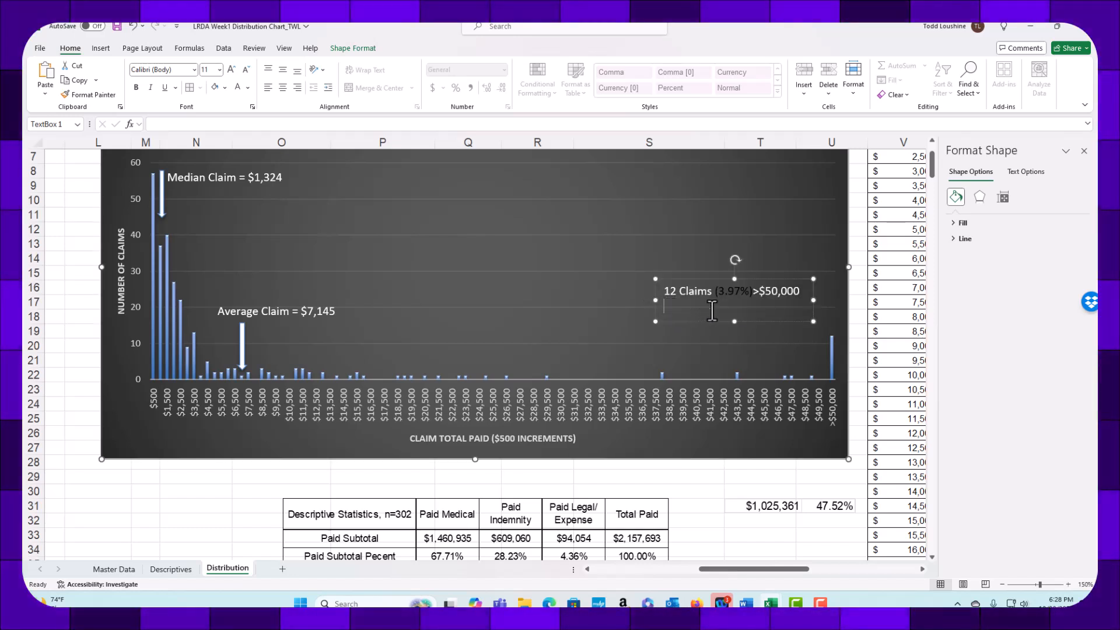
{"action": "key", "text": "BackSpace"}
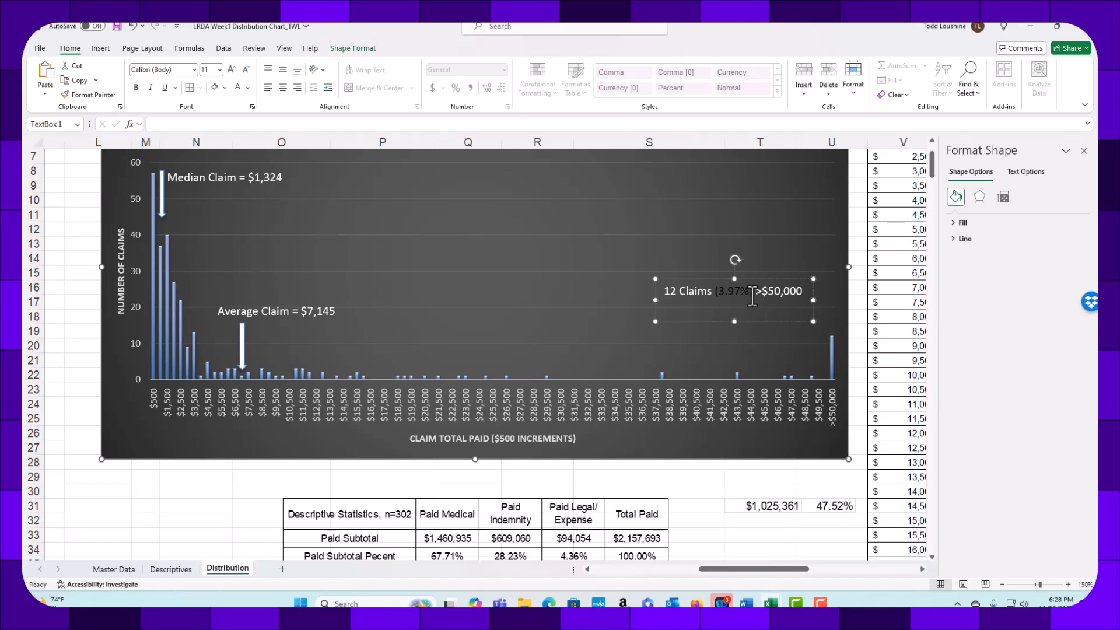
Recolor the pasted "(3.97%)" white to match the rest of the 12-claims label.
{"action": "left_click_drag", "start_coordinate": [715, 297], "coordinate": [712, 296]}
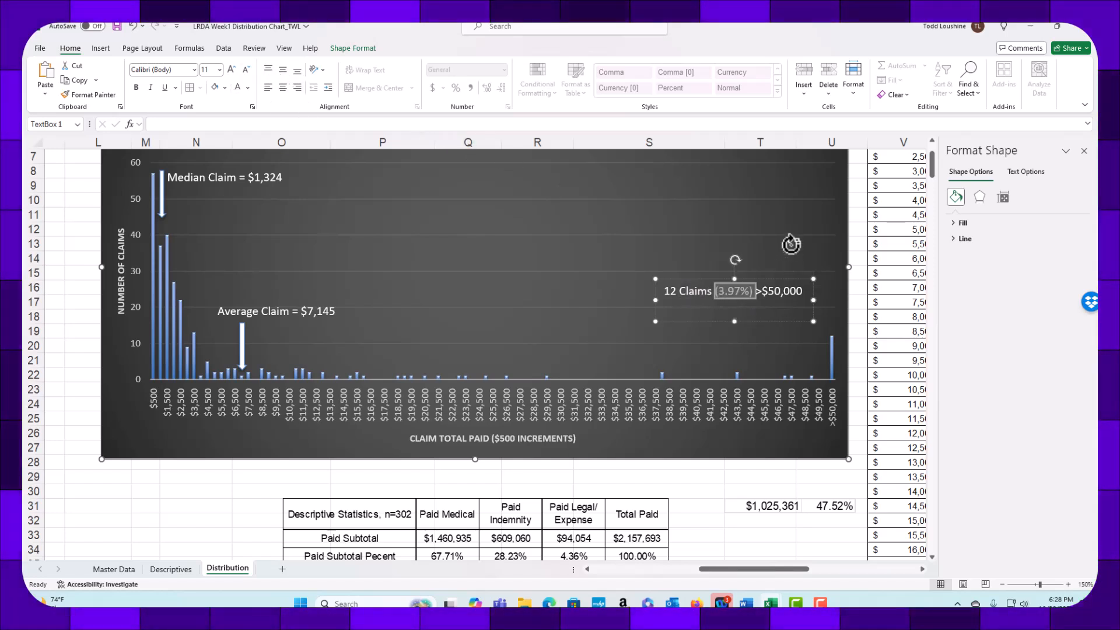
{"action": "left_click", "coordinate": [797, 267]}
{"action": "left_click", "coordinate": [781, 294]}
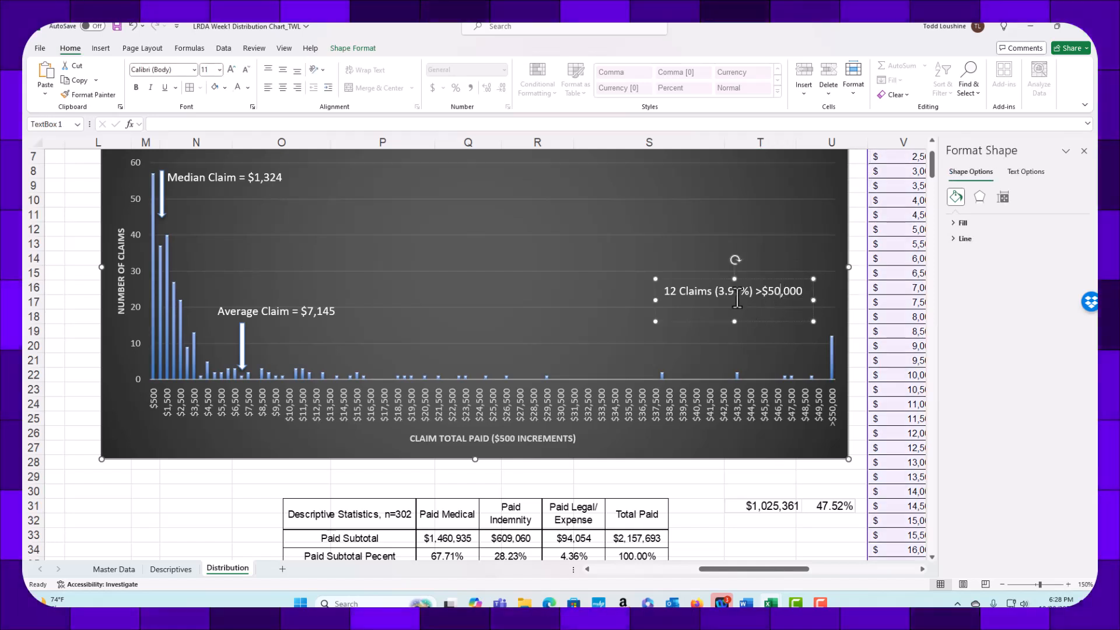
{"action": "left_click", "coordinate": [766, 277]}
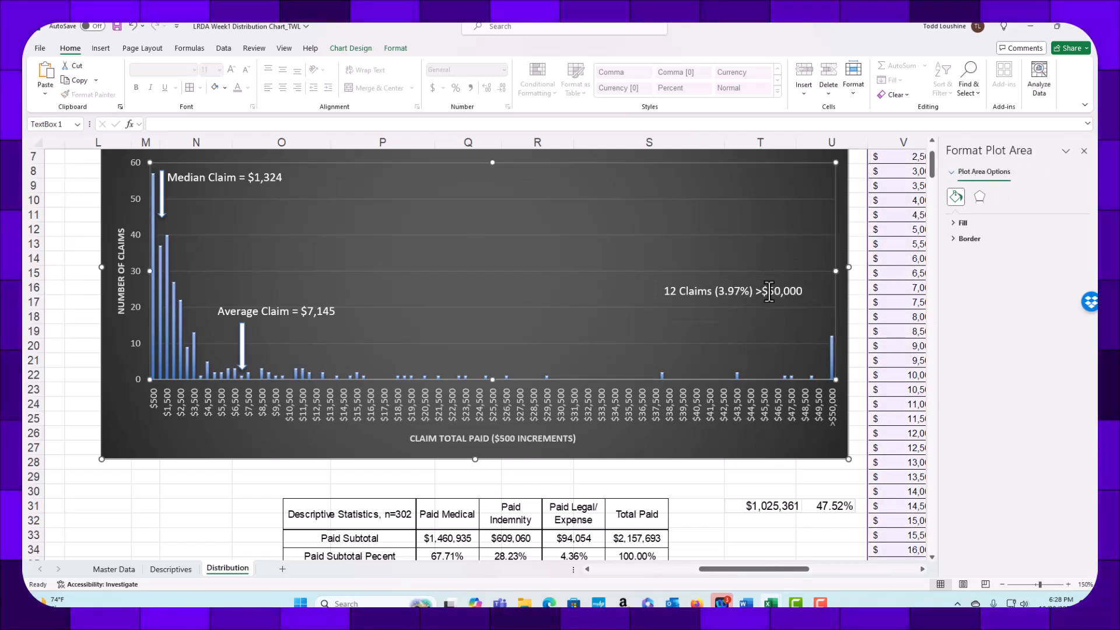
{"action": "left_click", "coordinate": [763, 291]}
{"action": "left_click", "coordinate": [687, 304]}
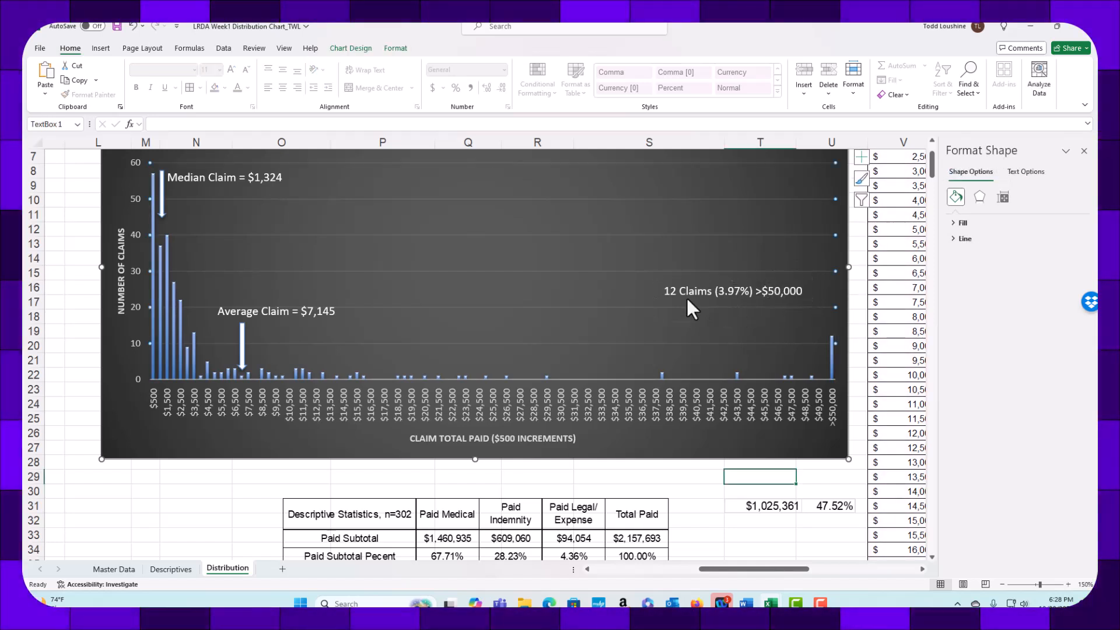
Add a second line reading "Total Paid = $1,025,361 (47.52%)" to the 12-claims label.
{"action": "left_click", "coordinate": [752, 288]}
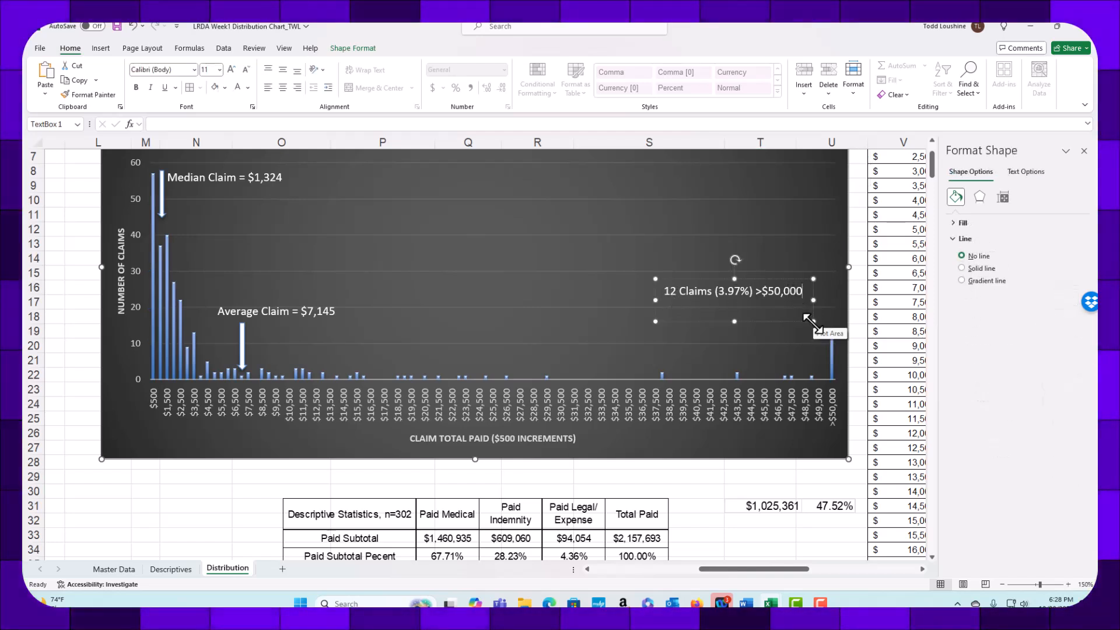
{"action": "key", "text": "Return"}
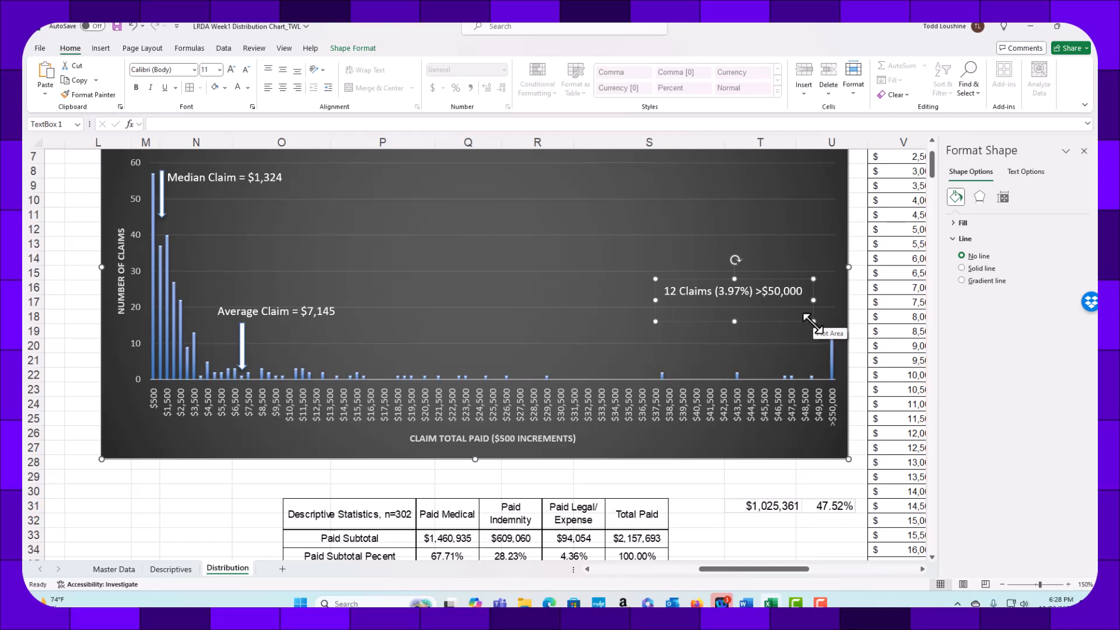
{"action": "type", "text": "To"}
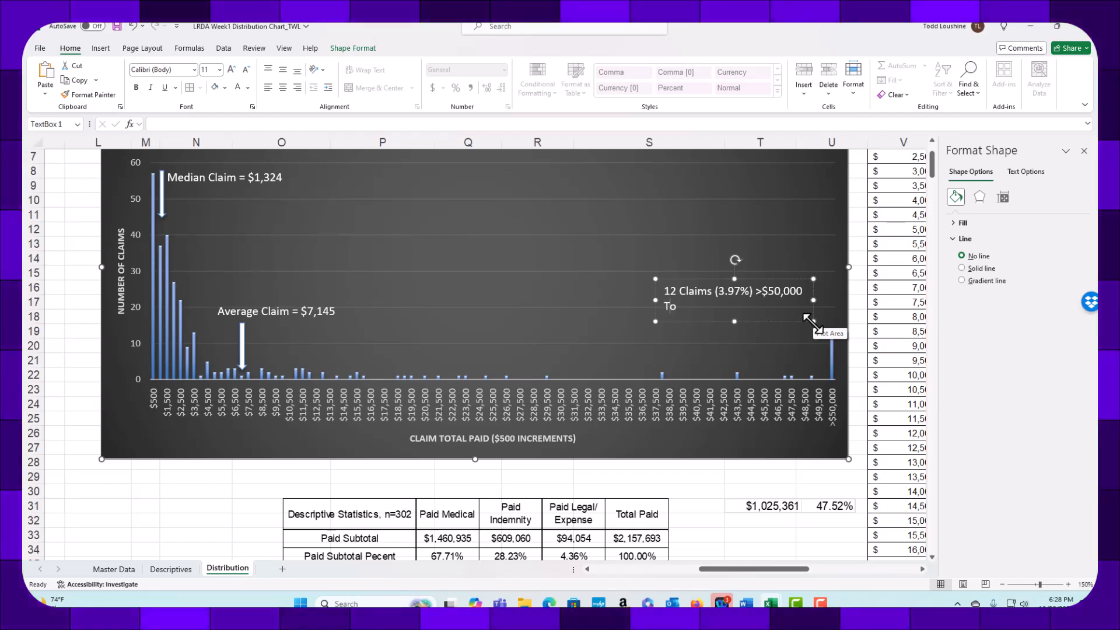
{"action": "type", "text": "tal Paid "}
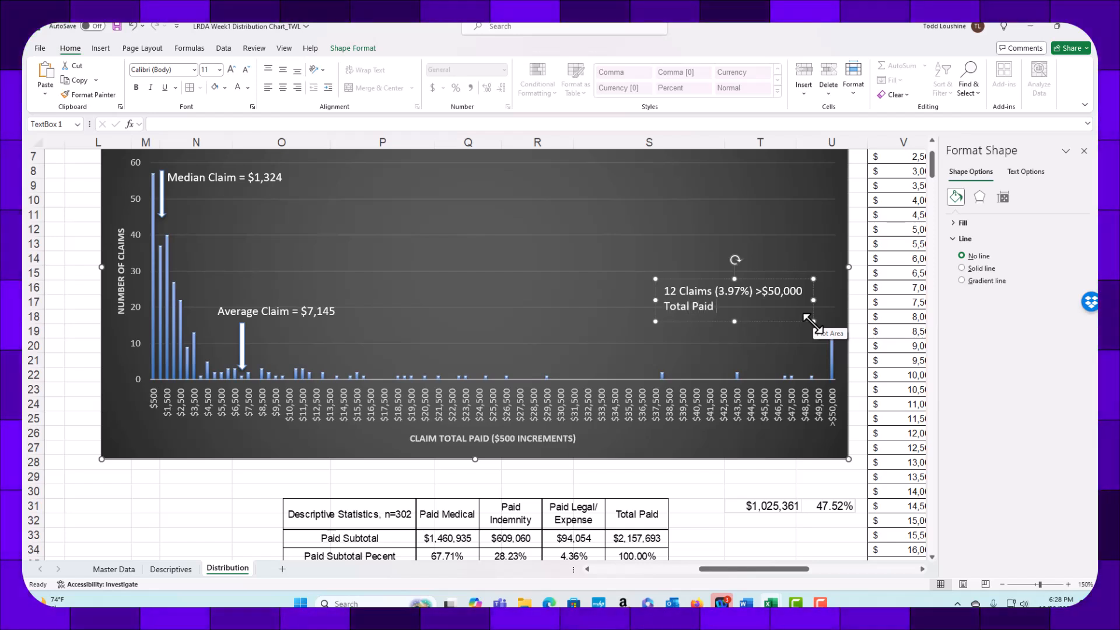
{"action": "type", "text": "="}
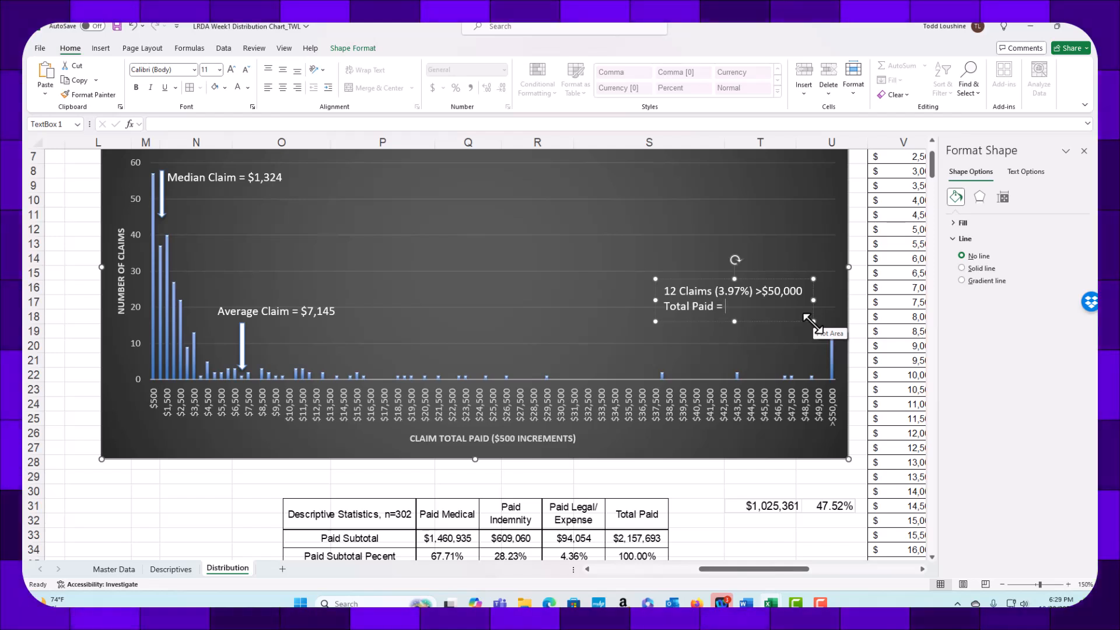
{"action": "type", "text": " $1,"}
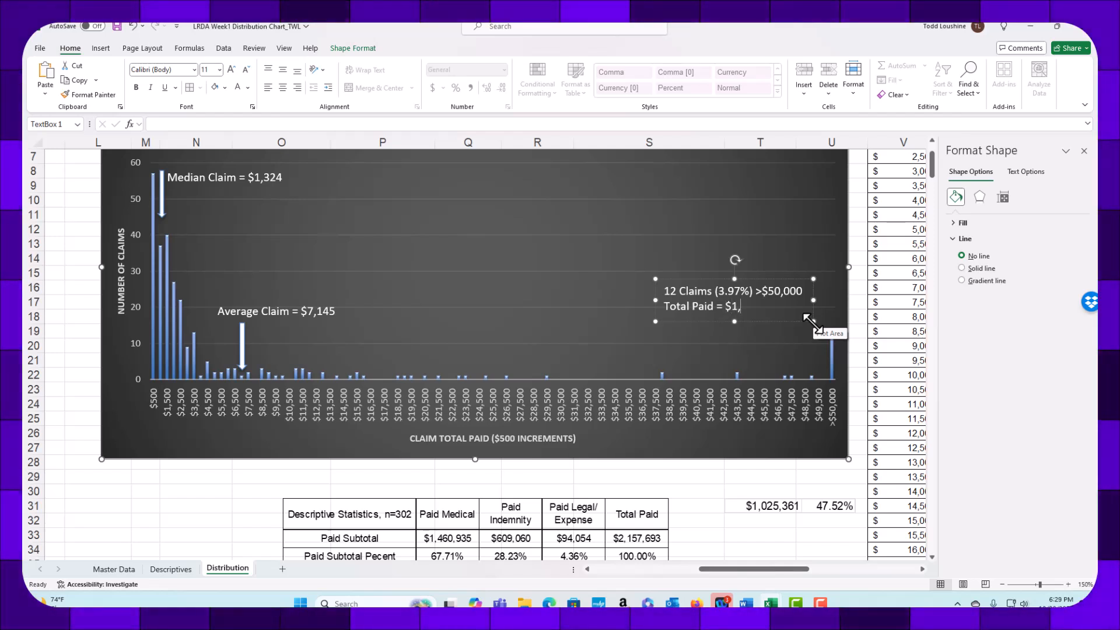
{"action": "type", "text": "025"}
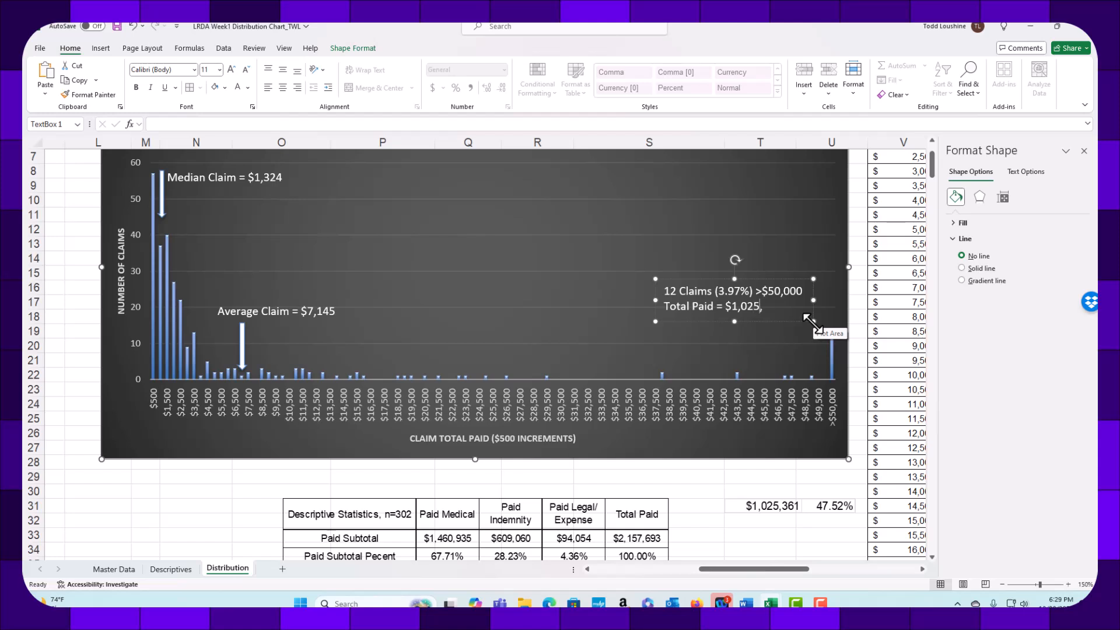
{"action": "type", "text": ",36"}
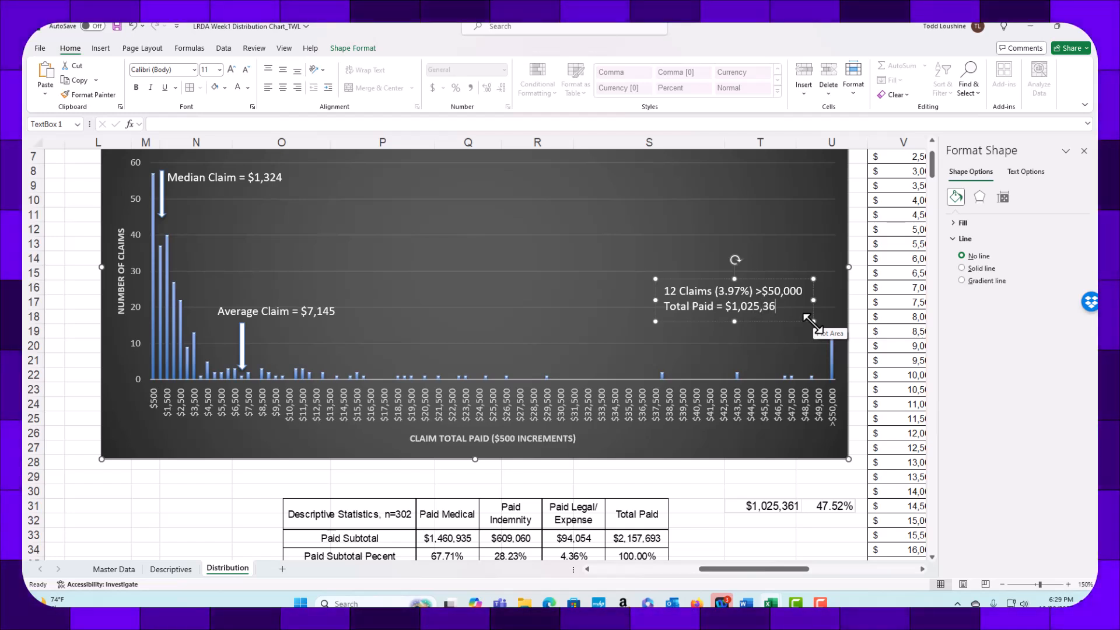
{"action": "type", "text": "1 ("}
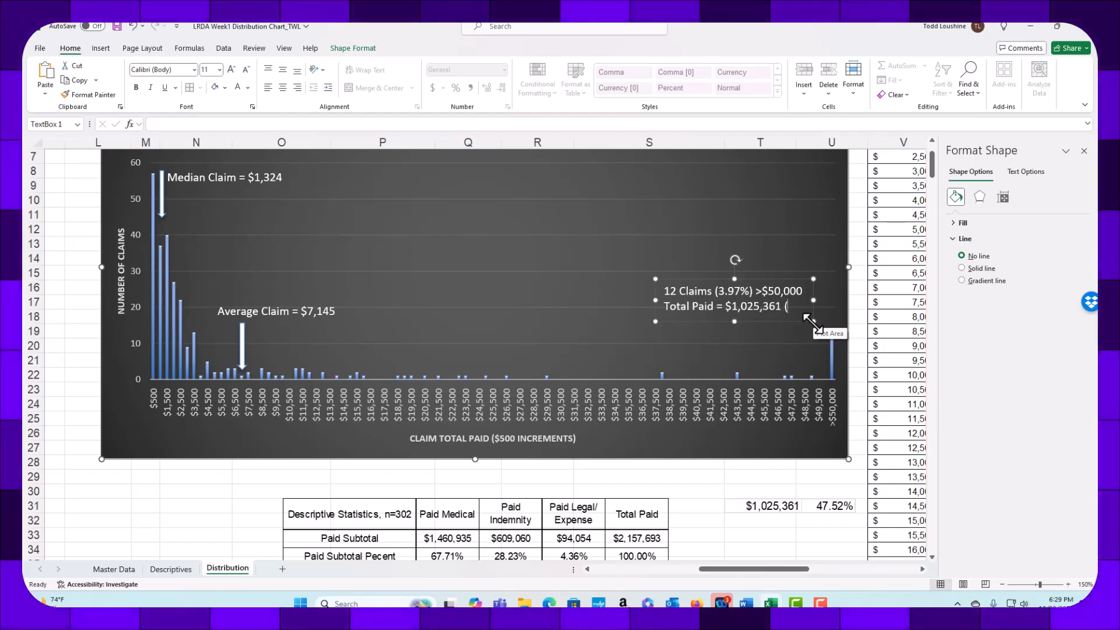
{"action": "type", "text": "47."}
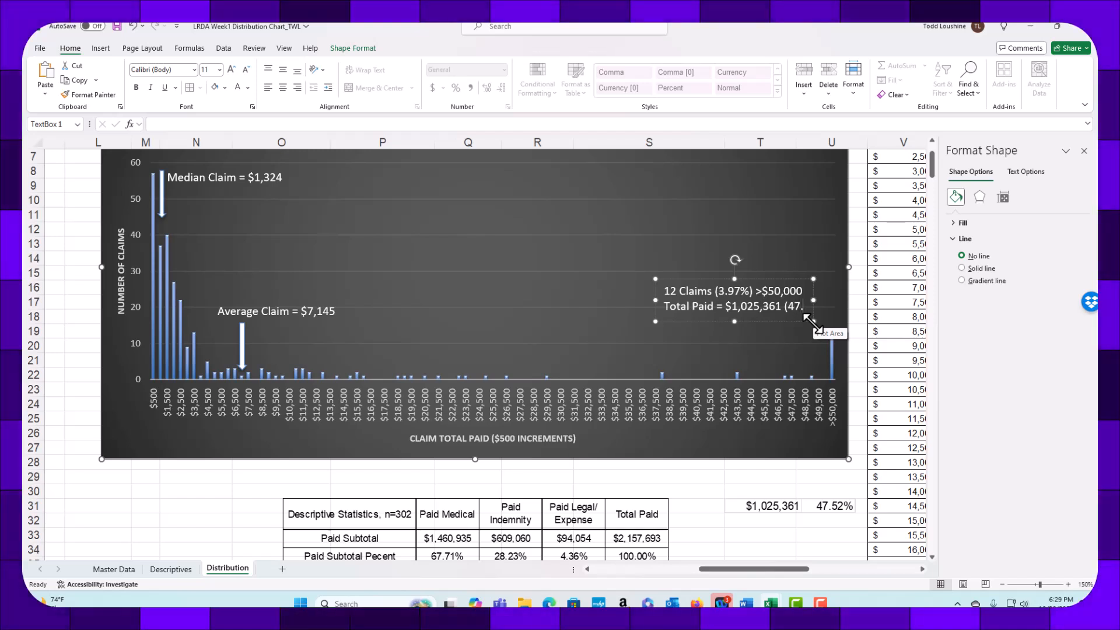
{"action": "type", "text": "52%"}
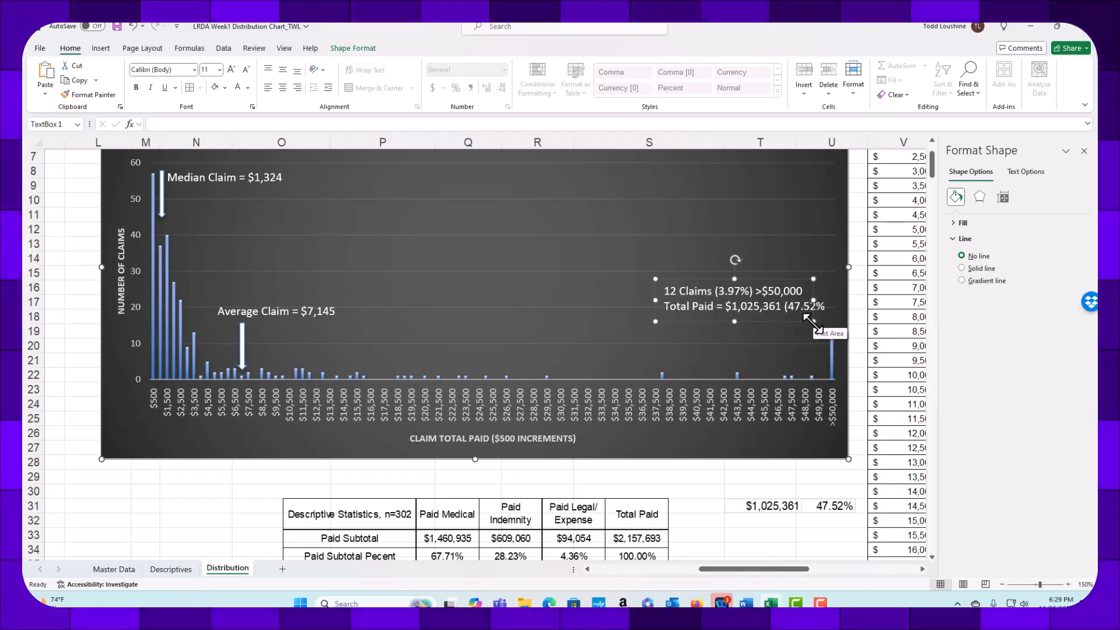
{"action": "type", "text": ")"}
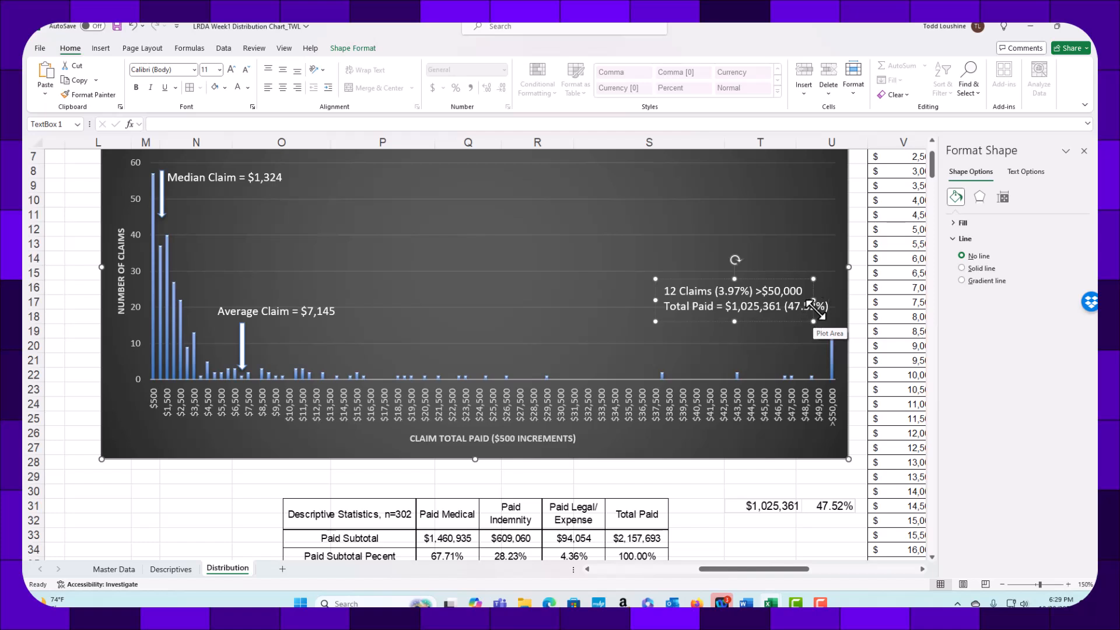
Move the two-line 12-claims label down, just beside the >$50,000 column.
{"action": "left_click", "coordinate": [812, 237]}
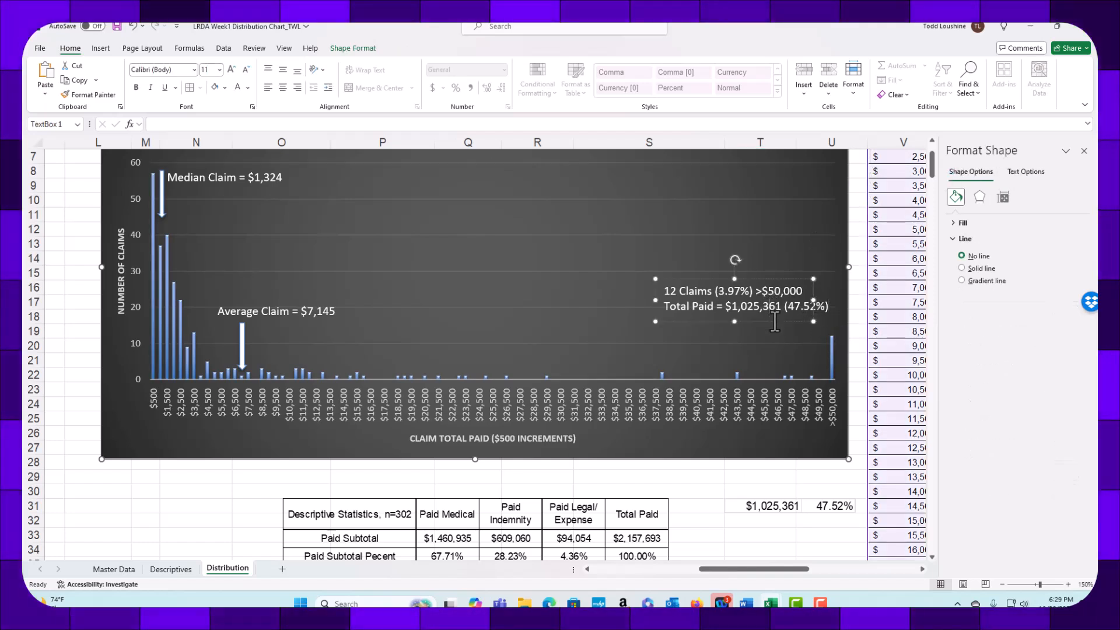
{"action": "left_click_drag", "start_coordinate": [773, 323], "coordinate": [768, 358]}
{"action": "left_click", "coordinate": [681, 242]}
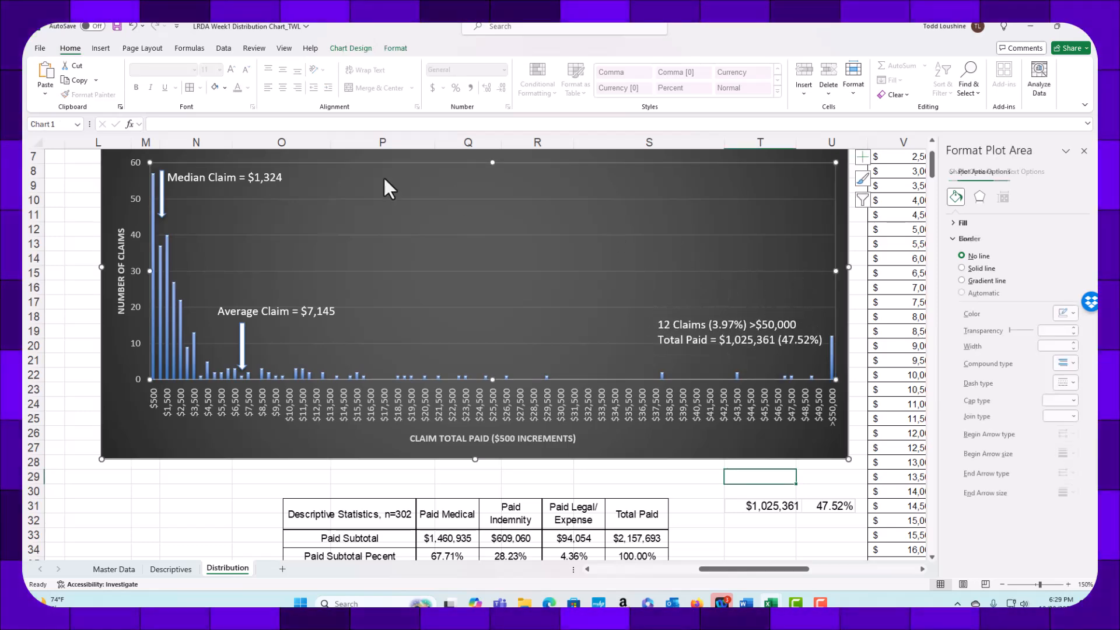
Duplicate the median claim arrow and place the copy directly above the >$50,000 column.
{"action": "scroll", "coordinate": [225, 242], "scroll_direction": "up", "scroll_amount": 2}
{"action": "left_click", "coordinate": [164, 273]}
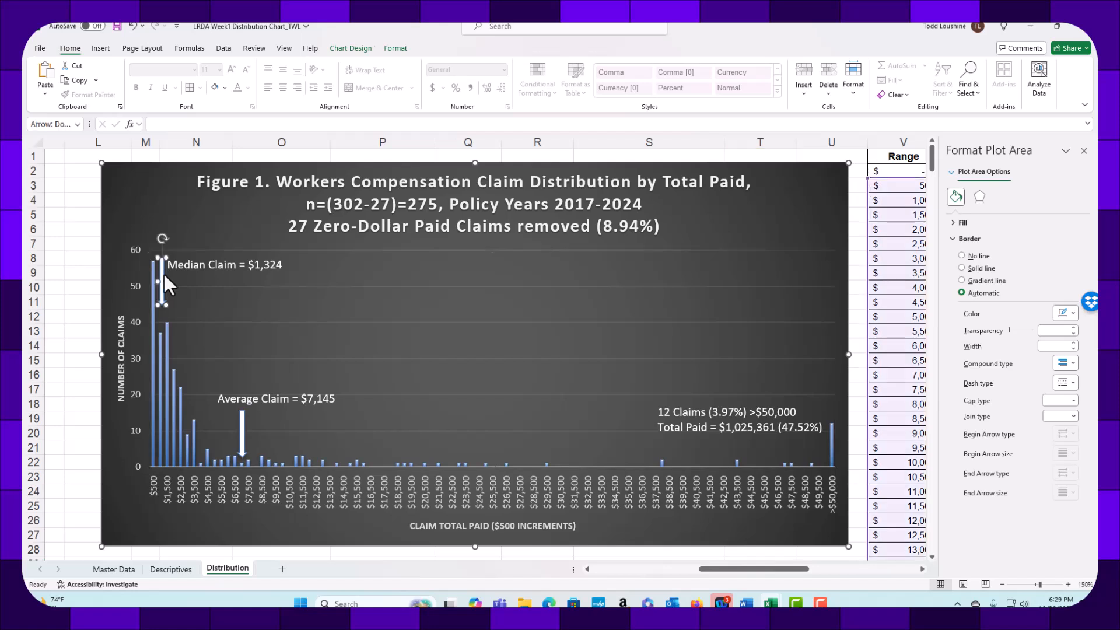
{"action": "key", "text": "ctrl+c"}
{"action": "key", "text": "ctrl+v"}
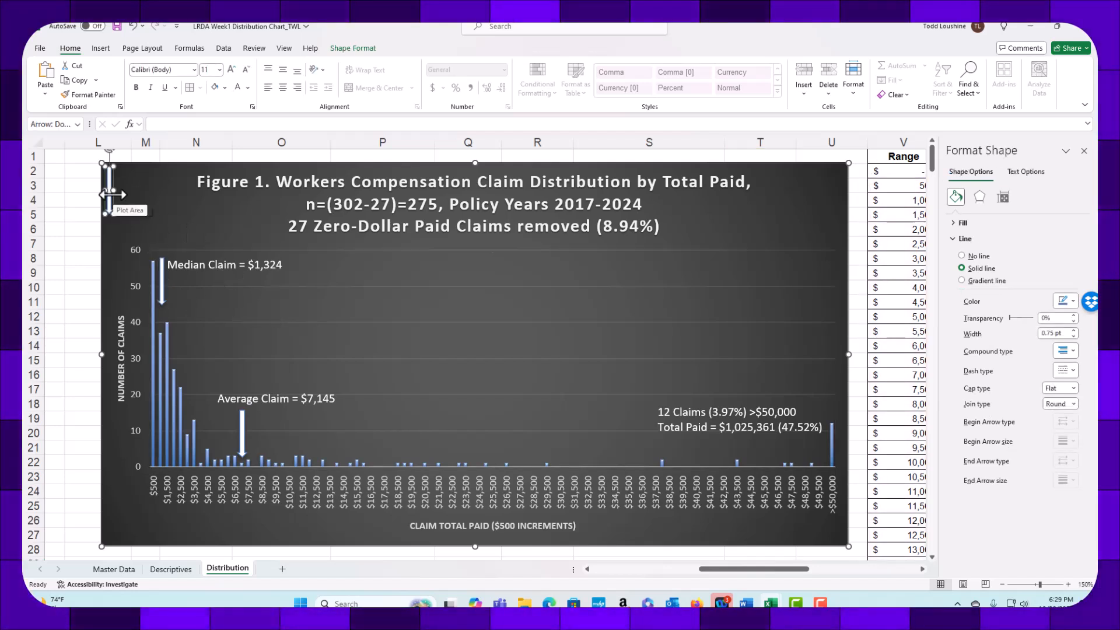
{"action": "left_click_drag", "start_coordinate": [272, 245], "coordinate": [791, 387]}
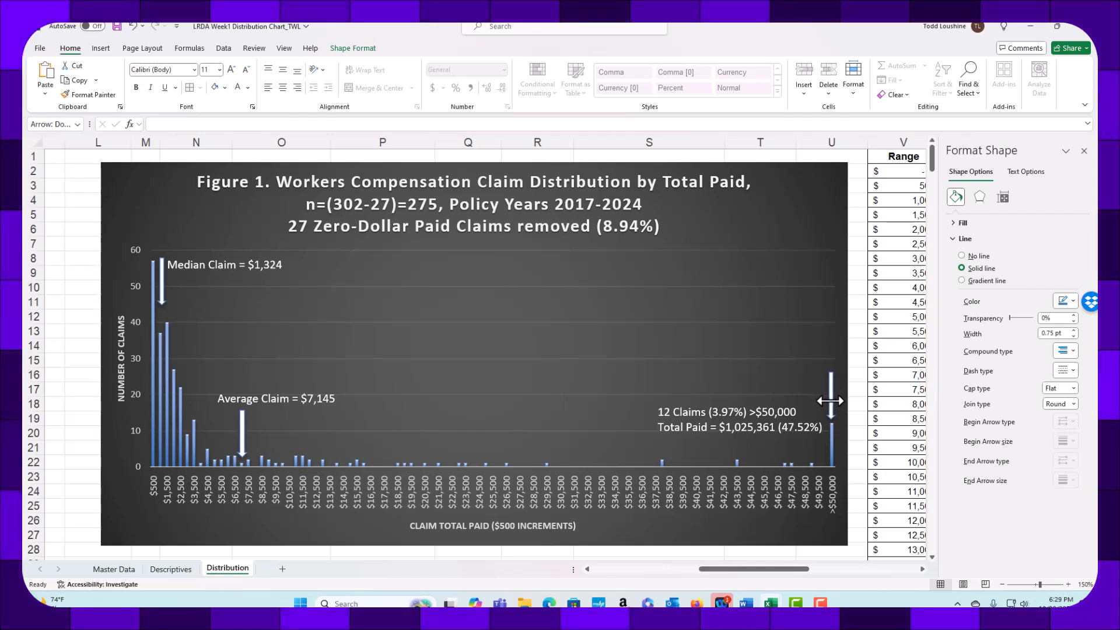
Raise the 12-claims label so it sits beside the upper part of the arrow over the >$50,000 column.
{"action": "left_click", "coordinate": [775, 429]}
{"action": "left_click_drag", "start_coordinate": [768, 399], "coordinate": [771, 359]}
{"action": "left_click", "coordinate": [761, 286]}
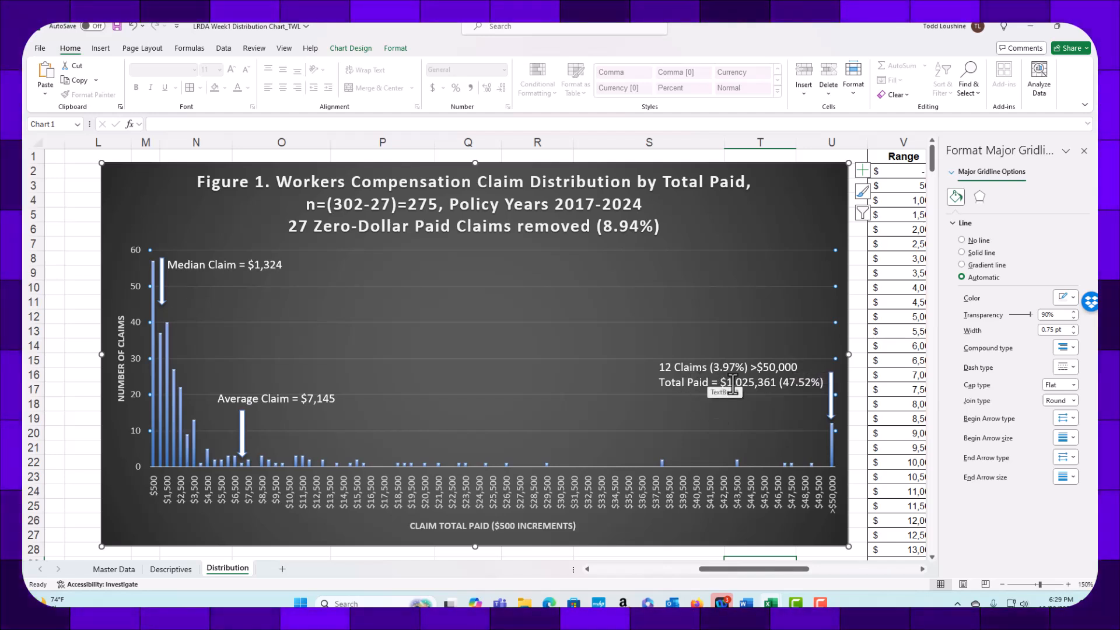
Replace "Total Paid =" with "Representing" in the 12-claims label, and move the label above the arrow over the >$50,000 column.
{"action": "left_click", "coordinate": [707, 384]}
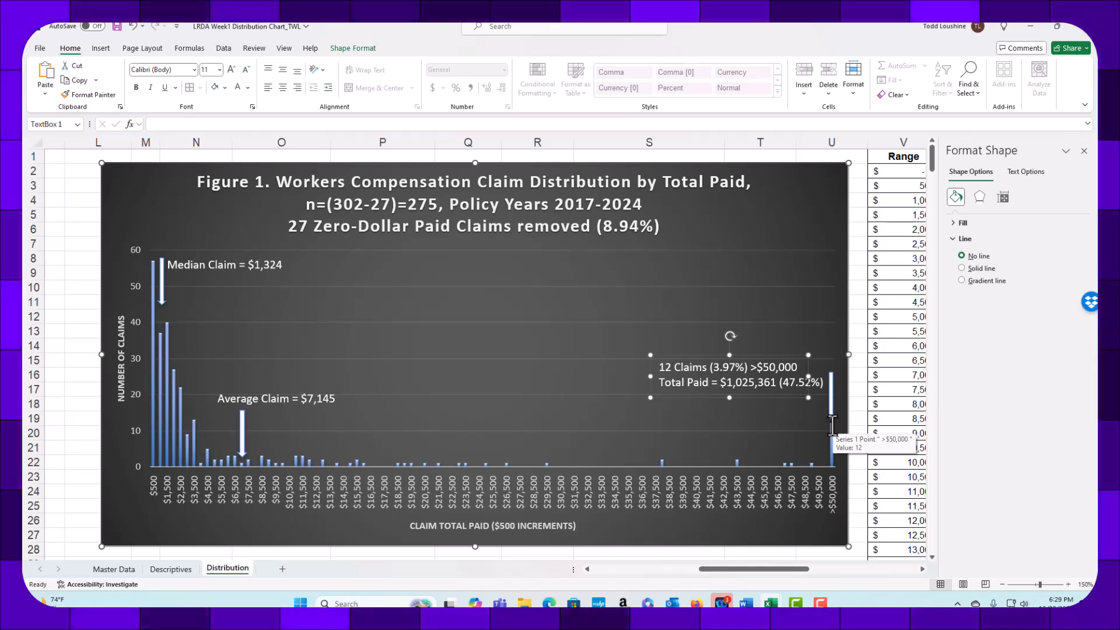
{"action": "key", "text": "Delete"}
{"action": "key", "text": "Delete"}
{"action": "key", "text": "BackSpace"}
{"action": "key", "text": "BackSpace"}
{"action": "key", "text": "BackSpace"}
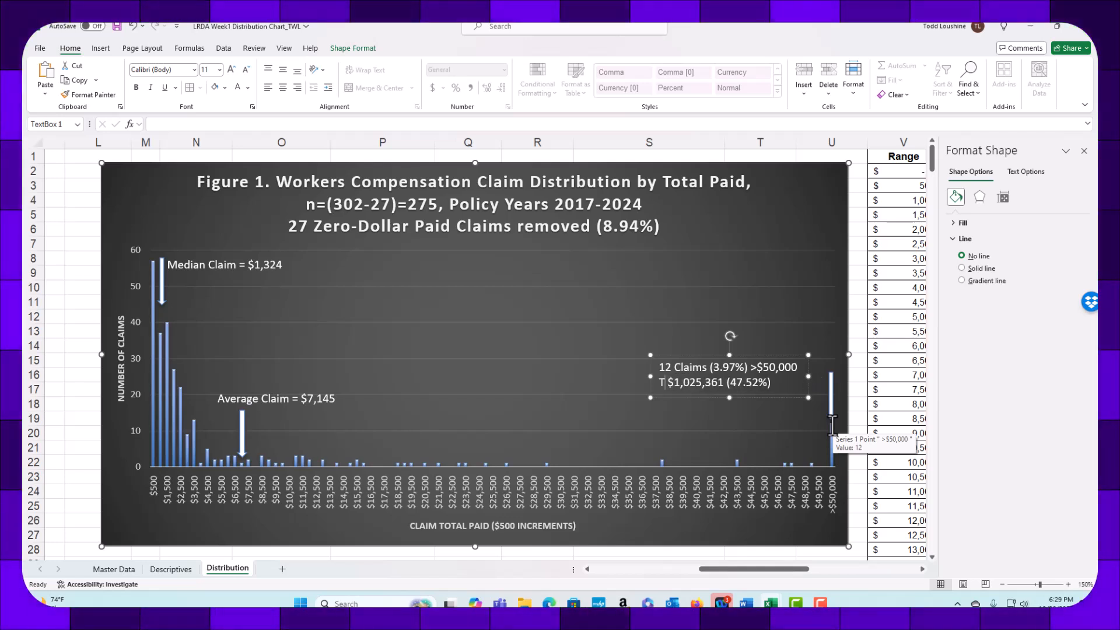
{"action": "key", "text": "BackSpace"}
{"action": "type", "text": "Repre"}
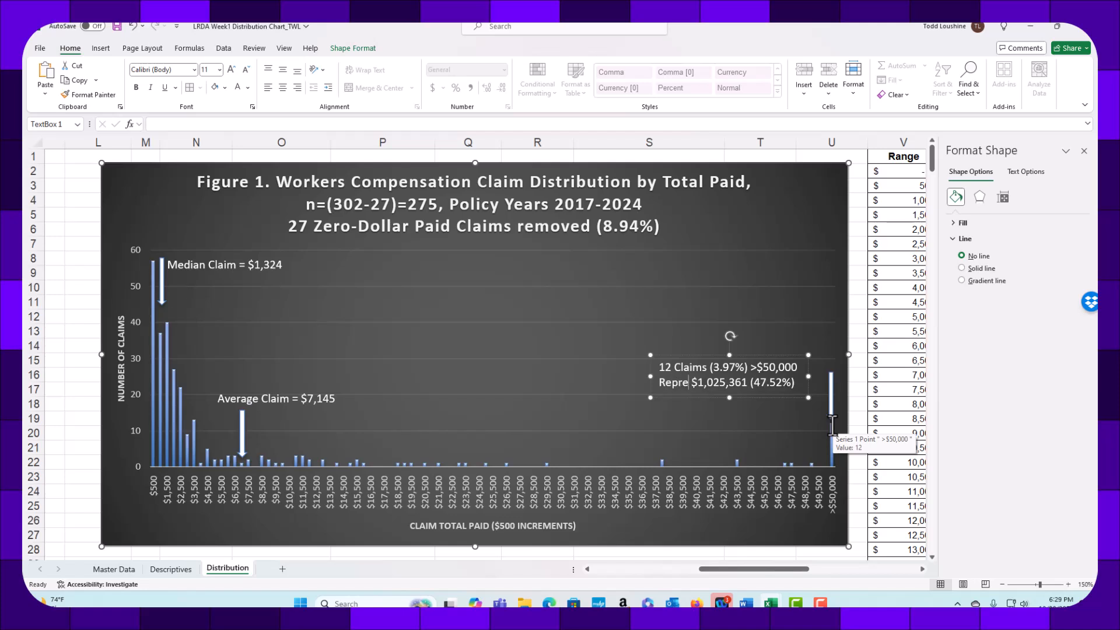
{"action": "type", "text": "senting"}
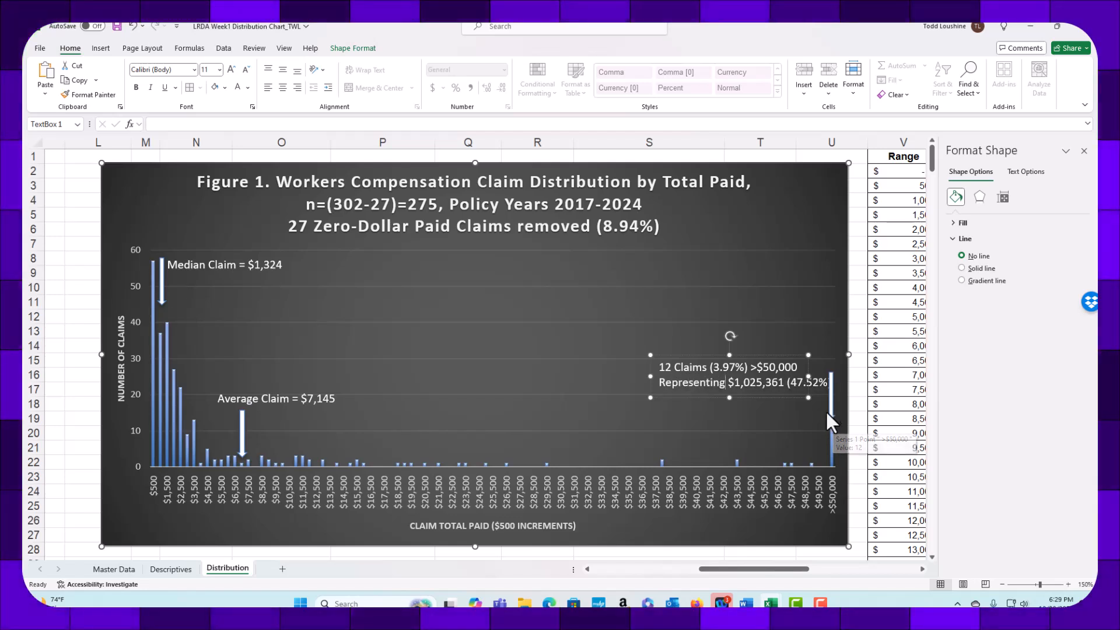
{"action": "left_click_drag", "start_coordinate": [772, 354], "coordinate": [782, 336]}
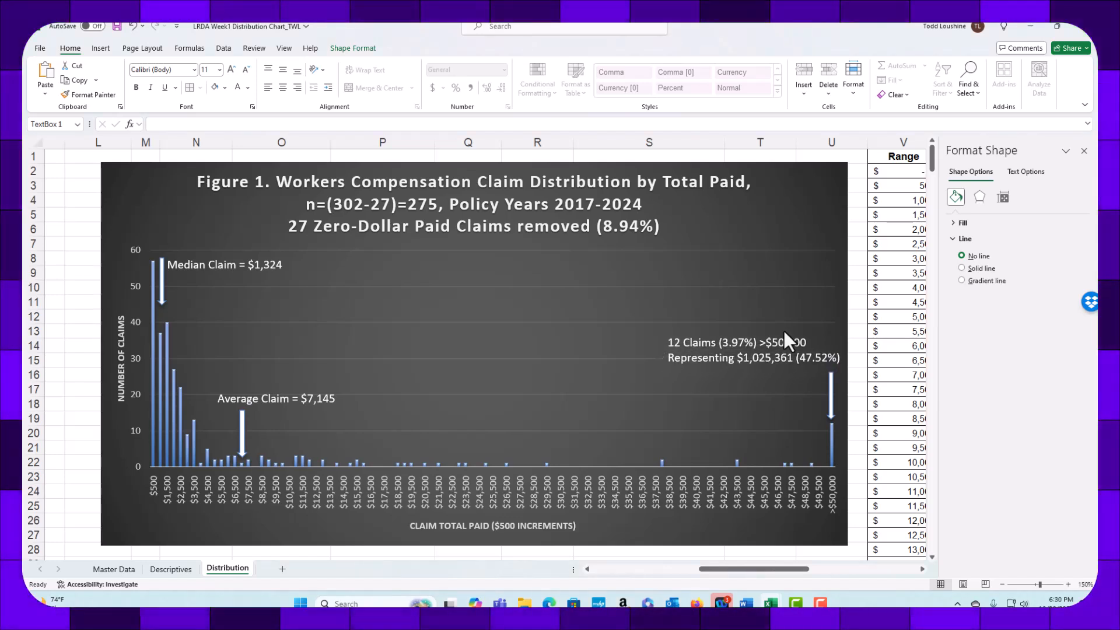
{"action": "left_click", "coordinate": [860, 254]}
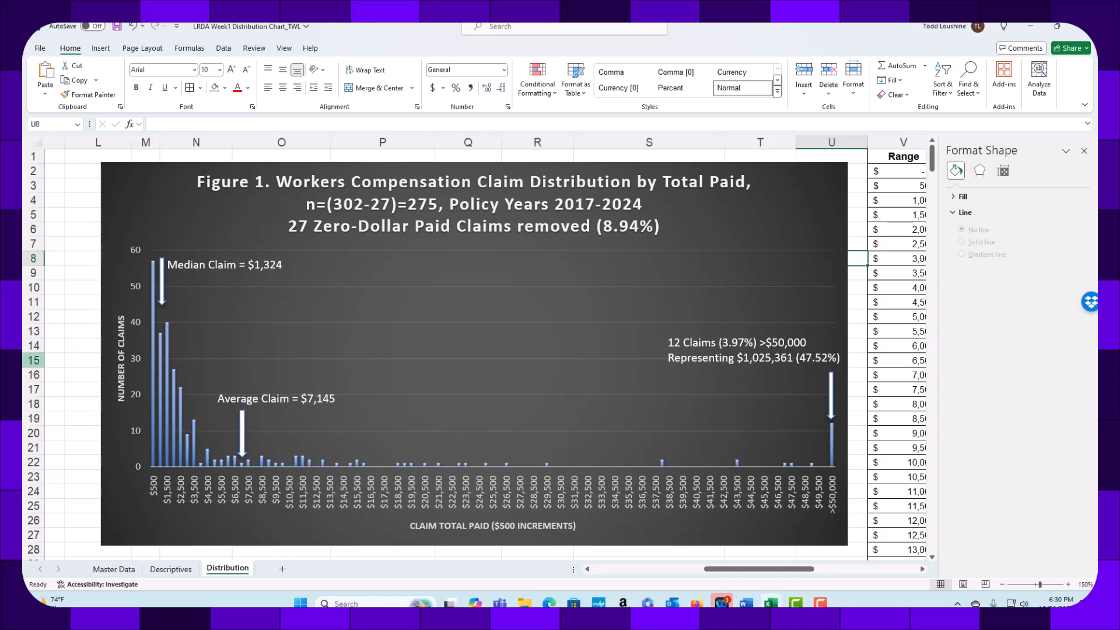
Set the three-line chart title in 12-point Arial.
{"action": "left_click", "coordinate": [470, 210]}
{"action": "left_click_drag", "start_coordinate": [371, 211], "coordinate": [120, 164]}
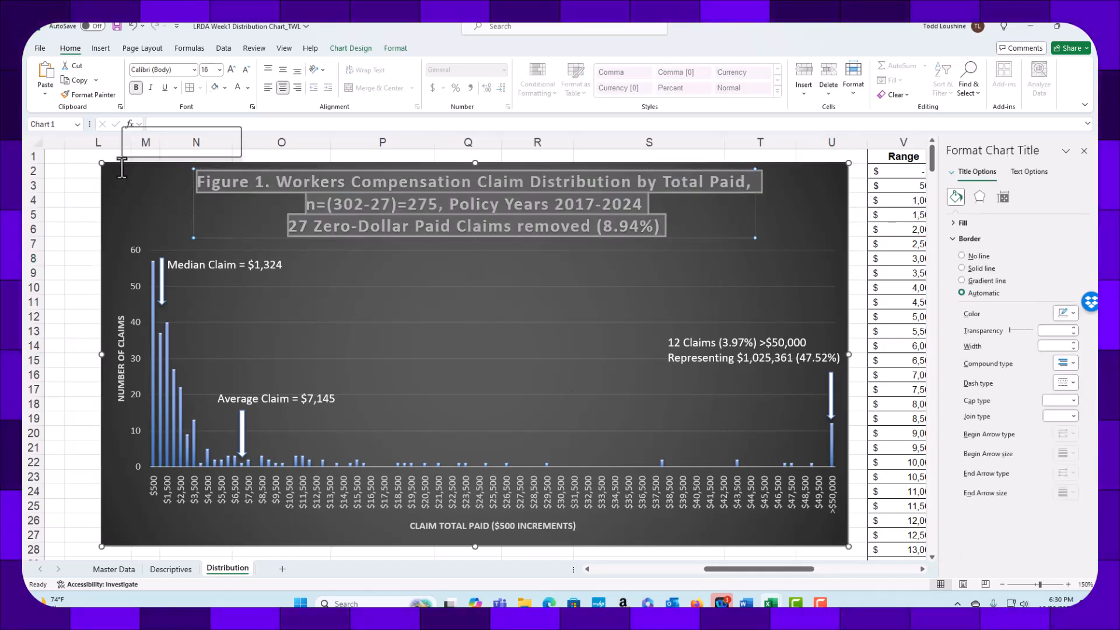
{"action": "left_click", "coordinate": [194, 68]}
{"action": "left_click", "coordinate": [180, 147]}
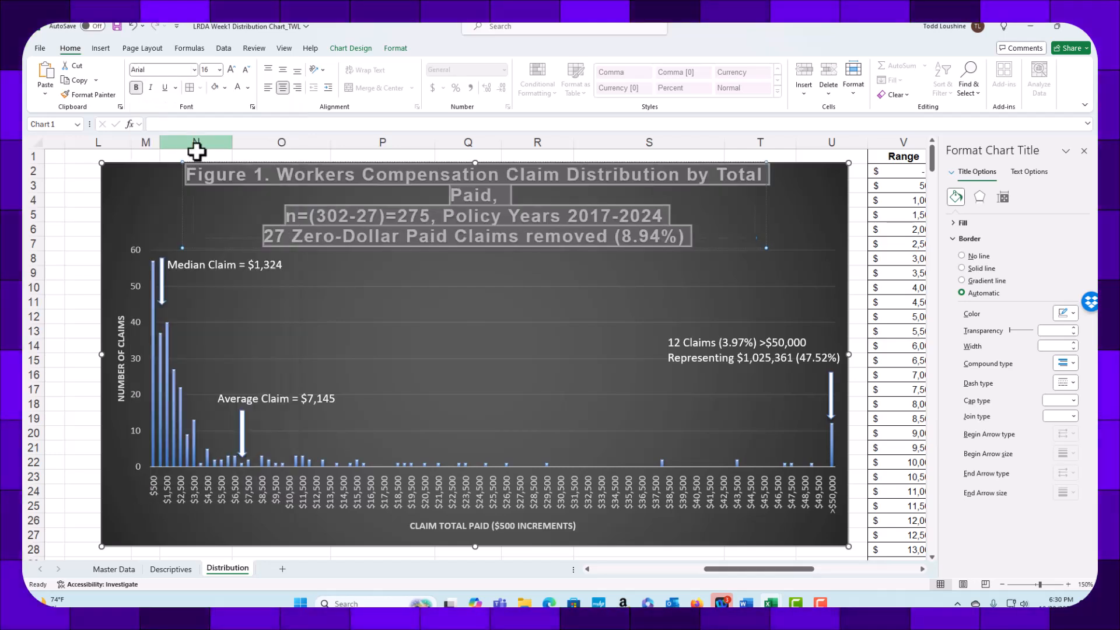
{"action": "left_click", "coordinate": [221, 70]}
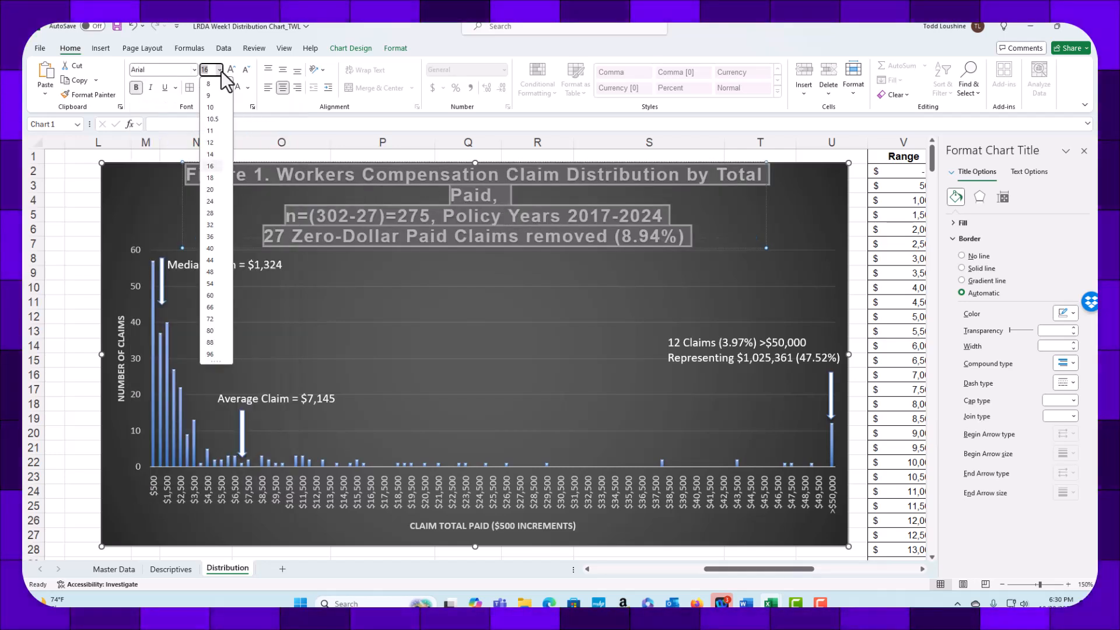
{"action": "left_click", "coordinate": [212, 142]}
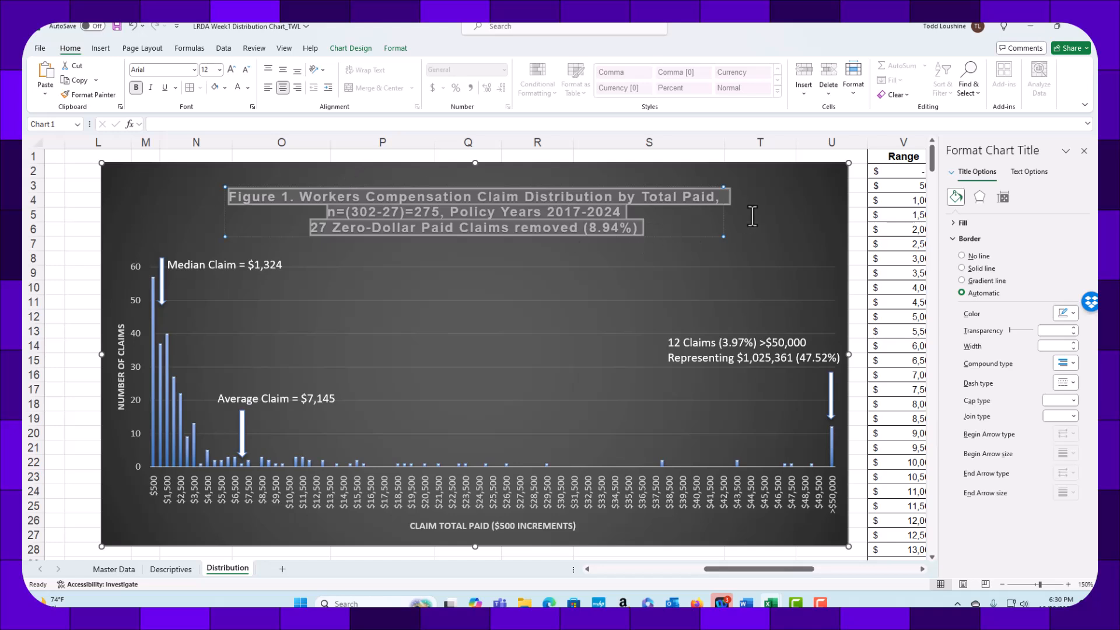
{"action": "left_click", "coordinate": [599, 271]}
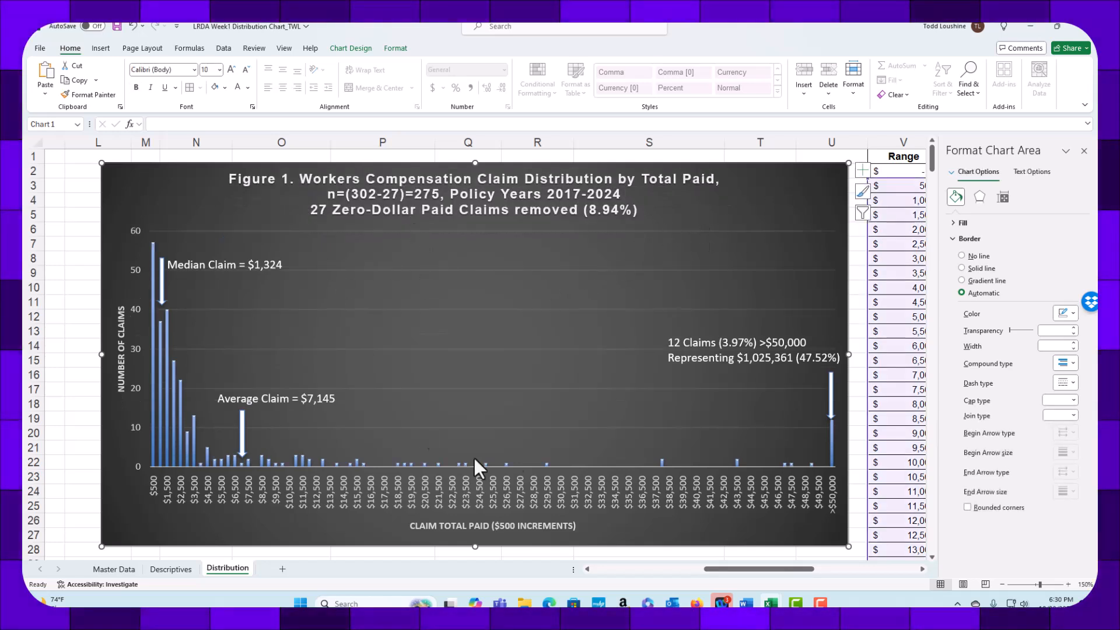
Widen the 12-claims label's text box so it encloses the whole "Representing $1,025,361 (47.52%)" line.
{"action": "left_click", "coordinate": [254, 401]}
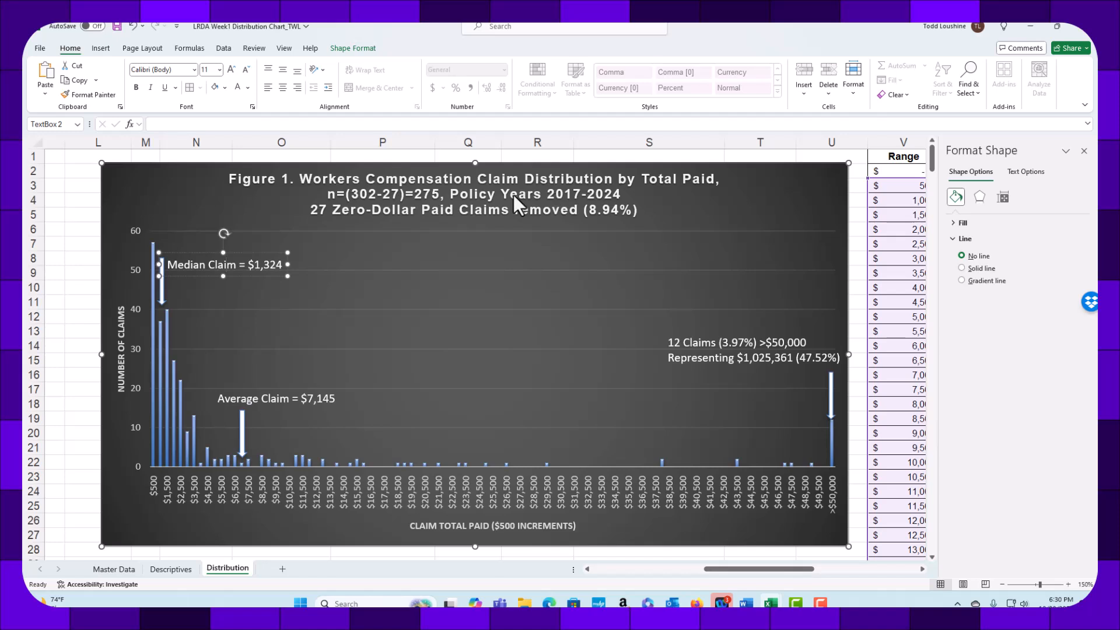
{"action": "left_click", "coordinate": [730, 350]}
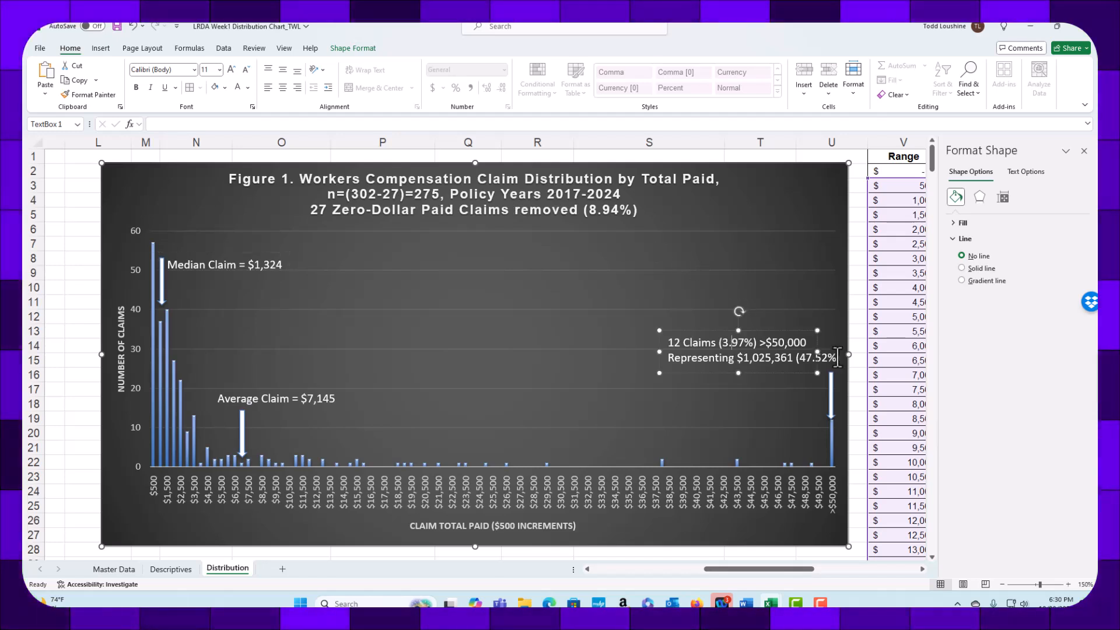
{"action": "left_click_drag", "start_coordinate": [818, 351], "coordinate": [842, 350]}
{"action": "left_click", "coordinate": [785, 353]}
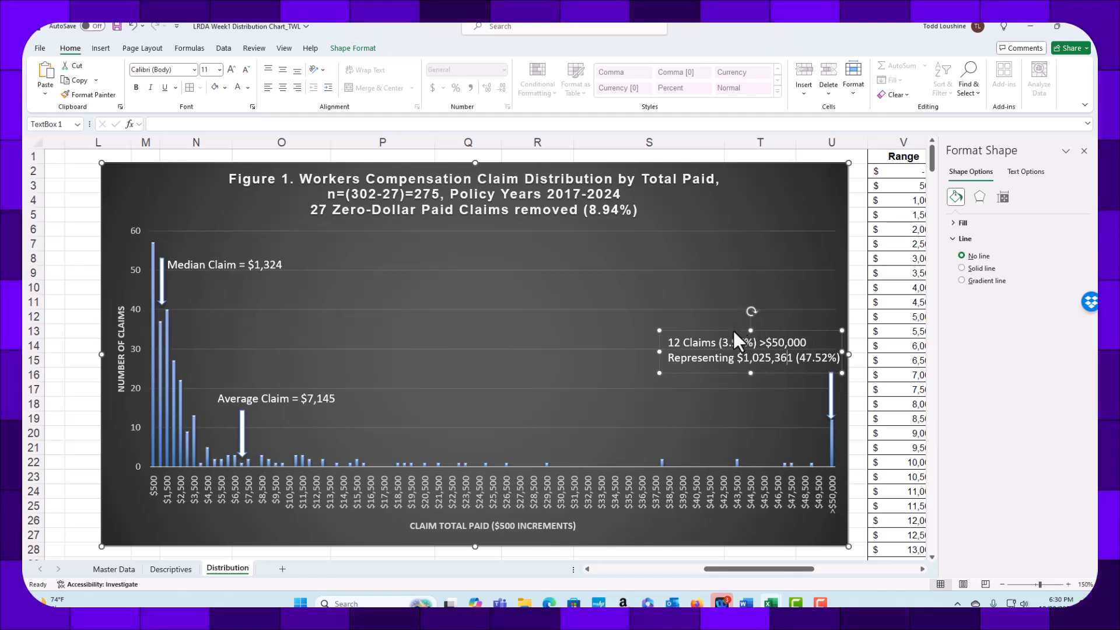
Set both lines of the 12-claims label in 10-point Arial and shift the label slightly left within the chart.
{"action": "double_click", "coordinate": [815, 360]}
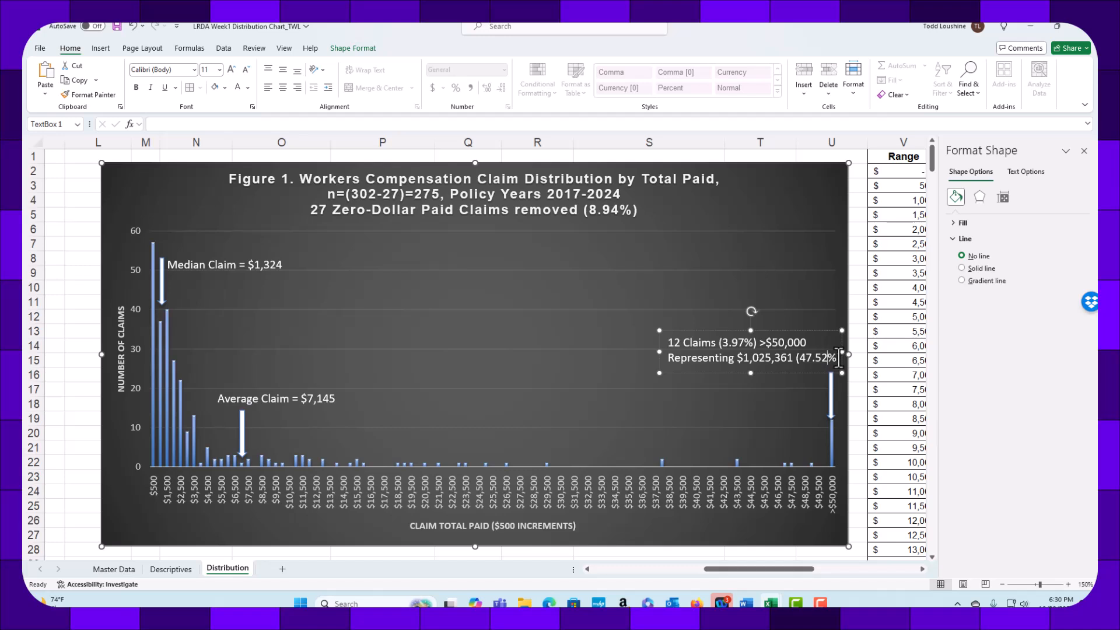
{"action": "left_click_drag", "start_coordinate": [719, 341], "coordinate": [697, 342]}
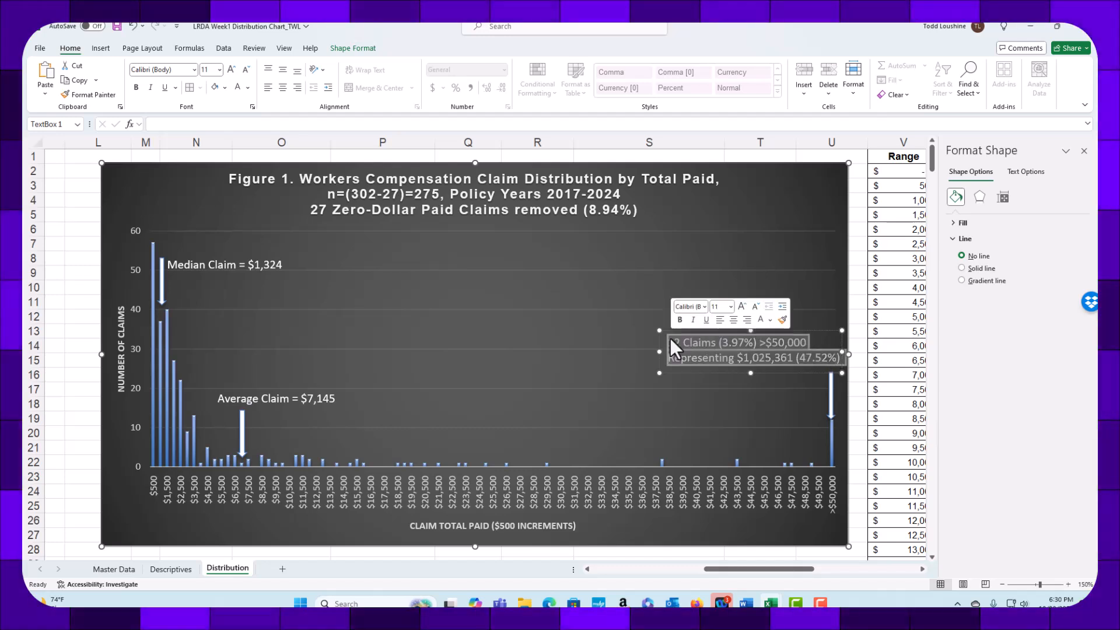
{"action": "left_click", "coordinate": [192, 70]}
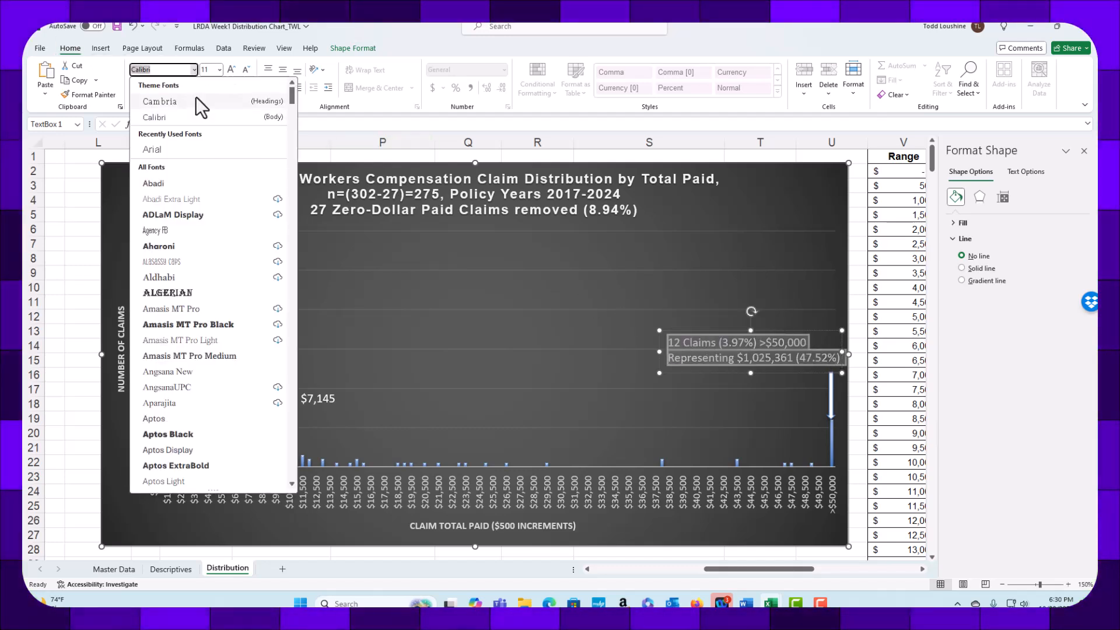
{"action": "left_click", "coordinate": [188, 146]}
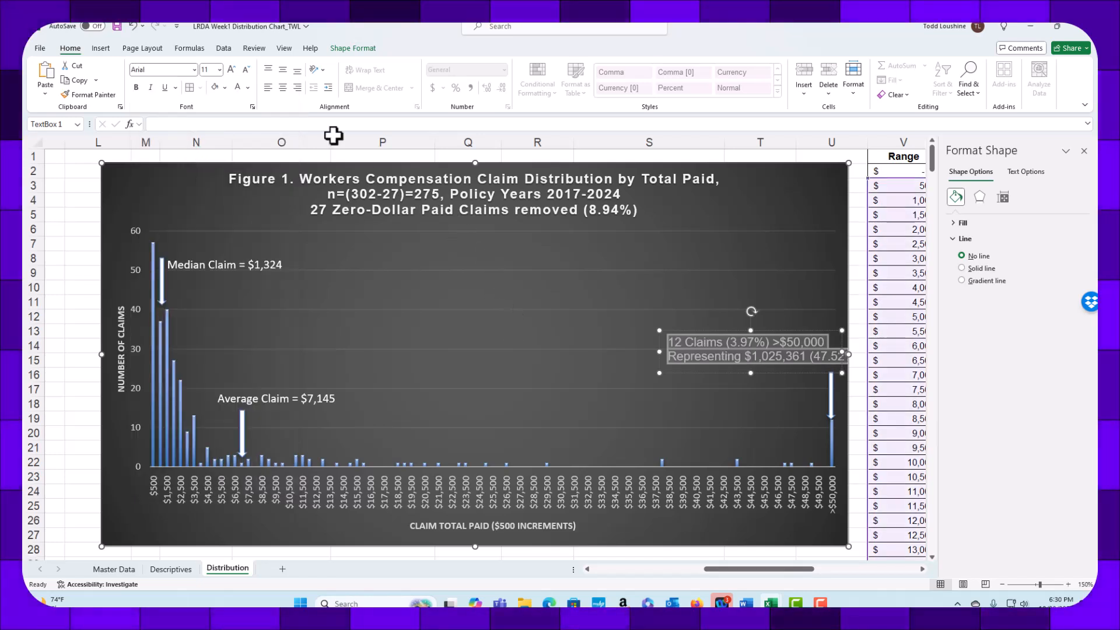
{"action": "left_click", "coordinate": [219, 70]}
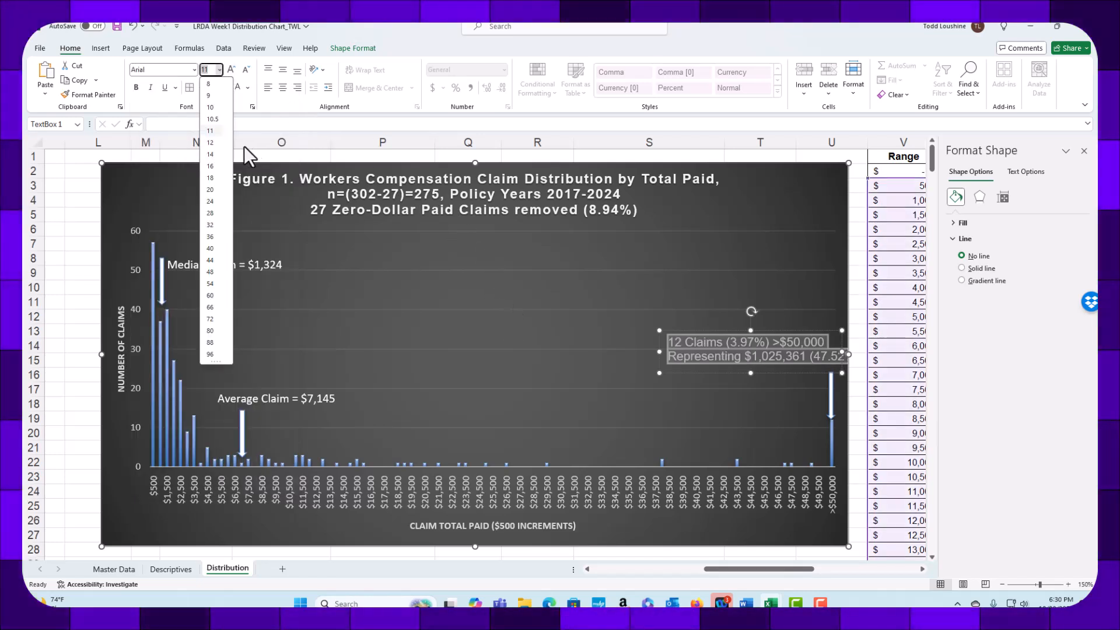
{"action": "left_click", "coordinate": [213, 107]}
{"action": "left_click_drag", "start_coordinate": [677, 331], "coordinate": [664, 334]}
Raise the arrow over the >$50,000 column slightly and lower the 12-claims label so it sits just left of the arrow.
{"action": "left_click", "coordinate": [273, 399]}
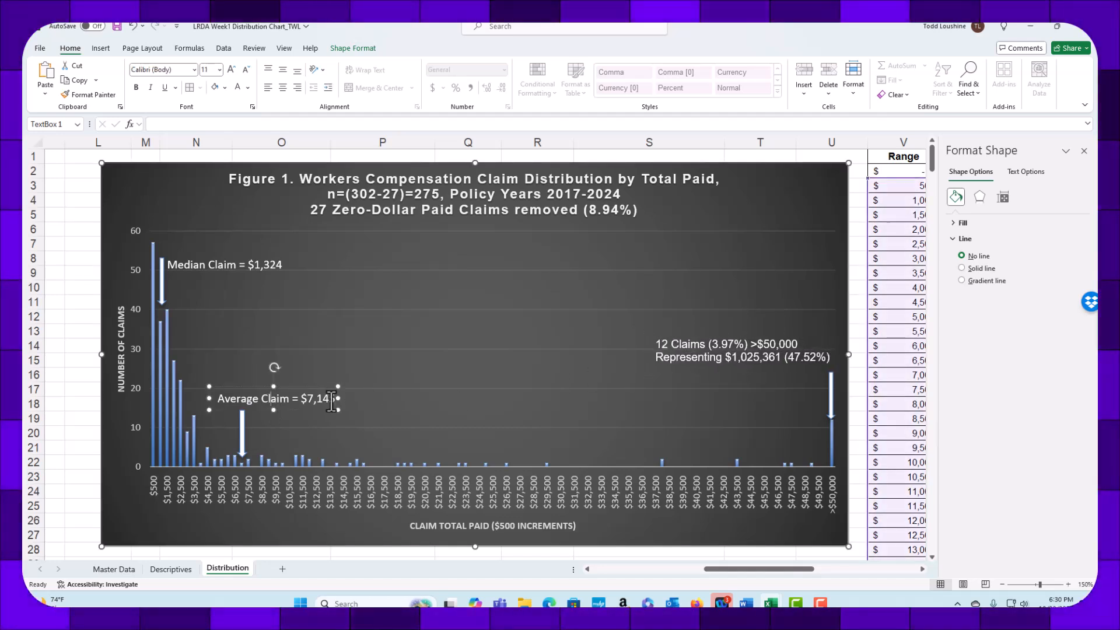
{"action": "left_click", "coordinate": [830, 383]}
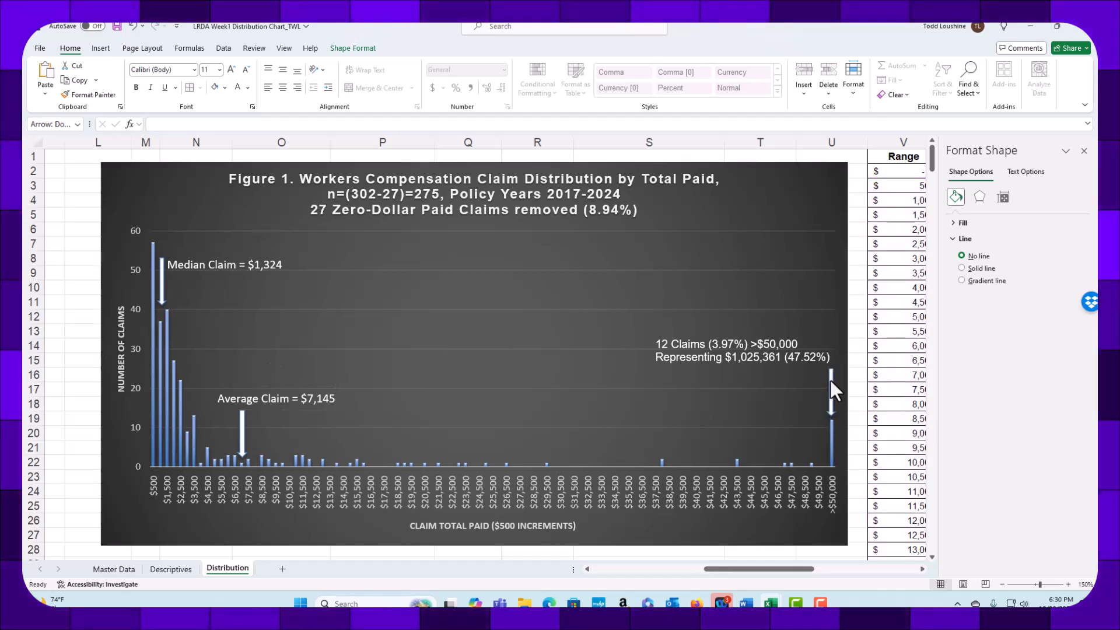
{"action": "left_click", "coordinate": [748, 360]}
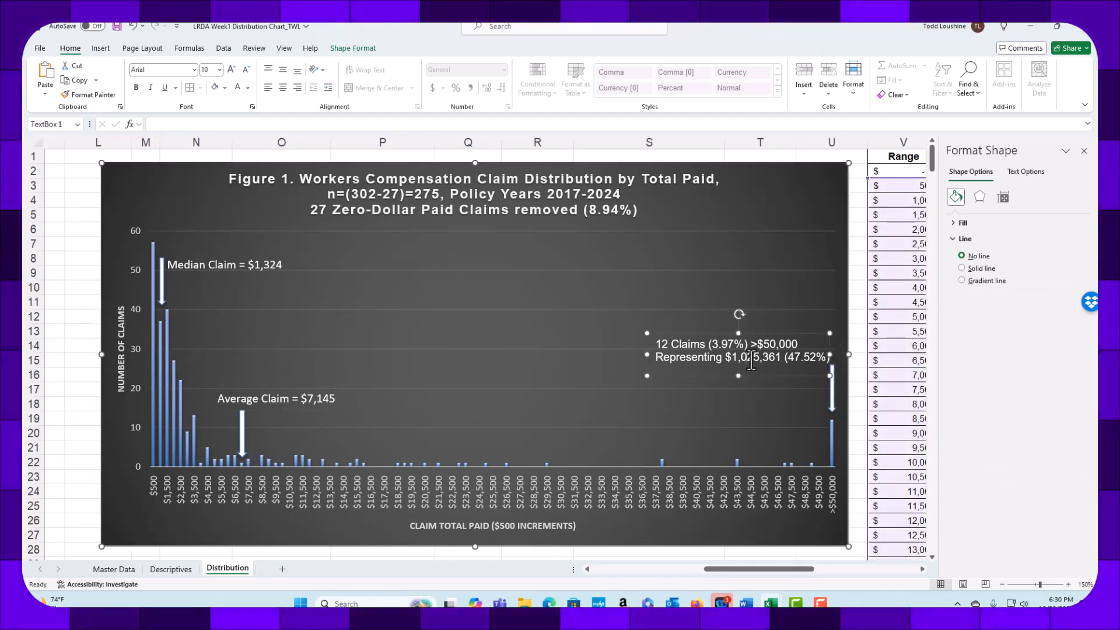
{"action": "left_click_drag", "start_coordinate": [769, 378], "coordinate": [765, 399]}
Set the Average Claim label in 10-point Arial.
{"action": "left_click", "coordinate": [304, 399]}
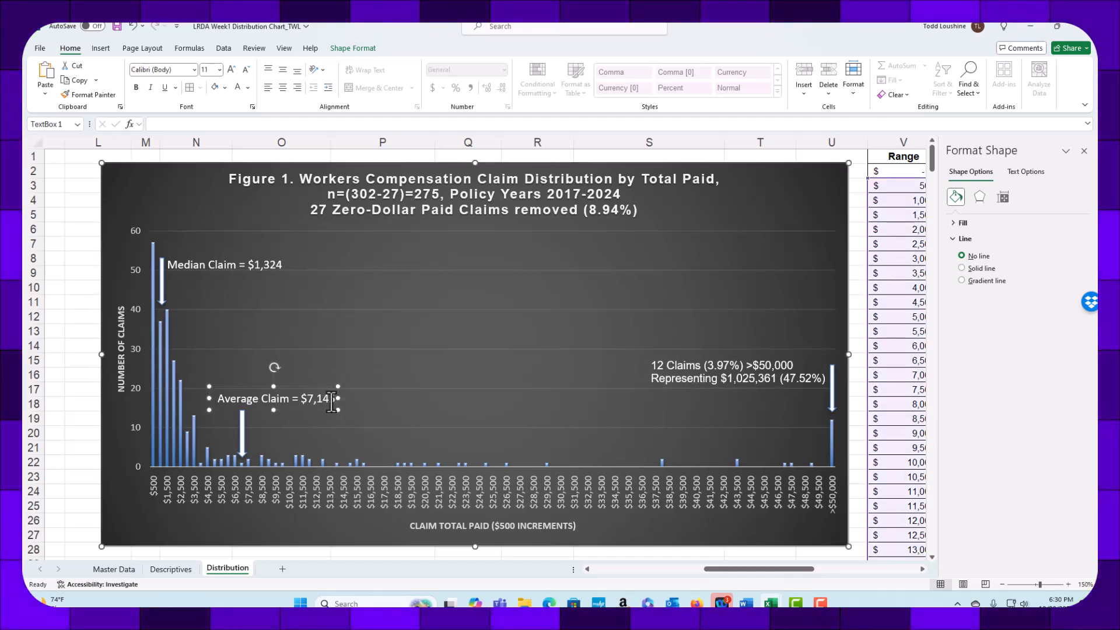
{"action": "left_click_drag", "start_coordinate": [331, 402], "coordinate": [209, 402]}
{"action": "left_click", "coordinate": [219, 69]}
{"action": "left_click", "coordinate": [216, 112]}
{"action": "left_click", "coordinate": [194, 70]}
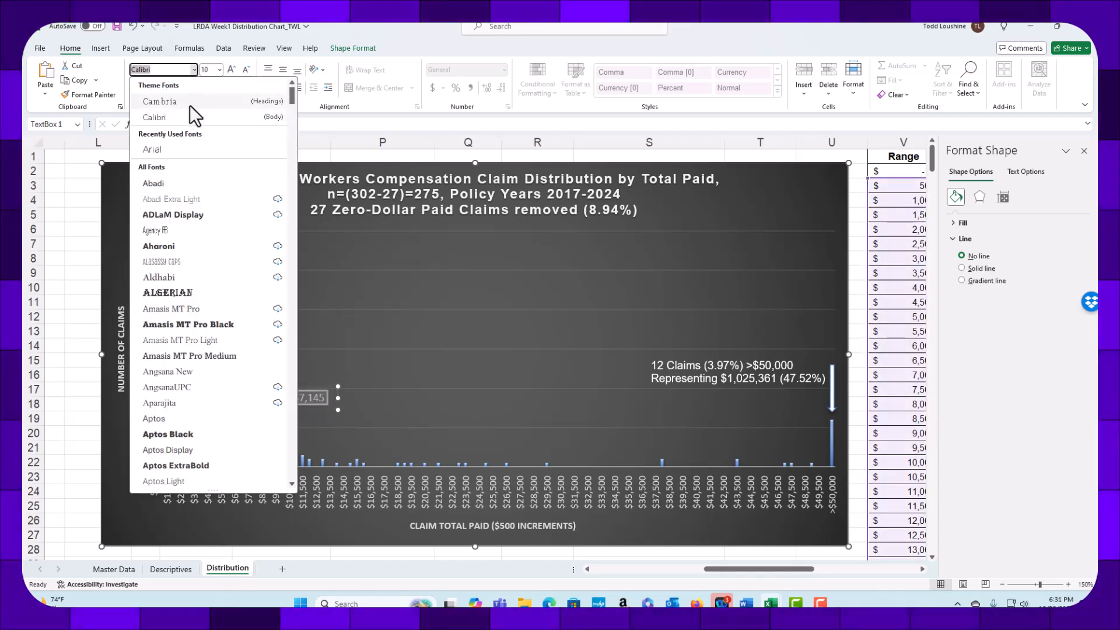
{"action": "left_click", "coordinate": [153, 150]}
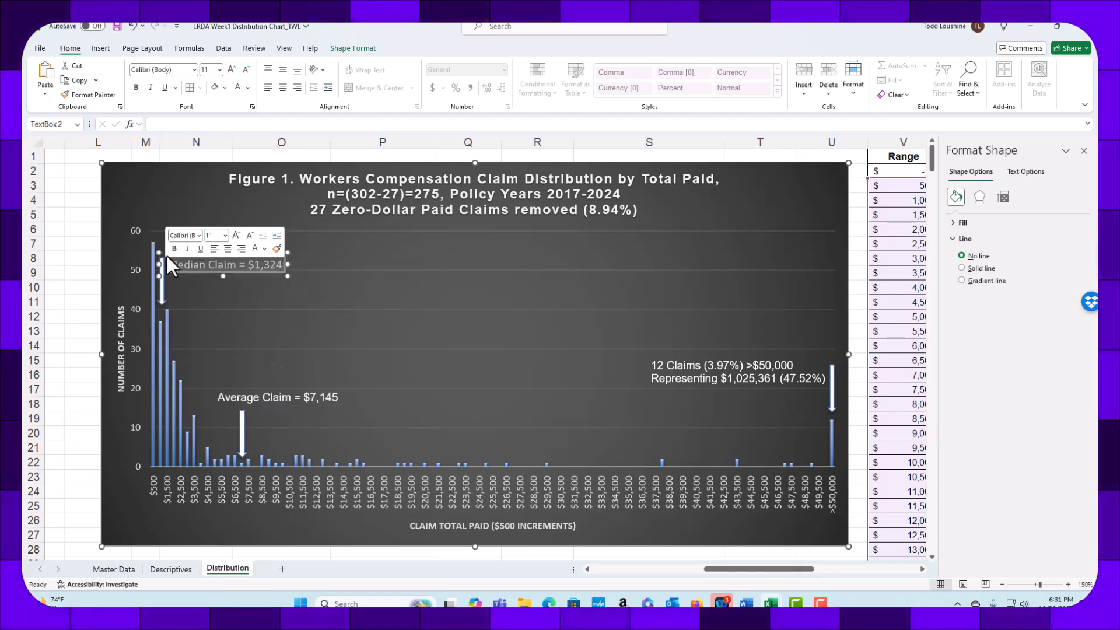
Set the Median Claim label in 10-point Arial.
{"action": "left_click", "coordinate": [220, 70]}
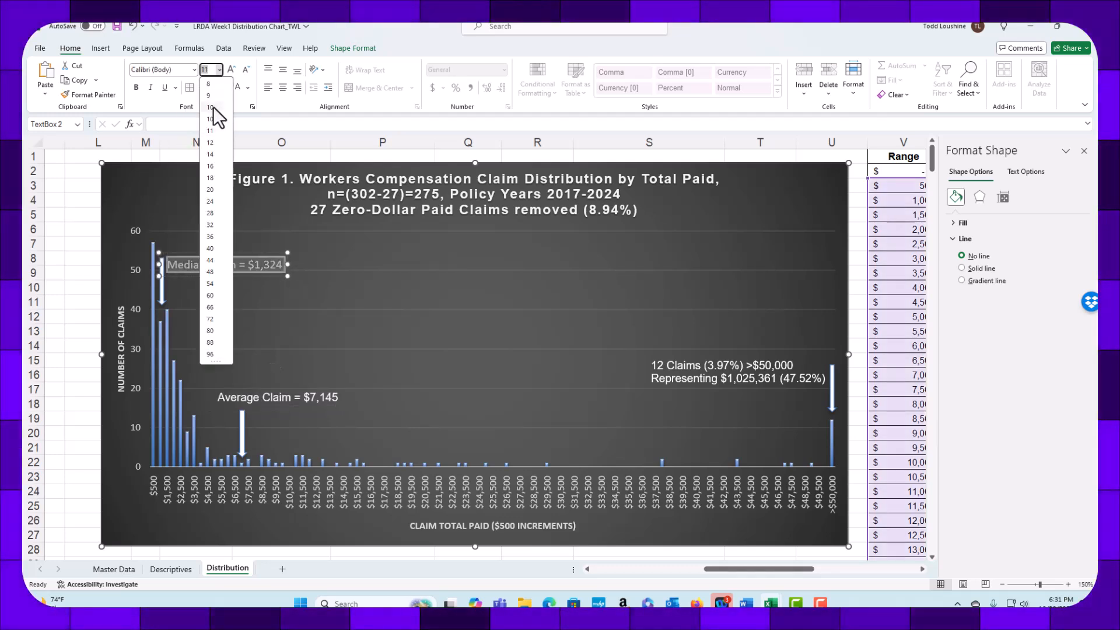
{"action": "left_click", "coordinate": [212, 107]}
{"action": "left_click", "coordinate": [195, 70]}
{"action": "left_click", "coordinate": [178, 149]}
{"action": "left_click", "coordinate": [857, 202]}
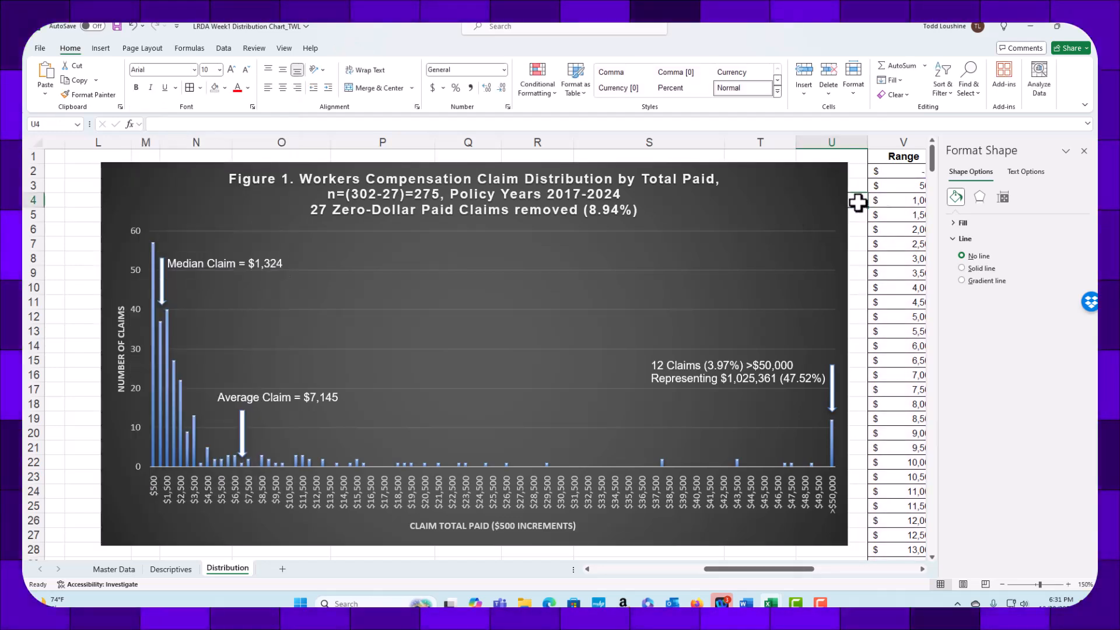
Close the shape formatting pane and nudge the Average Claim arrow slightly right, toward the $7,500 column.
{"action": "left_click", "coordinate": [1085, 151]}
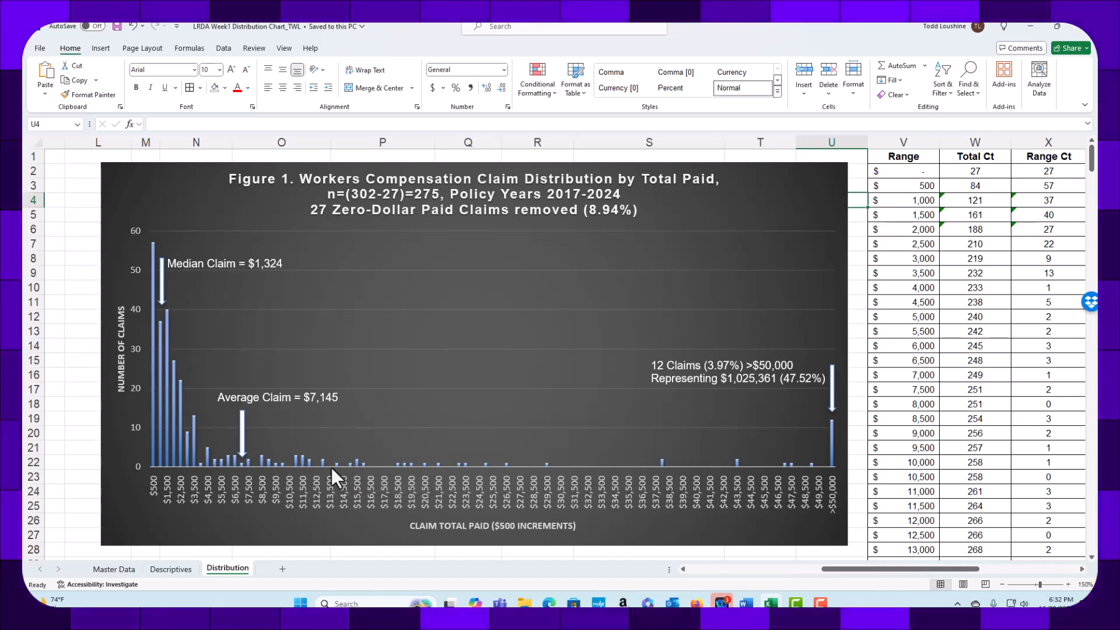
{"action": "left_click", "coordinate": [243, 435]}
{"action": "left_click_drag", "start_coordinate": [244, 425], "coordinate": [248, 424]}
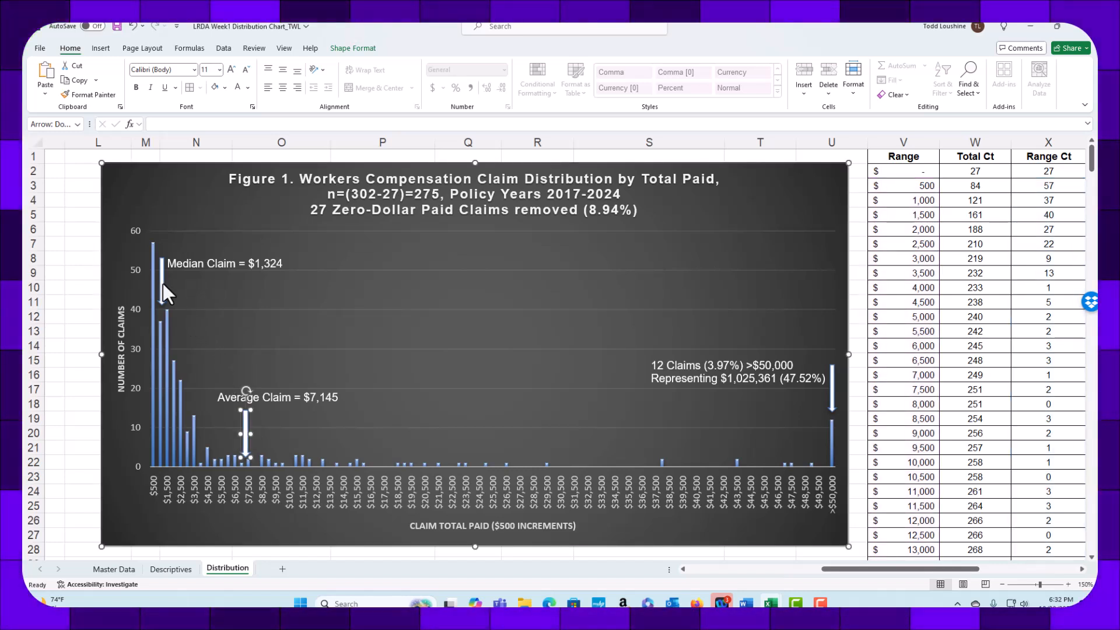
Copy the entire distribution chart and switch to the Week 1 Progress Assignment document in Word.
{"action": "left_click", "coordinate": [417, 280]}
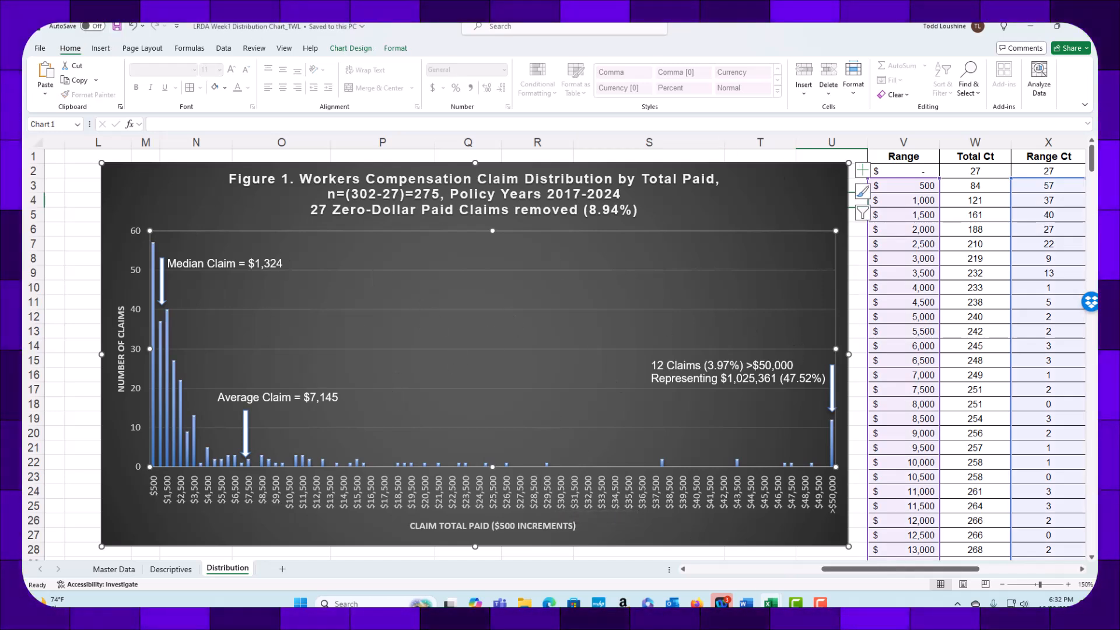
{"action": "left_click", "coordinate": [801, 163]}
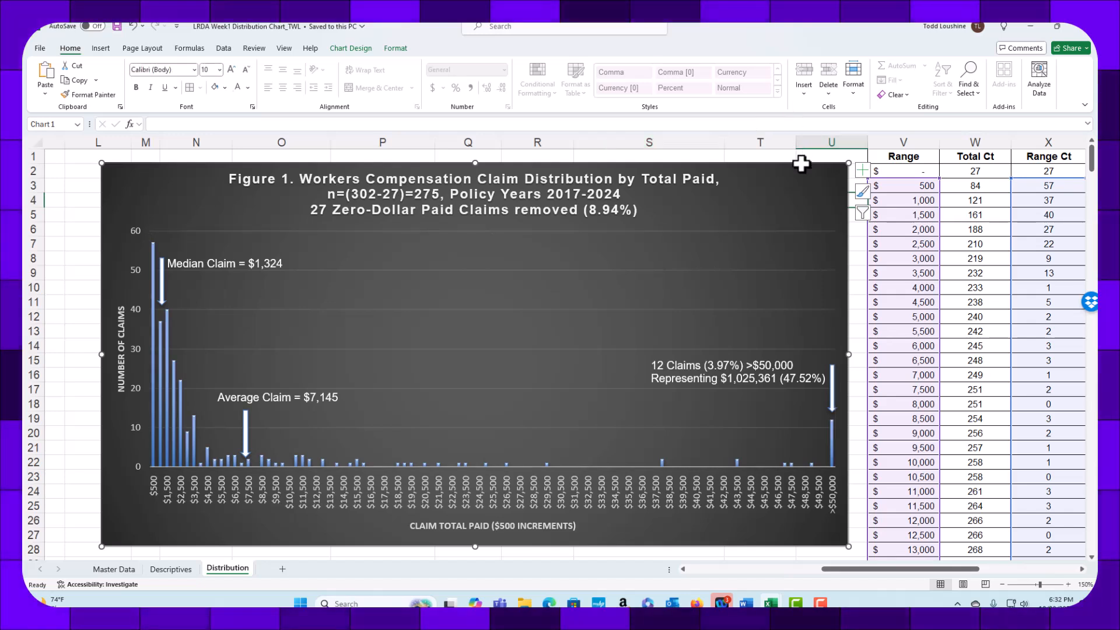
{"action": "key", "text": "ctrl+c"}
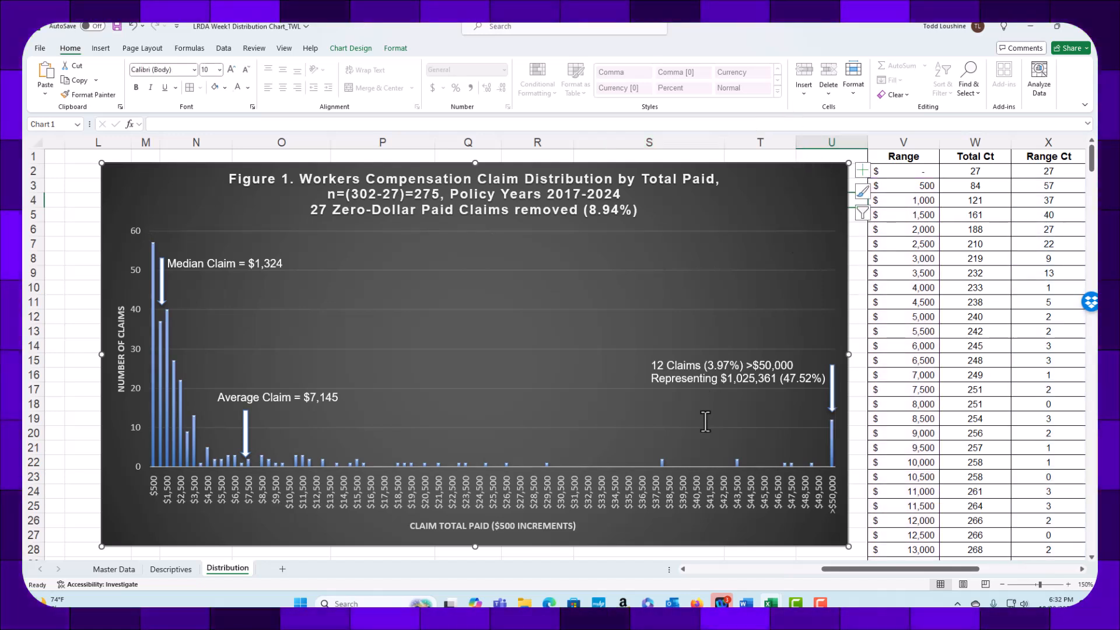
{"action": "mouse_move", "coordinate": [746, 603]}
{"action": "left_click", "coordinate": [749, 569]}
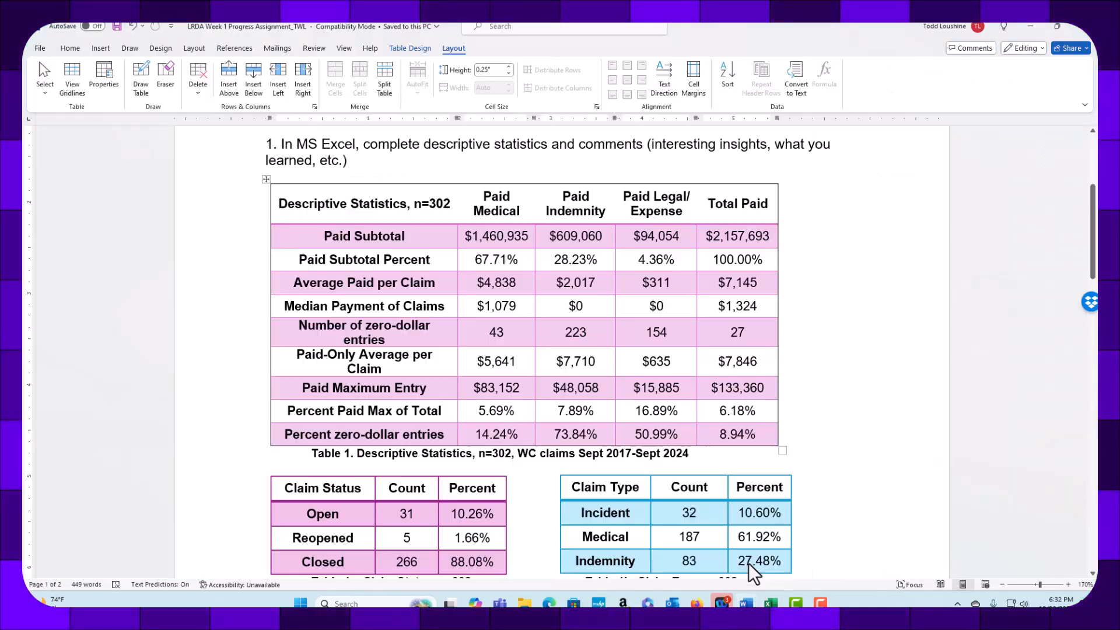
Paste the chart as a picture on the blank line beneath item 2 of the assignment.
{"action": "scroll", "coordinate": [574, 408], "scroll_direction": "down", "scroll_amount": 5}
{"action": "scroll", "coordinate": [575, 442], "scroll_direction": "down", "scroll_amount": 12}
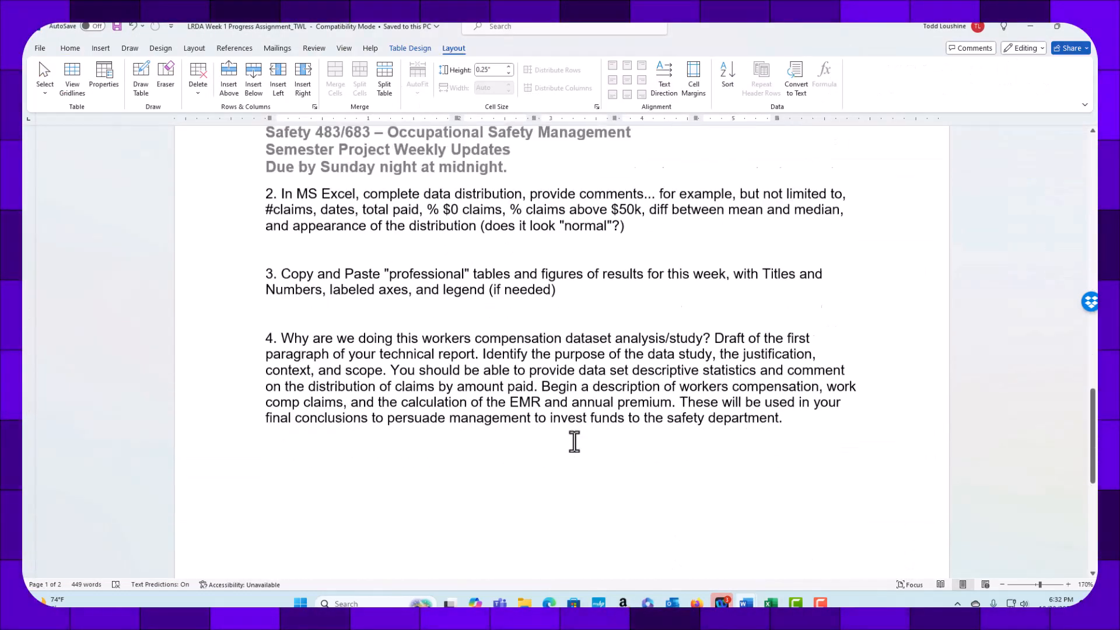
{"action": "scroll", "coordinate": [462, 282], "scroll_direction": "up", "scroll_amount": 4}
{"action": "scroll", "coordinate": [463, 282], "scroll_direction": "up", "scroll_amount": 1}
{"action": "left_click", "coordinate": [373, 281]}
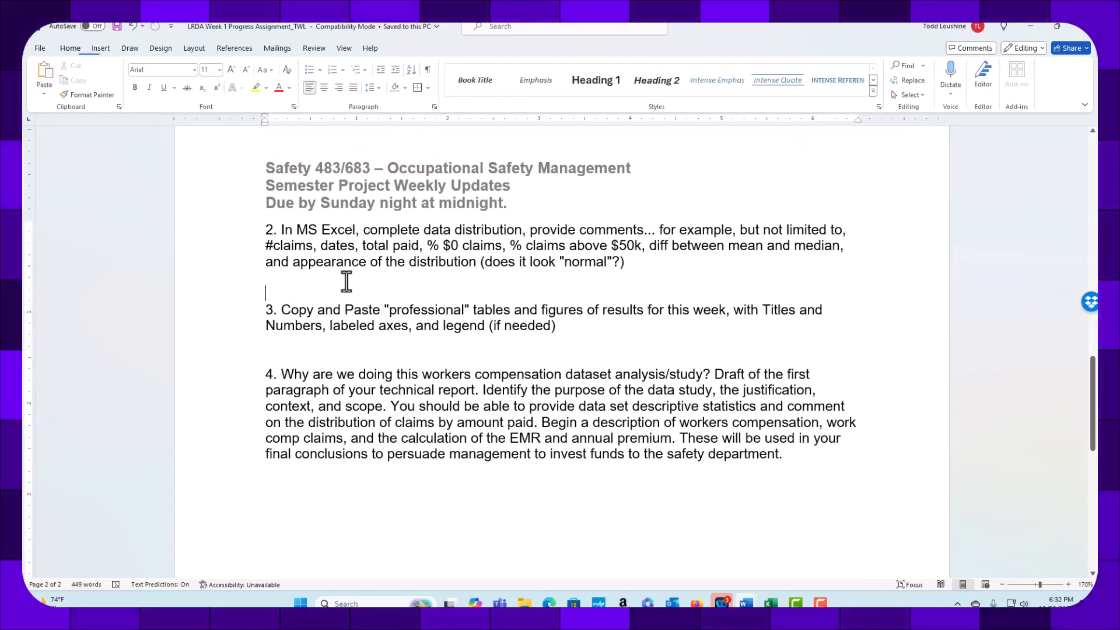
{"action": "right_click", "coordinate": [277, 281]}
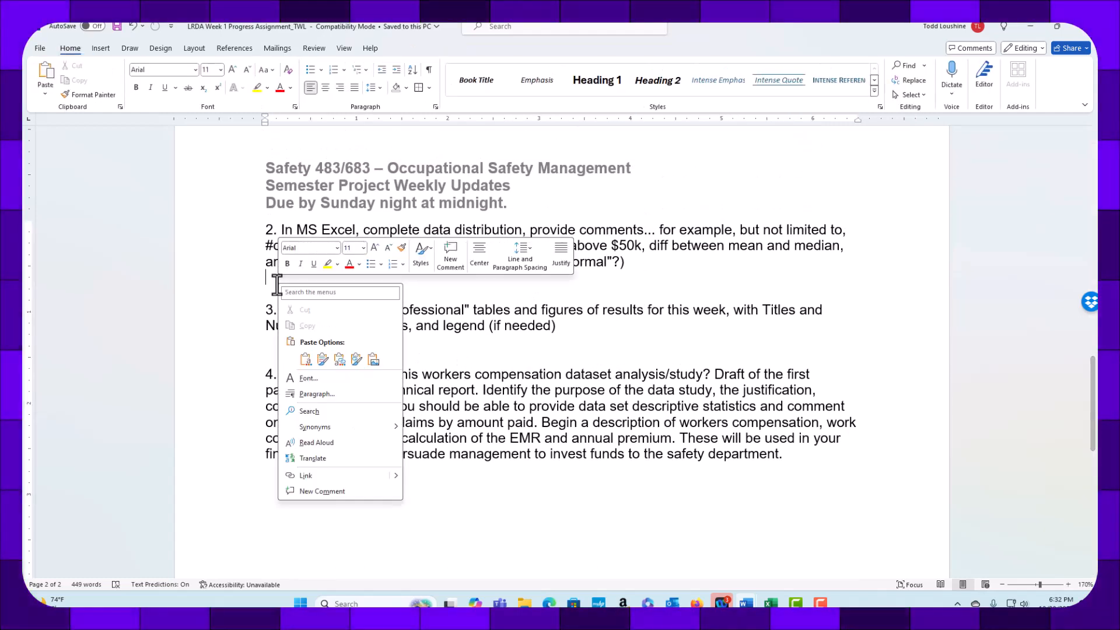
{"action": "left_click", "coordinate": [373, 359]}
Scale the pasted chart picture under item 2 down proportionally so it fits within the page margins.
{"action": "scroll", "coordinate": [484, 458], "scroll_direction": "down", "scroll_amount": 3}
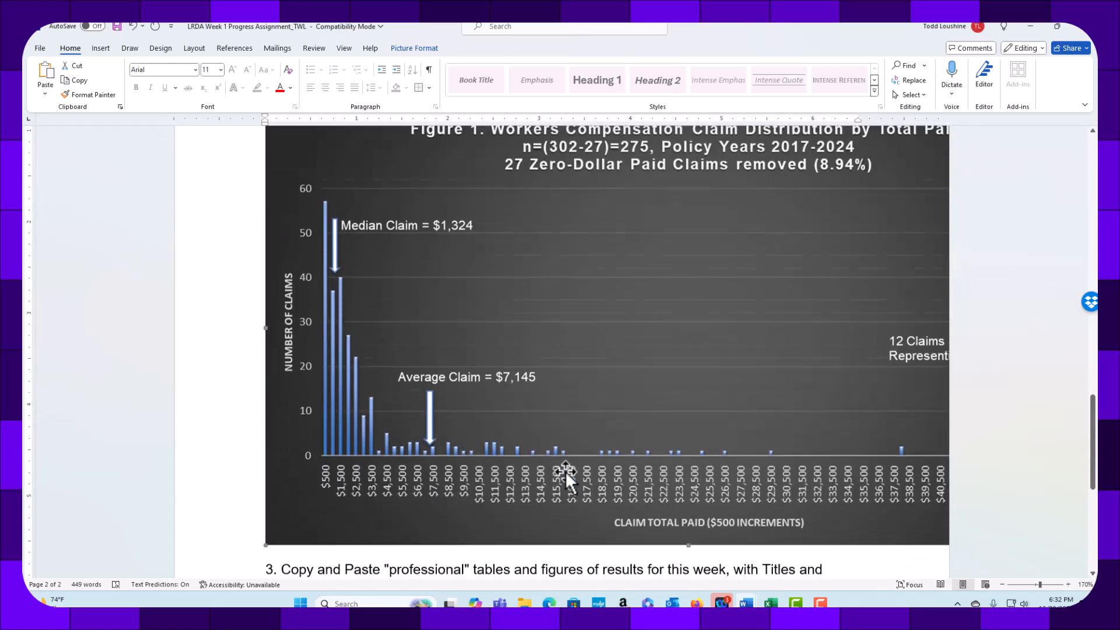
{"action": "scroll", "coordinate": [493, 446], "scroll_direction": "up", "scroll_amount": 5}
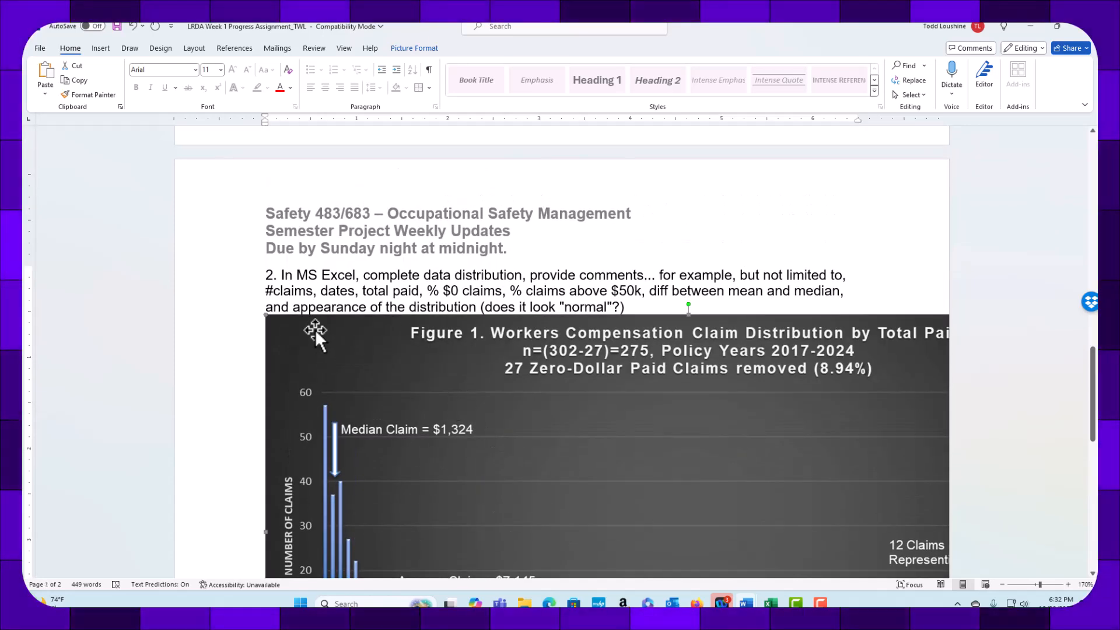
{"action": "right_click", "coordinate": [315, 329]}
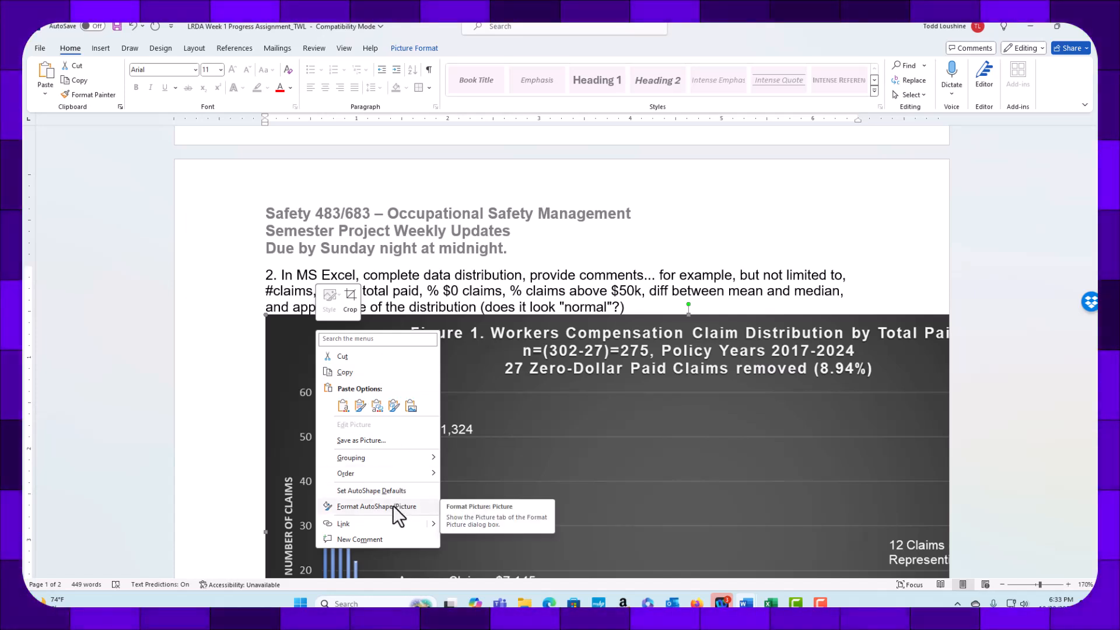
{"action": "left_click", "coordinate": [270, 368]}
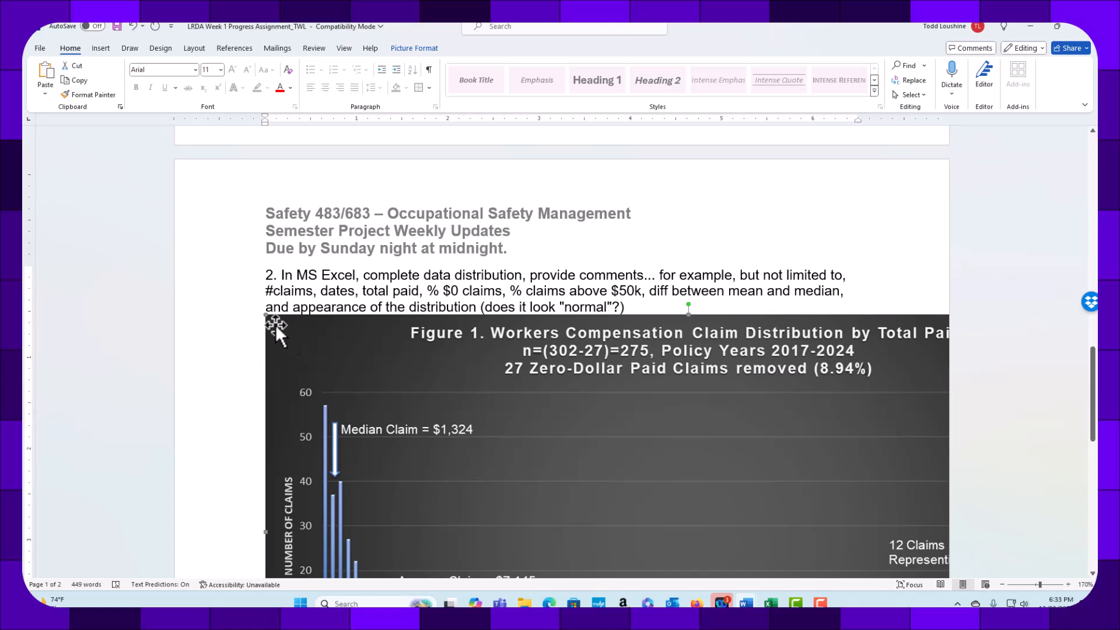
{"action": "left_click_drag", "start_coordinate": [278, 324], "coordinate": [362, 383]}
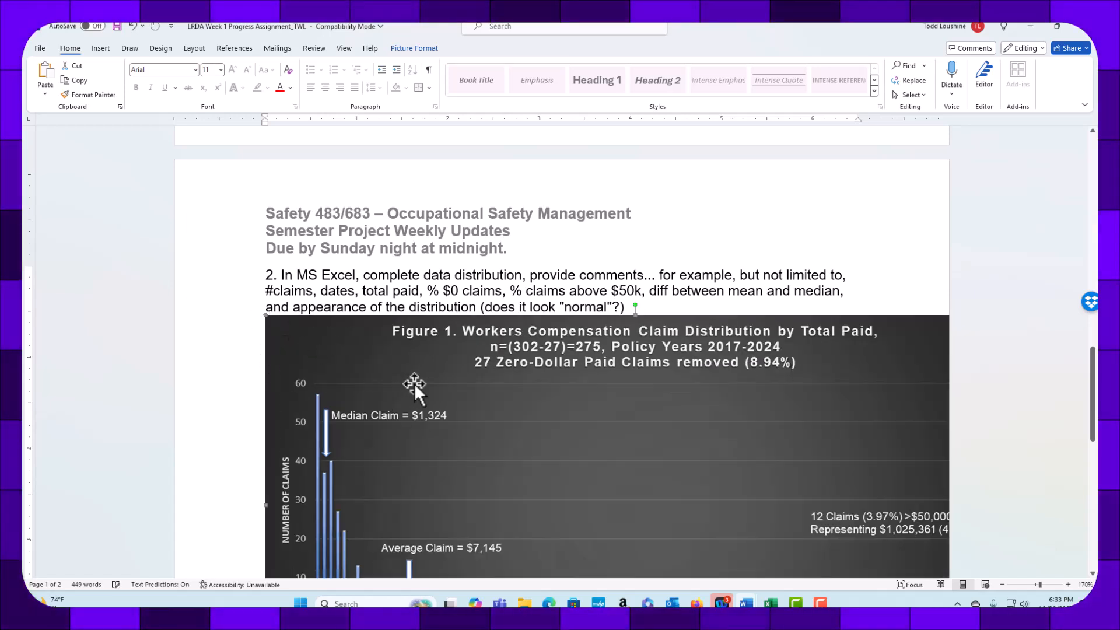
{"action": "left_click_drag", "start_coordinate": [265, 316], "coordinate": [333, 362]}
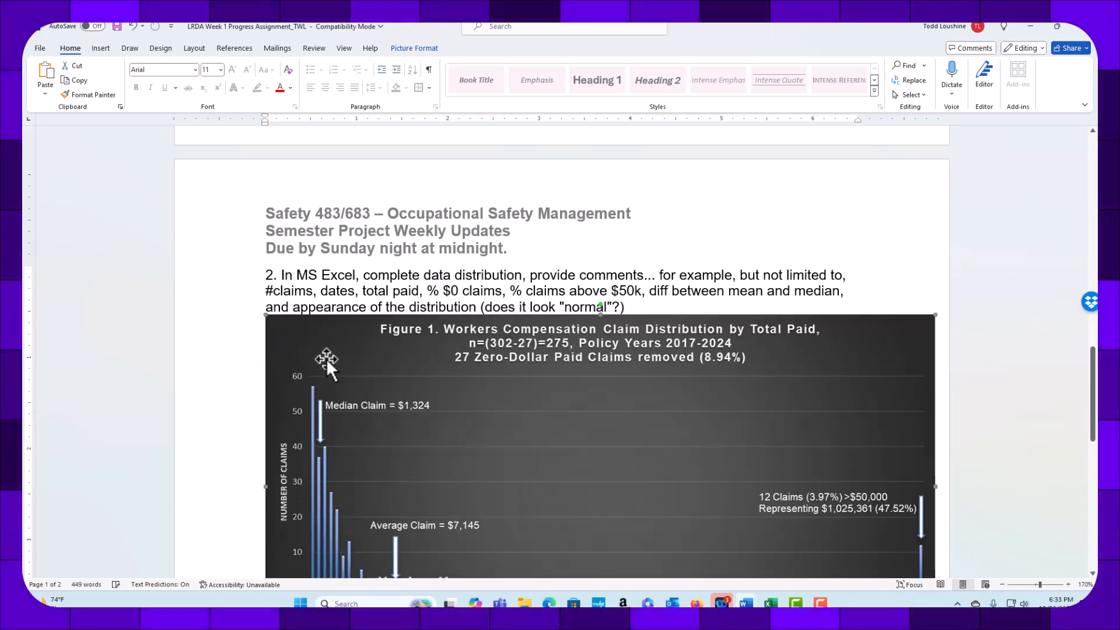
{"action": "left_click_drag", "start_coordinate": [265, 316], "coordinate": [307, 341]}
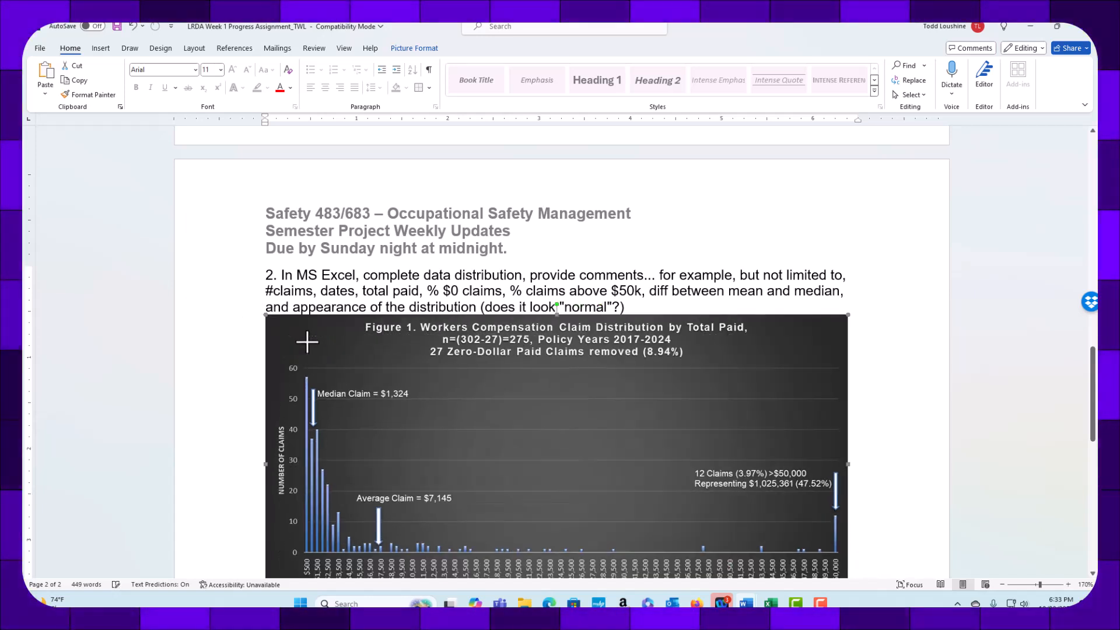
{"action": "left_click", "coordinate": [887, 279]}
{"action": "scroll", "coordinate": [895, 327], "scroll_direction": "down", "scroll_amount": 3}
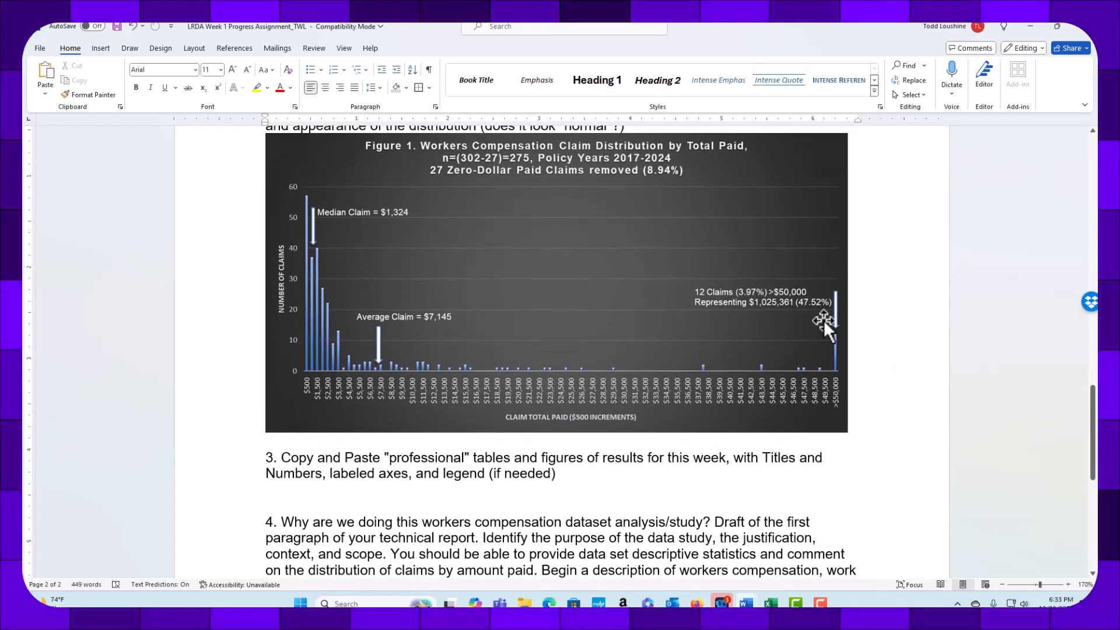
{"action": "scroll", "coordinate": [590, 400], "scroll_direction": "up", "scroll_amount": 4}
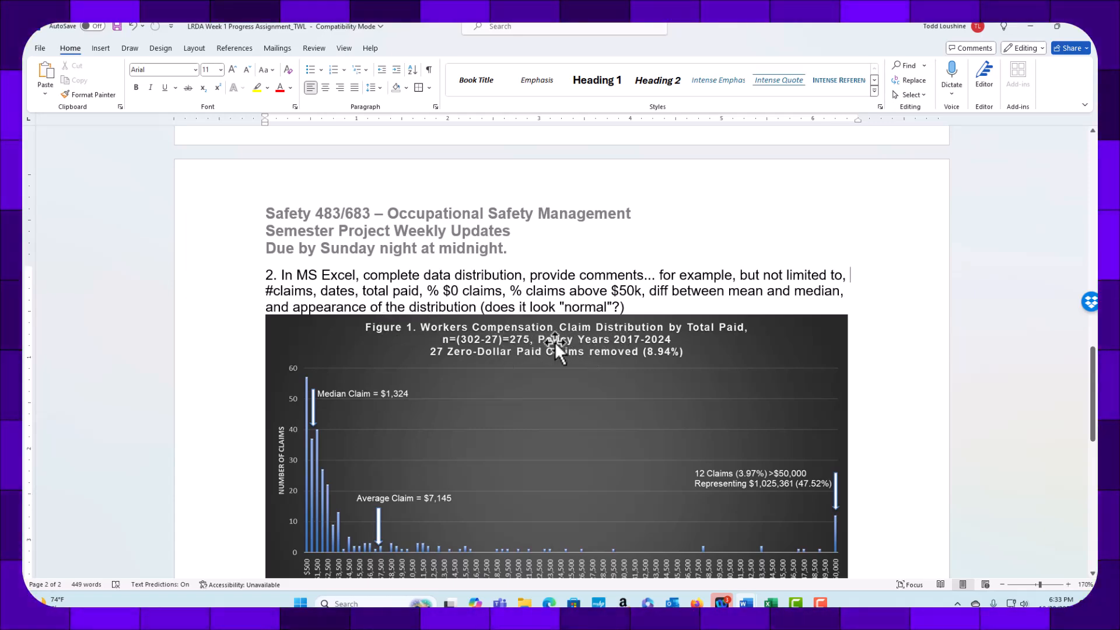
{"action": "scroll", "coordinate": [510, 565], "scroll_direction": "down", "scroll_amount": 3}
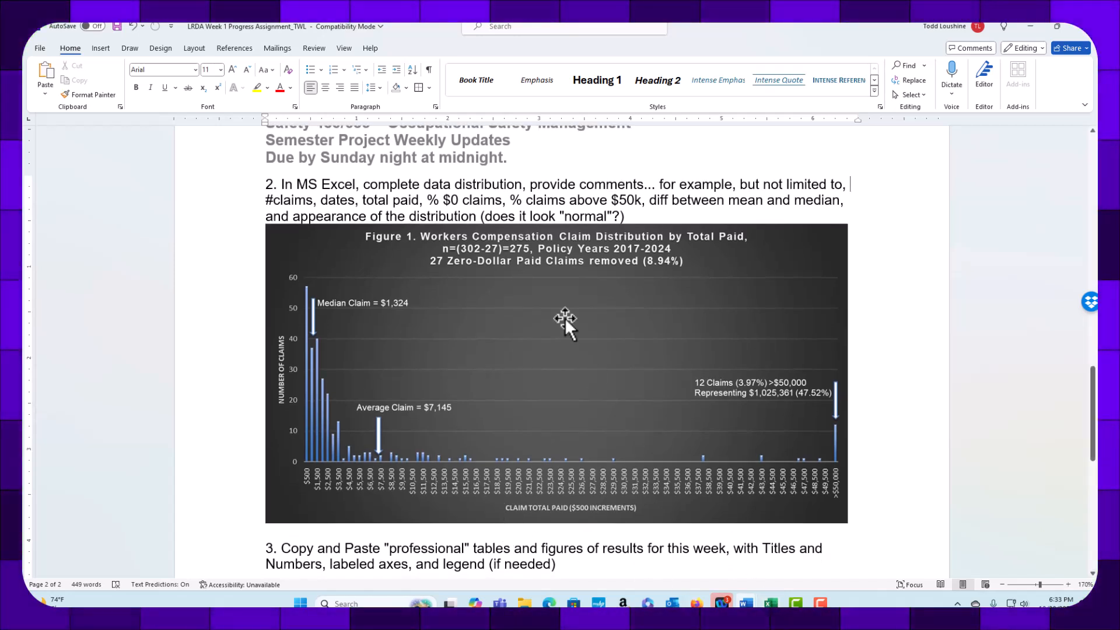
Switch to the Week1 Distribution Chart workbook in Excel and copy the full three-line chart title text.
{"action": "mouse_move", "coordinate": [770, 603]}
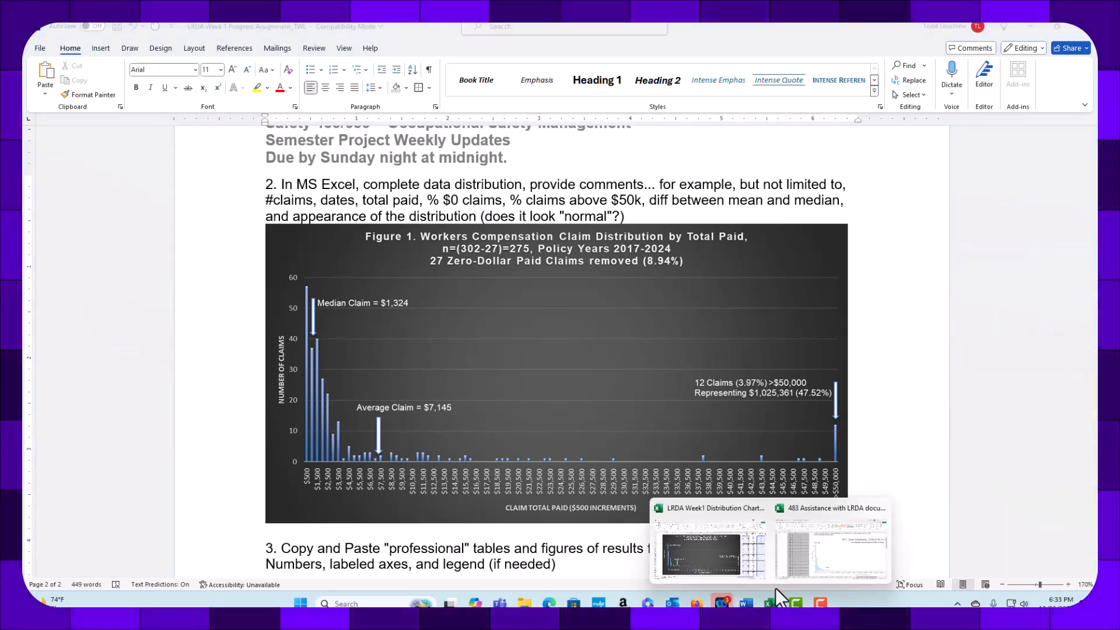
{"action": "left_click", "coordinate": [719, 556]}
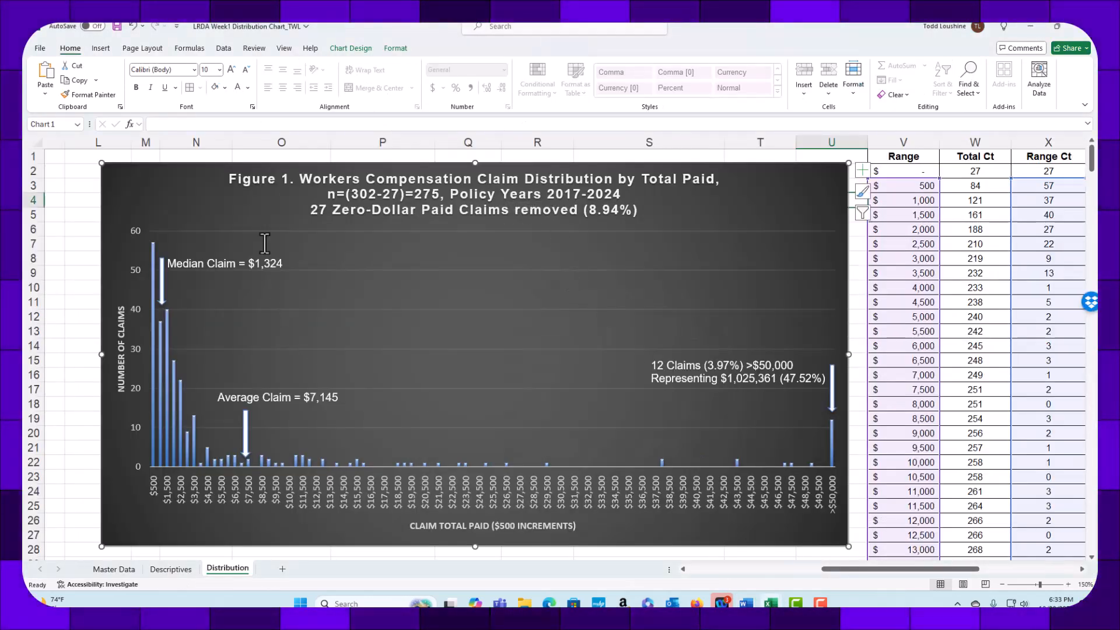
{"action": "left_click", "coordinate": [862, 171]}
{"action": "left_click", "coordinate": [650, 207]}
{"action": "left_click_drag", "start_coordinate": [640, 209], "coordinate": [196, 191]}
{"action": "key", "text": "ctrl+c"}
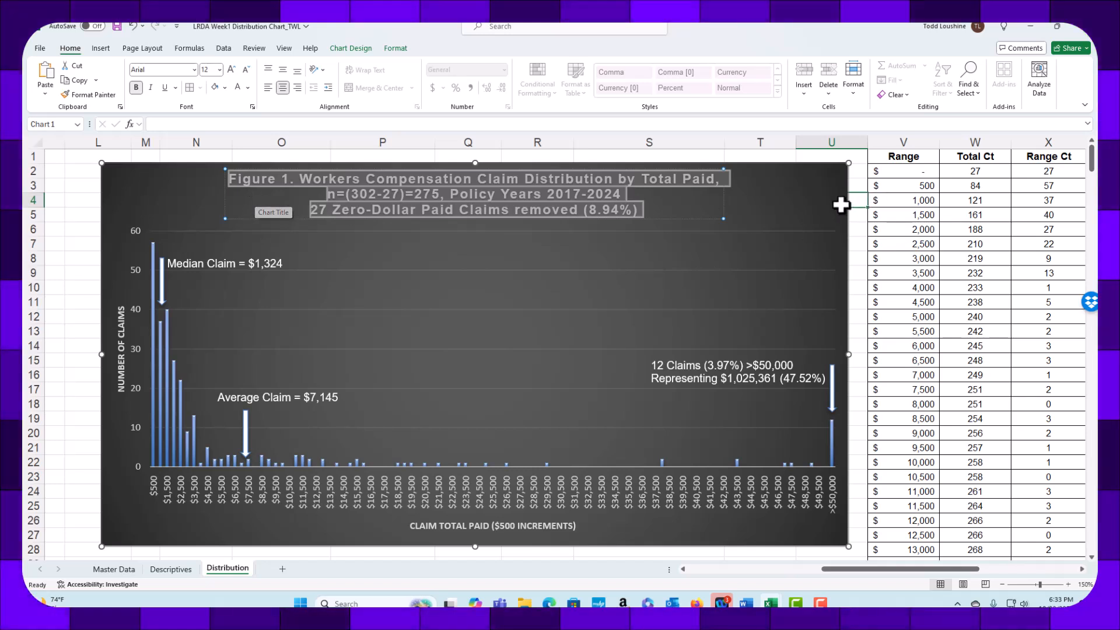
Remove the chart title element from the distribution chart.
{"action": "left_click", "coordinate": [845, 178]}
{"action": "left_click", "coordinate": [862, 170]}
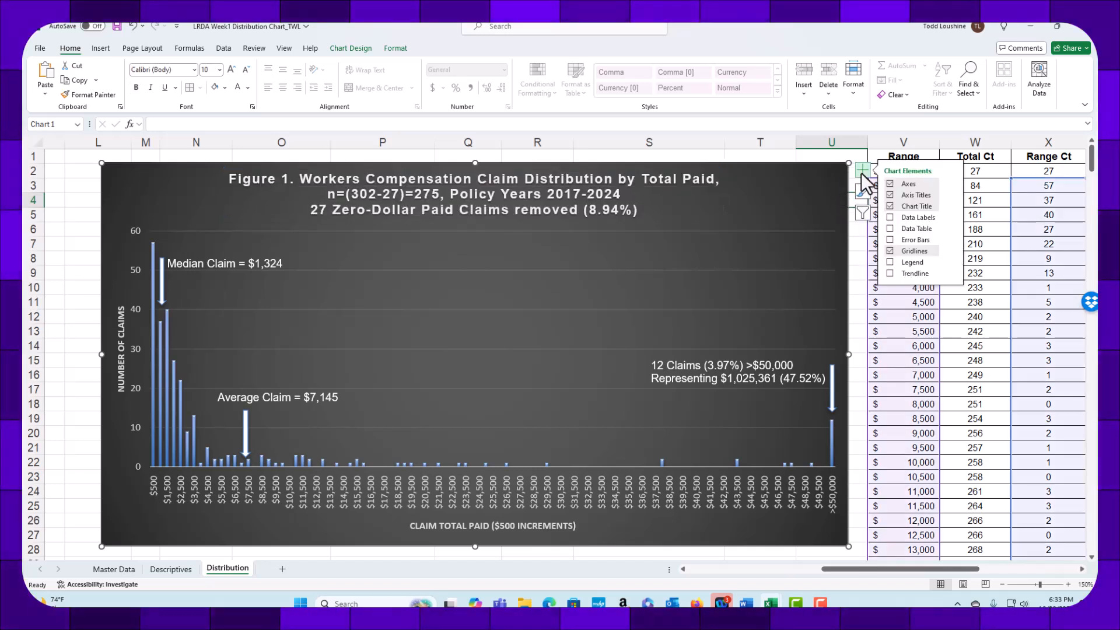
{"action": "left_click", "coordinate": [888, 206]}
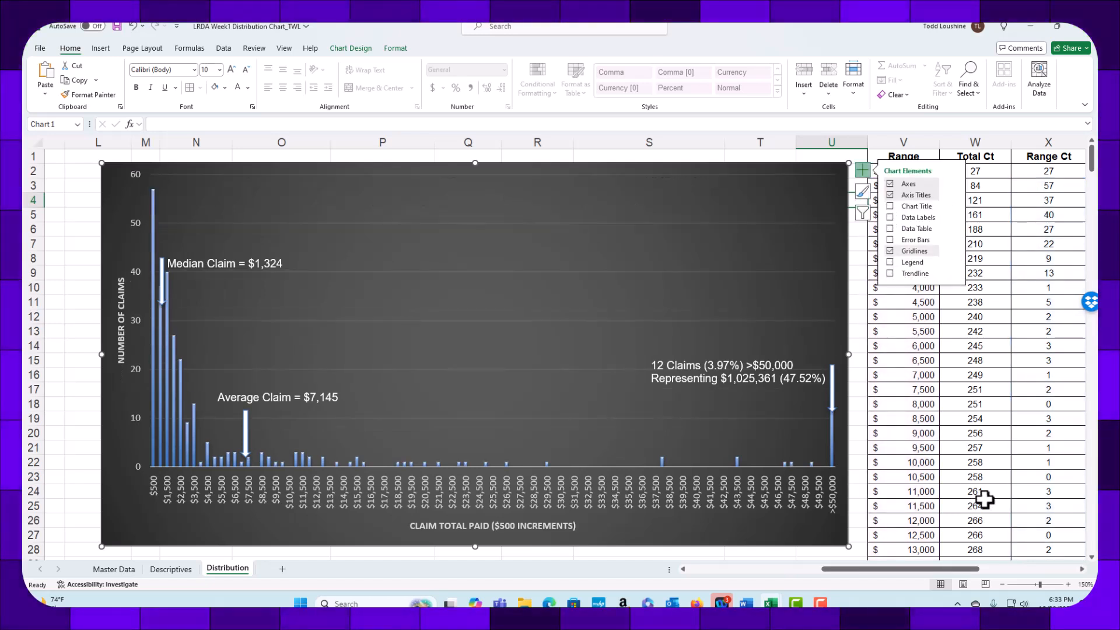
Move the Median Claim arrow up above its column and place the Median Claim label just above the arrow.
{"action": "left_click", "coordinate": [159, 274]}
{"action": "left_click_drag", "start_coordinate": [163, 264], "coordinate": [162, 236]}
{"action": "left_click", "coordinate": [226, 260]}
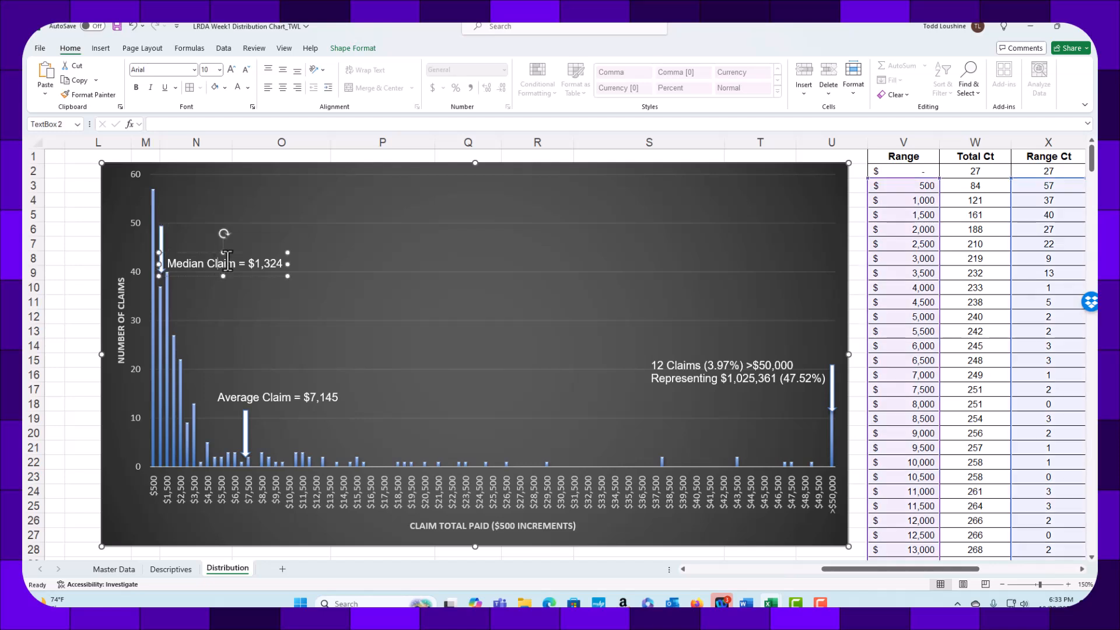
{"action": "left_click_drag", "start_coordinate": [227, 261], "coordinate": [225, 207]}
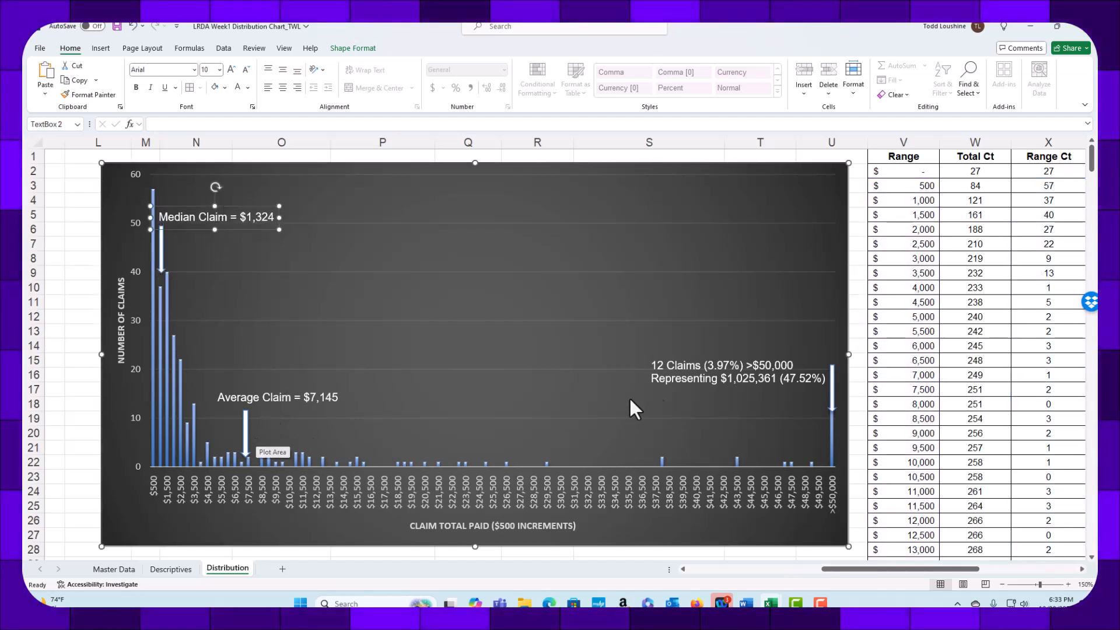
Move the arrow for the claims above $50,000 slightly up so it points at the top of the last column.
{"action": "left_click", "coordinate": [774, 378]}
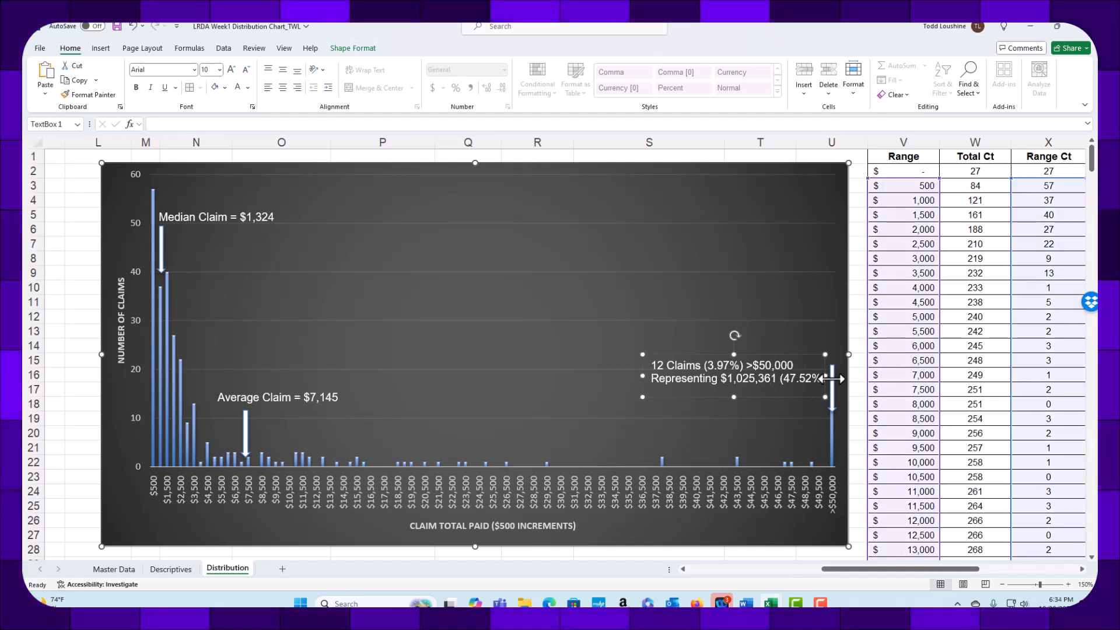
{"action": "left_click", "coordinate": [832, 377]}
{"action": "left_click_drag", "start_coordinate": [830, 370], "coordinate": [831, 367]}
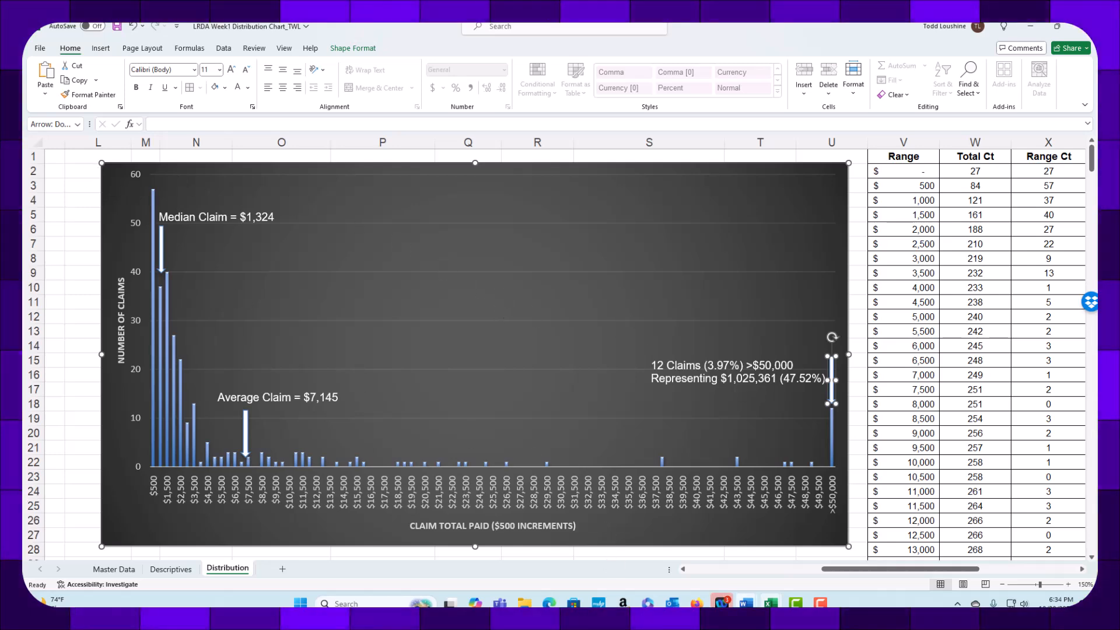
Switch to the Week 1 Progress Assignment in Word and add a block of blank lines between items 3 and 4.
{"action": "left_click", "coordinate": [746, 602]}
{"action": "left_click", "coordinate": [754, 561]}
{"action": "scroll", "coordinate": [467, 358], "scroll_direction": "down", "scroll_amount": 4}
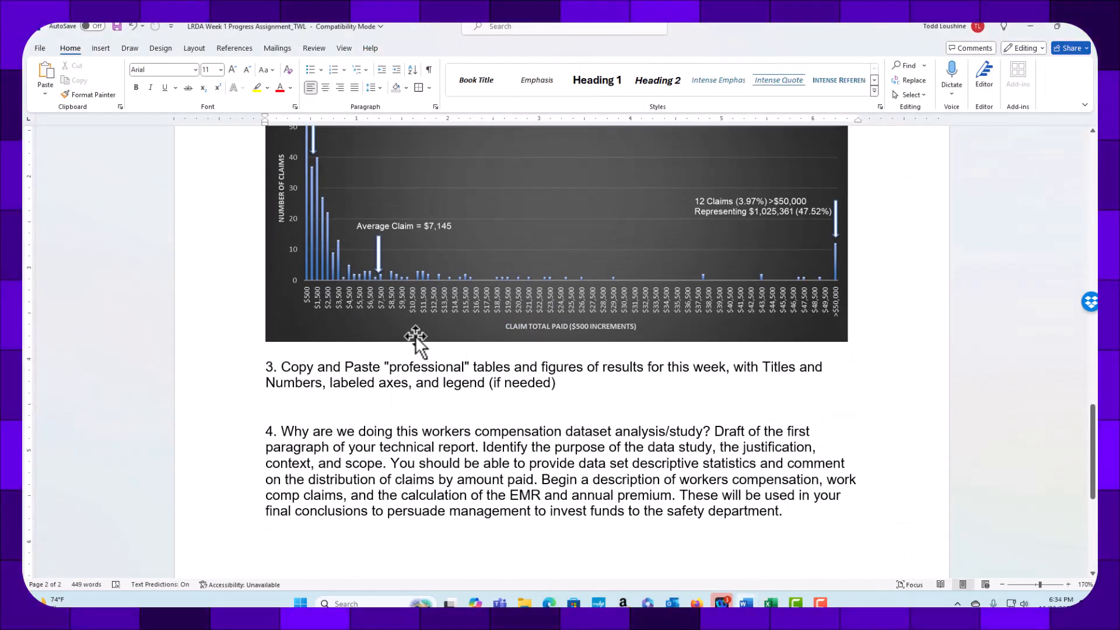
{"action": "key", "text": "Return"}
{"action": "key", "text": "Return"}
{"action": "key", "text": "Return"}
{"action": "key", "text": "Return"}
{"action": "key", "text": "Return"}
{"action": "key", "text": "Return"}
{"action": "key", "text": "Return"}
{"action": "key", "text": "Return"}
{"action": "key", "text": "Return"}
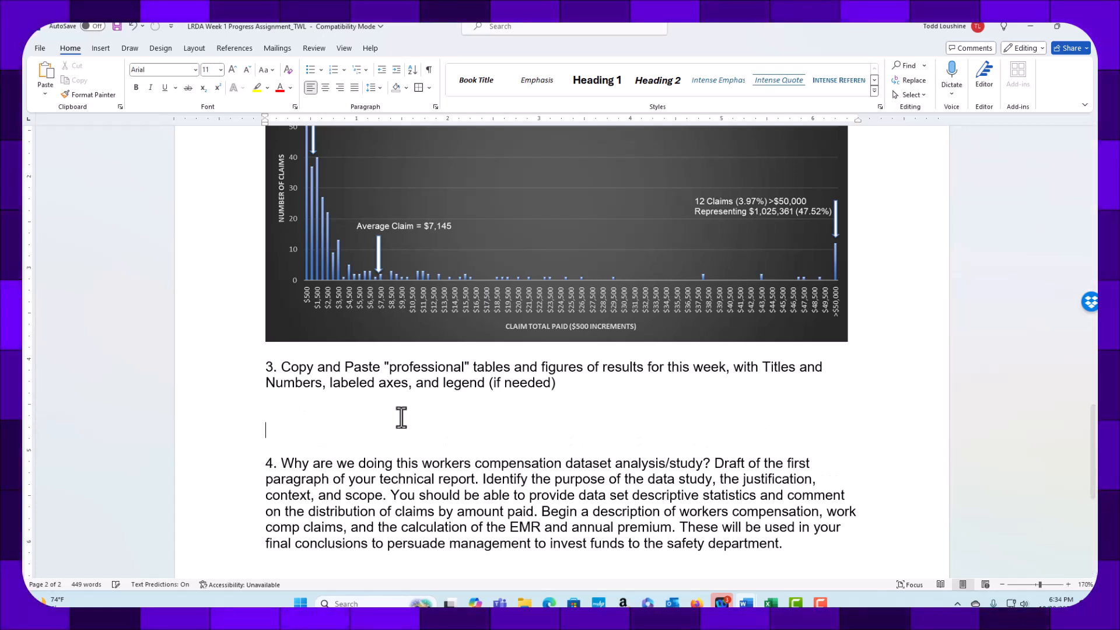
{"action": "key", "text": "Return"}
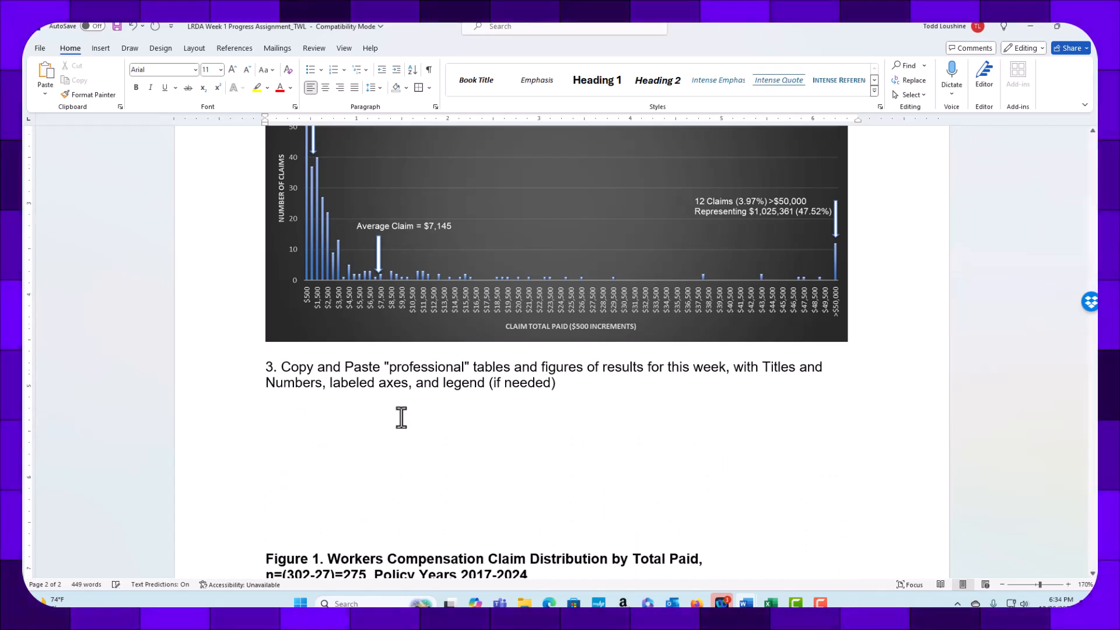
Paste the copied figure title above item 4 and set its three lines to 9-point text.
{"action": "key", "text": "ctrl+v"}
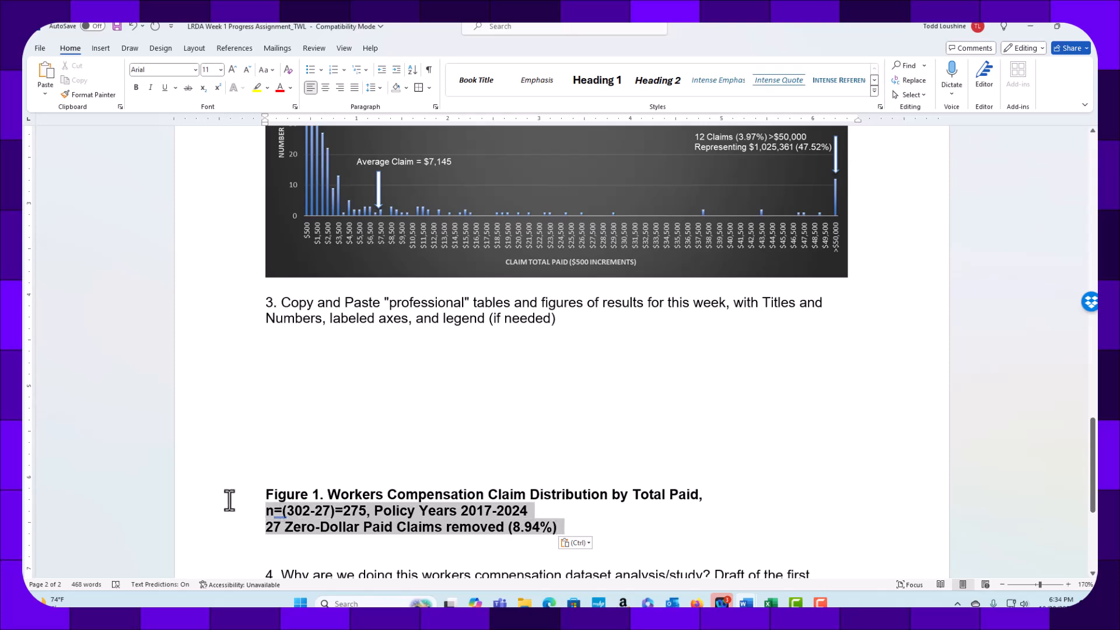
{"action": "left_click_drag", "start_coordinate": [242, 505], "coordinate": [217, 494]}
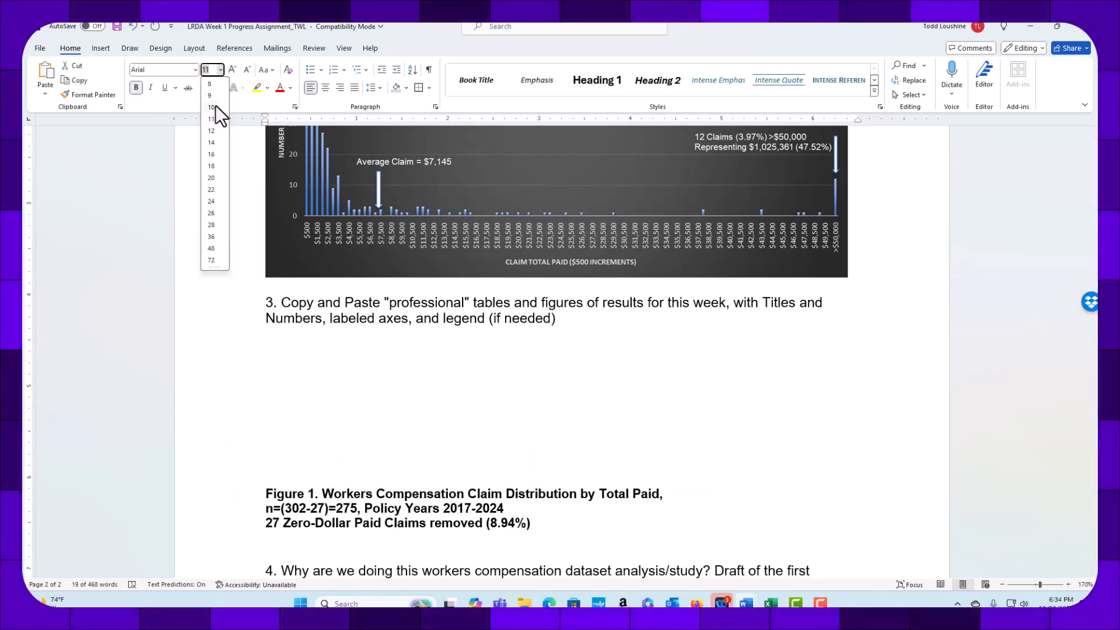
{"action": "left_click", "coordinate": [211, 95]}
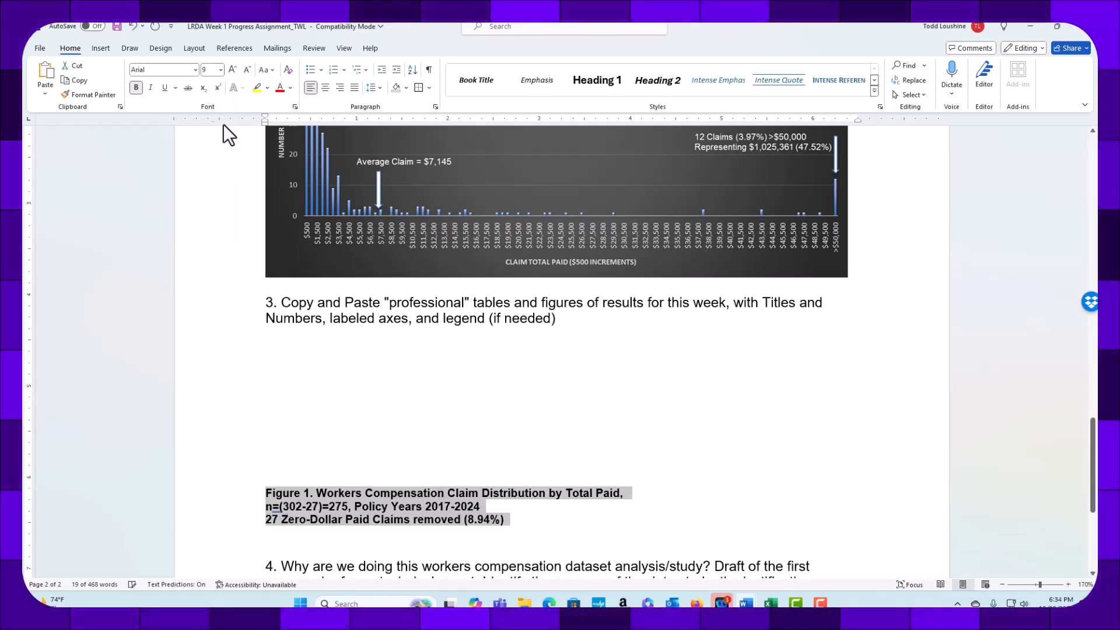
{"action": "left_click", "coordinate": [334, 383]}
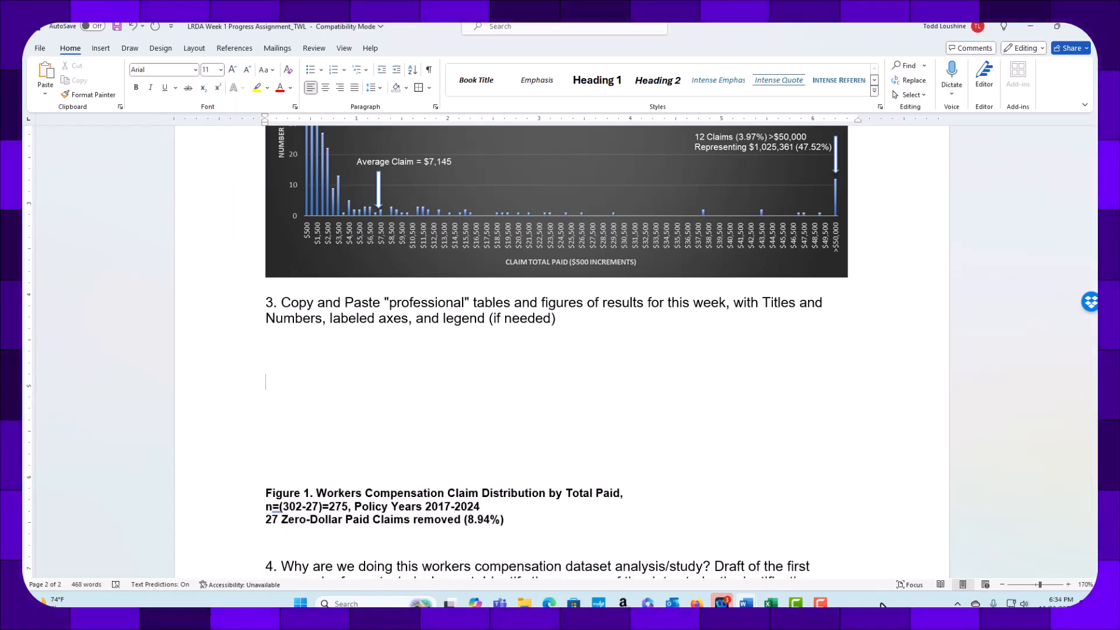
Switch back to the distribution chart workbook in Excel and copy the whole untitled chart.
{"action": "left_click", "coordinate": [770, 605]}
{"action": "left_click", "coordinate": [702, 561]}
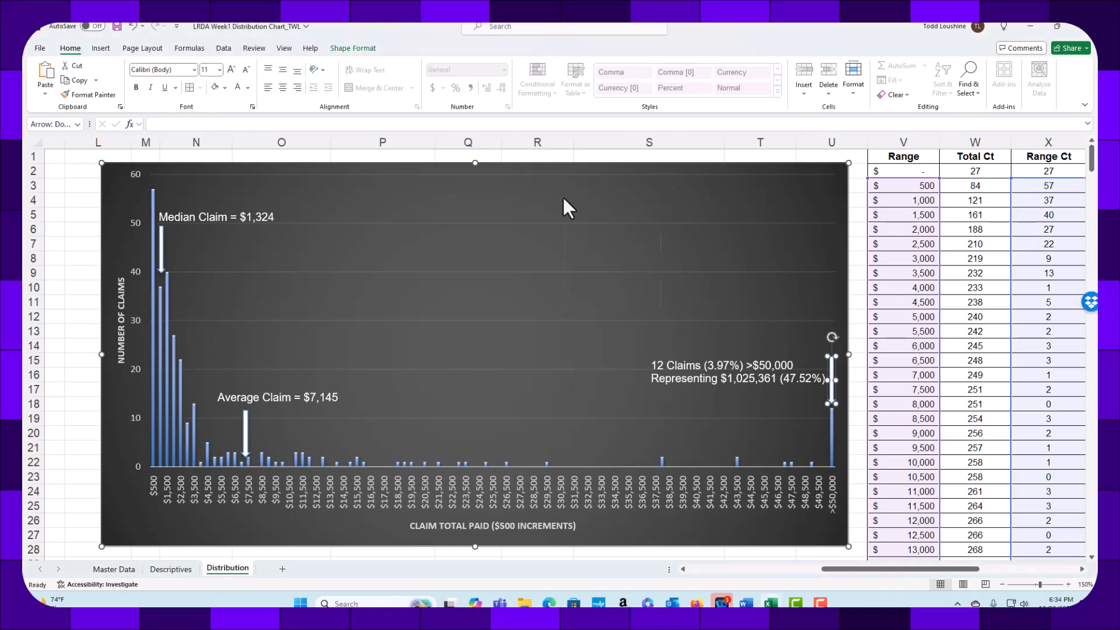
{"action": "right_click", "coordinate": [512, 162]}
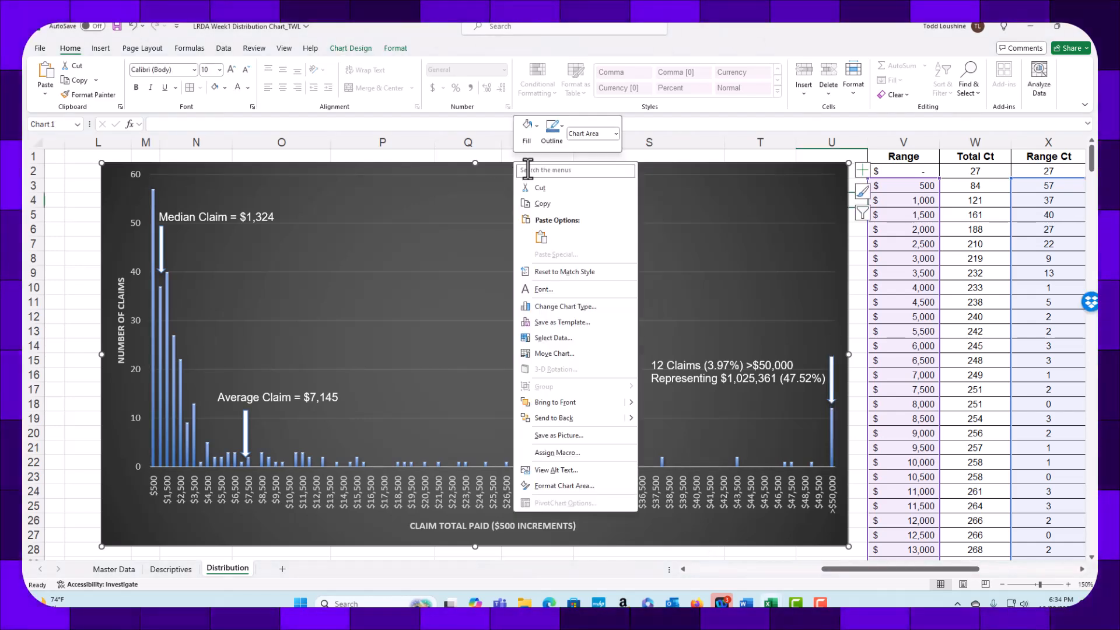
{"action": "left_click", "coordinate": [556, 204]}
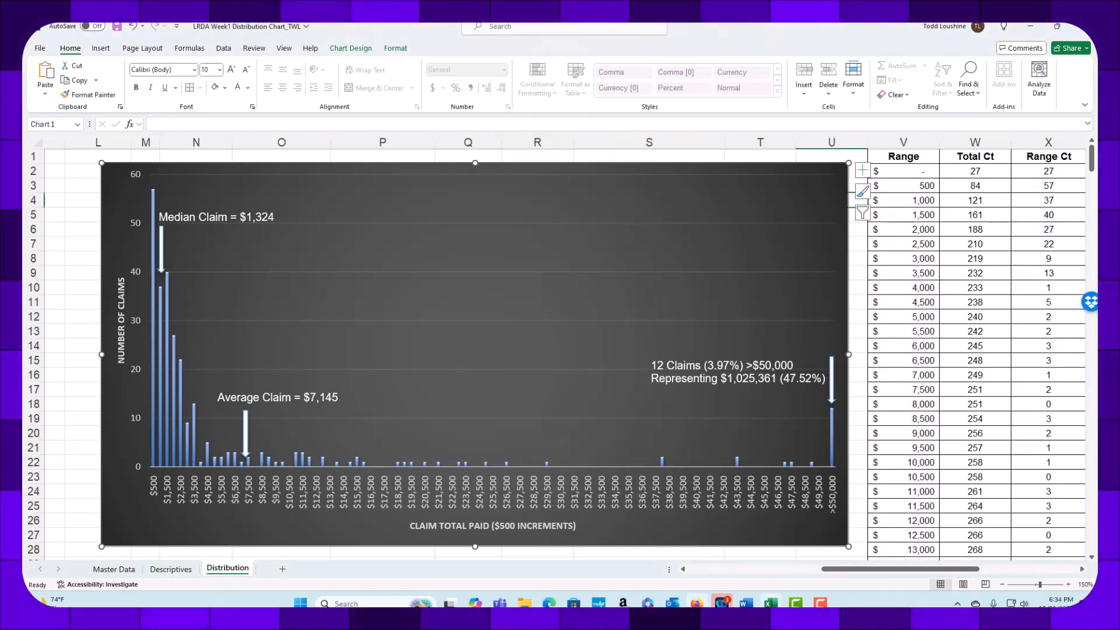
Return to the Word assignment and paste the untitled chart as a picture on the blank line beneath item 3.
{"action": "mouse_move", "coordinate": [740, 604]}
{"action": "left_click", "coordinate": [742, 563]}
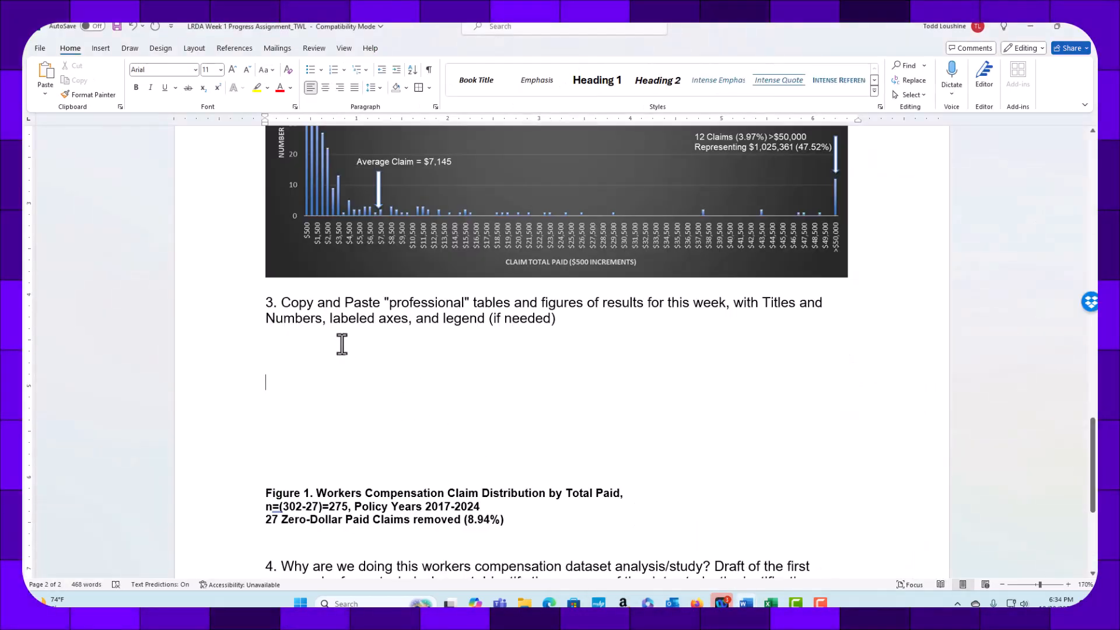
{"action": "left_click", "coordinate": [300, 340]}
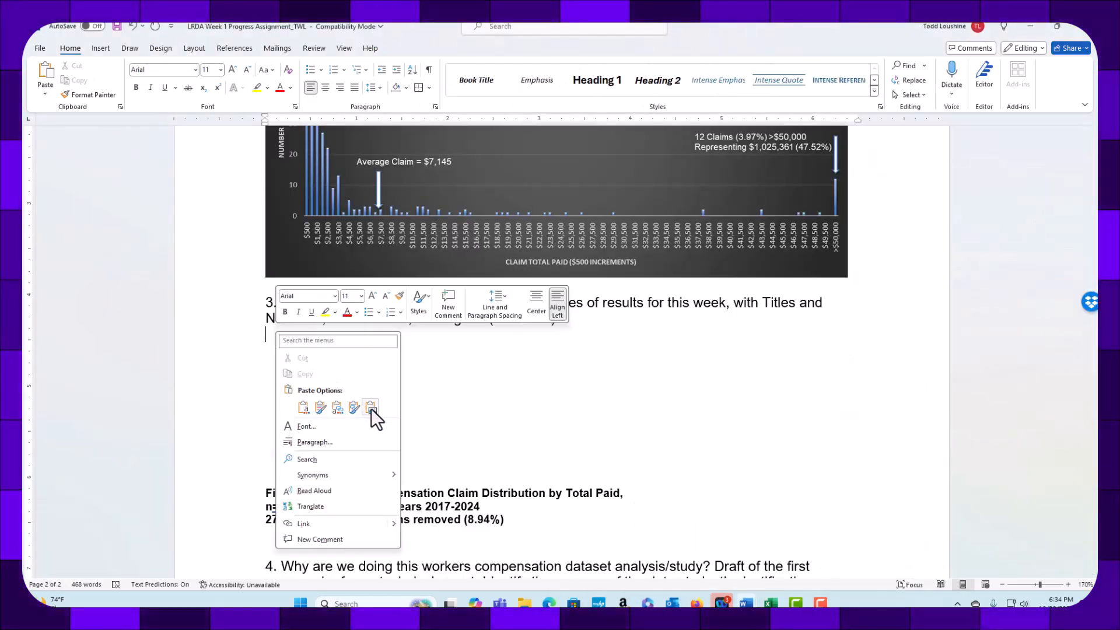
{"action": "left_click", "coordinate": [371, 407]}
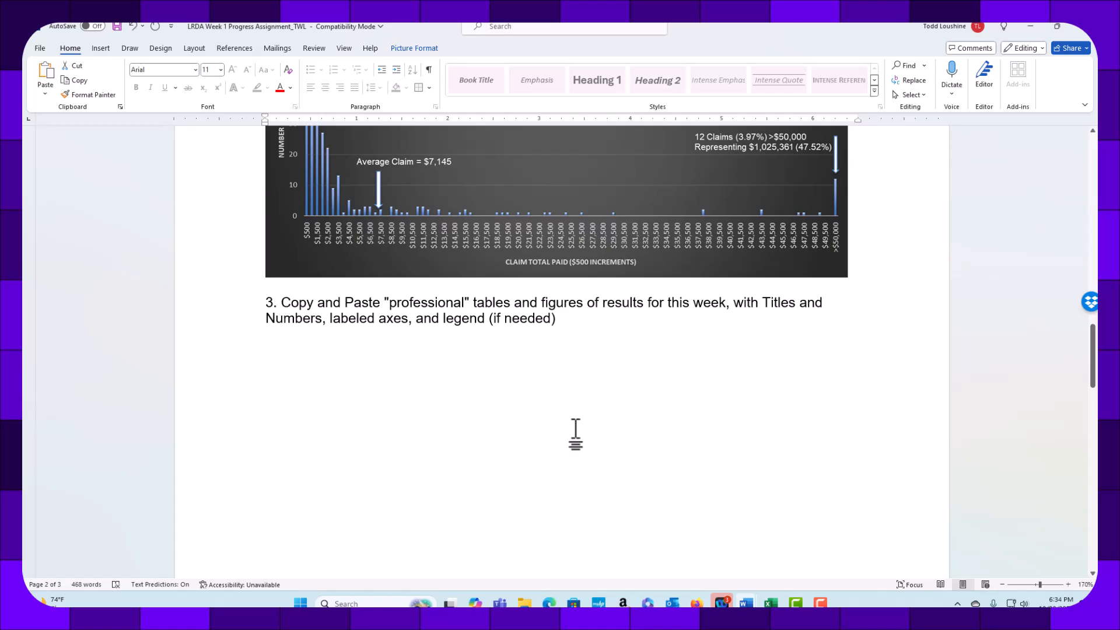
Scale the untitled chart picture down until it fits under item 3 and matches the width of the first chart.
{"action": "scroll", "coordinate": [575, 432], "scroll_direction": "down", "scroll_amount": 8}
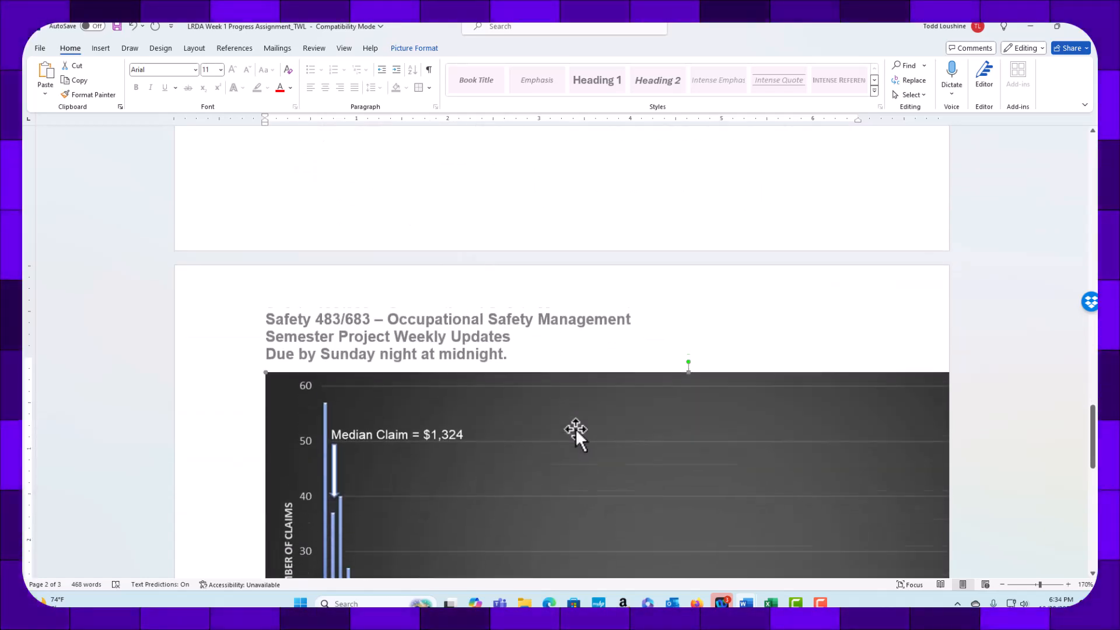
{"action": "scroll", "coordinate": [576, 428], "scroll_direction": "down", "scroll_amount": 8}
{"action": "scroll", "coordinate": [420, 315], "scroll_direction": "up", "scroll_amount": 4}
{"action": "scroll", "coordinate": [422, 280], "scroll_direction": "up", "scroll_amount": 2}
{"action": "left_click_drag", "start_coordinate": [281, 275], "coordinate": [480, 376]}
{"action": "scroll", "coordinate": [475, 357], "scroll_direction": "up", "scroll_amount": 7}
{"action": "scroll", "coordinate": [479, 357], "scroll_direction": "up", "scroll_amount": 1}
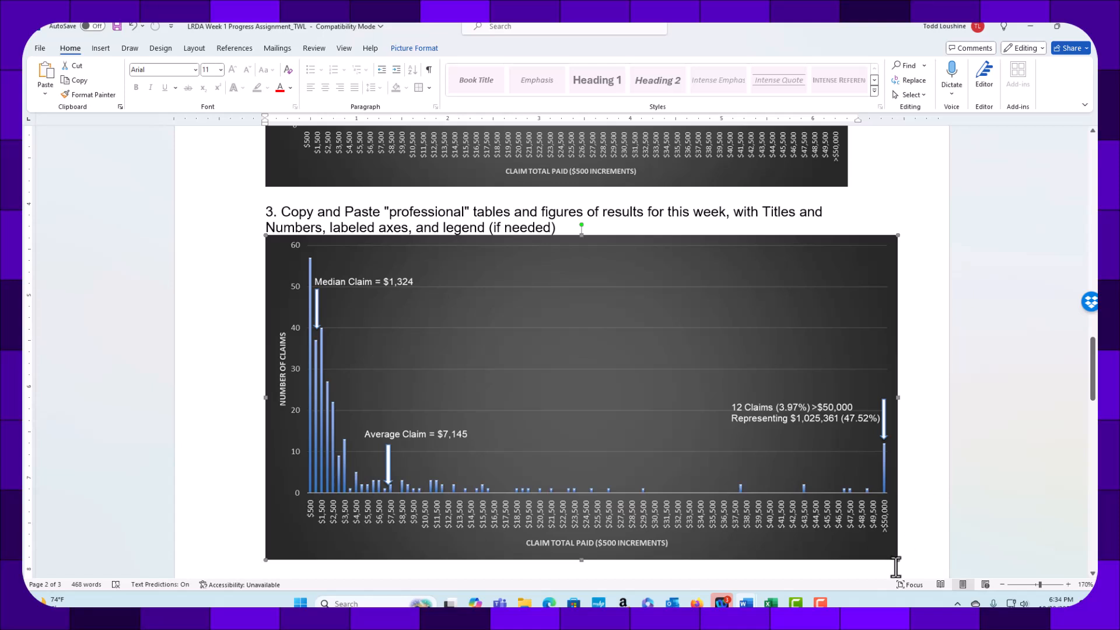
{"action": "left_click_drag", "start_coordinate": [878, 542], "coordinate": [847, 537]}
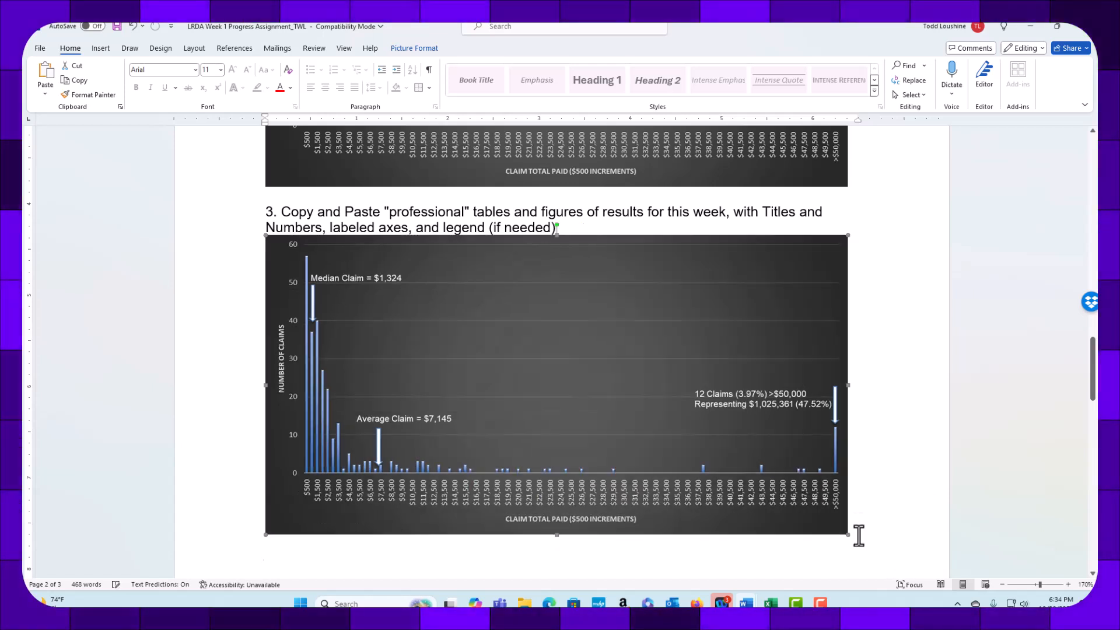
Remove the blank lines between the untitled chart and its text title, and join the title's first two lines into one.
{"action": "scroll", "coordinate": [760, 530], "scroll_direction": "down", "scroll_amount": 4}
{"action": "left_click", "coordinate": [503, 334]}
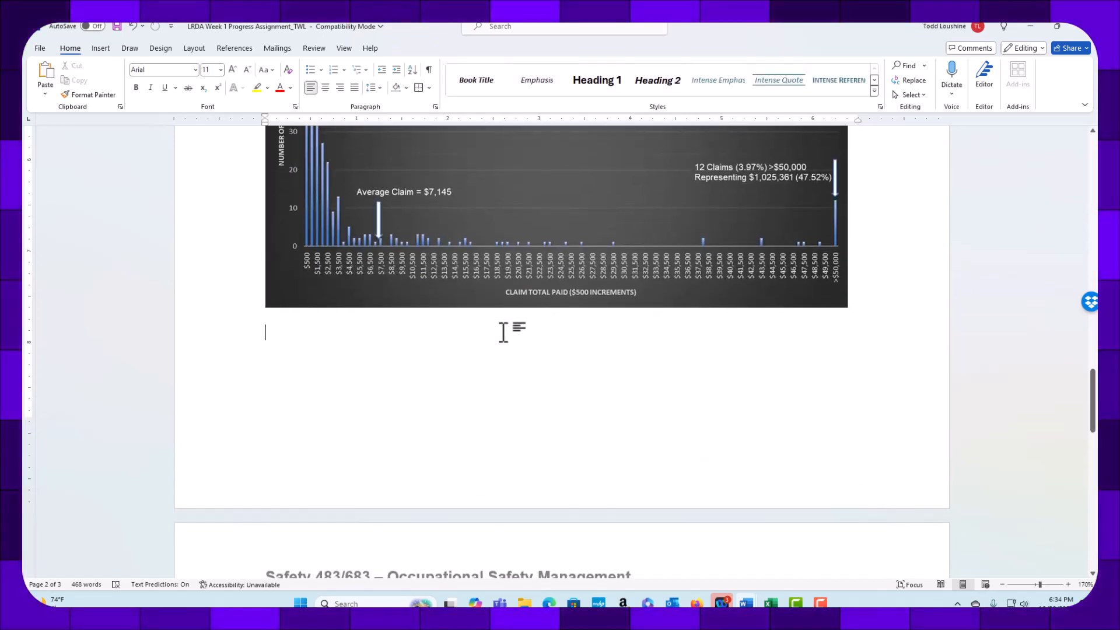
{"action": "key", "text": "Delete"}
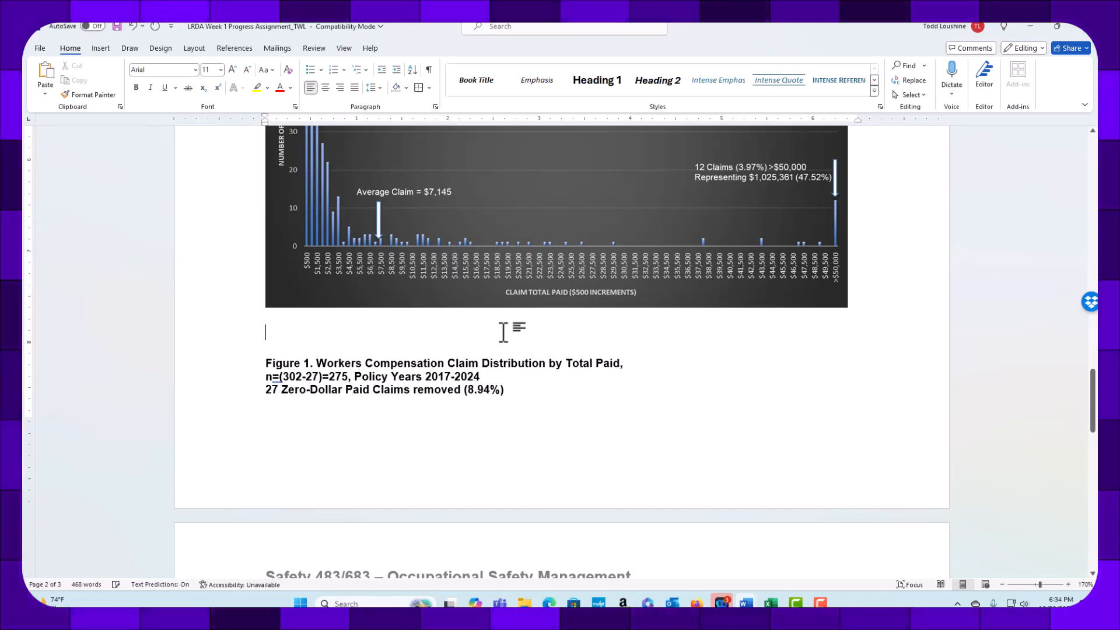
{"action": "key", "text": "Delete"}
{"action": "key", "text": "Delete"}
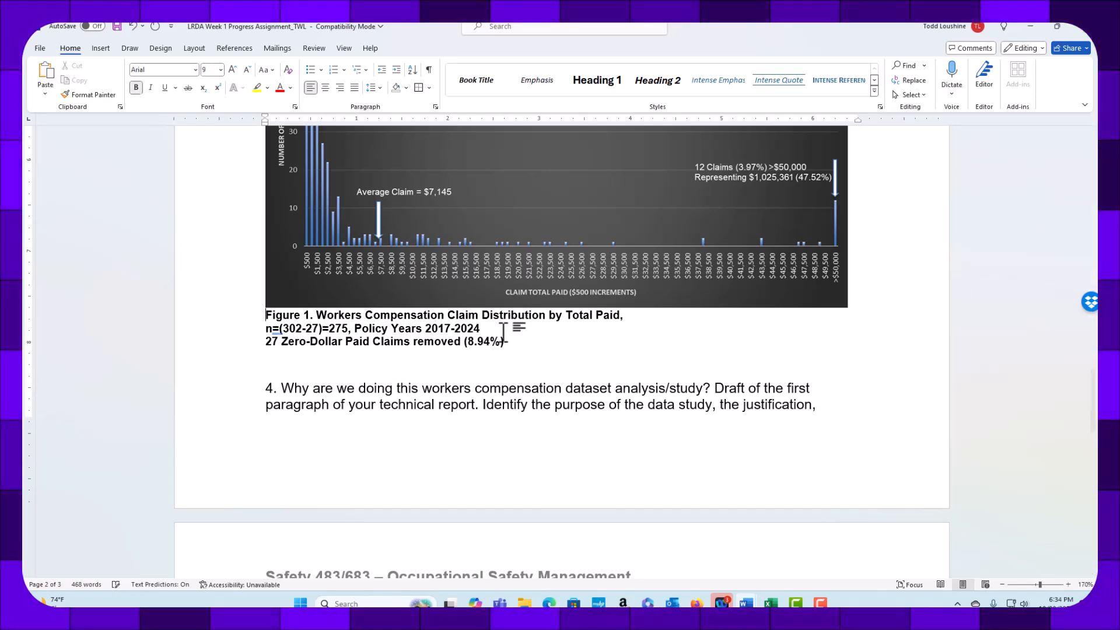
{"action": "left_click", "coordinate": [270, 332]}
{"action": "key", "text": "BackSpace"}
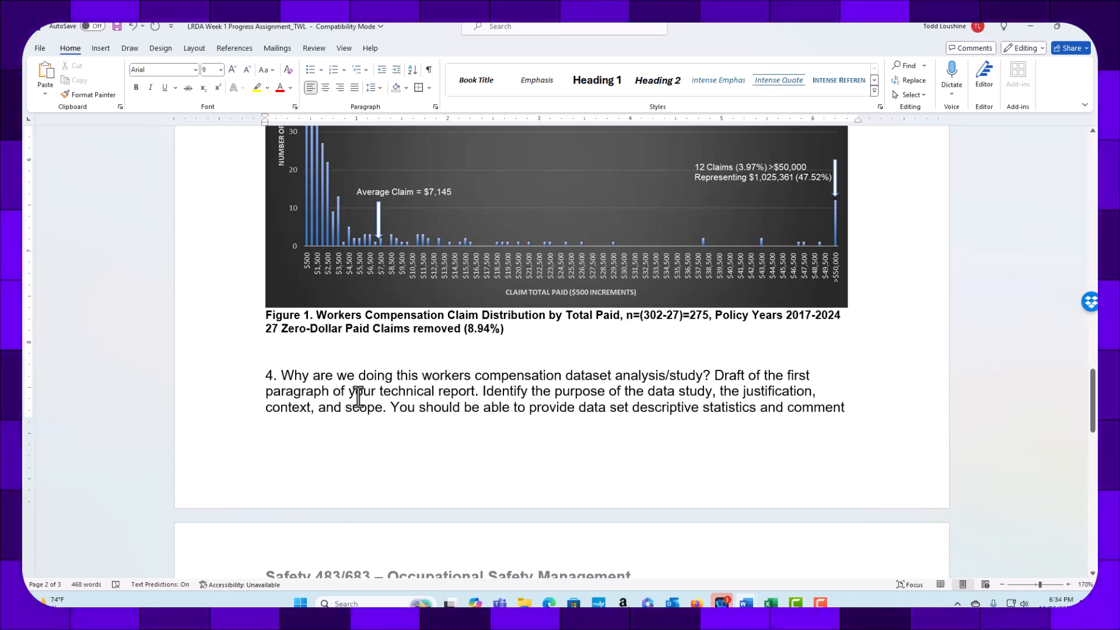
Set the text title beneath the untitled chart to 8-point and indent its second line to align with the first line's wording.
{"action": "double_click", "coordinate": [242, 318]}
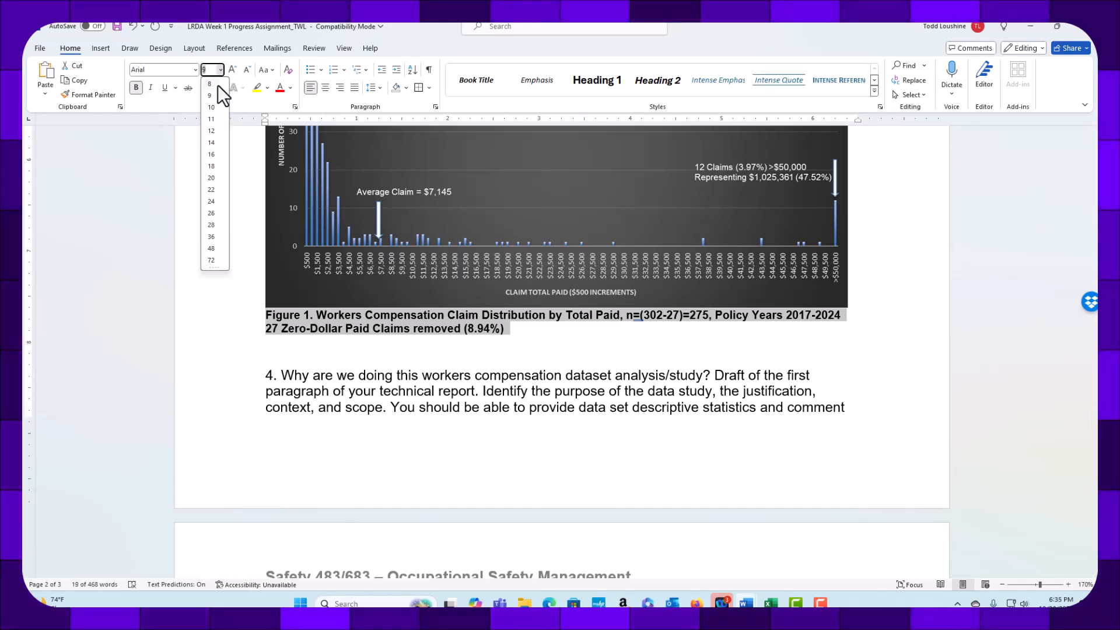
{"action": "left_click", "coordinate": [218, 86]}
{"action": "left_click", "coordinate": [474, 337]}
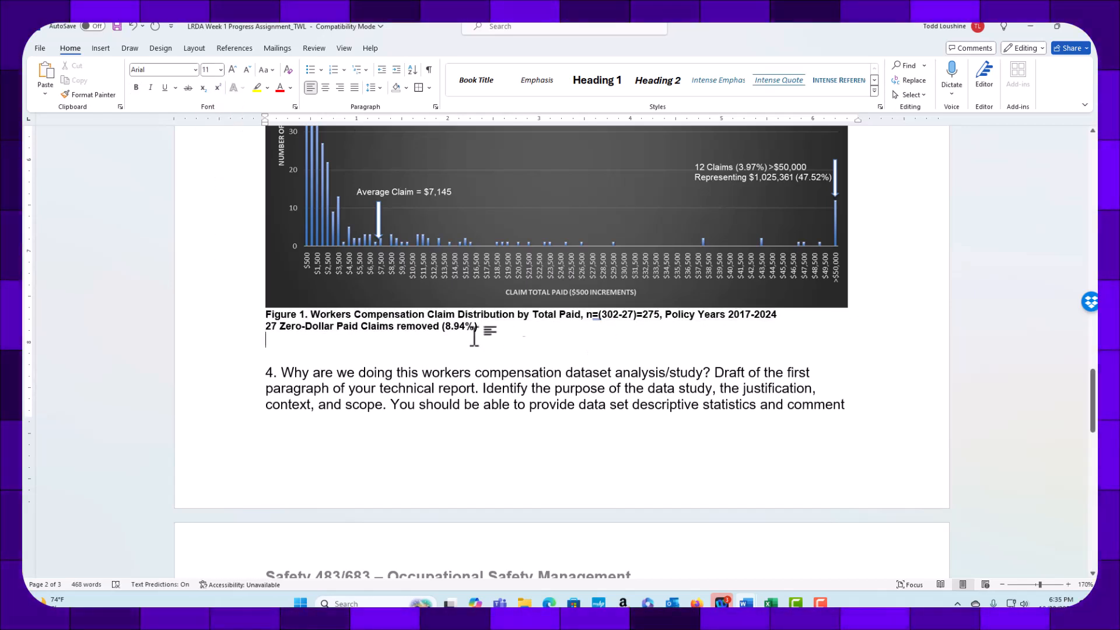
{"action": "left_click", "coordinate": [270, 328]}
{"action": "scroll", "coordinate": [708, 358], "scroll_direction": "up", "scroll_amount": 4}
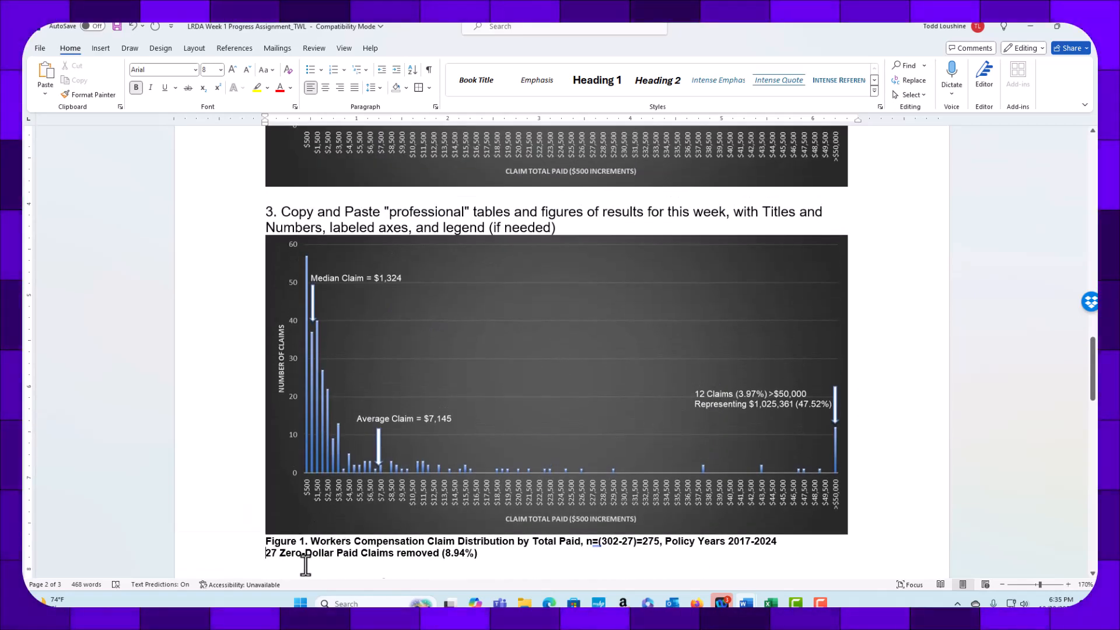
{"action": "key", "text": "Tab"}
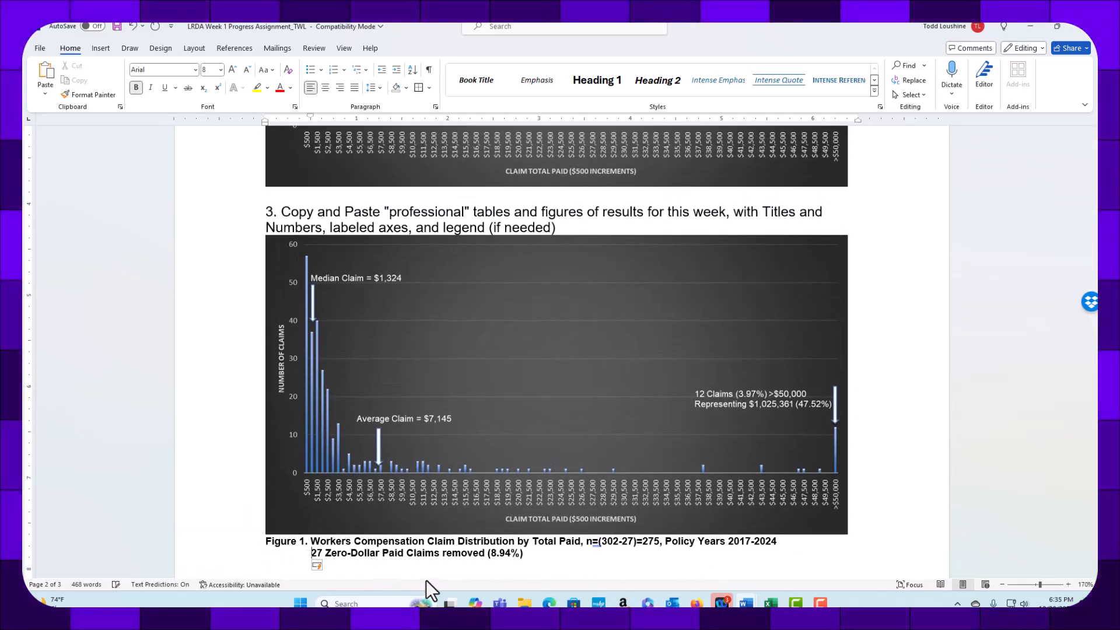
{"action": "left_click", "coordinate": [646, 559]}
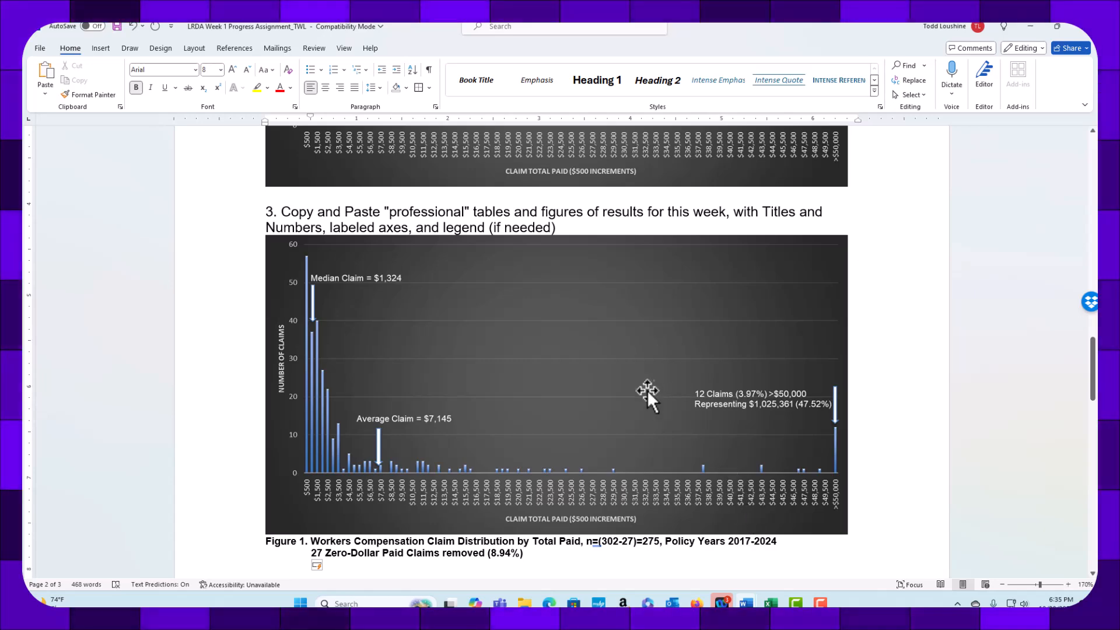
Compare the chart with the built-in title under item 2 against the chart with the separate text title under item 3.
{"action": "scroll", "coordinate": [641, 379], "scroll_direction": "up", "scroll_amount": 3}
{"action": "scroll", "coordinate": [641, 379], "scroll_direction": "up", "scroll_amount": 1}
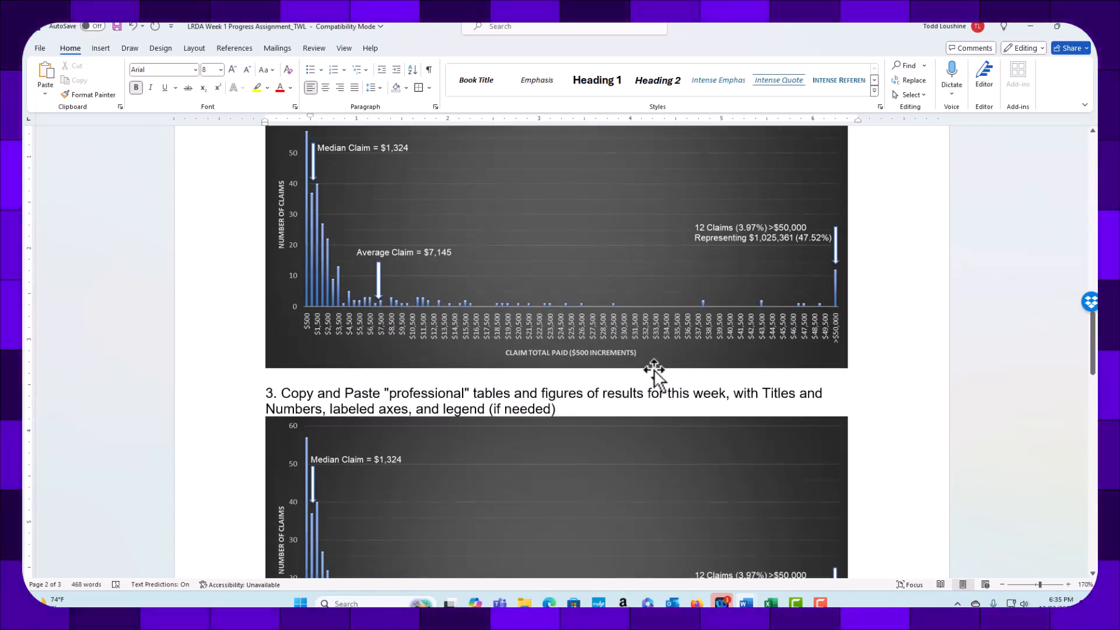
{"action": "scroll", "coordinate": [654, 369], "scroll_direction": "up", "scroll_amount": 3}
{"action": "scroll", "coordinate": [630, 318], "scroll_direction": "down", "scroll_amount": 8}
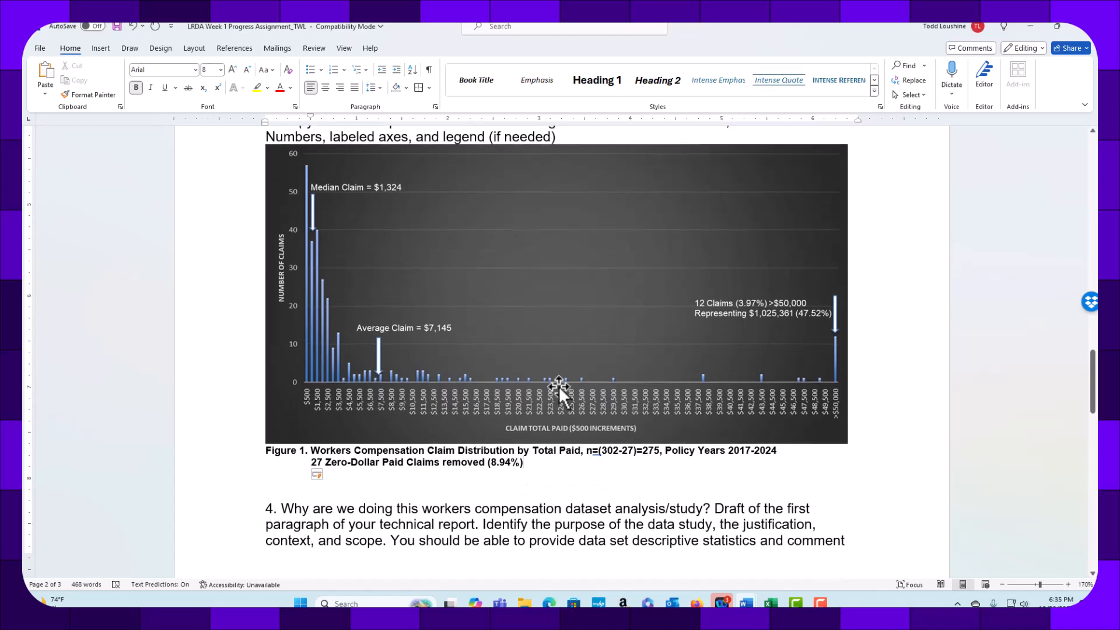
{"action": "scroll", "coordinate": [647, 369], "scroll_direction": "up", "scroll_amount": 4}
{"action": "scroll", "coordinate": [649, 367], "scroll_direction": "up", "scroll_amount": 3}
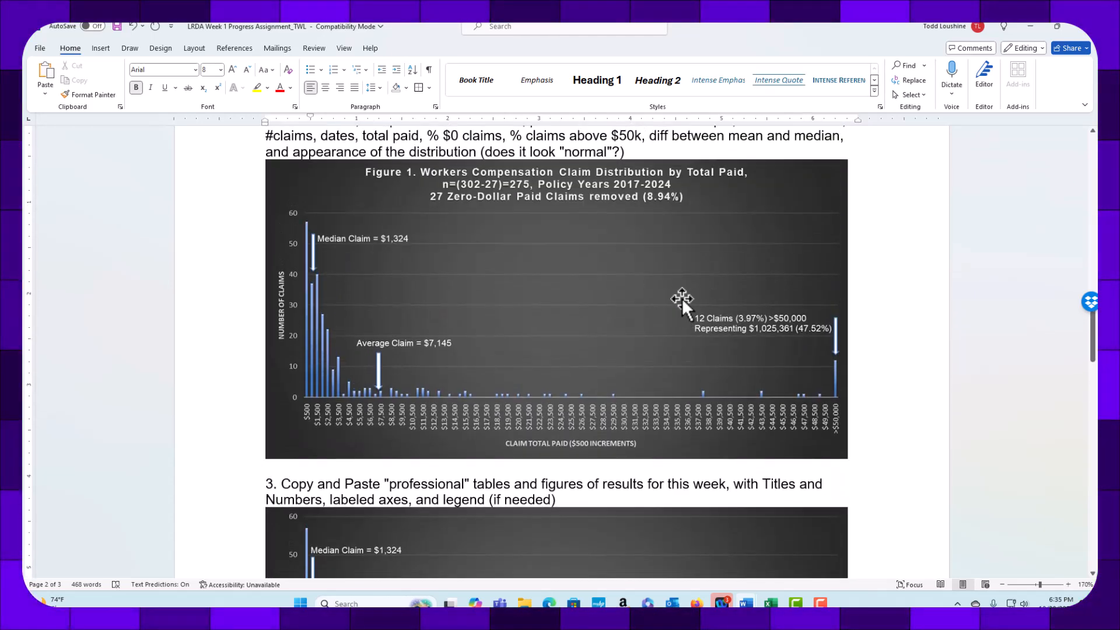
{"action": "scroll", "coordinate": [677, 317], "scroll_direction": "down", "scroll_amount": 7}
{"action": "scroll", "coordinate": [676, 317], "scroll_direction": "down", "scroll_amount": 1}
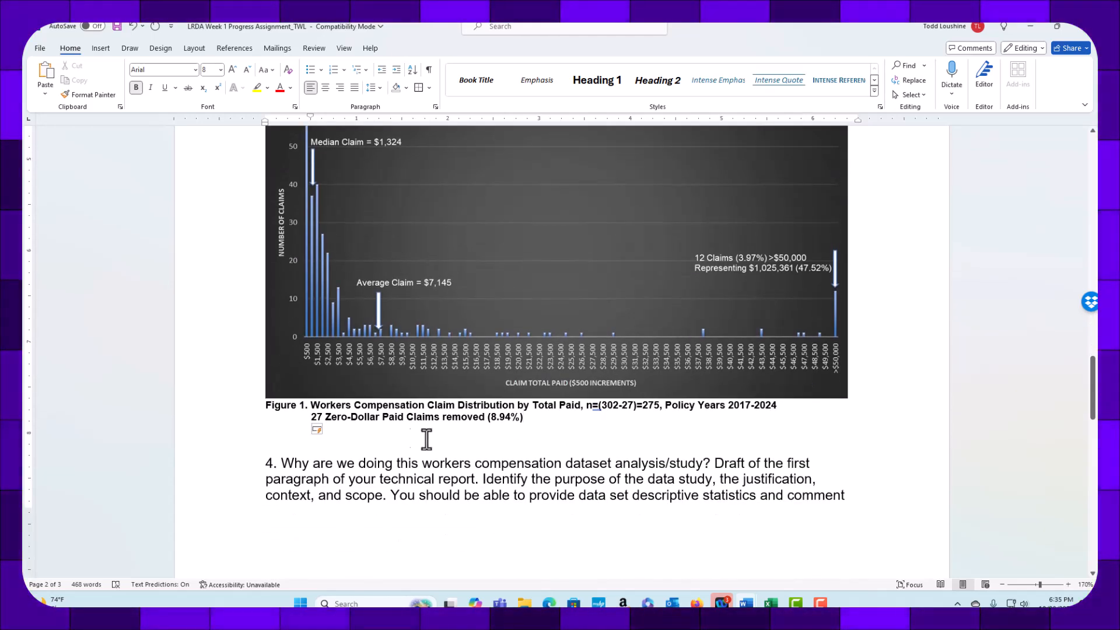
{"action": "scroll", "coordinate": [575, 400], "scroll_direction": "up", "scroll_amount": 10}
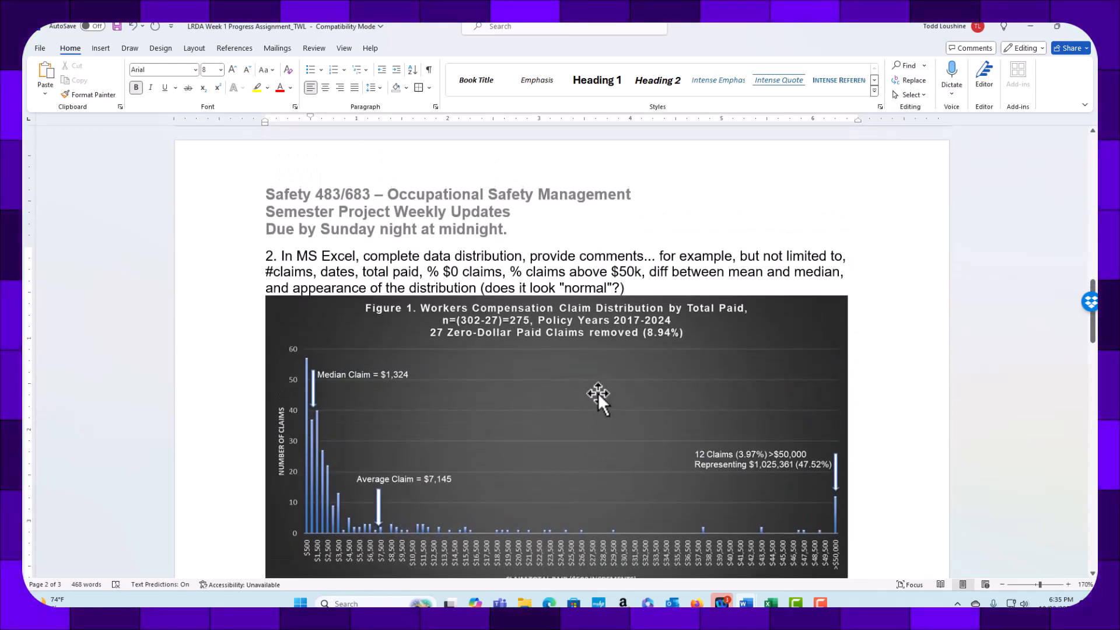
{"action": "scroll", "coordinate": [597, 393], "scroll_direction": "down", "scroll_amount": 7}
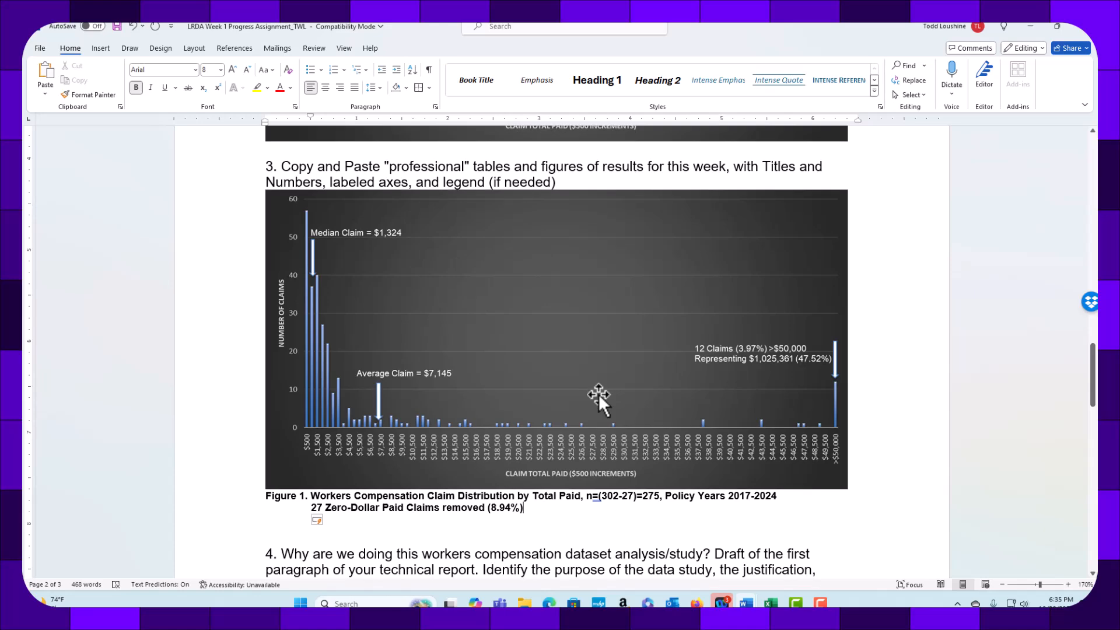
Delete the untitled chart picture and its two-line text title from under item 3.
{"action": "left_click", "coordinate": [584, 279]}
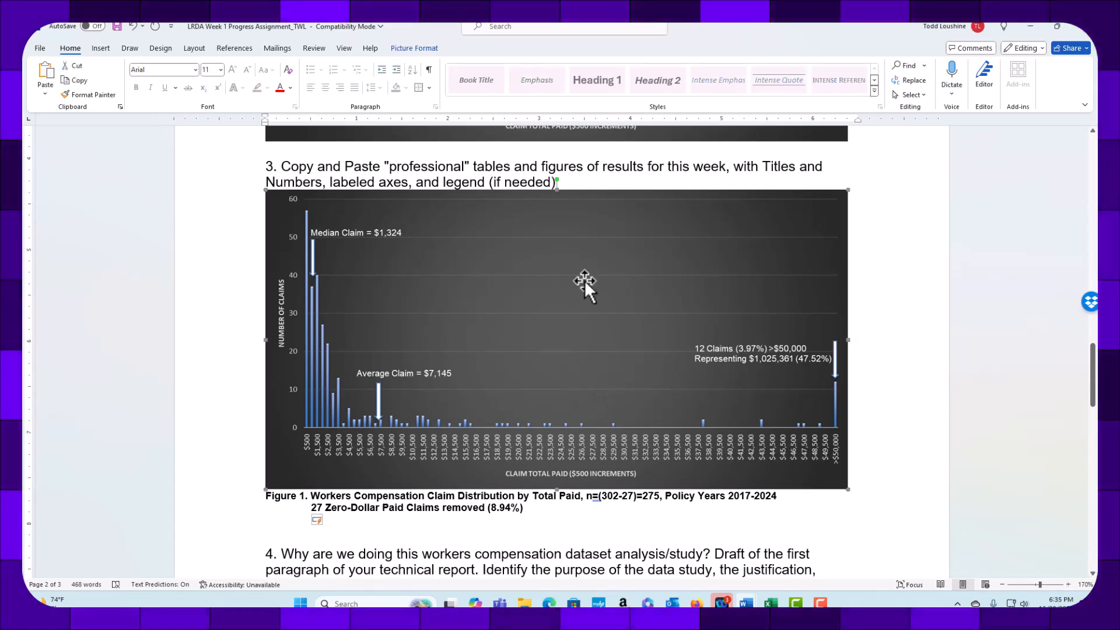
{"action": "key", "text": "Delete"}
{"action": "left_click_drag", "start_coordinate": [555, 237], "coordinate": [397, 211]}
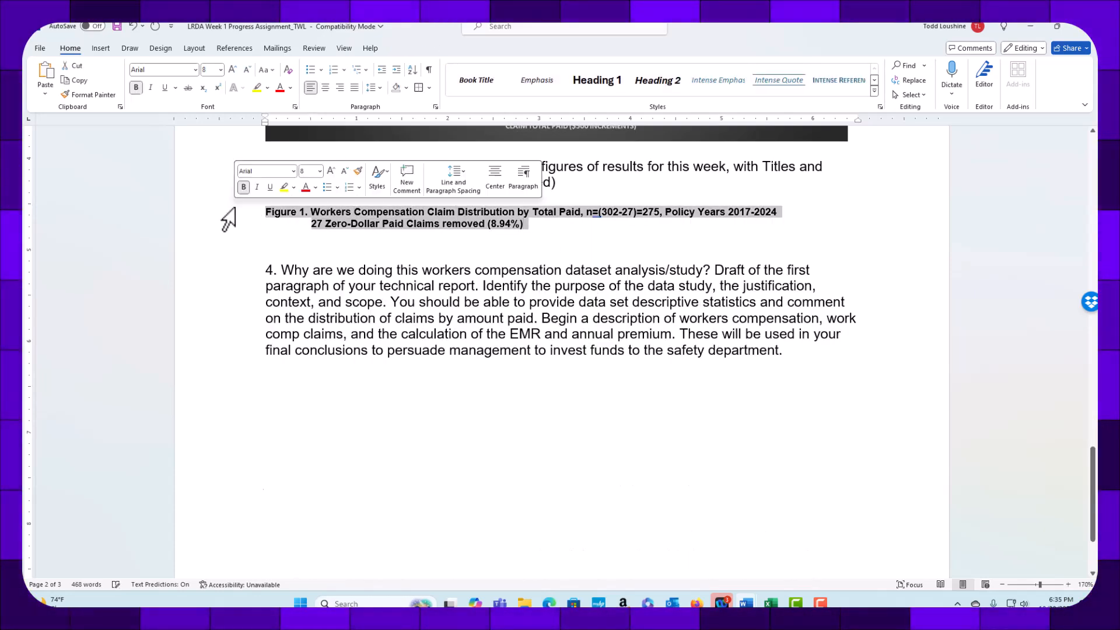
{"action": "key", "text": "Delete"}
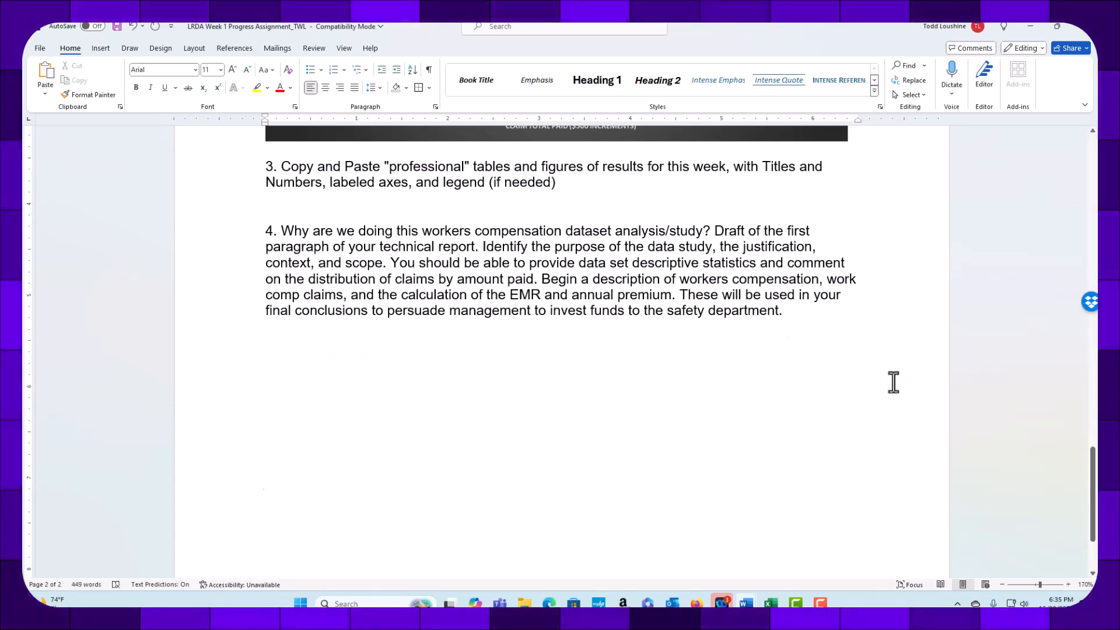
Add four blank lines between the remaining chart and item 3 to make room for comments.
{"action": "scroll", "coordinate": [457, 345], "scroll_direction": "up", "scroll_amount": 5}
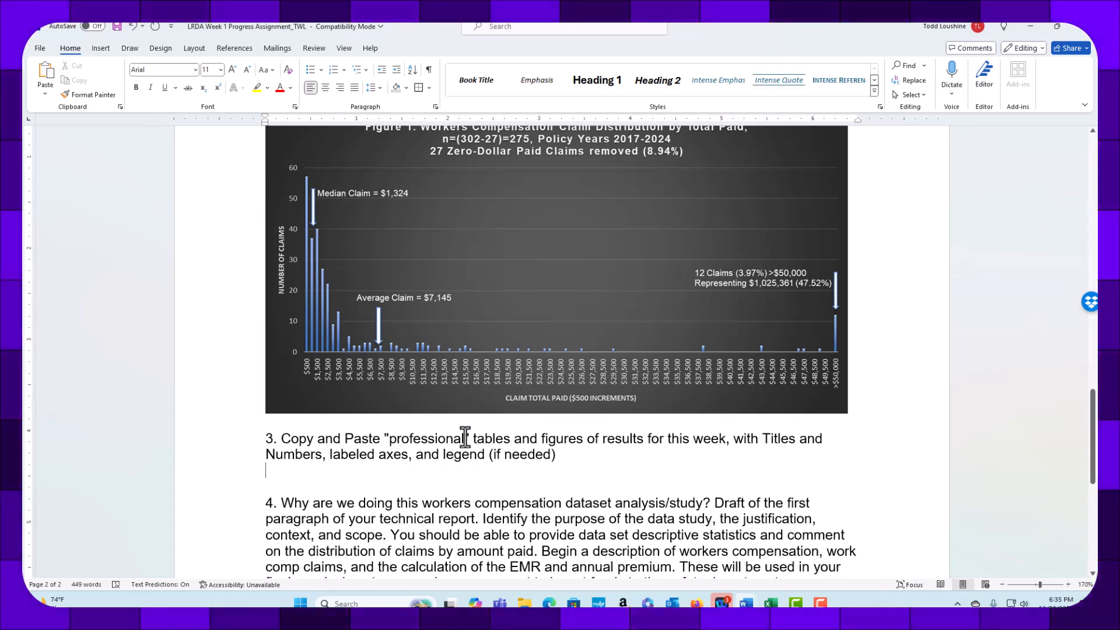
{"action": "scroll", "coordinate": [604, 337], "scroll_direction": "up", "scroll_amount": 3}
{"action": "scroll", "coordinate": [523, 380], "scroll_direction": "down", "scroll_amount": 4}
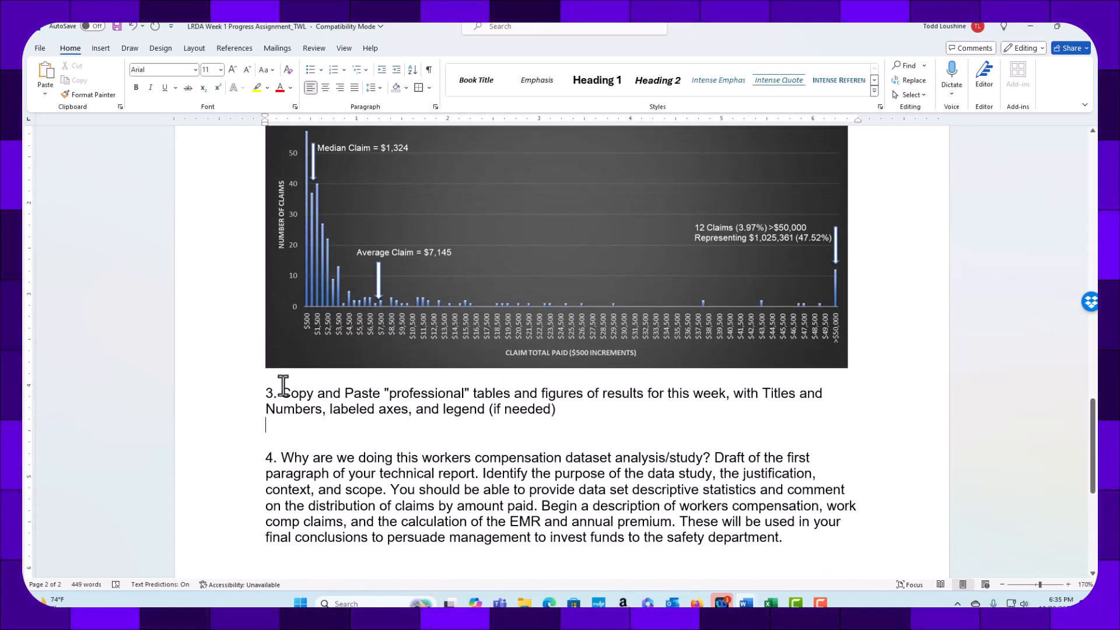
{"action": "key", "text": "Return"}
{"action": "key", "text": "Return"}
{"action": "key", "text": "Return"}
{"action": "key", "text": "Return"}
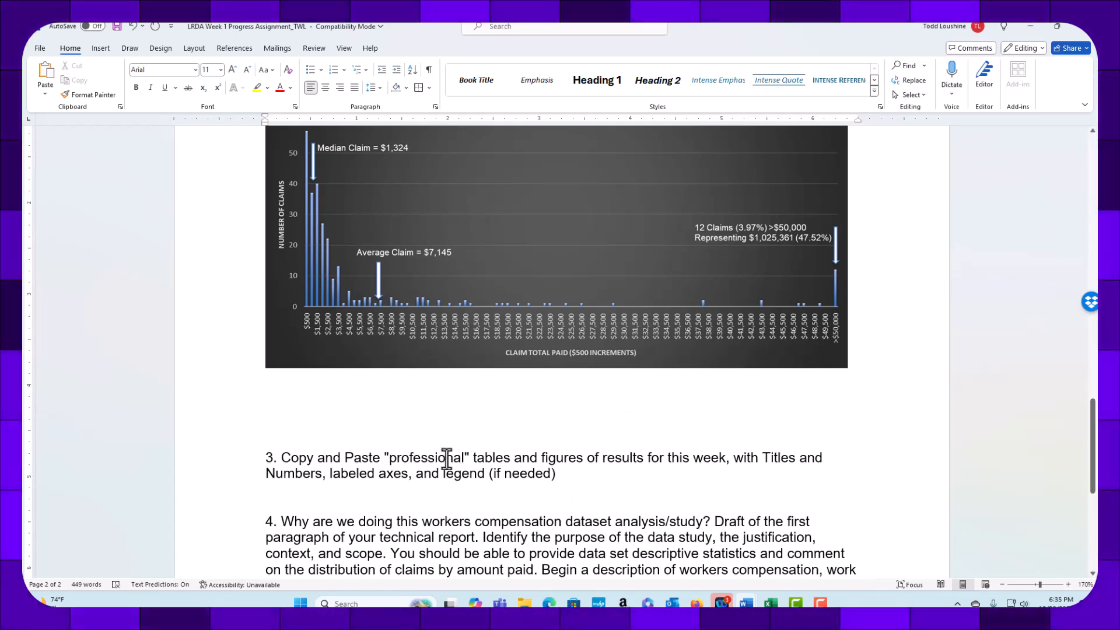
{"action": "scroll", "coordinate": [447, 459], "scroll_direction": "up", "scroll_amount": 3}
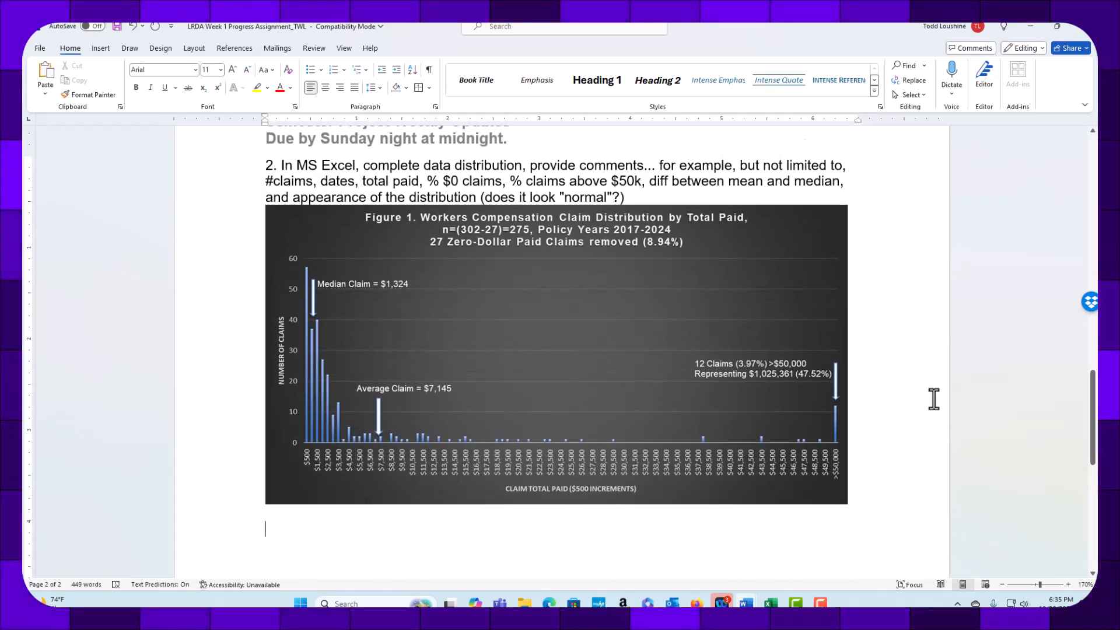
Write "Just 12 of the total 203 claims filed between policy years 2017 to 2024" below the item 2 chart.
{"action": "type", "text": "Just "}
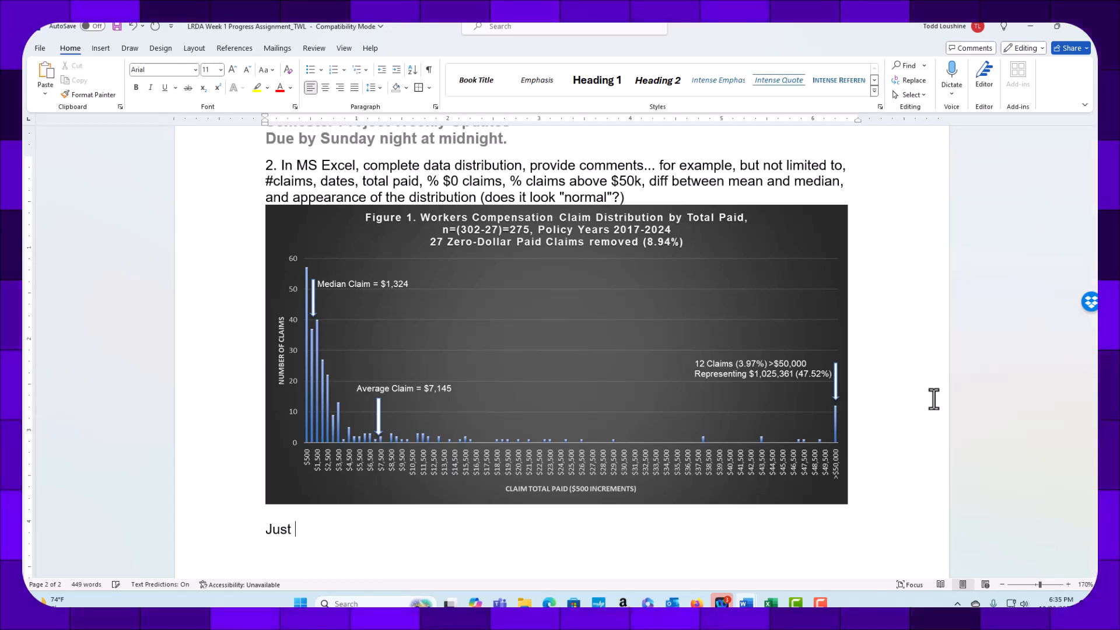
{"action": "type", "text": "12 of "}
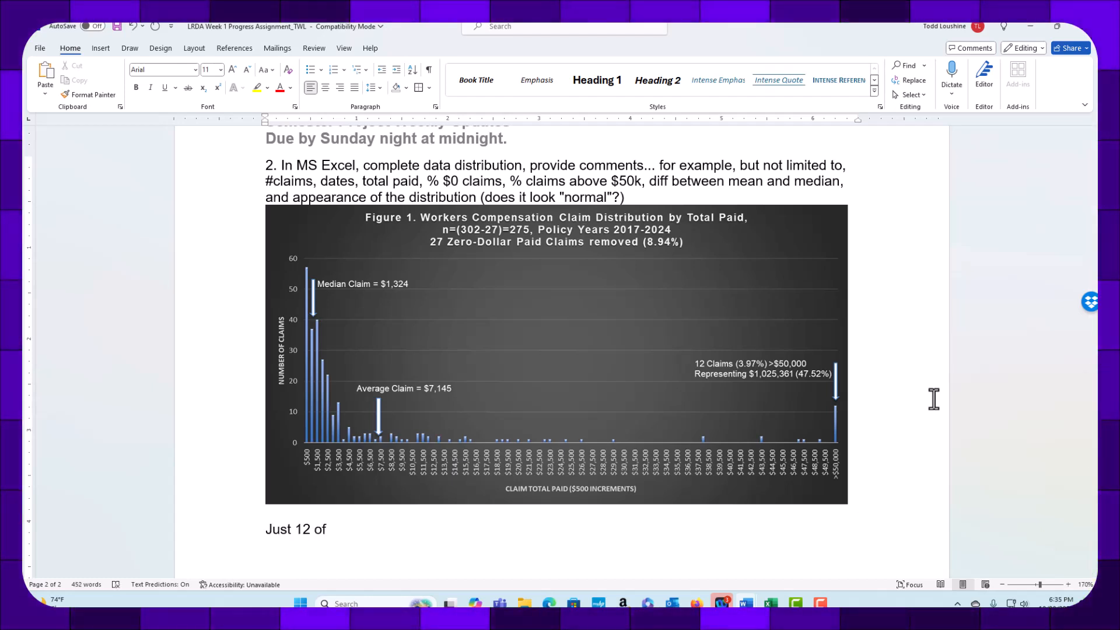
{"action": "type", "text": "the total 203 c"}
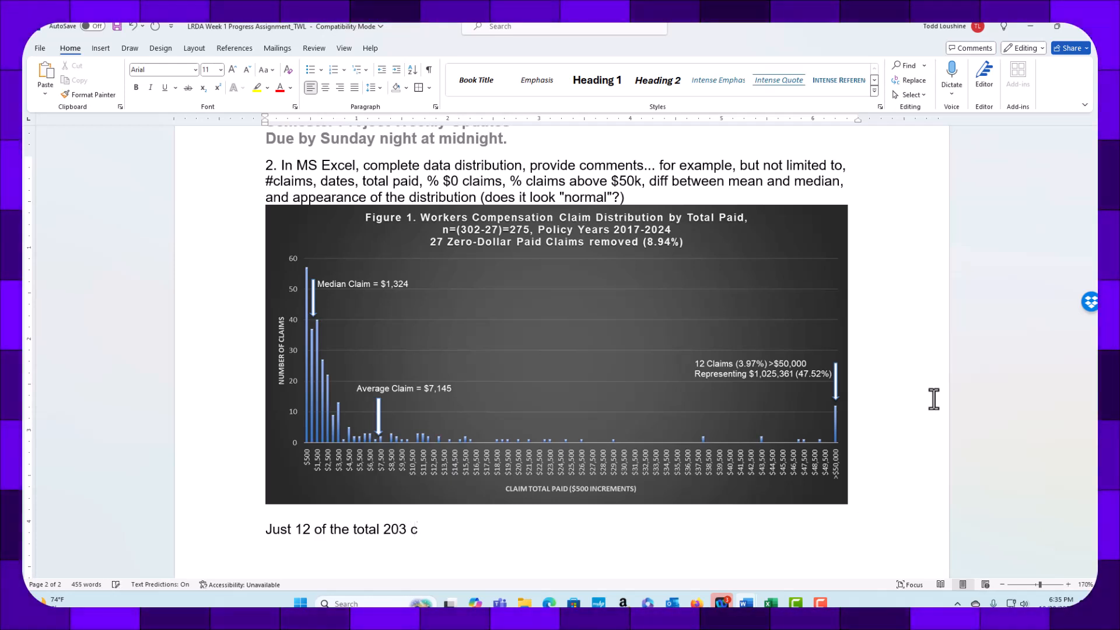
{"action": "type", "text": "laims file"}
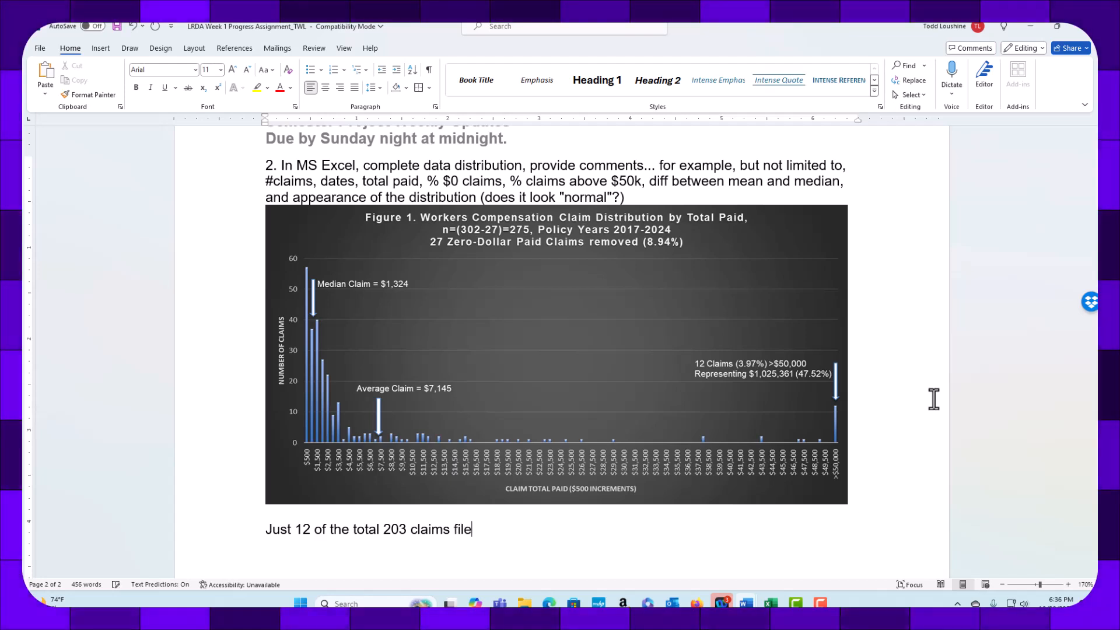
{"action": "type", "text": "d between "}
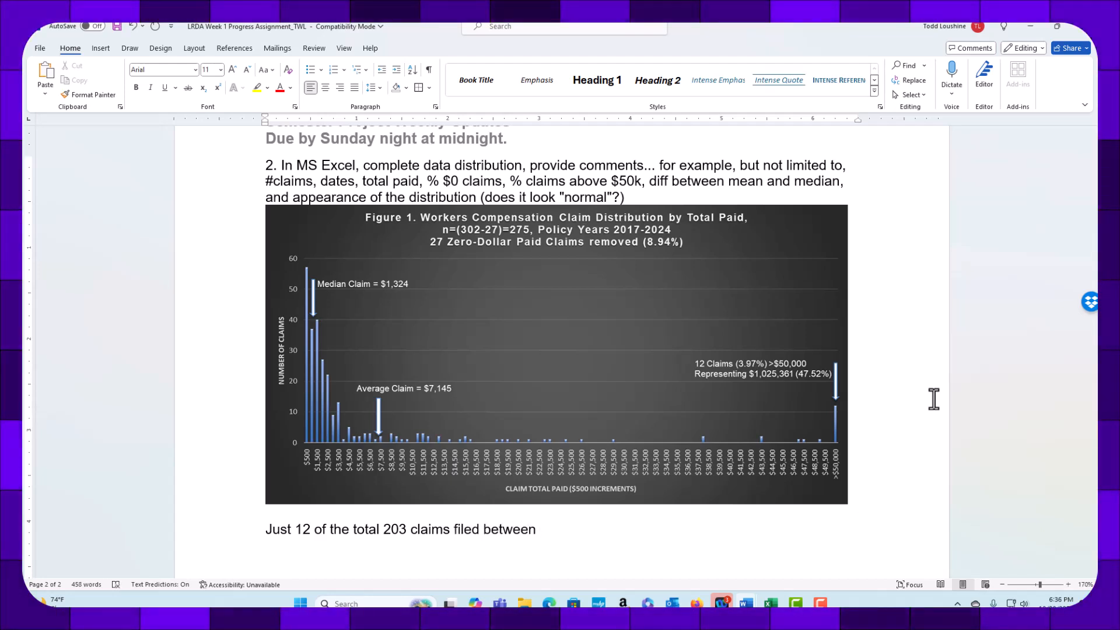
{"action": "type", "text": "policy years "}
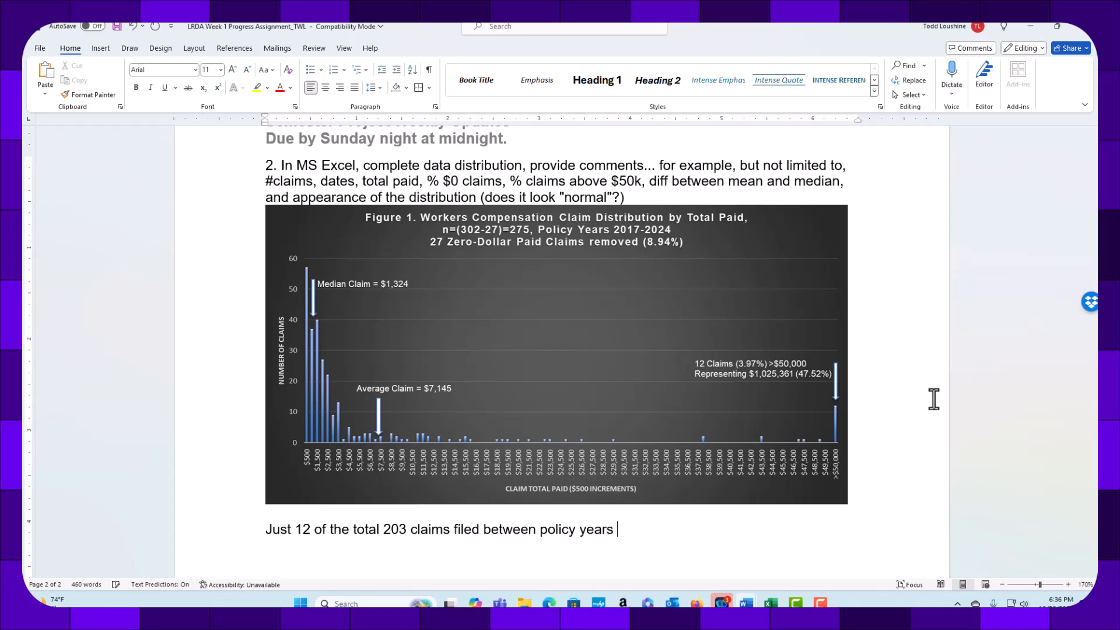
{"action": "type", "text": "2017 "}
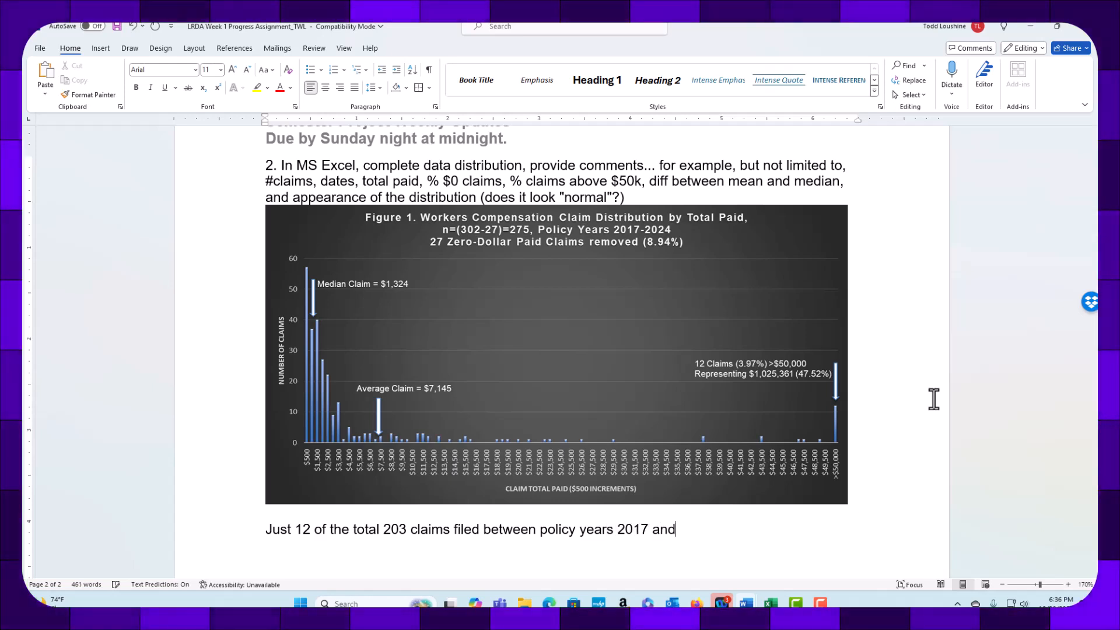
{"action": "type", "text": "and"}
{"action": "key", "text": "BackSpace"}
{"action": "key", "text": "BackSpace"}
{"action": "key", "text": "BackSpace"}
{"action": "type", "text": "to 202"}
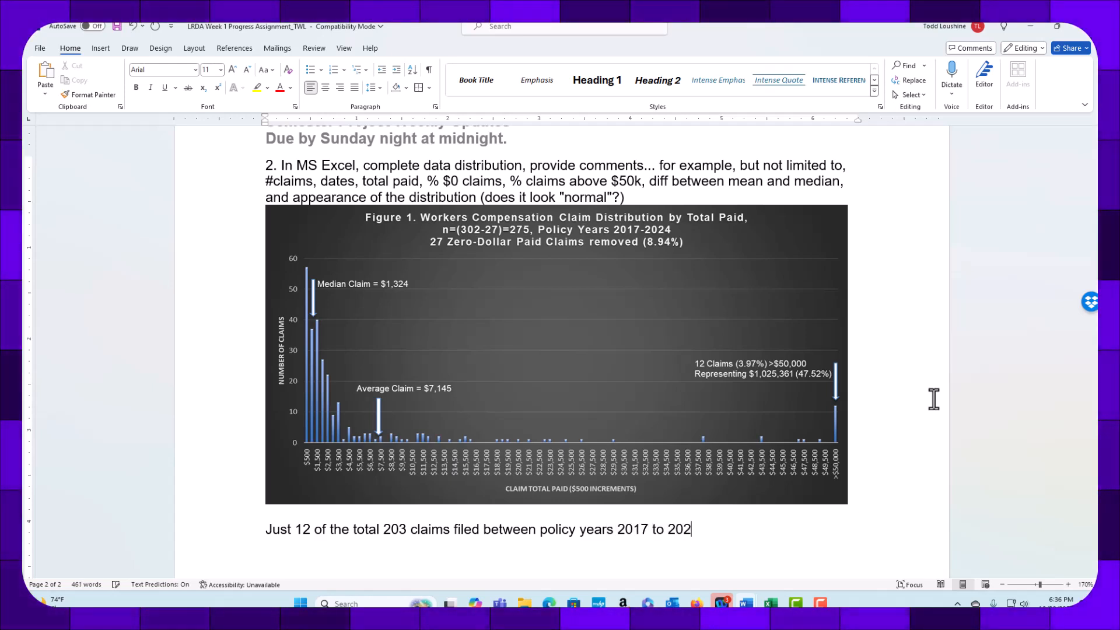
{"action": "type", "text": "4"}
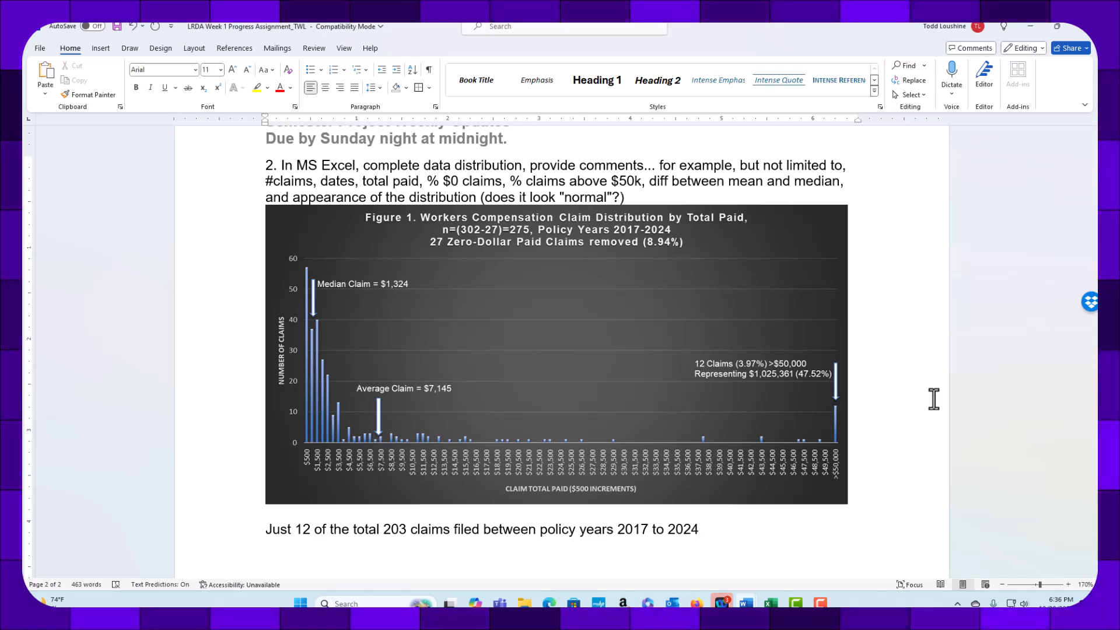
Insert "(3.97%)" after "12" and "work comp" before "claims" in the comment below the chart.
{"action": "left_click", "coordinate": [311, 531]}
{"action": "type", "text": "("}
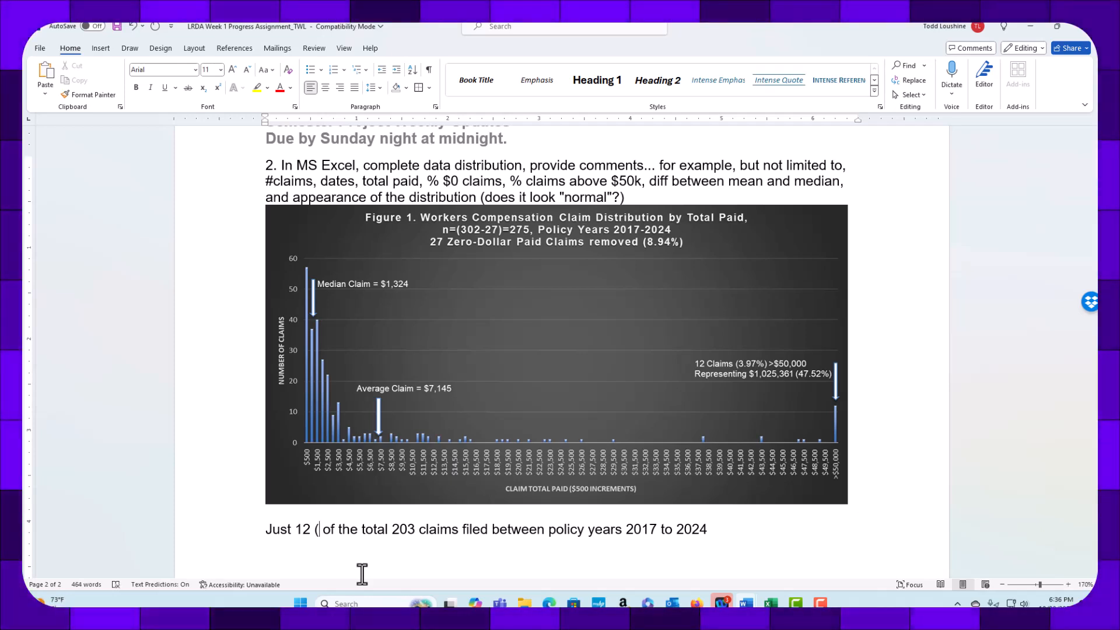
{"action": "type", "text": "3.97%"}
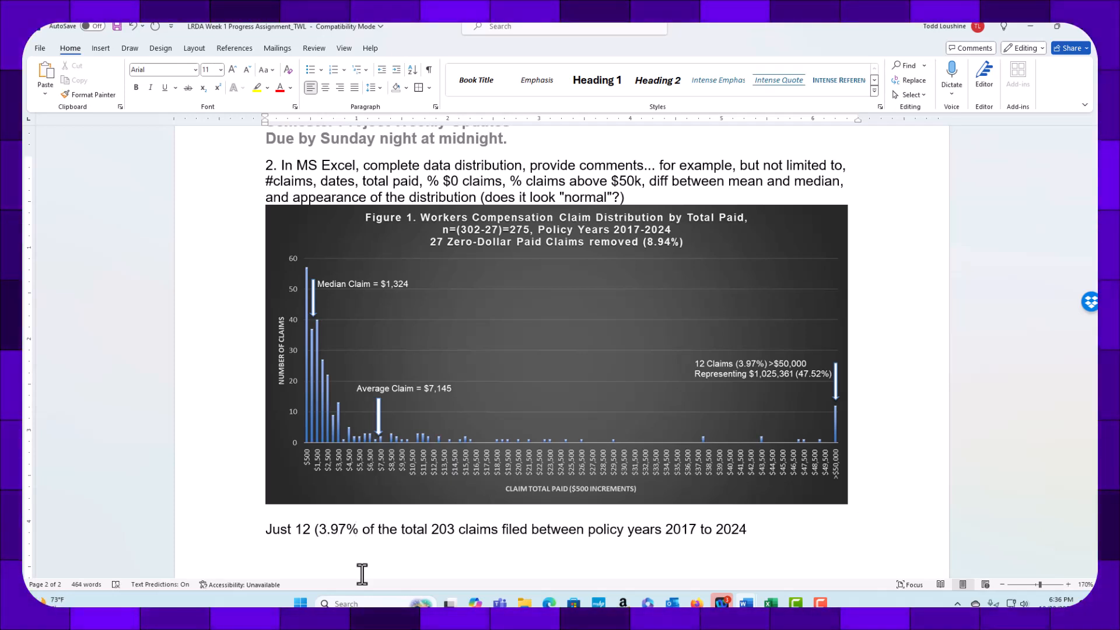
{"action": "type", "text": ")"}
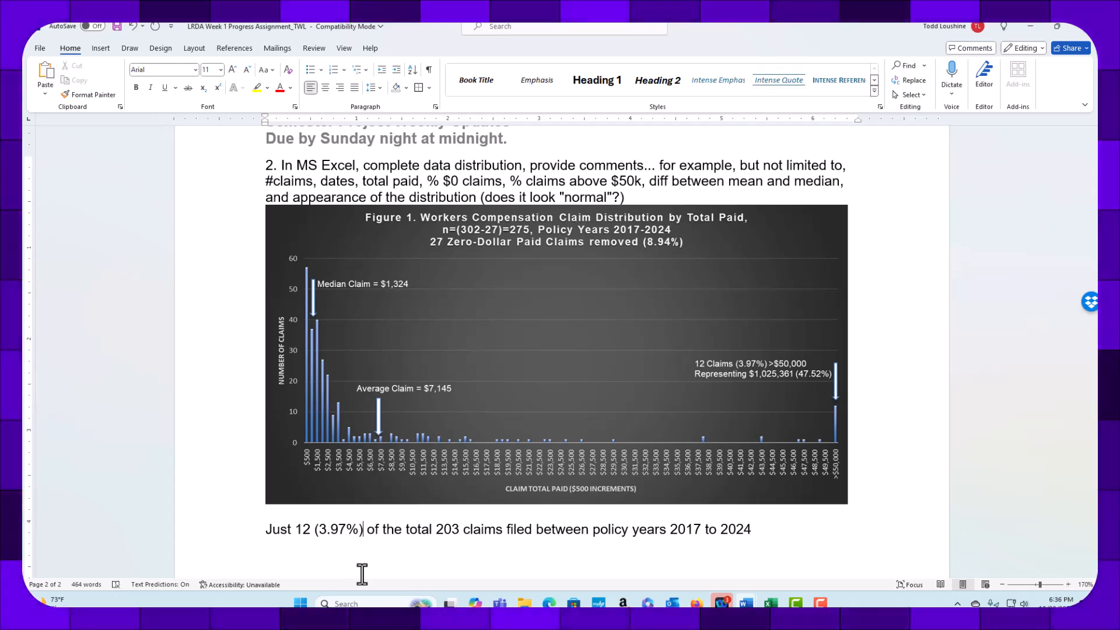
{"action": "left_click", "coordinate": [466, 531]}
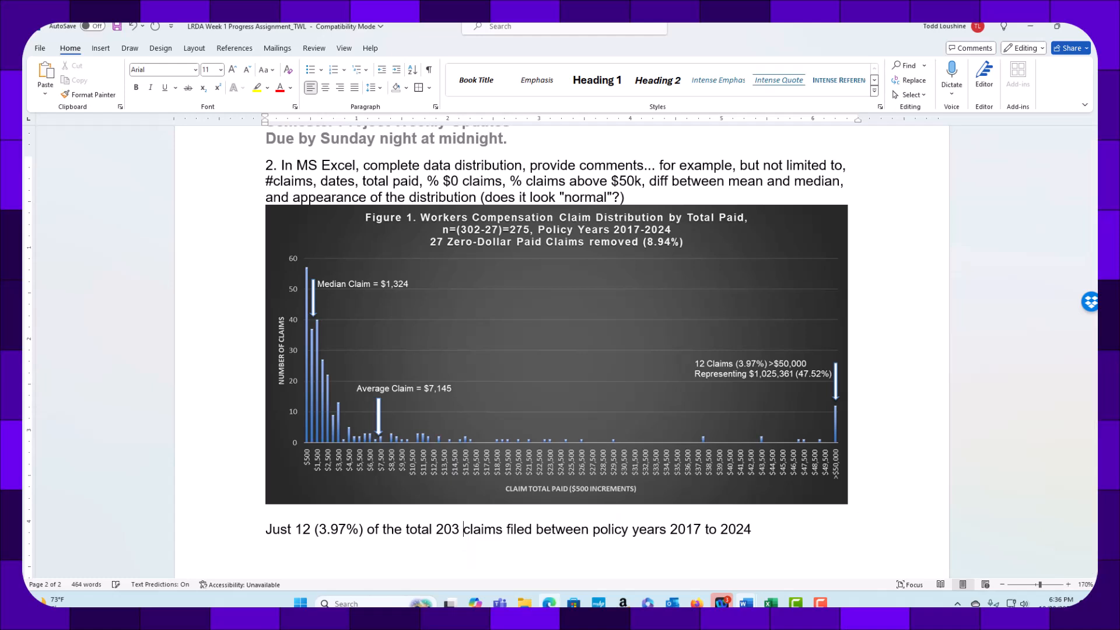
{"action": "type", "text": "work comp"}
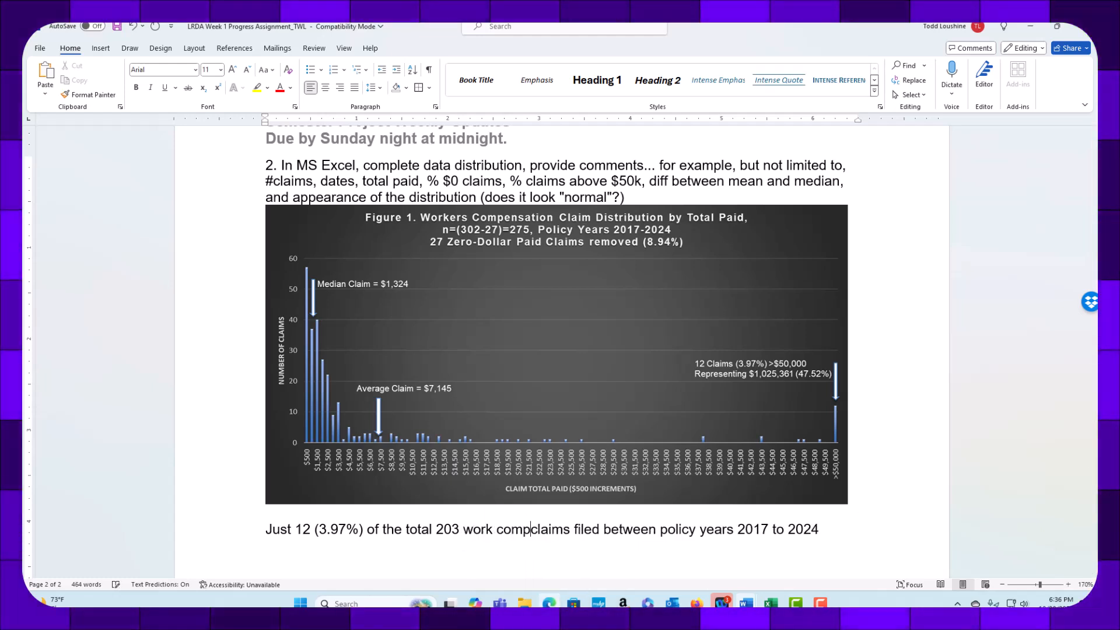
Continue the comment after "2024" with the words "represent a payments".
{"action": "left_click", "coordinate": [826, 526]}
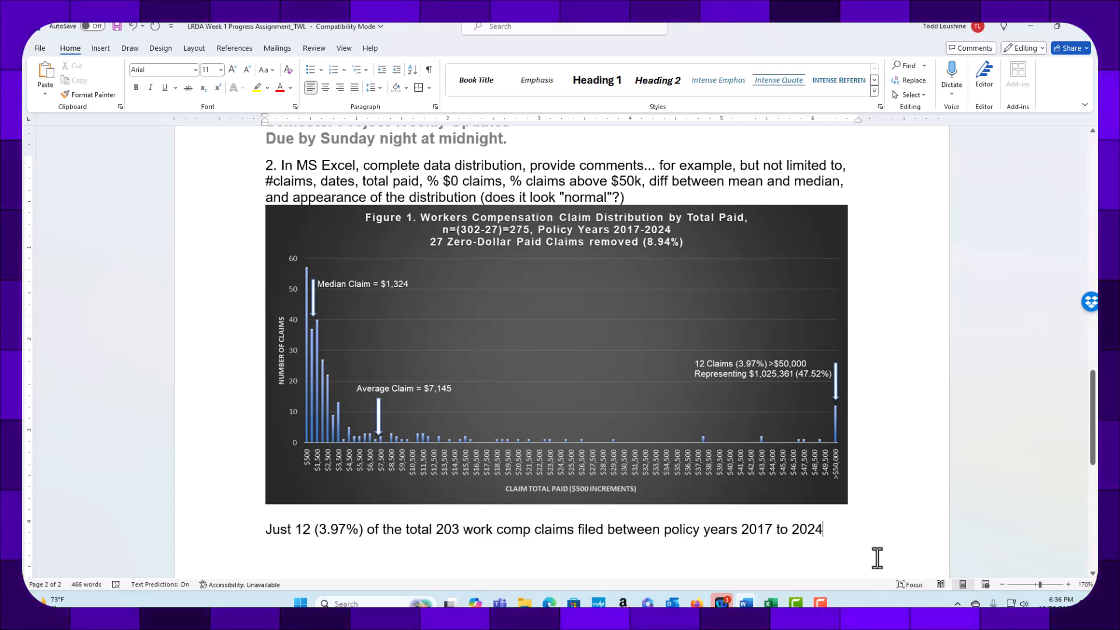
{"action": "type", "text": "pr"}
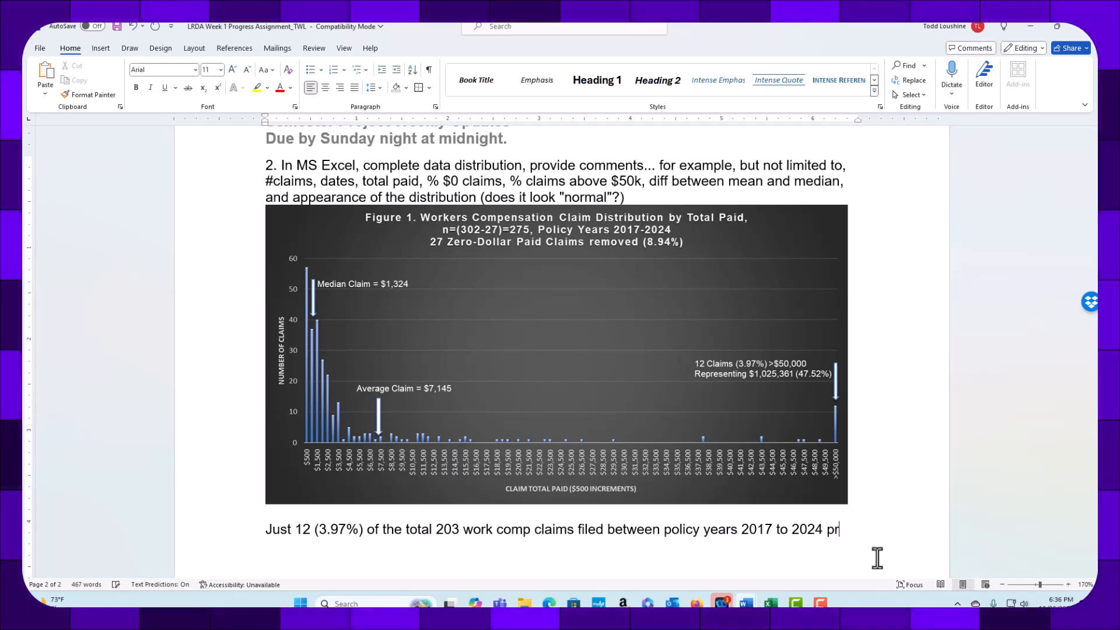
{"action": "key", "text": "BackSpace"}
{"action": "key", "text": "BackSpace"}
{"action": "type", "text": "resen"}
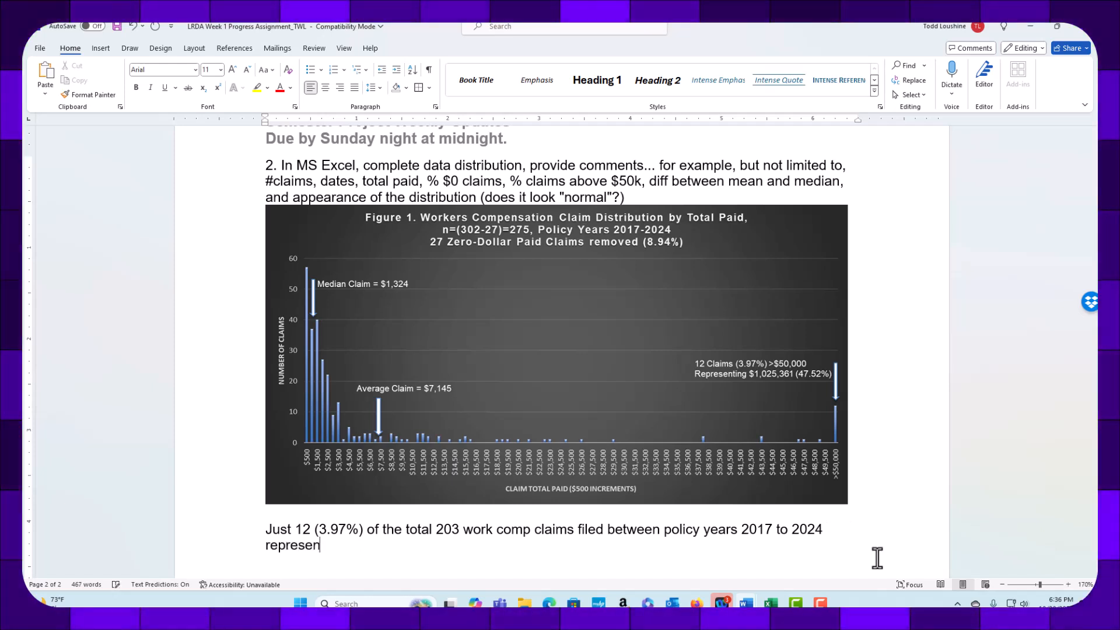
{"action": "type", "text": "t "}
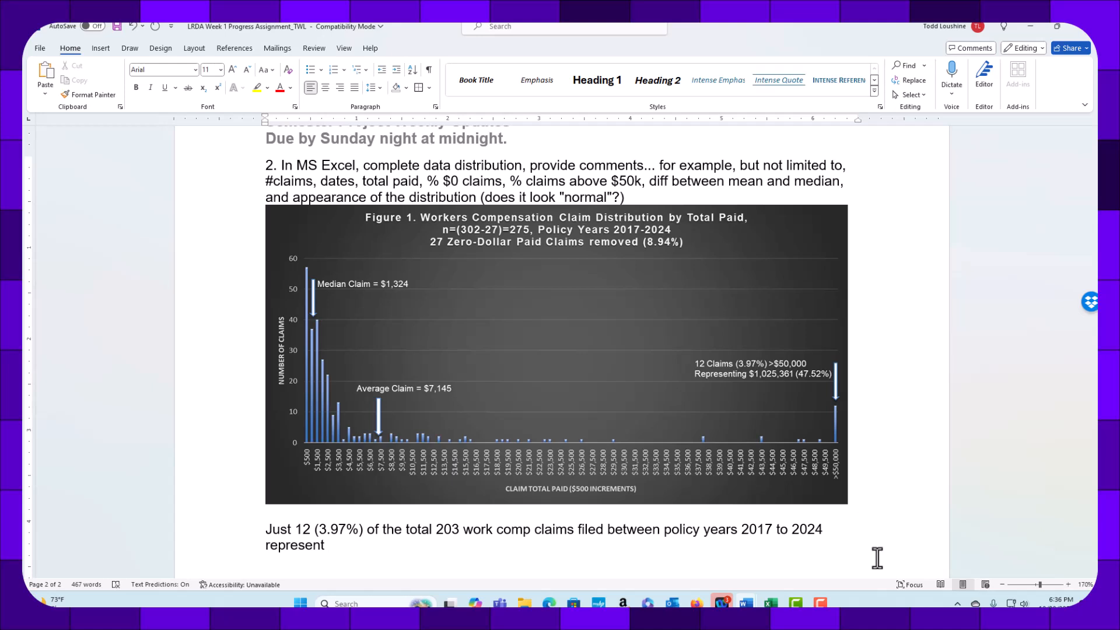
{"action": "type", "text": "a total"}
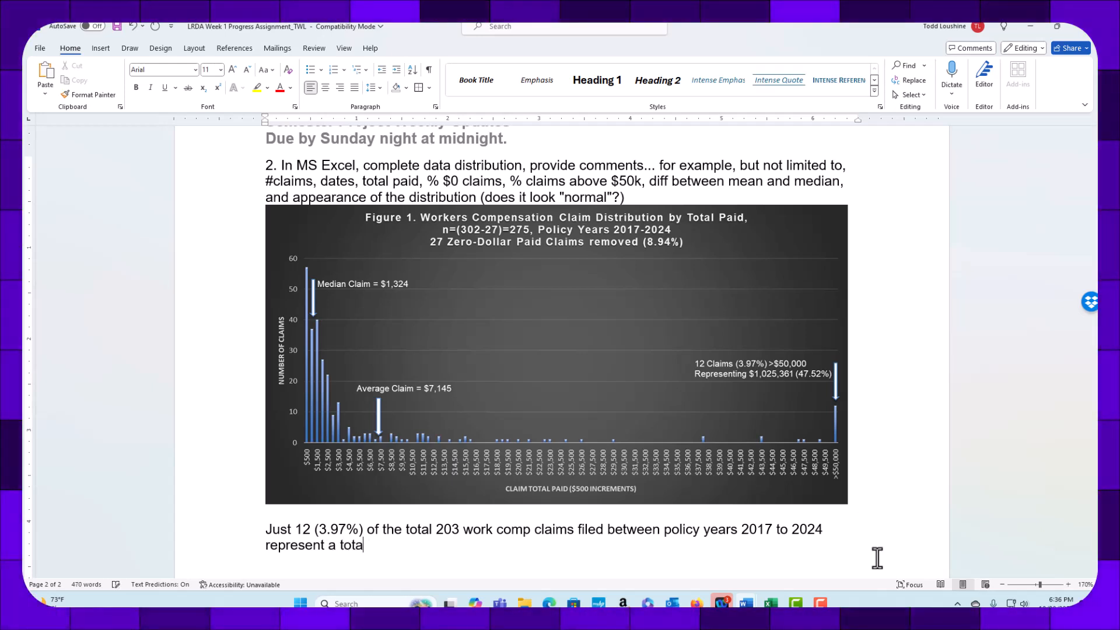
{"action": "key", "text": "BackSpace"}
{"action": "key", "text": "BackSpace"}
{"action": "key", "text": "BackSpace"}
{"action": "key", "text": "BackSpace"}
{"action": "type", "text": "paymne"}
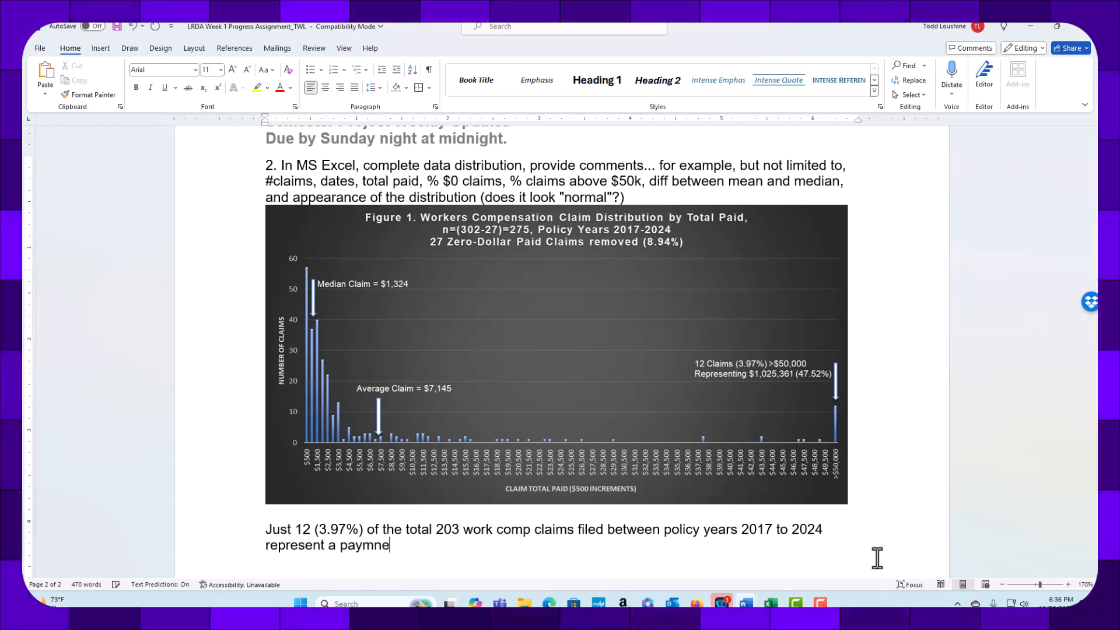
{"action": "key", "text": "BackSpace"}
{"action": "key", "text": "BackSpace"}
{"action": "type", "text": "ents"}
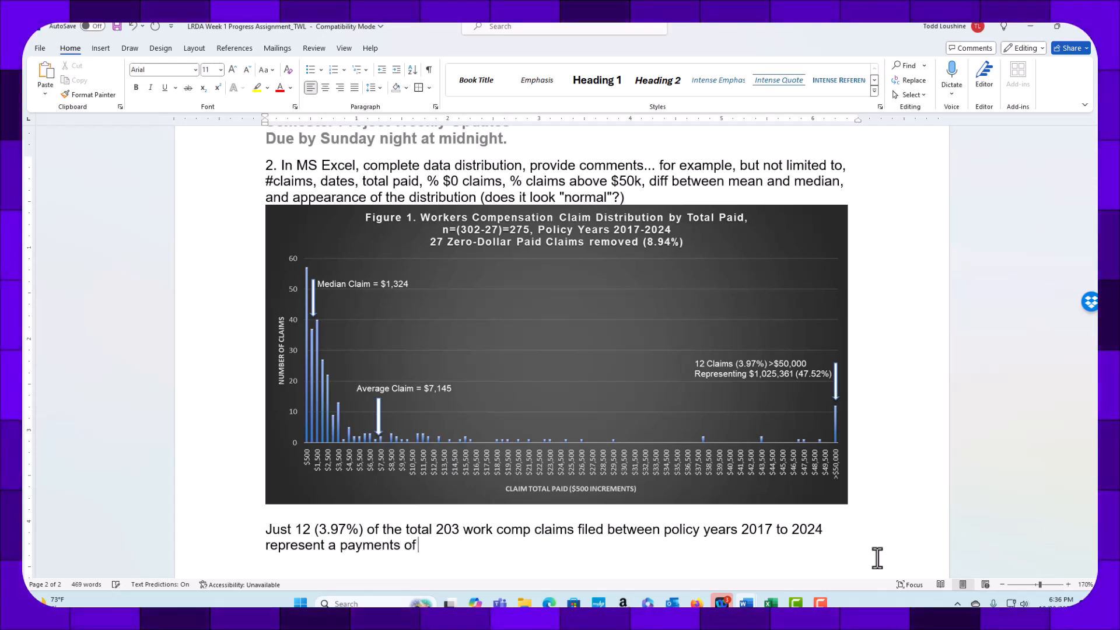
Extend the comment with the amount and share "of $1,025,381 or 47.52% of all wc payments".
{"action": "type", "text": " of $"}
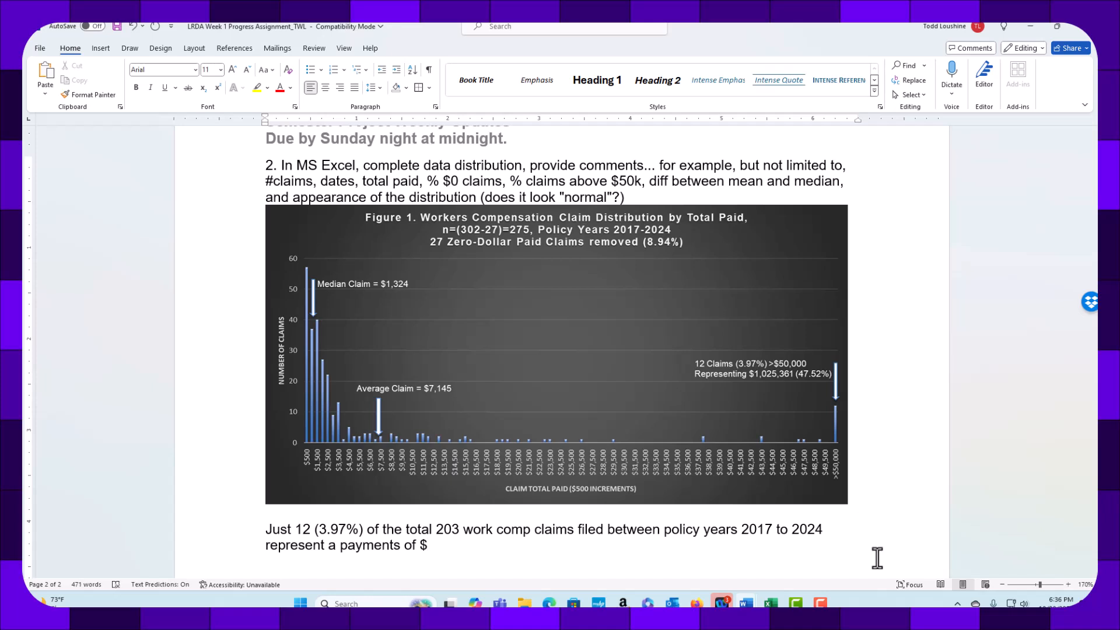
{"action": "type", "text": "1,025"}
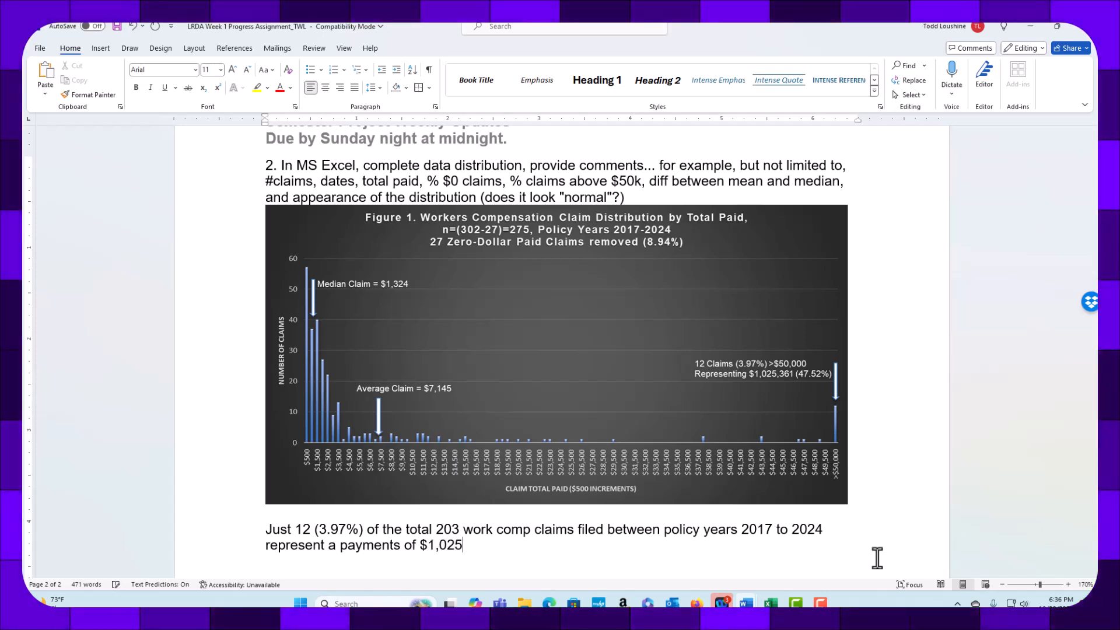
{"action": "type", "text": ",38"}
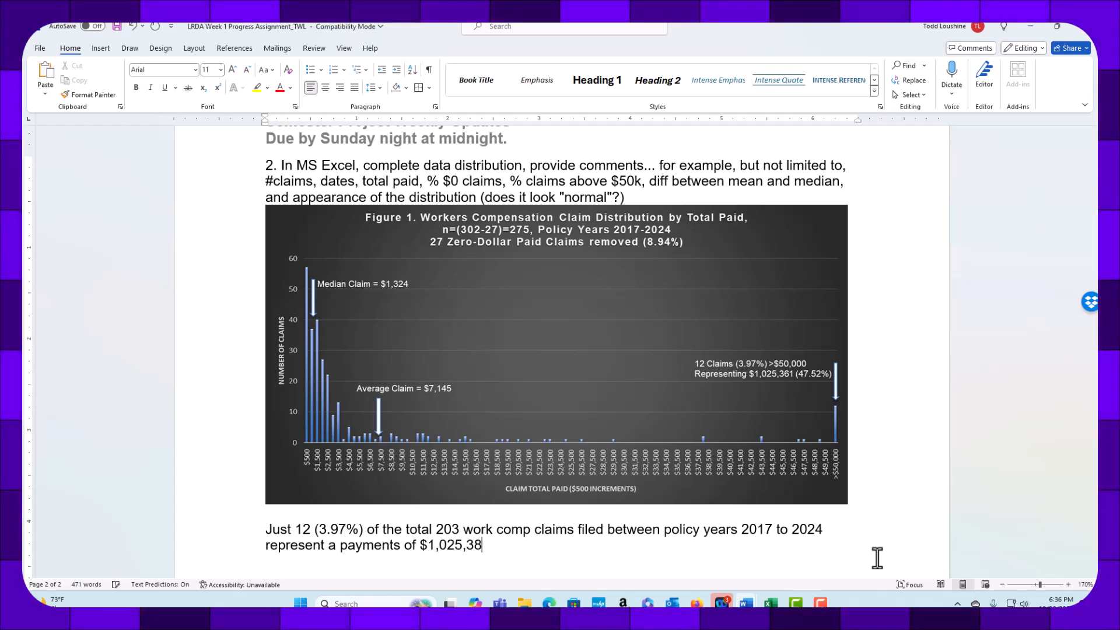
{"action": "type", "text": "1"}
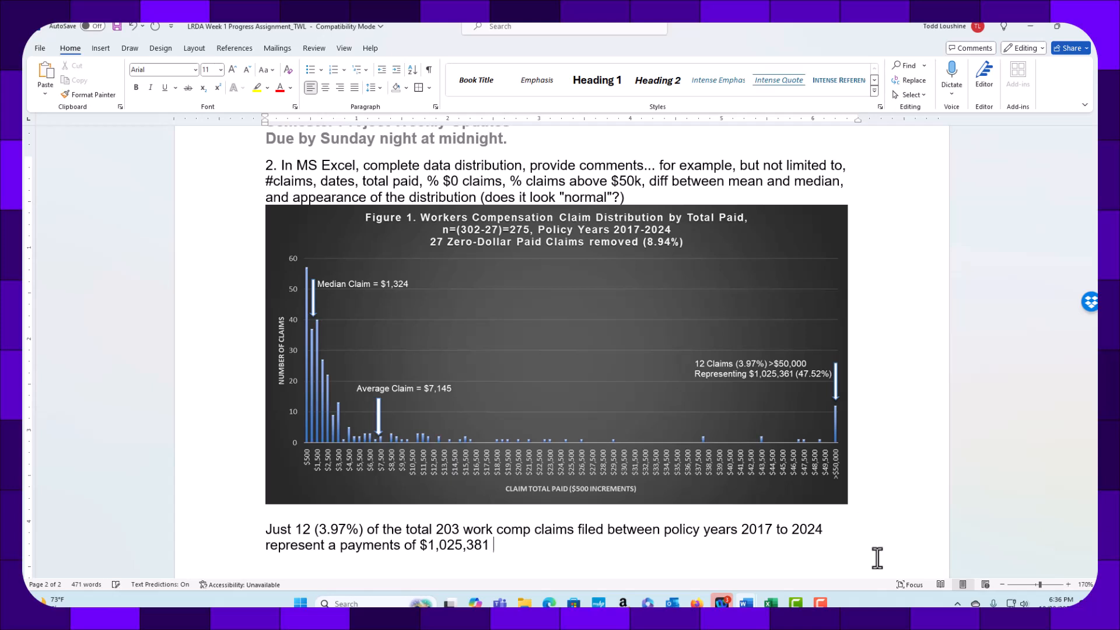
{"action": "type", "text": "or 47"}
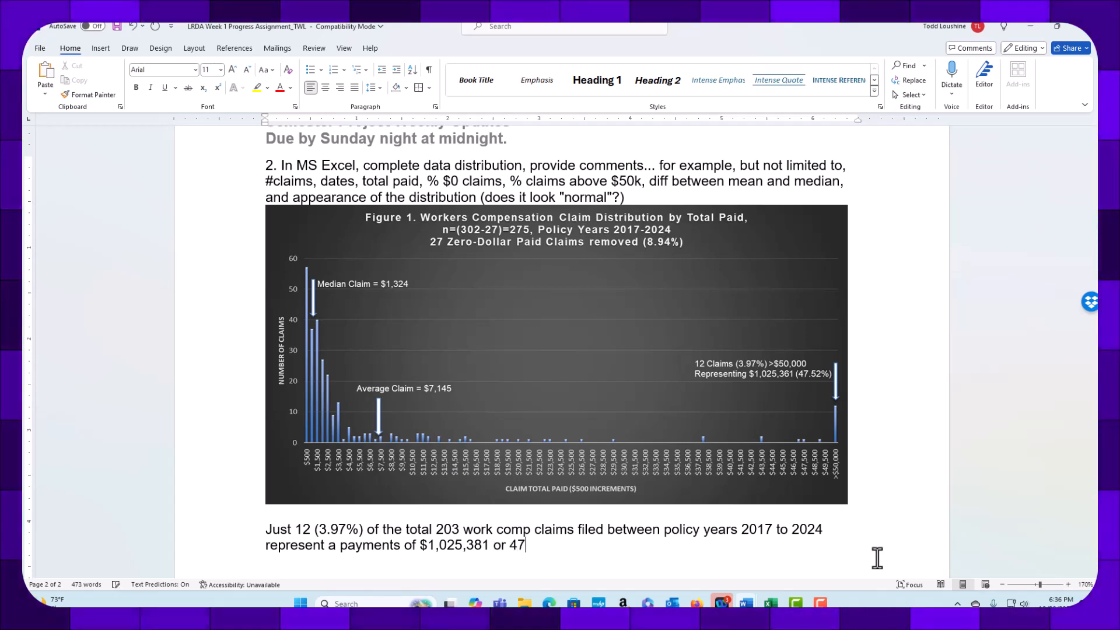
{"action": "type", "text": ".52"}
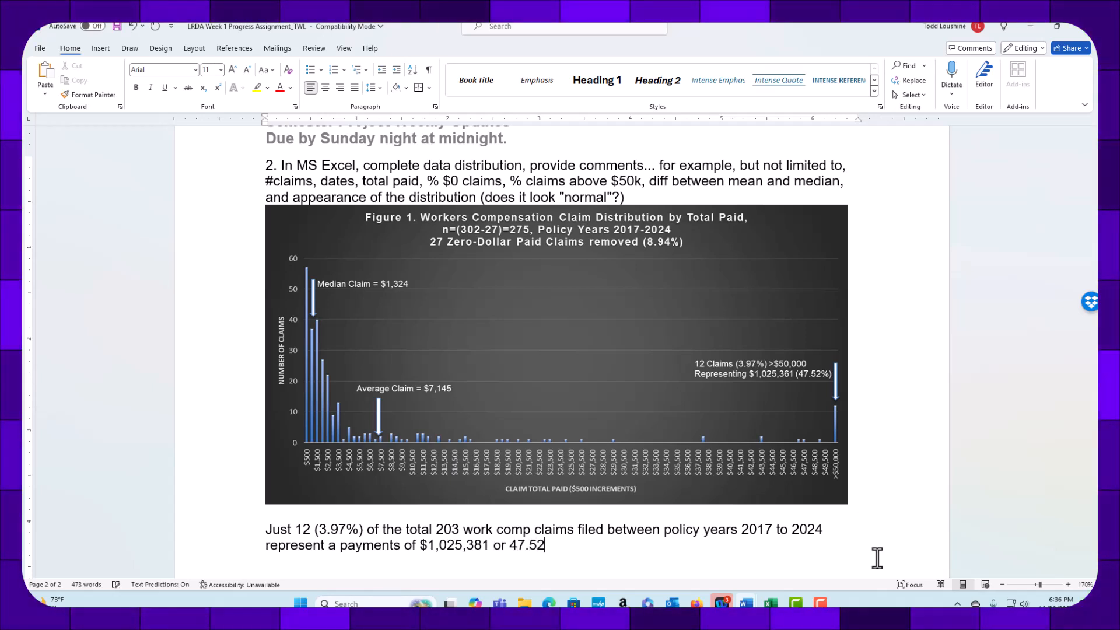
{"action": "type", "text": "% of"}
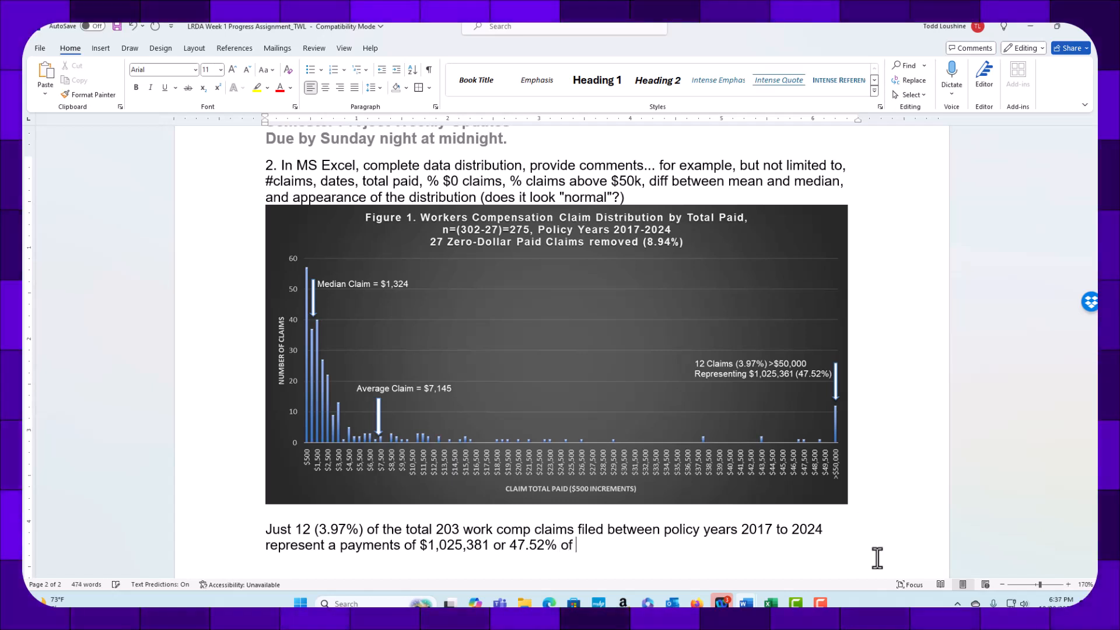
{"action": "type", "text": " all wc pay"}
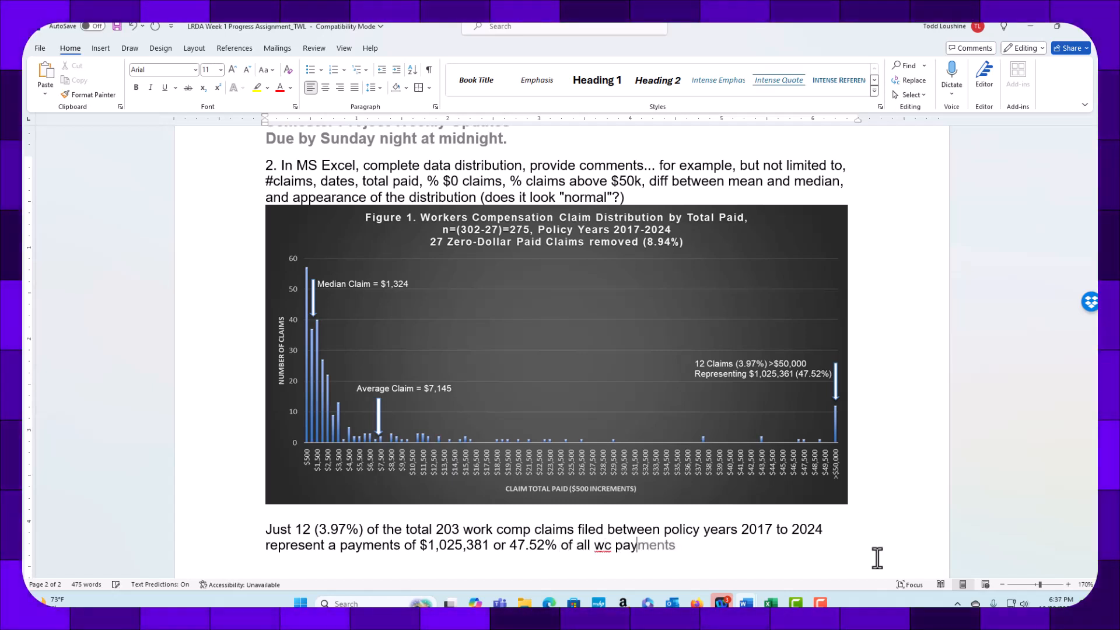
{"action": "type", "text": "ments"}
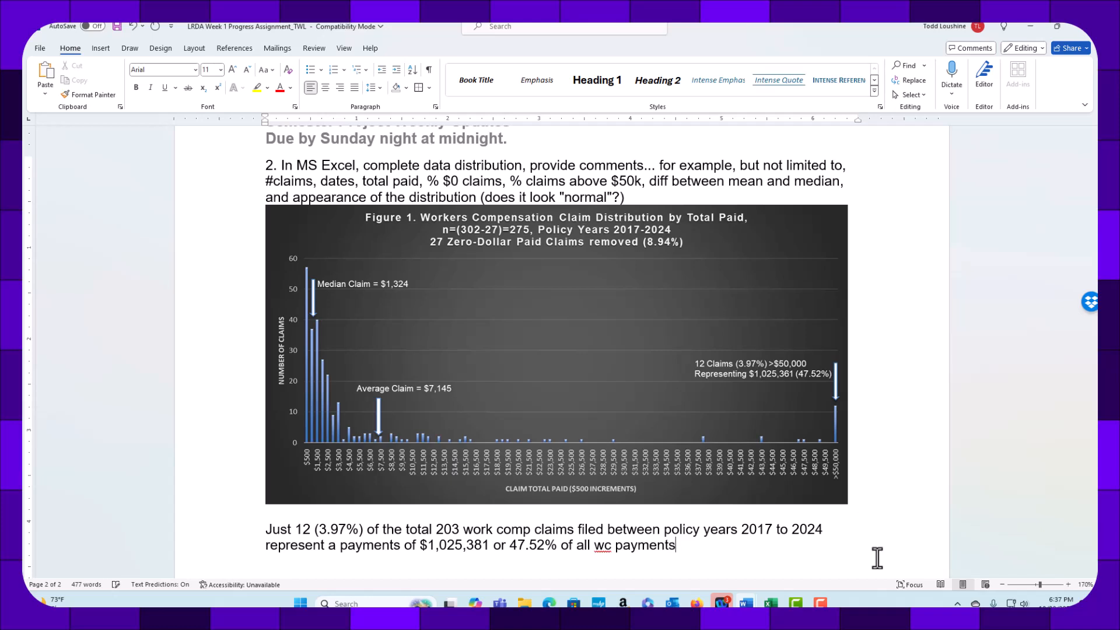
{"action": "type", "text": " in the"}
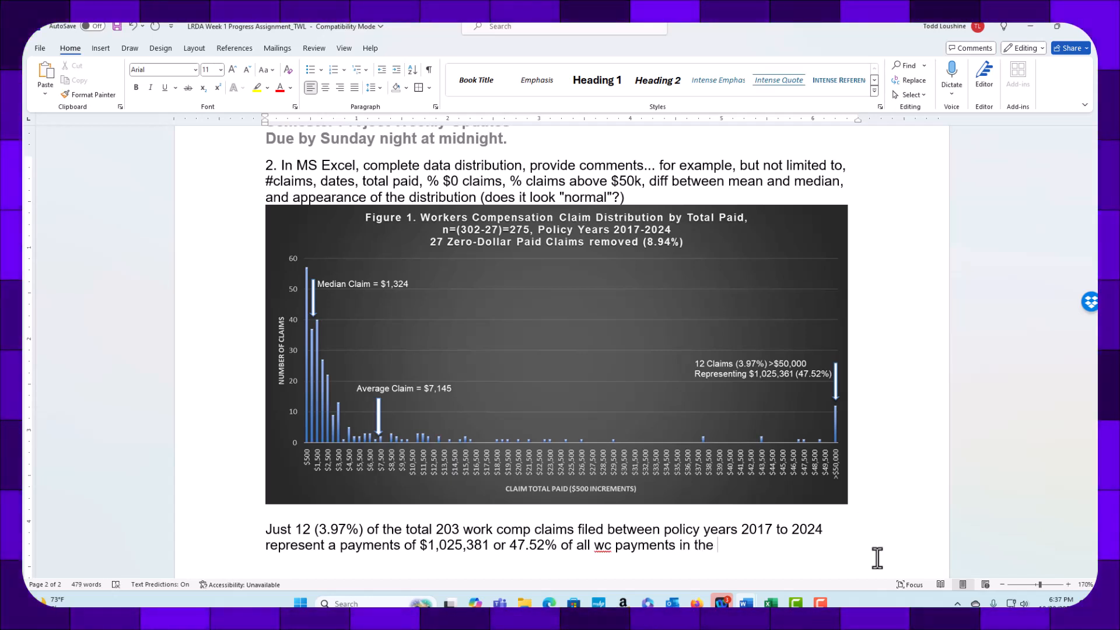
{"action": "key", "text": "BackSpace"}
{"action": "key", "text": "BackSpace"}
{"action": "key", "text": "BackSpace"}
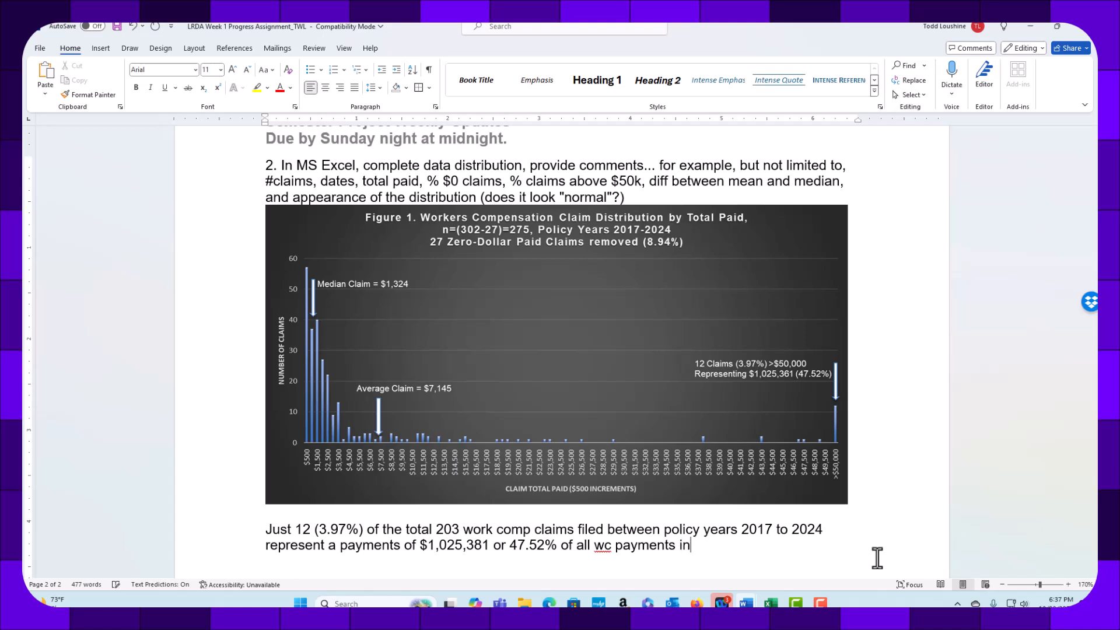
{"action": "key", "text": "BackSpace"}
{"action": "key", "text": "BackSpace"}
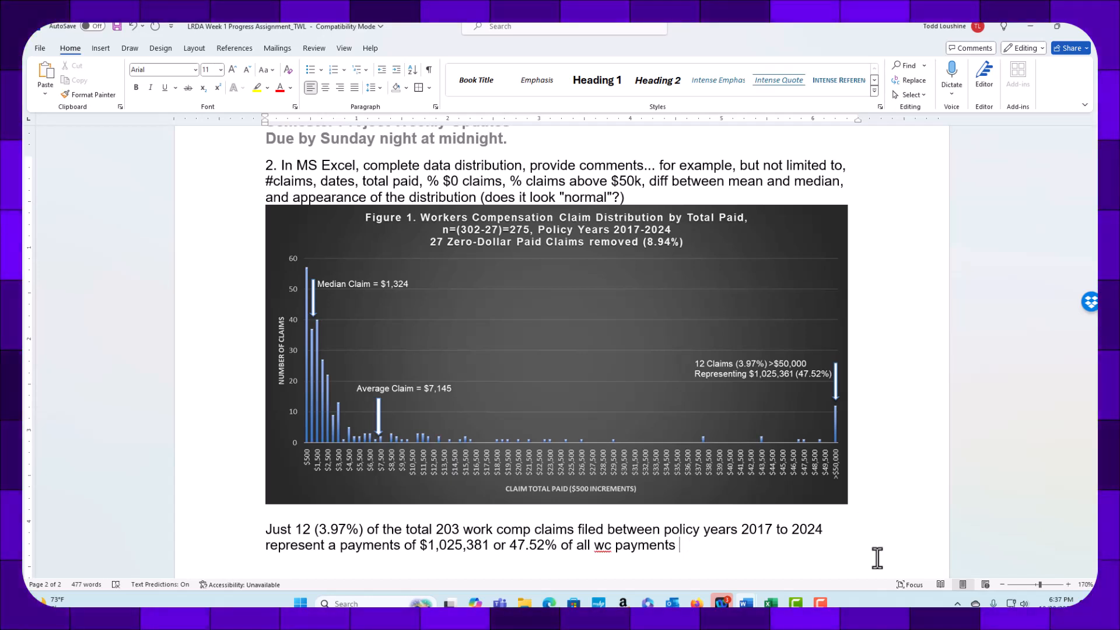
{"action": "type", "text": "from the data"}
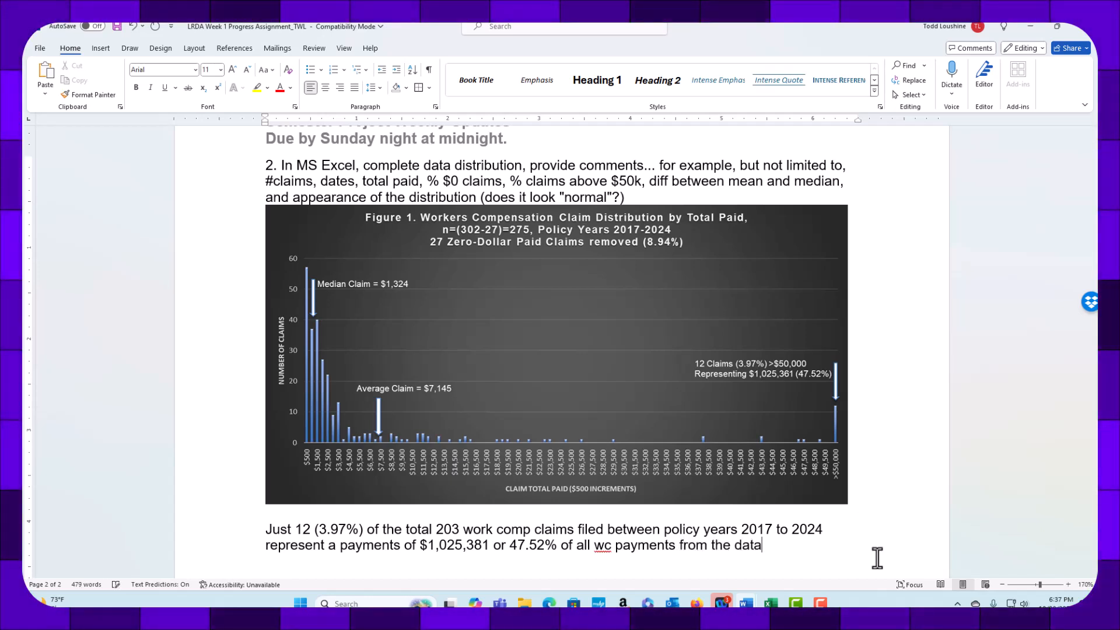
{"action": "key", "text": "BackSpace"}
{"action": "key", "text": "BackSpace"}
{"action": "key", "text": "BackSpace"}
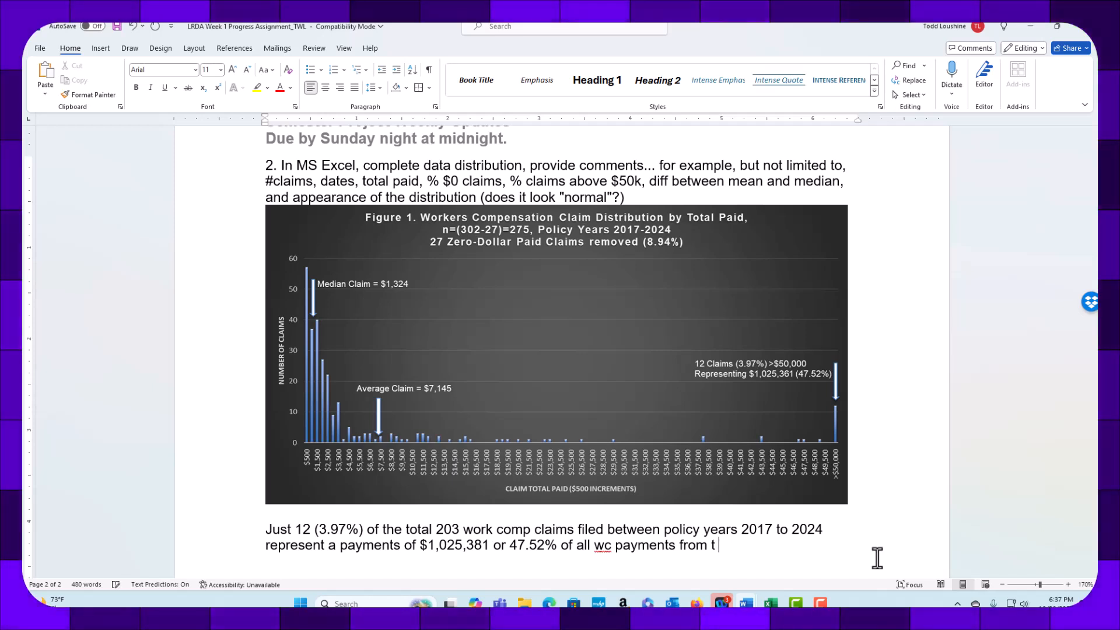
{"action": "key", "text": "BackSpace"}
{"action": "key", "text": "BackSpace"}
{"action": "key", "text": "BackSpace"}
{"action": "key", "text": "BackSpace"}
{"action": "key", "text": "BackSpace"}
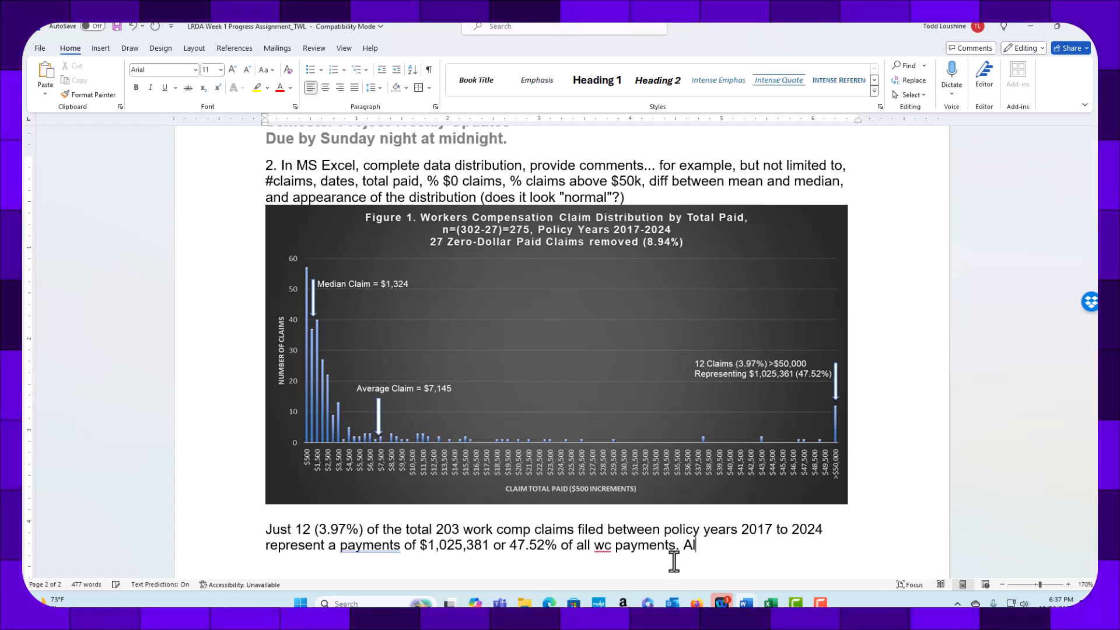
Continue the comment below the chart with "Also of interest is the skewed nature of the distribution".
{"action": "type", "text": "so of i"}
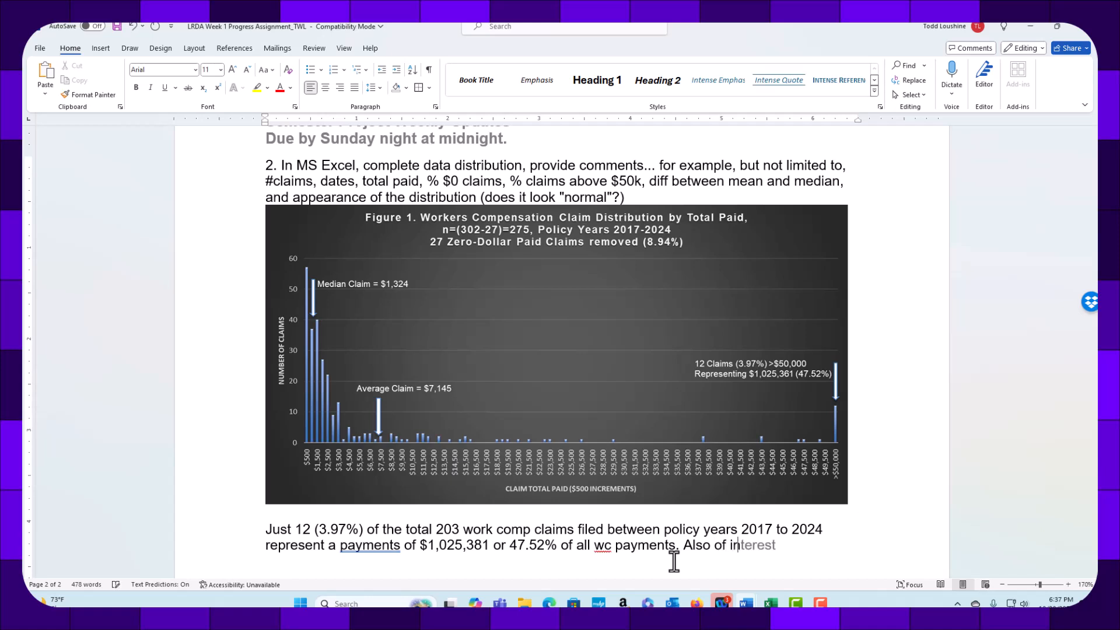
{"action": "type", "text": "ntere"}
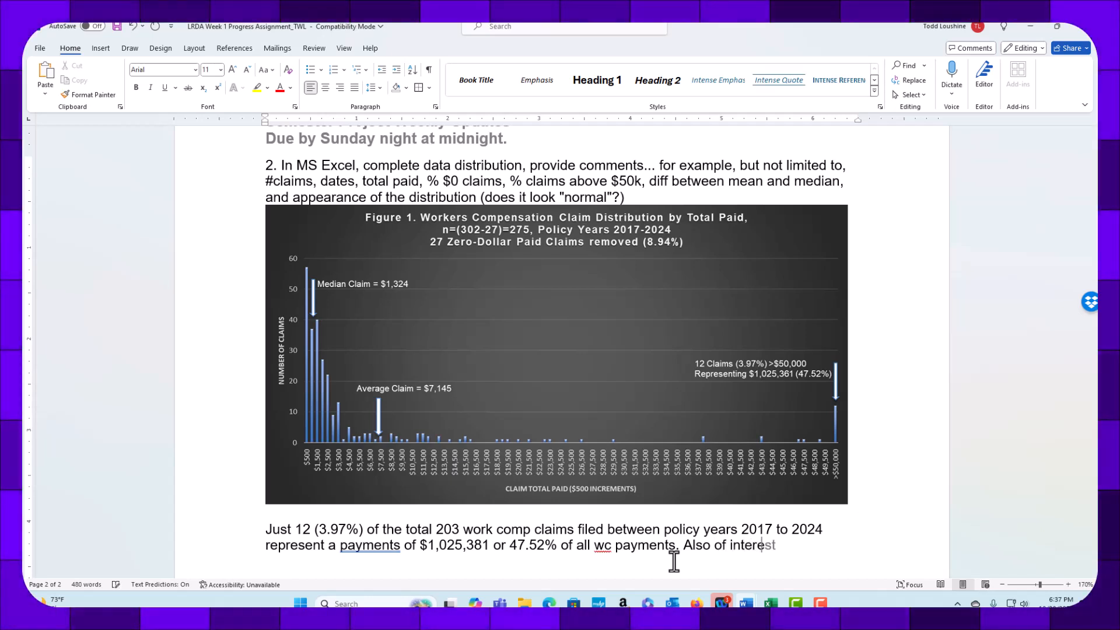
{"action": "type", "text": "st is the"}
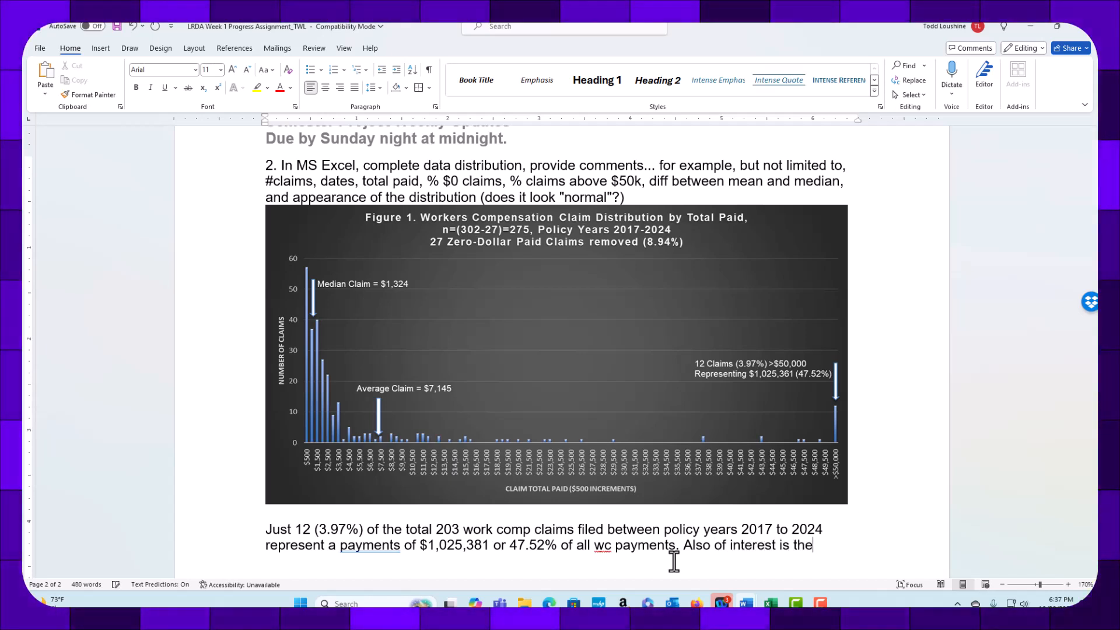
{"action": "type", "text": "dif differe"}
{"action": "key", "text": "BackSpace"}
{"action": "key", "text": "BackSpace"}
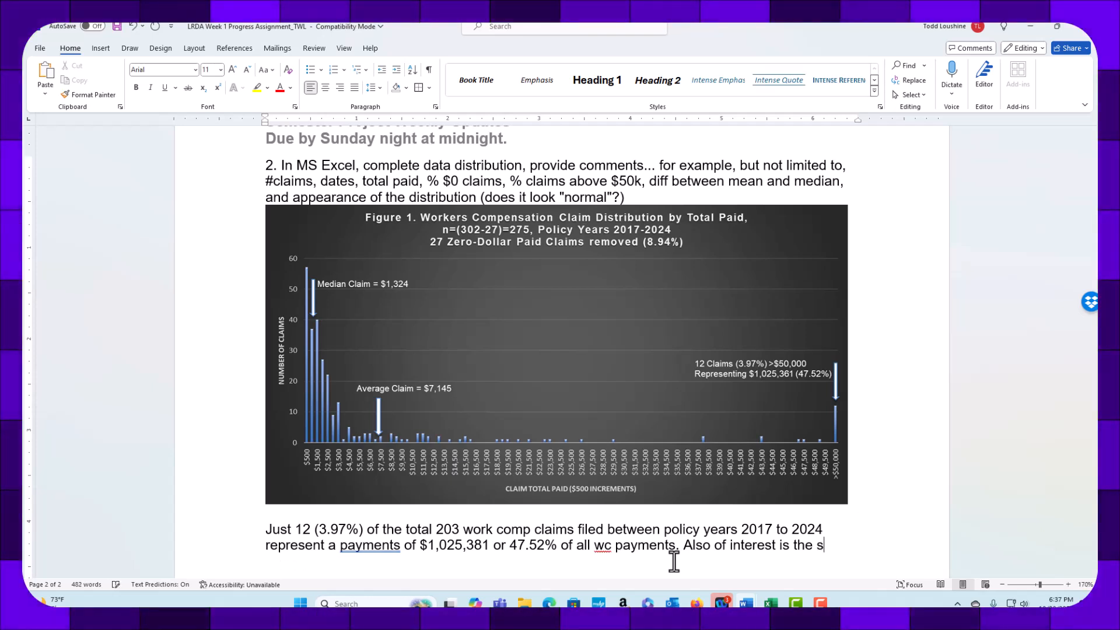
{"action": "type", "text": "k comp claims filed between policy years 2017 to 2024 represent a payments of $1,025,381 or 47.52% of all wc payments. Also of interest is the skewed nat"}
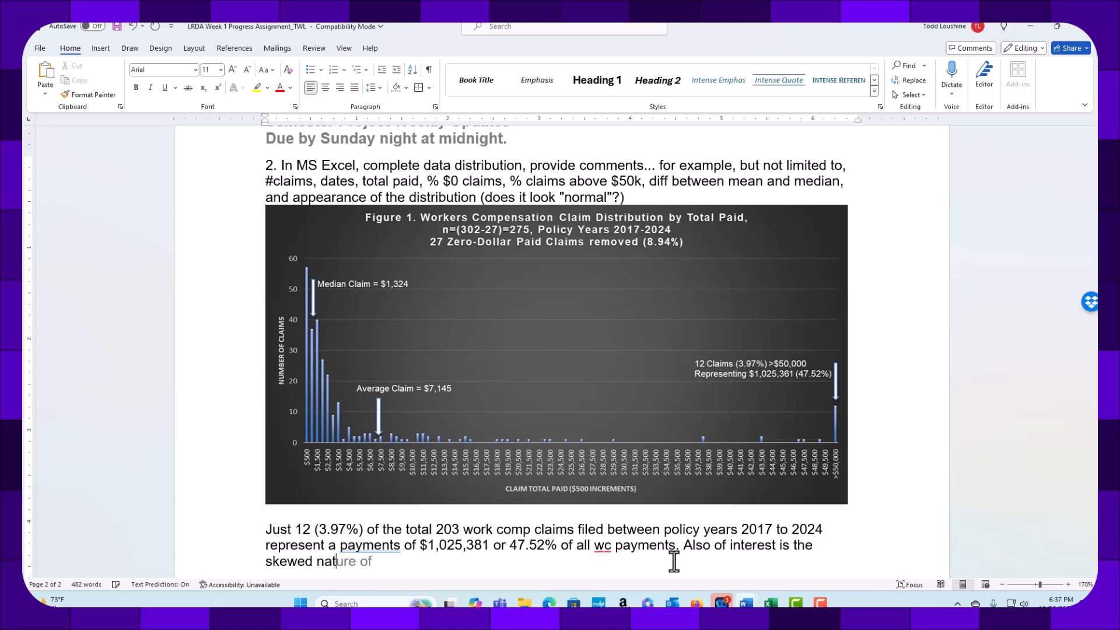
{"action": "type", "text": "ure of the dist"}
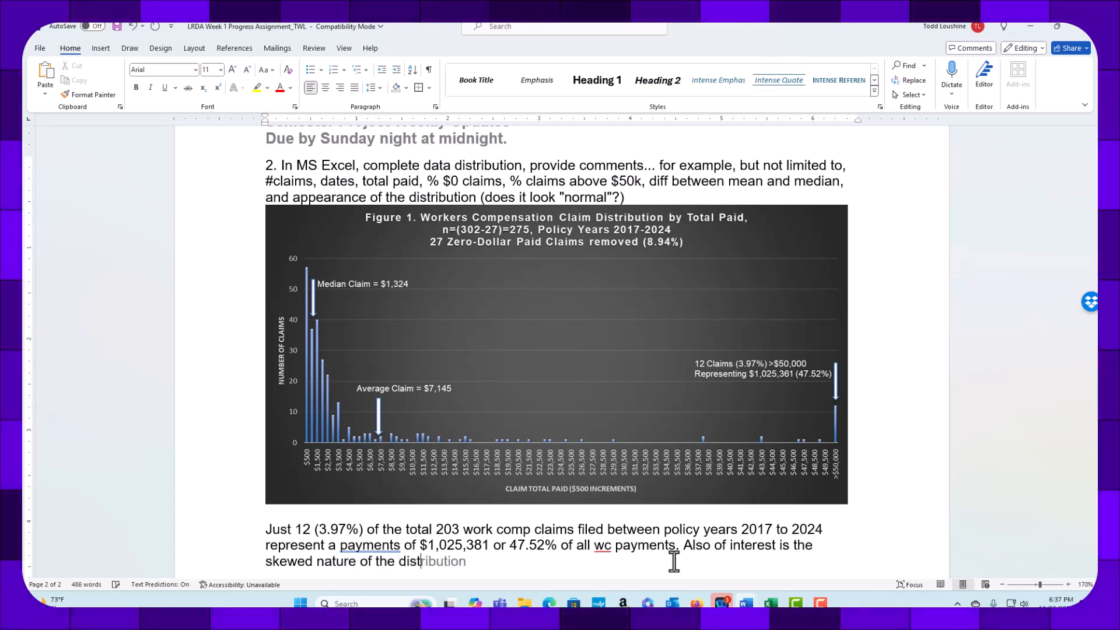
{"action": "type", "text": "ribution in w"}
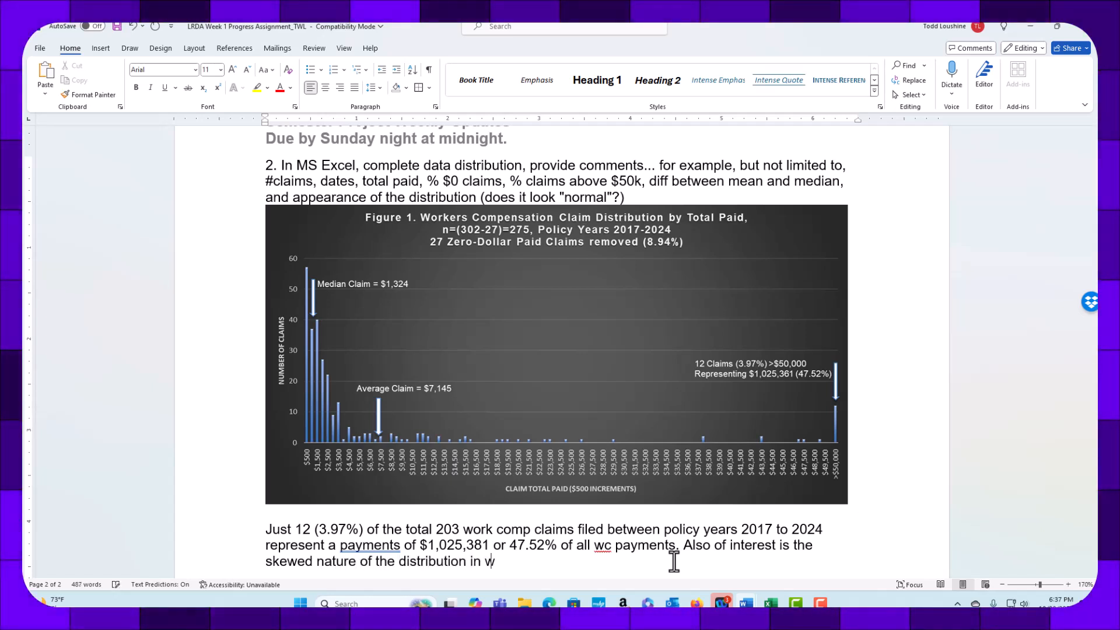
Complete the clause about the distribution with "in which most of the claims are below $4,000,".
{"action": "type", "text": "hich most"}
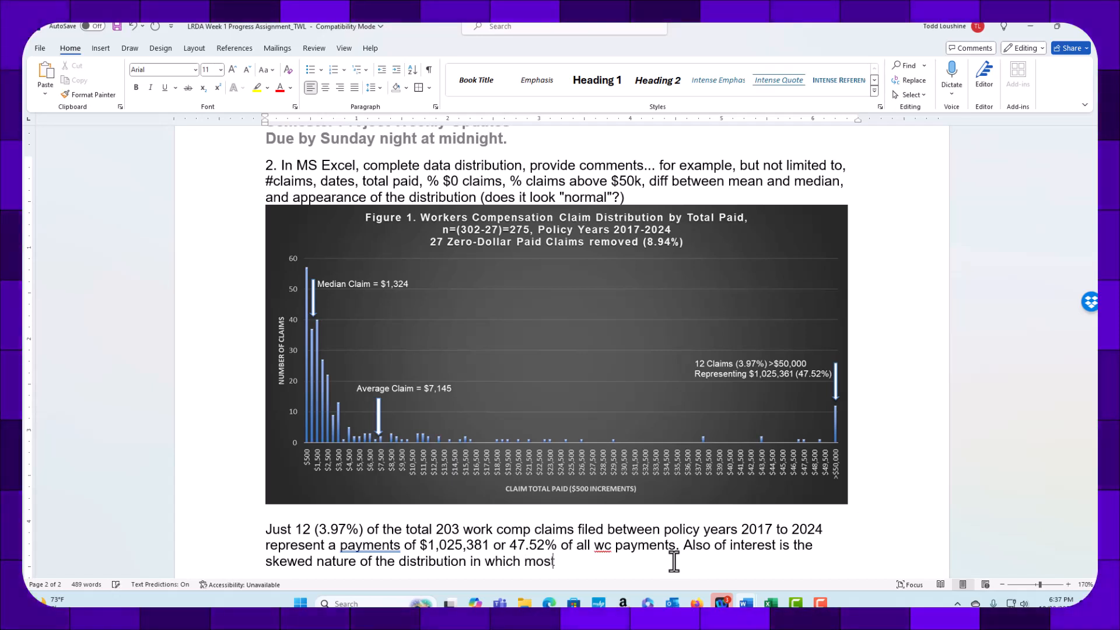
{"action": "type", "text": " of the claims"}
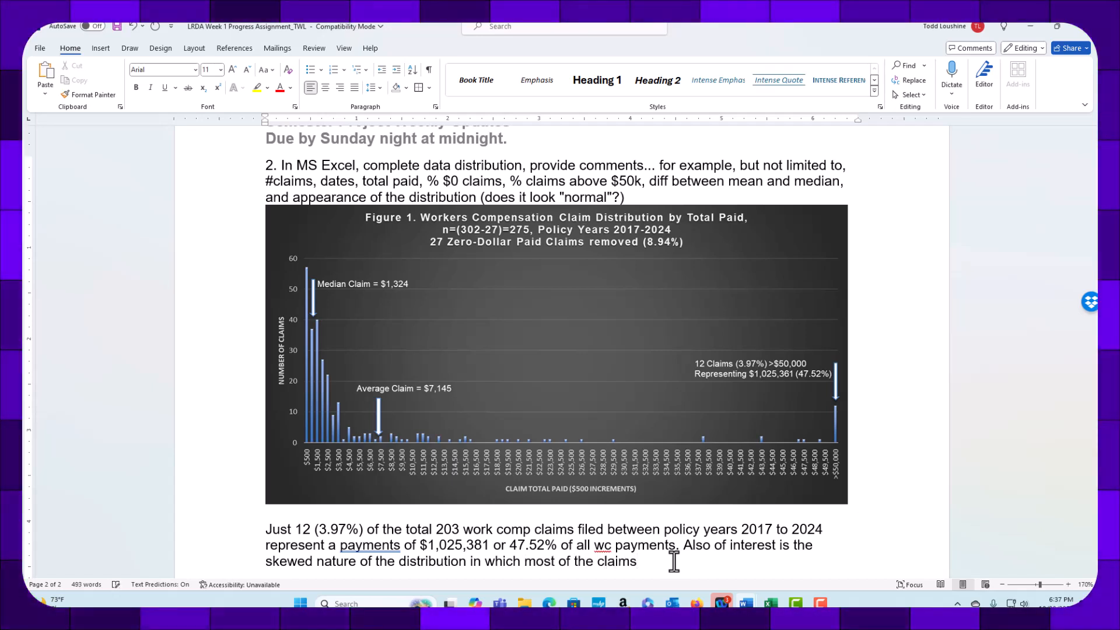
{"action": "type", "text": " are "}
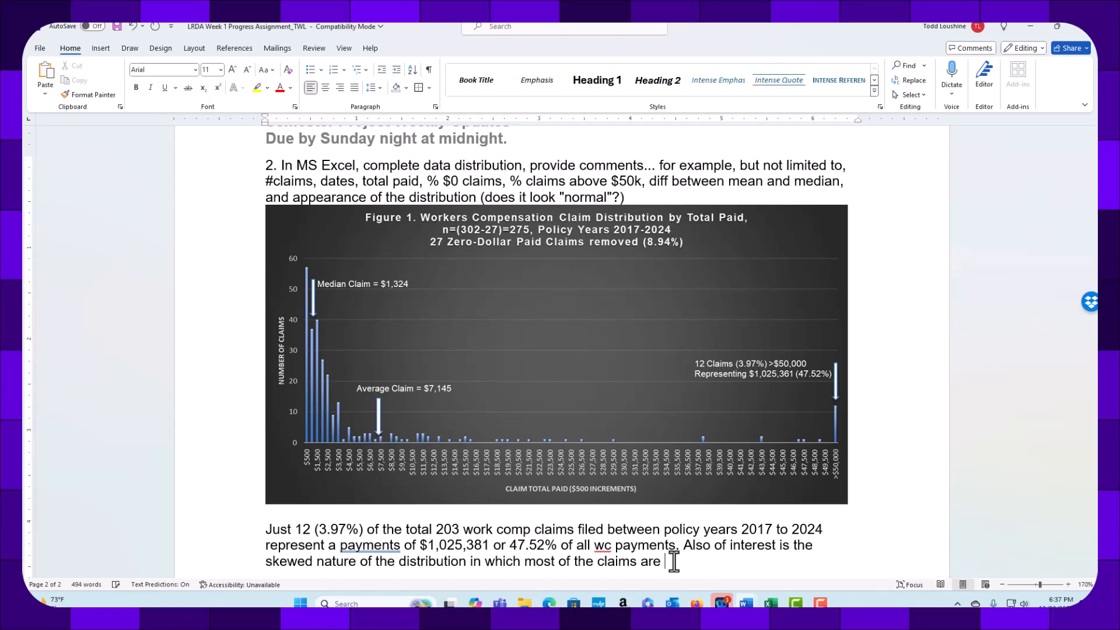
{"action": "type", "text": "below "}
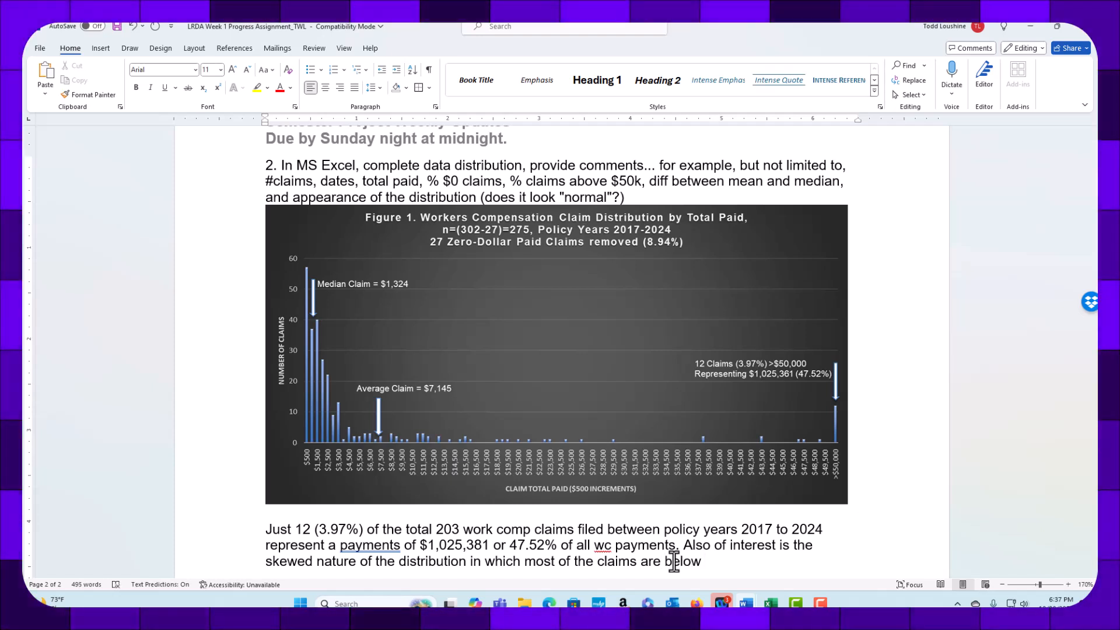
{"action": "type", "text": "$4"}
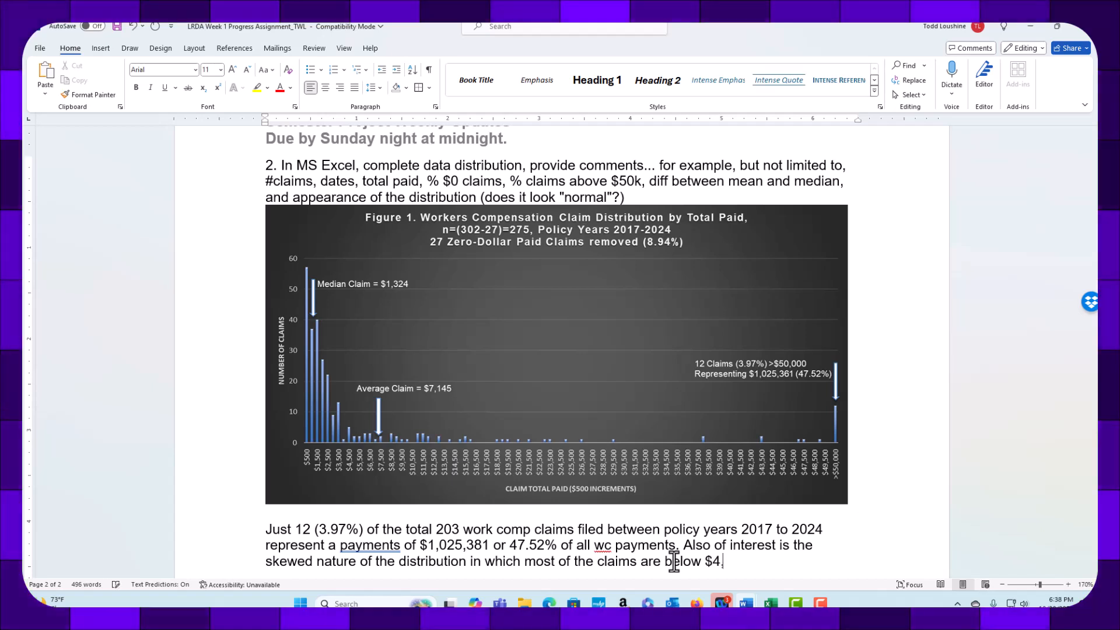
{"action": "type", "text": ",000, "}
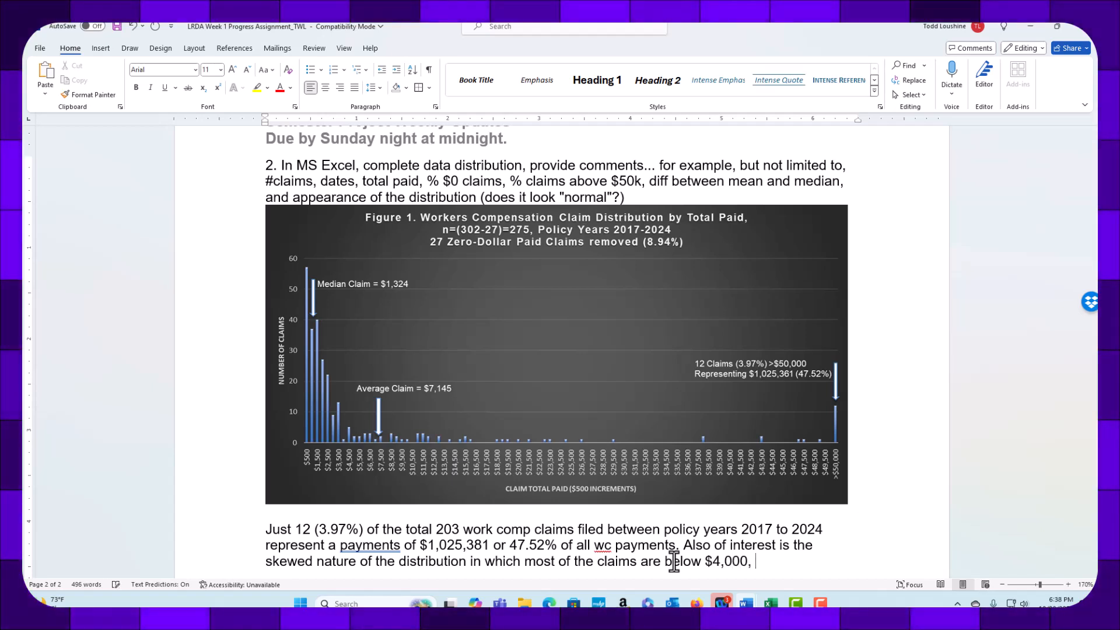
Add the median and mean comparison "in fact the median claim amount is $1,324 vs. the average claim paid is $7,145.".
{"action": "type", "text": "in fact the "}
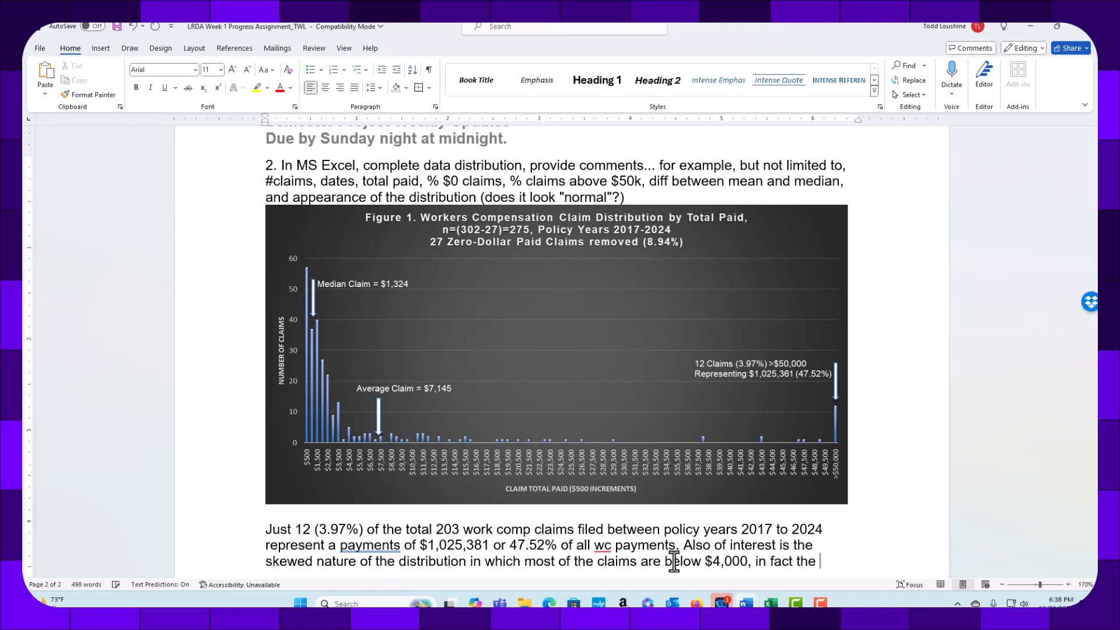
{"action": "type", "text": "median c"}
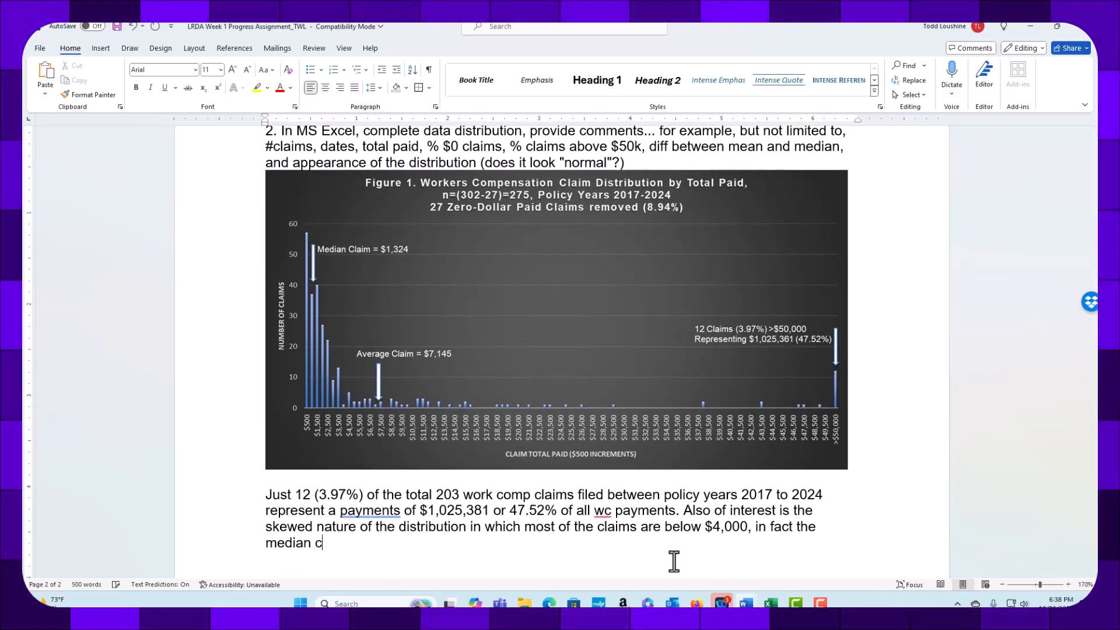
{"action": "type", "text": "laim amount i"}
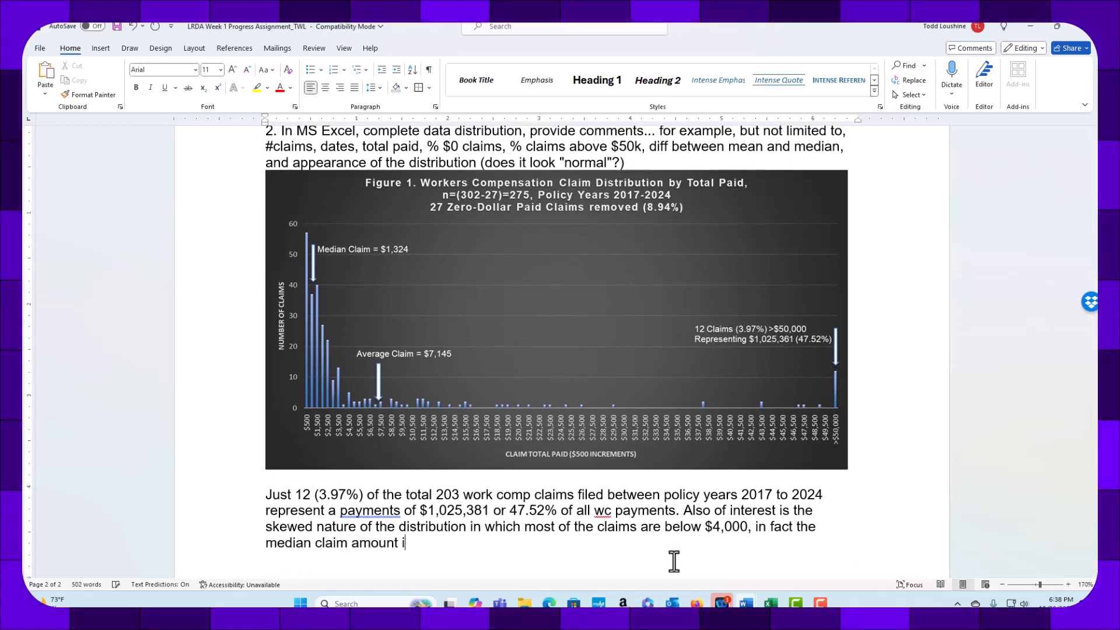
{"action": "type", "text": "s $1"}
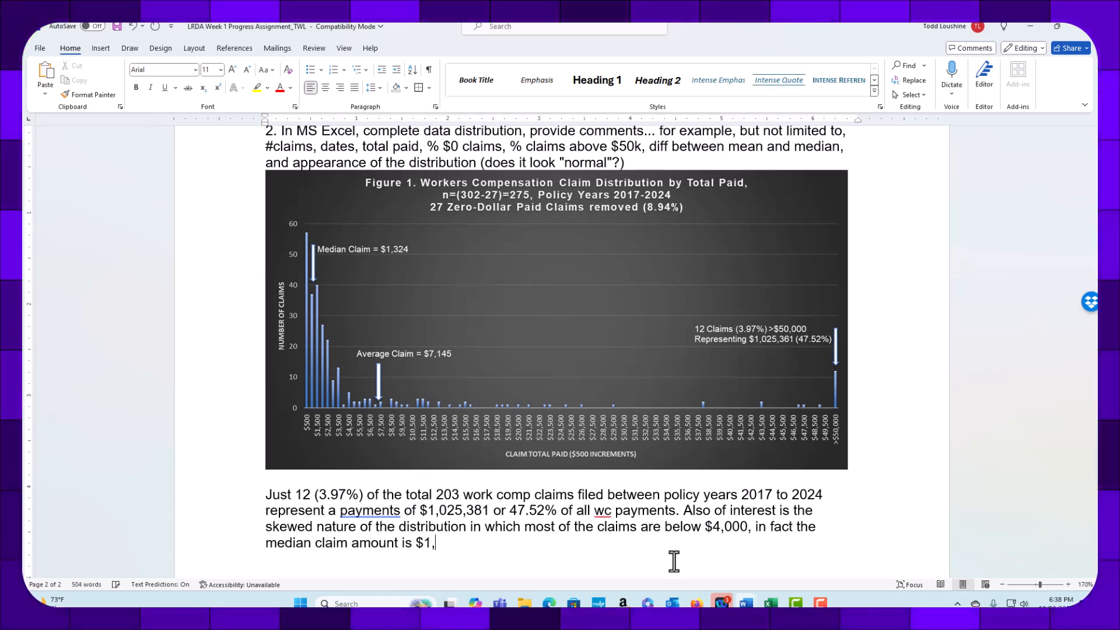
{"action": "type", "text": ",324 v"}
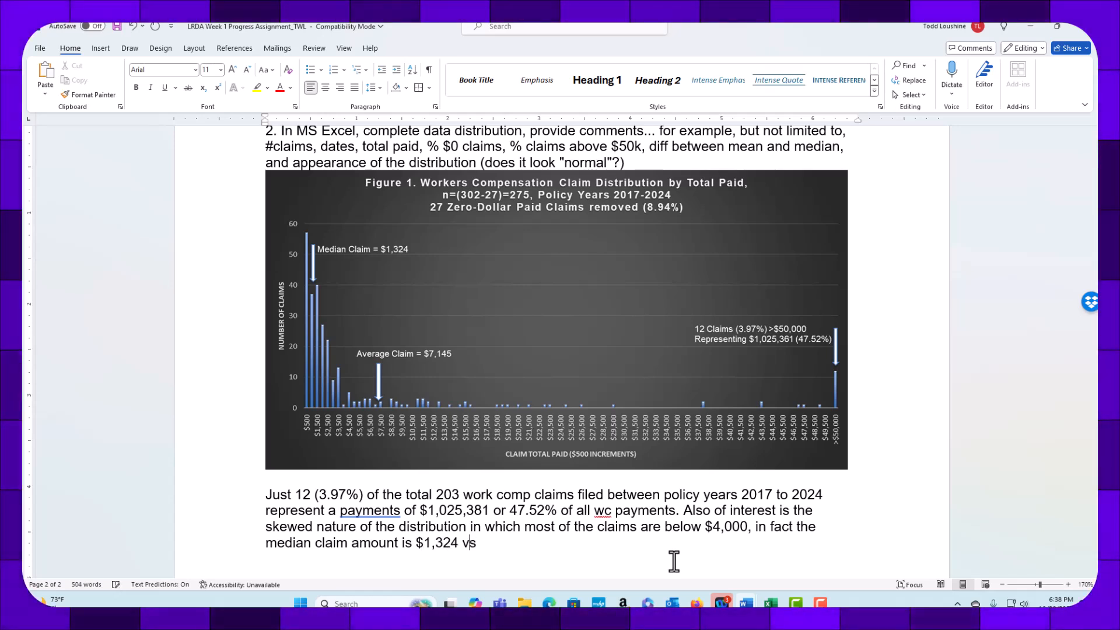
{"action": "type", "text": "s. the average "}
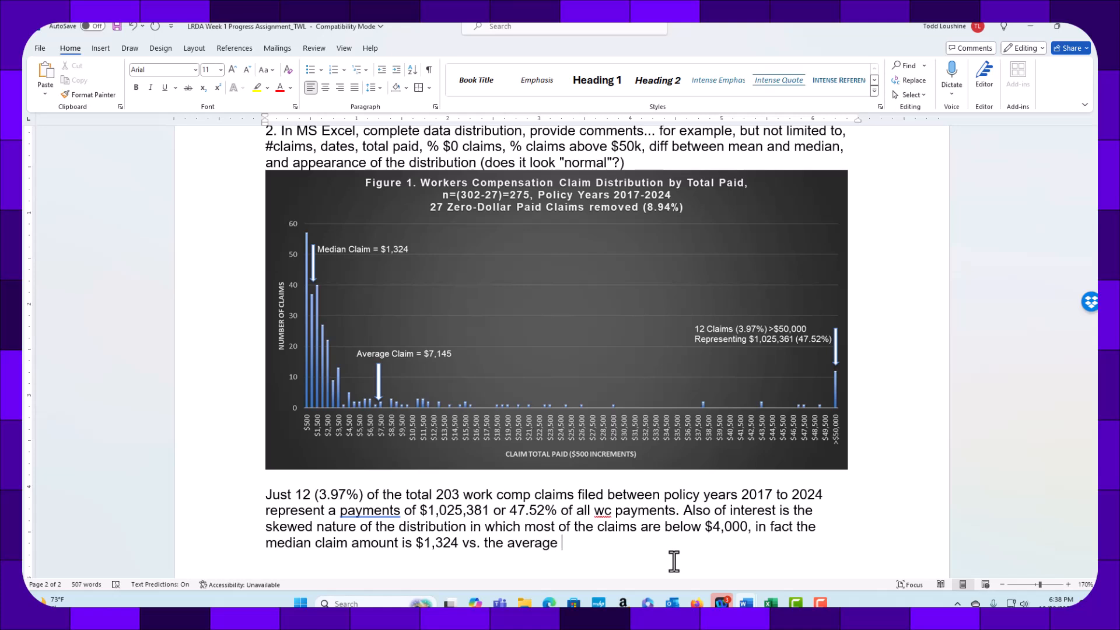
{"action": "type", "text": "claim"}
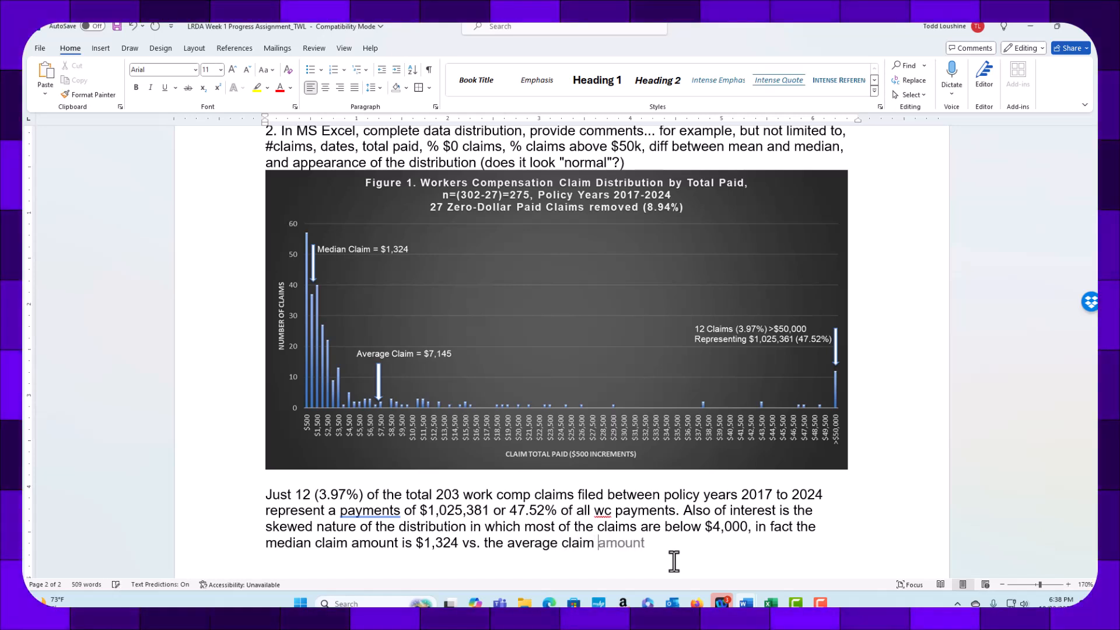
{"action": "type", "text": " paid is"}
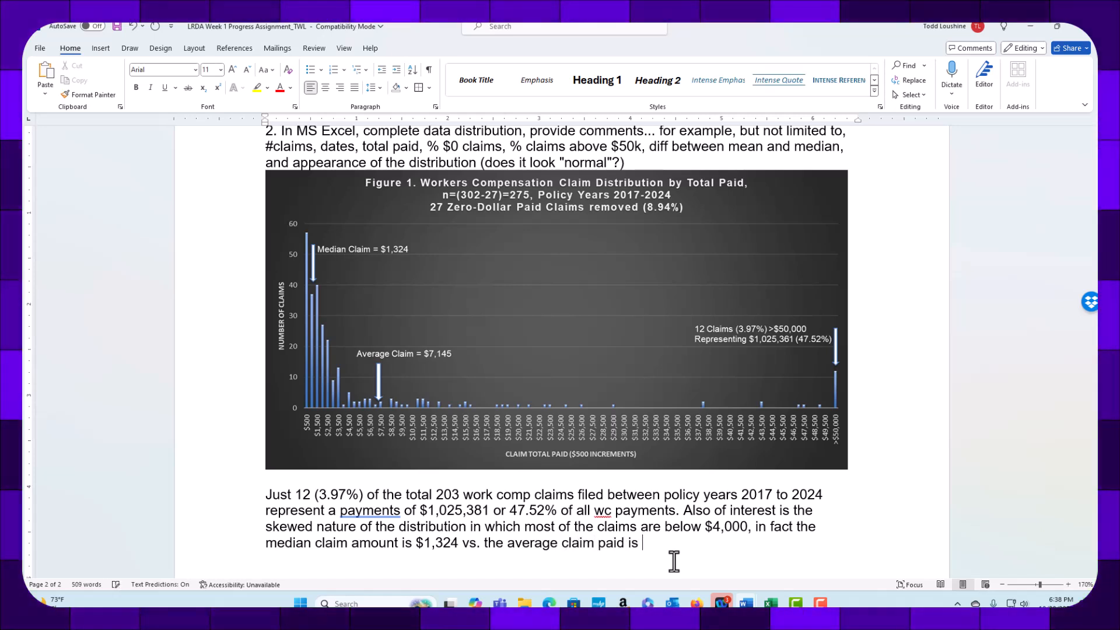
{"action": "type", "text": " $7"}
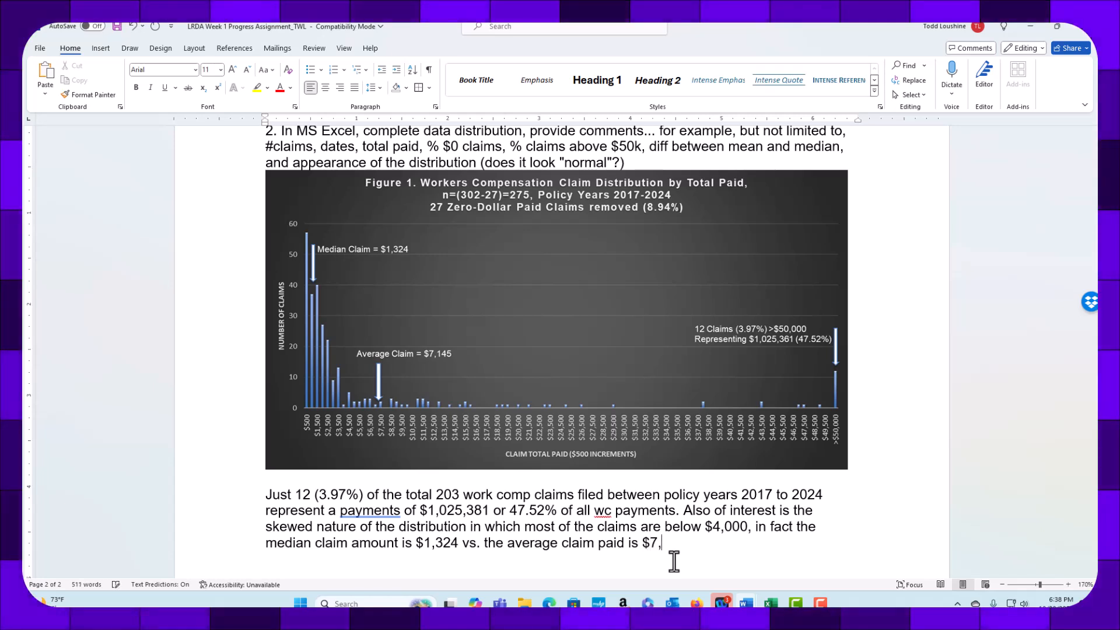
{"action": "type", "text": ",145. "}
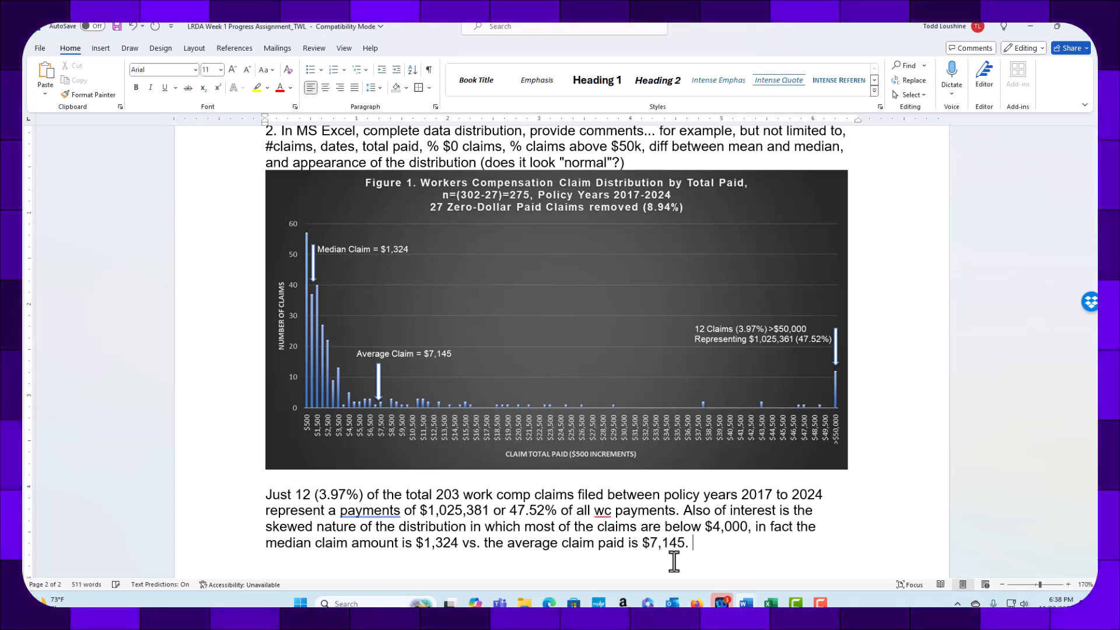
Start a new sentence in the comment: "This requires an analysis of outliers to compare and contrast more expensive claims".
{"action": "type", "text": "This requi"}
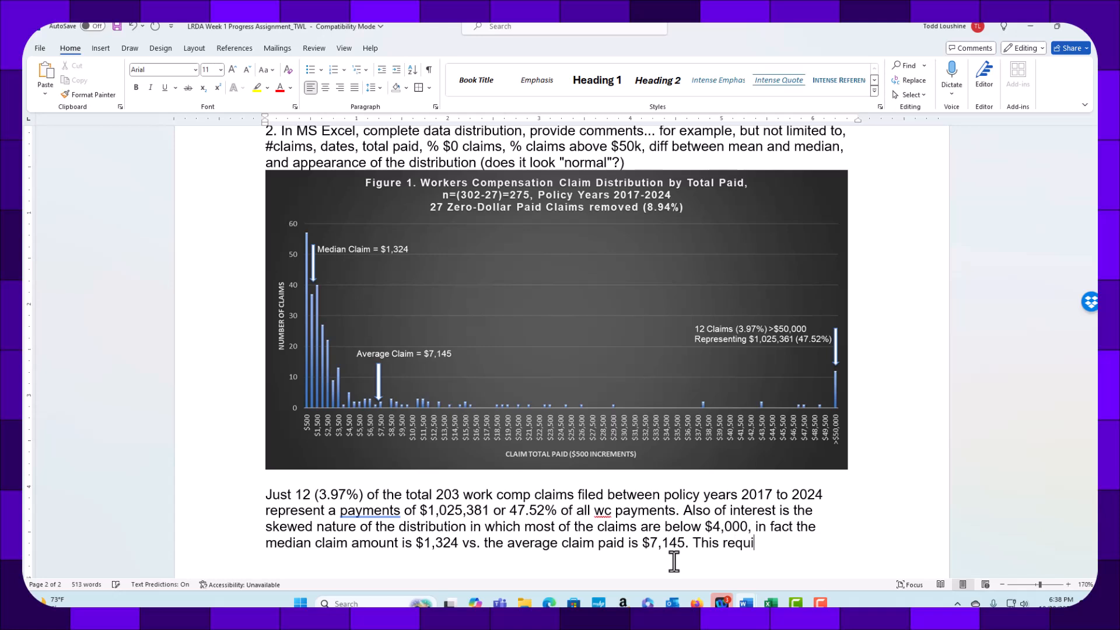
{"action": "type", "text": "res an analysis of"}
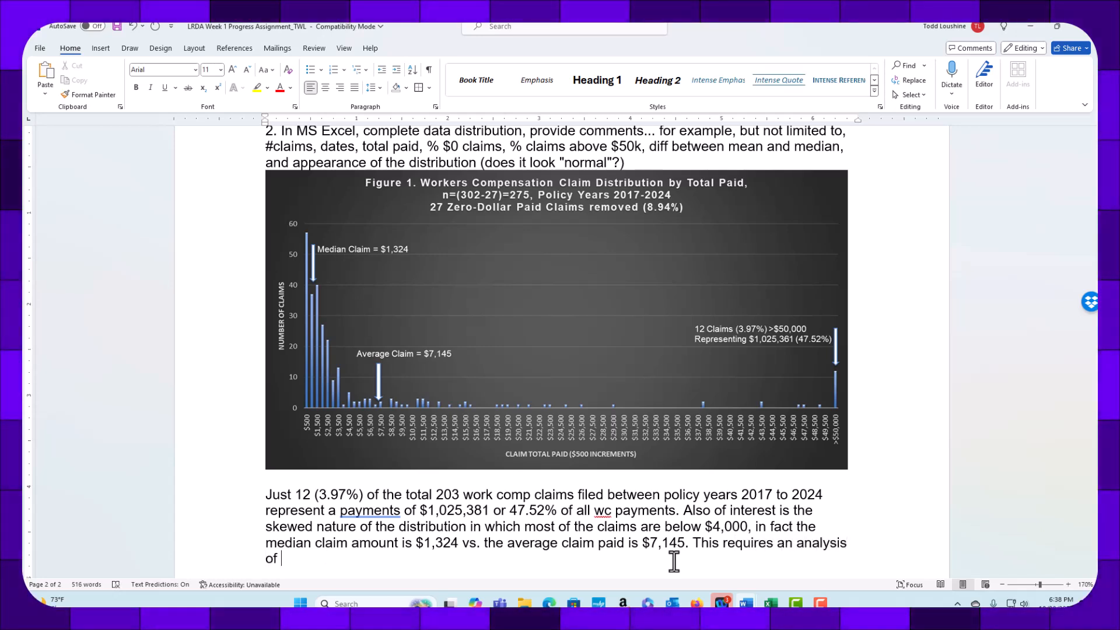
{"action": "type", "text": " outliers"}
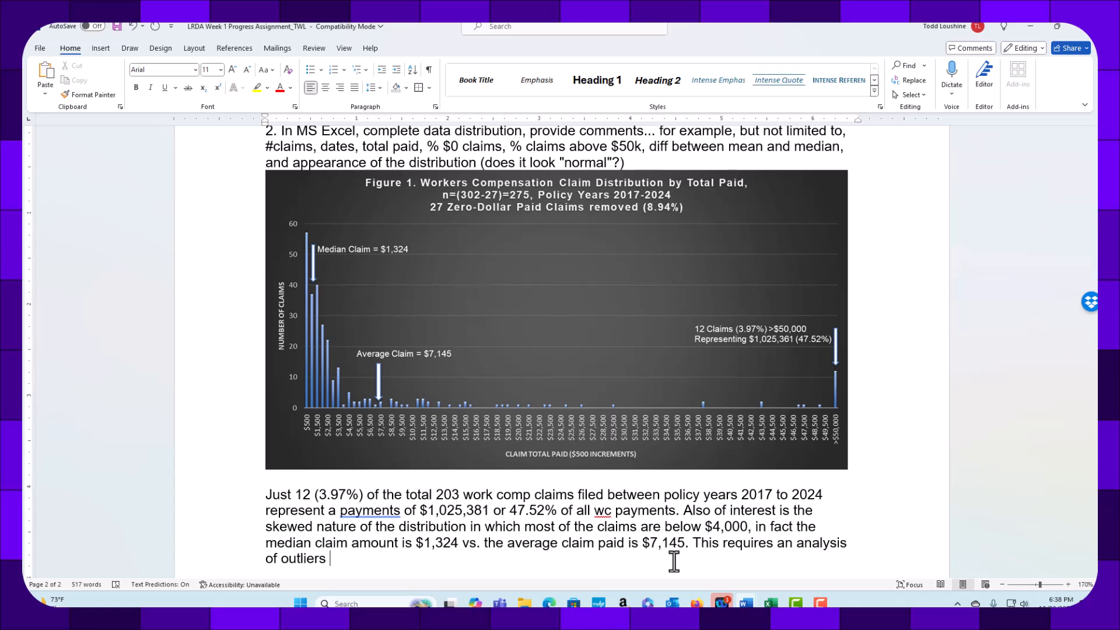
{"action": "type", "text": "b"}
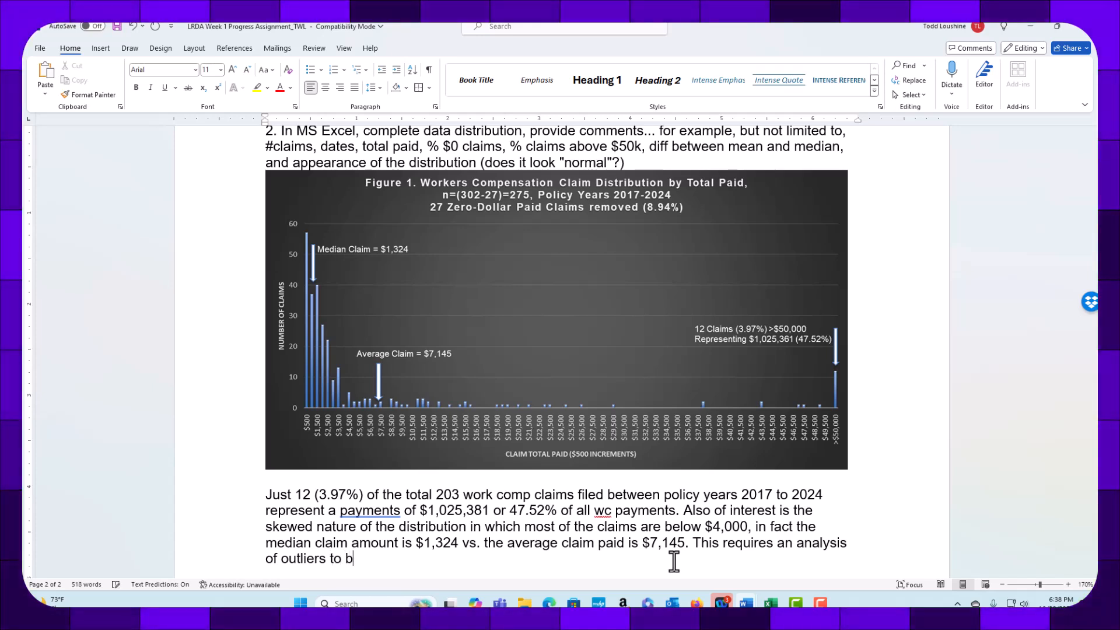
{"action": "type", "text": "e"}
{"action": "key", "text": "BackSpace"}
{"action": "key", "text": "BackSpace"}
{"action": "type", "text": "compar"}
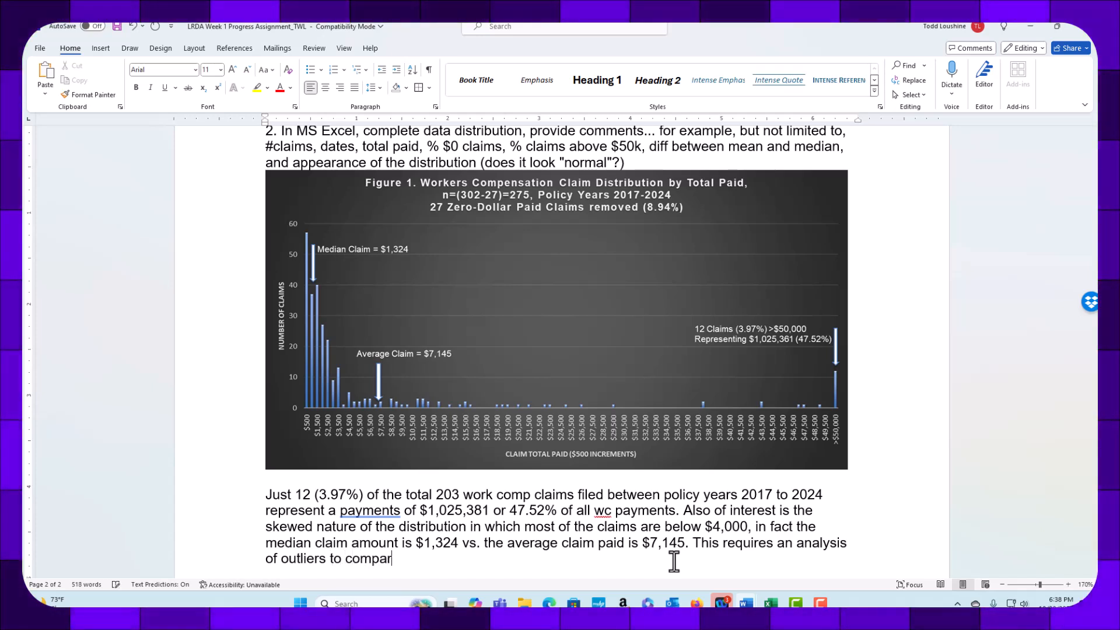
{"action": "type", "text": "e and contrast"}
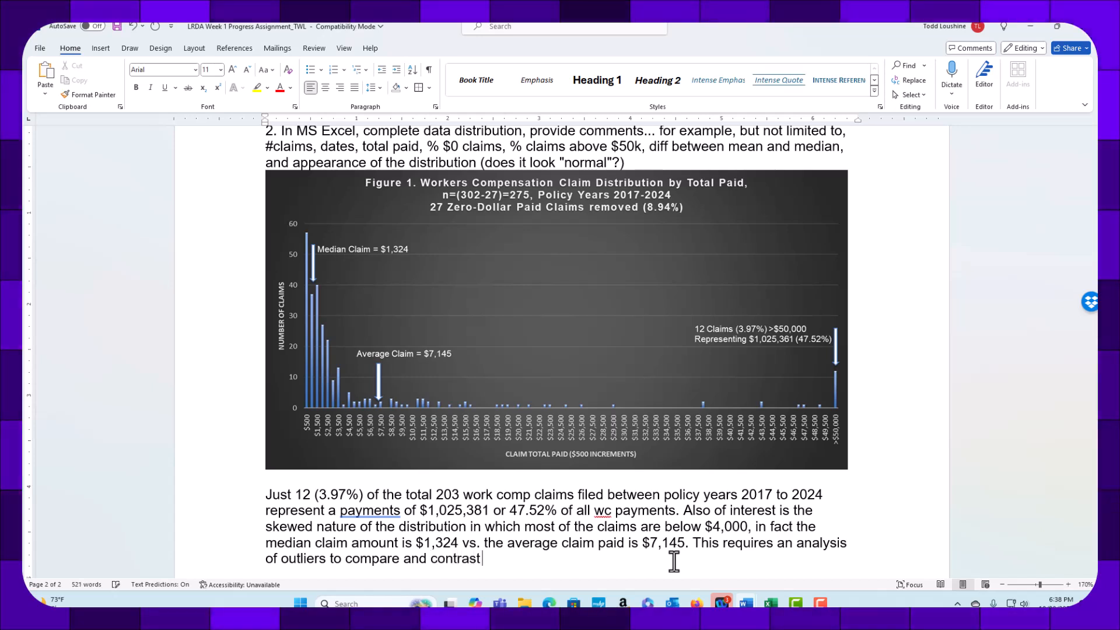
{"action": "type", "text": " more "}
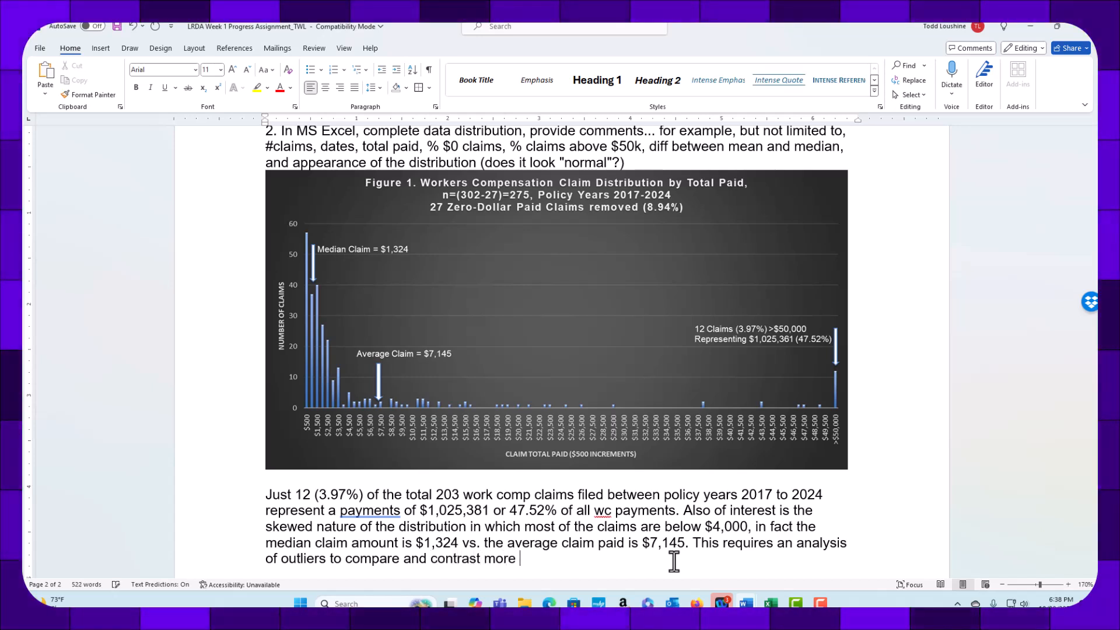
{"action": "type", "text": "expensive claims"}
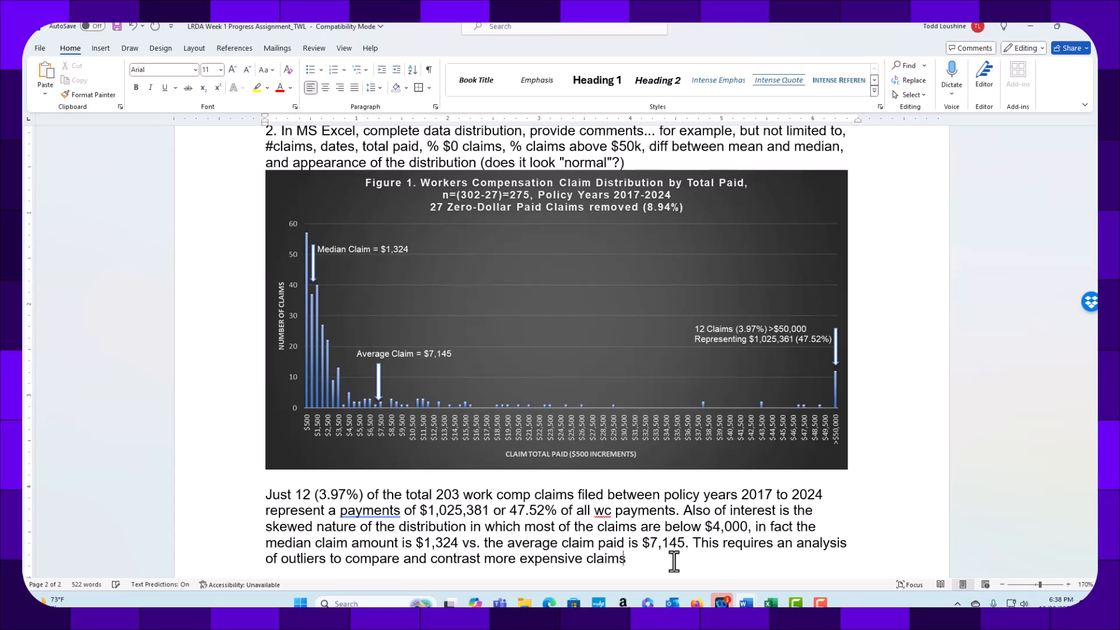
Finish the outlier sentence below the chart with "against more frequent (less expensive) claims.".
{"action": "type", "text": " again"}
{"action": "key", "text": "BackSpace"}
{"action": "type", "text": "st mor"}
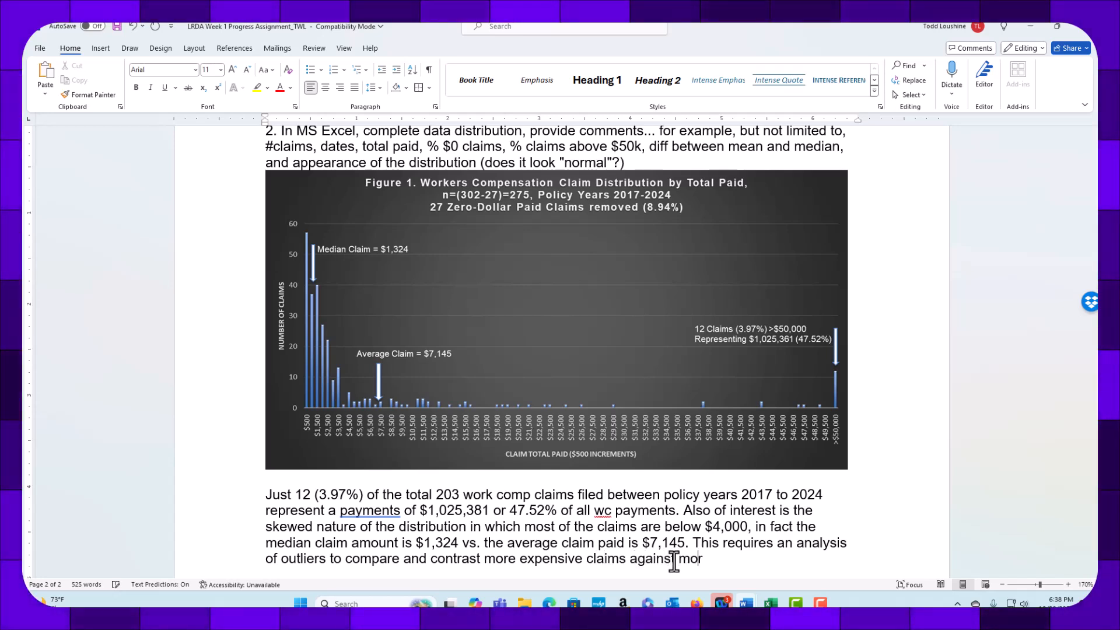
{"action": "type", "text": "e frequenty"}
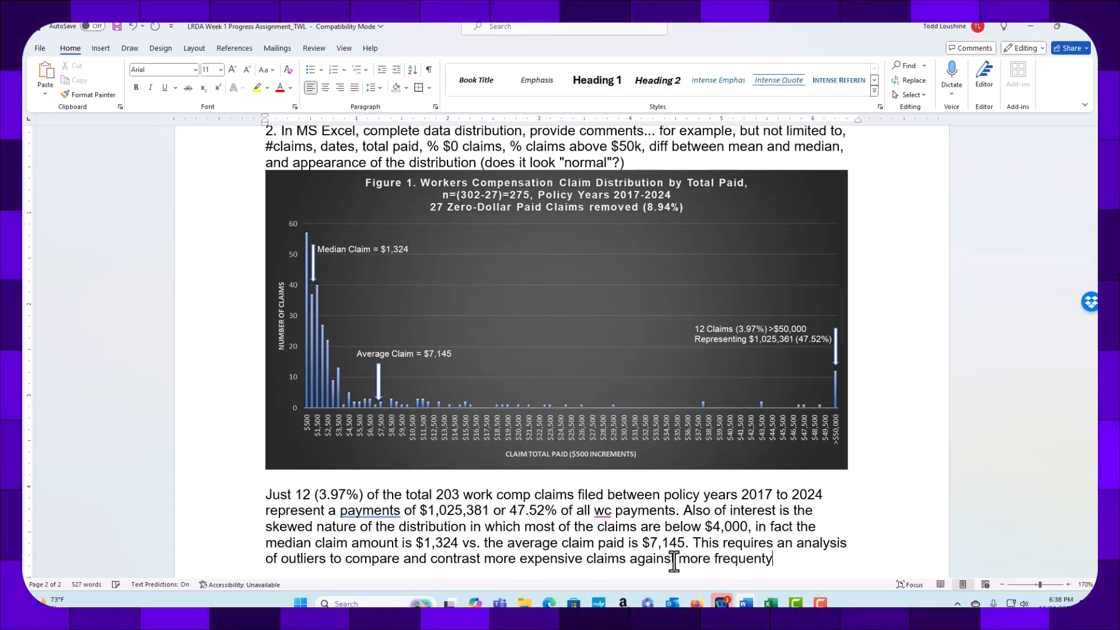
{"action": "type", "text": " ("}
{"action": "type", "text": " (l"}
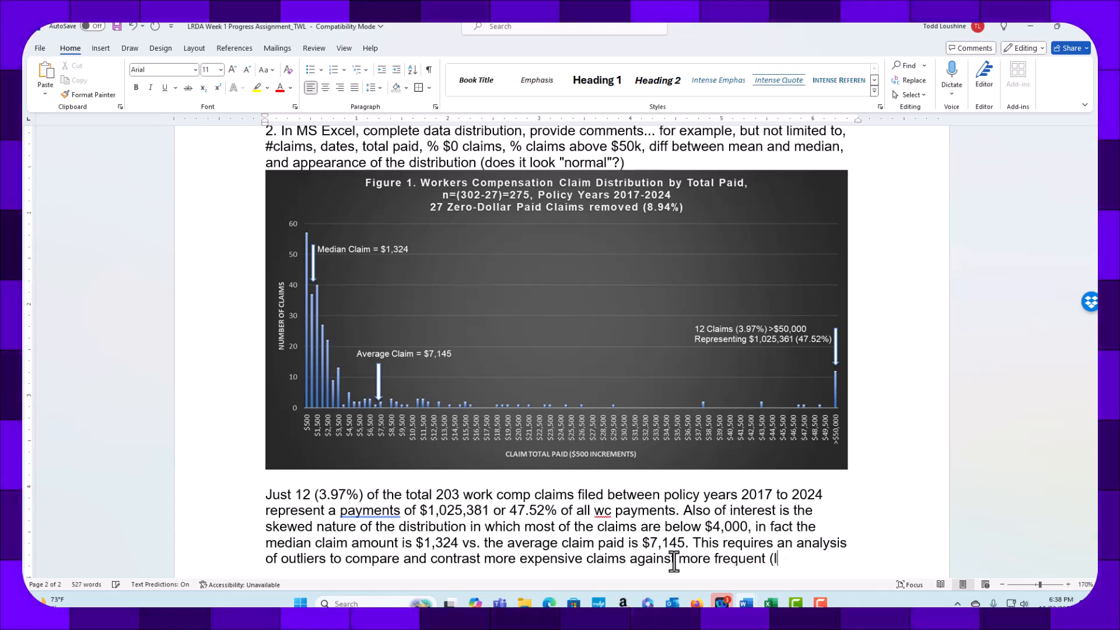
{"action": "type", "text": "ess "}
{"action": "type", "text": "expensive) claim"}
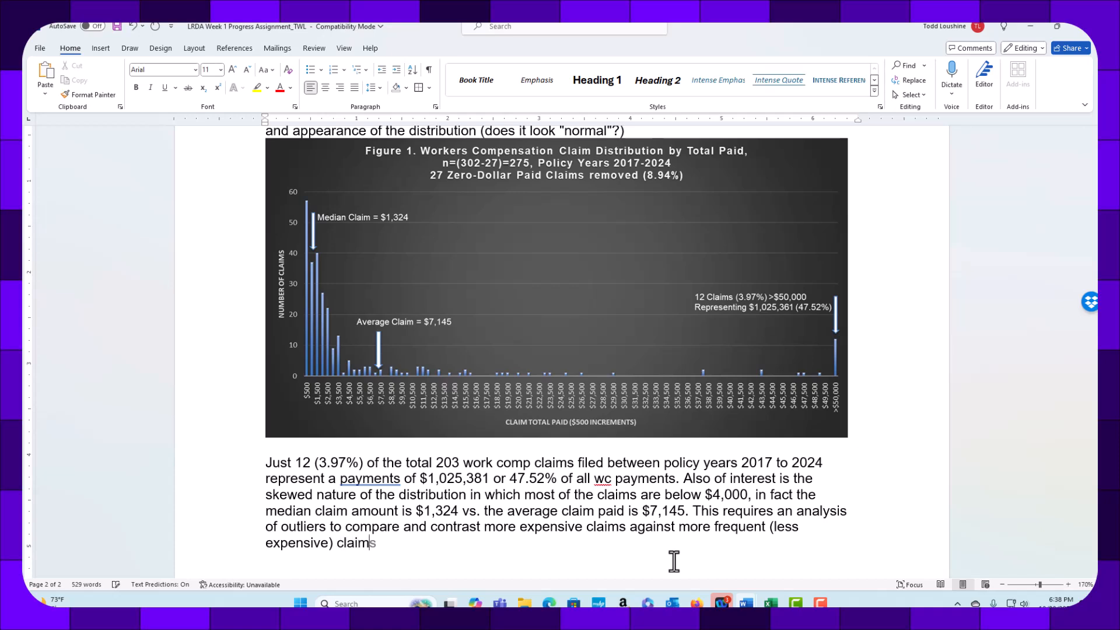
{"action": "type", "text": "s."}
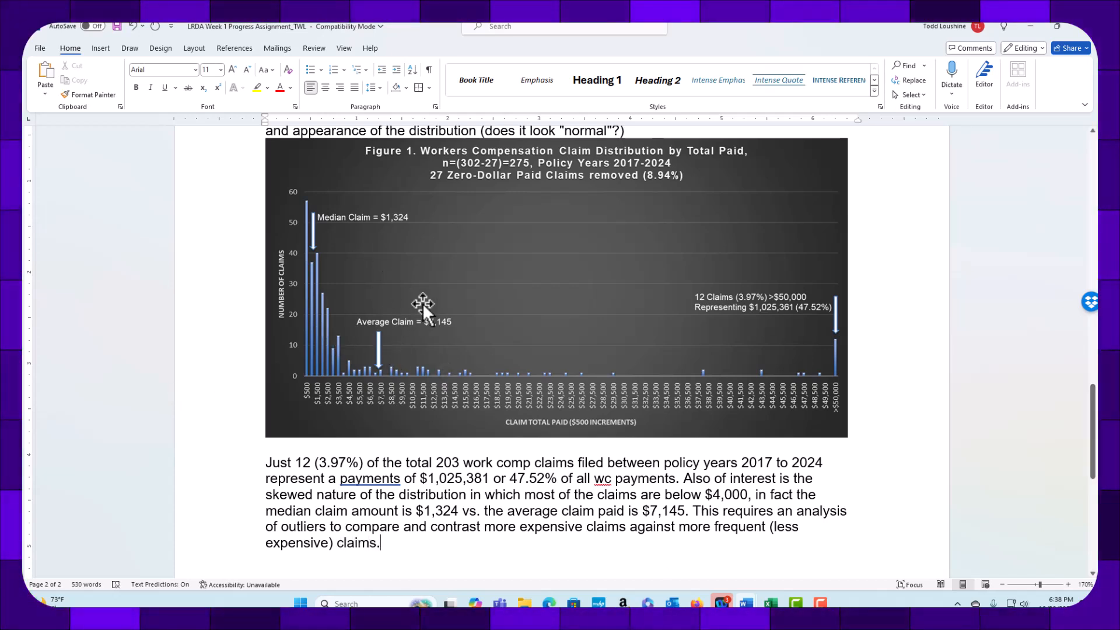
Strike through the item 3 instructions and remove the extra blank lines above them.
{"action": "scroll", "coordinate": [495, 377], "scroll_direction": "up", "scroll_amount": 3}
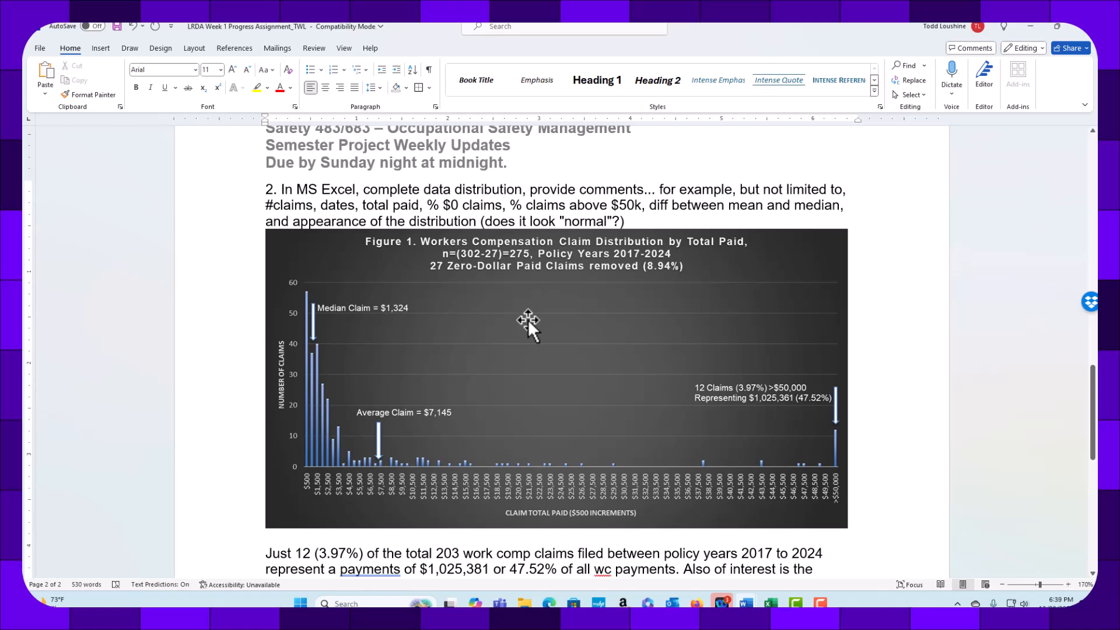
{"action": "scroll", "coordinate": [578, 350], "scroll_direction": "down", "scroll_amount": 5}
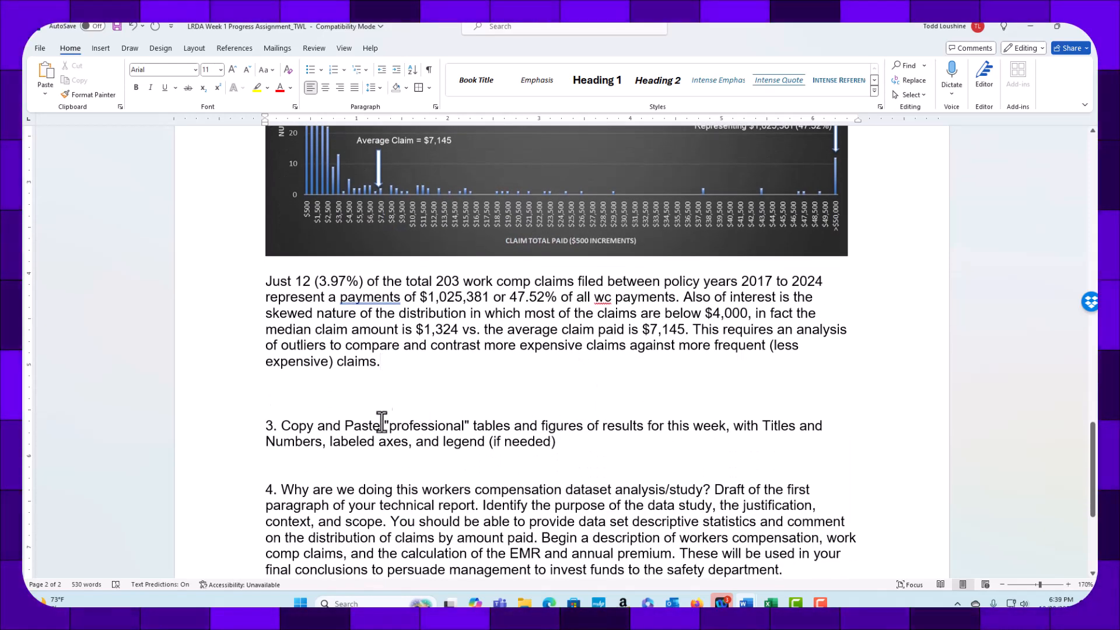
{"action": "left_click_drag", "start_coordinate": [446, 443], "coordinate": [232, 429]}
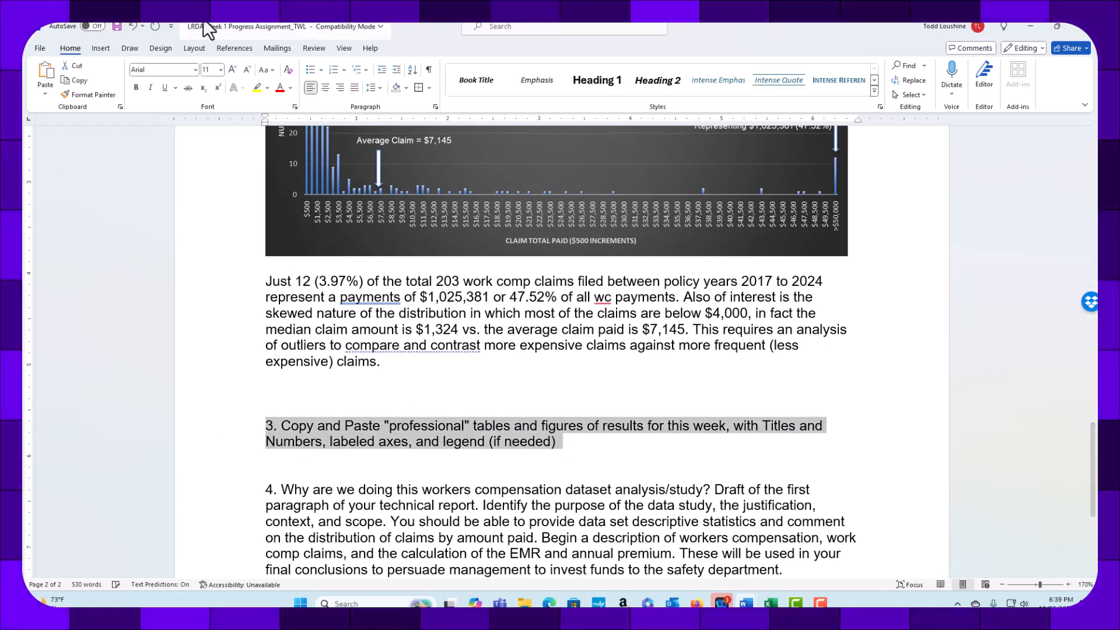
{"action": "left_click", "coordinate": [188, 88]}
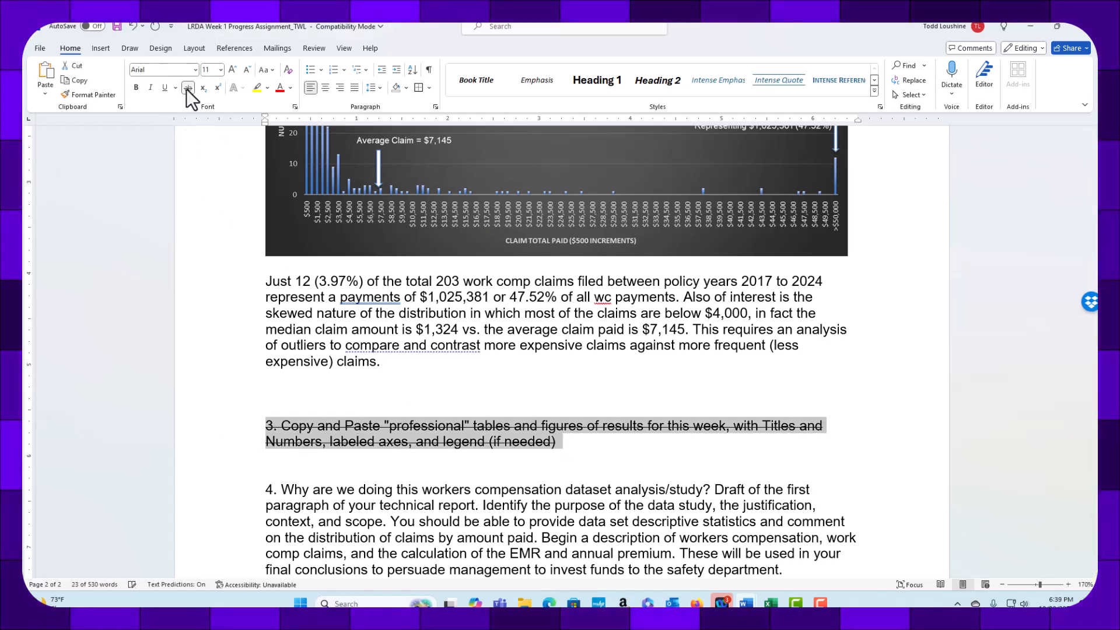
{"action": "left_click", "coordinate": [386, 406]}
{"action": "key", "text": "BackSpace"}
{"action": "key", "text": "BackSpace"}
{"action": "scroll", "coordinate": [502, 377], "scroll_direction": "down", "scroll_amount": 5}
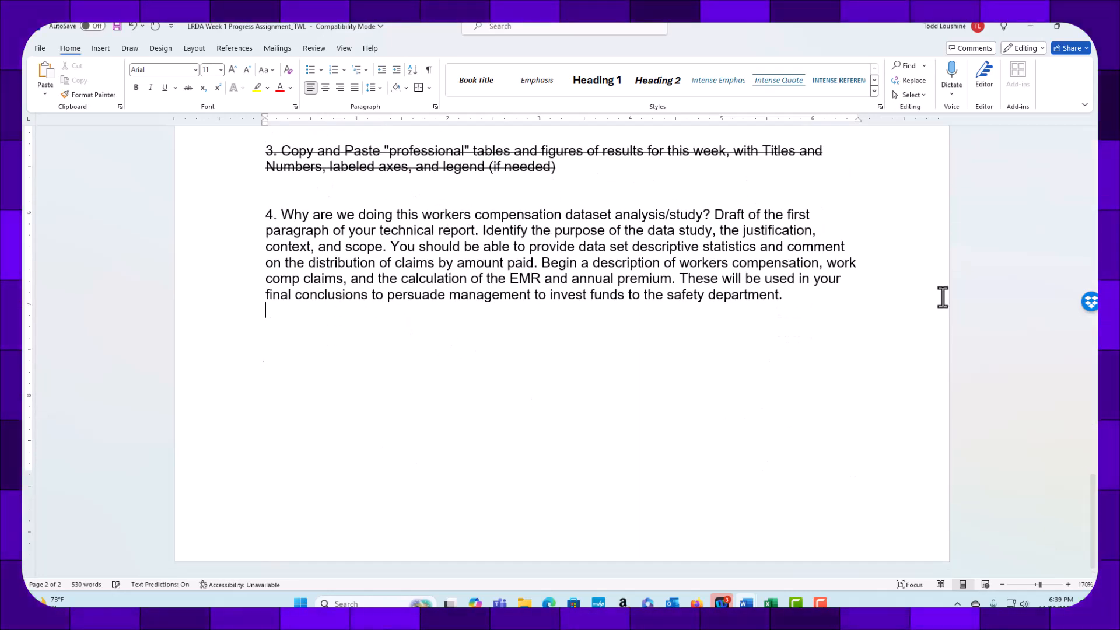
{"action": "key", "text": "Return"}
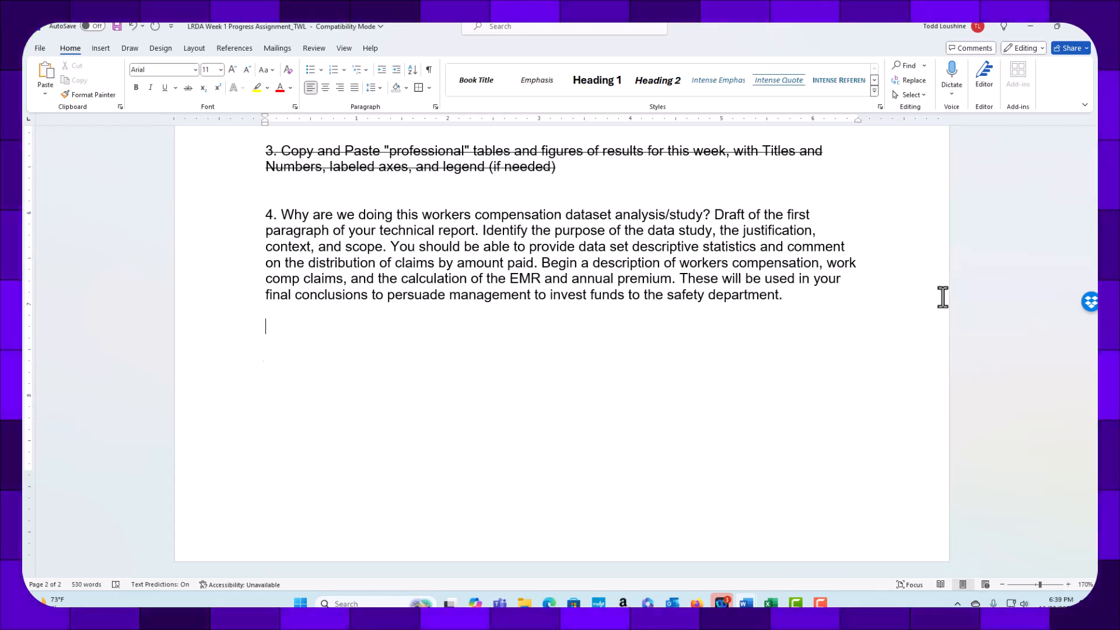
{"action": "type", "text": "A st"}
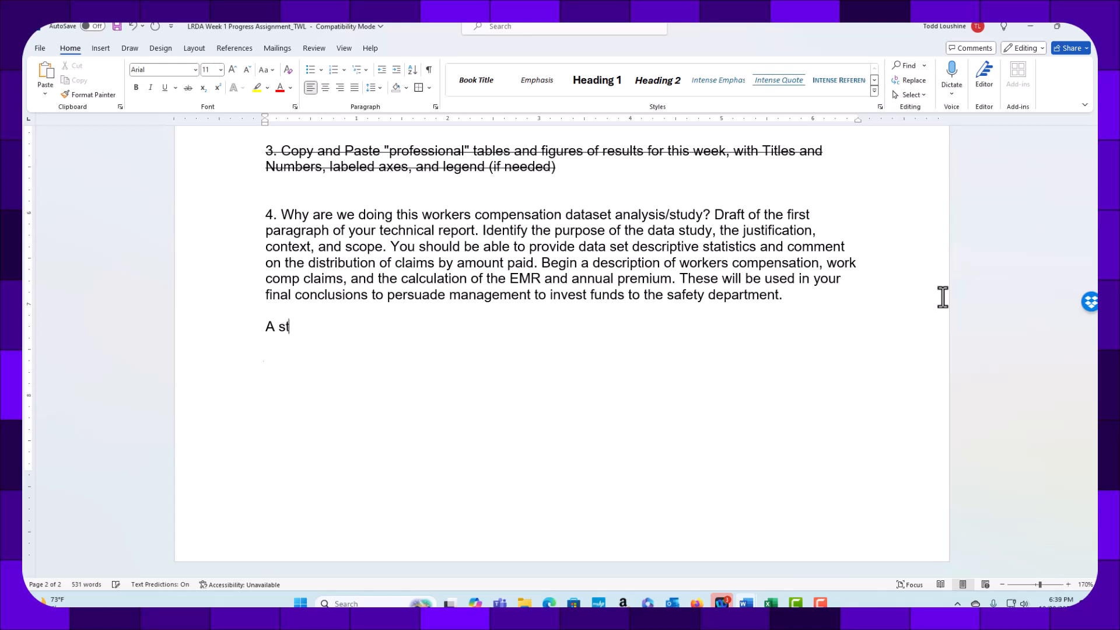
{"action": "type", "text": "udy of worker"}
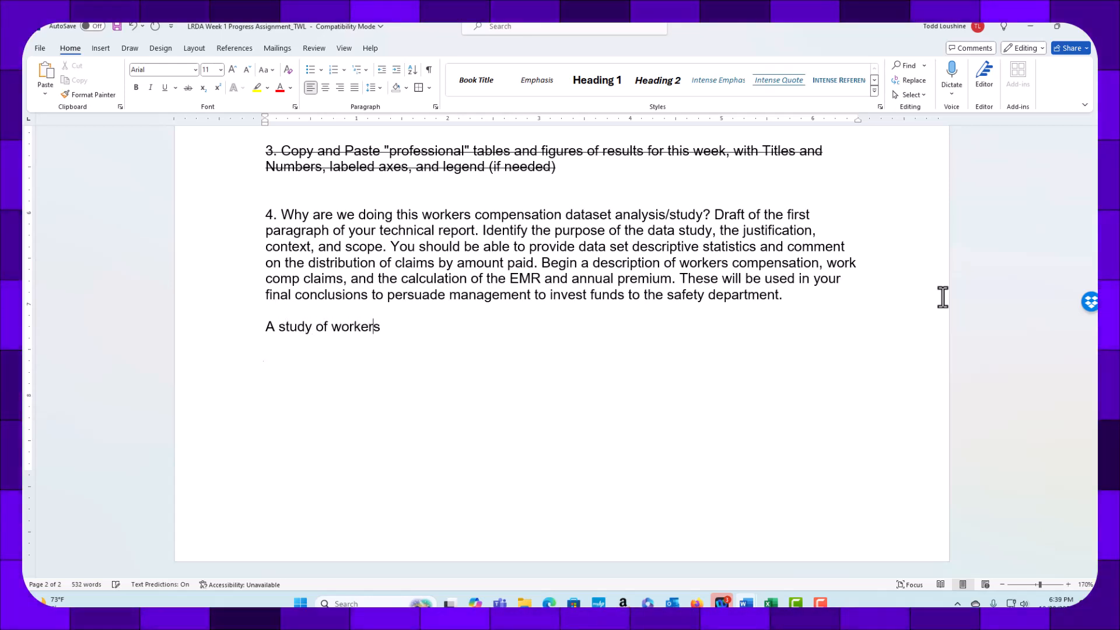
{"action": "key", "text": "BackSpace"}
{"action": "key", "text": "BackSpace"}
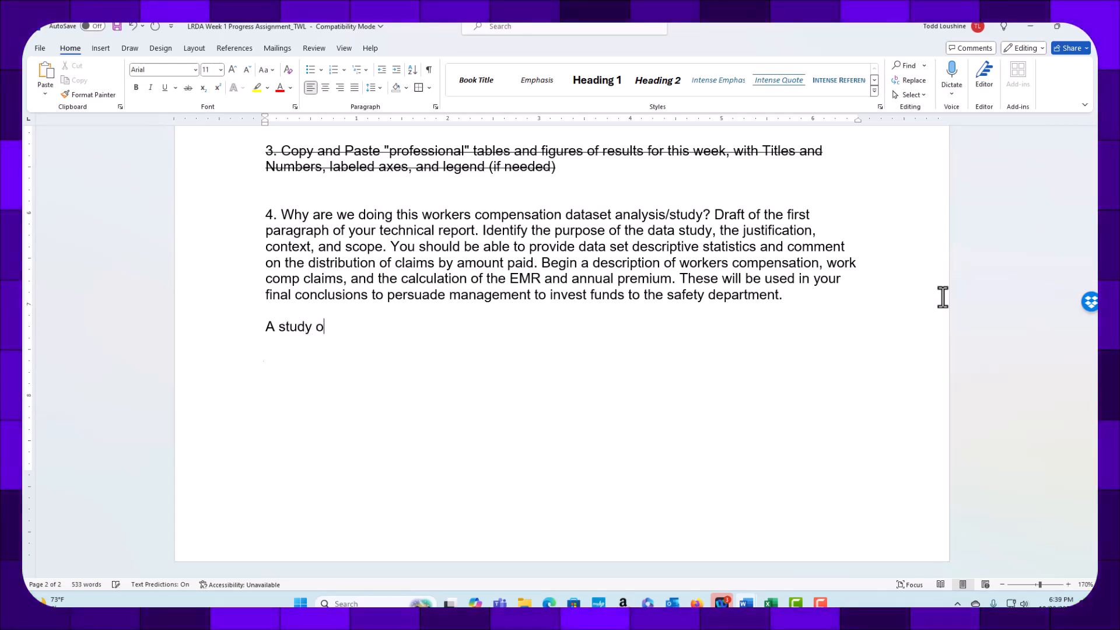
{"action": "key", "text": "BackSpace"}
{"action": "key", "text": "BackSpace"}
{"action": "key", "text": "BackSpace"}
{"action": "key", "text": "BackSpace"}
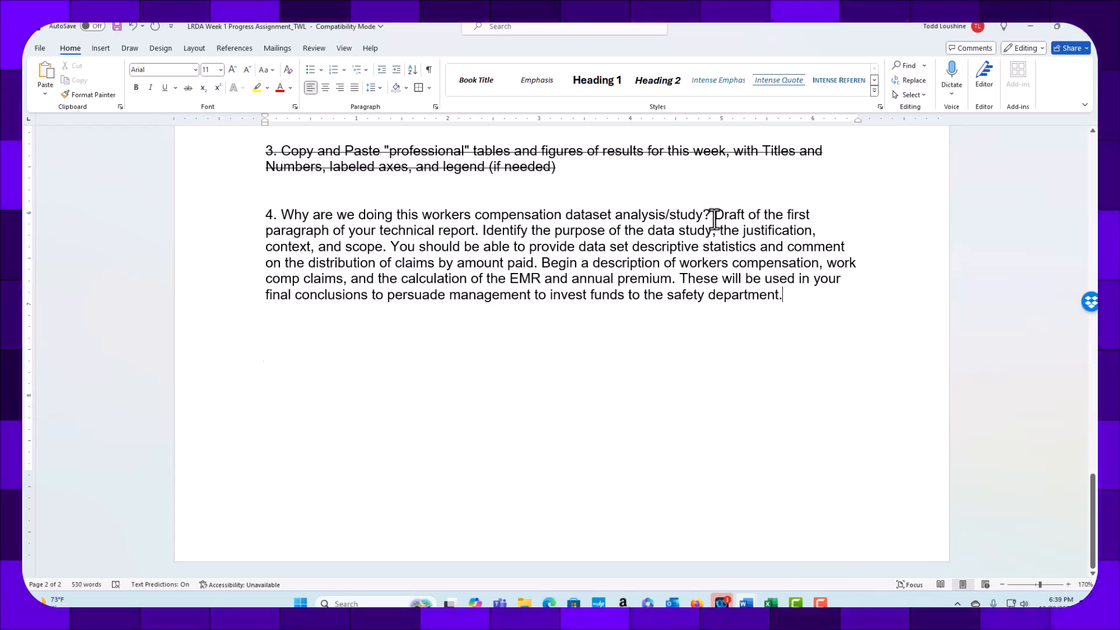
Widen the first column of Table 1 so each row label fits on one line, and save the document.
{"action": "scroll", "coordinate": [671, 437], "scroll_direction": "up", "scroll_amount": 10}
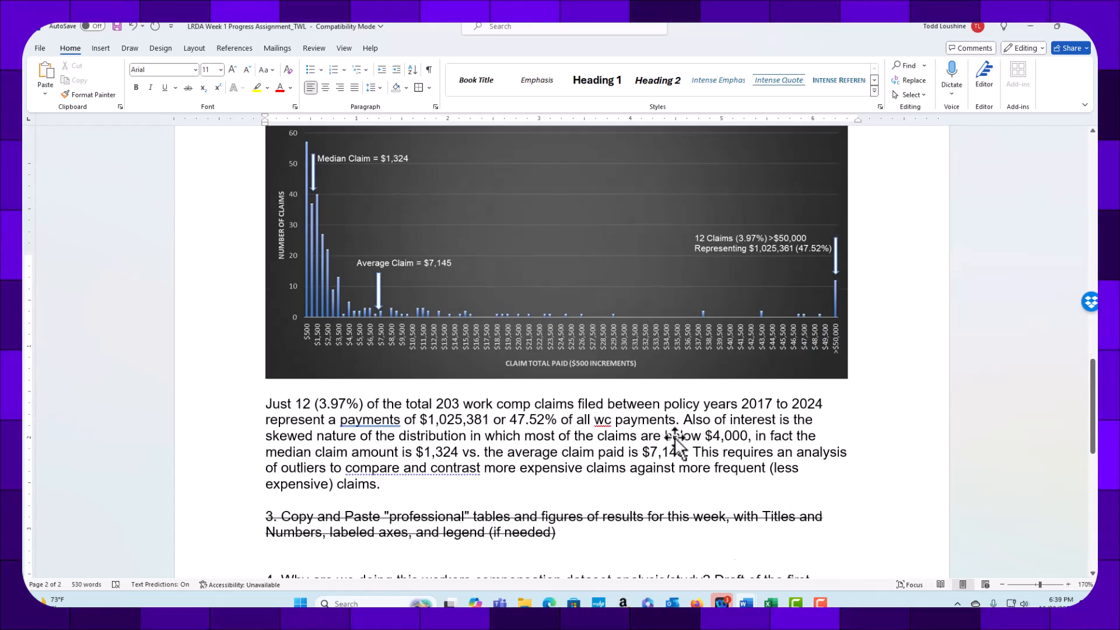
{"action": "scroll", "coordinate": [751, 393], "scroll_direction": "down", "scroll_amount": 5}
{"action": "scroll", "coordinate": [752, 392], "scroll_direction": "up", "scroll_amount": 13}
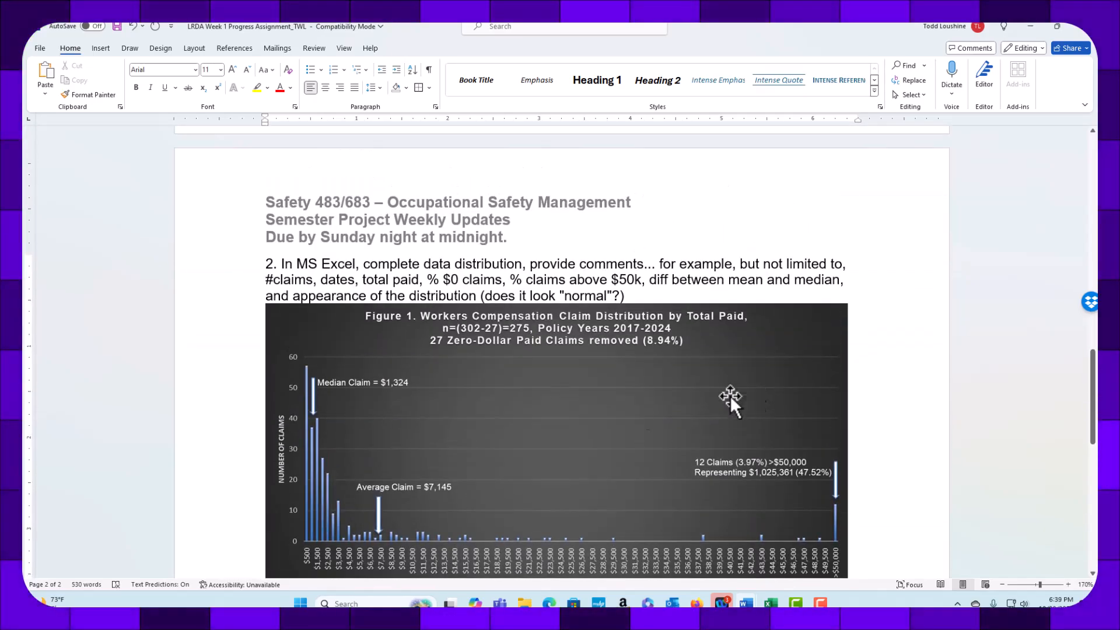
{"action": "scroll", "coordinate": [753, 403], "scroll_direction": "up", "scroll_amount": 7}
{"action": "scroll", "coordinate": [753, 397], "scroll_direction": "down", "scroll_amount": 4}
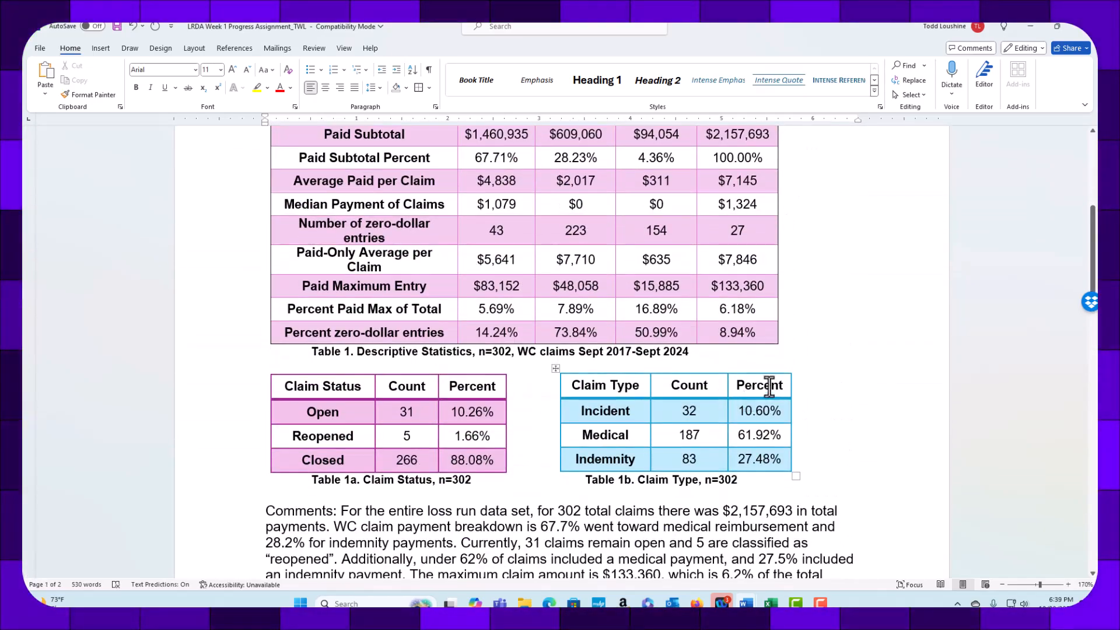
{"action": "scroll", "coordinate": [770, 362], "scroll_direction": "up", "scroll_amount": 6}
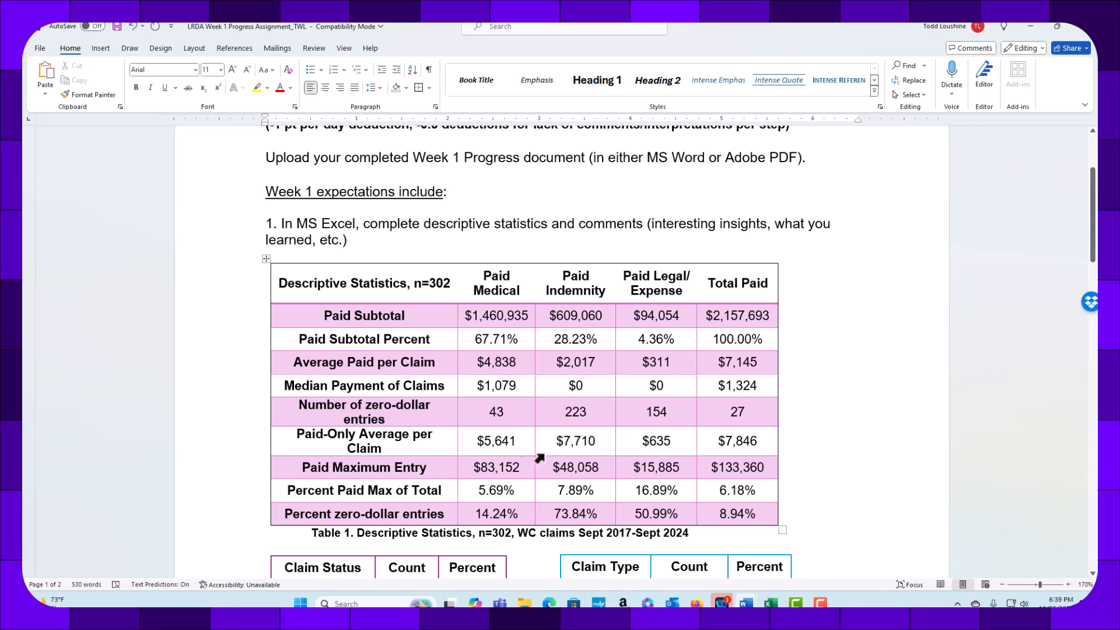
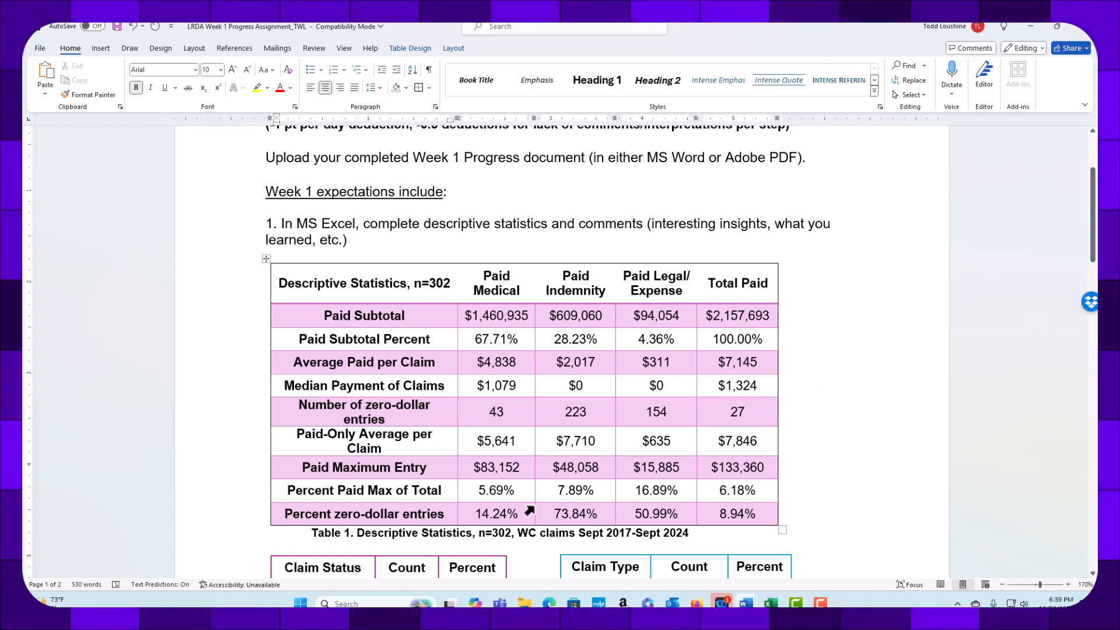
{"action": "left_click_drag", "start_coordinate": [444, 515], "coordinate": [290, 320]}
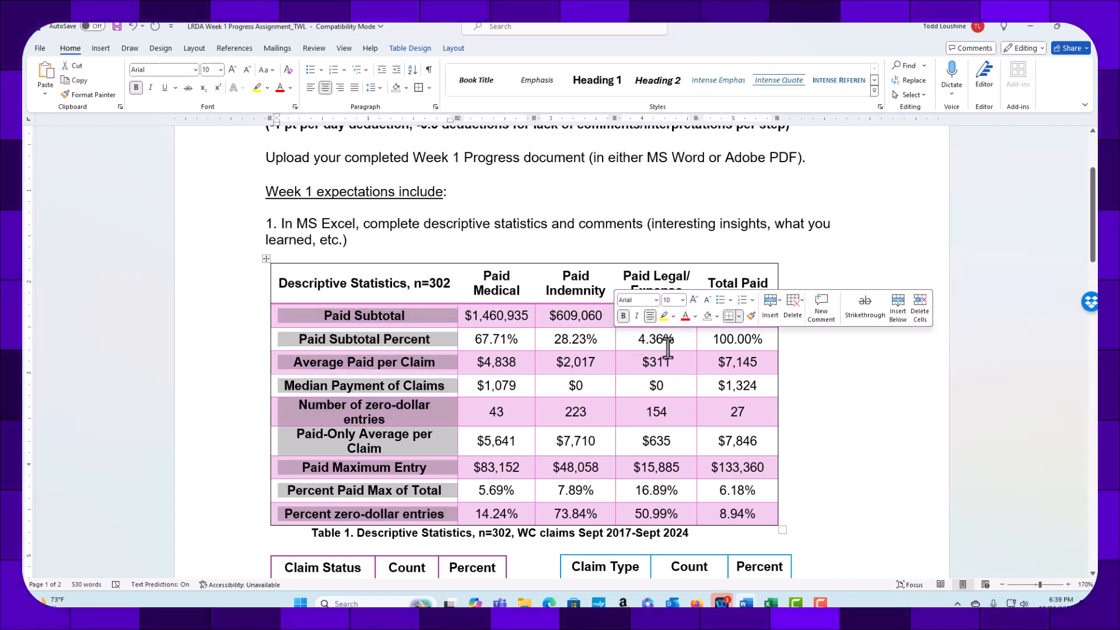
{"action": "left_click", "coordinate": [784, 385]}
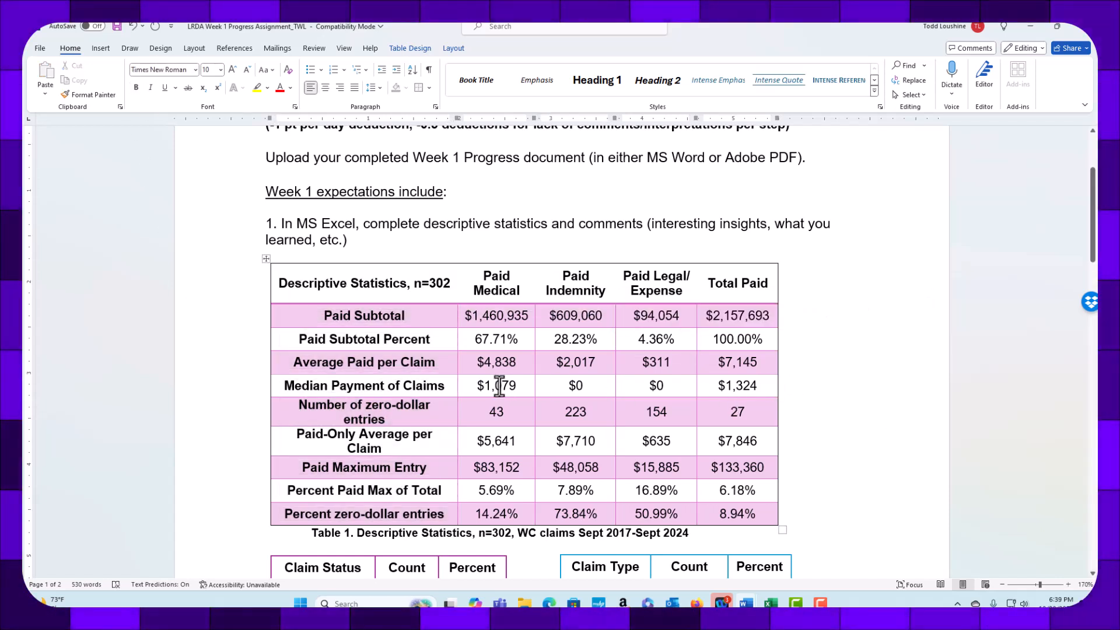
{"action": "left_click_drag", "start_coordinate": [457, 387], "coordinate": [499, 387]}
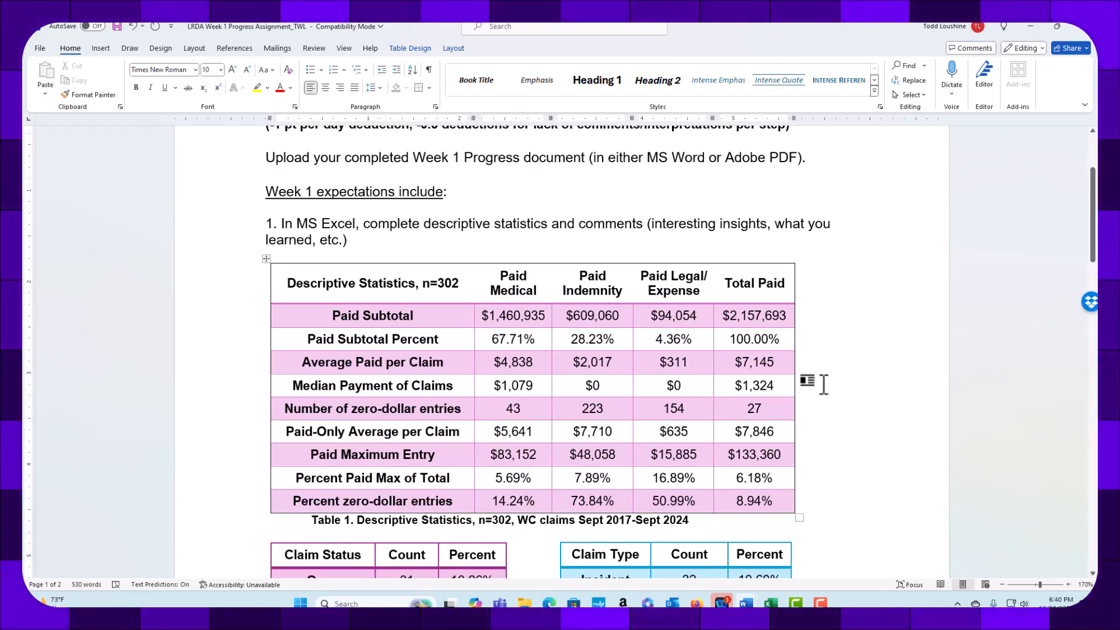
{"action": "scroll", "coordinate": [822, 384], "scroll_direction": "down", "scroll_amount": 5}
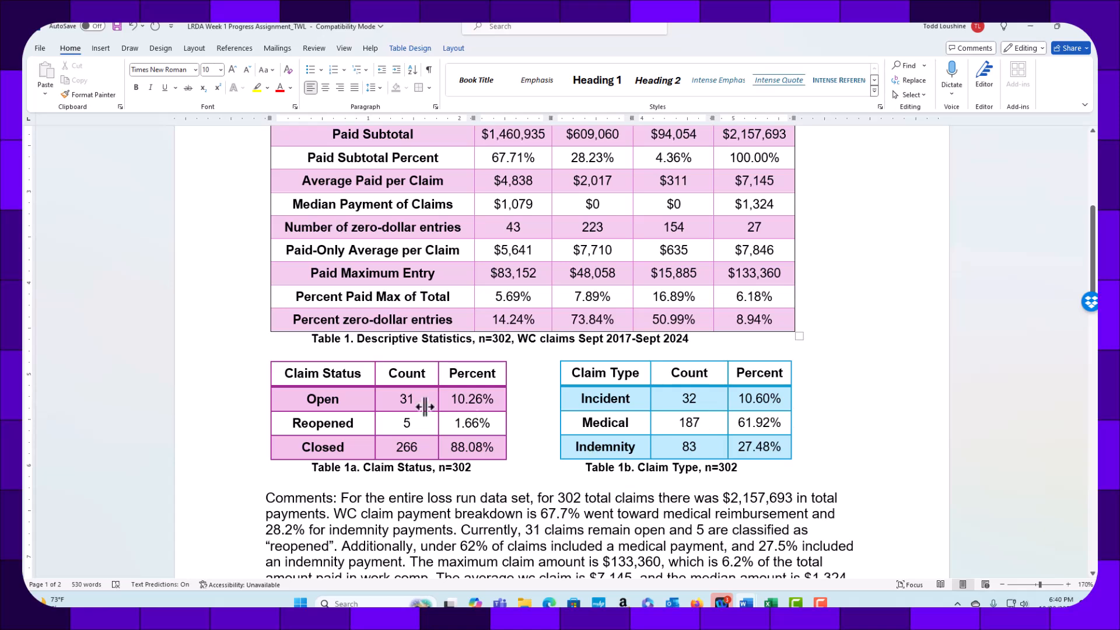
{"action": "left_click", "coordinate": [116, 25]}
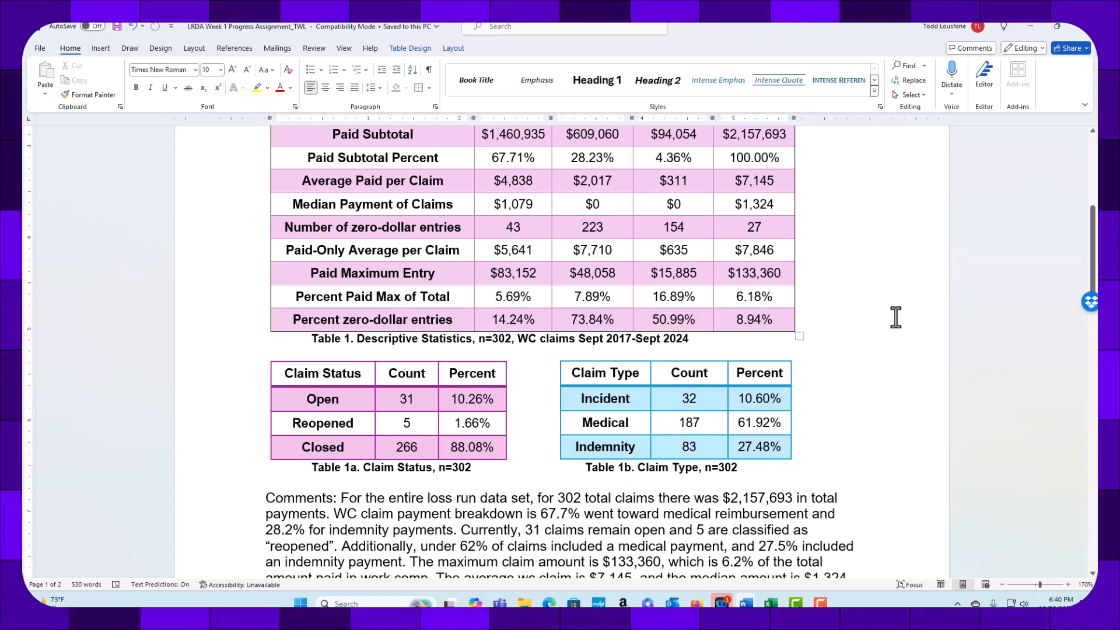
Put the label "Comments:" before the paragraph below the Figure 1 chart and delete its opening word "Just".
{"action": "scroll", "coordinate": [895, 317], "scroll_direction": "down", "scroll_amount": 15}
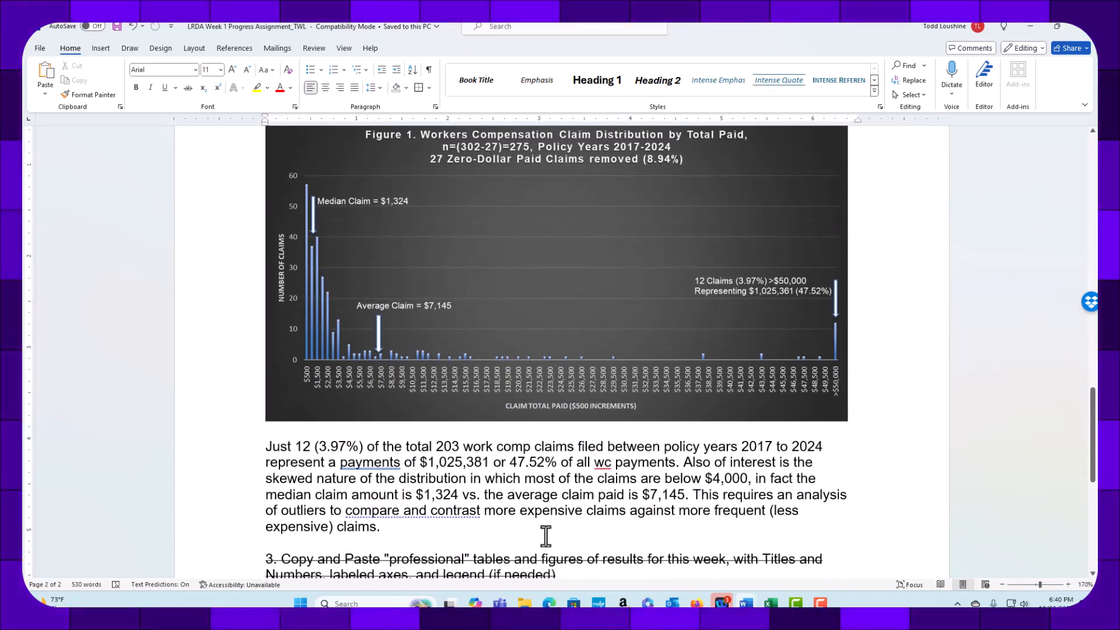
{"action": "type", "text": "Comments:"}
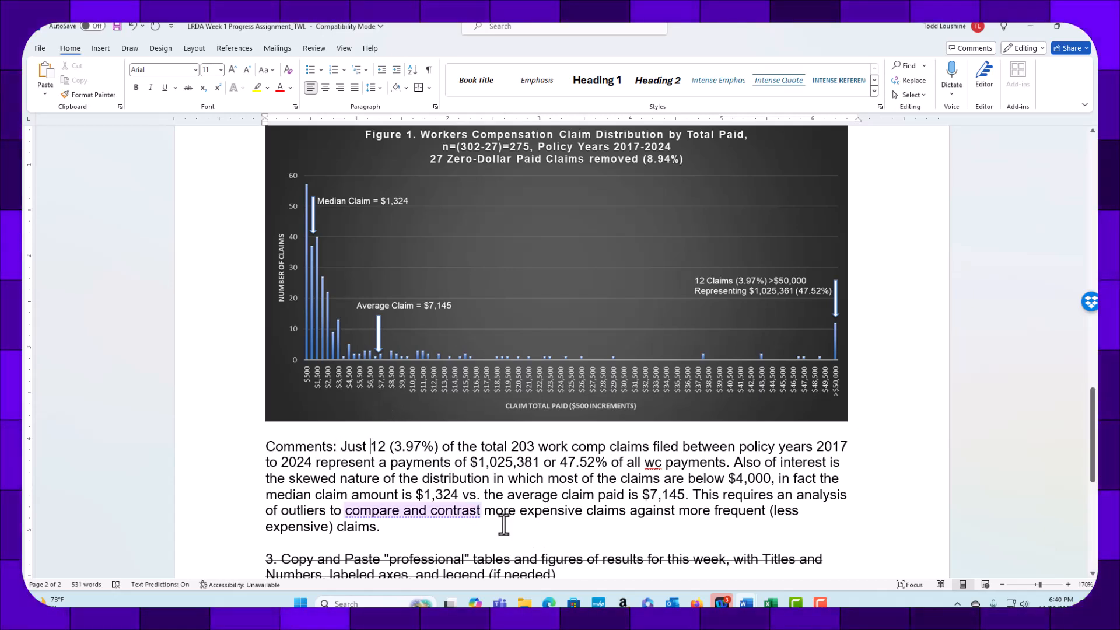
{"action": "key", "text": "BackSpace"}
{"action": "key", "text": "BackSpace"}
{"action": "key", "text": "BackSpace"}
{"action": "key", "text": "BackSpace"}
{"action": "key", "text": "BackSpace"}
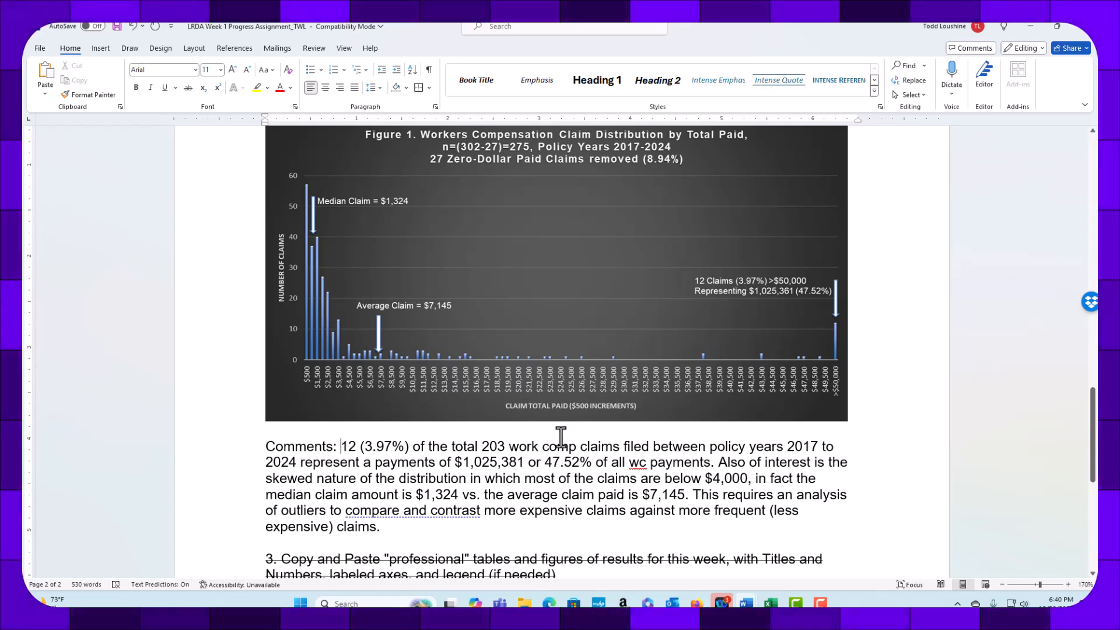
Below the item 4 instructions, start the technical report paragraph with "An indepth analysis of".
{"action": "scroll", "coordinate": [867, 479], "scroll_direction": "down", "scroll_amount": 5}
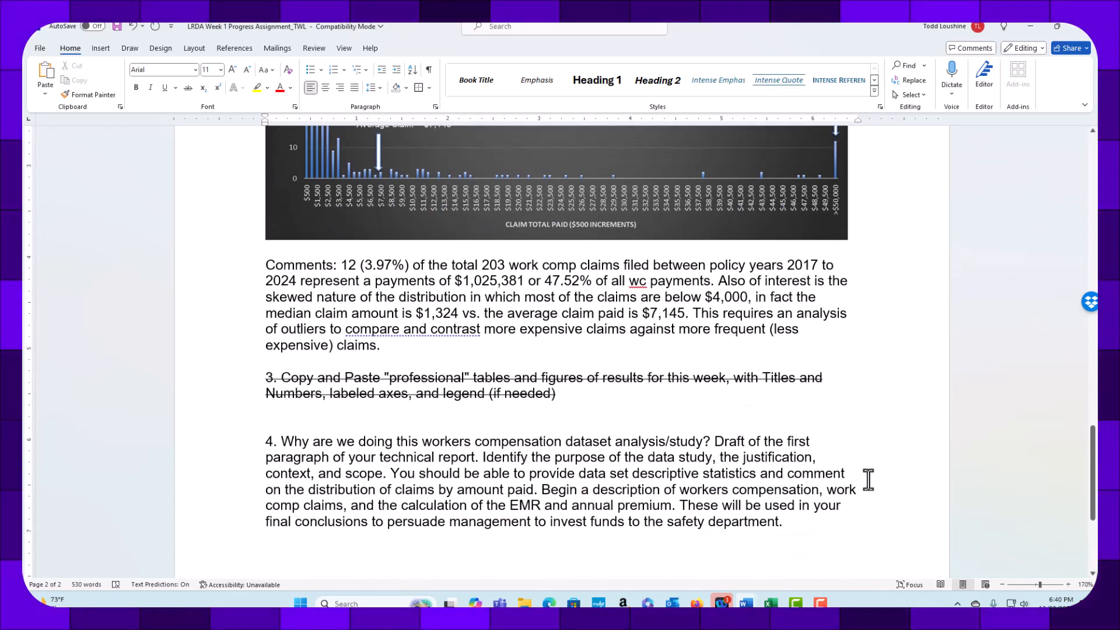
{"action": "scroll", "coordinate": [867, 479], "scroll_direction": "down", "scroll_amount": 2}
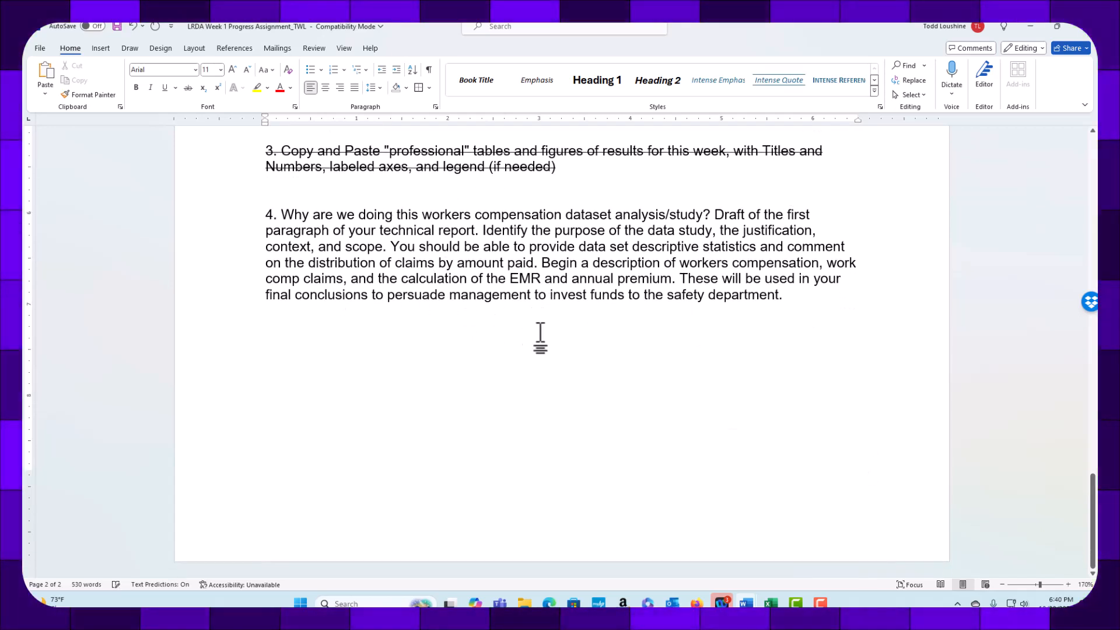
{"action": "left_click", "coordinate": [356, 344]}
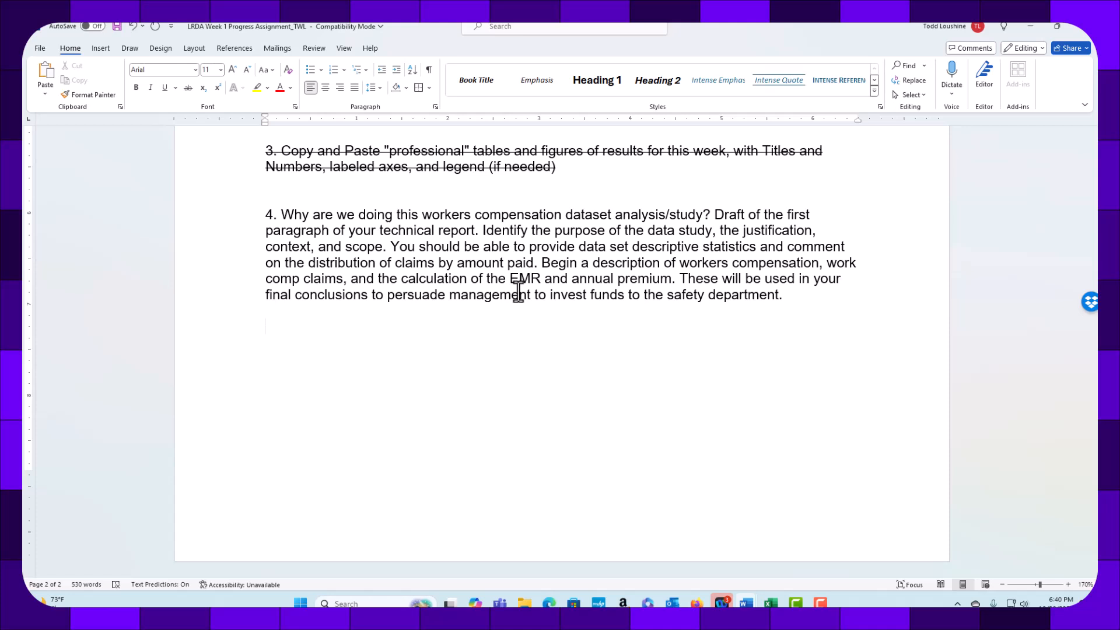
{"action": "type", "text": "An in"}
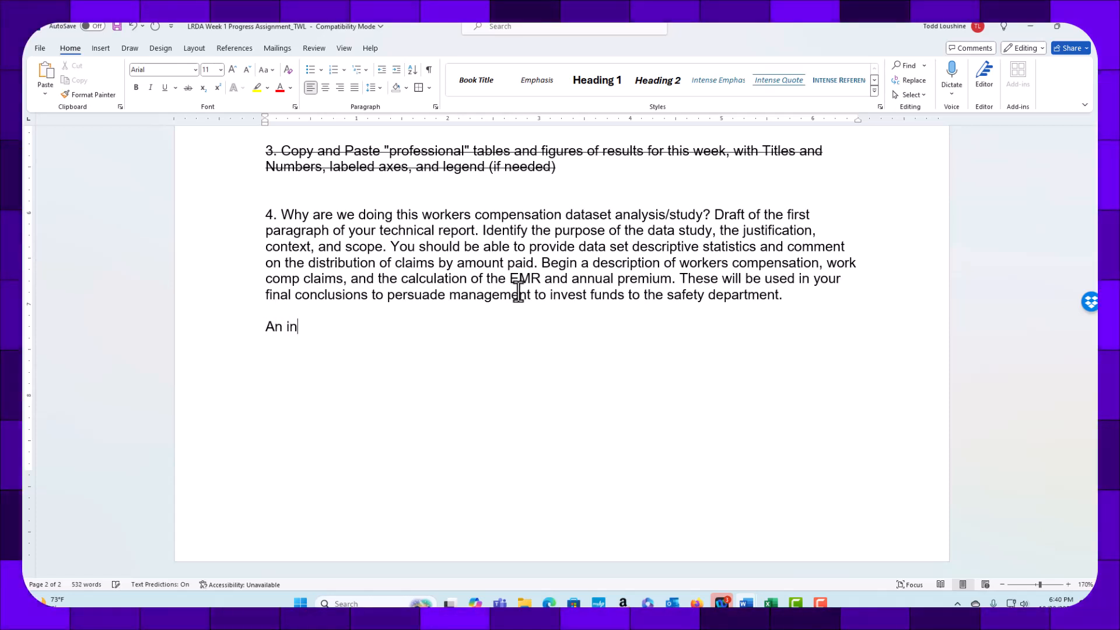
{"action": "type", "text": "dep"}
{"action": "key", "text": "BackSpace"}
{"action": "type", "text": "epth"}
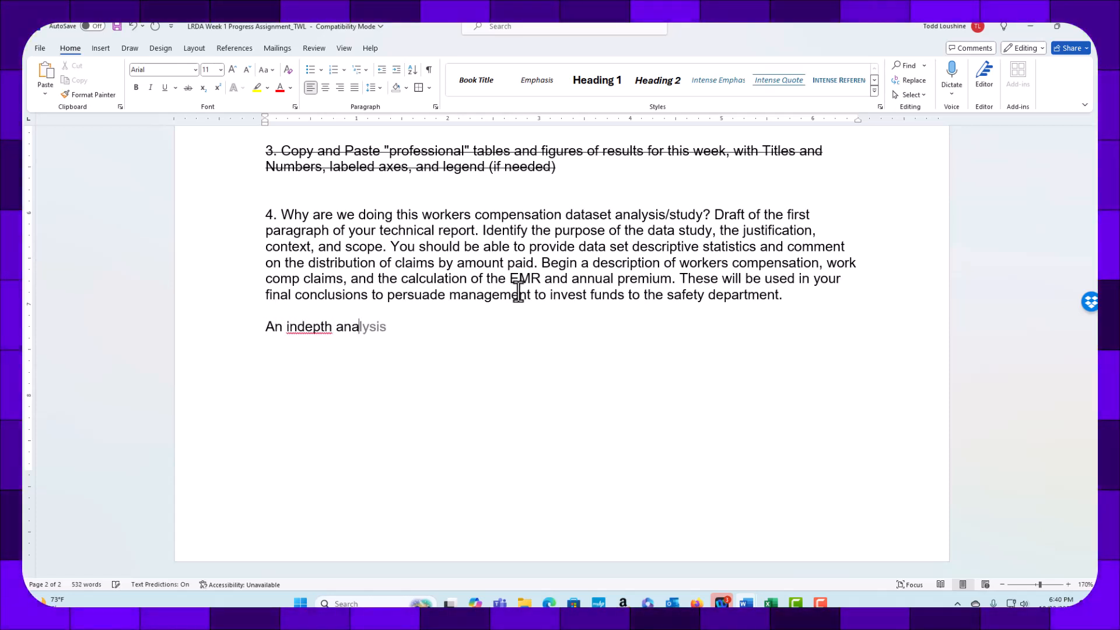
{"action": "type", "text": " an"}
{"action": "key", "text": "Tab"}
{"action": "type", "text": "of "}
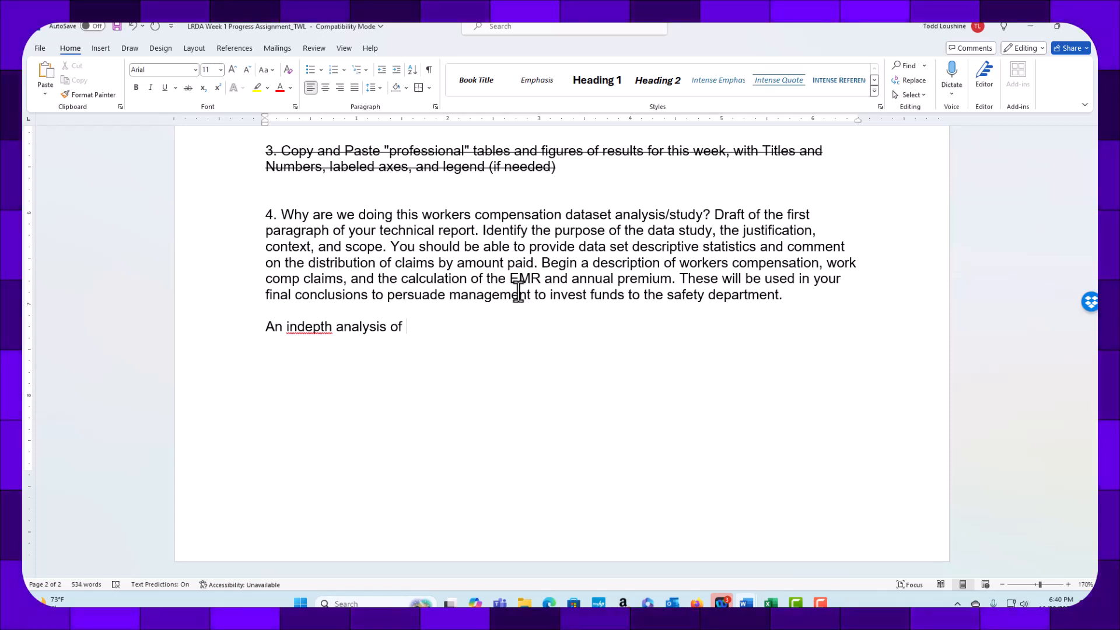
Continue the item 4 paragraph with "a workers compensation data set (also called a loss run report)".
{"action": "type", "text": "a workers com"}
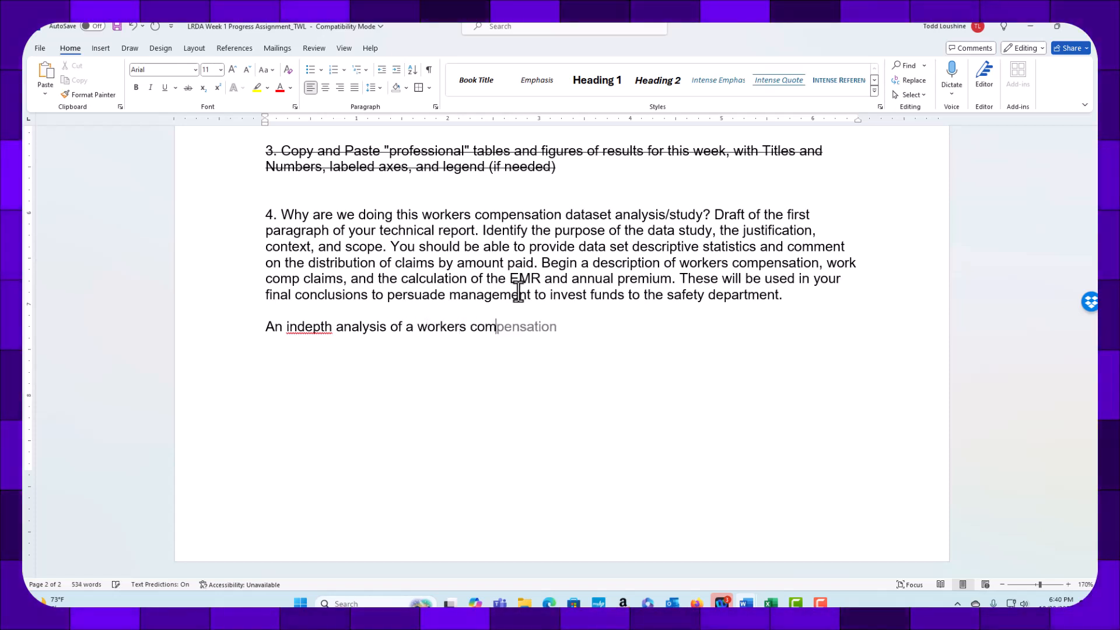
{"action": "type", "text": "pensation loss r"}
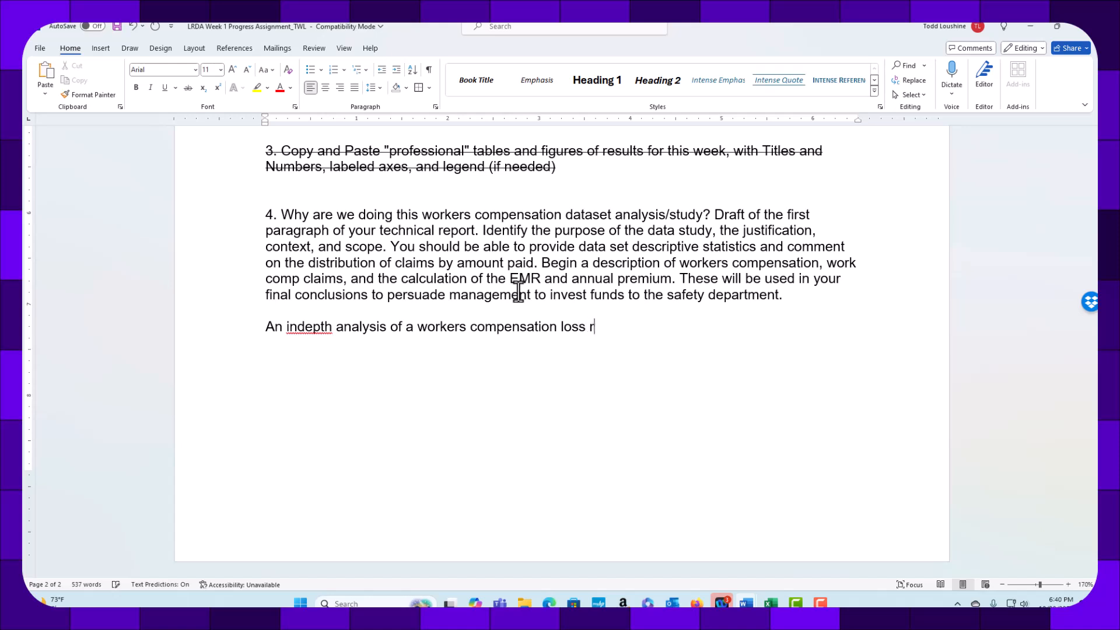
{"action": "type", "text": "u"}
{"action": "key", "text": "BackSpace"}
{"action": "key", "text": "BackSpace"}
{"action": "key", "text": "BackSpace"}
{"action": "key", "text": "BackSpace"}
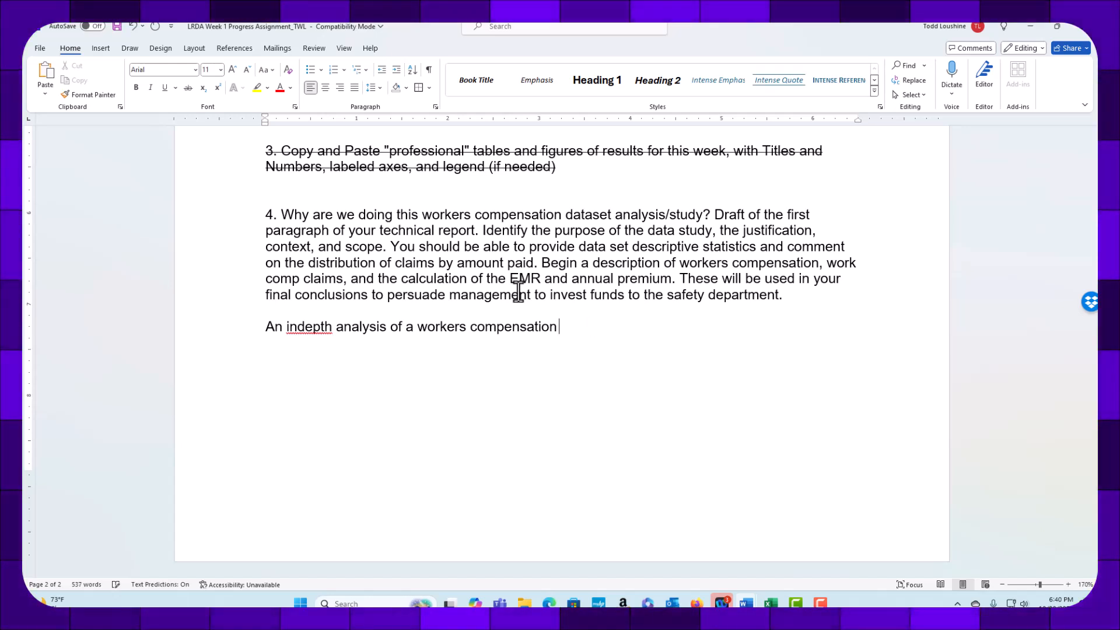
{"action": "type", "text": "data set "}
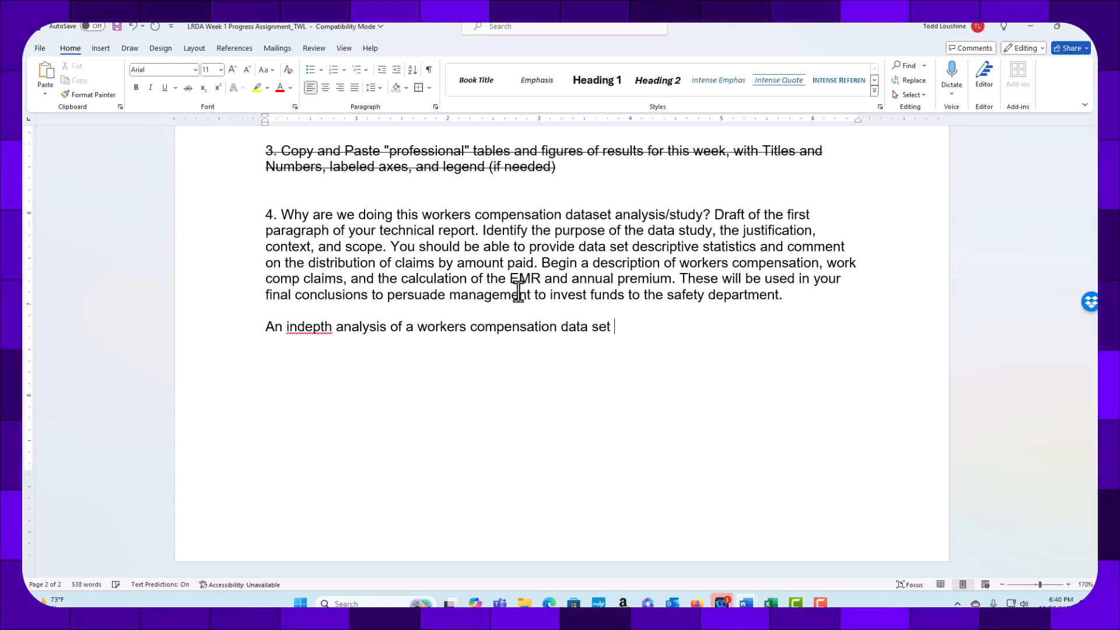
{"action": "type", "text": "(als"}
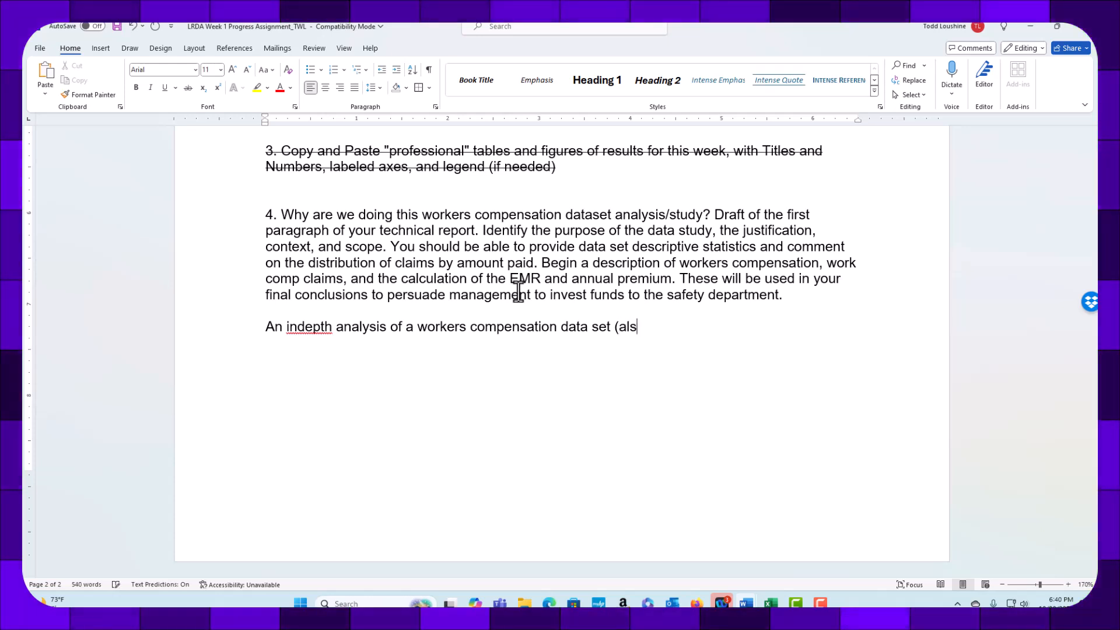
{"action": "type", "text": "o called a lossr"}
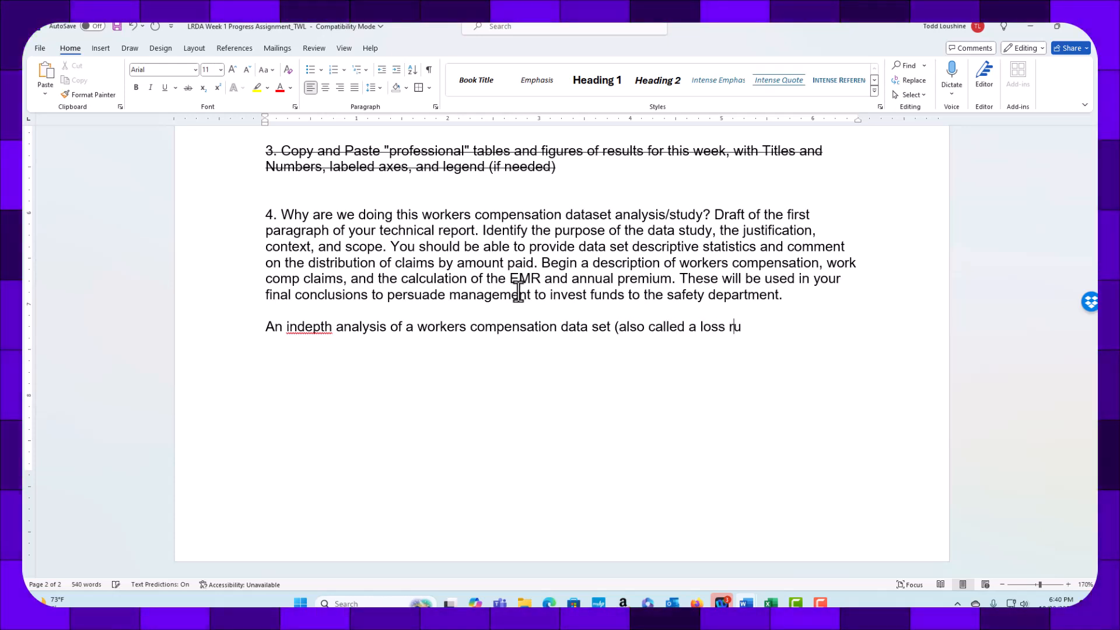
{"action": "type", "text": "un report)"}
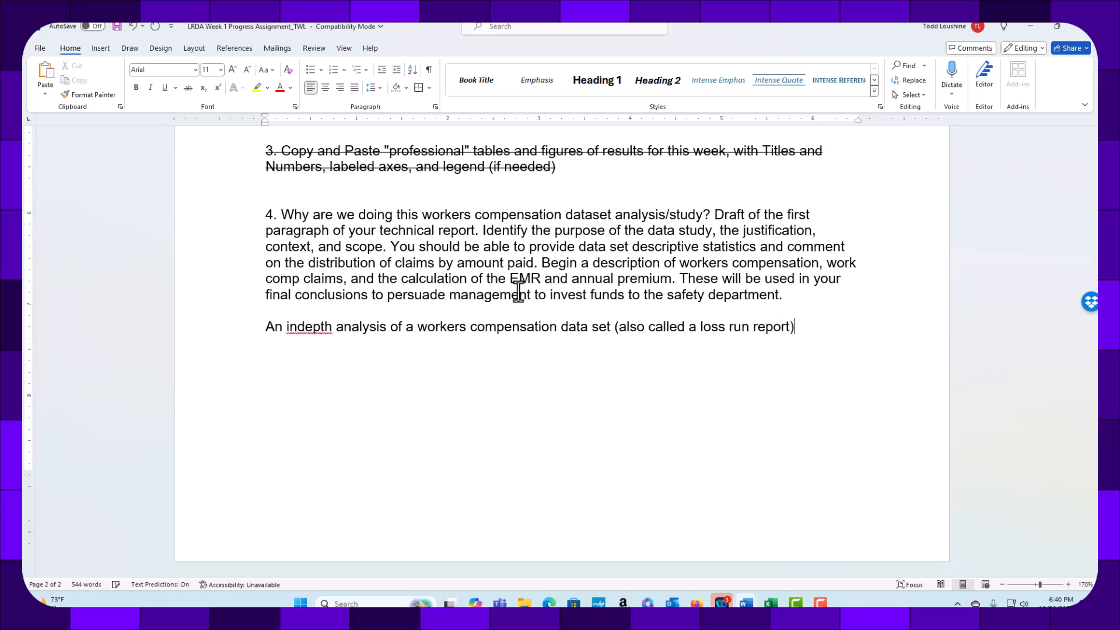
Continue the sentence with "was conducted to determine the performance of the safety program and".
{"action": "type", "text": " was"}
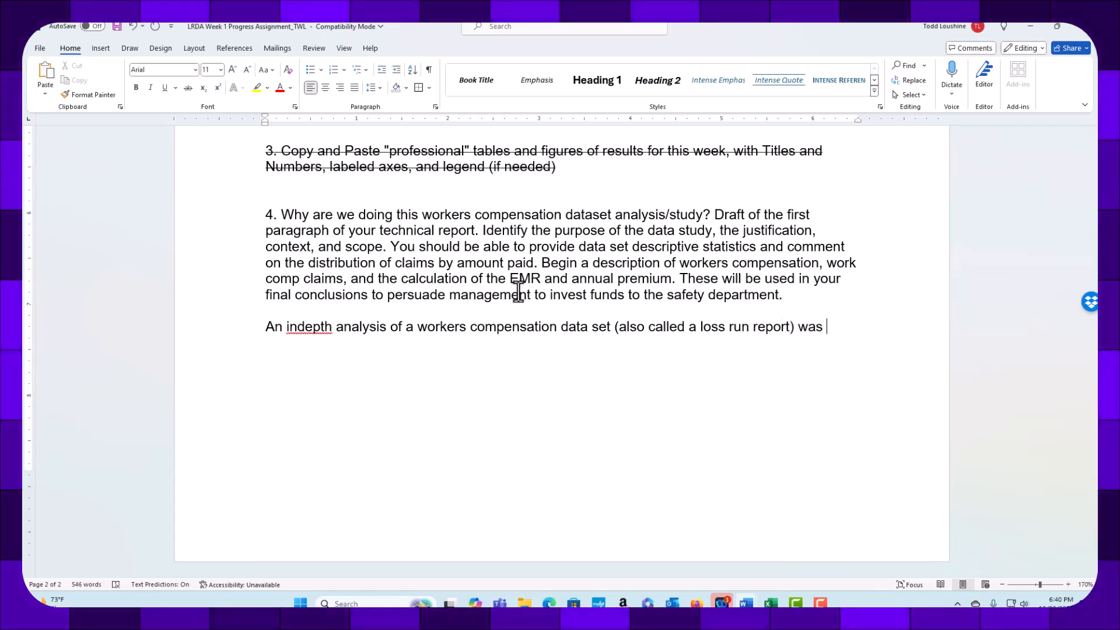
{"action": "type", "text": " conducted t"}
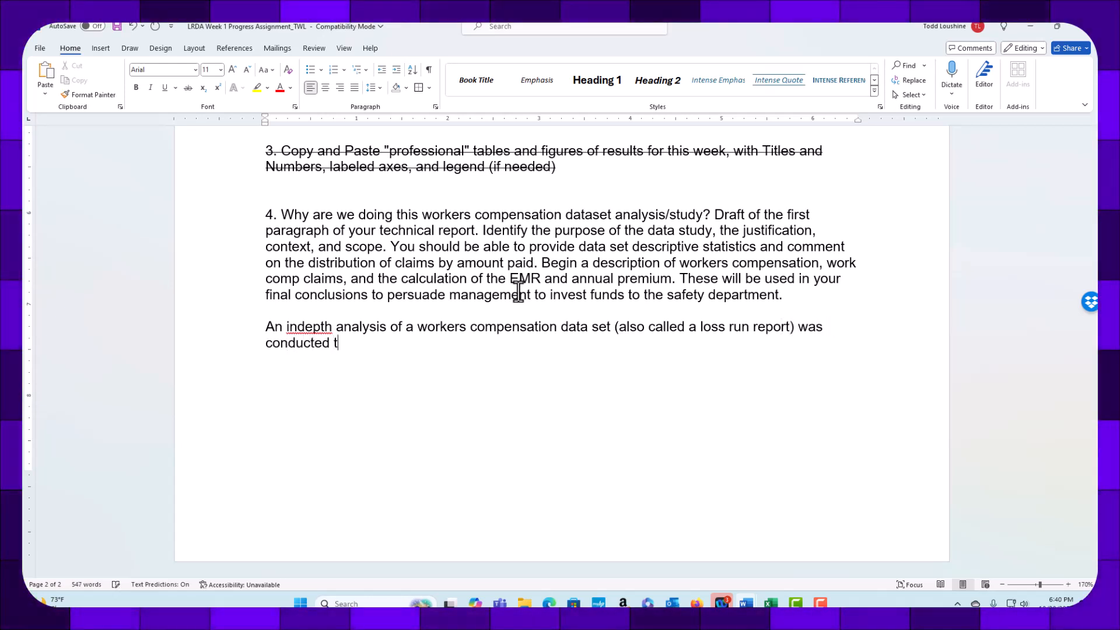
{"action": "type", "text": "o determin"}
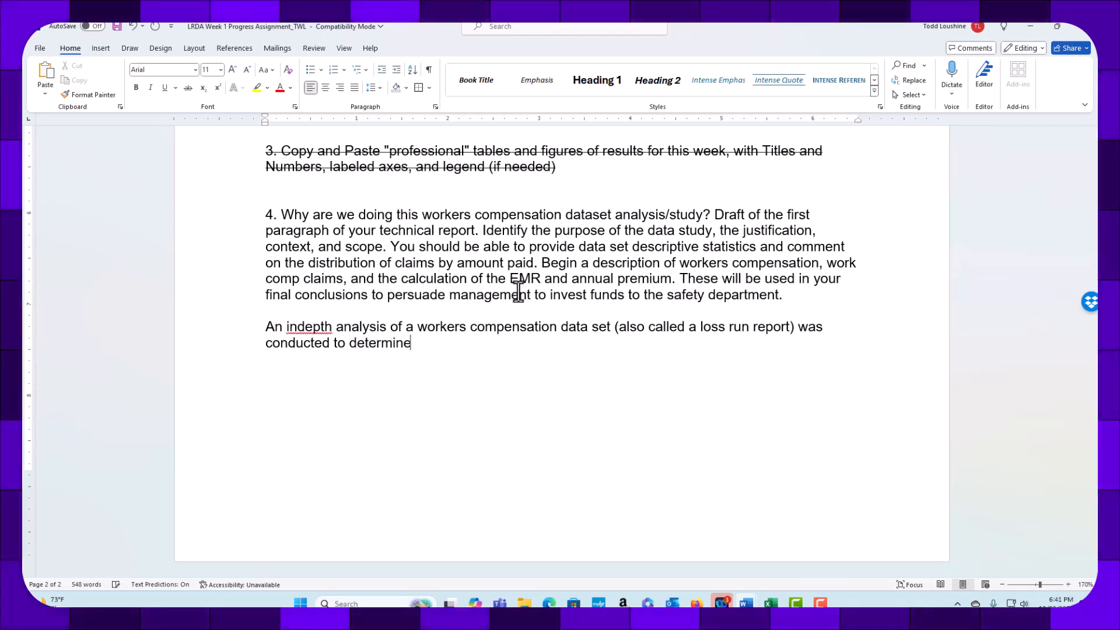
{"action": "type", "text": "e the"}
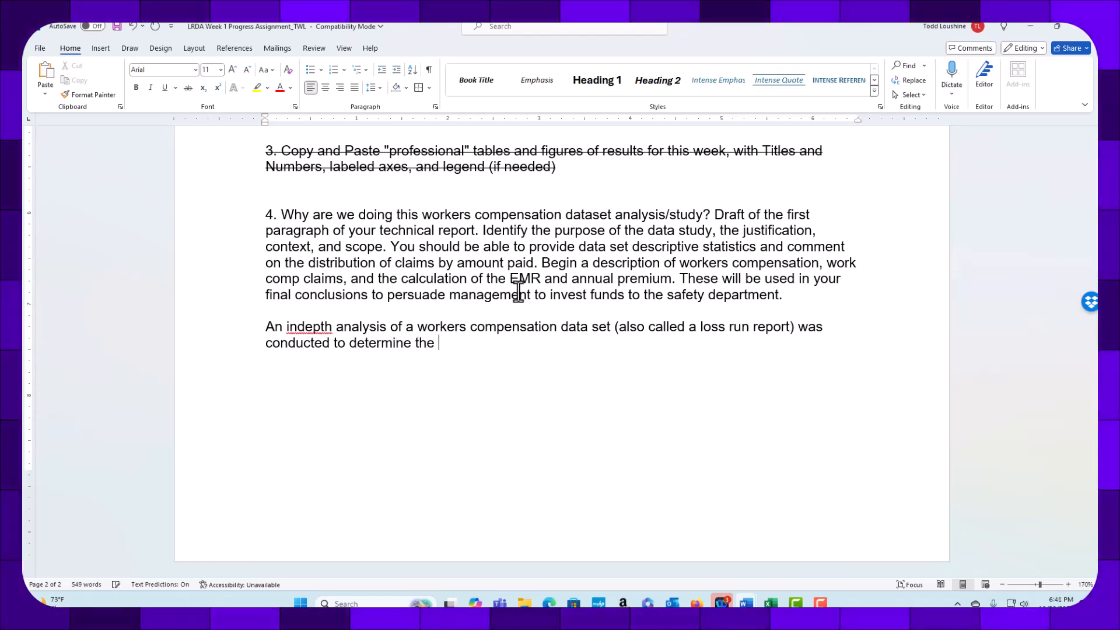
{"action": "type", "text": " performance"}
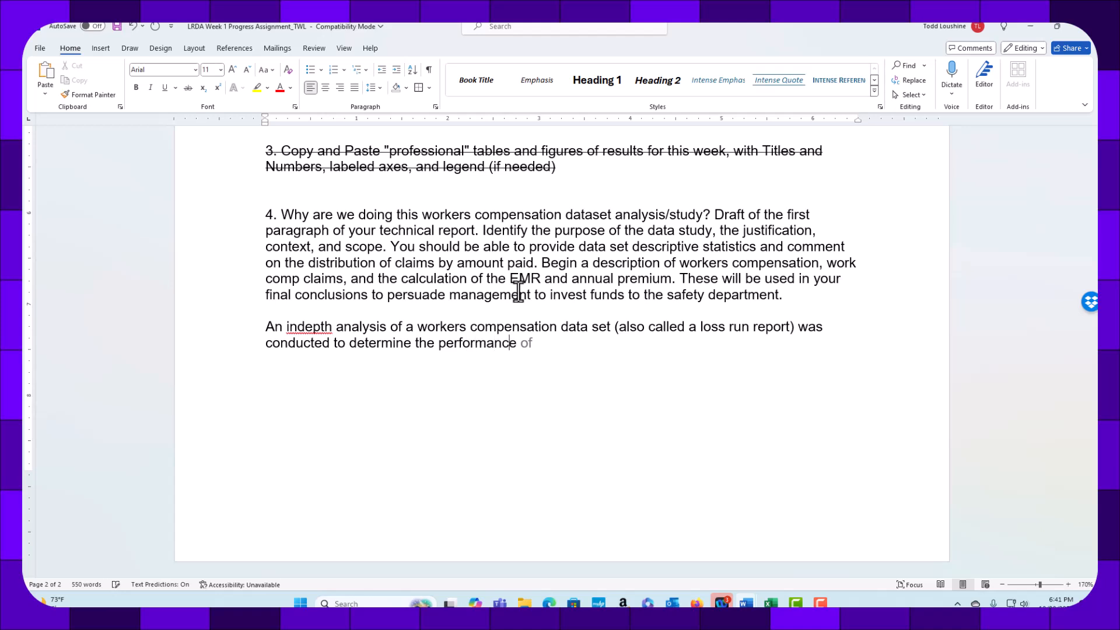
{"action": "type", "text": " of the safety program and "}
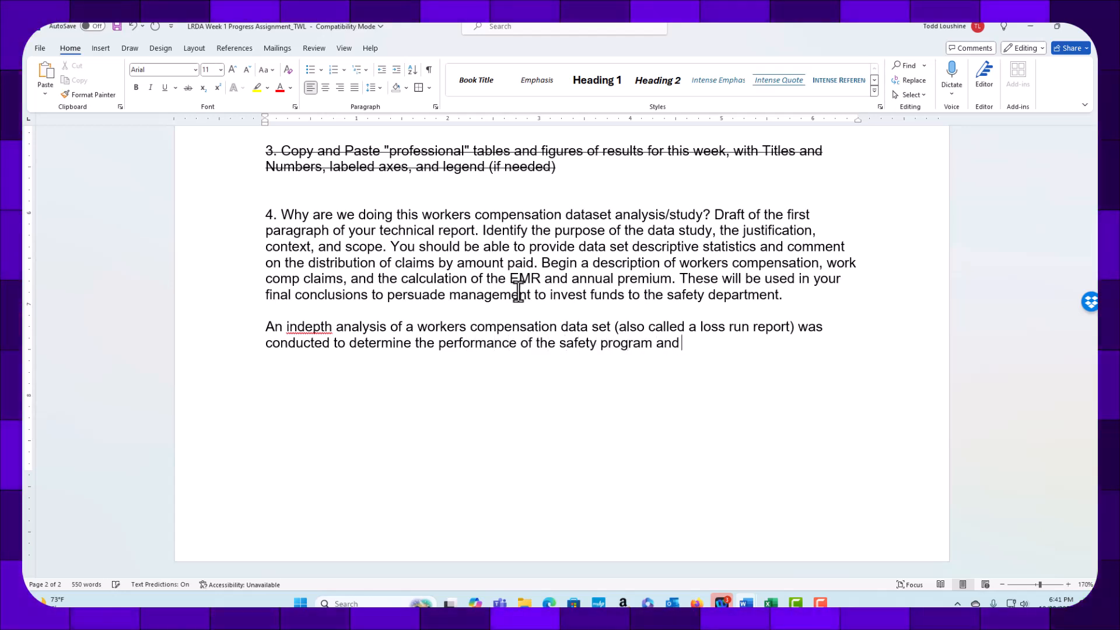
Extend the item 4 sentence with "identify priorities for further investigation".
{"action": "type", "text": "identify prior"}
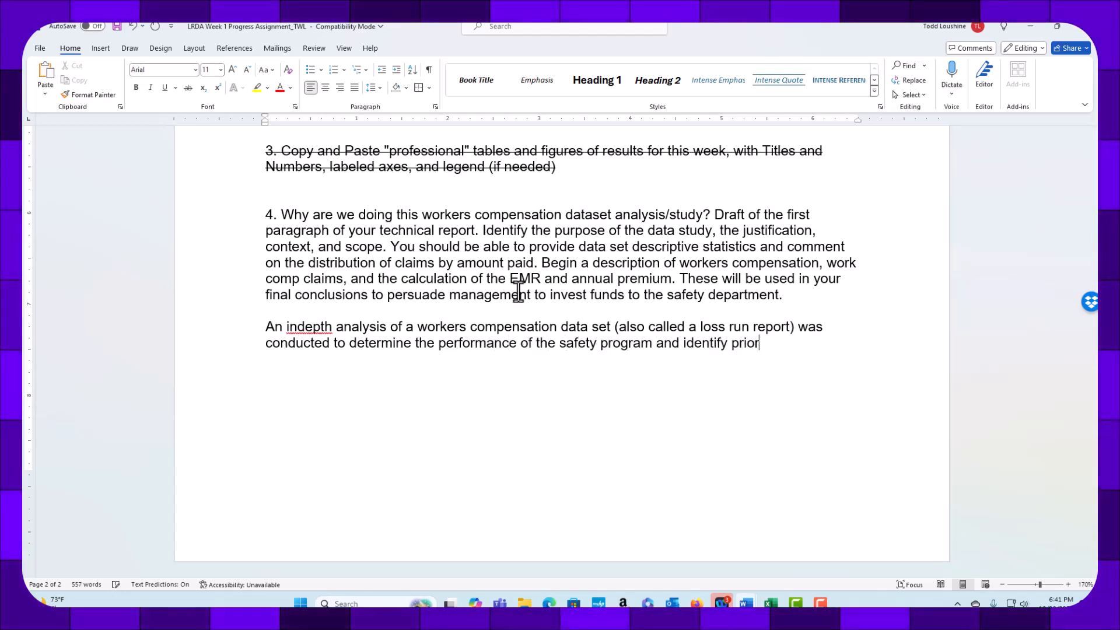
{"action": "type", "text": "it"}
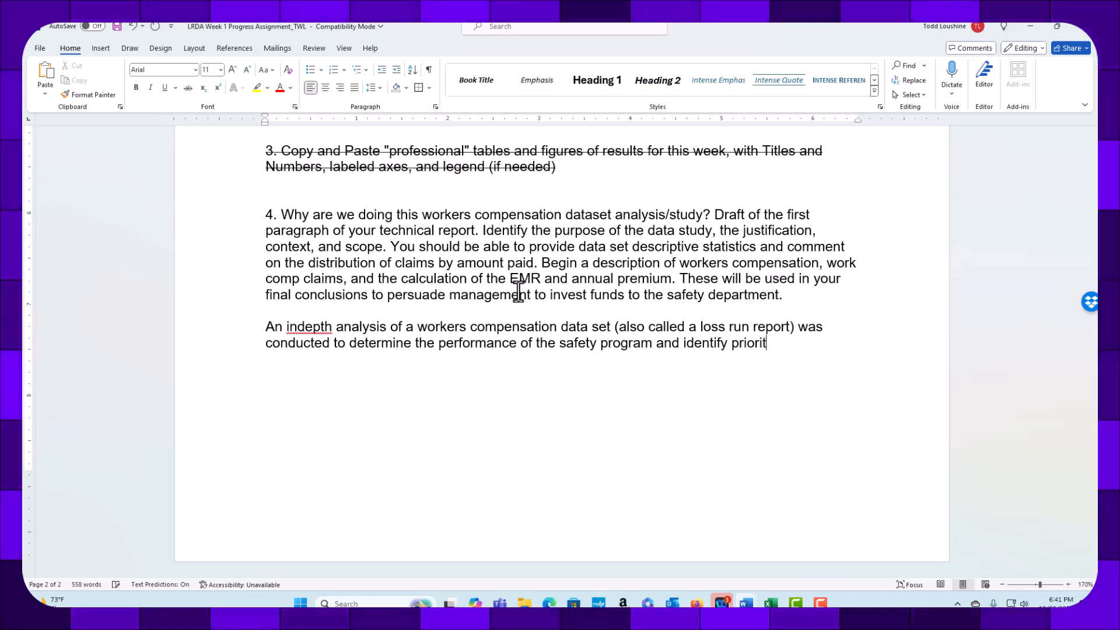
{"action": "type", "text": "i ies "}
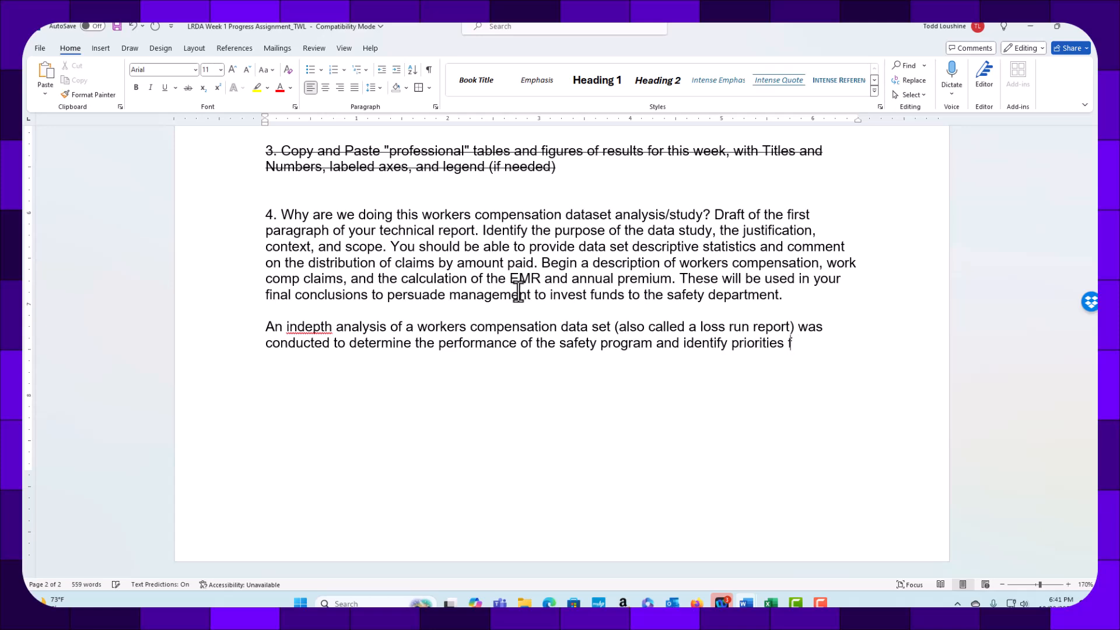
{"action": "type", "text": "for further "}
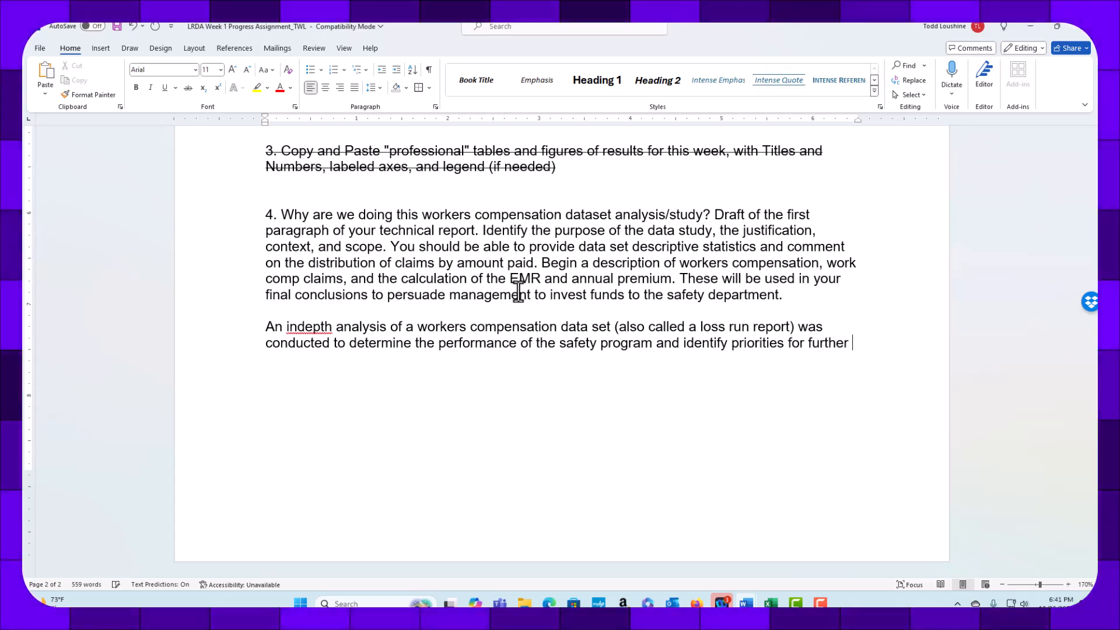
{"action": "type", "text": "investigation"}
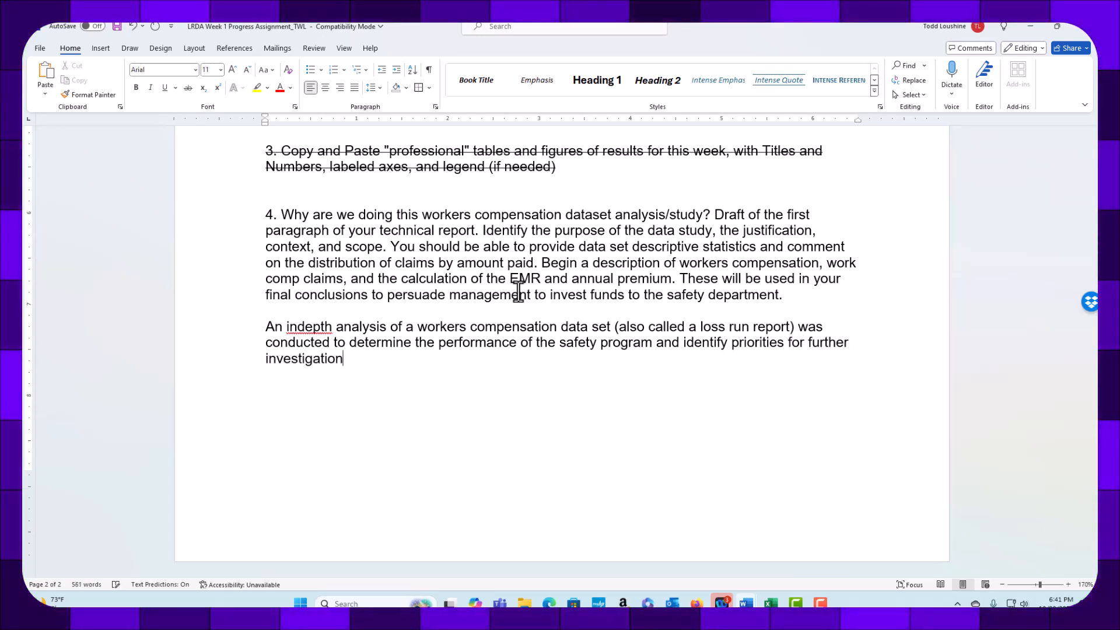
End the item 4 sentence with "and potential losses if nothing is done." and save the document.
{"action": "type", "text": " and "}
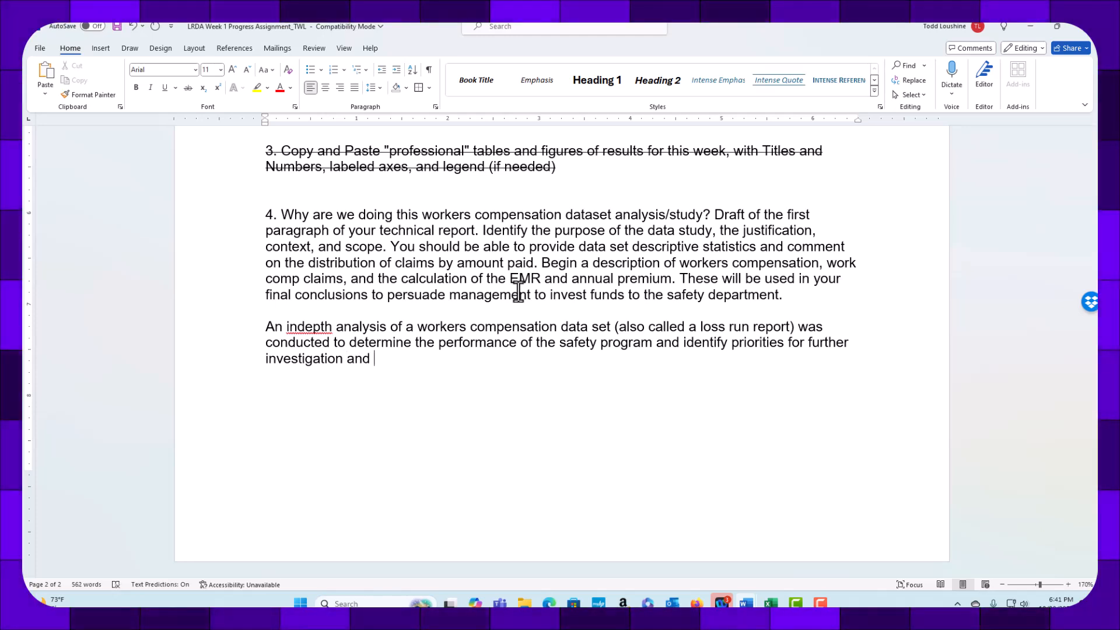
{"action": "type", "text": "potential"}
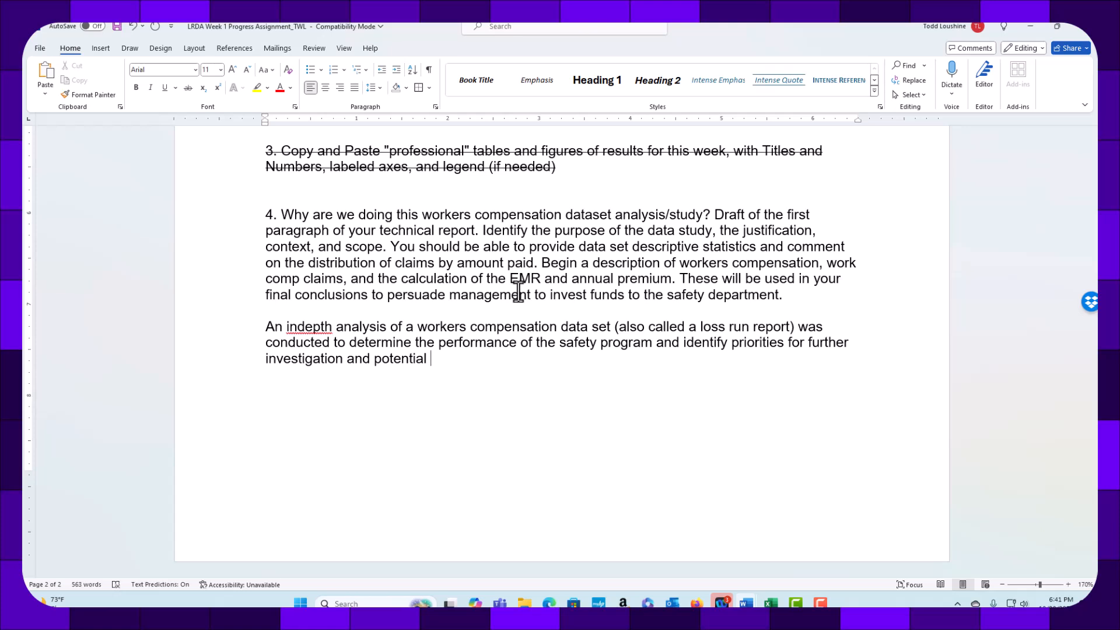
{"action": "type", "text": "losses if "}
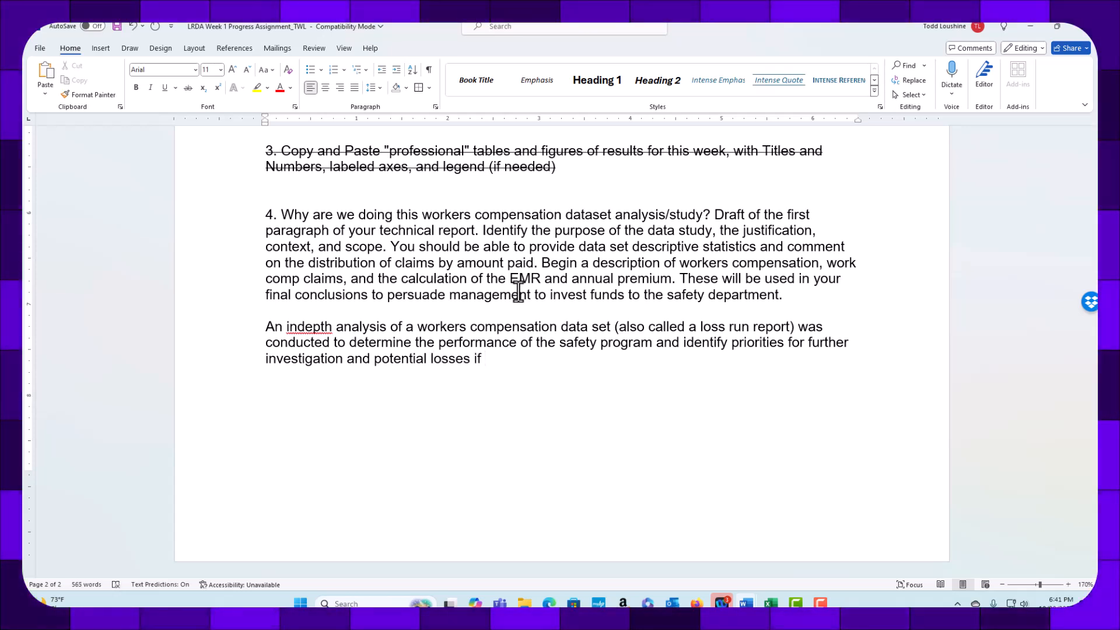
{"action": "type", "text": "nothin"}
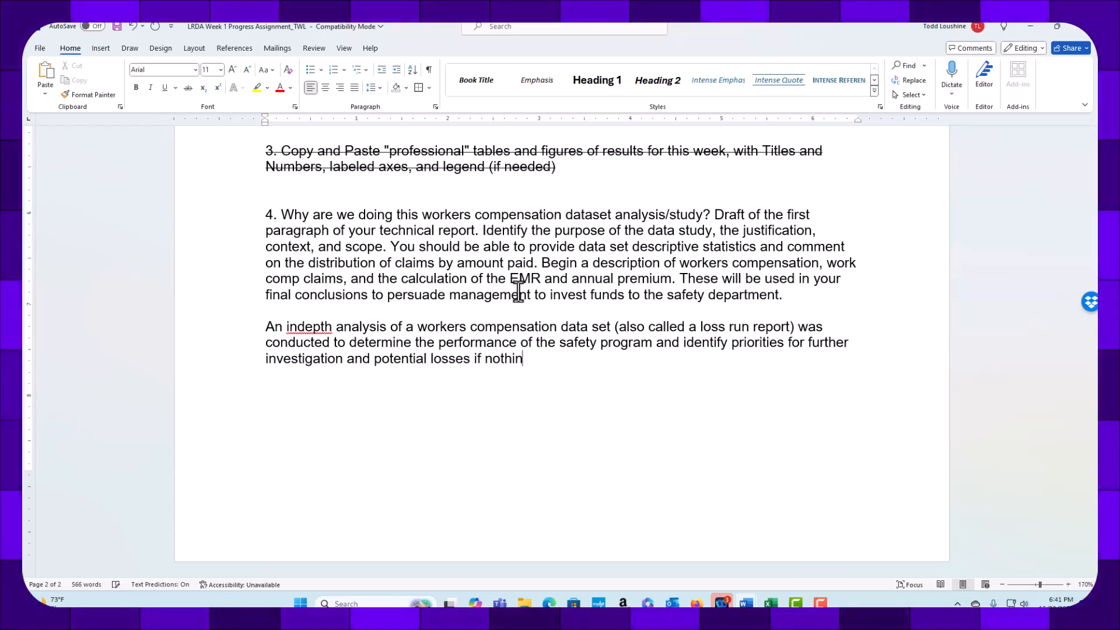
{"action": "type", "text": "g is"}
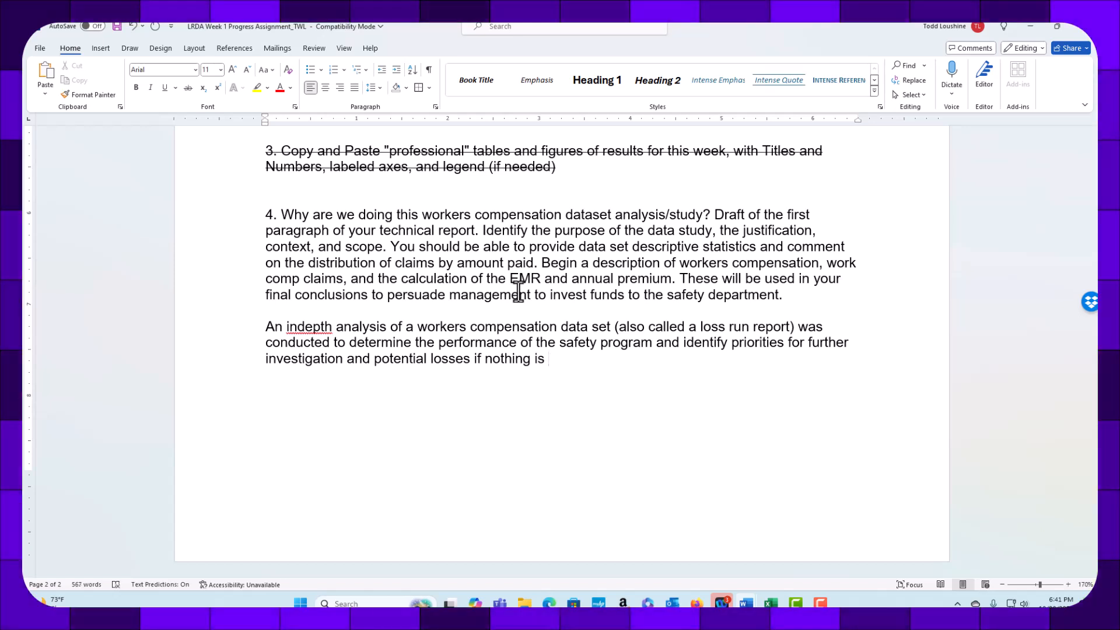
{"action": "type", "text": " done."}
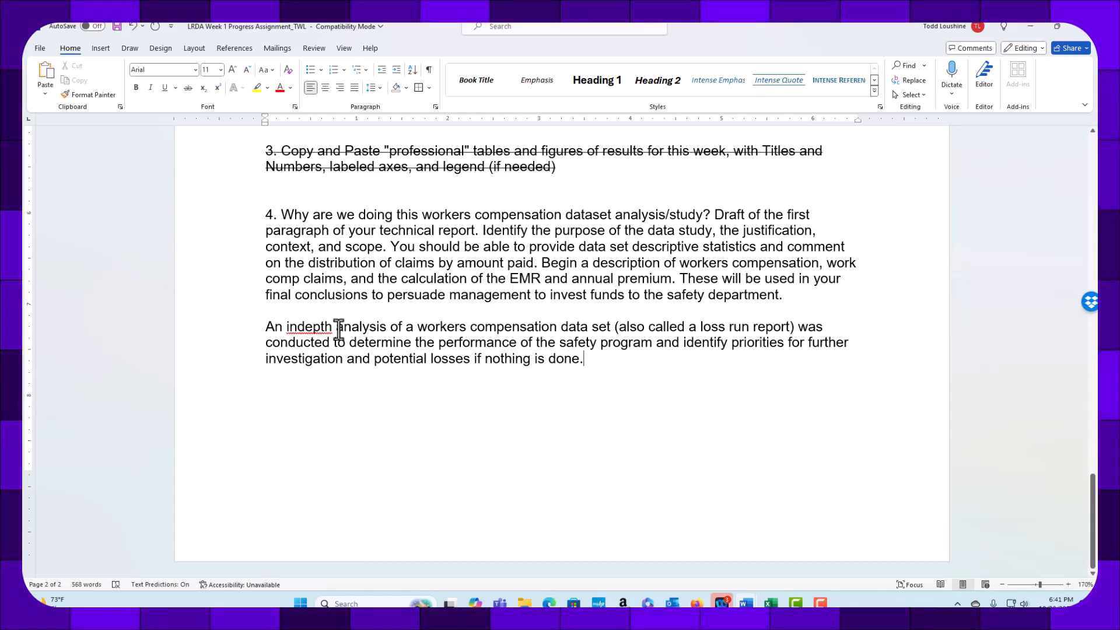
{"action": "scroll", "coordinate": [625, 405], "scroll_direction": "up", "scroll_amount": 20}
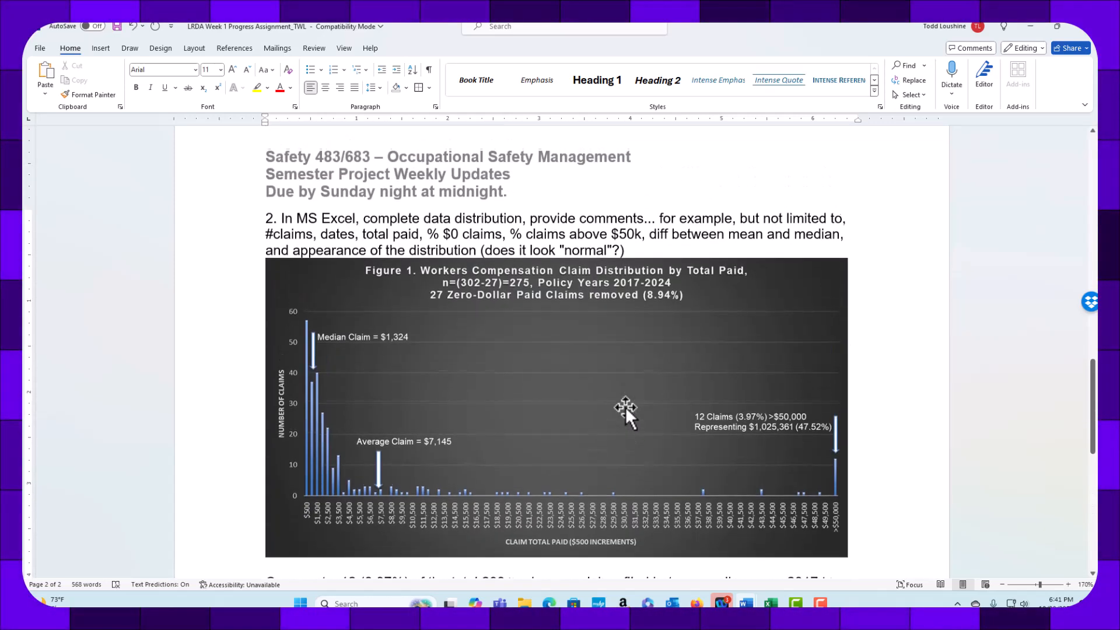
{"action": "left_click", "coordinate": [117, 26]}
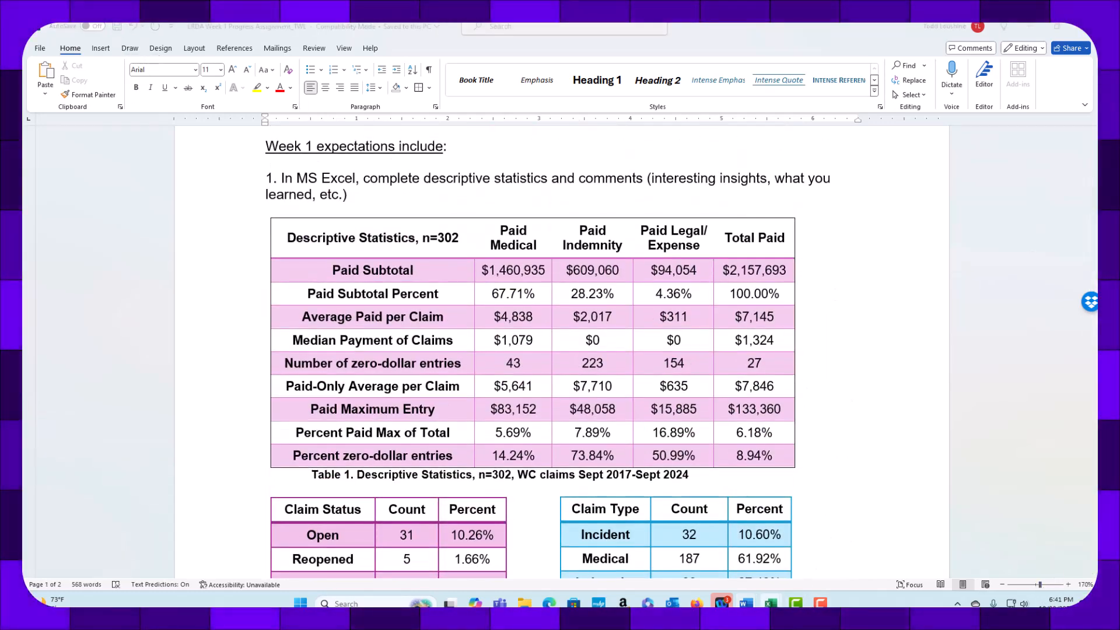
In the distribution chart workbook, add a sheet named Progress and place it directly after Master Data.
{"action": "mouse_move", "coordinate": [770, 602]}
{"action": "left_click", "coordinate": [744, 542]}
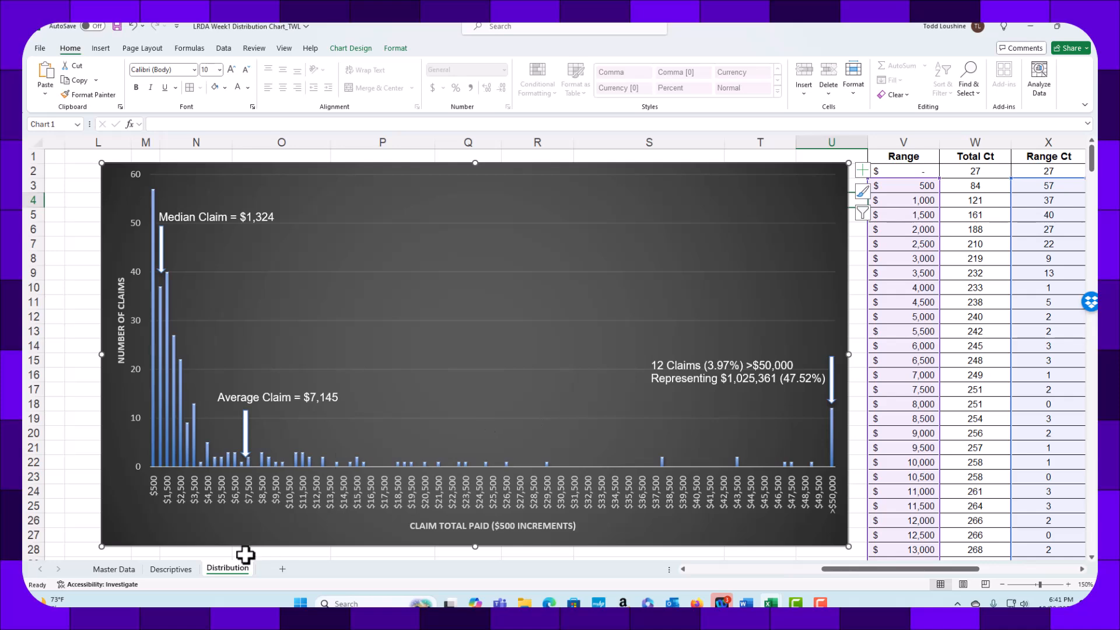
{"action": "left_click", "coordinate": [283, 569]}
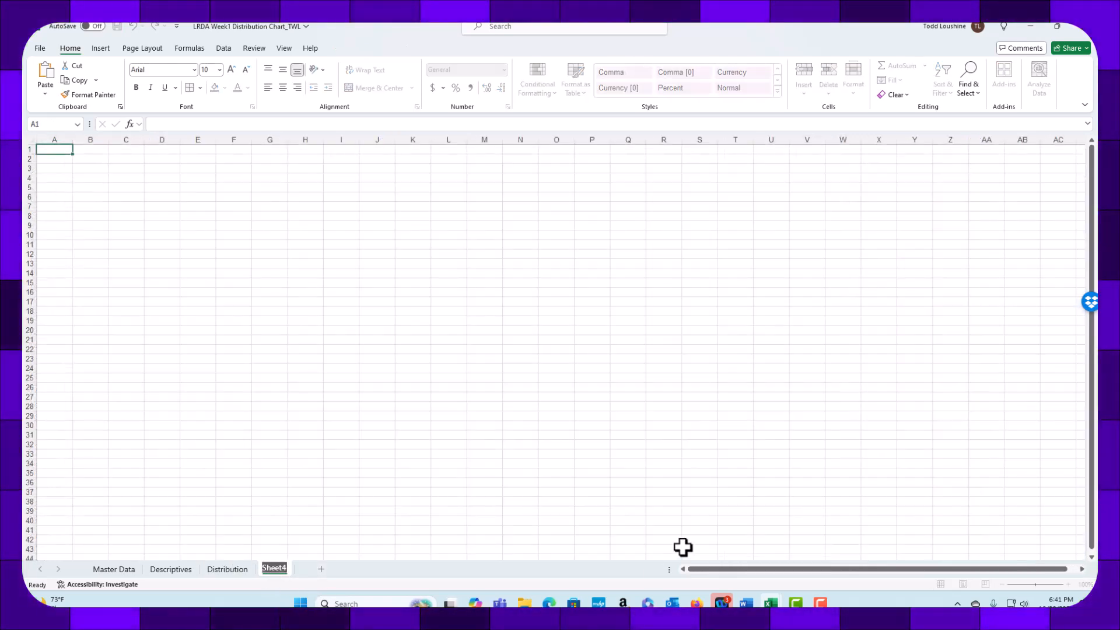
{"action": "type", "text": "Progress"}
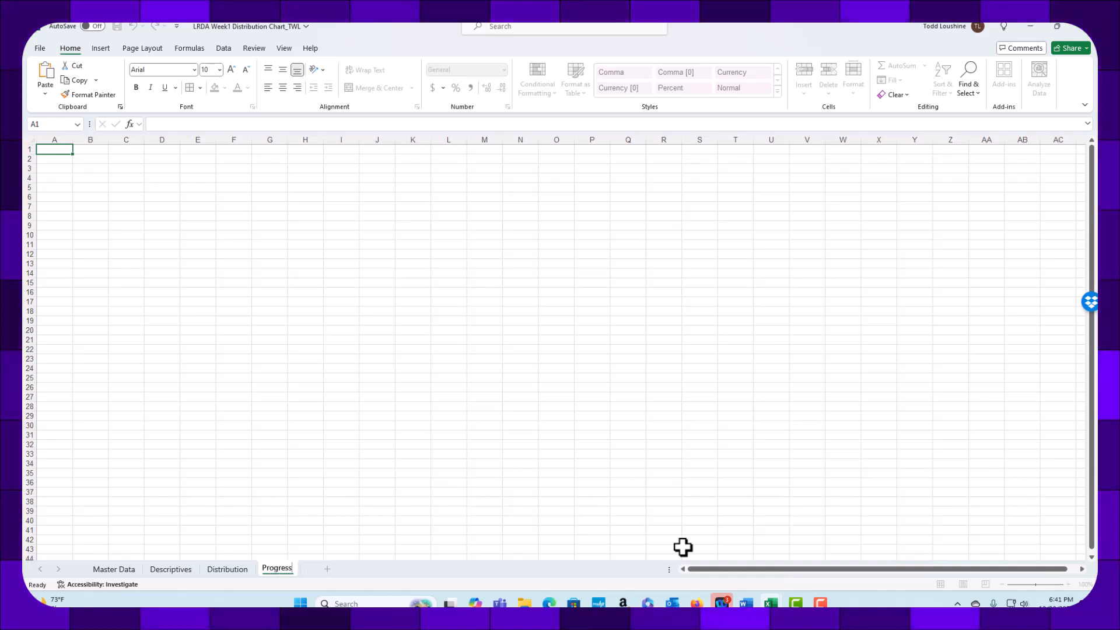
{"action": "left_click", "coordinate": [534, 415]}
{"action": "left_click_drag", "start_coordinate": [275, 569], "coordinate": [142, 582]}
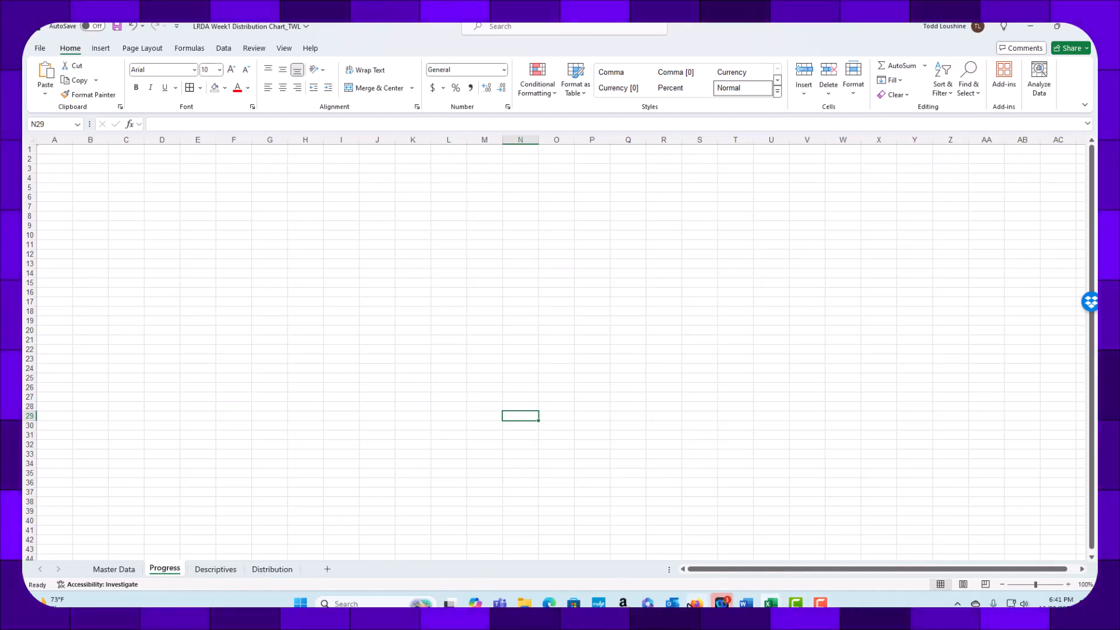
Switch to the Word assignment and copy item 1's content, from the descriptive statistics table through the end of the comments paragraph.
{"action": "mouse_move", "coordinate": [746, 604]}
{"action": "left_click", "coordinate": [738, 563]}
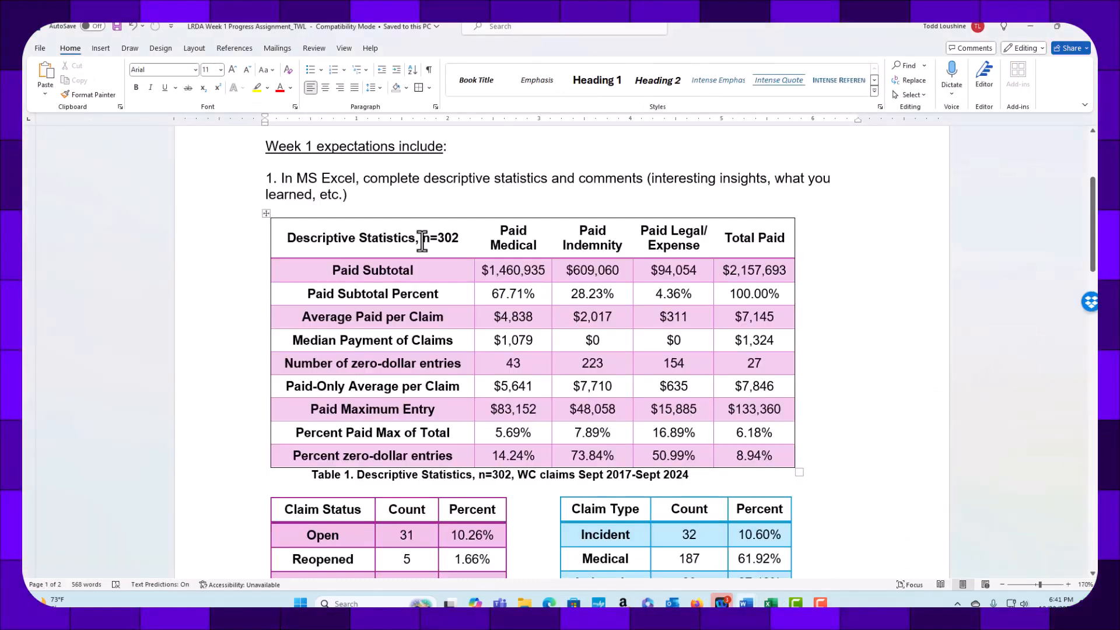
{"action": "scroll", "coordinate": [397, 214], "scroll_direction": "down", "scroll_amount": 1}
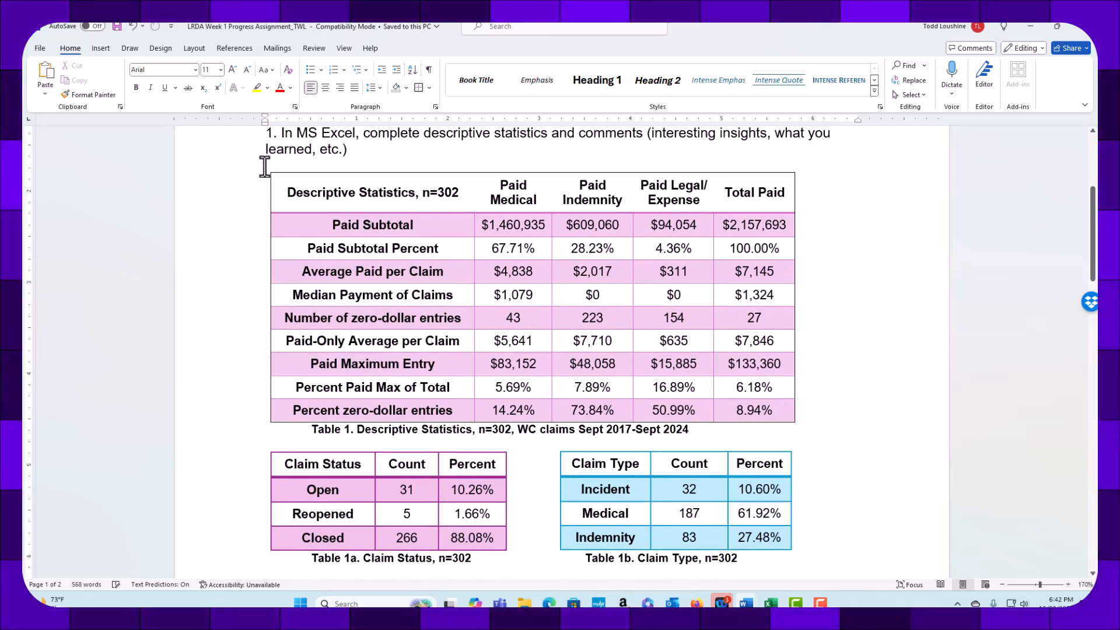
{"action": "left_click", "coordinate": [339, 169]}
{"action": "left_click_drag", "start_coordinate": [329, 163], "coordinate": [651, 410]}
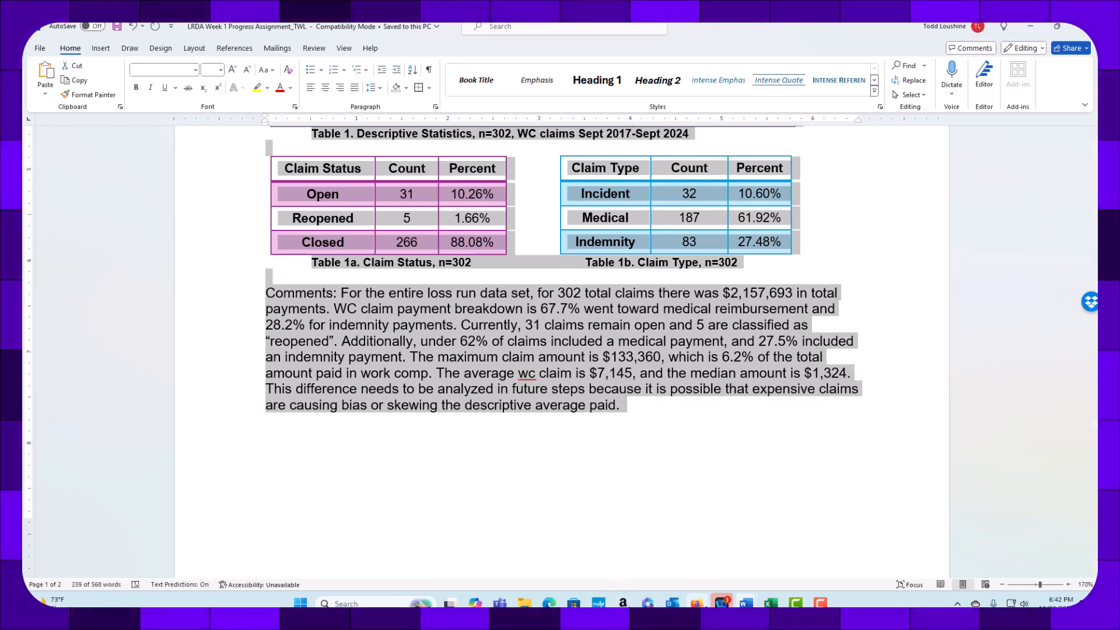
Switch to the distribution chart workbook and select cell A2 on the Progress sheet.
{"action": "mouse_move", "coordinate": [697, 604]}
{"action": "mouse_move", "coordinate": [778, 605]}
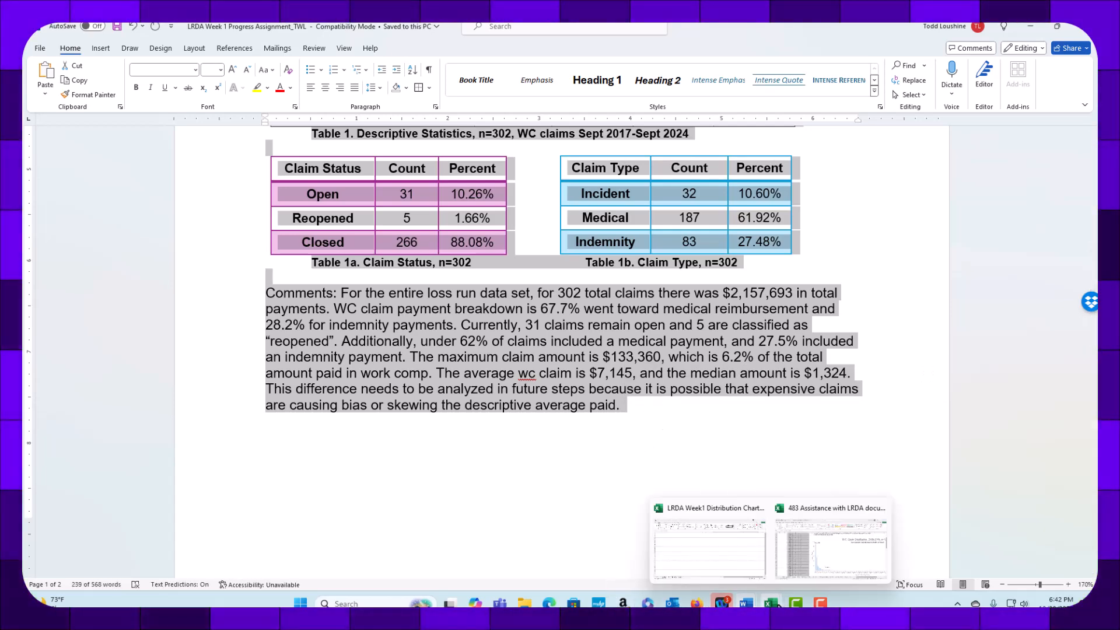
{"action": "left_click", "coordinate": [730, 559]}
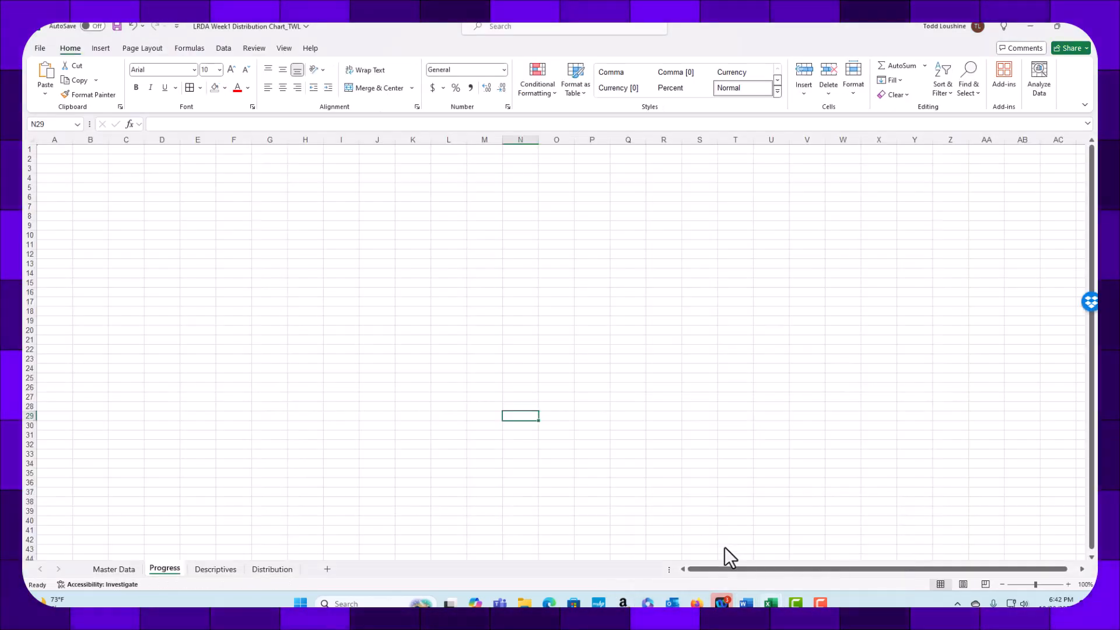
{"action": "left_click", "coordinate": [66, 159]}
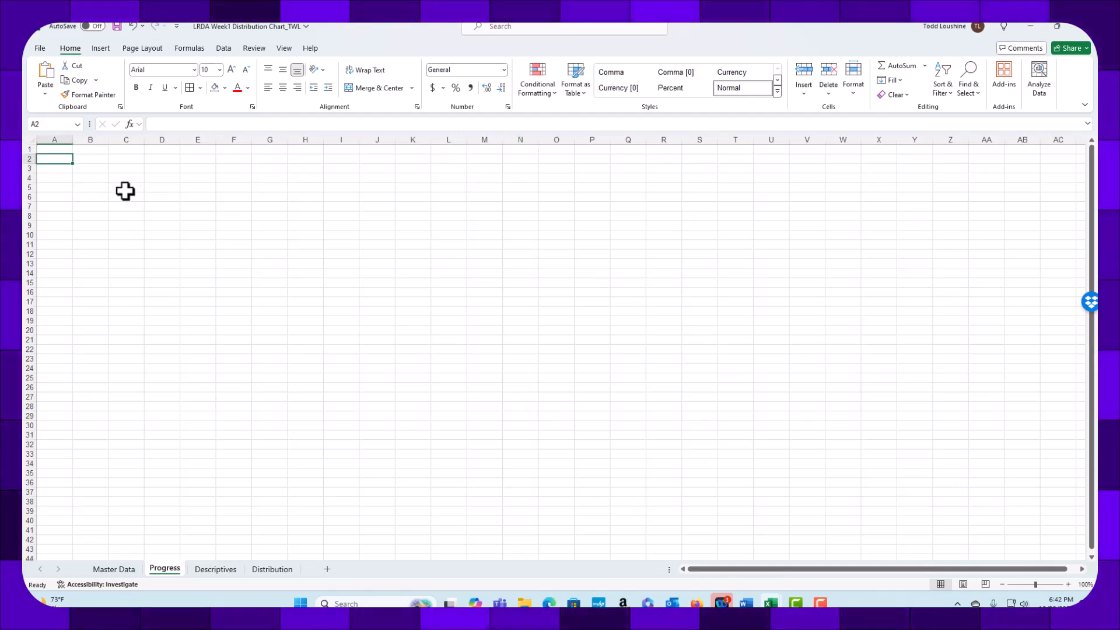
{"action": "right_click", "coordinate": [58, 158]}
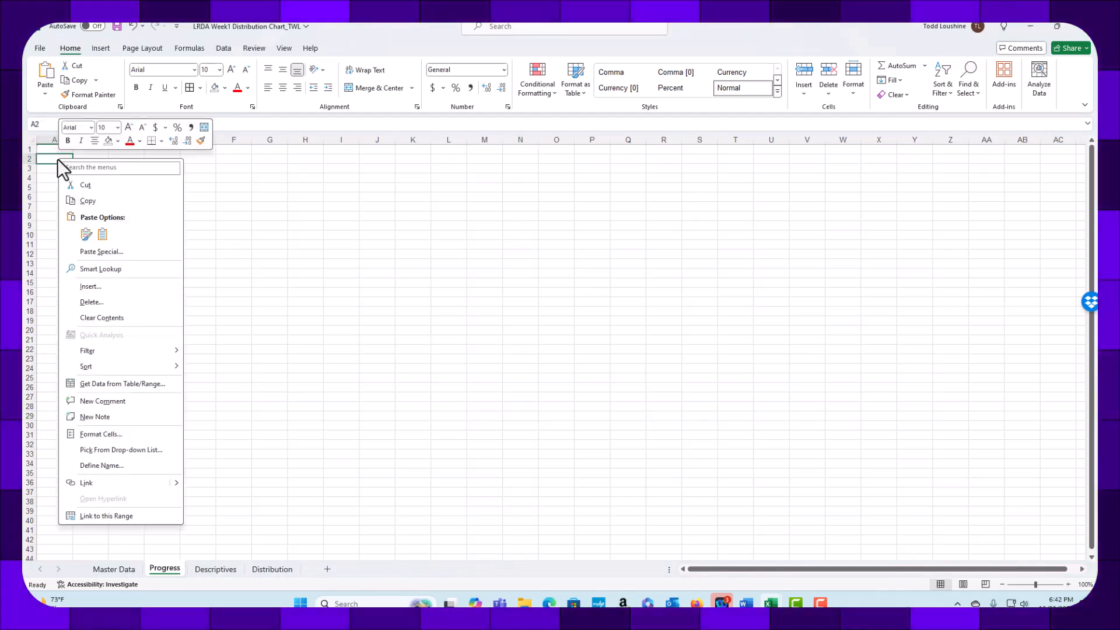
{"action": "left_click", "coordinate": [105, 251]}
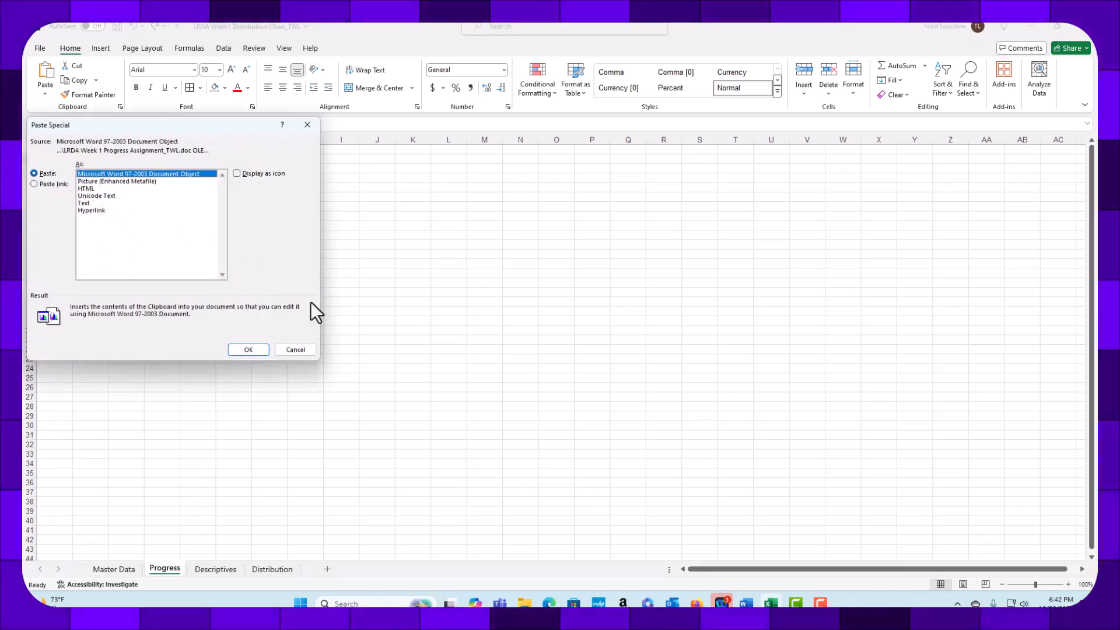
{"action": "left_click", "coordinate": [309, 351]}
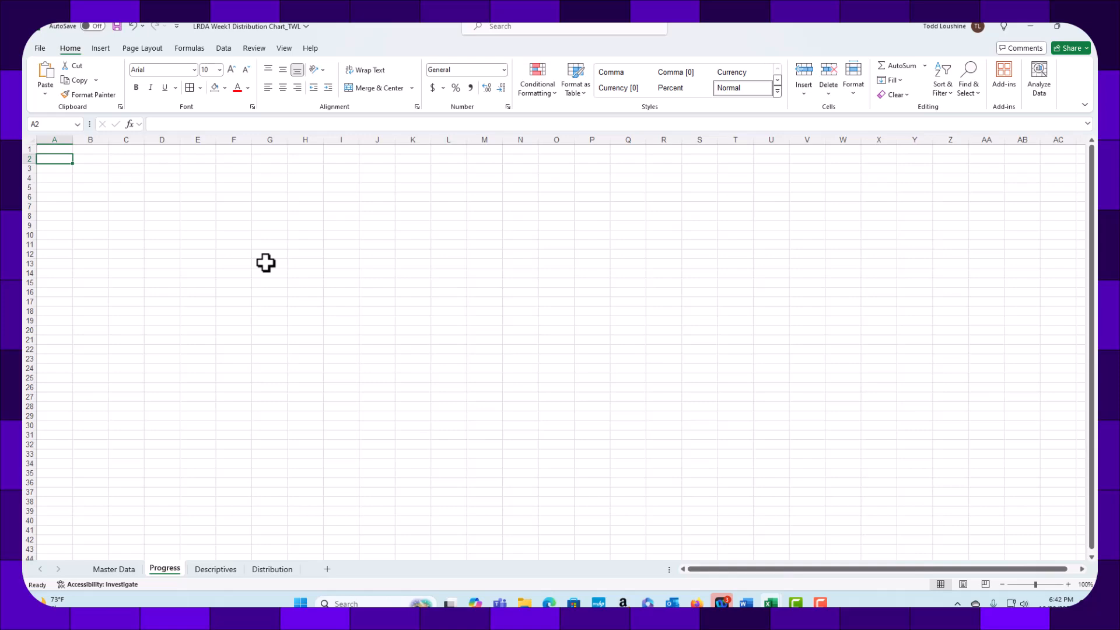
Paste the copied Word tables and comments at cell A2, and move the comments from A25 to H3.
{"action": "key", "text": "ctrl+v"}
{"action": "left_click", "coordinate": [299, 279]}
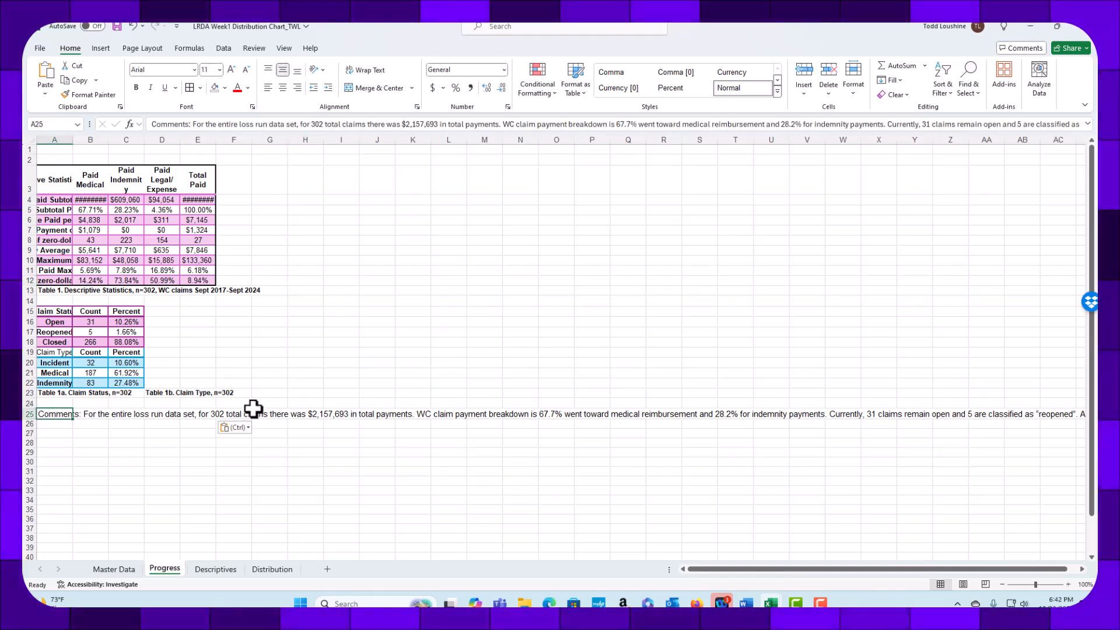
{"action": "key", "text": "ctrl+c"}
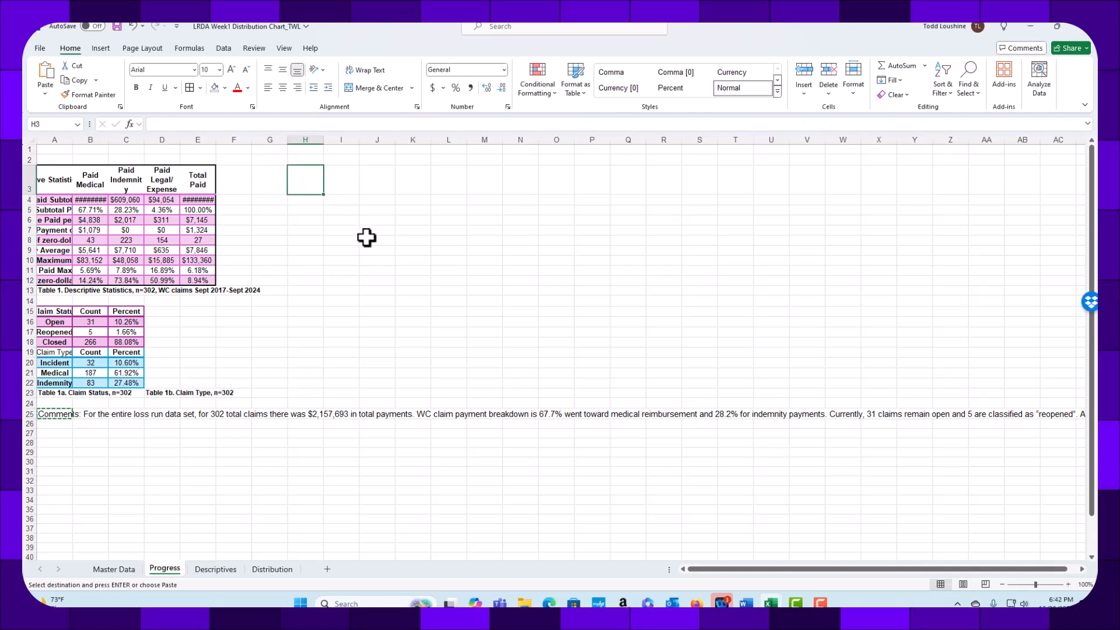
{"action": "key", "text": "ctrl+v"}
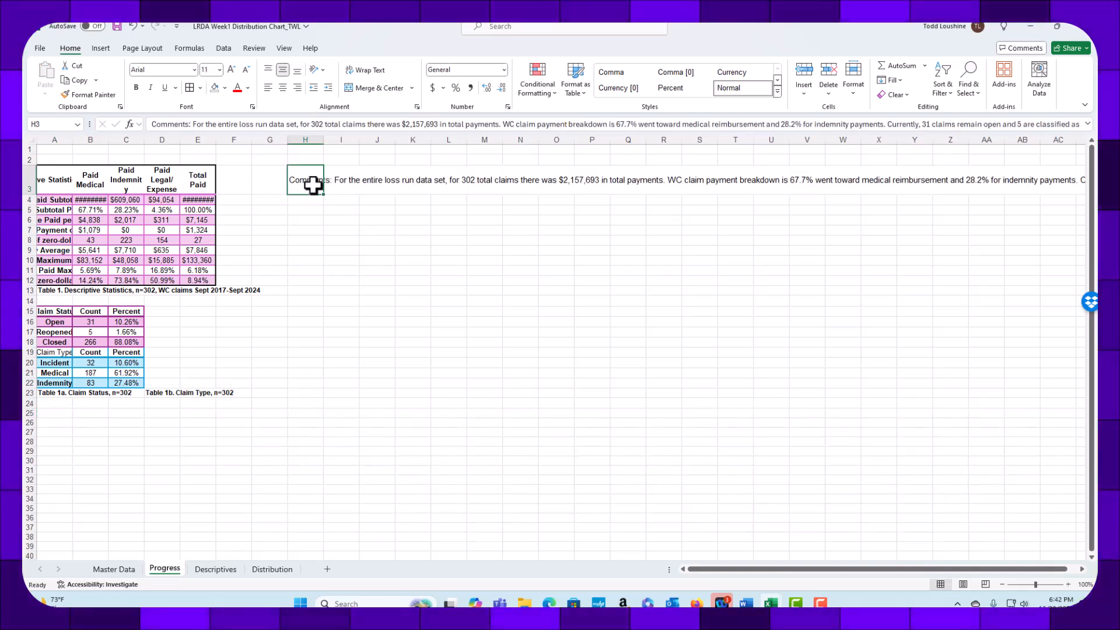
Try wrapping the comments text in H3 and extending the cell across to column R, and undo both changes.
{"action": "left_click", "coordinate": [373, 71]}
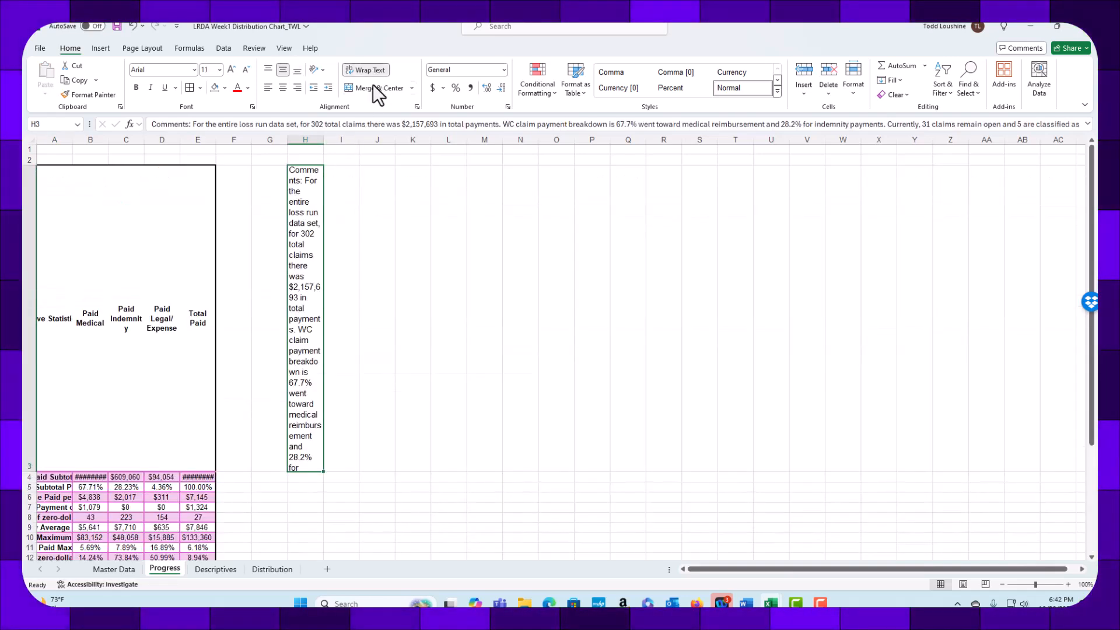
{"action": "left_click_drag", "start_coordinate": [326, 472], "coordinate": [670, 473]}
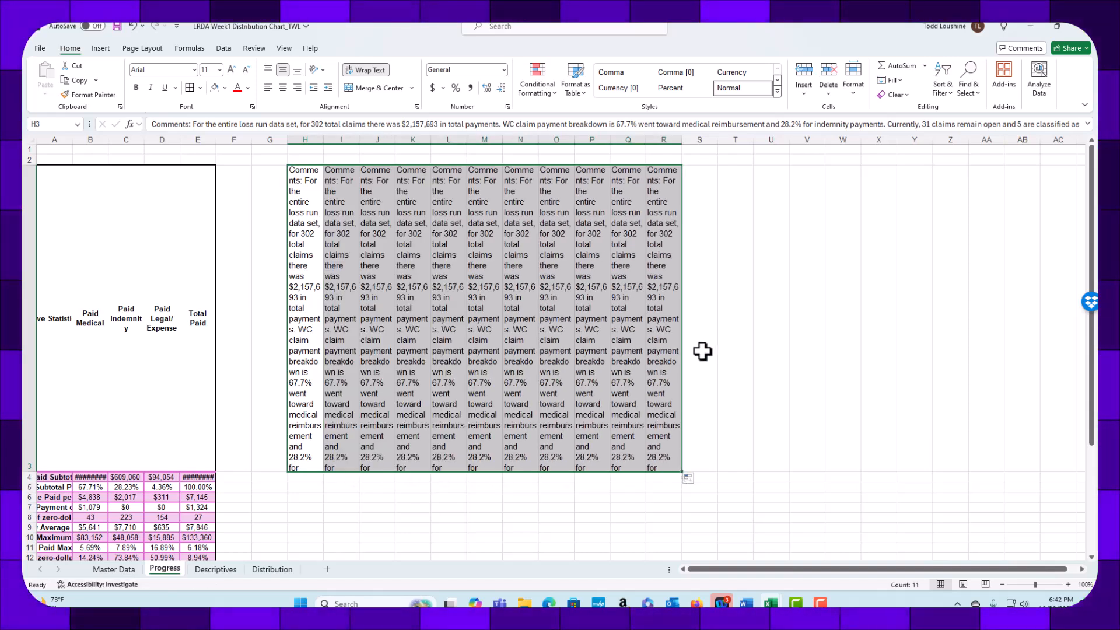
{"action": "key", "text": "ctrl+z"}
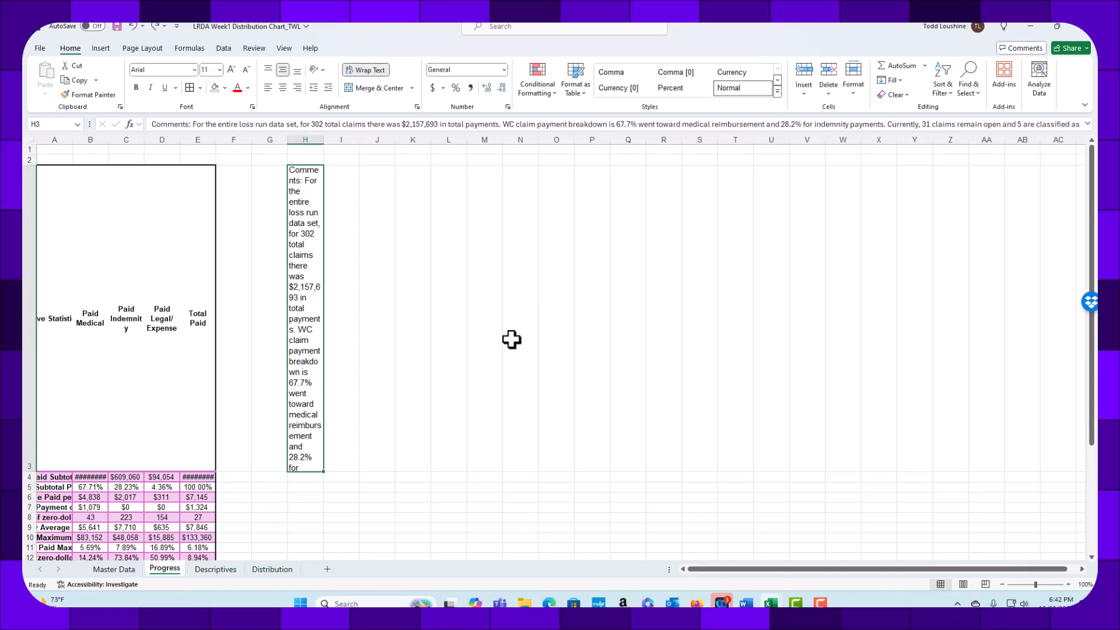
{"action": "key", "text": "ctrl+z"}
{"action": "left_click", "coordinate": [452, 311]}
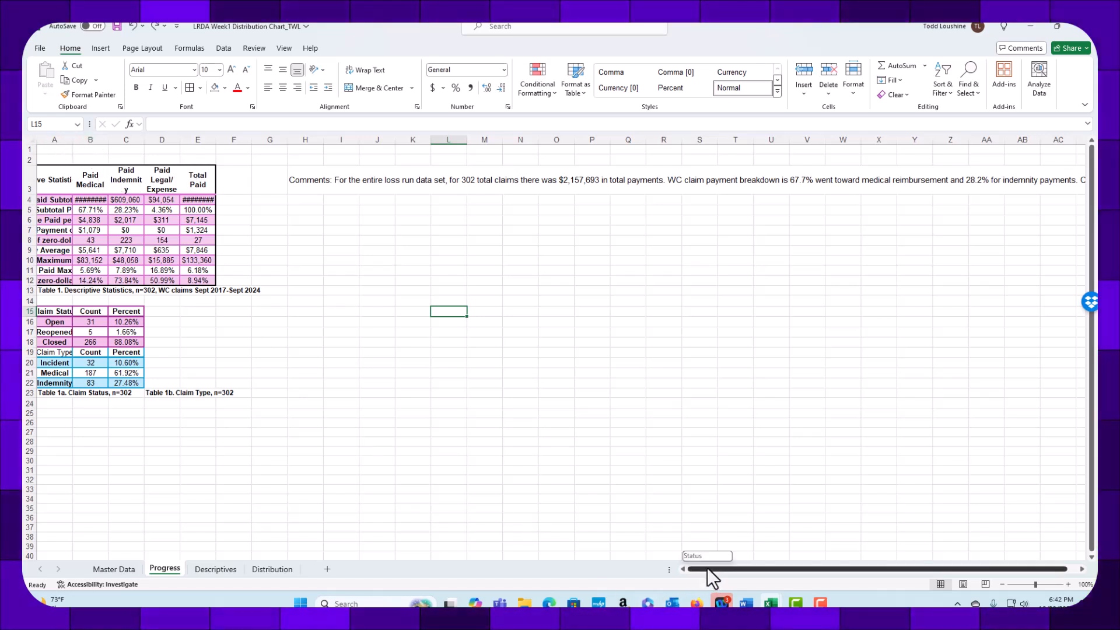
Widen columns A through E on the Progress sheet to fit the table labels, headings and dollar amounts.
{"action": "left_click", "coordinate": [370, 333]}
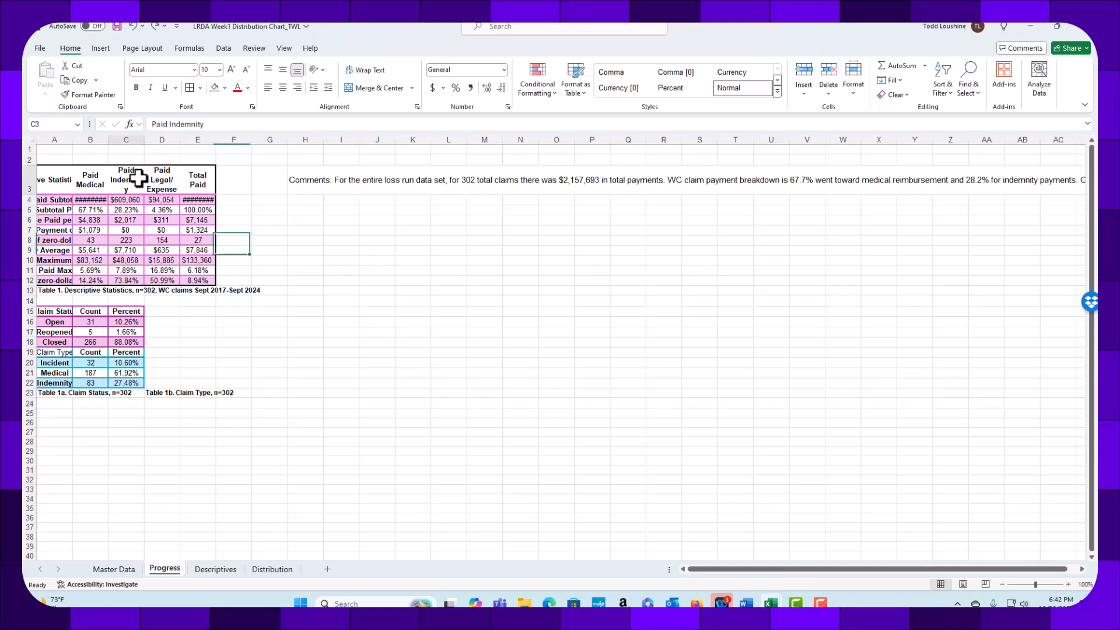
{"action": "left_click", "coordinate": [138, 178]}
{"action": "left_click_drag", "start_coordinate": [72, 138], "coordinate": [158, 138]}
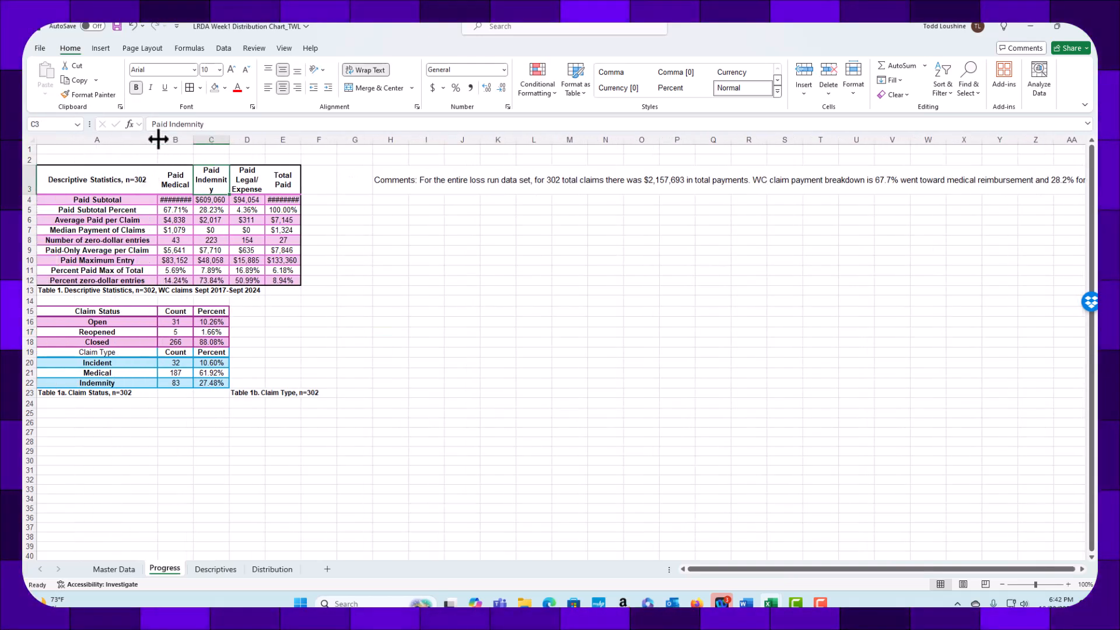
{"action": "left_click", "coordinate": [408, 377]}
{"action": "left_click", "coordinate": [328, 380]}
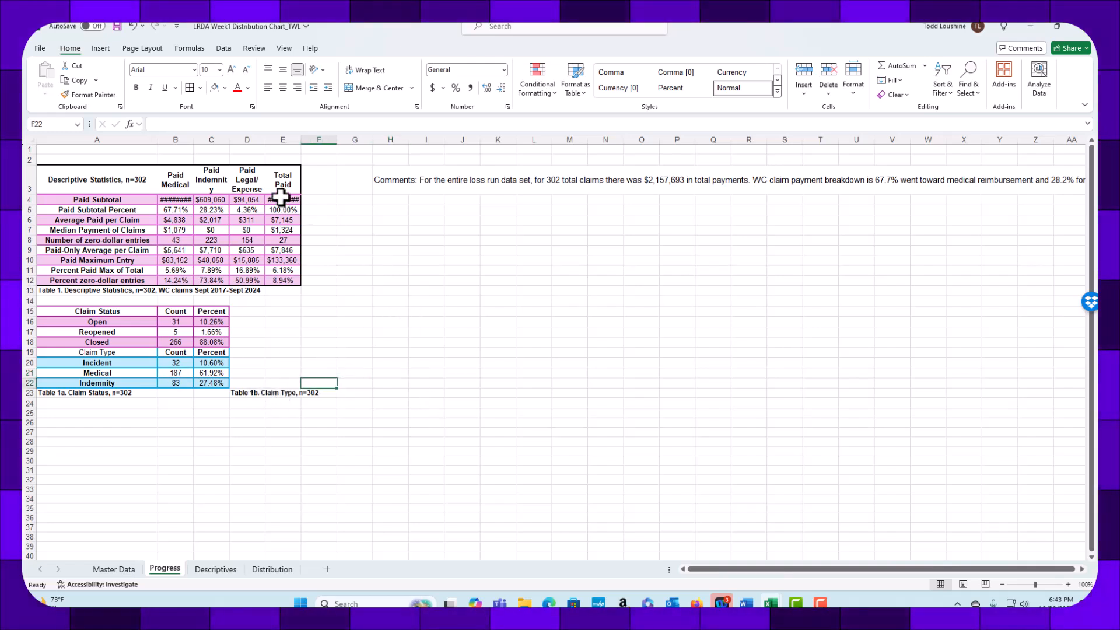
{"action": "left_click_drag", "start_coordinate": [193, 138], "coordinate": [210, 137]}
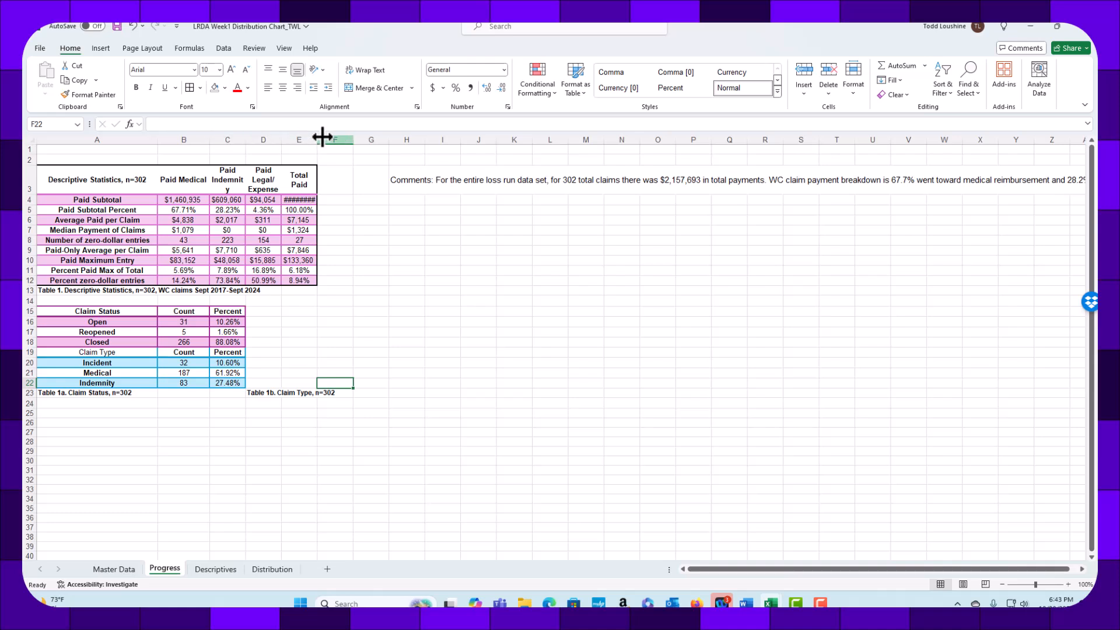
{"action": "left_click_drag", "start_coordinate": [323, 137], "coordinate": [256, 140]}
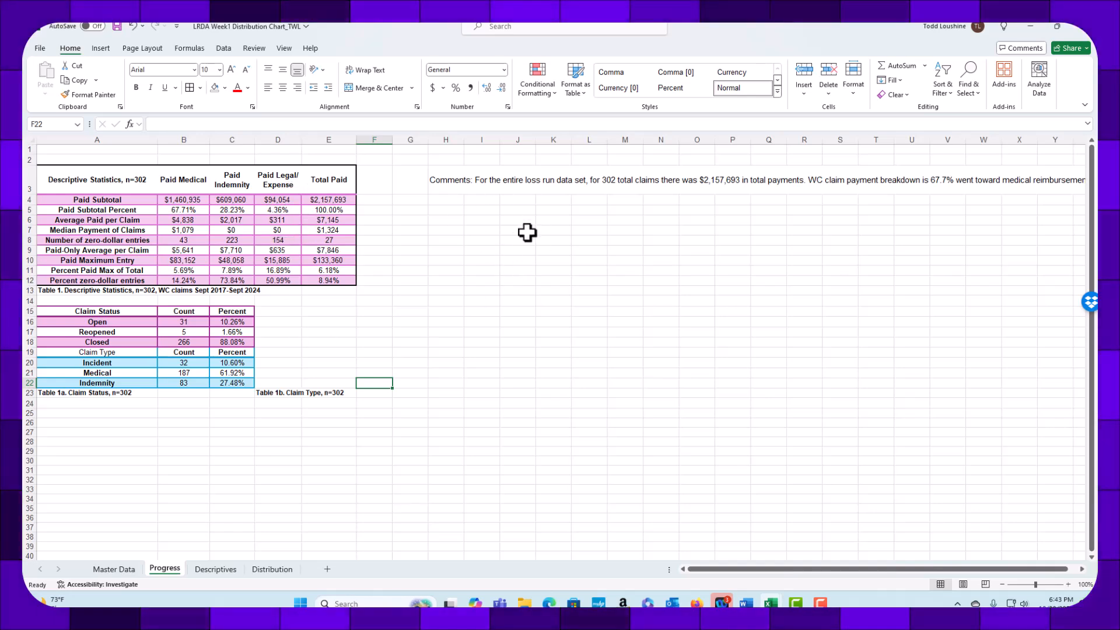
Switch to the Canvas course page in the browser and find the Progress Update 1 assignment in the Week 8 module.
{"action": "scroll", "coordinate": [466, 362], "scroll_direction": "down", "scroll_amount": 11}
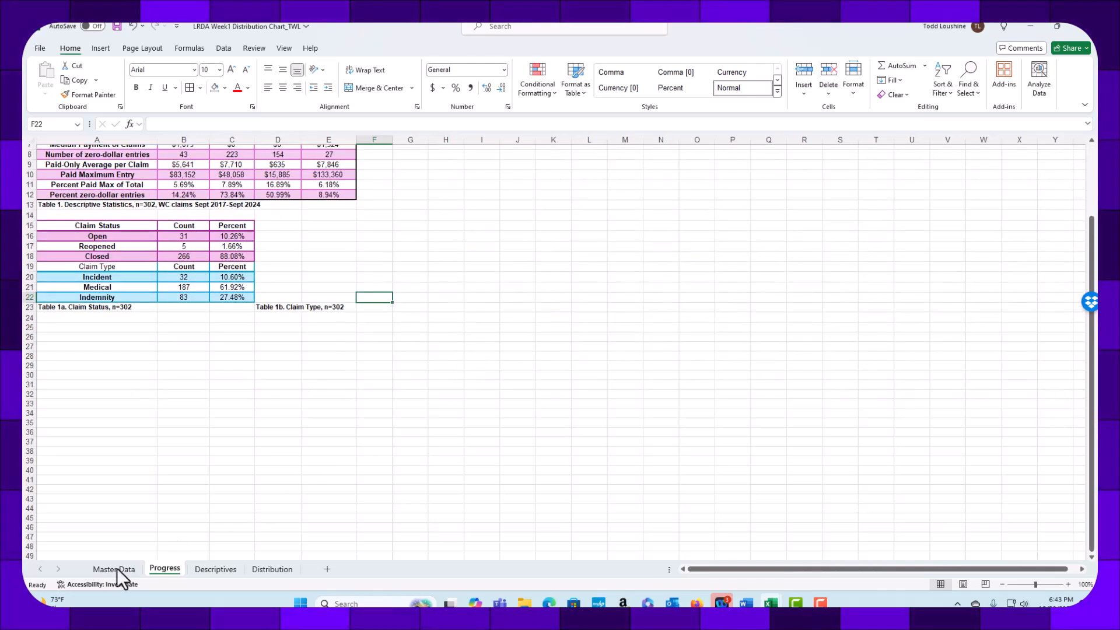
{"action": "scroll", "coordinate": [453, 306], "scroll_direction": "up", "scroll_amount": 11}
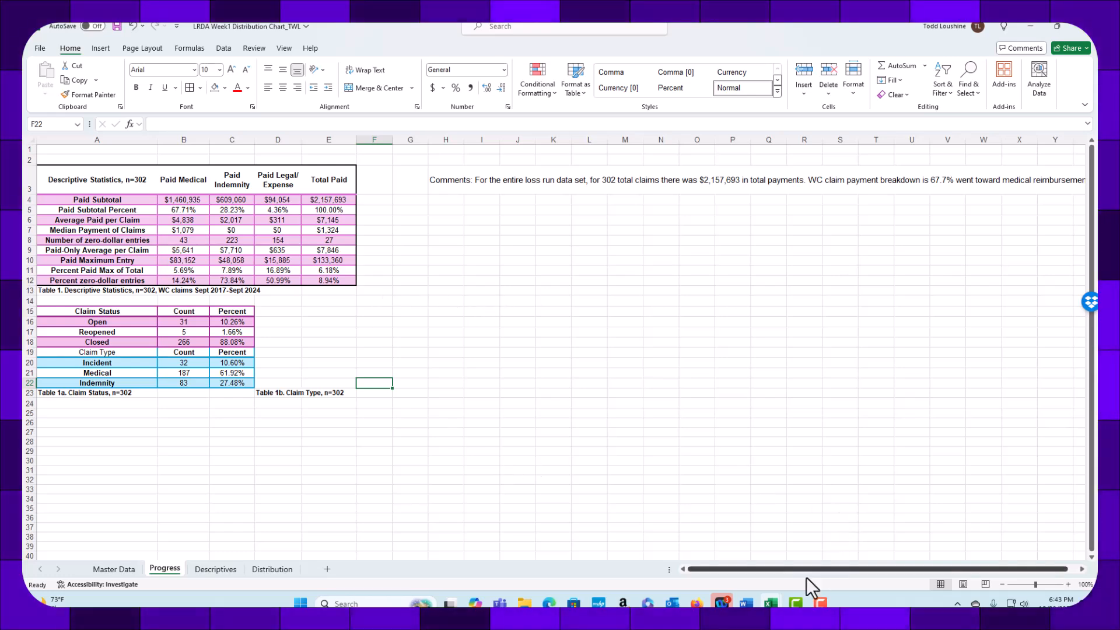
{"action": "left_click", "coordinate": [697, 604]}
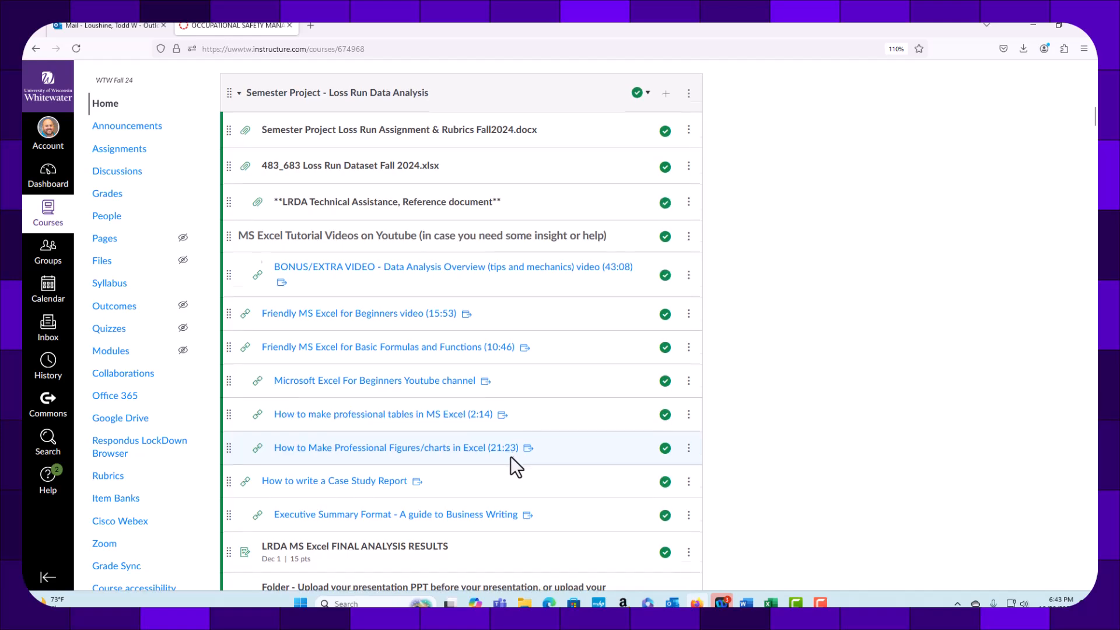
{"action": "scroll", "coordinate": [509, 456], "scroll_direction": "down", "scroll_amount": 10}
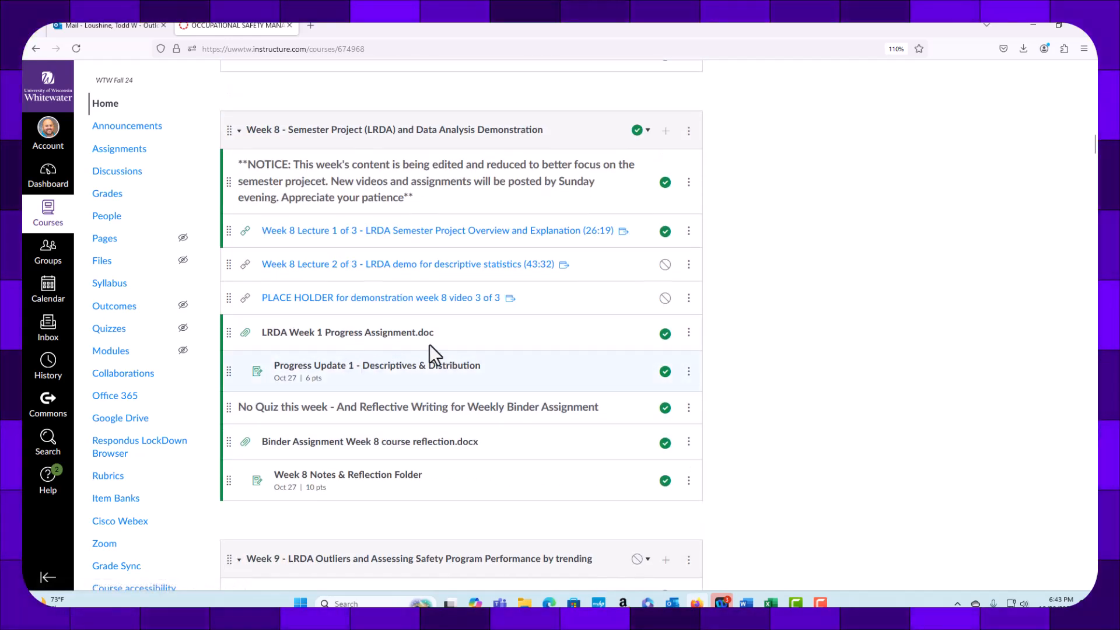